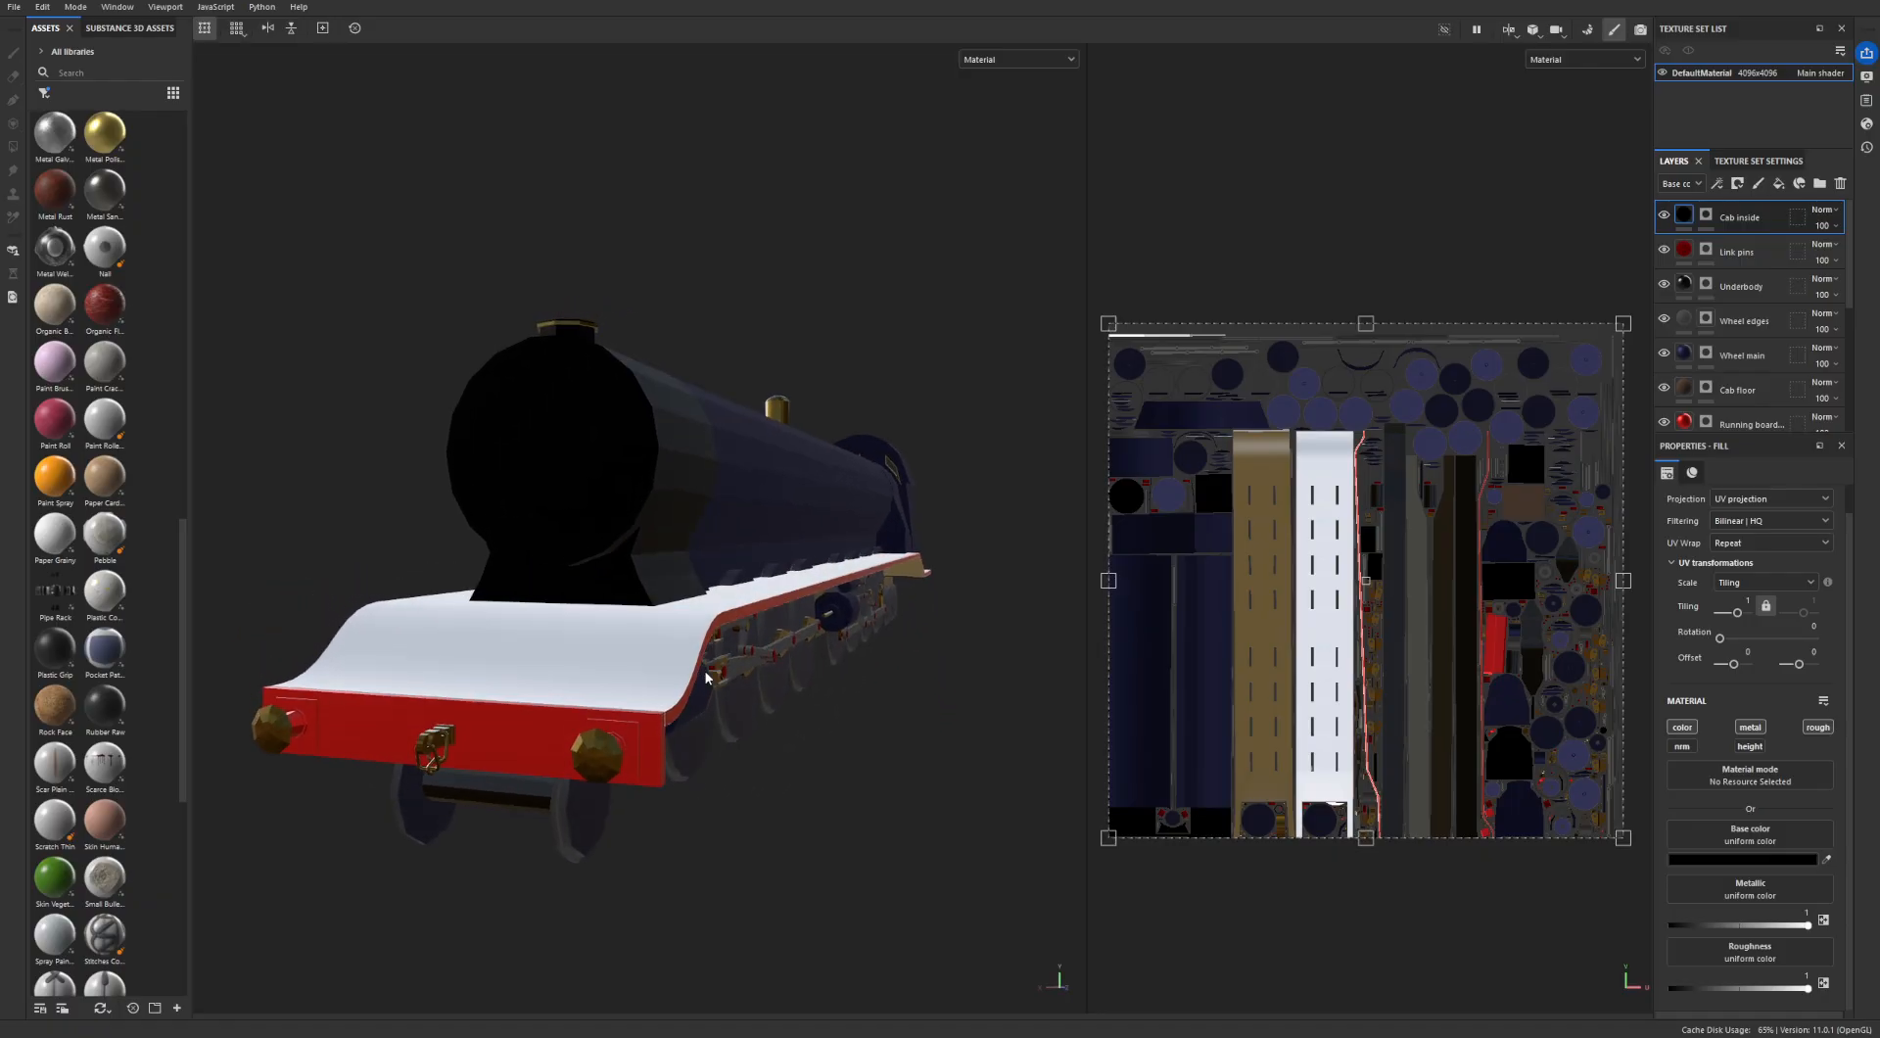
- Examine the locomotive's existing materials around the running board, wheels and linkages, cab interior and boiler, along with the layer stack
alt+drag(787, 618, 608, 644)
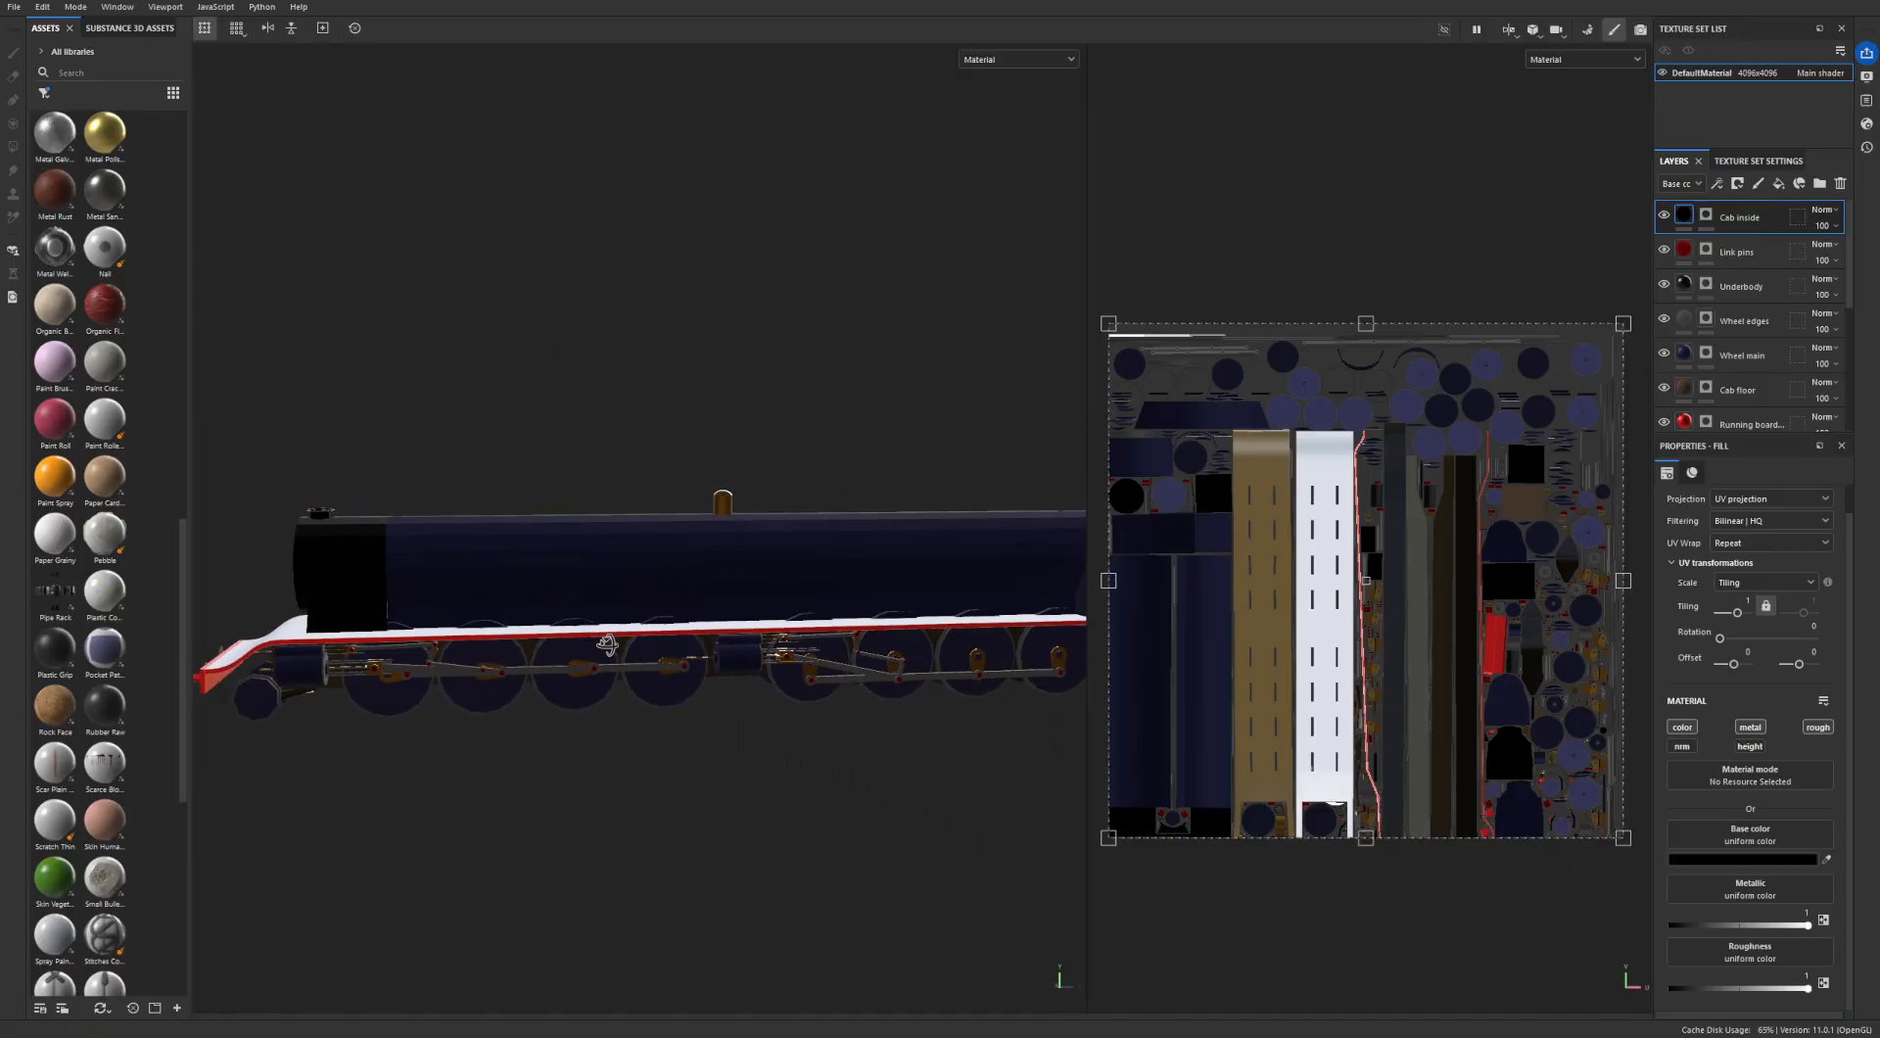
scroll(516, 707, up, 6)
alt+drag(484, 689, 932, 647)
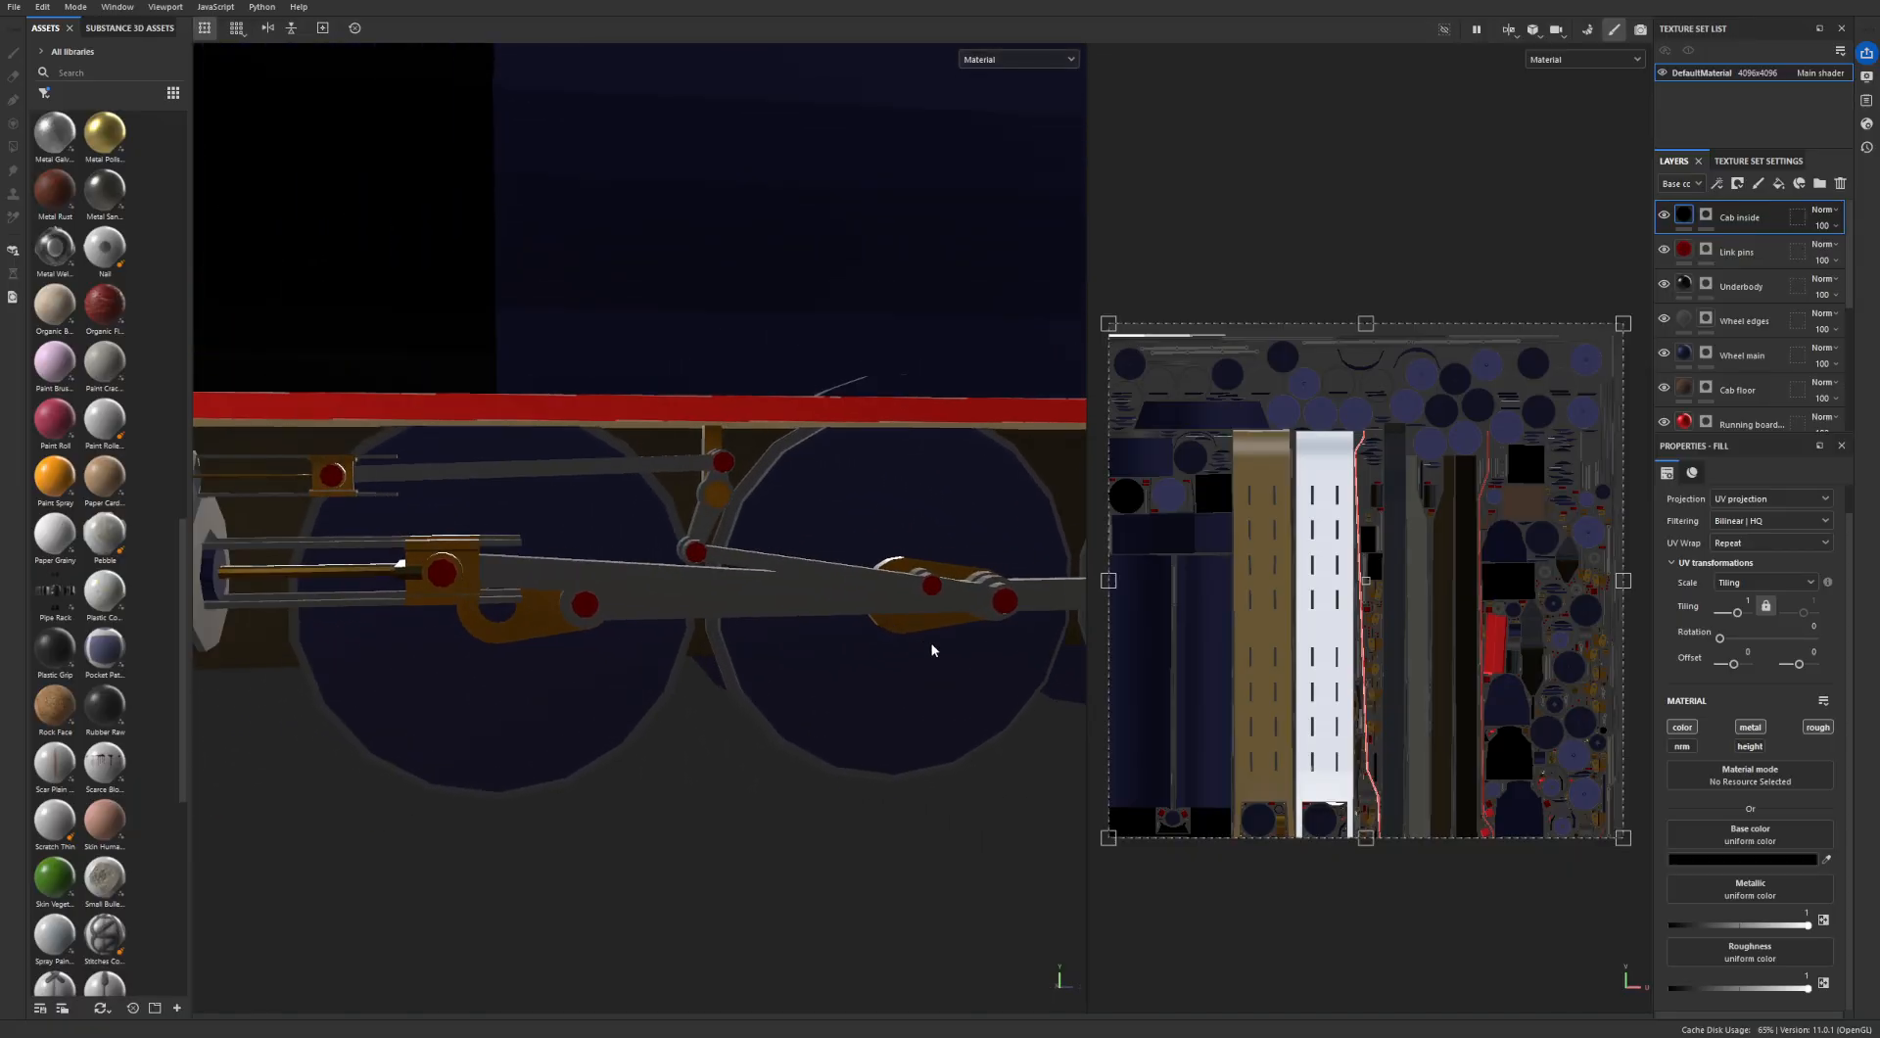
alt+middle_drag(358, 527, 512, 488)
alt+middle_drag(393, 464, 598, 496)
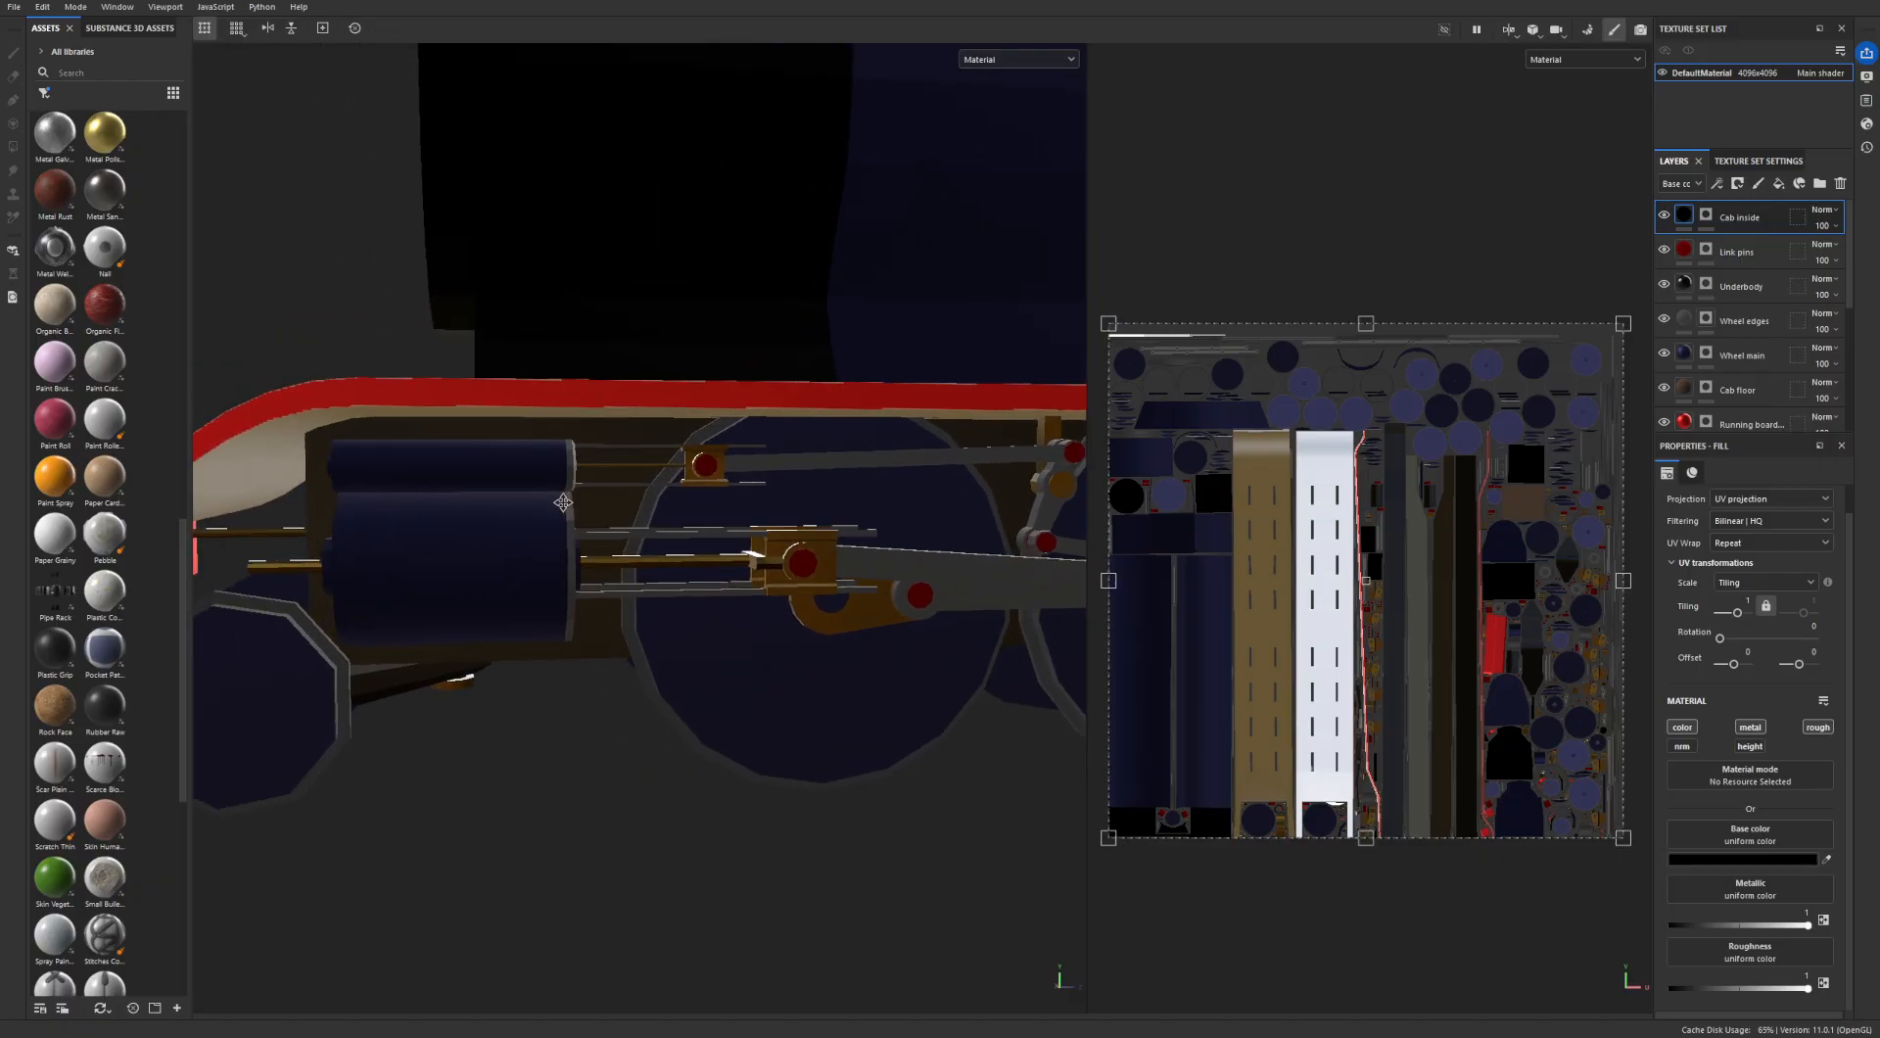
scroll(578, 509, down, 4)
scroll(738, 507, down, 5)
scroll(831, 589, up, 4)
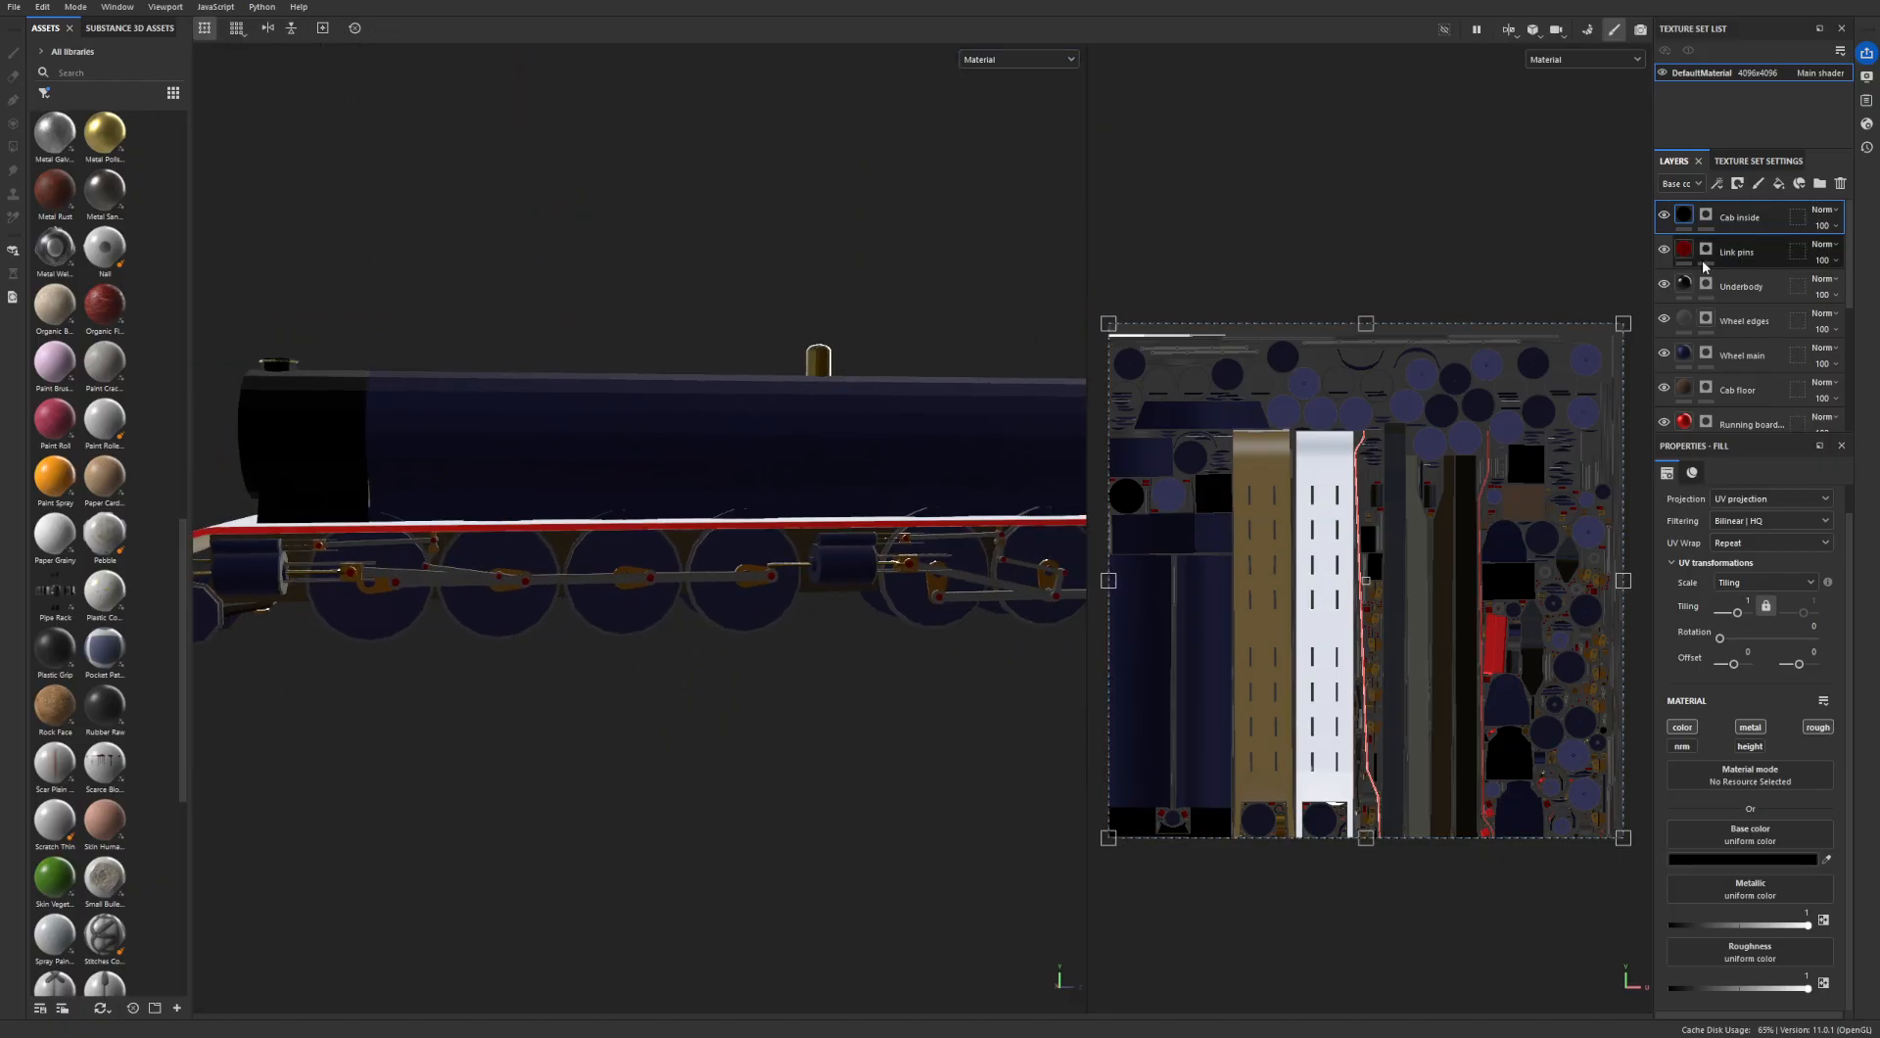
scroll(1746, 235, down, 2)
scroll(1747, 235, up, 2)
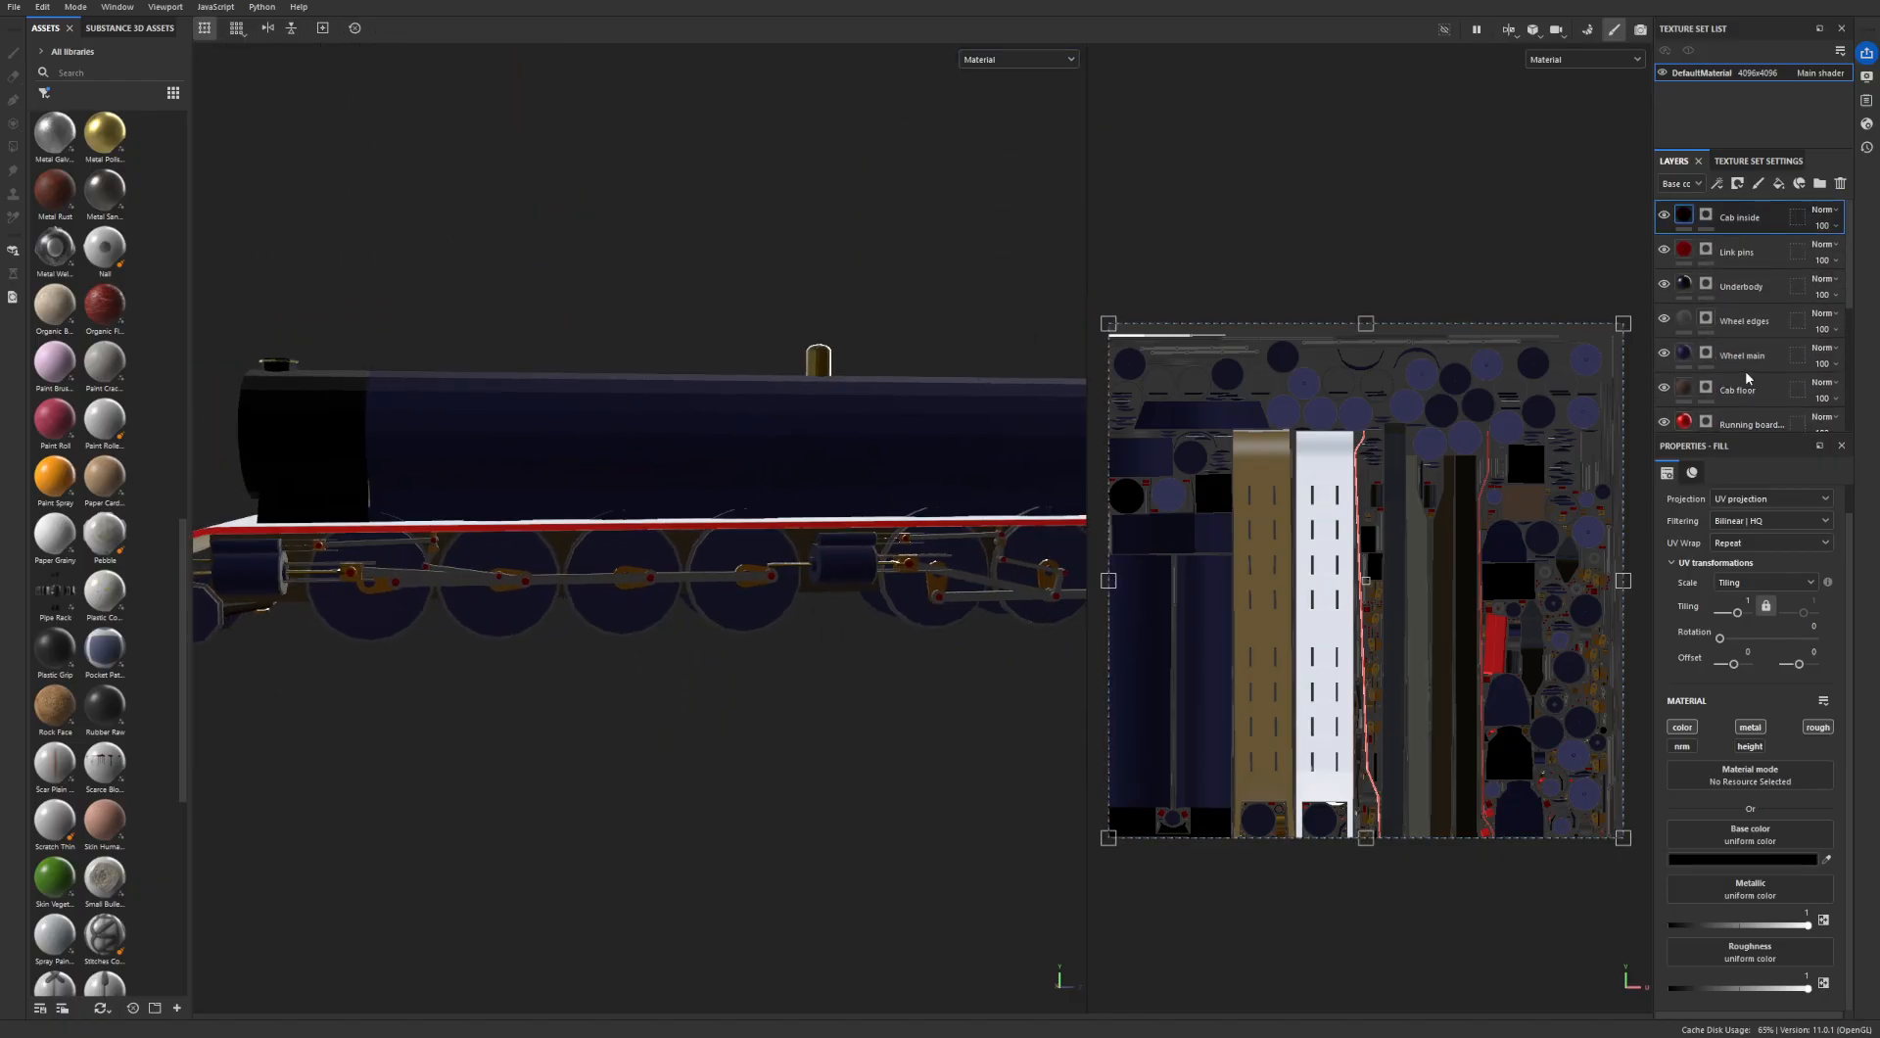
alt+drag(818, 541, 623, 584)
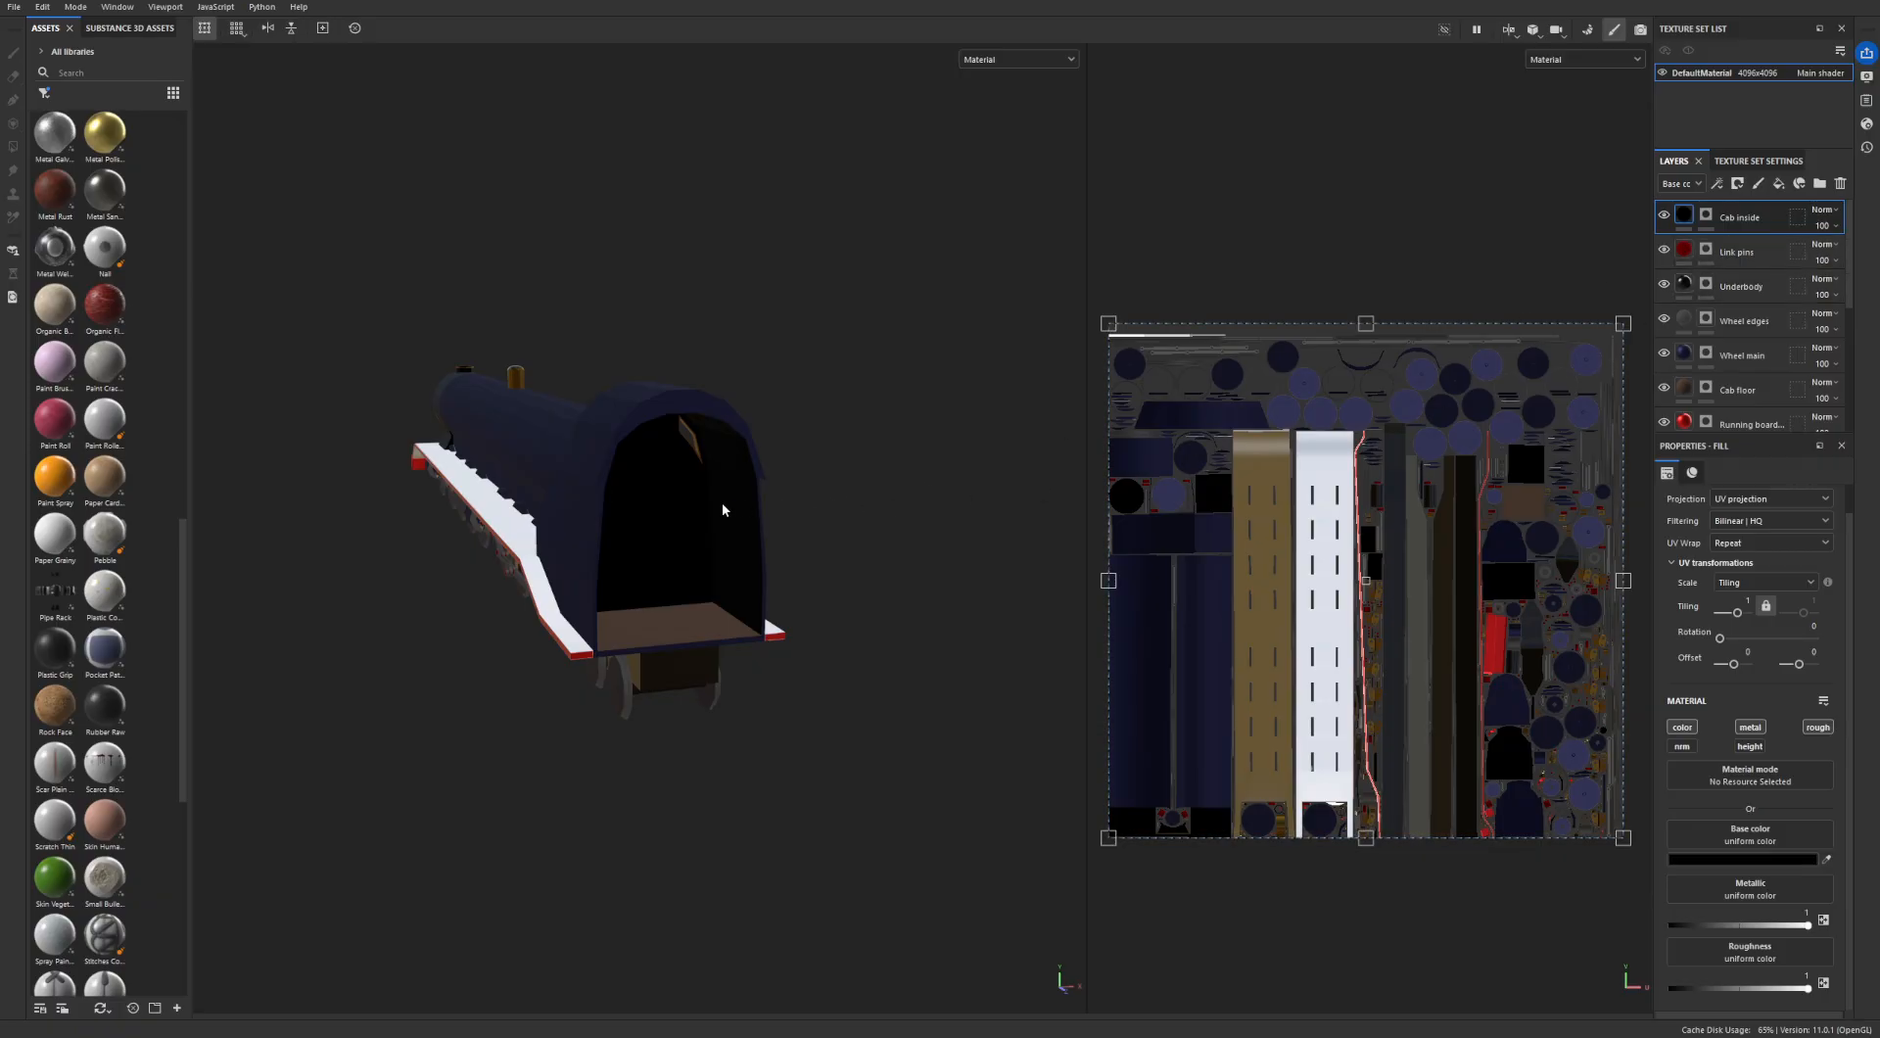
alt+drag(630, 508, 1069, 523)
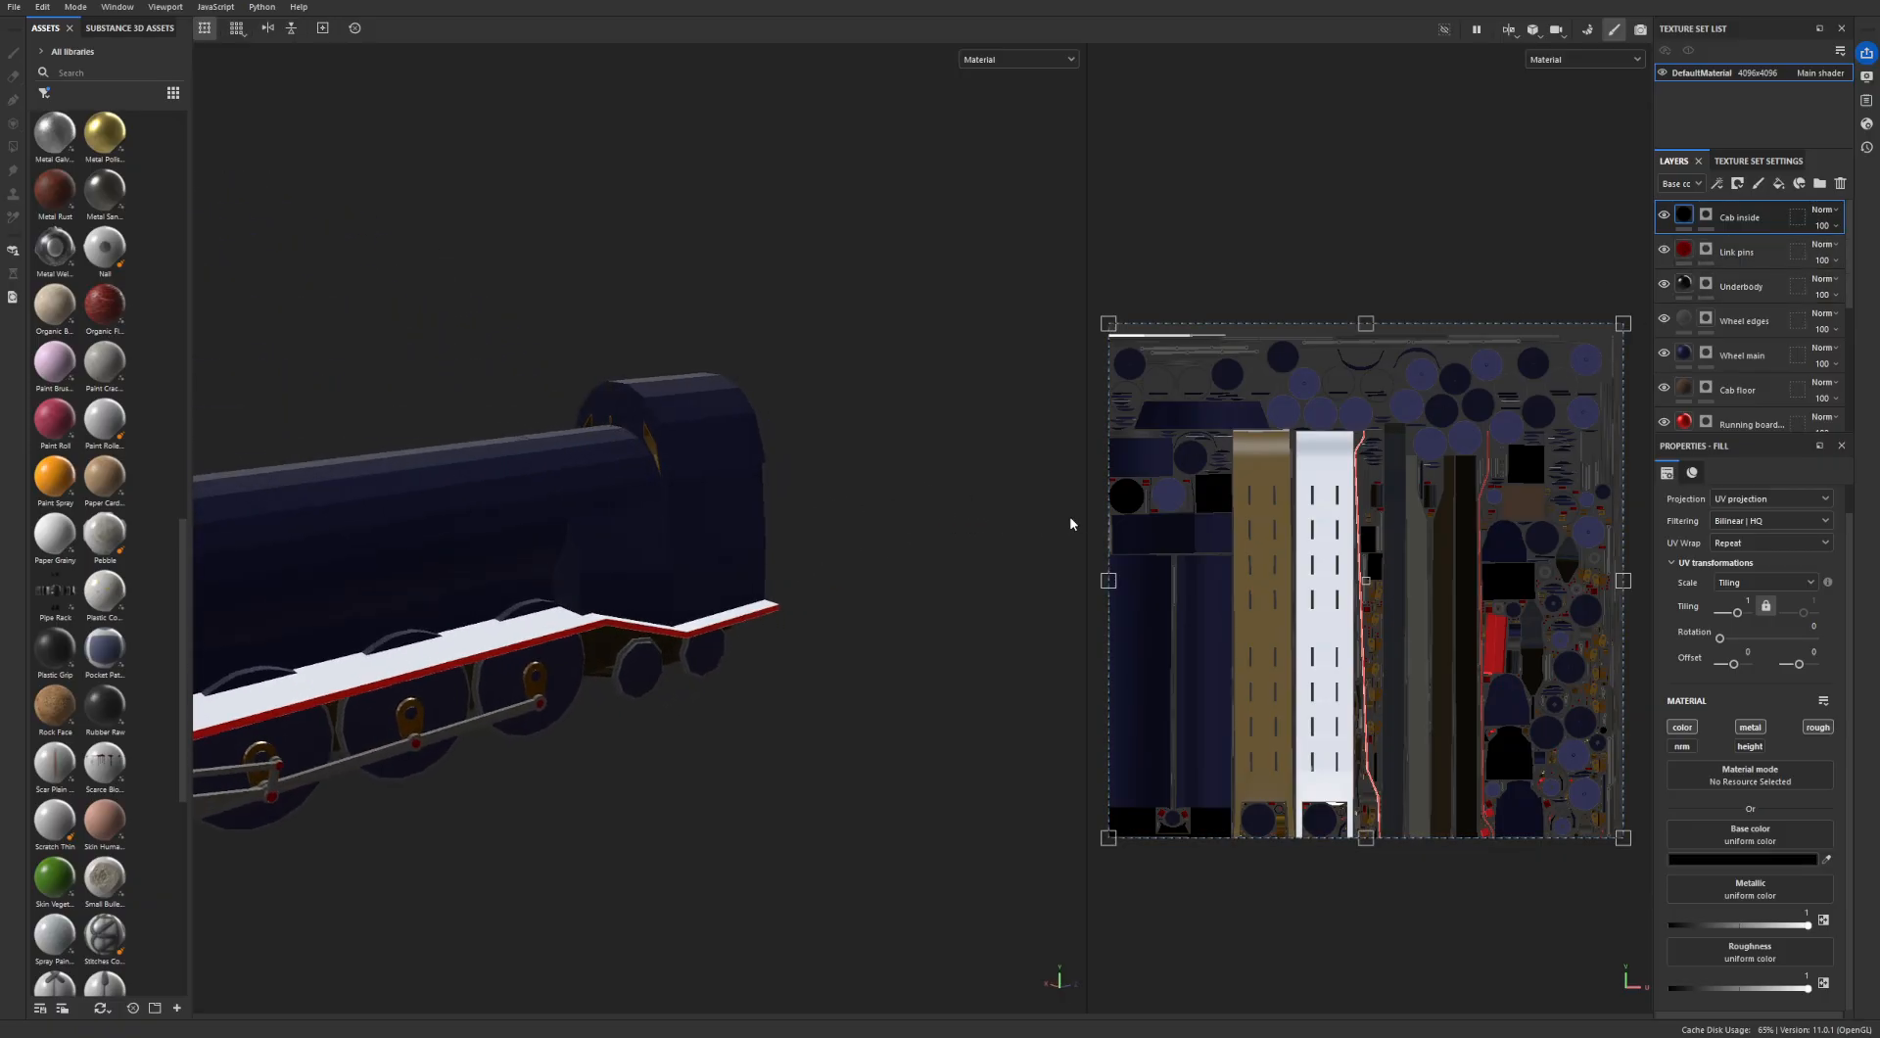
alt+drag(646, 488, 733, 472)
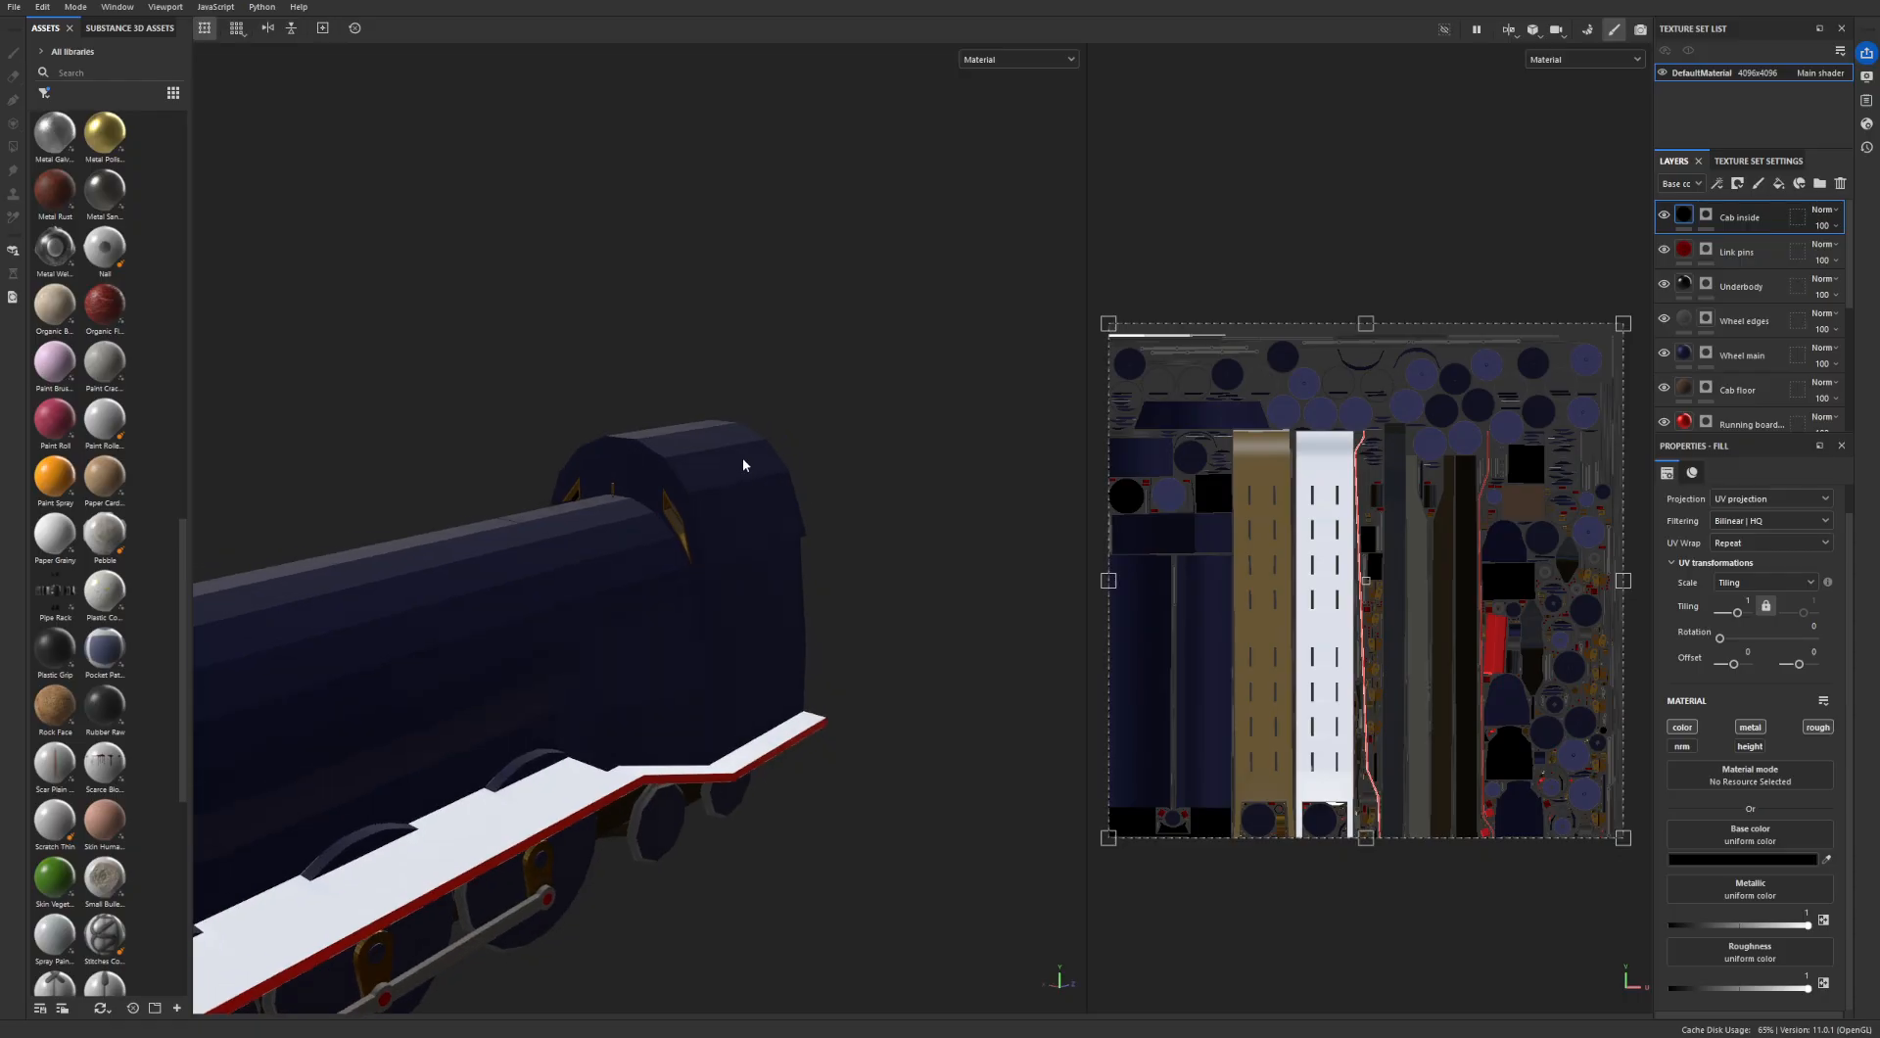
alt+drag(755, 444, 734, 537)
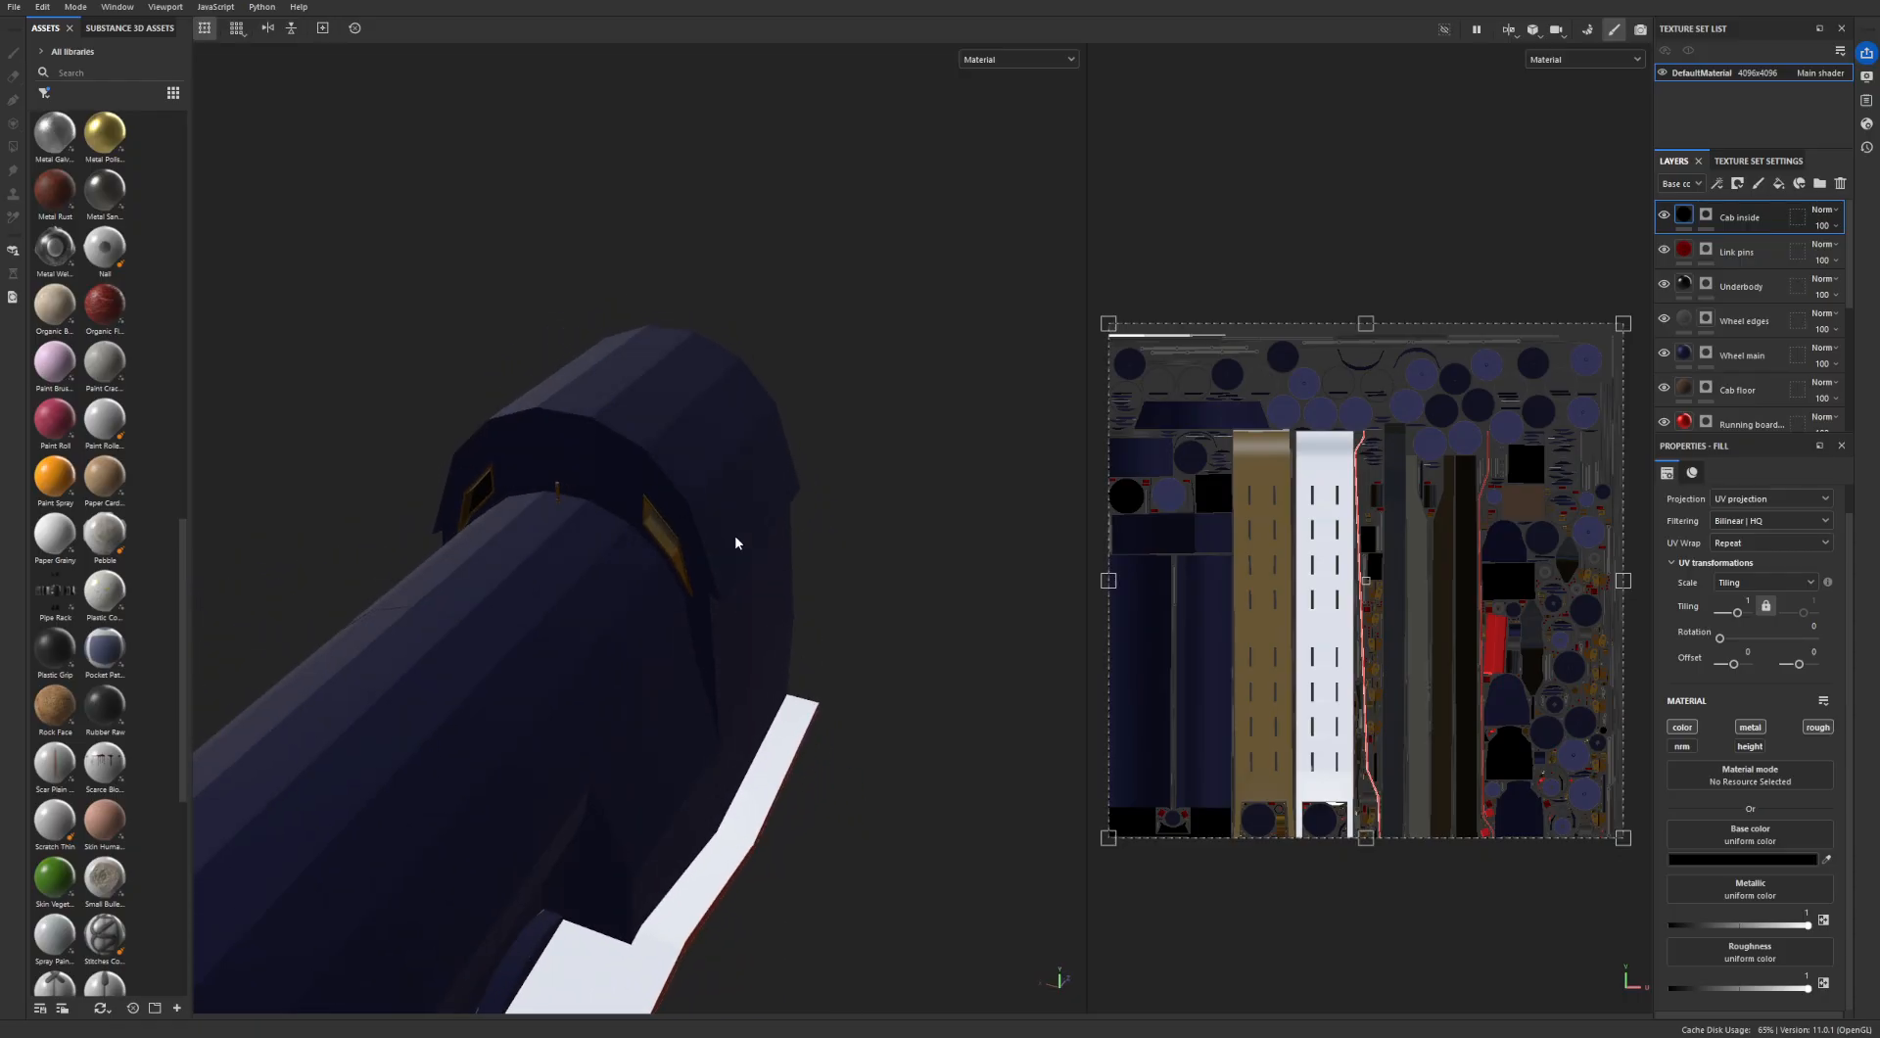
- Add a new fill layer above Cab inside and enable its metallic and roughness channels
click(1776, 185)
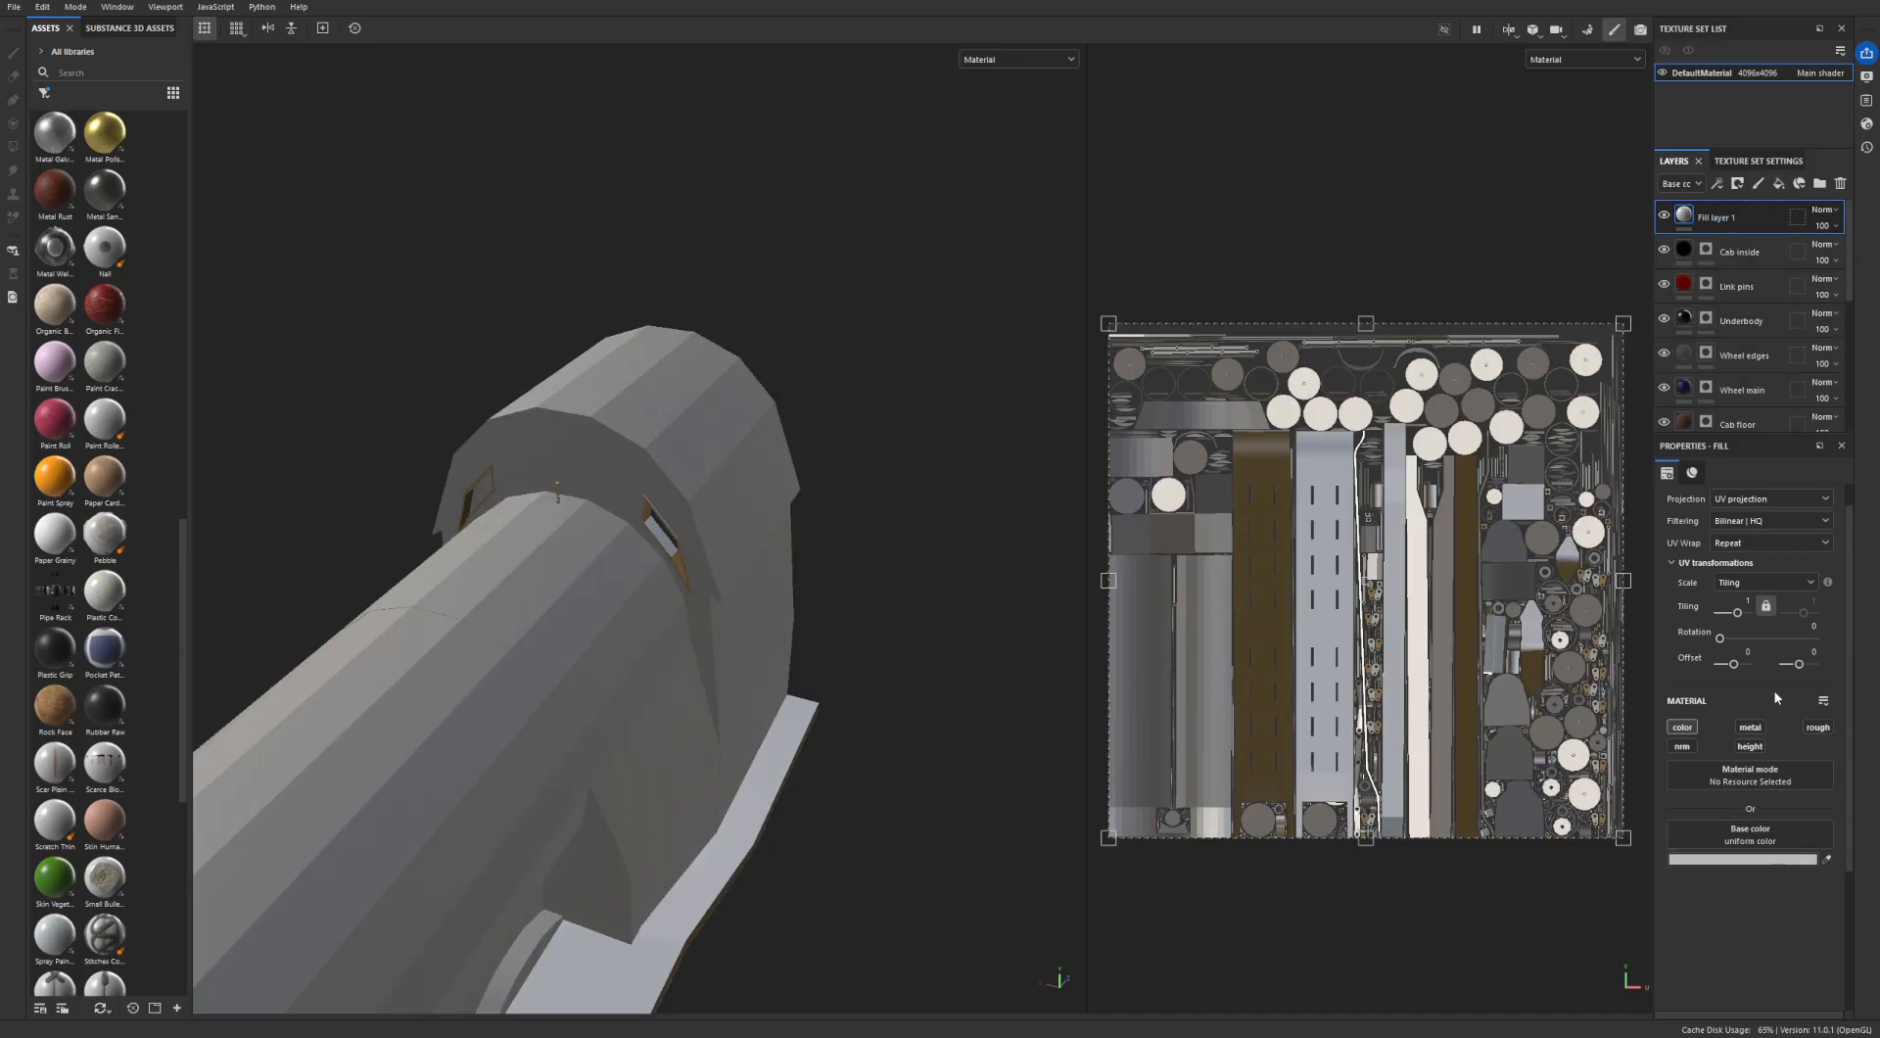
click(1748, 727)
click(1817, 727)
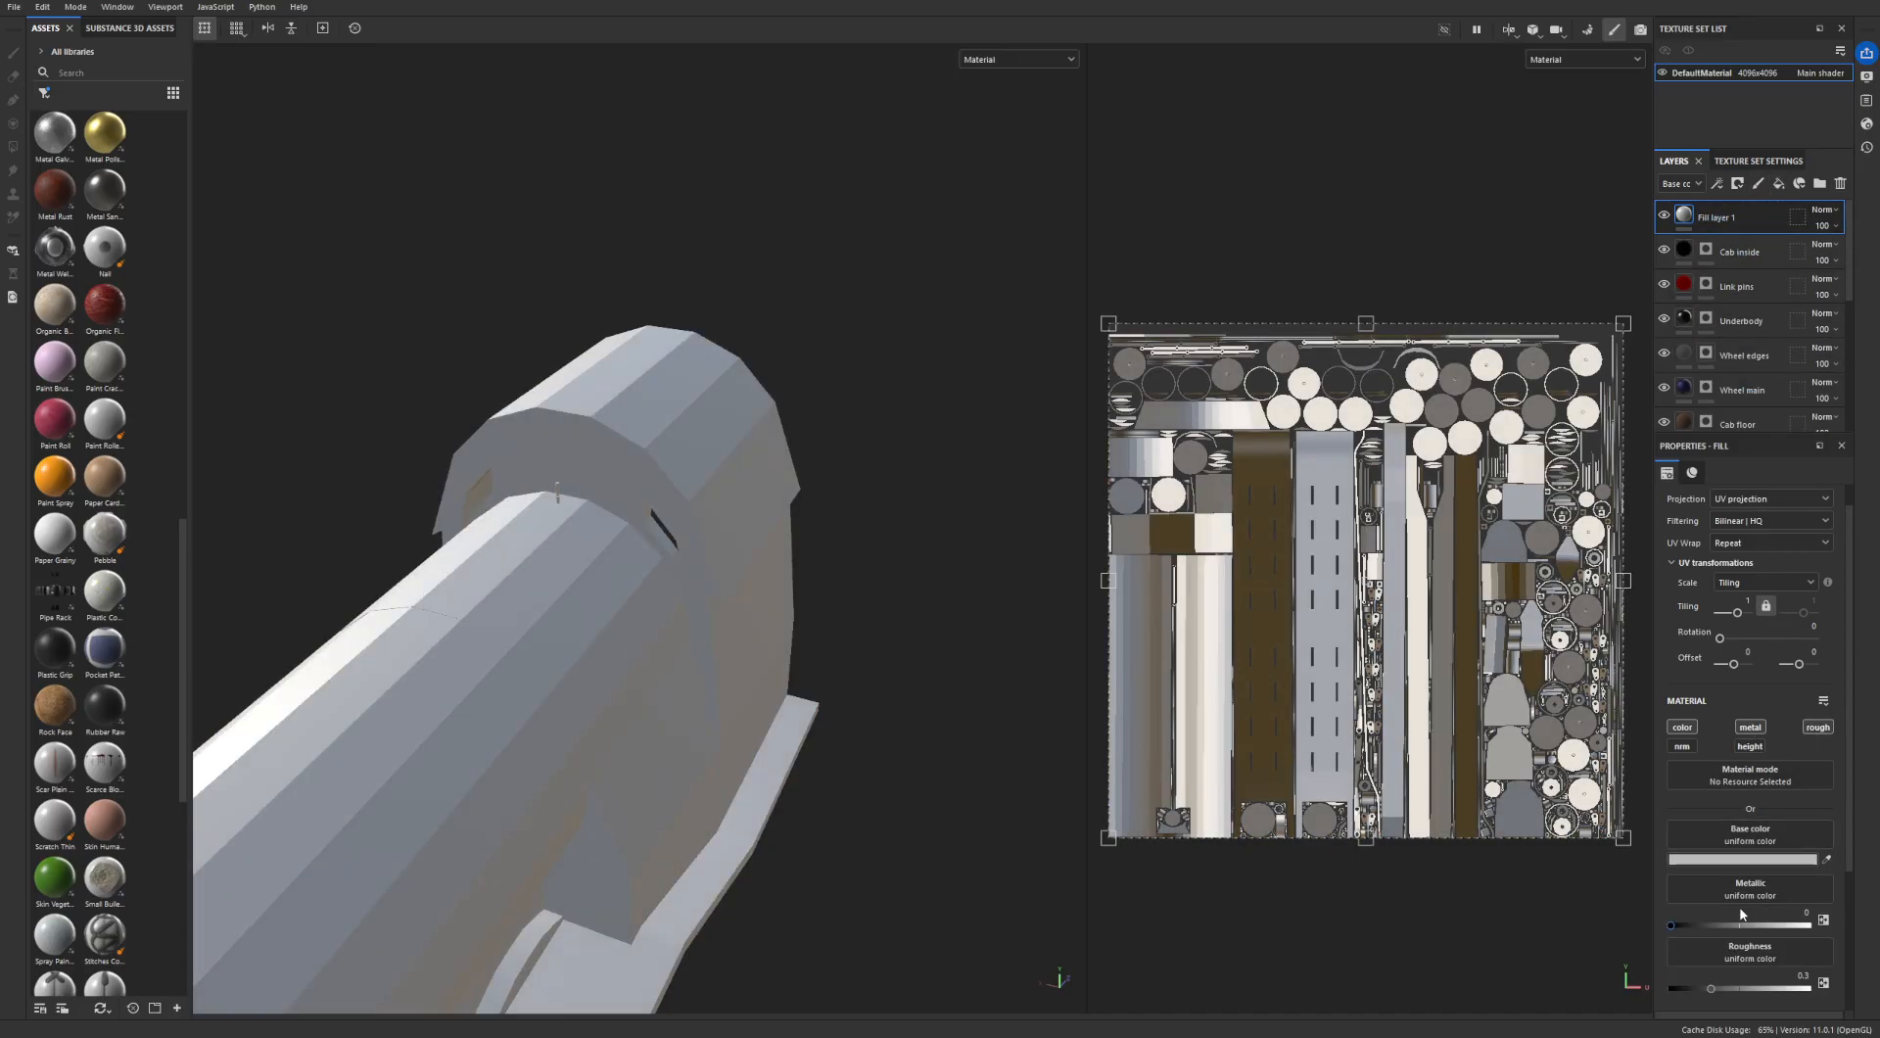
alt+drag(983, 566, 682, 505)
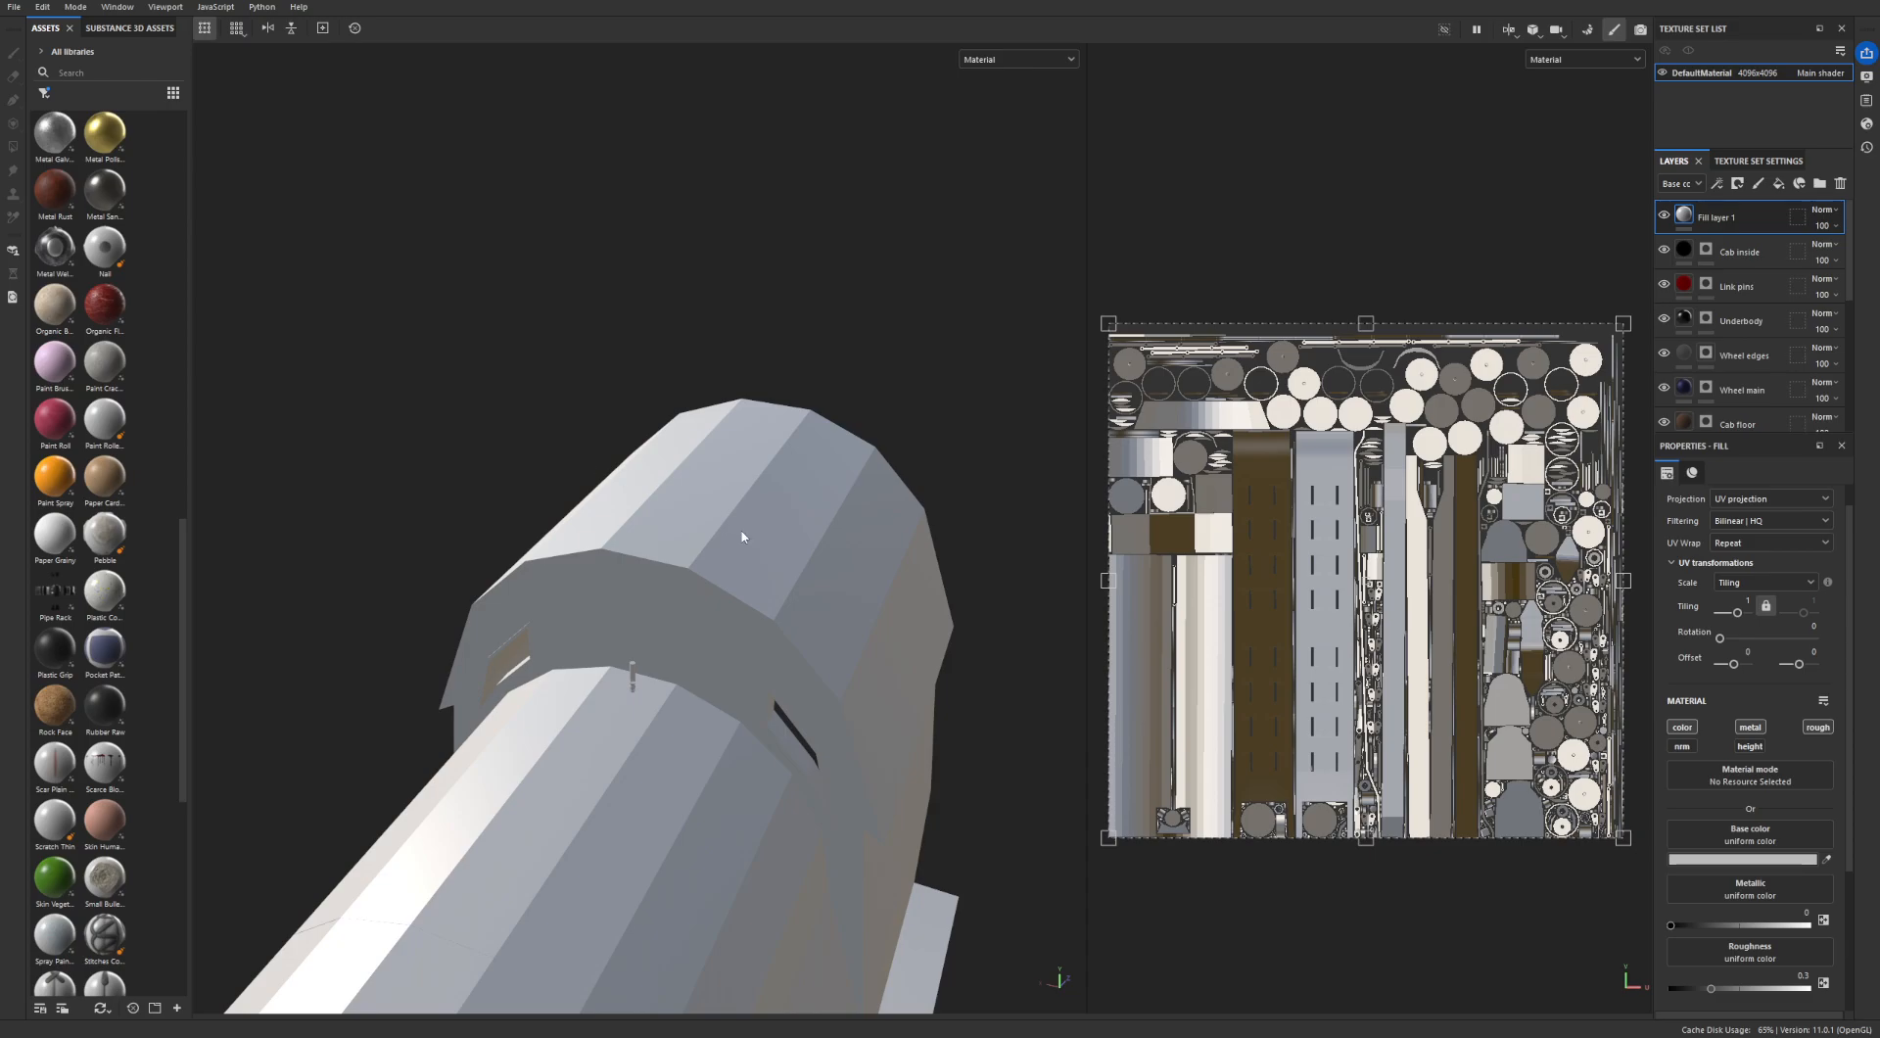
- Hide the new fill layer to inspect the cab roof and front windows underneath, and show it again
click(1664, 214)
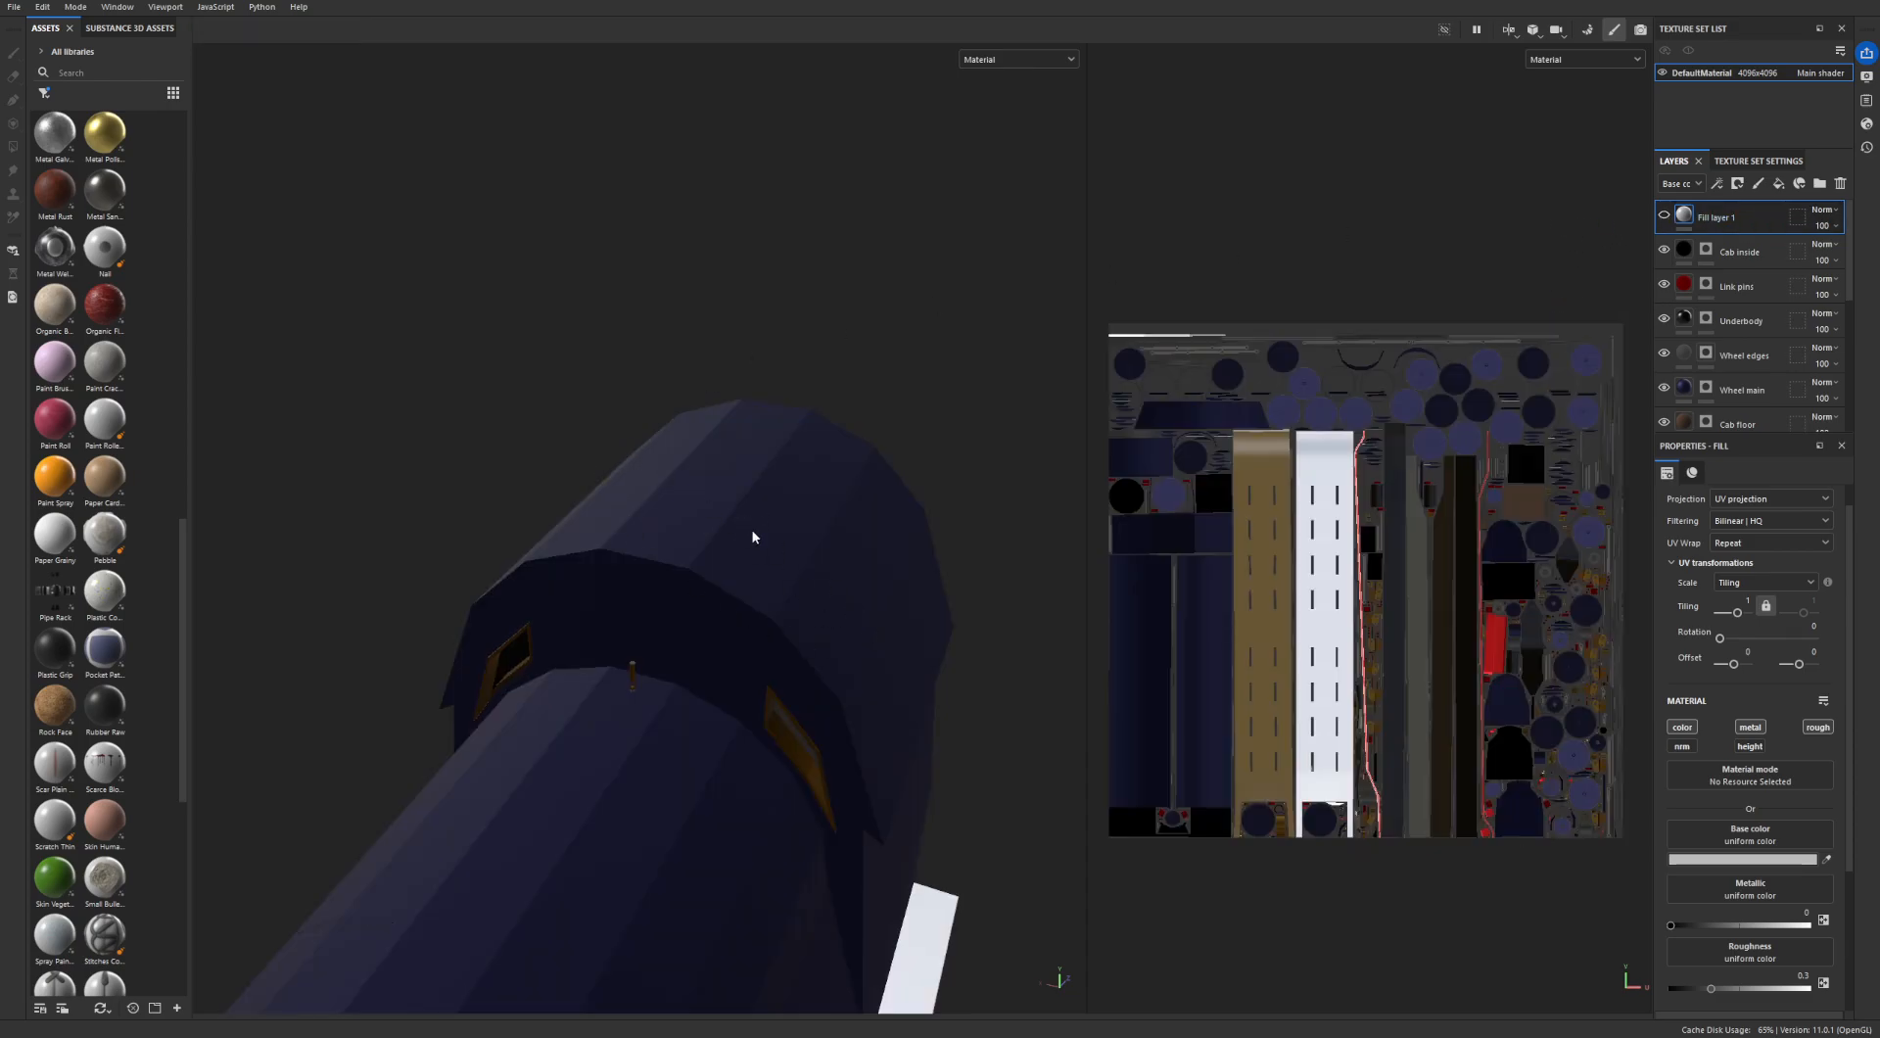
mouse_move(763, 558)
alt+mouse_down()
mouse_move(685, 600)
mouse_move(424, 584)
mouse_move(473, 621)
mouse_move(534, 627)
mouse_move(537, 591)
mouse_move(522, 656)
mouse_move(719, 596)
alt+mouse_up()
alt+drag(582, 646, 628, 564)
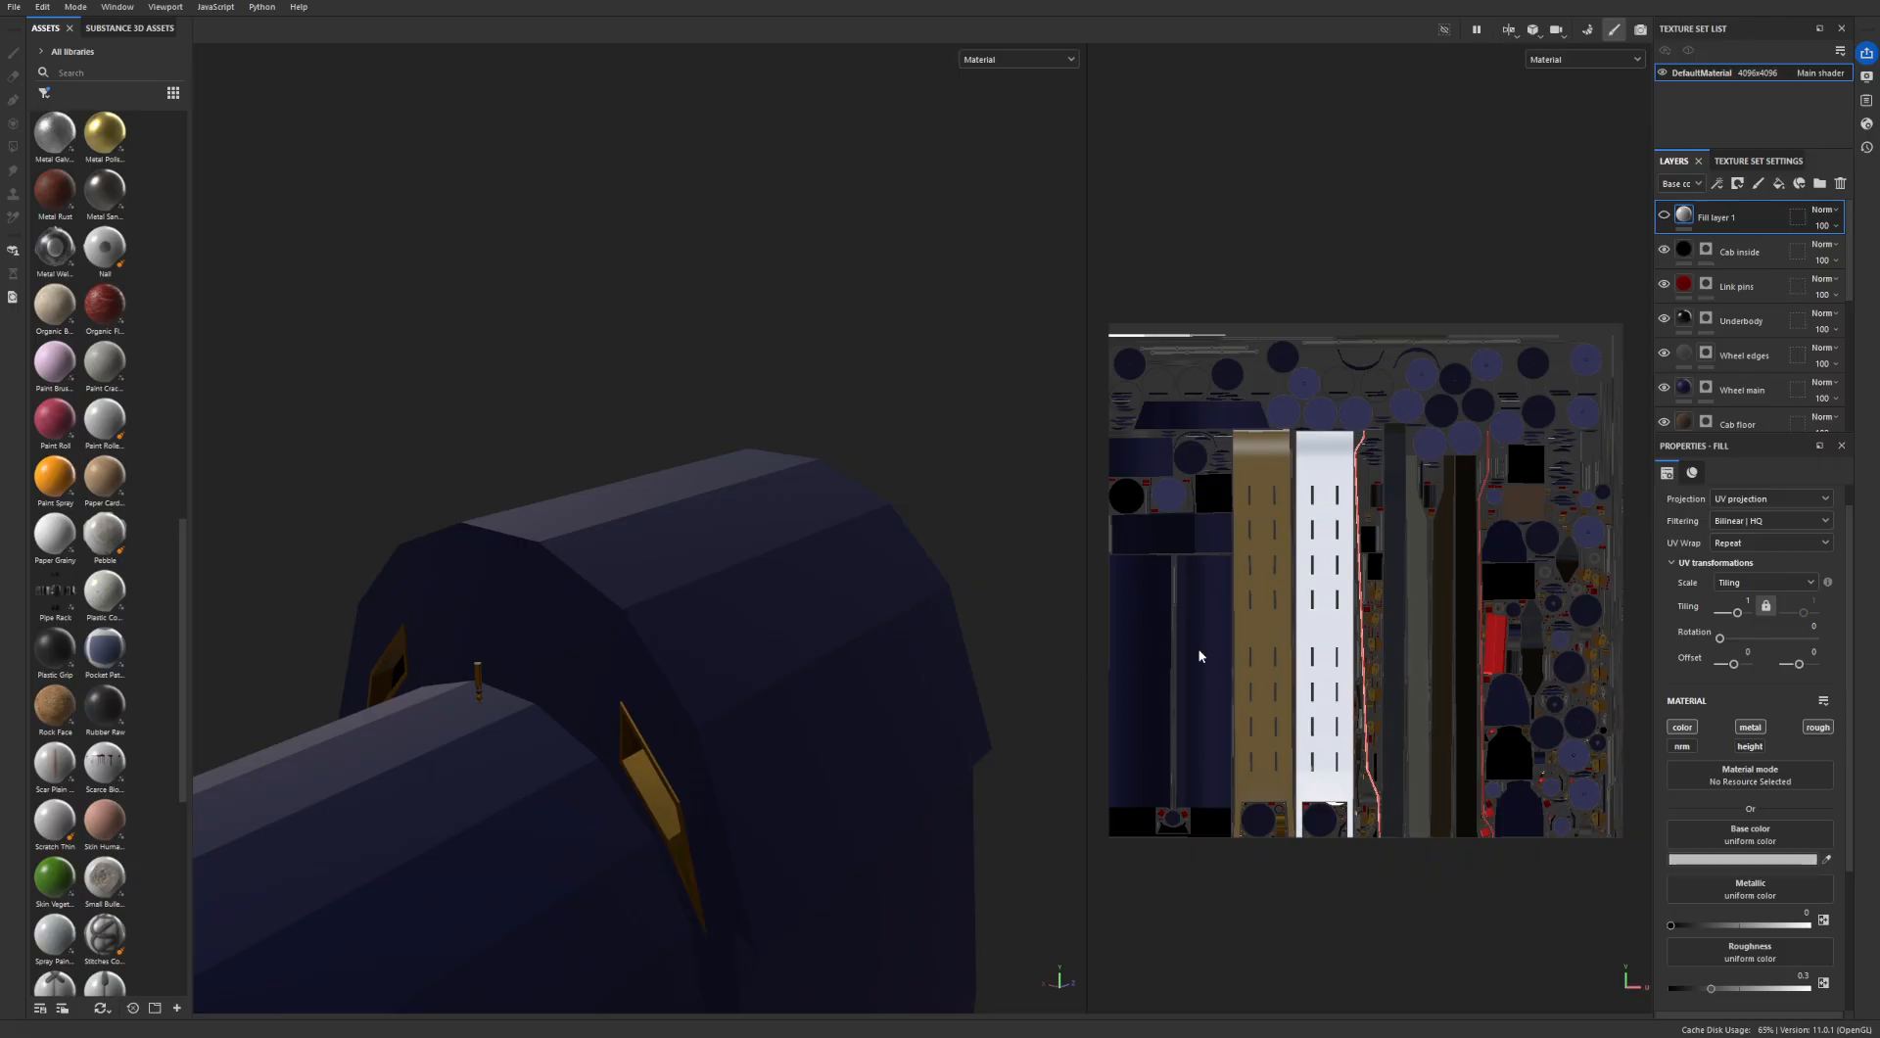
click(1665, 217)
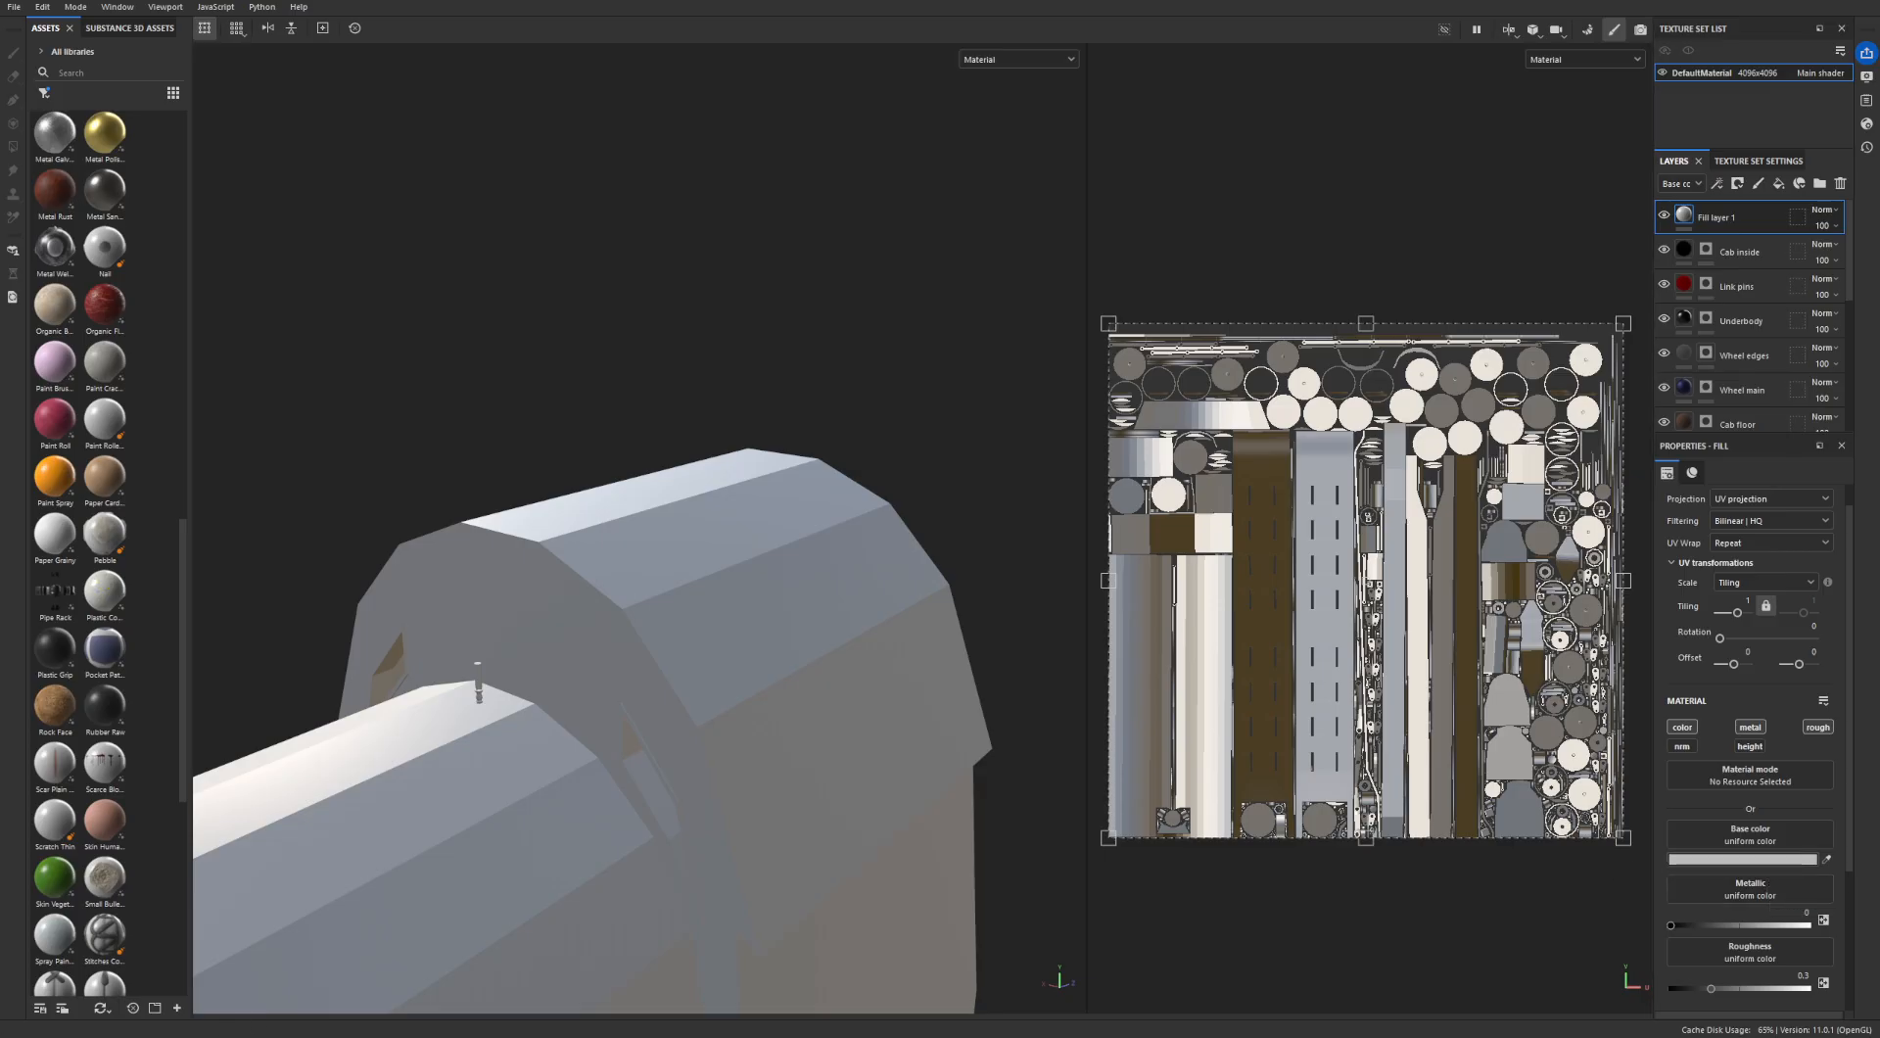
- Set the new fill layer's base color to dark grey 282828 and its roughness to 1
click(1742, 859)
mouse_move(864, 490)
mouse_down()
mouse_move(834, 577)
mouse_move(668, 580)
mouse_up()
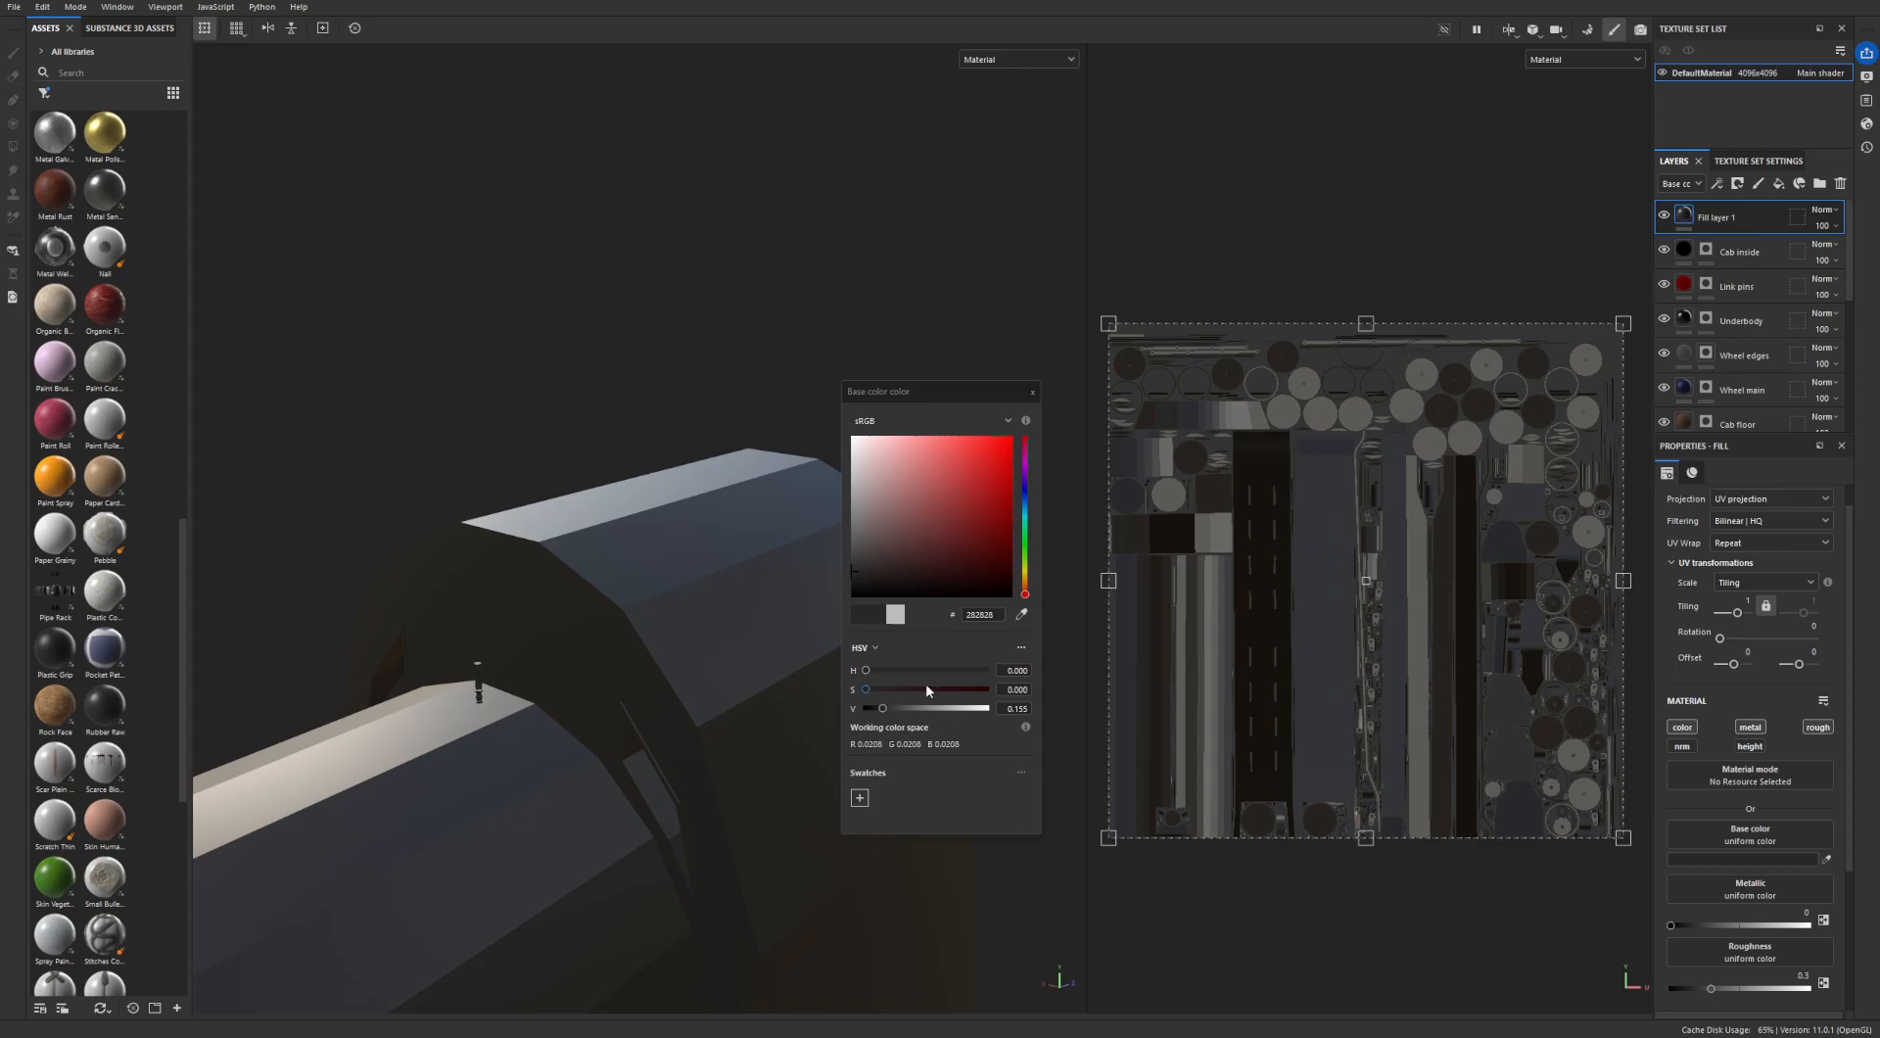
click(1035, 393)
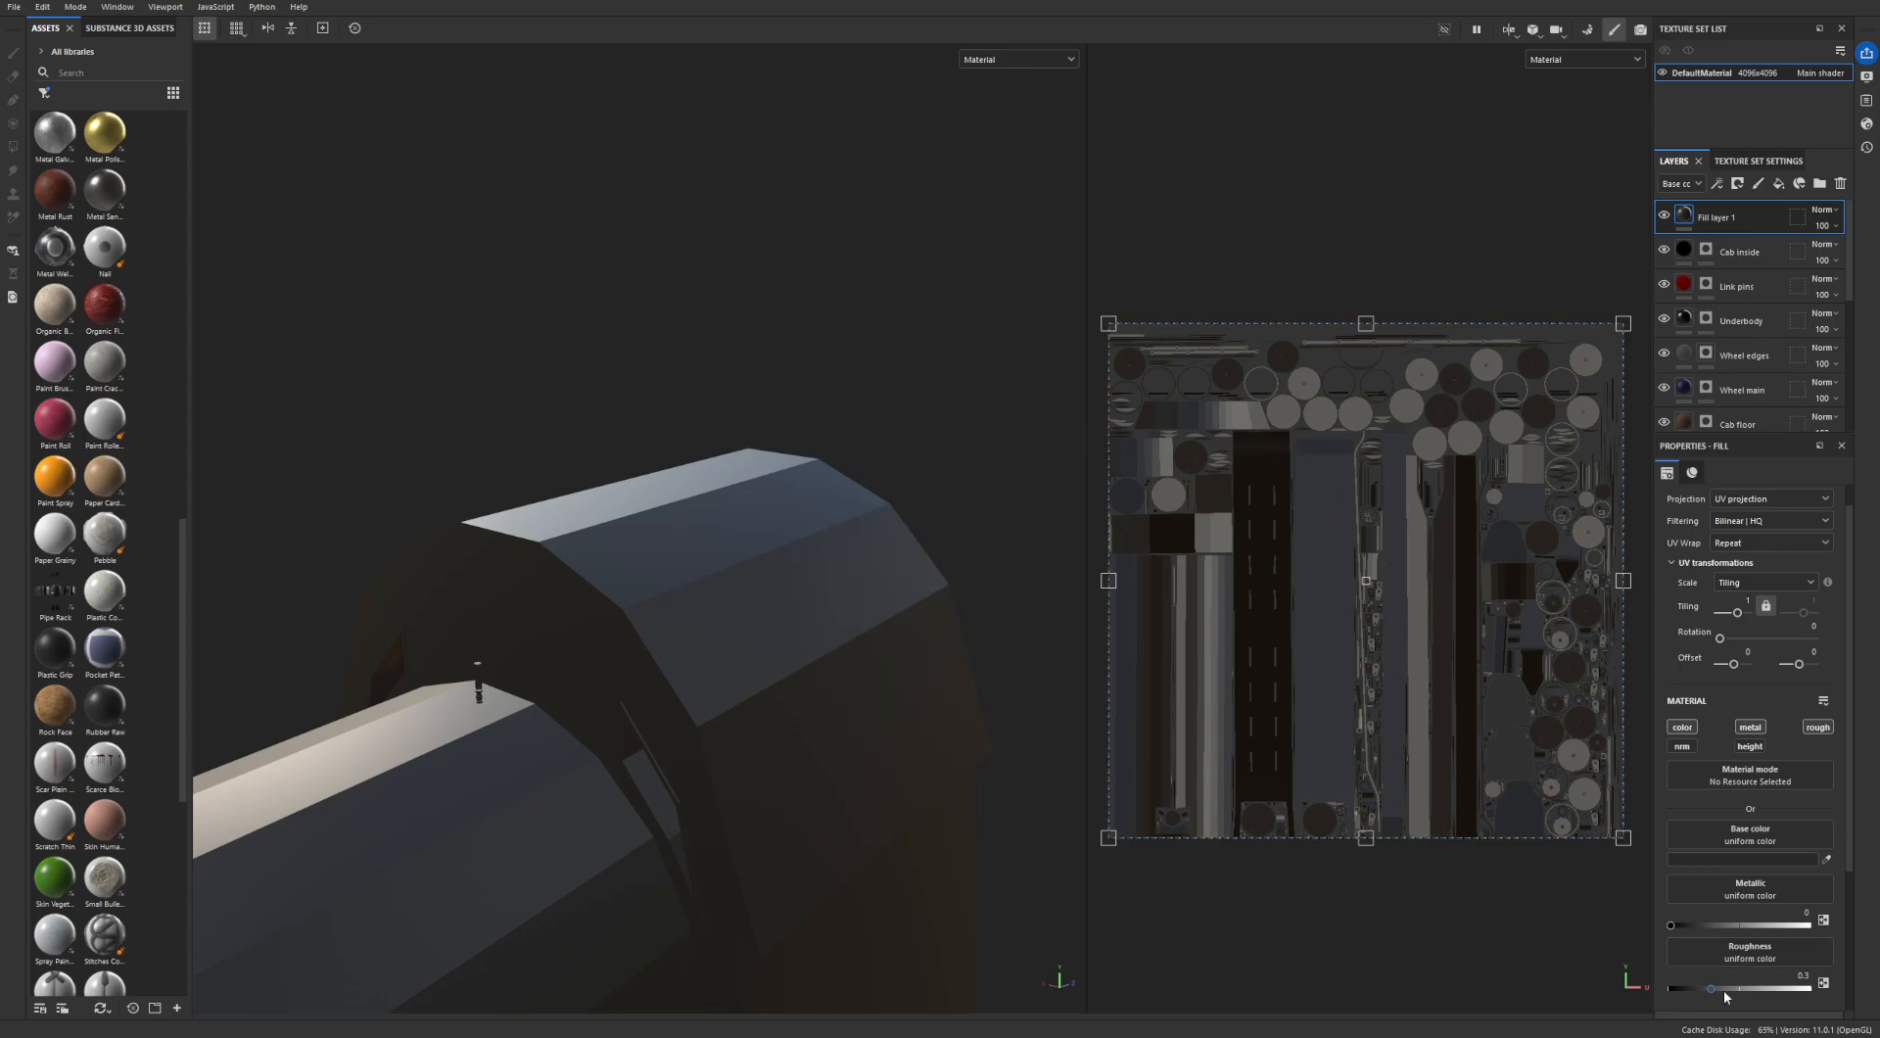
drag(1711, 988, 1806, 988)
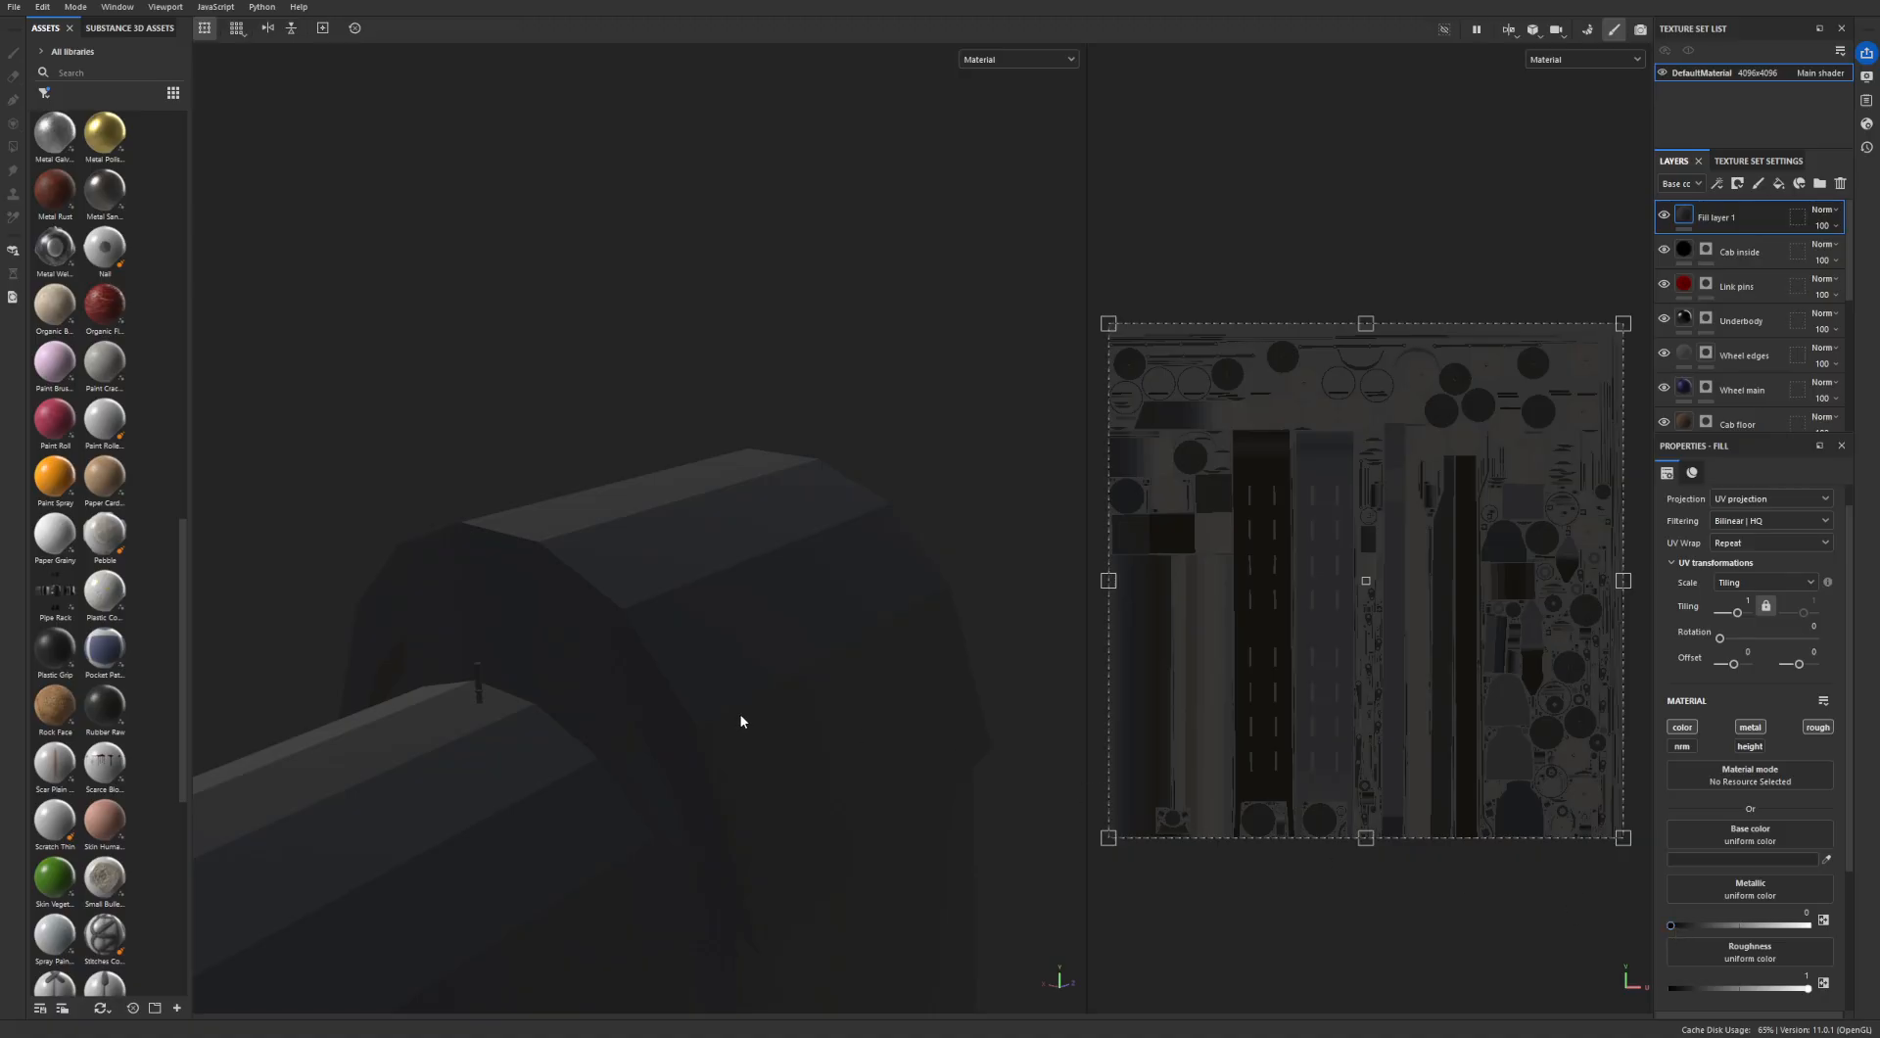
- Add a black mask to the dark grey fill layer
alt+drag(893, 565, 701, 692)
scroll(730, 568, up, 3)
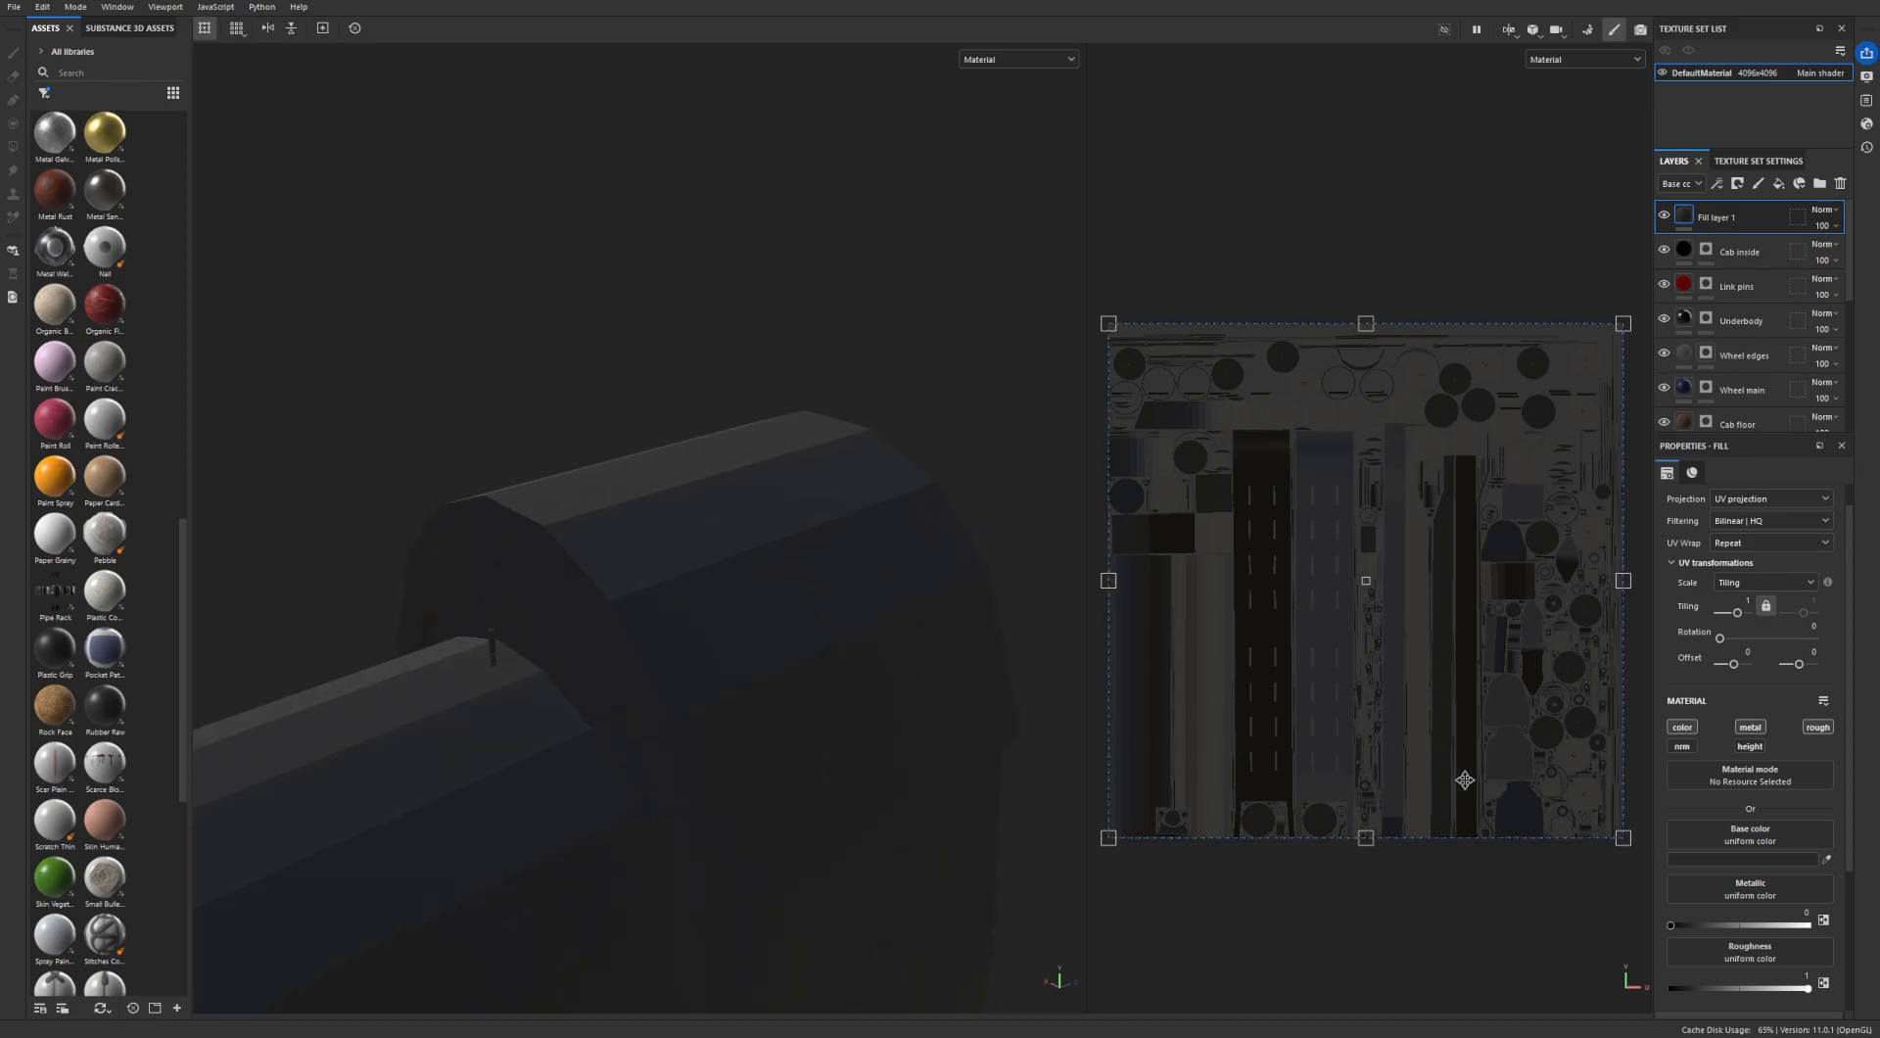
alt+drag(989, 554, 791, 536)
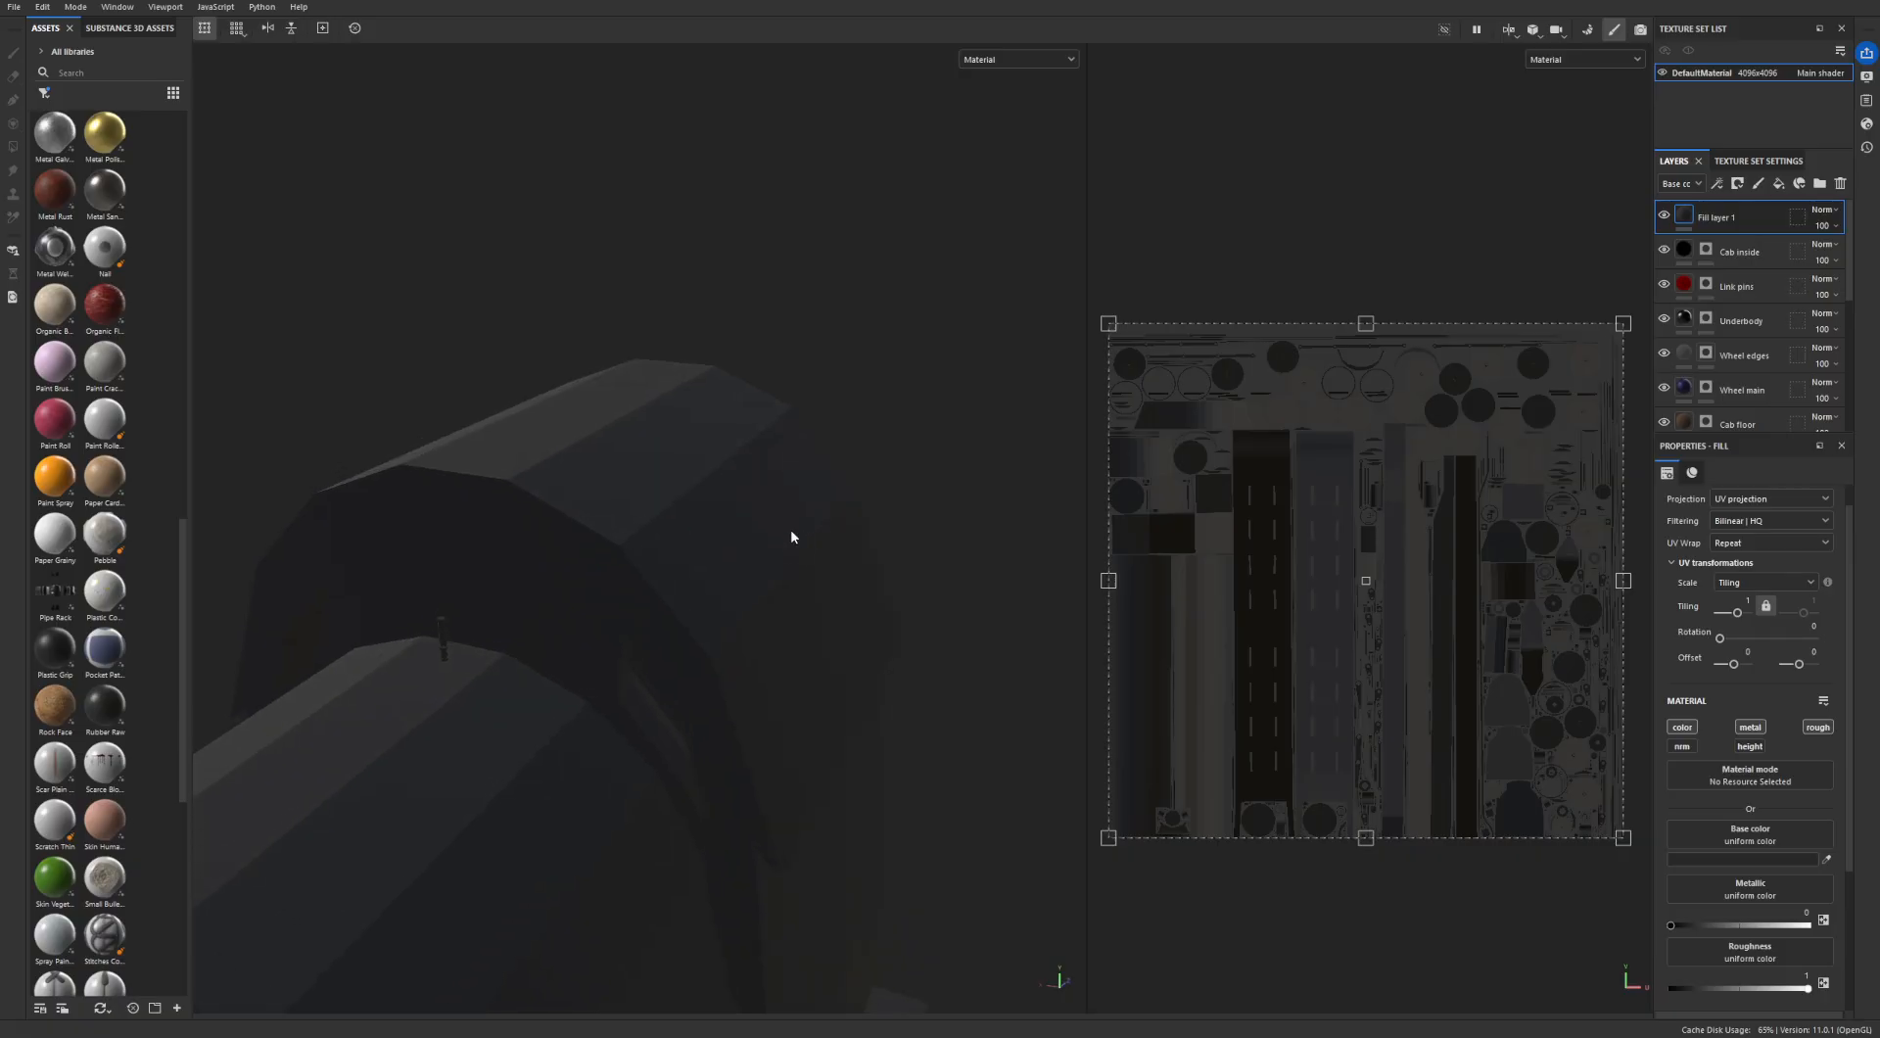
alt+drag(582, 393, 549, 419)
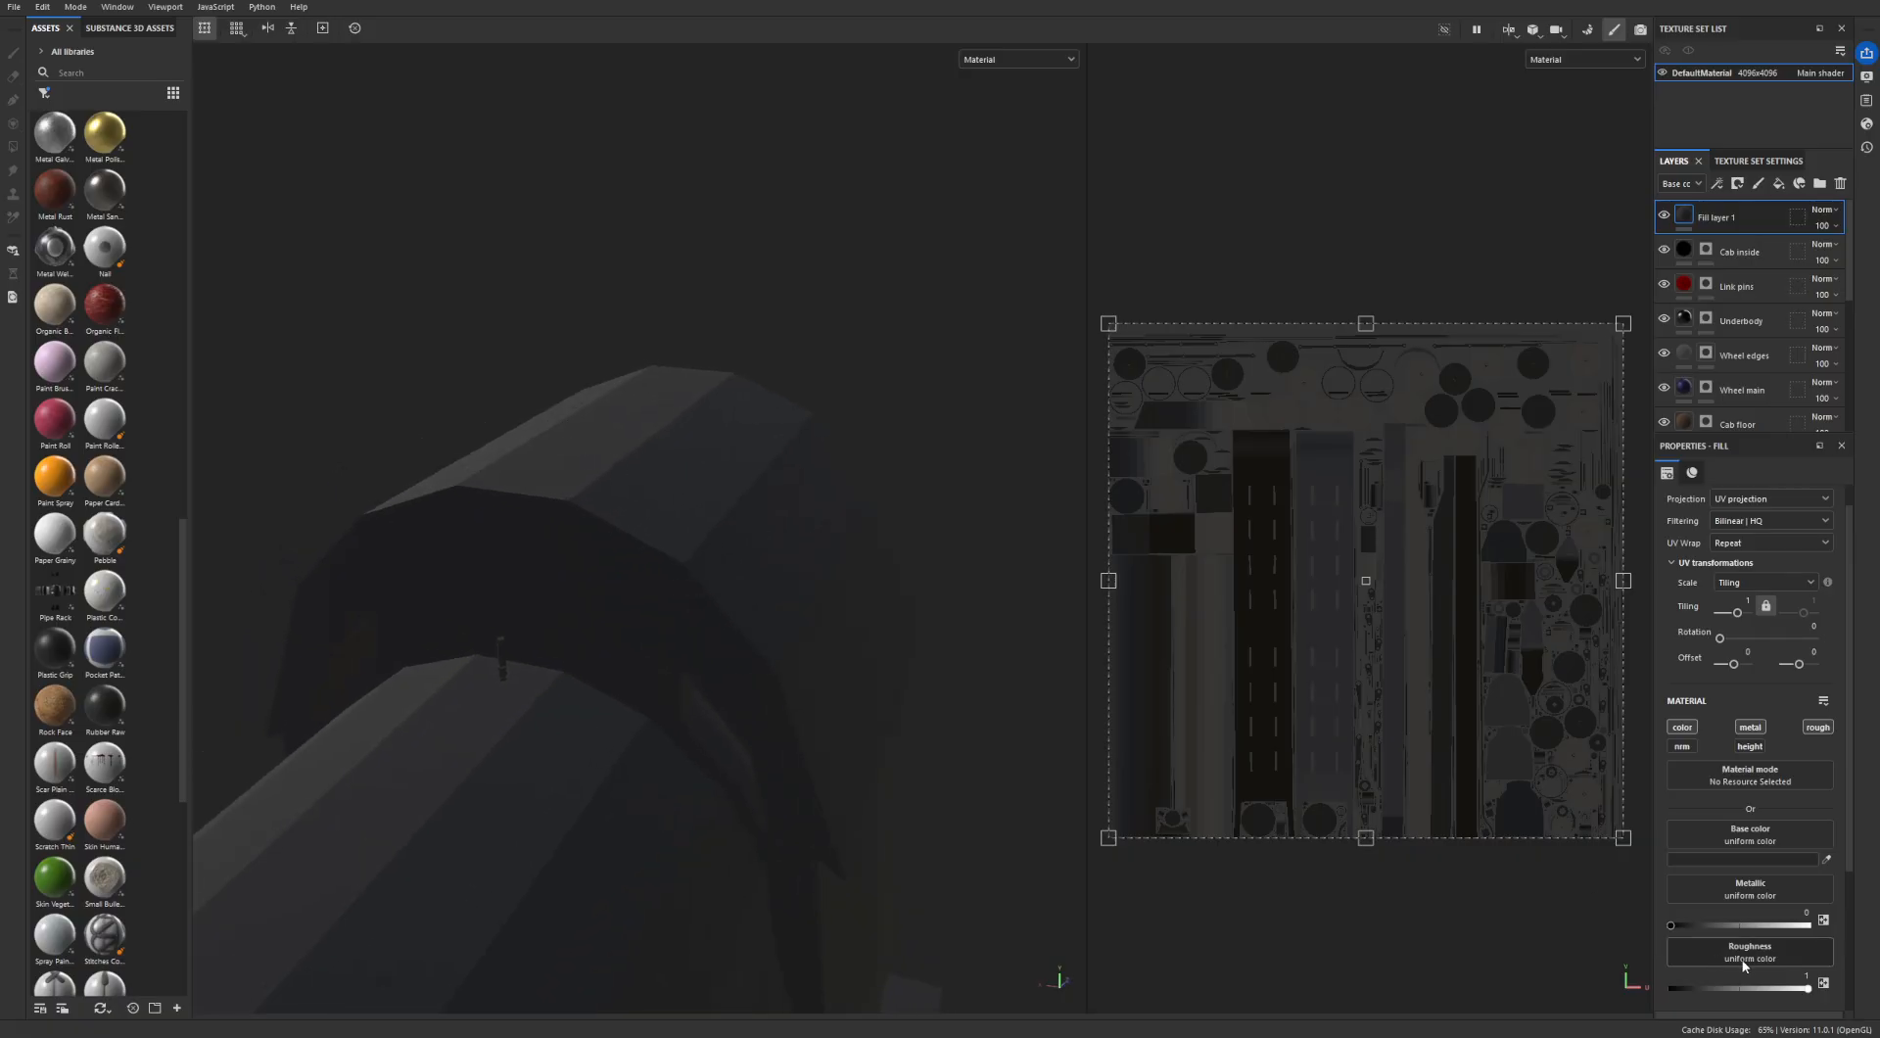
mouse_move(1774, 934)
mouse_down()
mouse_move(1863, 941)
mouse_move(1502, 951)
mouse_up()
alt+drag(861, 650, 687, 667)
click(1738, 184)
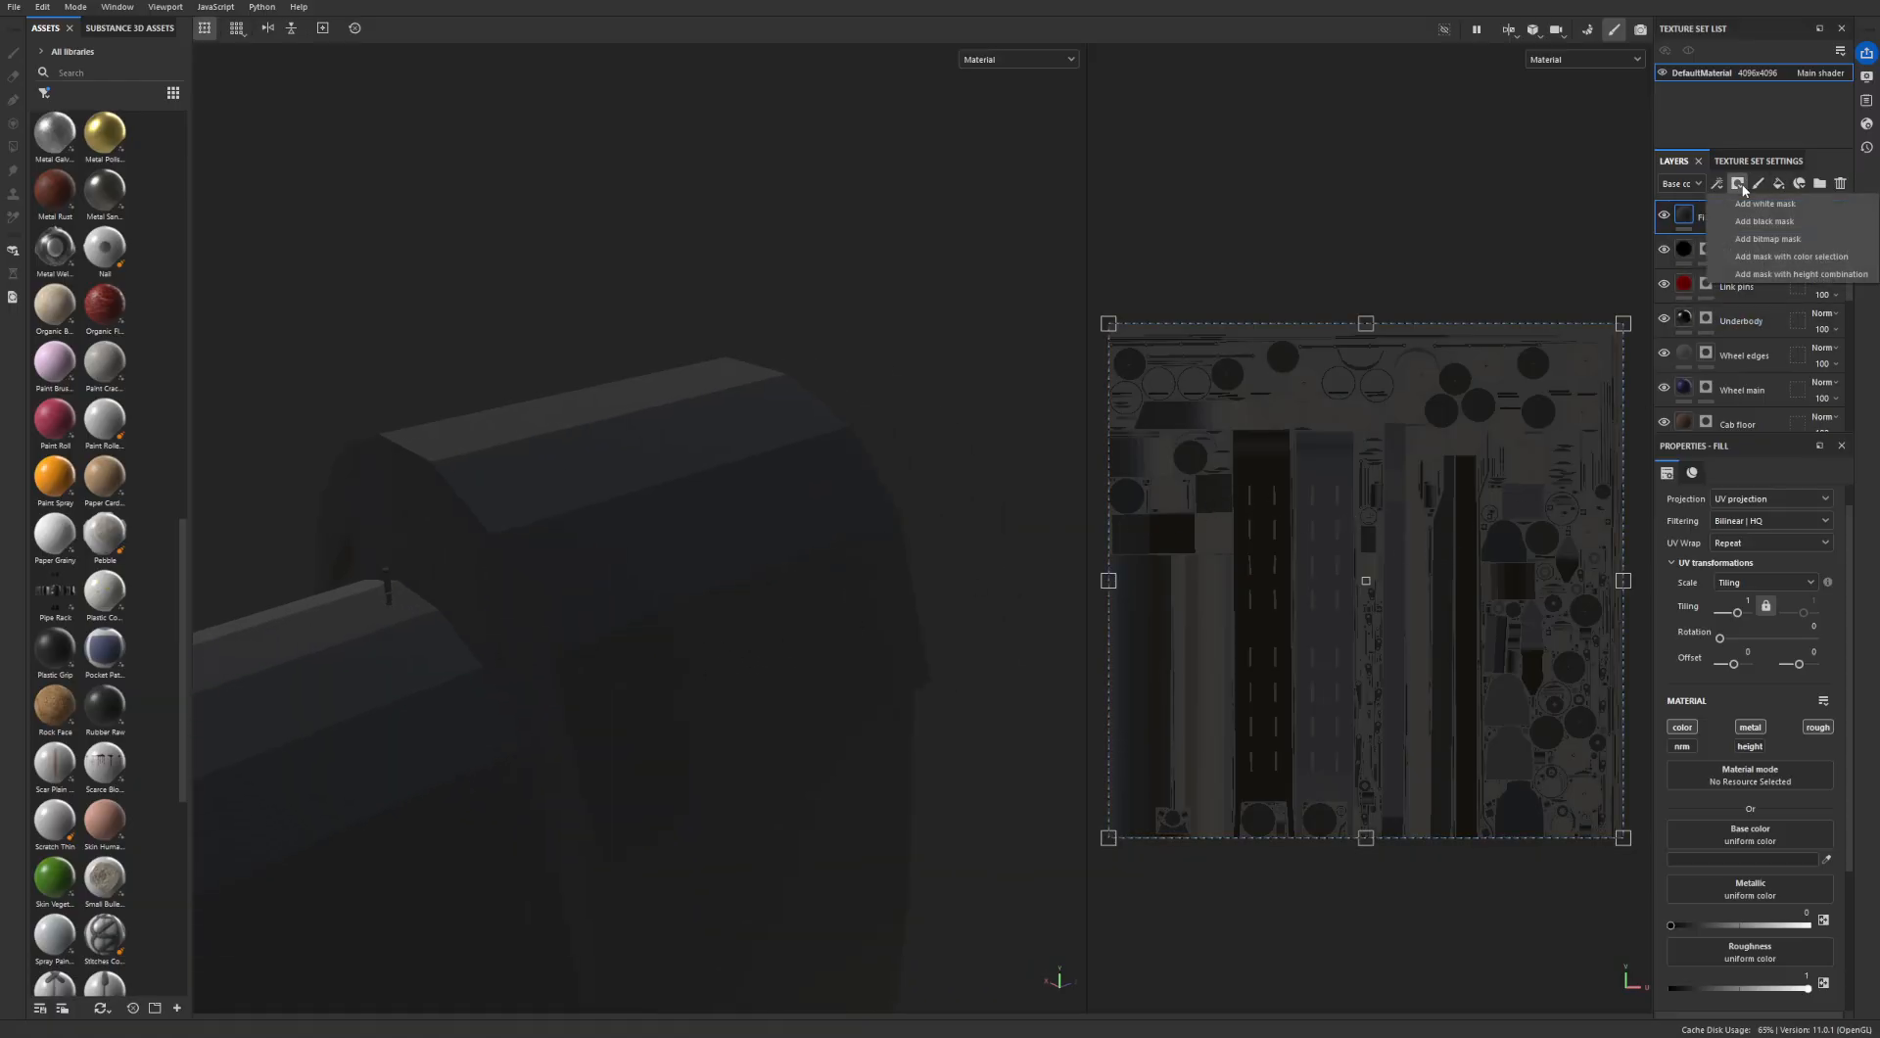
click(1755, 222)
alt+drag(684, 672, 847, 622)
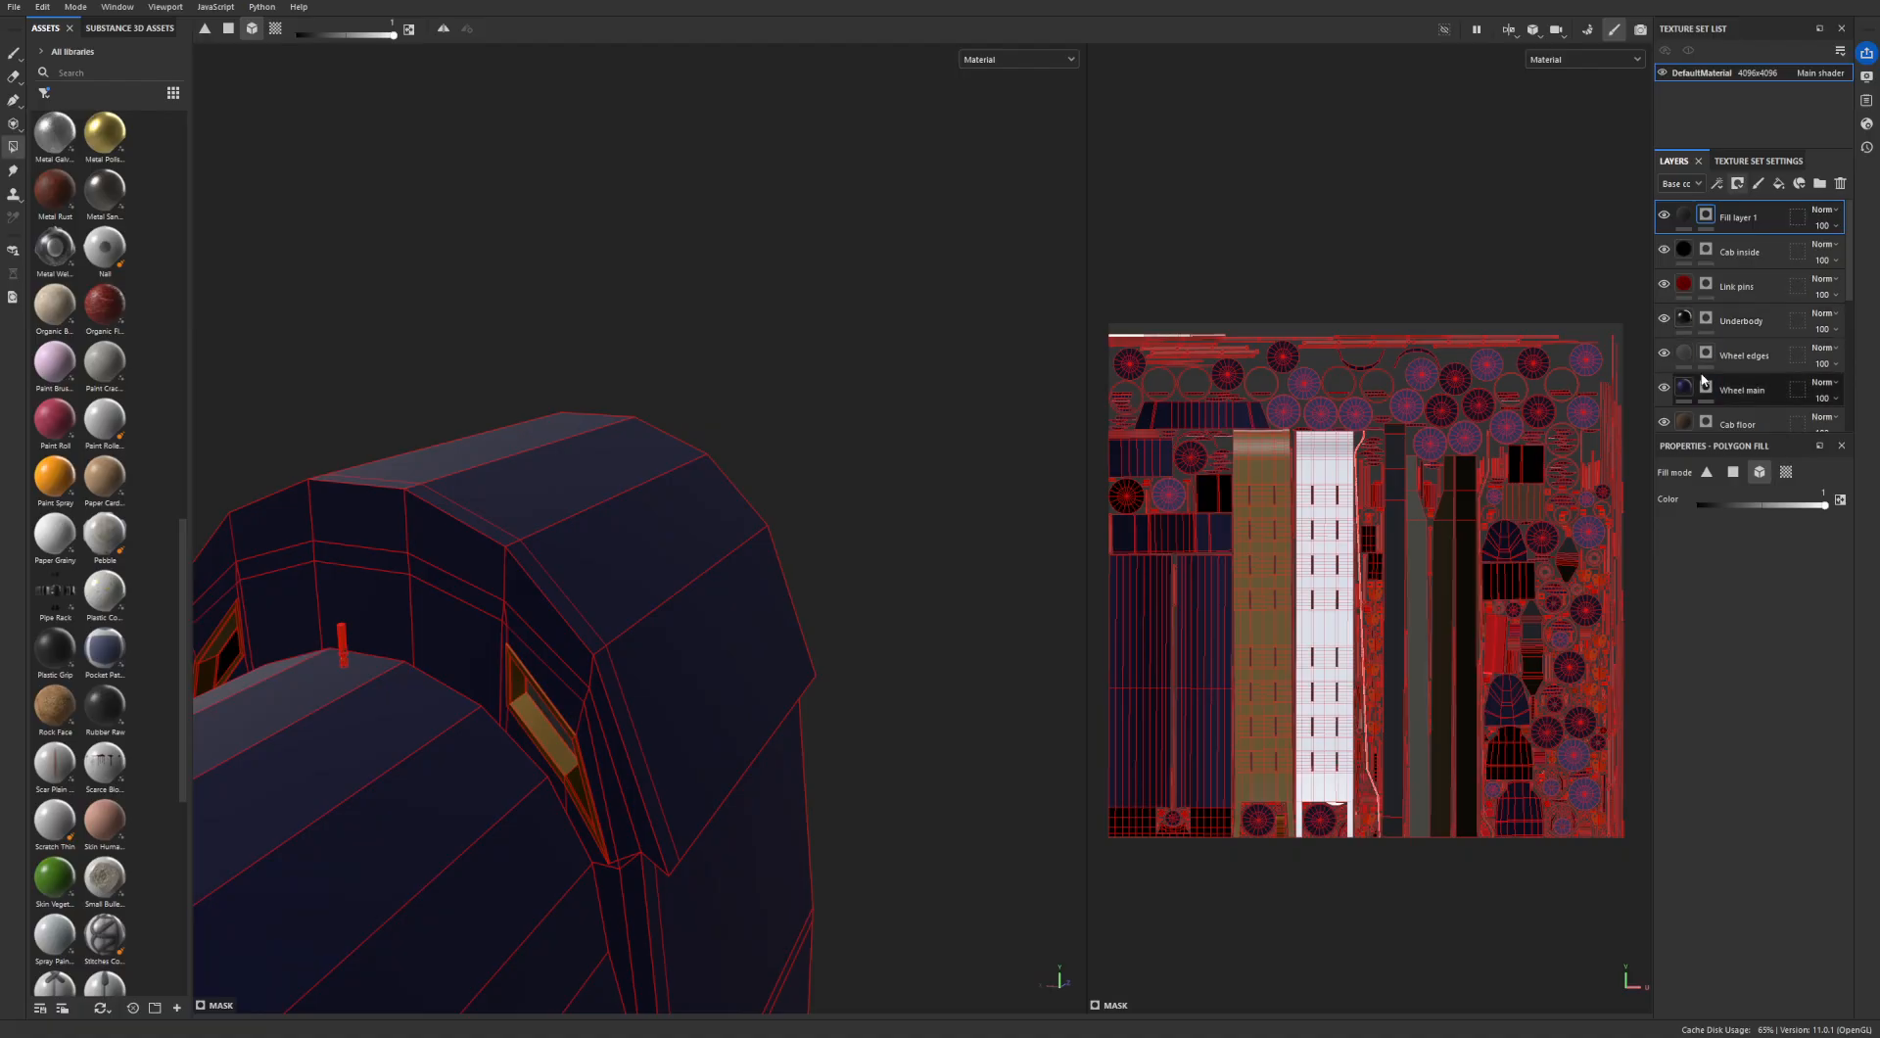
- Try painting the dark grey layer's mask with the size 10 brush over the boiler, cab side and cab front
scroll(1706, 428, down, 2)
scroll(1706, 429, up, 3)
alt+drag(1057, 470, 948, 531)
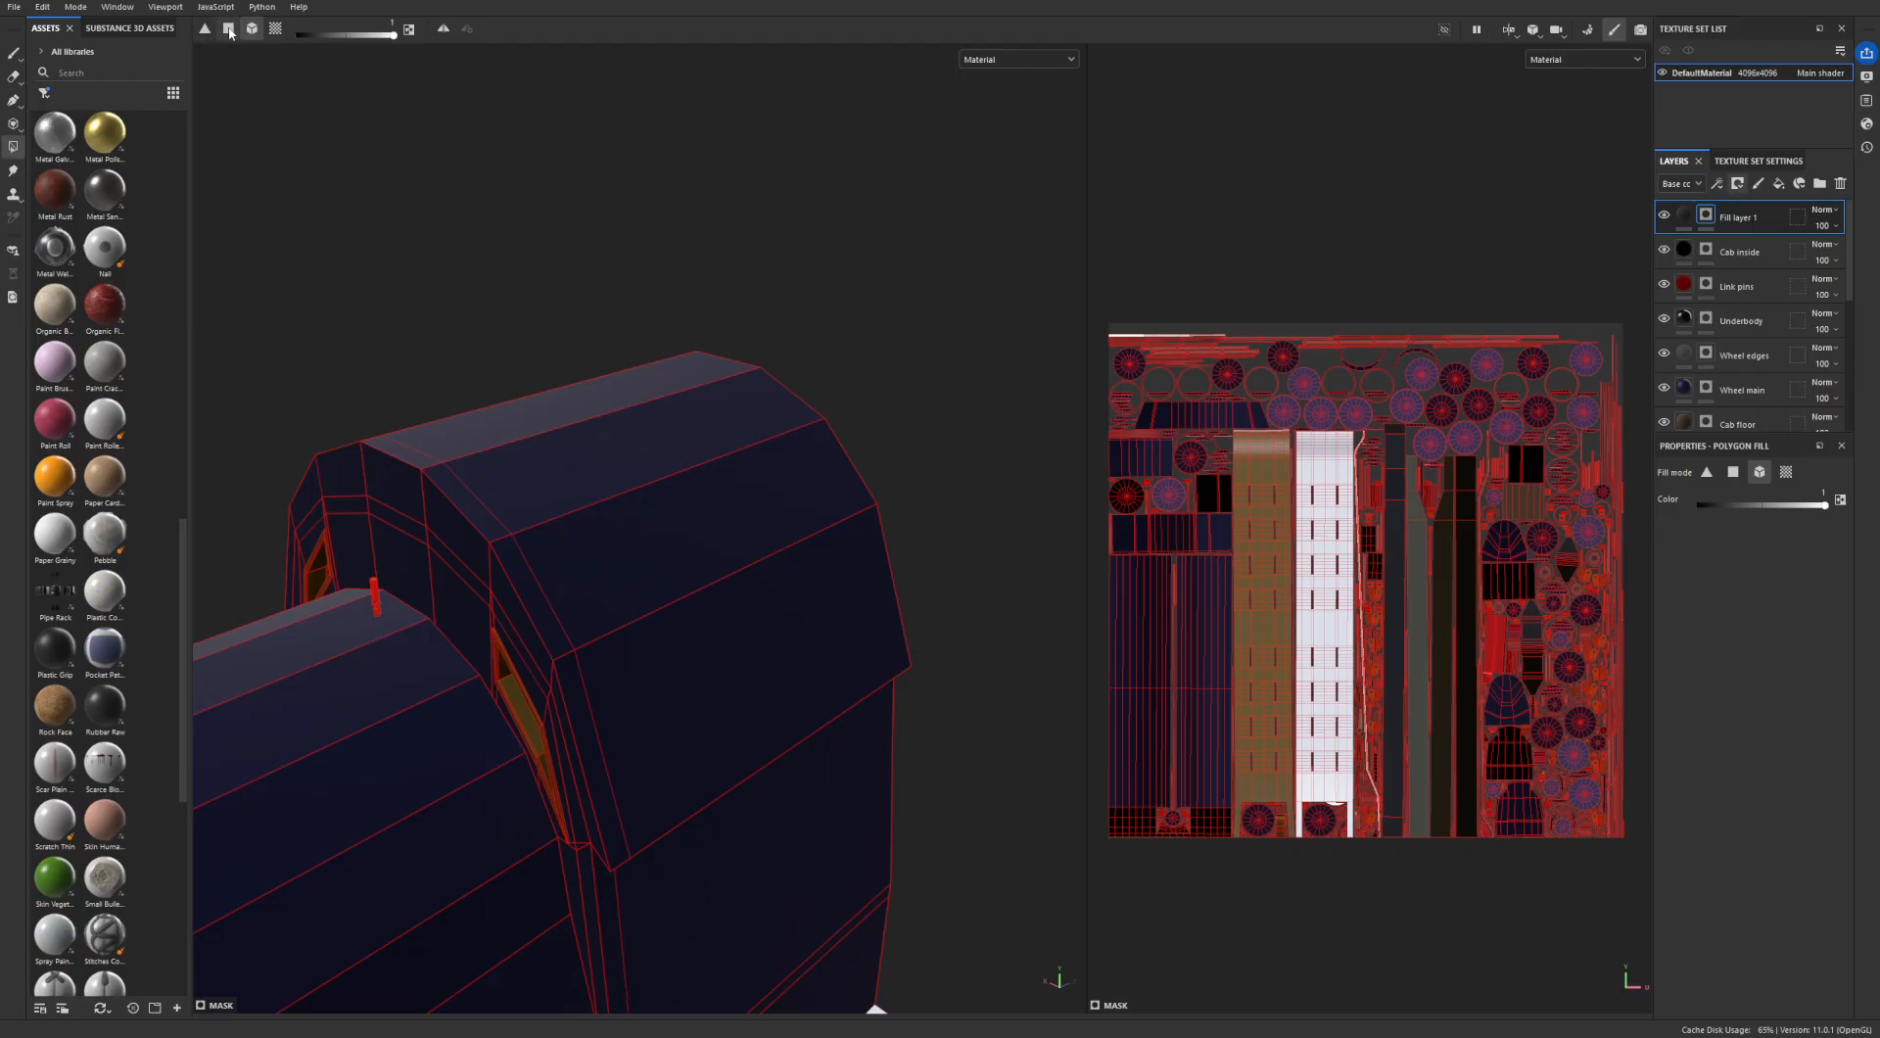
click(12, 52)
alt+drag(706, 452, 571, 470)
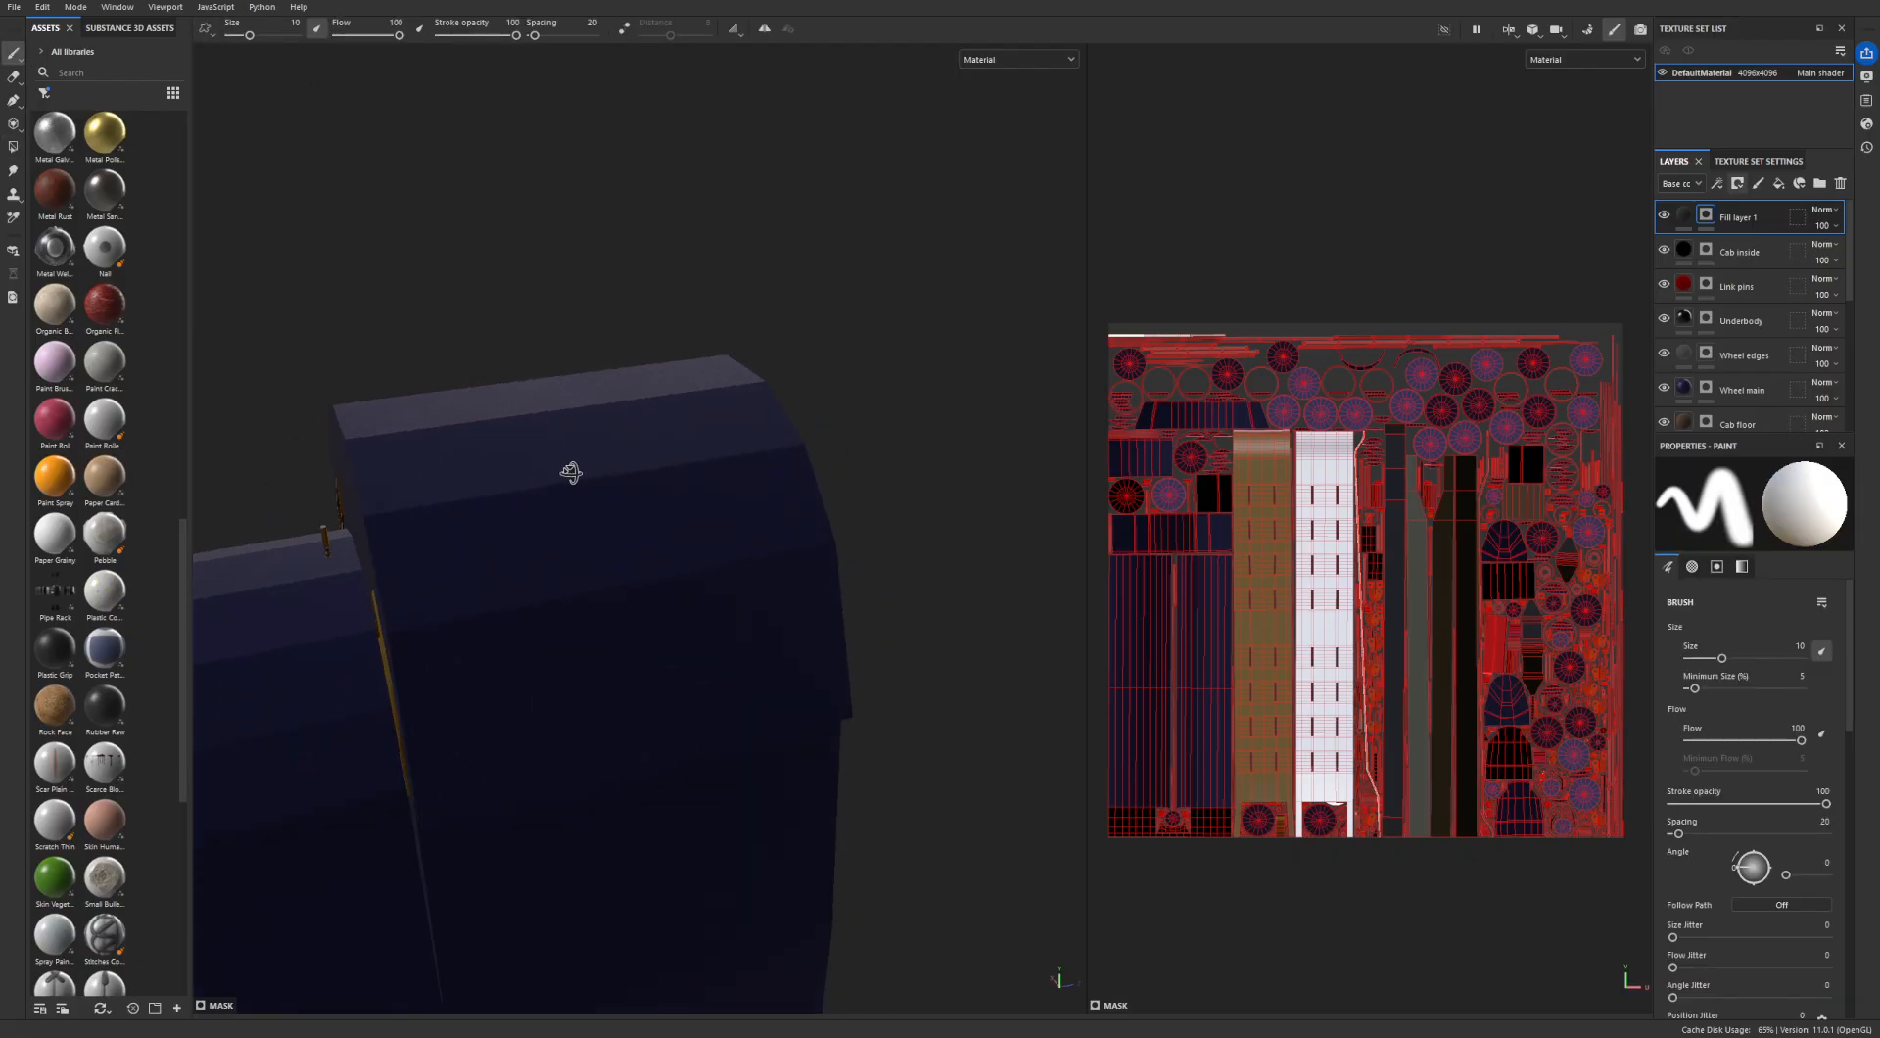
alt+middle_drag(571, 470, 915, 410)
mouse_move(616, 588)
alt+mouse_down()
mouse_move(839, 440)
mouse_move(650, 566)
mouse_move(532, 525)
mouse_move(567, 587)
mouse_move(752, 544)
alt+mouse_up()
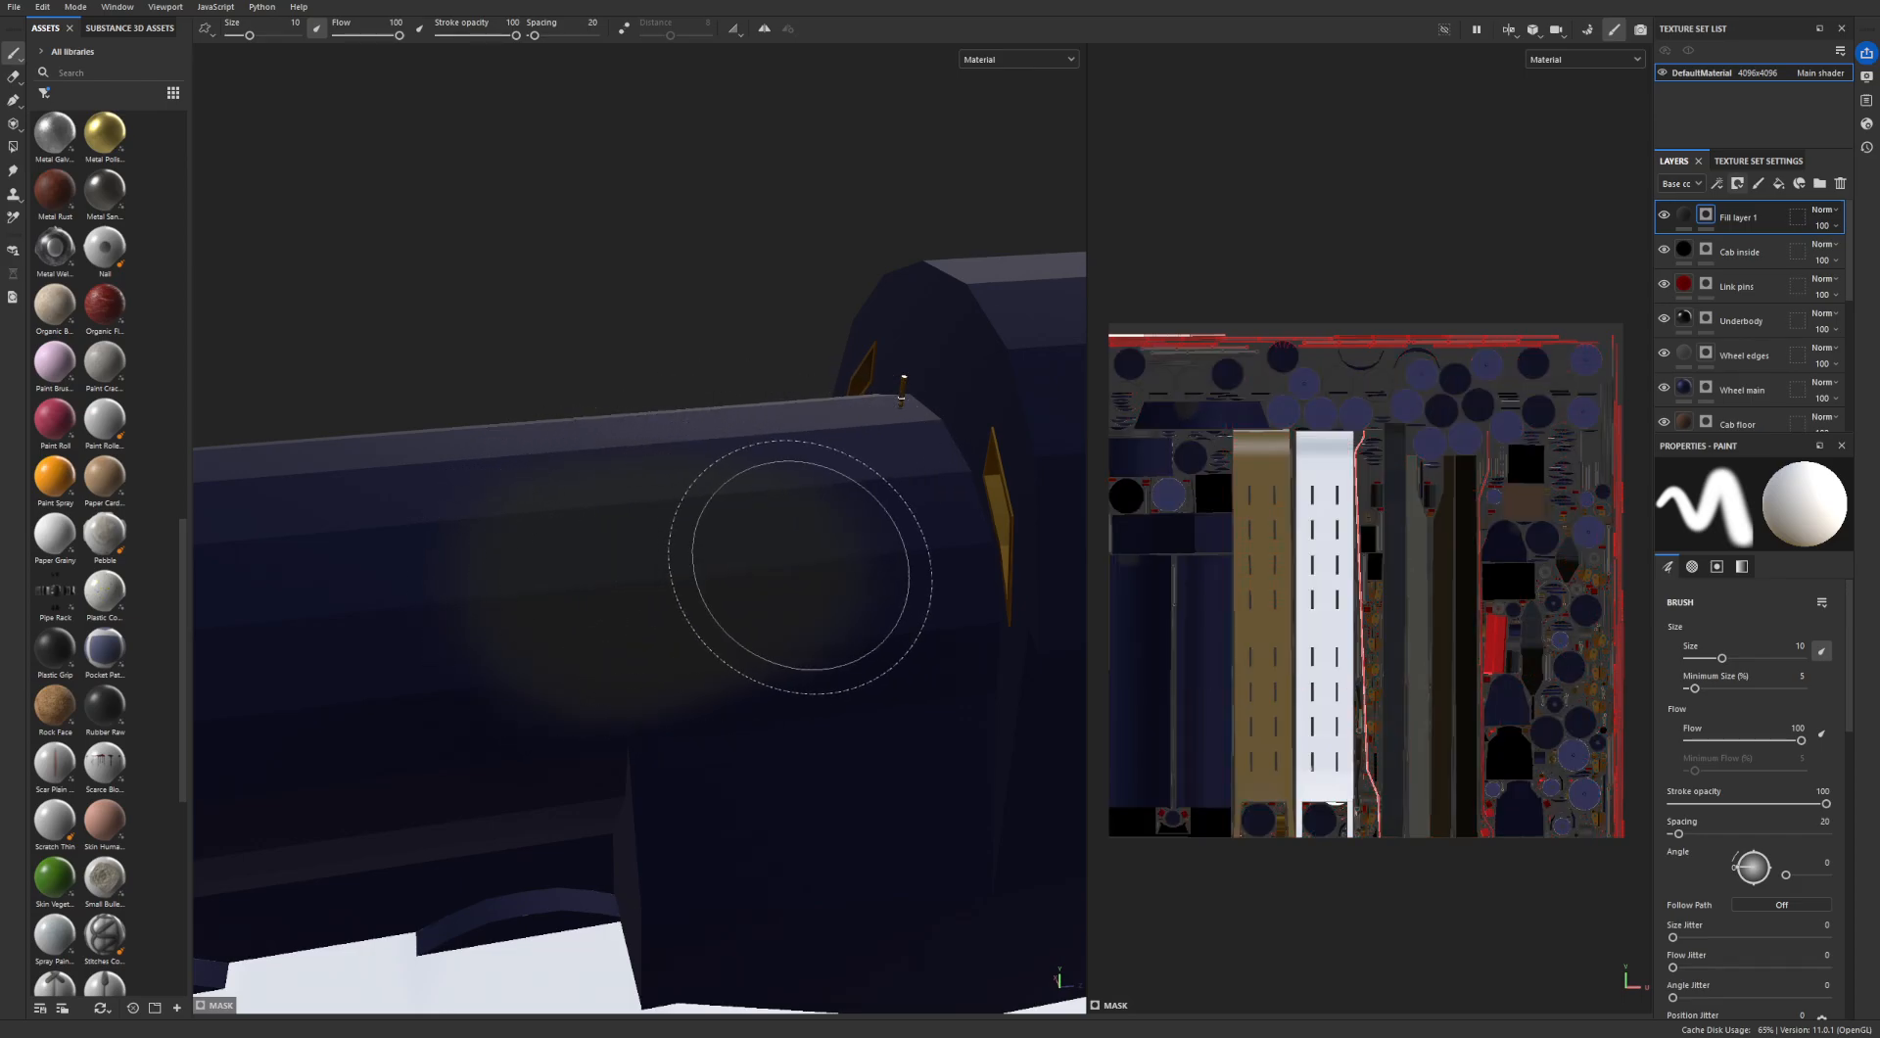
mouse_move(675, 608)
alt+mouse_down()
mouse_move(887, 438)
mouse_move(901, 455)
mouse_move(797, 516)
mouse_move(962, 494)
alt+mouse_up()
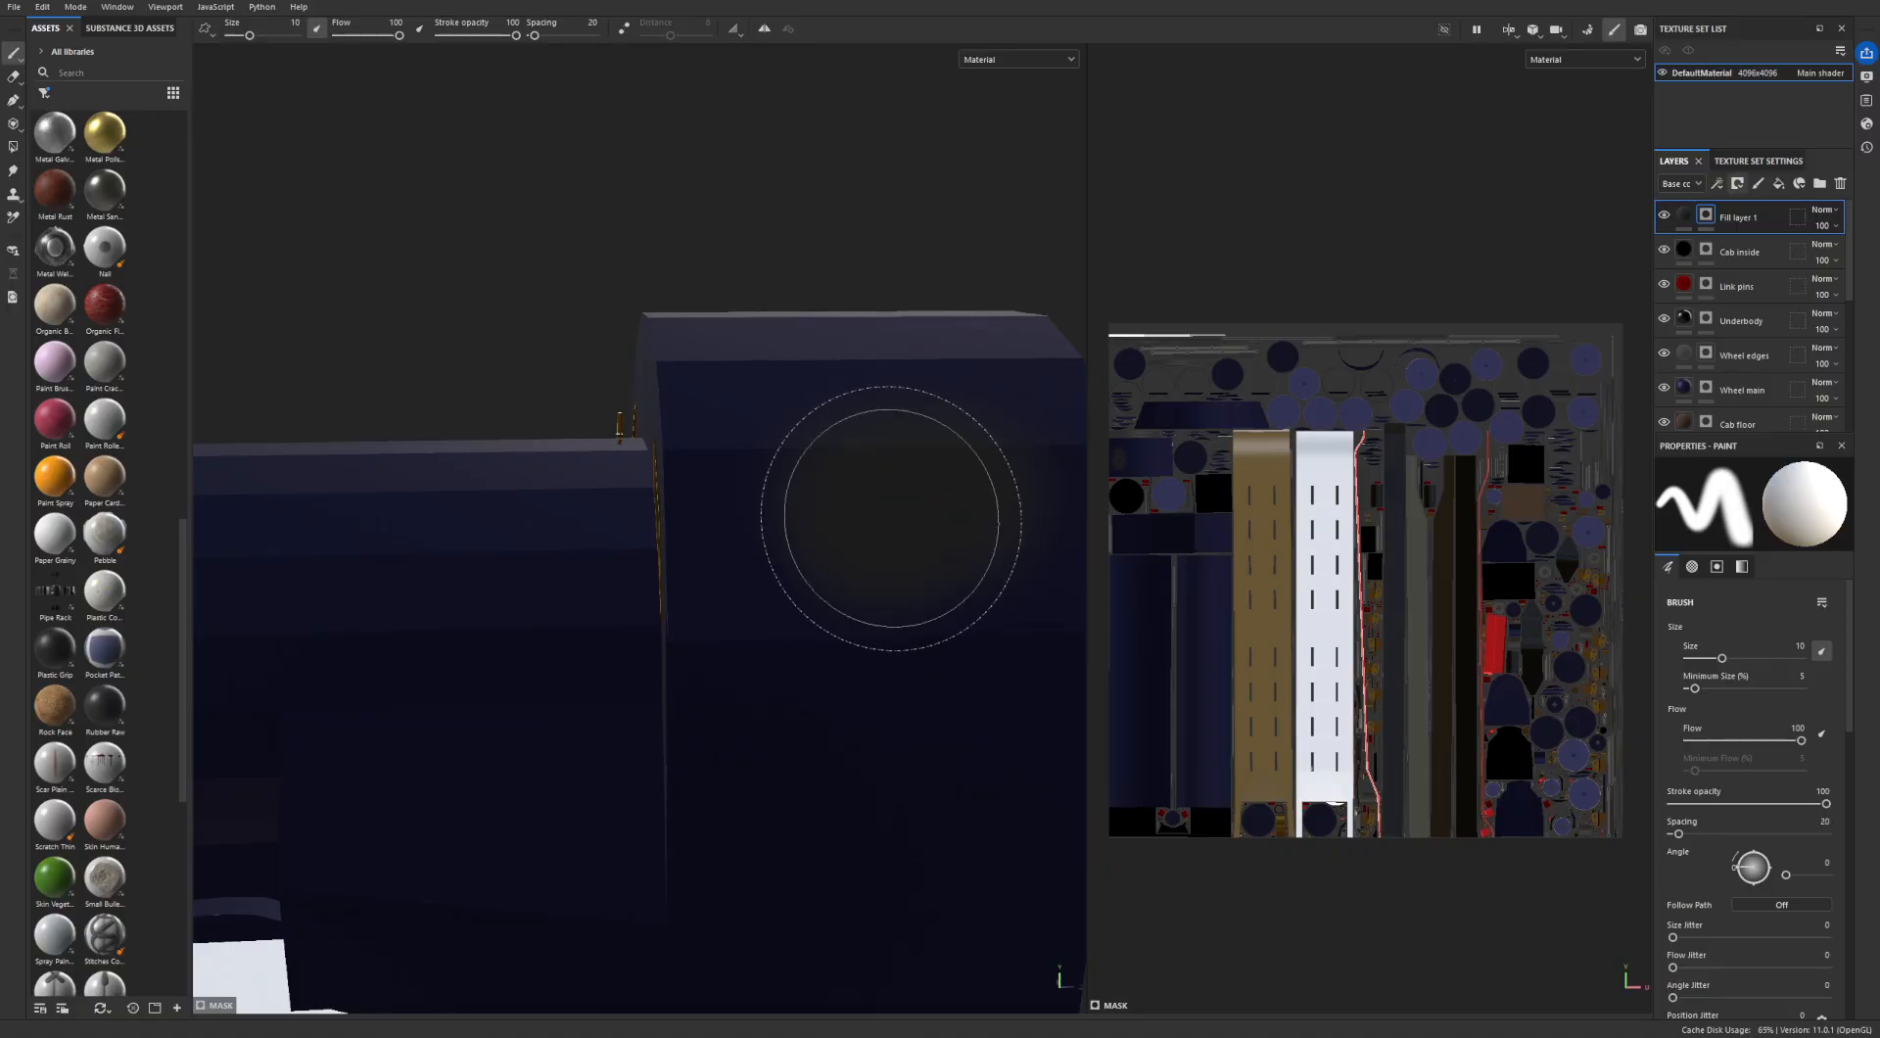
mouse_move(777, 524)
alt+mouse_down()
mouse_move(796, 495)
mouse_move(864, 557)
alt+mouse_up()
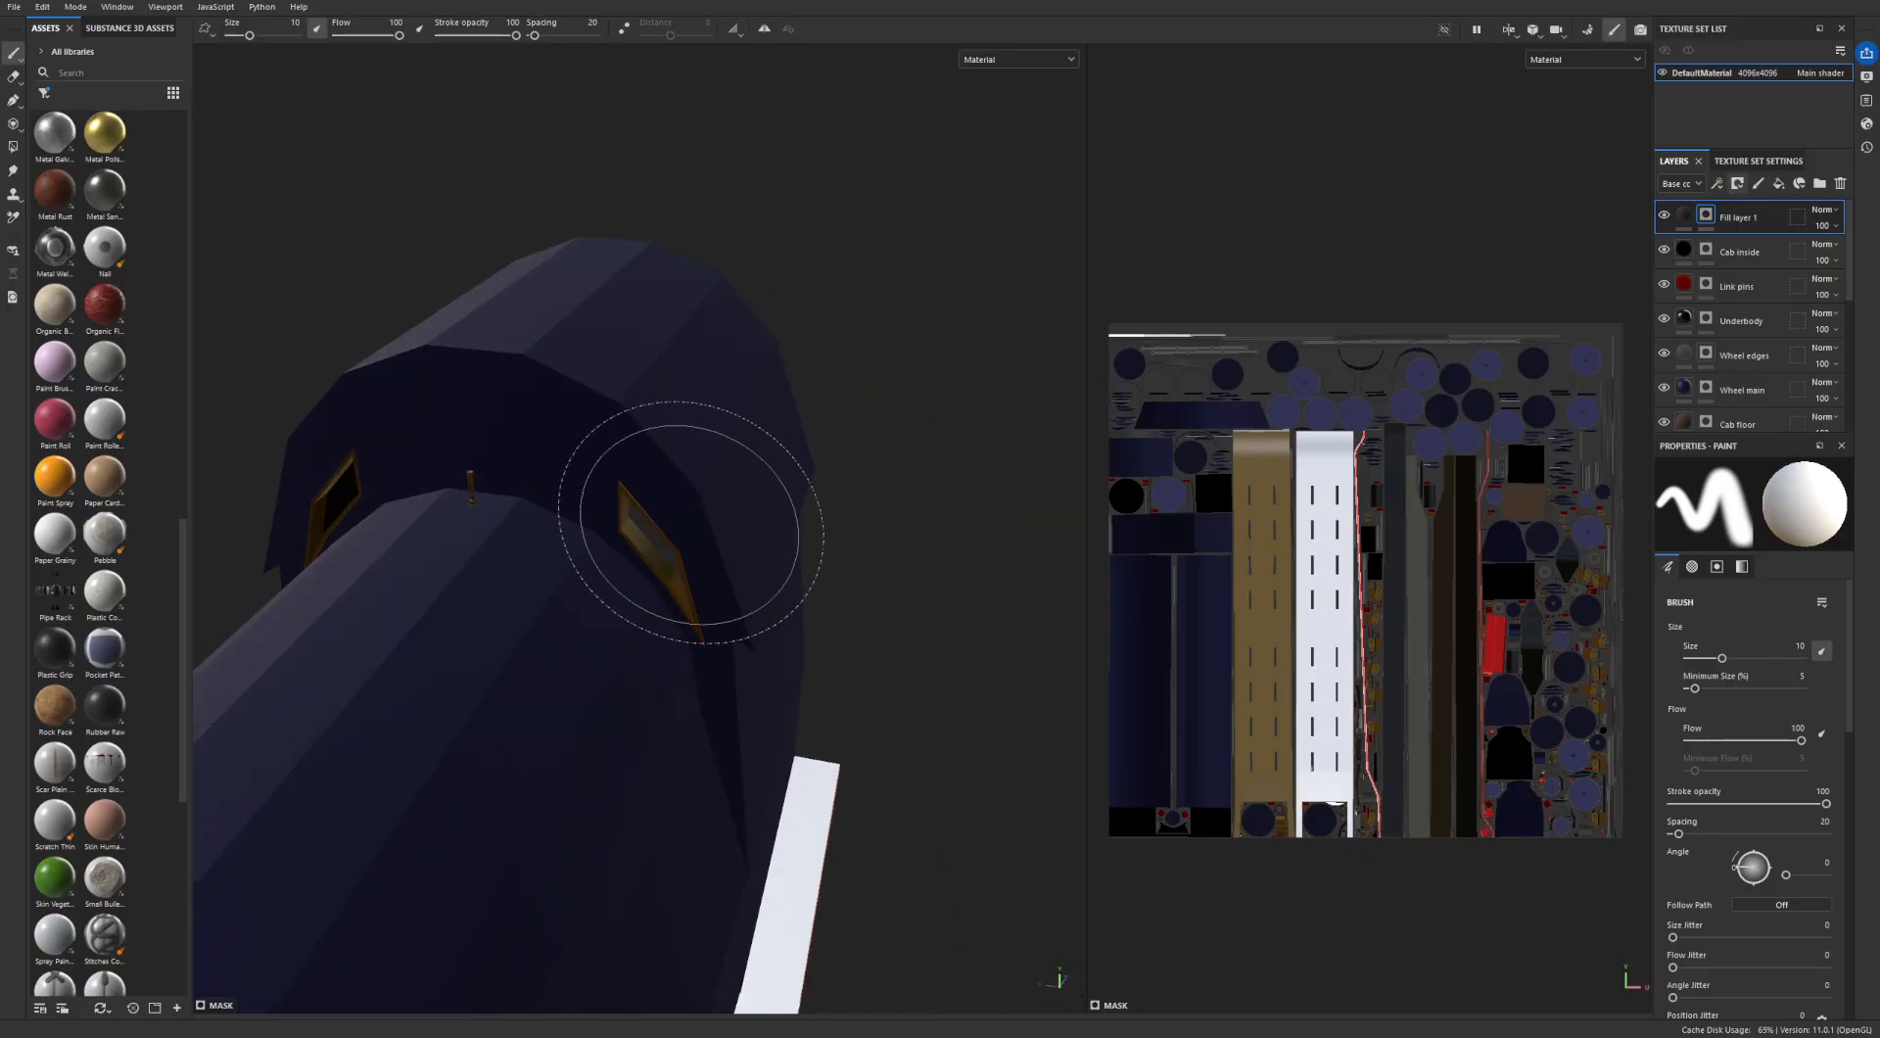
mouse_move(692, 546)
mouse_down()
mouse_move(408, 357)
mouse_move(650, 431)
mouse_move(427, 428)
mouse_up()
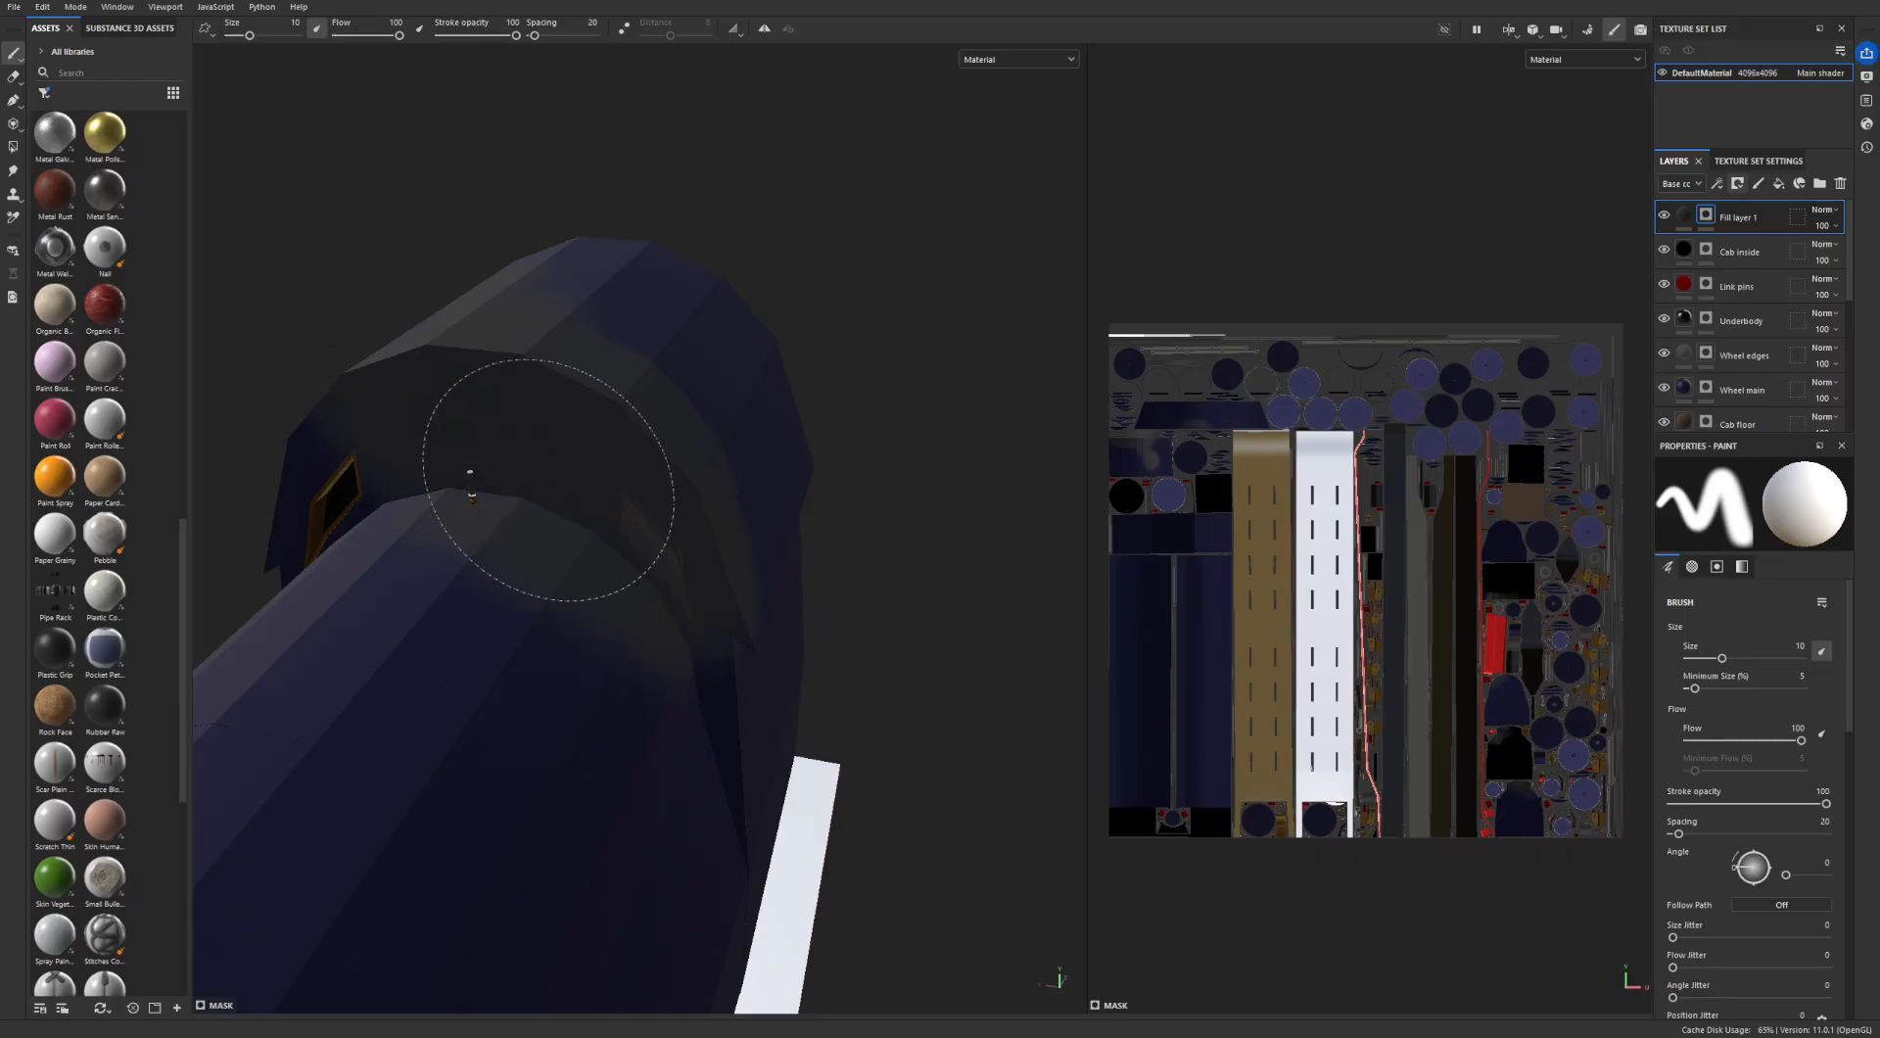
mouse_move(621, 440)
alt+mouse_down()
mouse_move(587, 420)
mouse_move(465, 508)
mouse_move(545, 609)
alt+mouse_up()
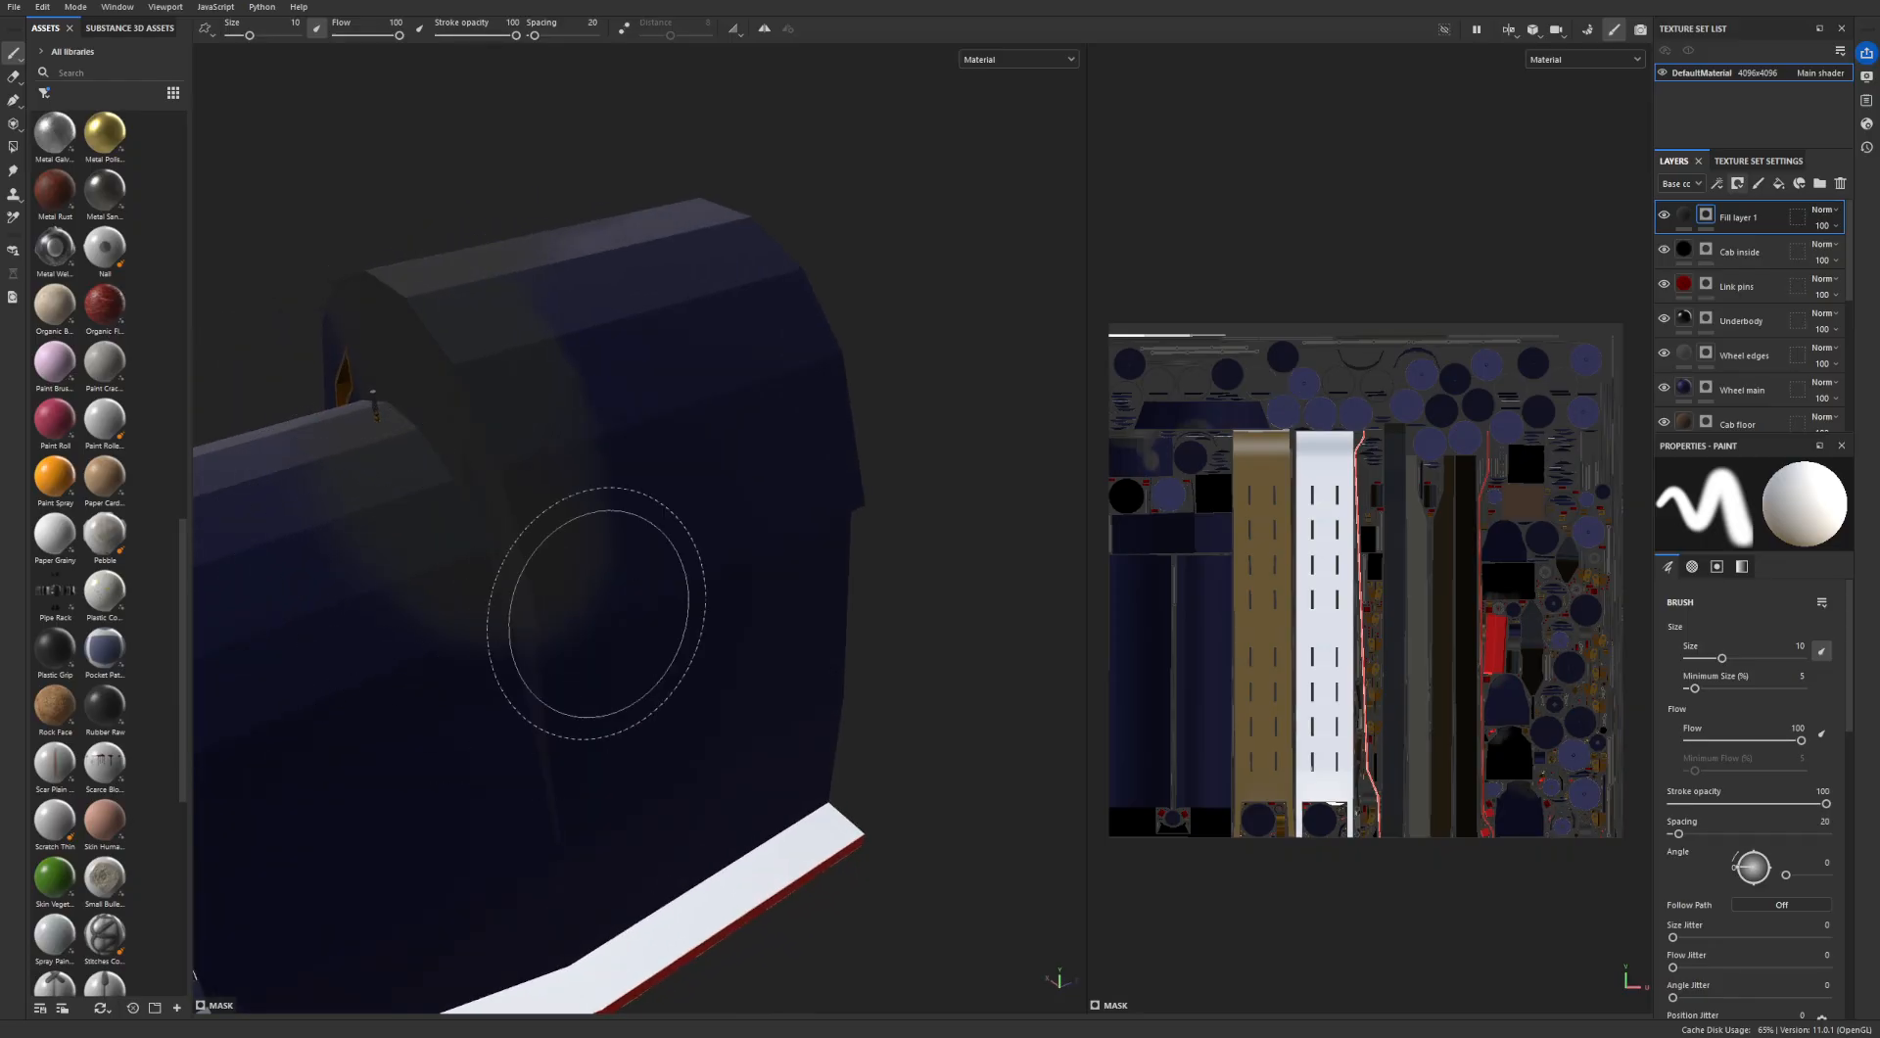
mouse_move(512, 672)
alt+mouse_down()
mouse_move(567, 370)
mouse_move(658, 571)
alt+mouse_up()
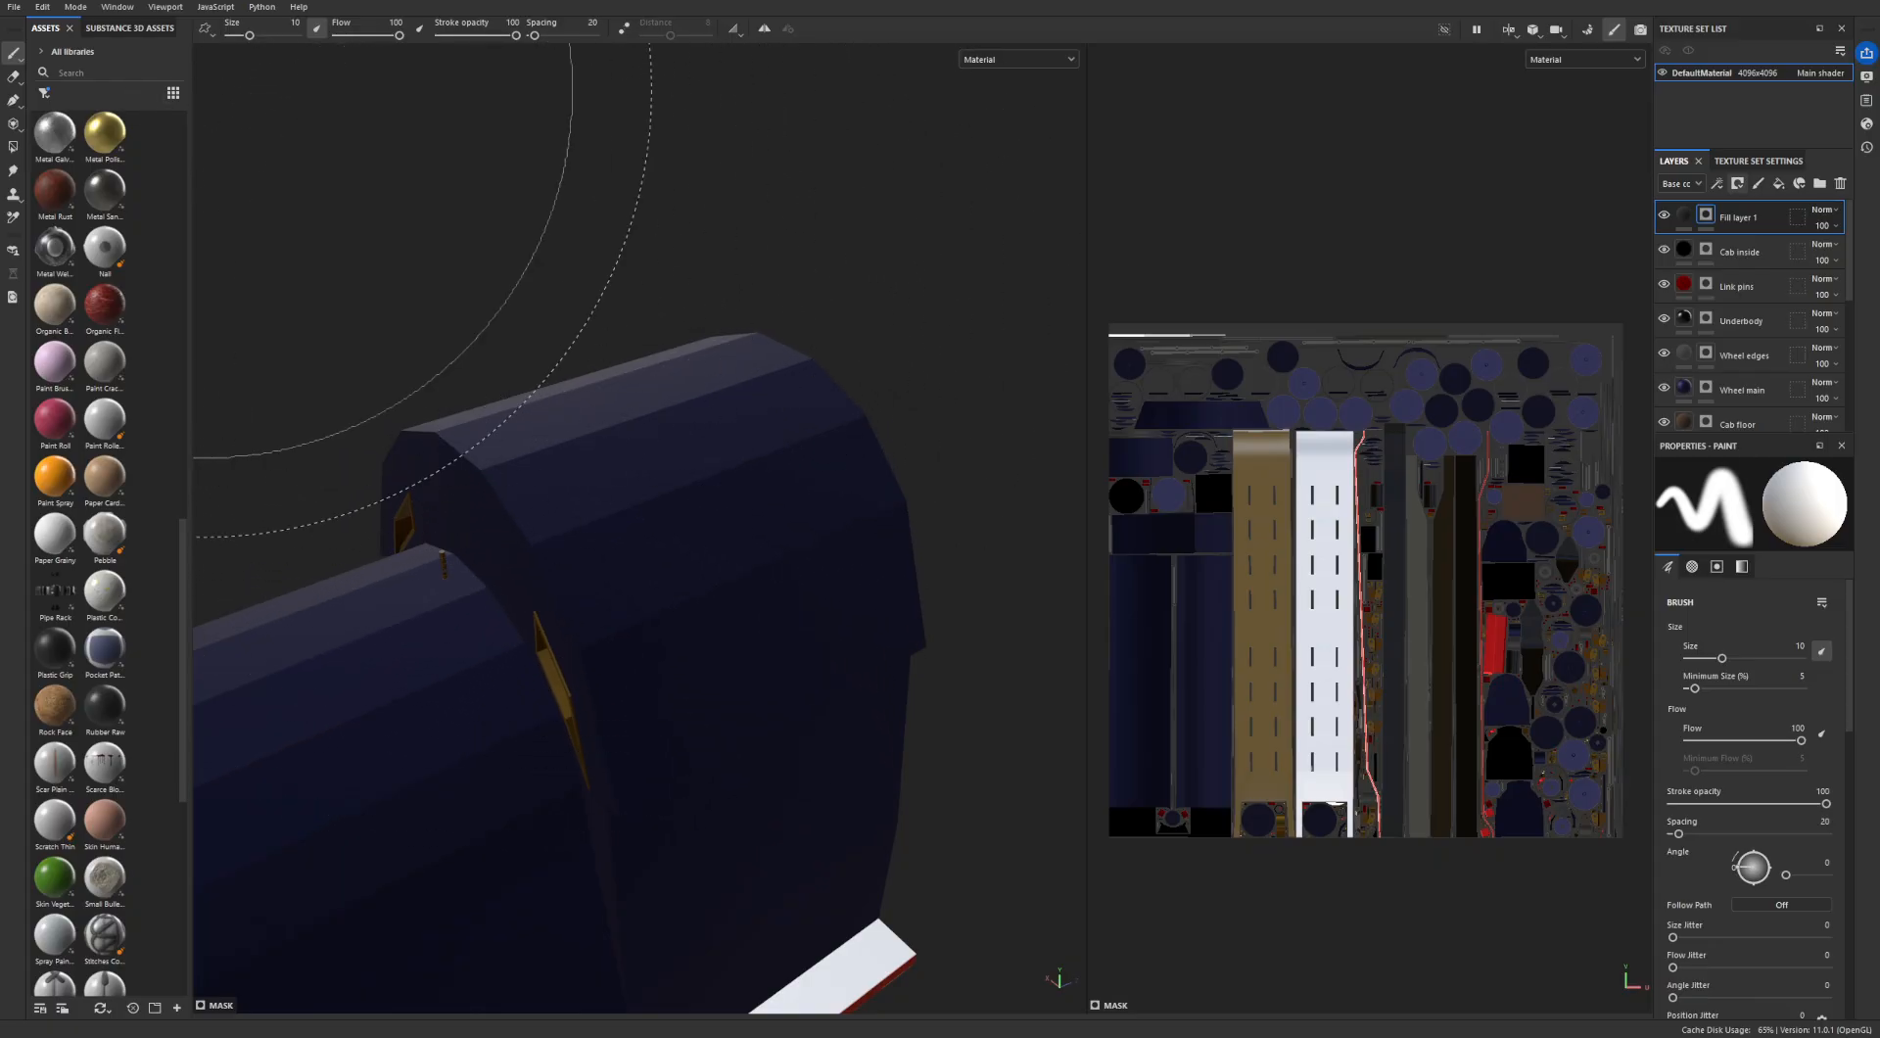
- Activate the Polygon Fill tool for the dark grey fill layer's mask
click(14, 124)
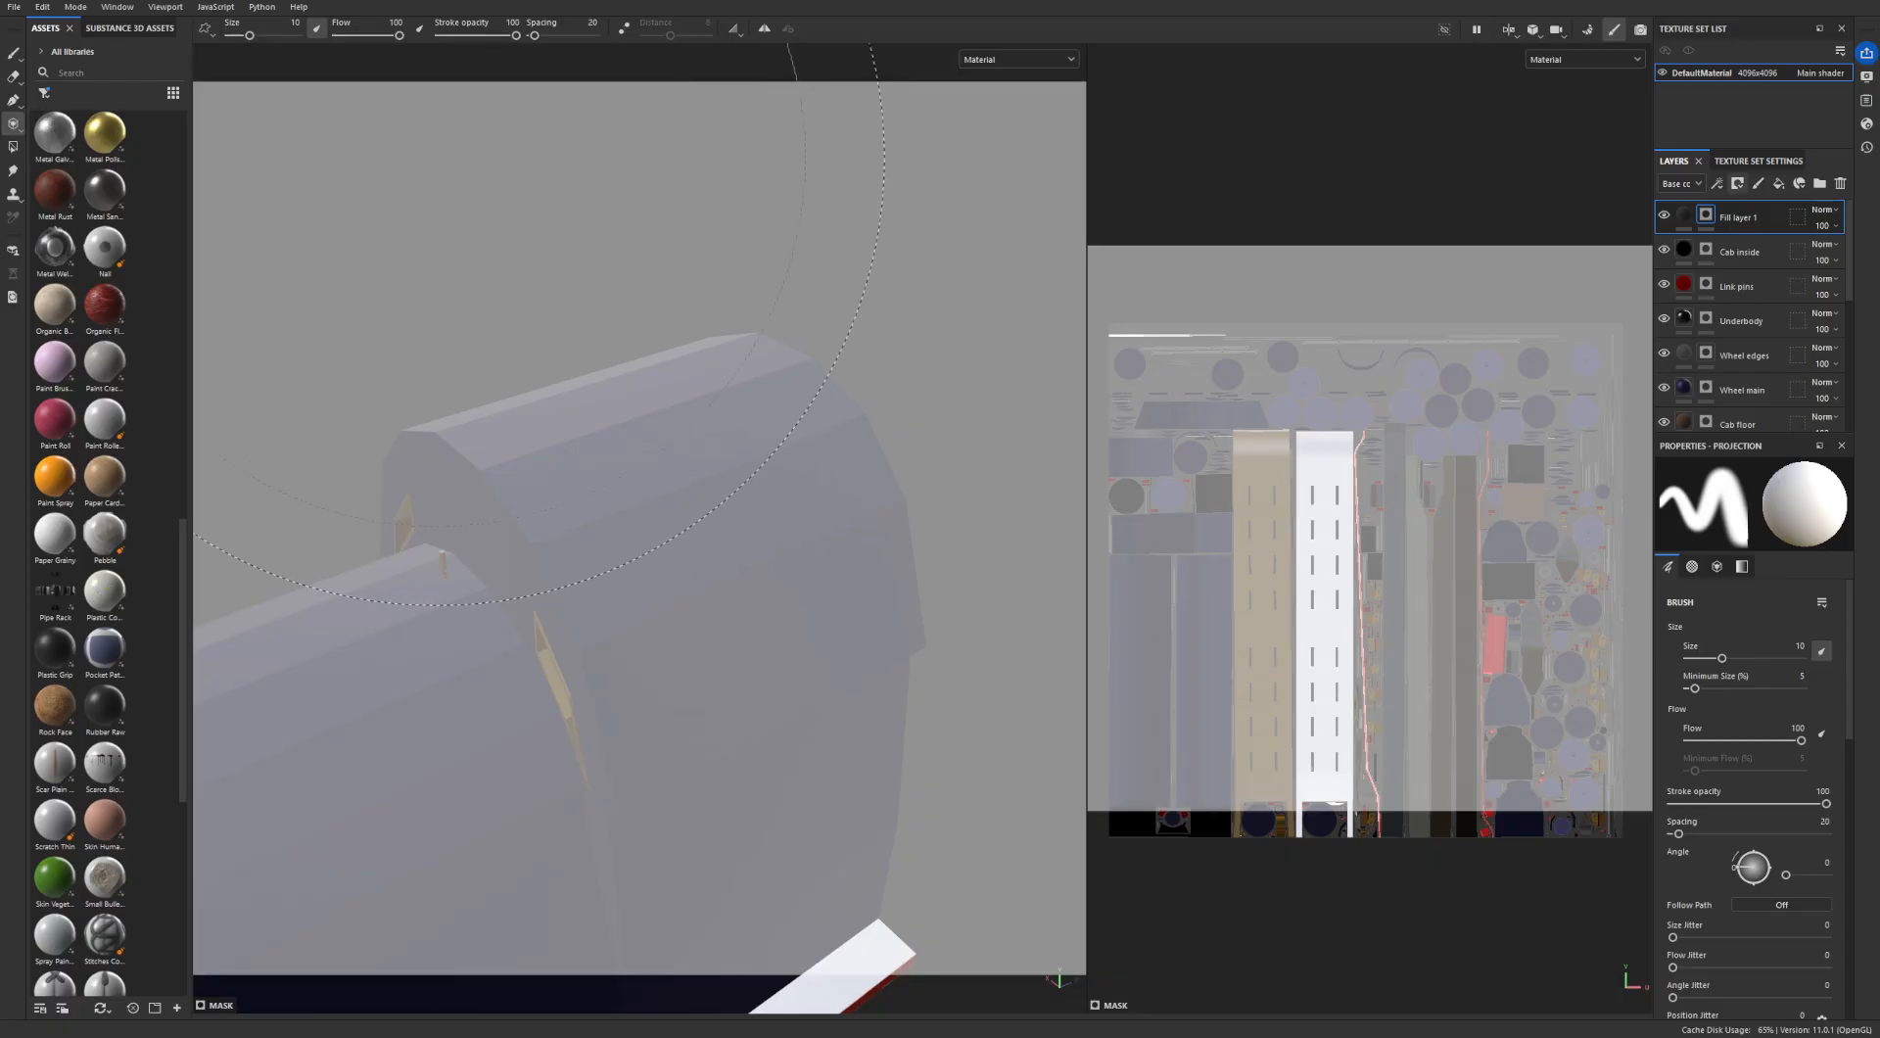
click(14, 147)
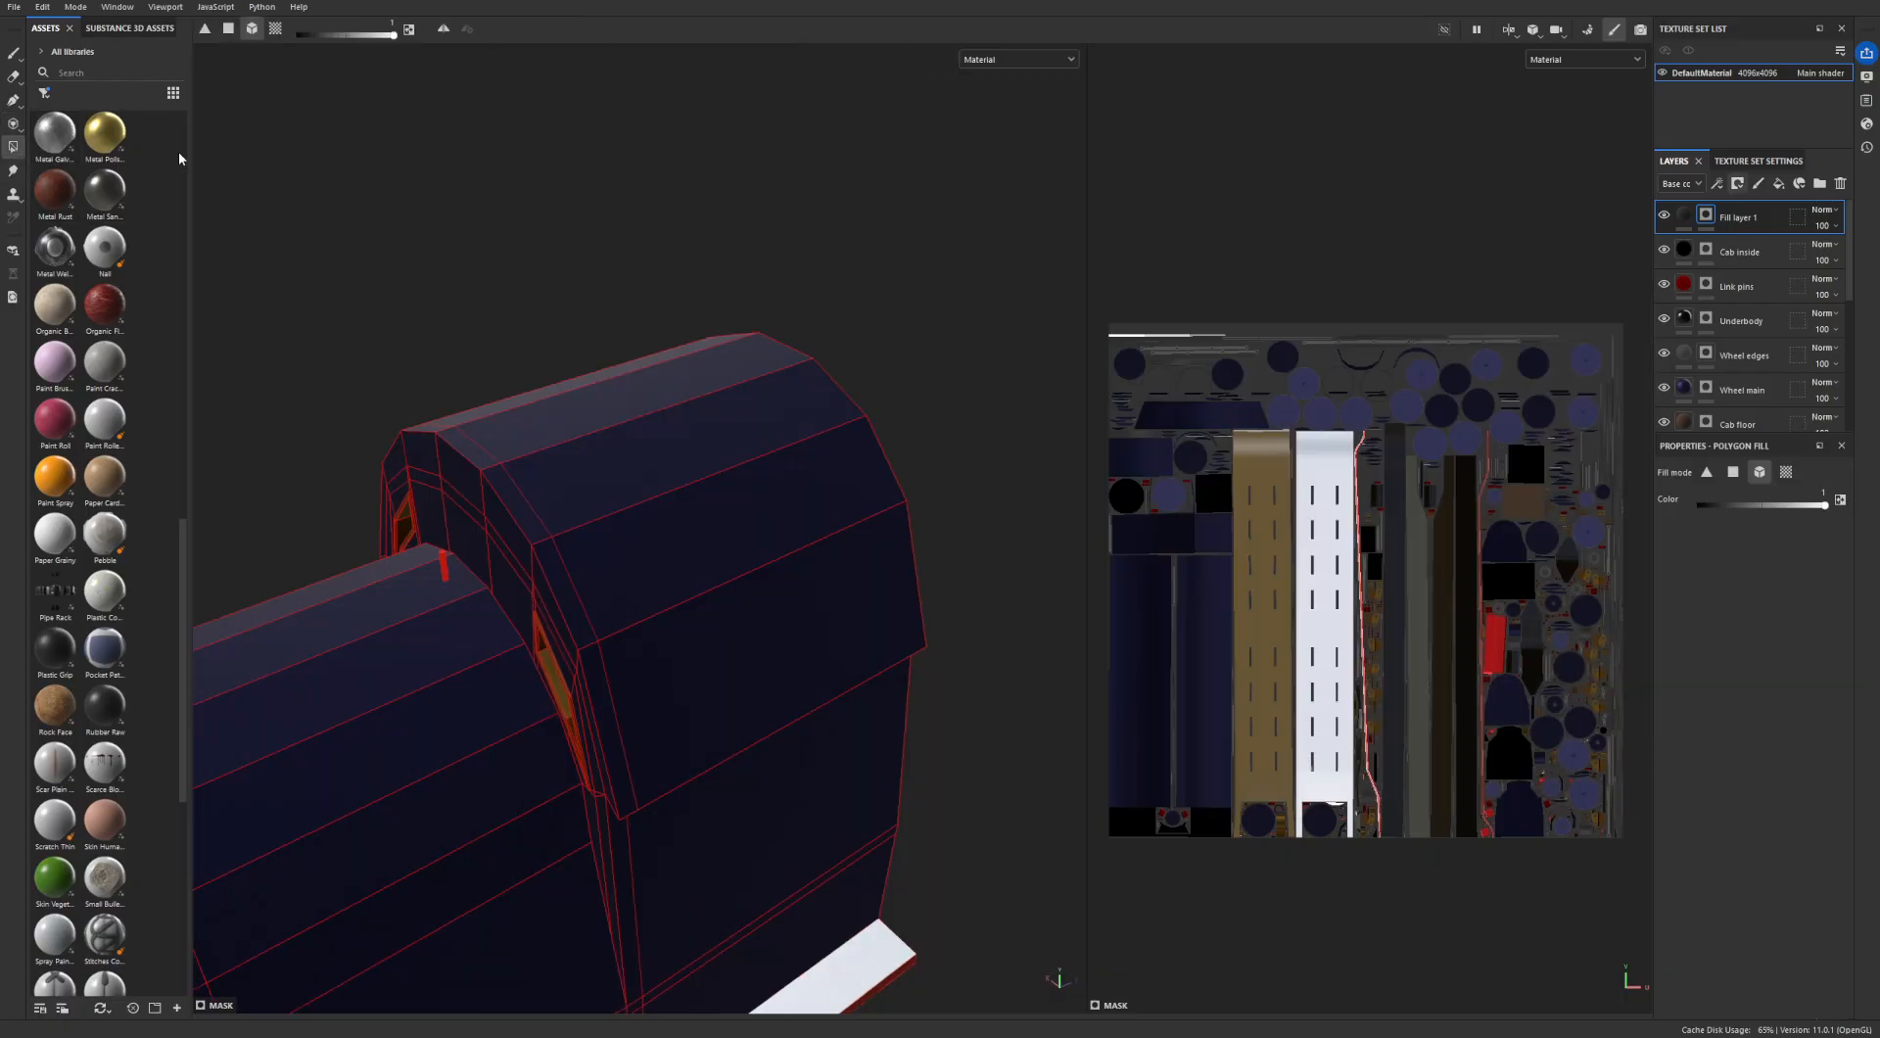
mouse_move(588, 395)
alt+mouse_down()
mouse_move(705, 591)
mouse_move(571, 545)
mouse_move(704, 383)
mouse_move(567, 676)
mouse_move(584, 602)
mouse_move(423, 605)
mouse_move(705, 617)
mouse_move(626, 548)
mouse_move(898, 424)
mouse_move(741, 568)
mouse_move(709, 542)
mouse_move(700, 494)
alt+mouse_up()
scroll(749, 560, up, 5)
alt+middle_drag(700, 494, 642, 571)
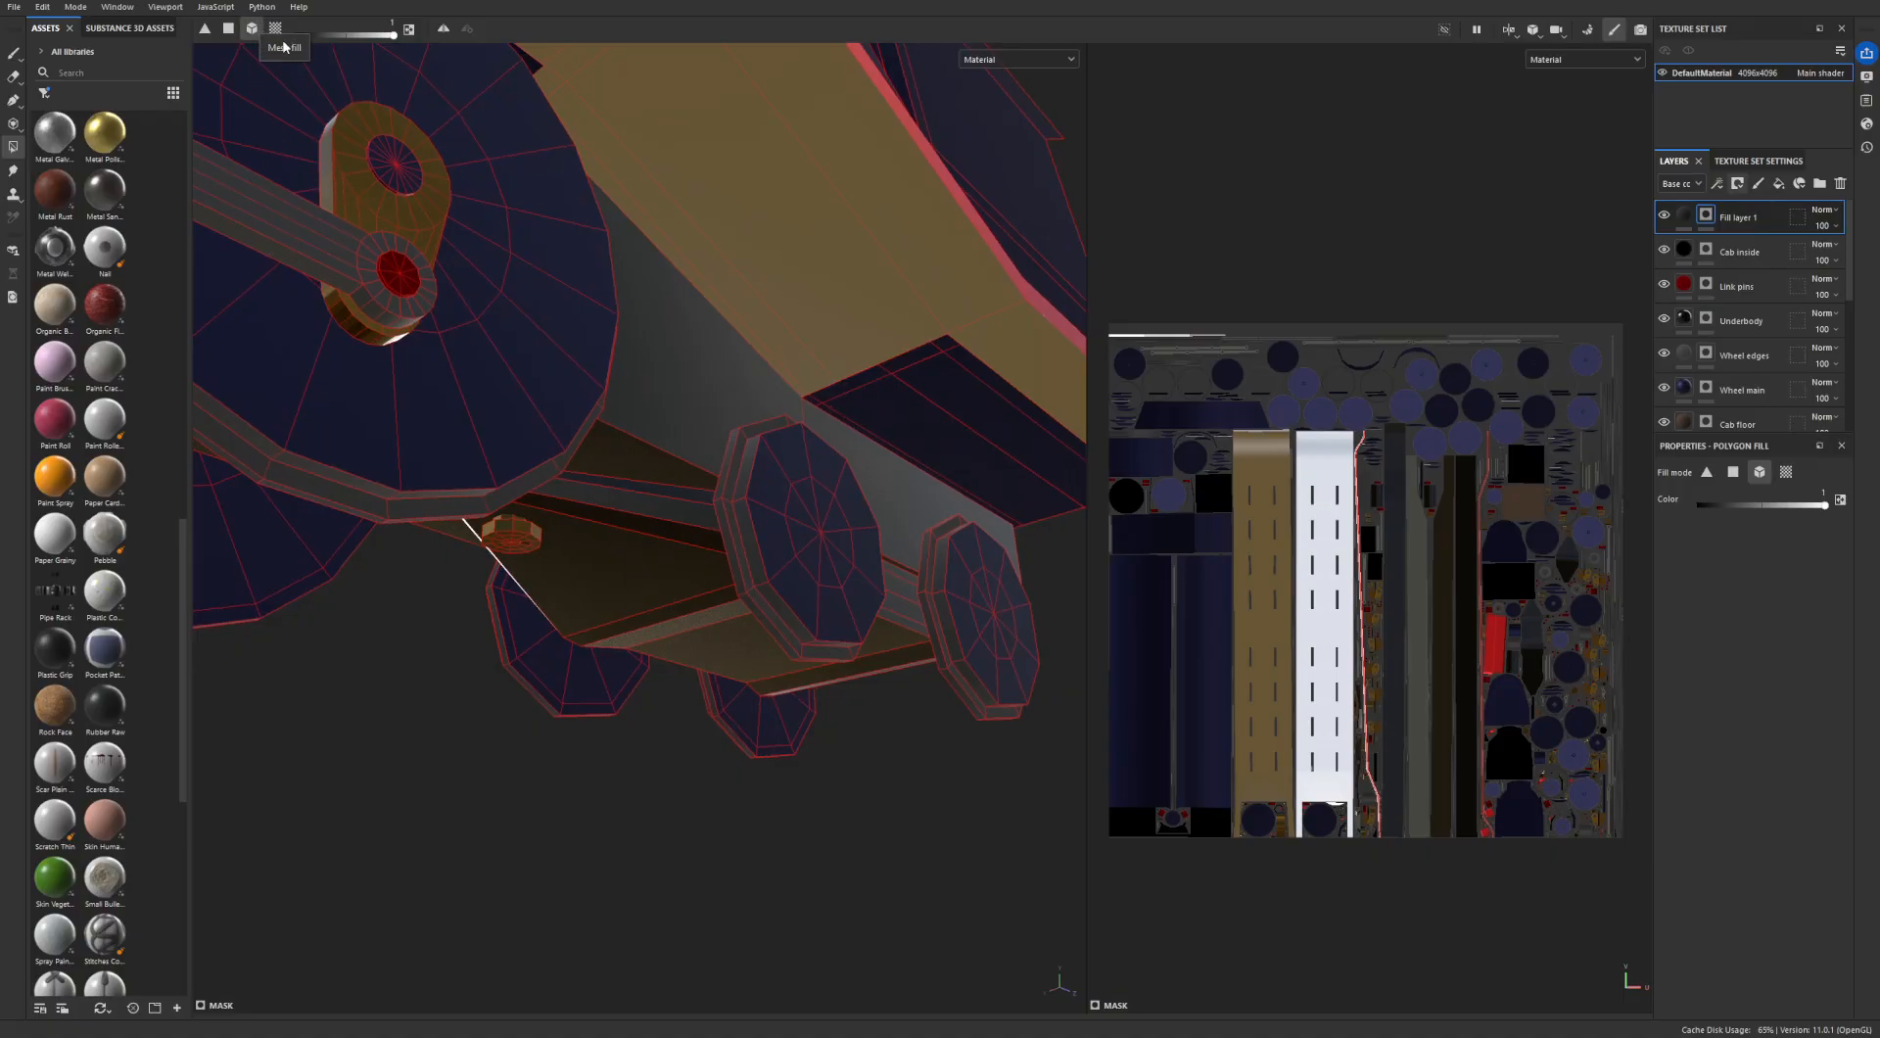
- Try adding the whole cab mesh to the dark grey layer's mask with Mesh Fill
click(630, 574)
alt+drag(639, 550, 736, 613)
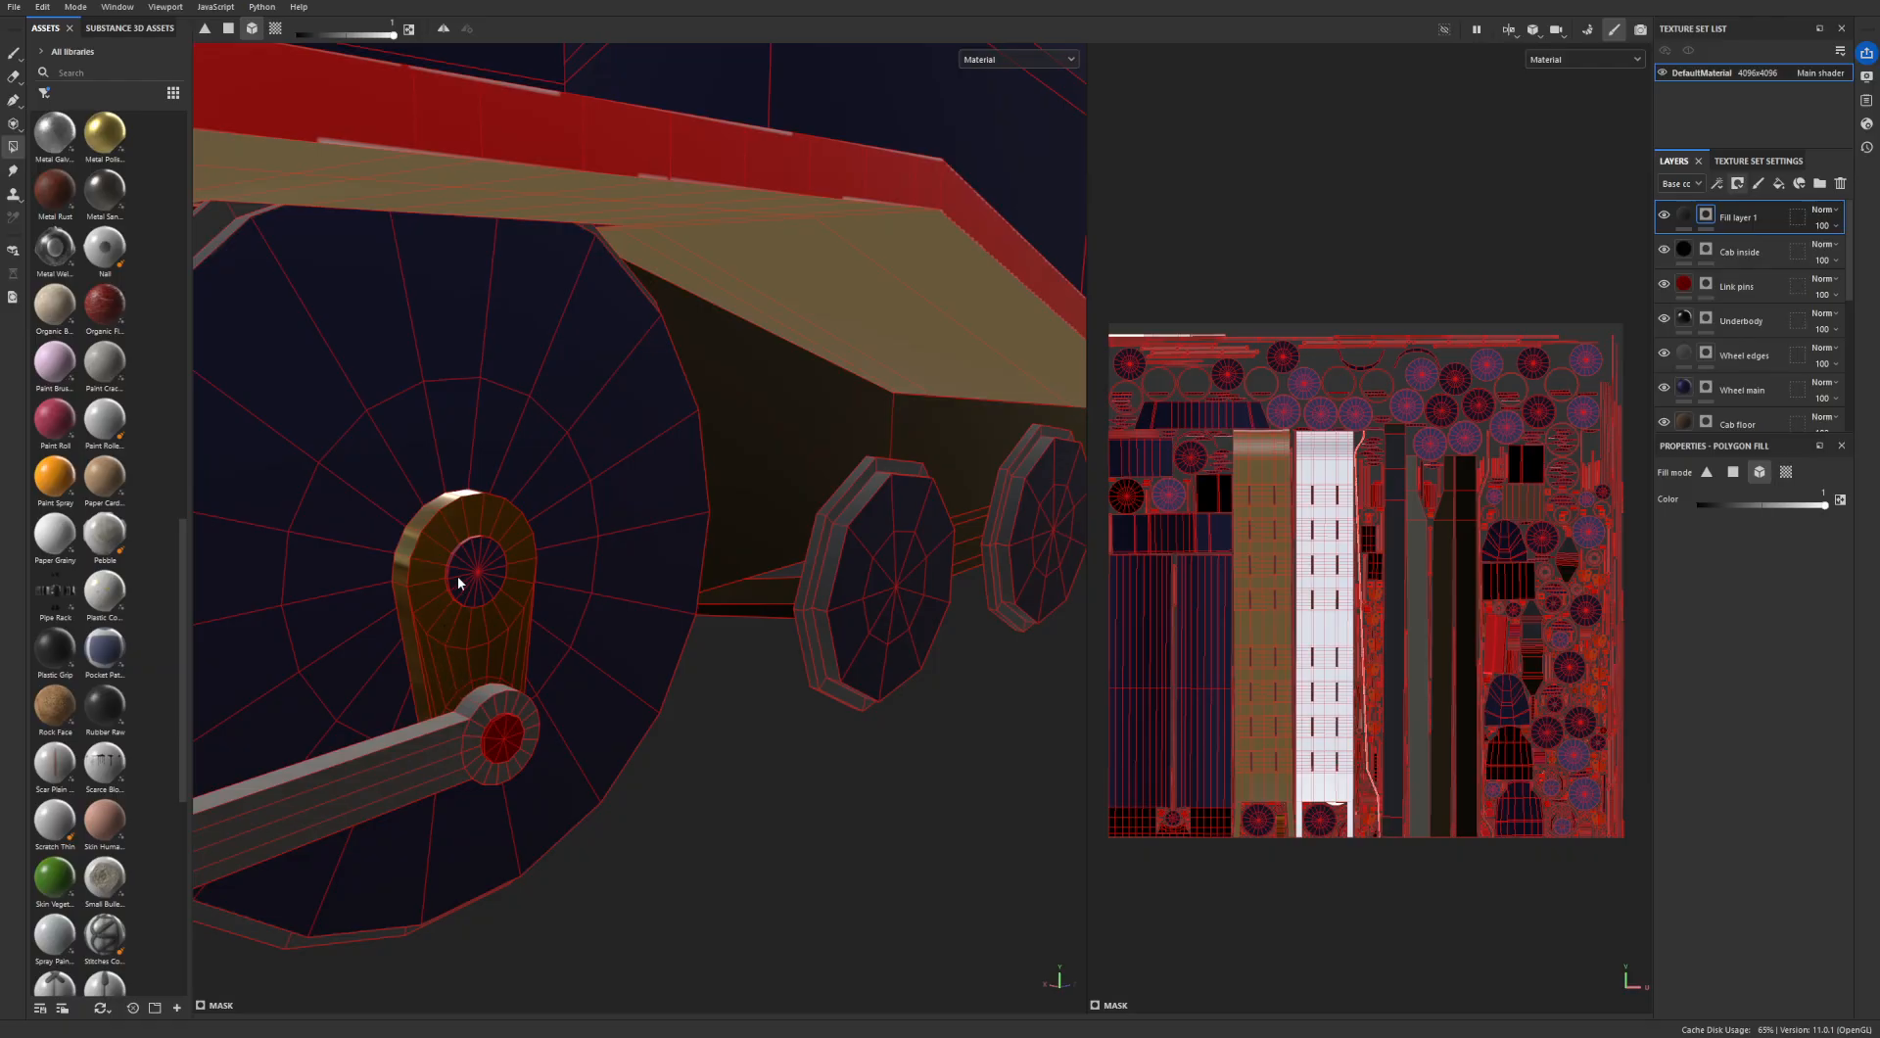
alt+drag(493, 565, 767, 551)
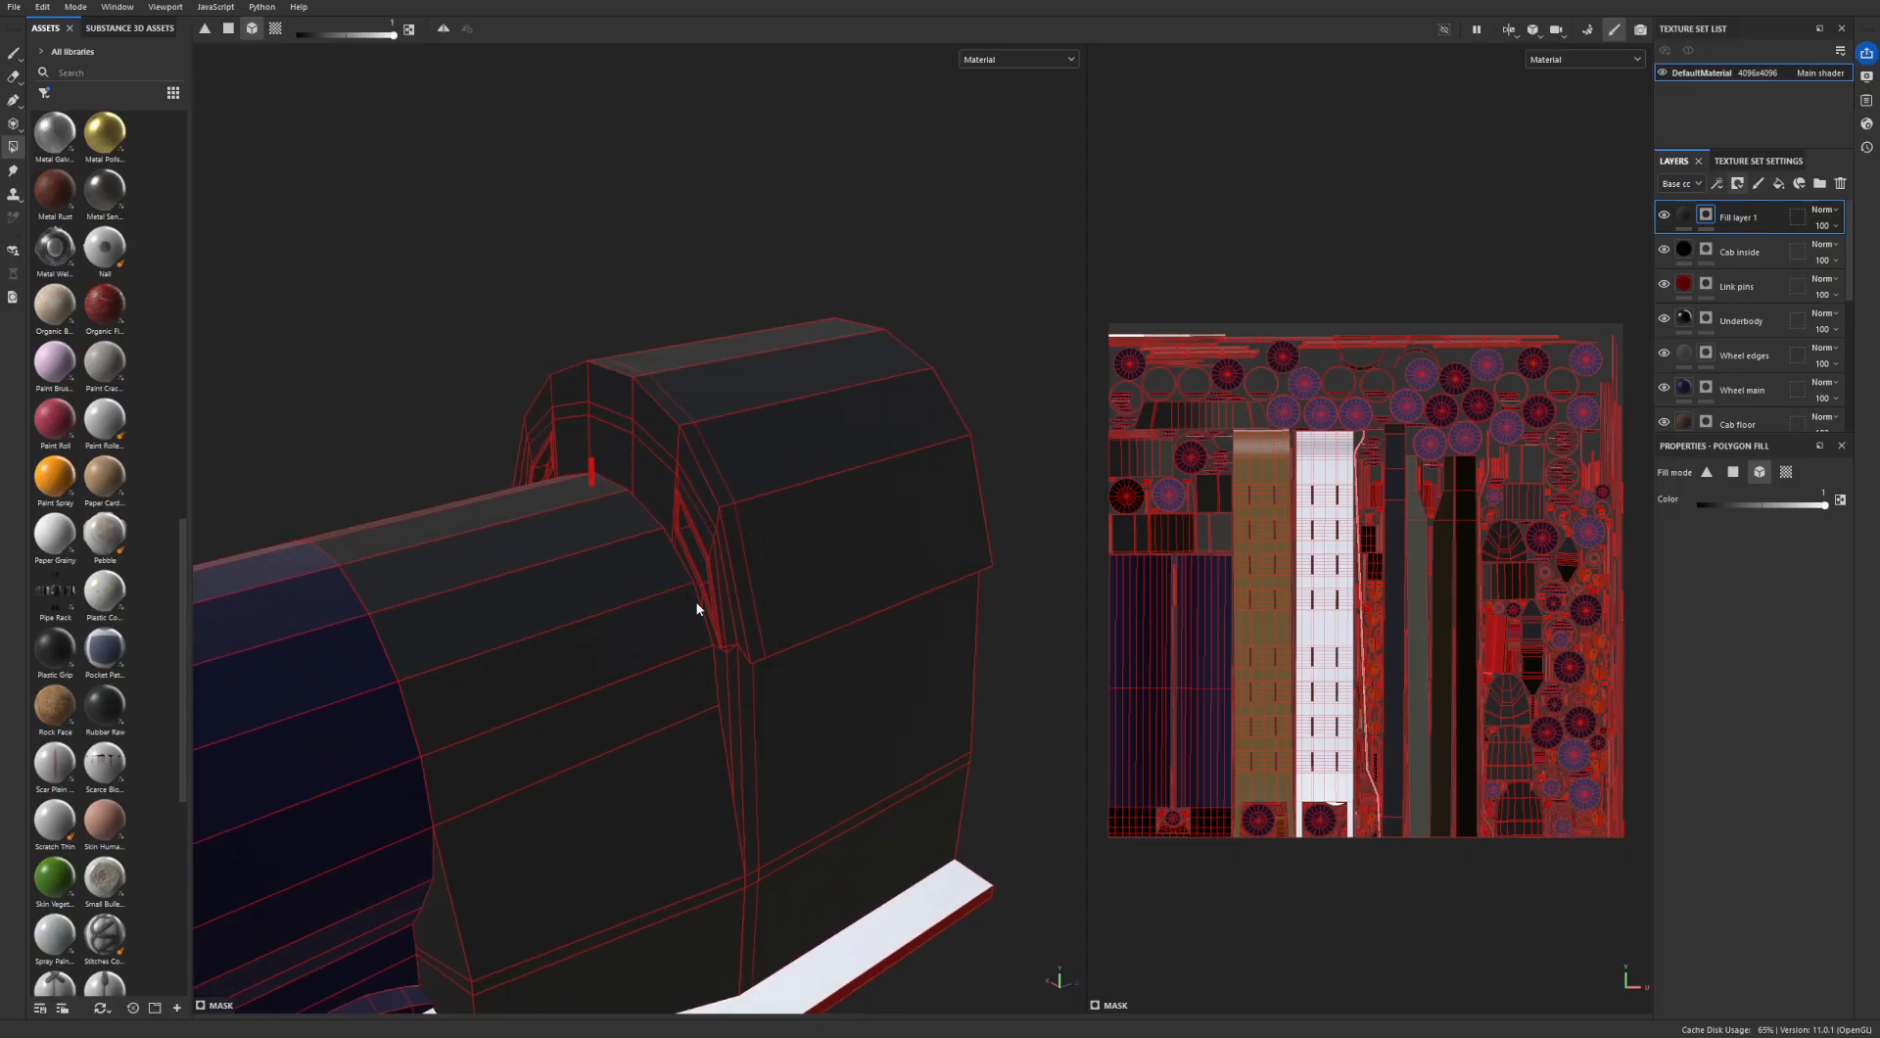
alt+drag(697, 608, 634, 319)
- Try filling individual triangles on the side of the cab roof with Triangle Fill
click(229, 28)
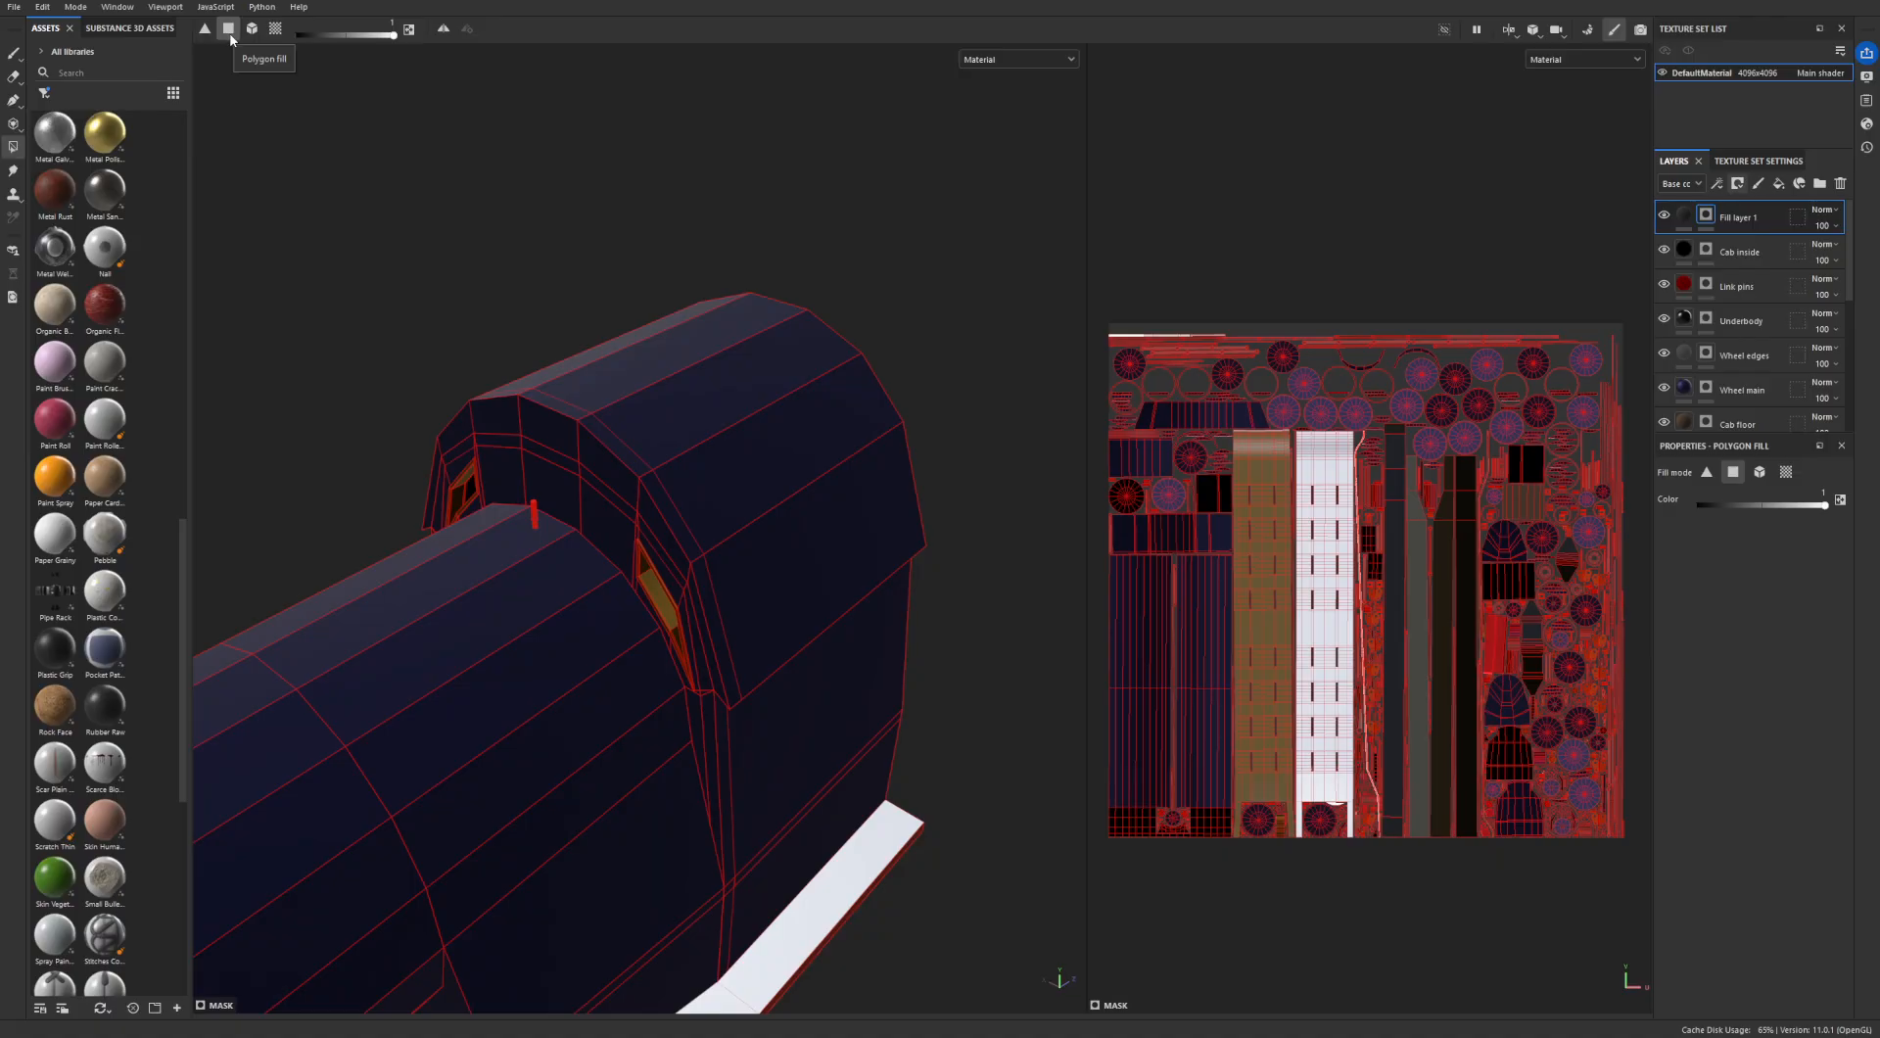
click(204, 28)
alt+drag(778, 565, 629, 482)
alt+drag(854, 579, 881, 559)
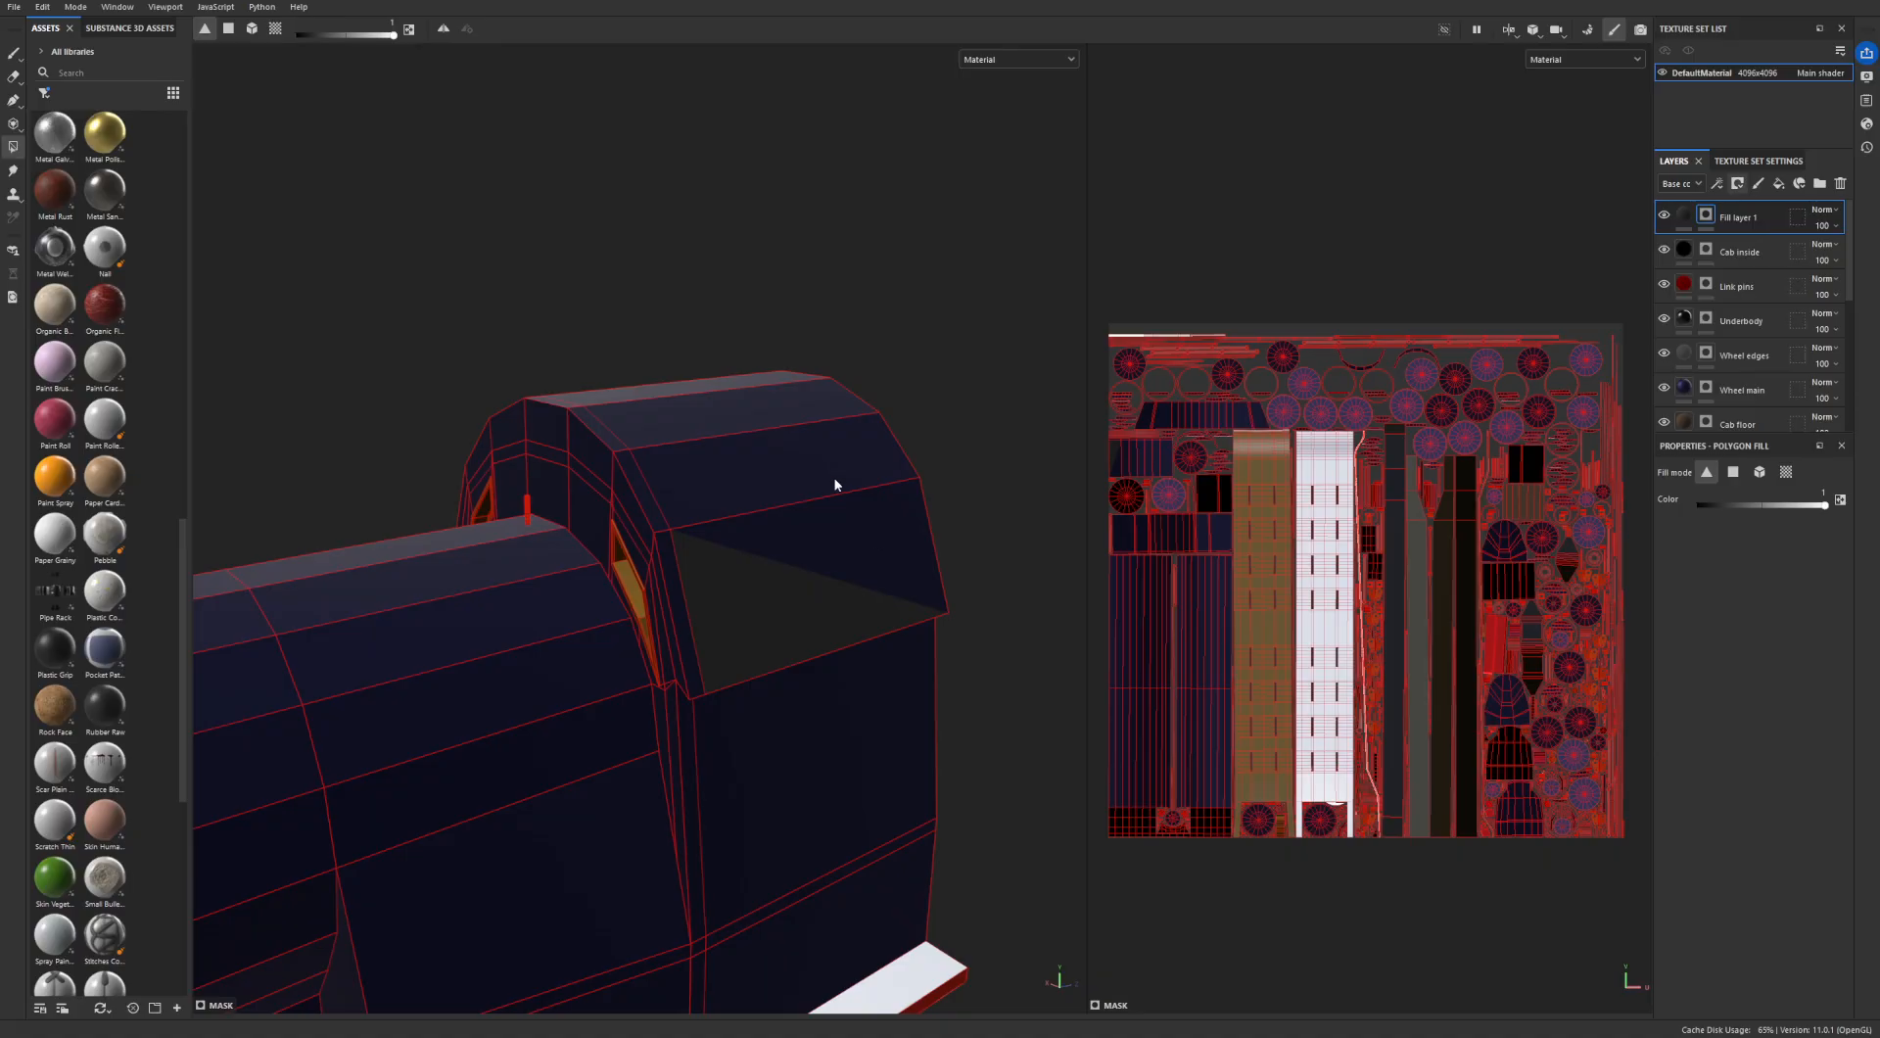
- Fill all outer panels of the cab roof in the mask with Polygon Fill, completing their island in the UV view
click(228, 28)
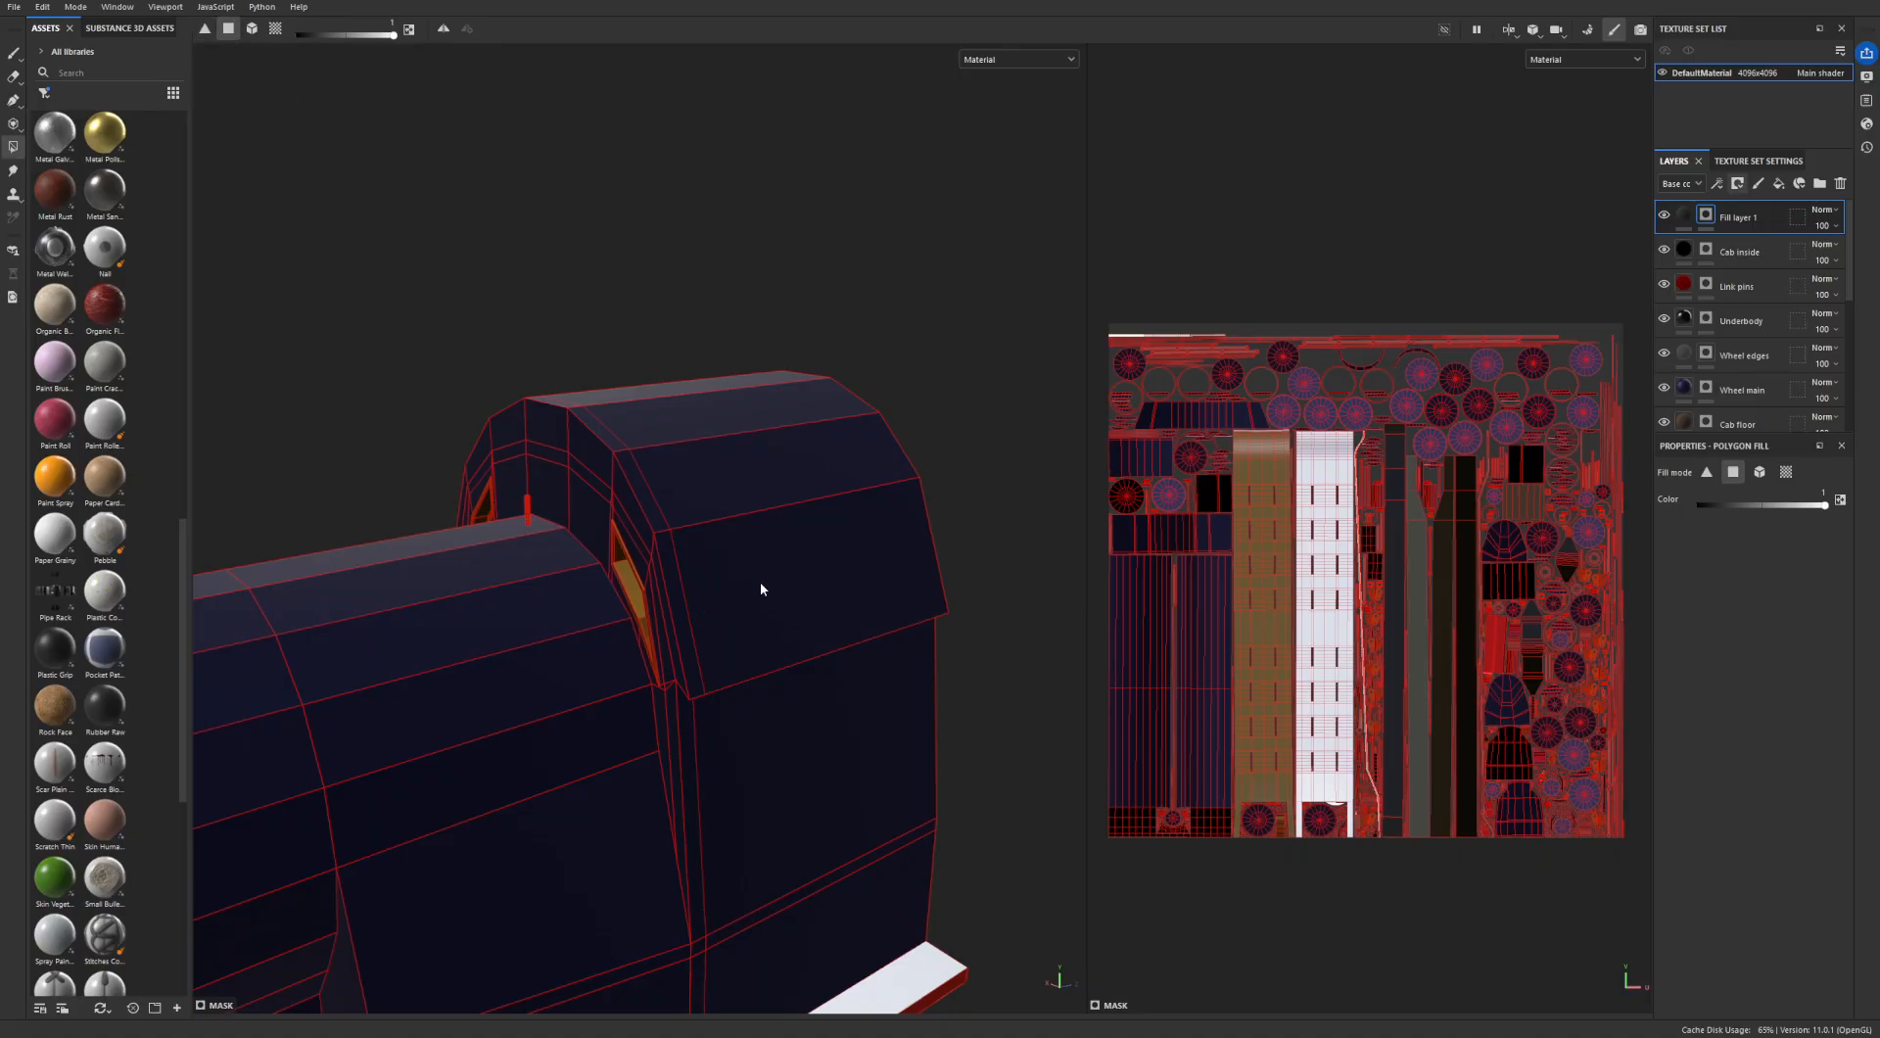
alt+drag(596, 512, 693, 567)
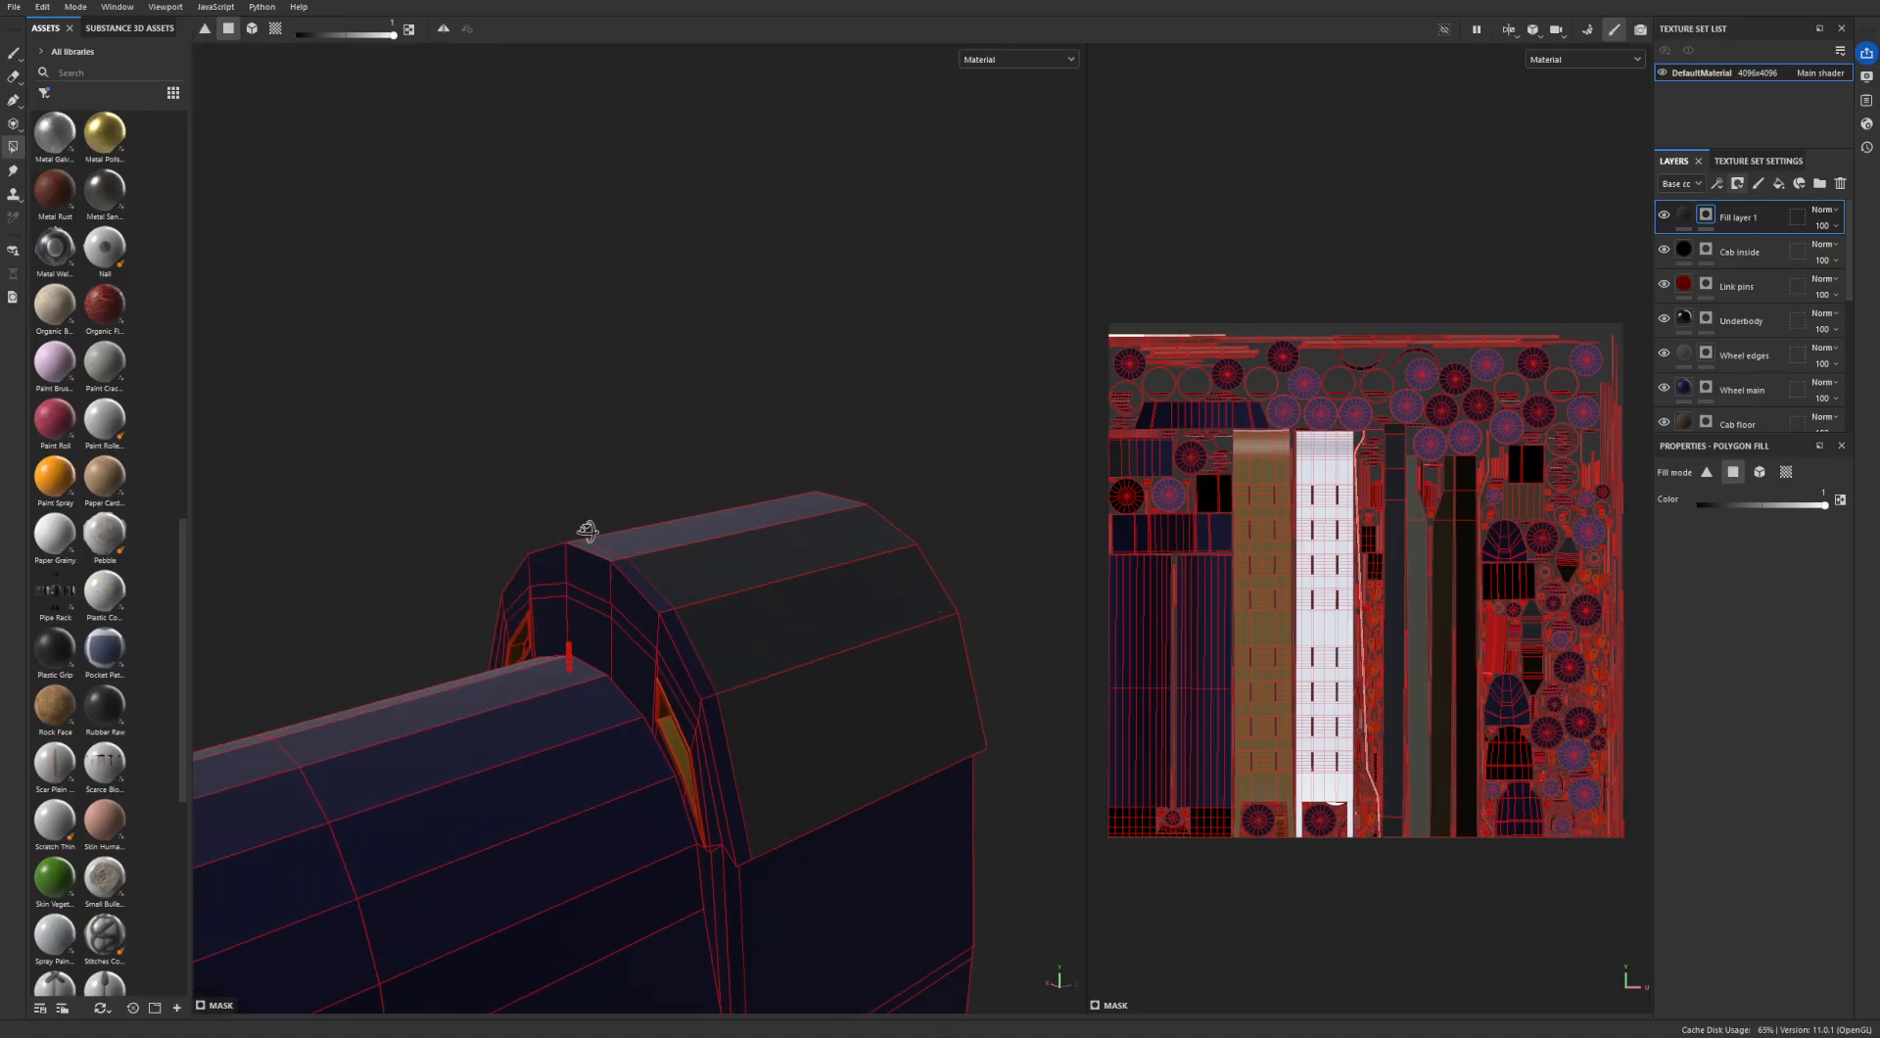
alt+drag(588, 529, 839, 629)
scroll(1132, 423, up, 1)
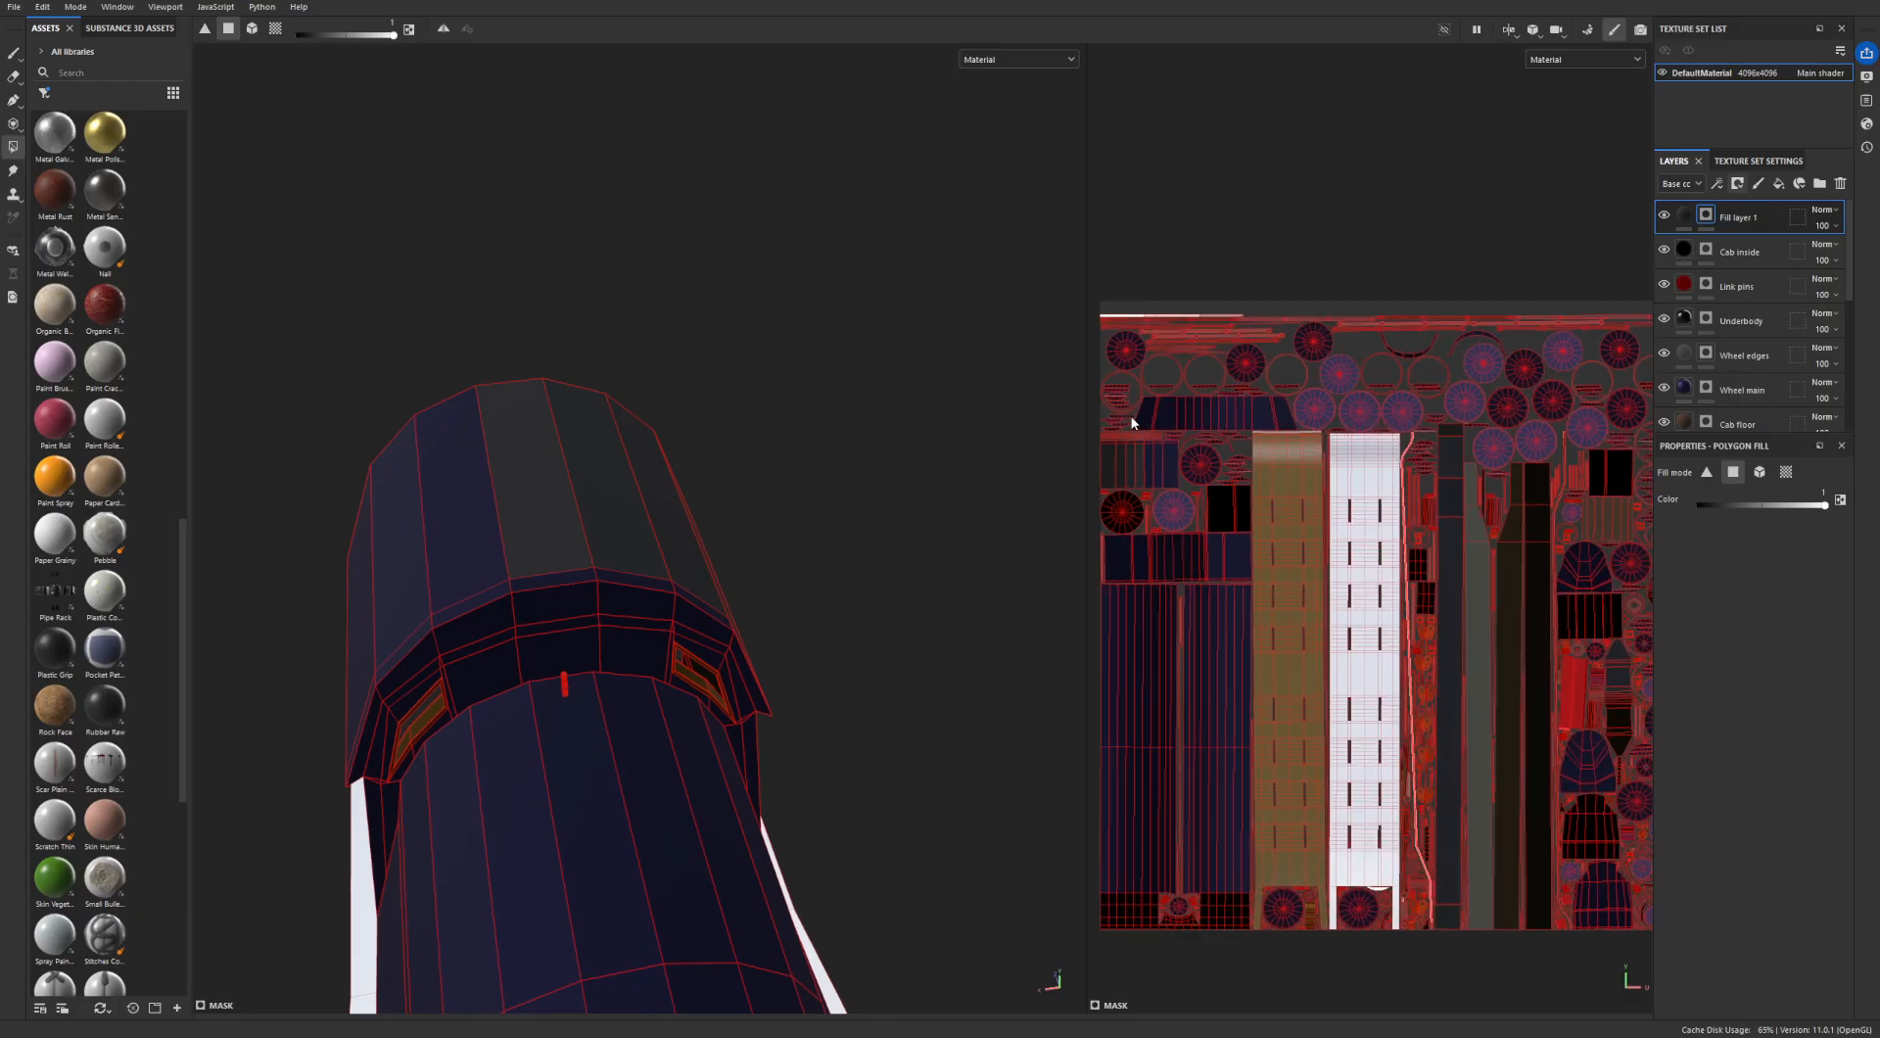
scroll(1133, 423, up, 5)
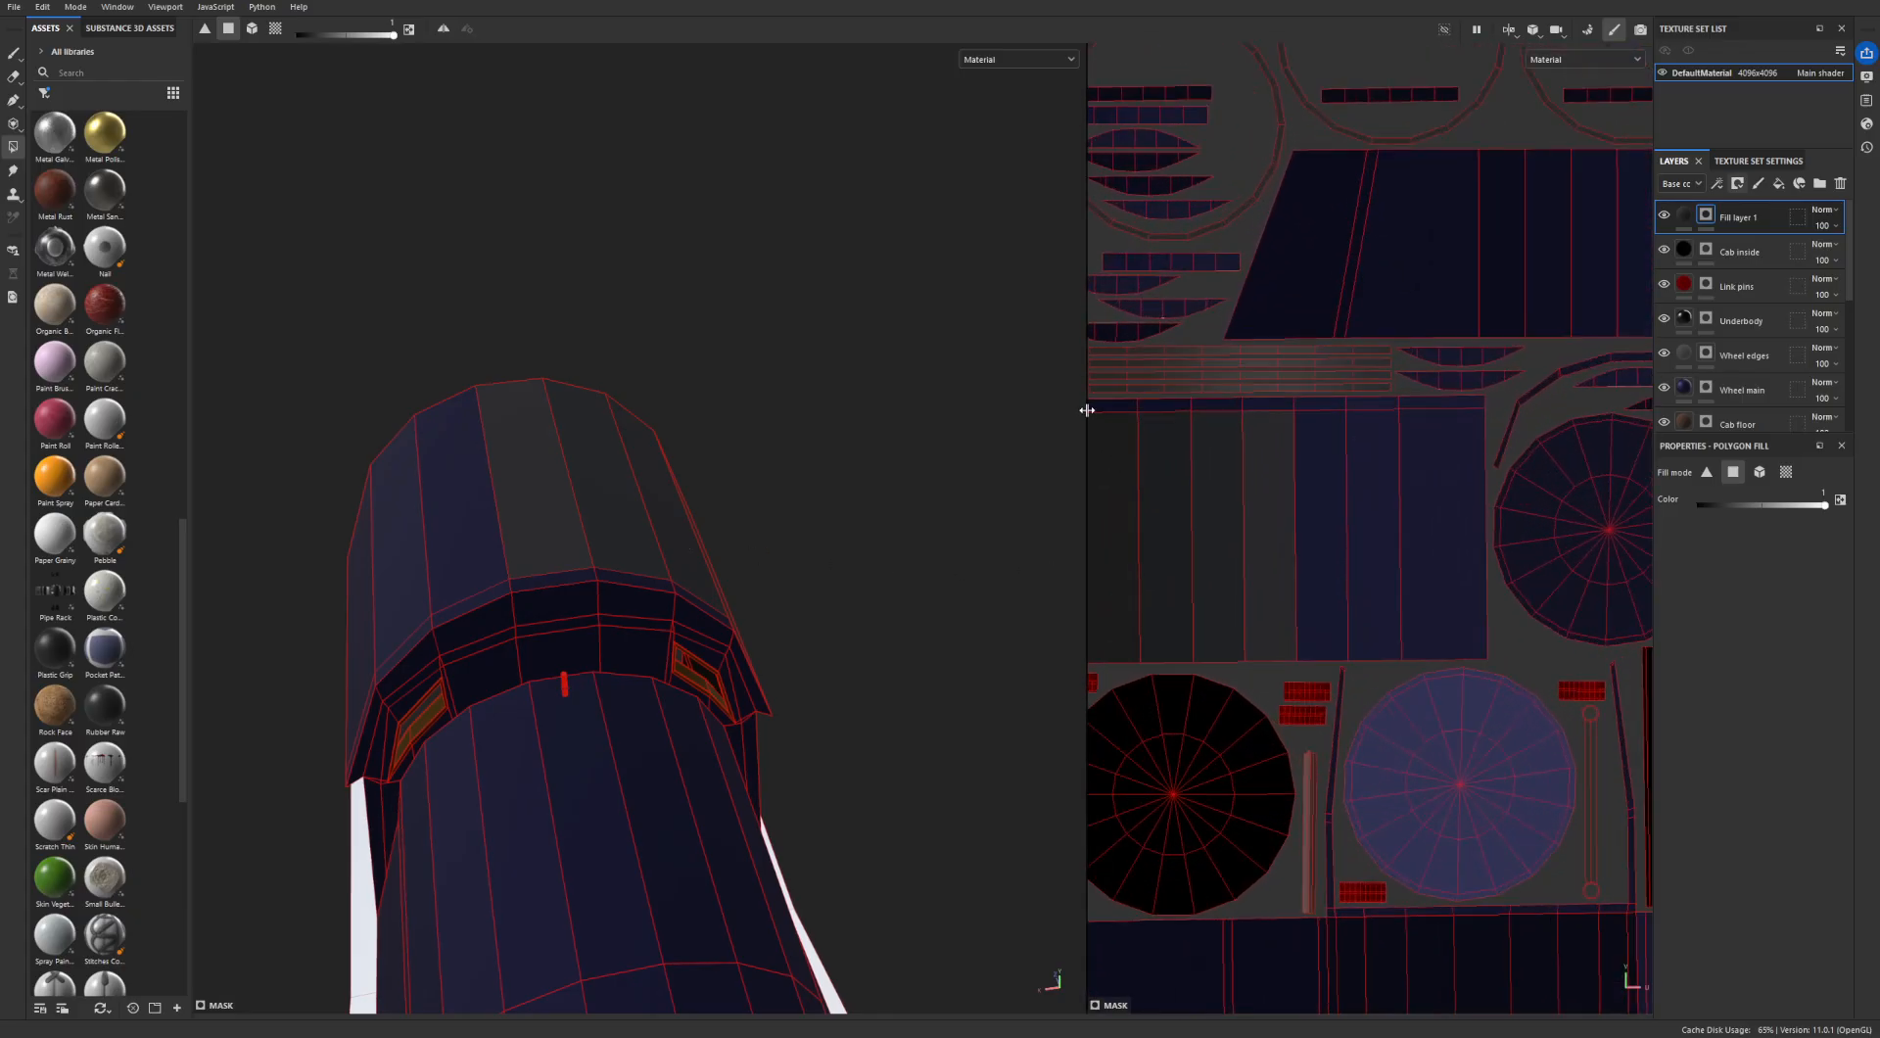
middle_drag(1478, 419, 1576, 414)
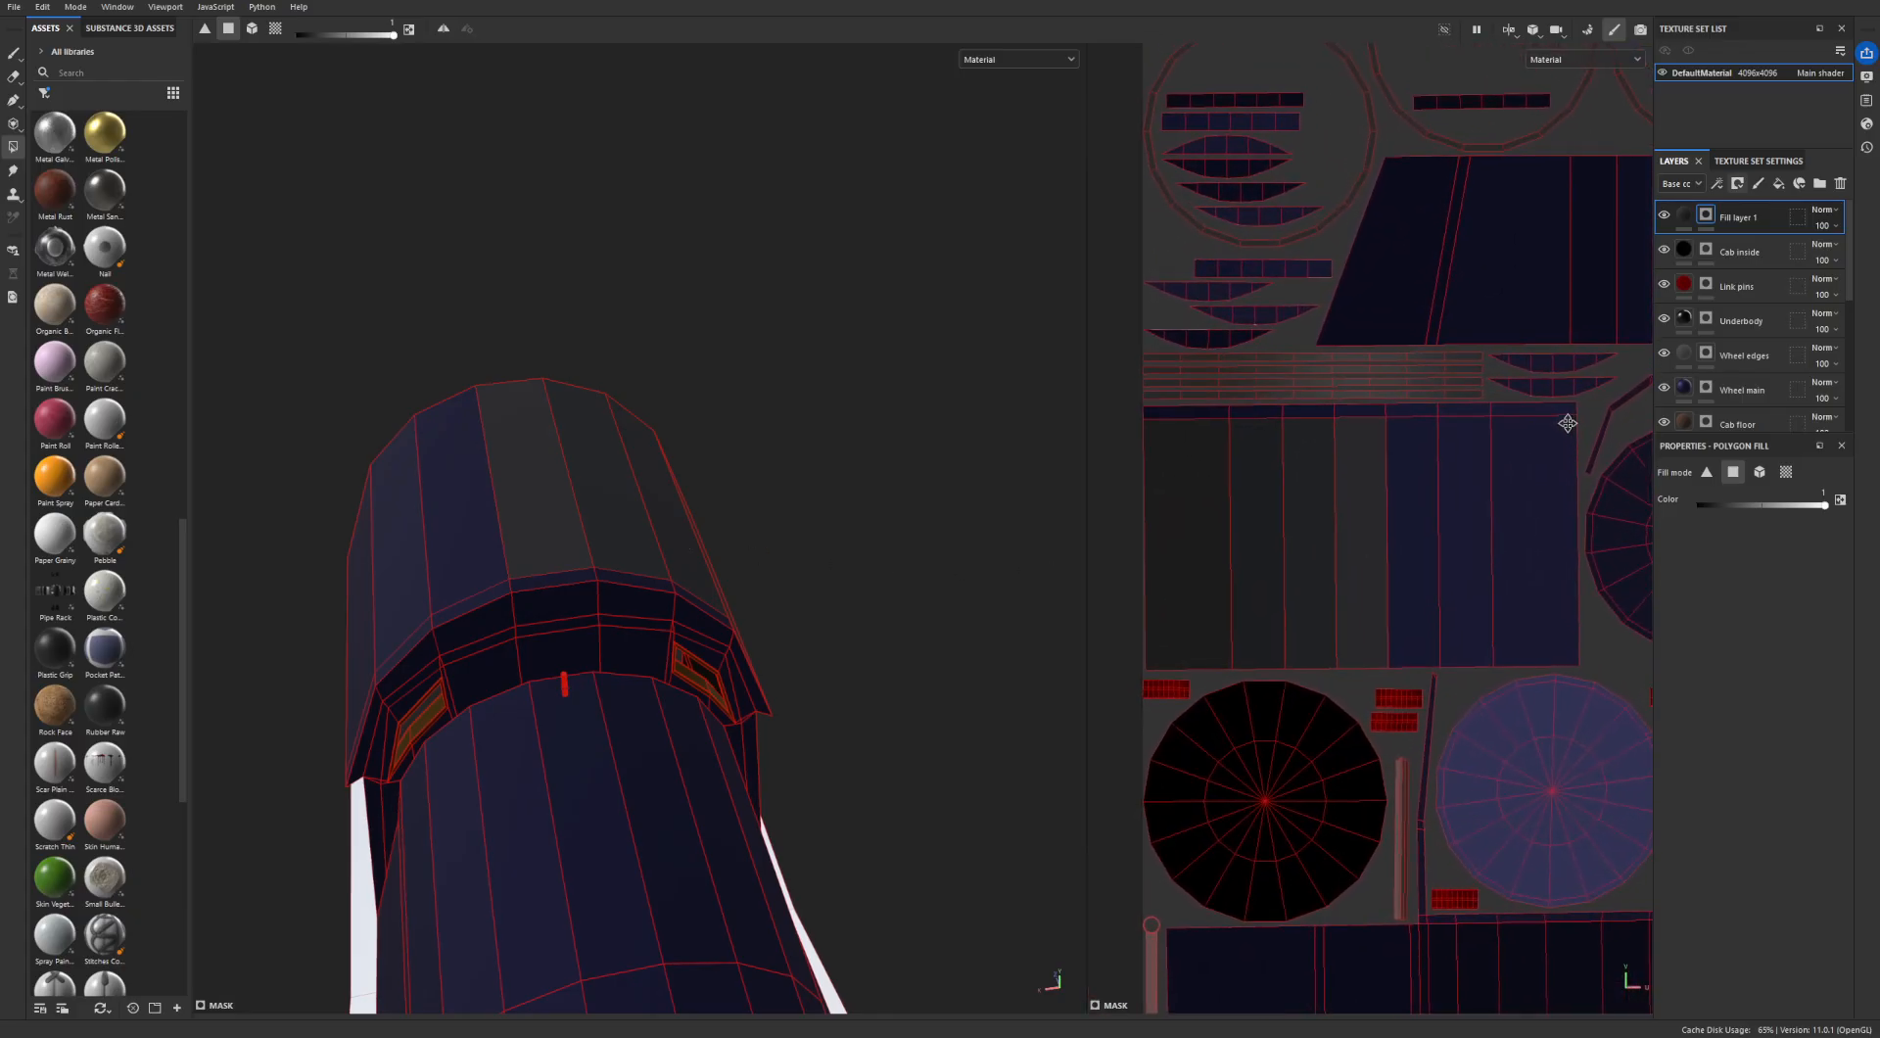
drag(1578, 413, 1149, 619)
- Fill the rear and front rim faces of the cab roof in the mask with fill color 1
alt+drag(579, 530, 712, 579)
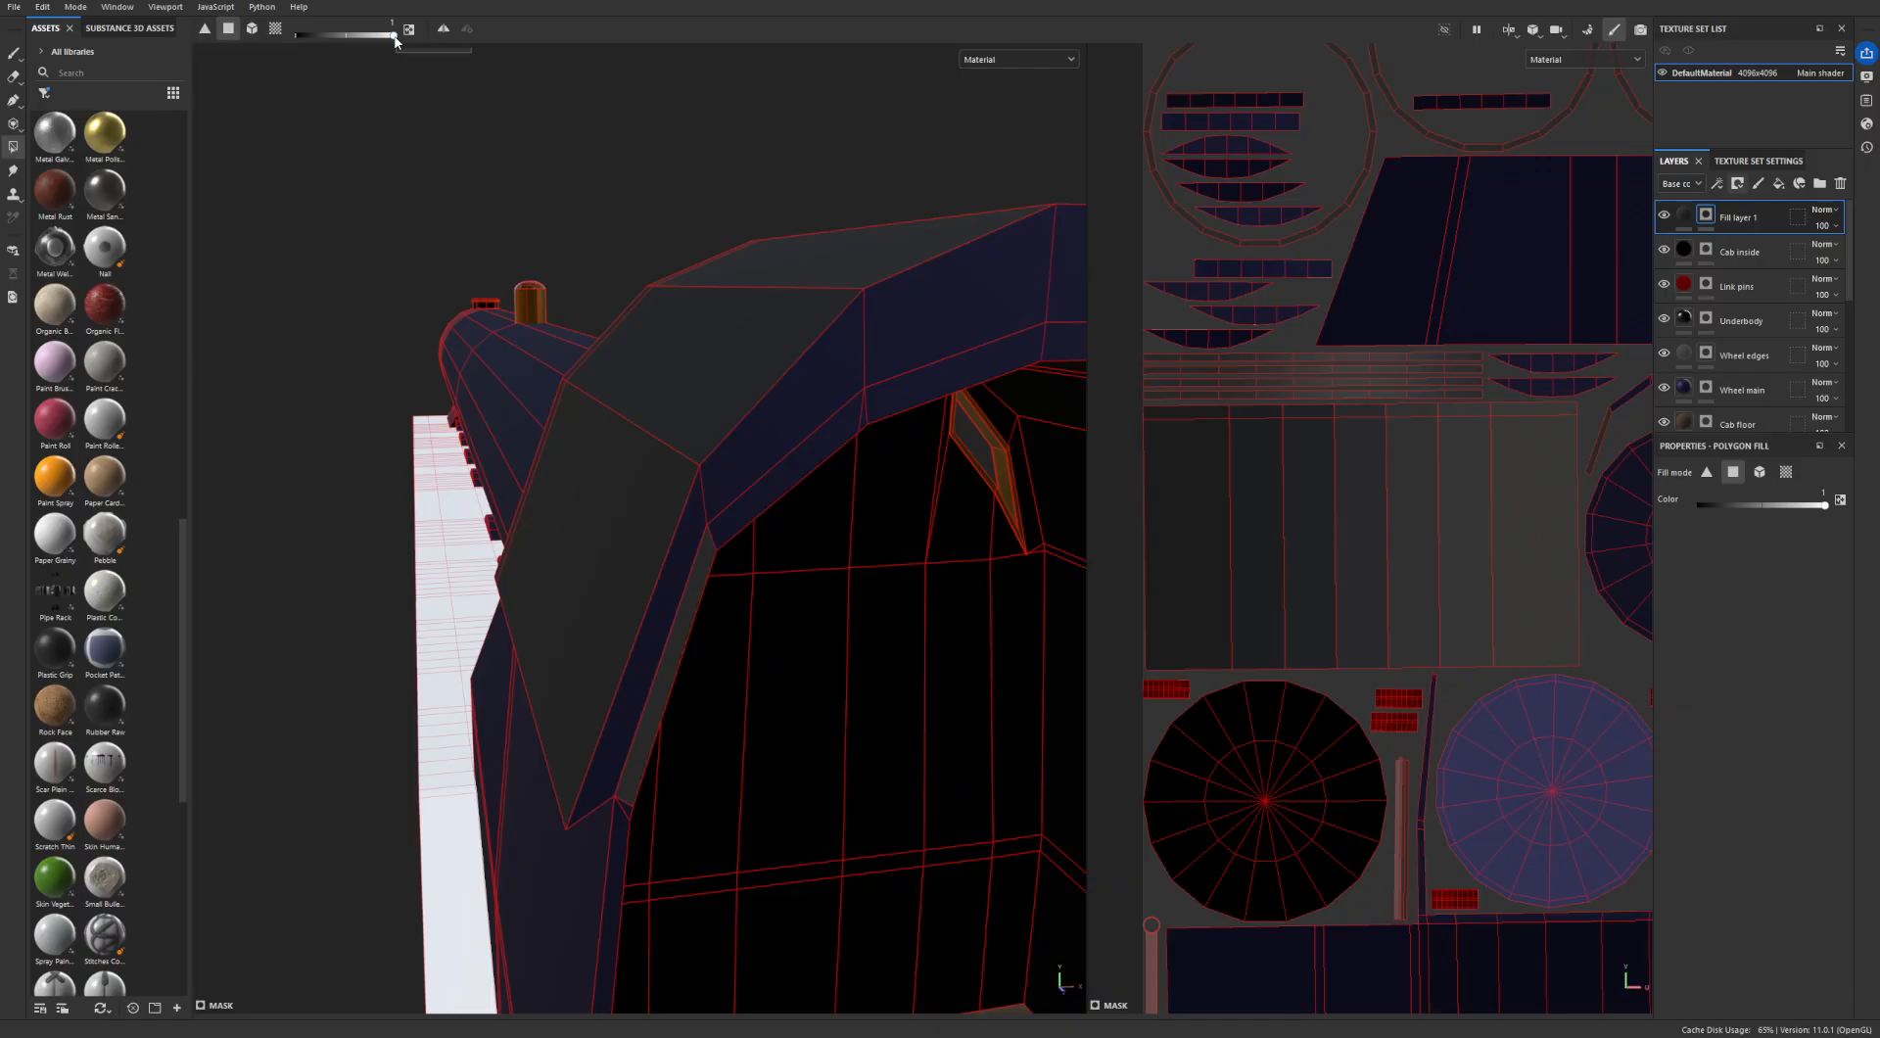
drag(395, 37, 297, 36)
alt+drag(696, 560, 449, 520)
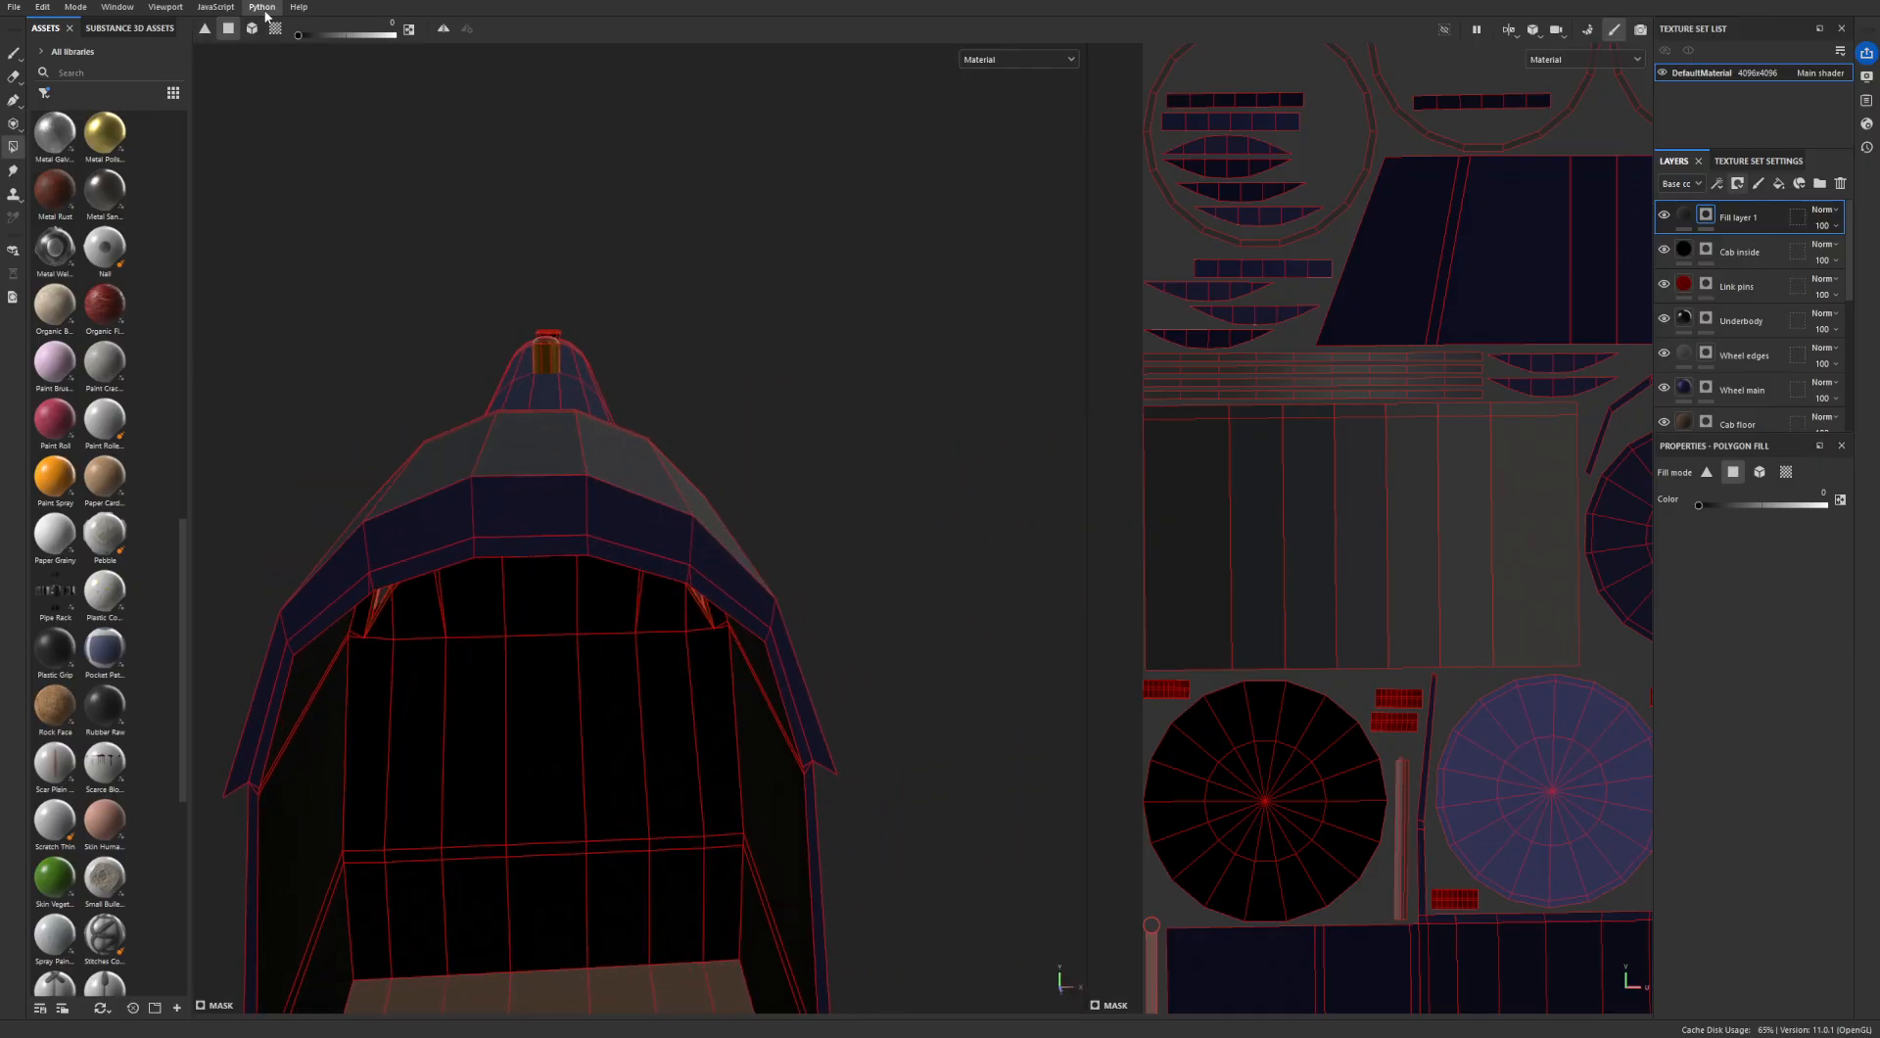
alt+drag(550, 164, 907, 493)
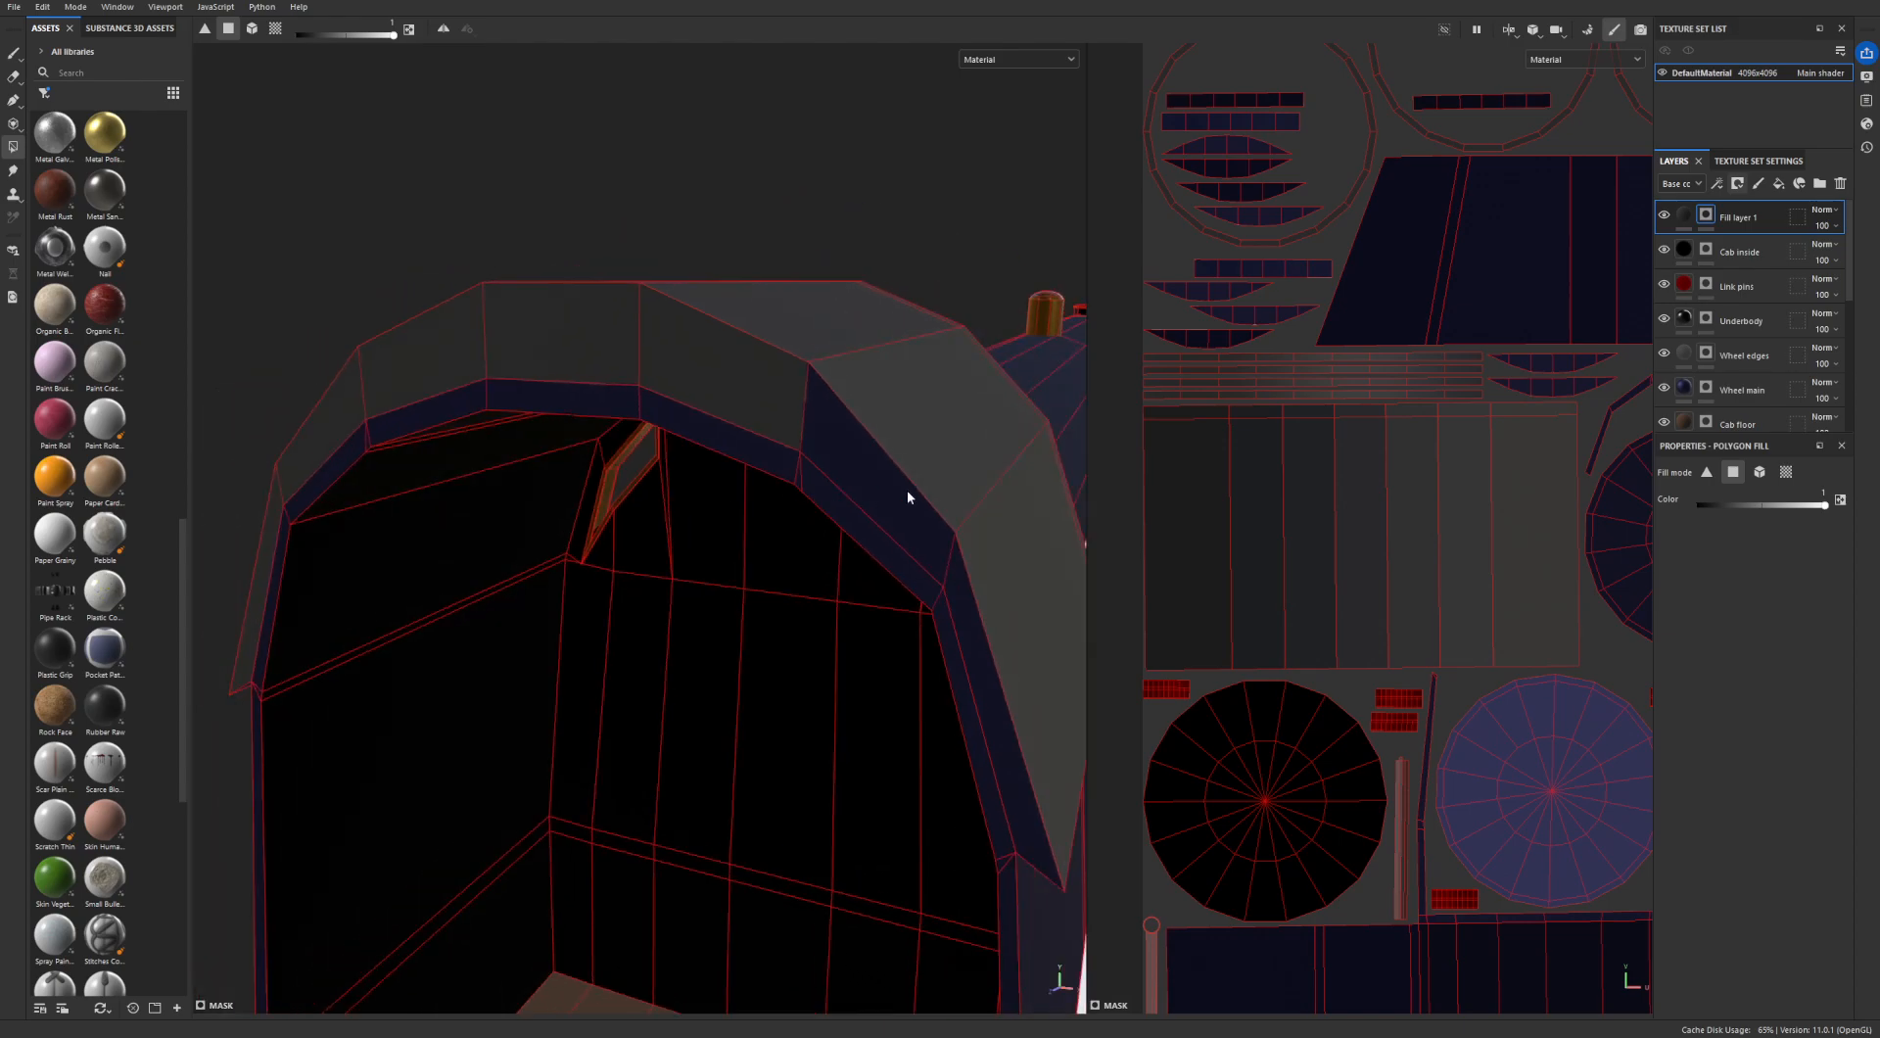
alt+drag(966, 634, 558, 460)
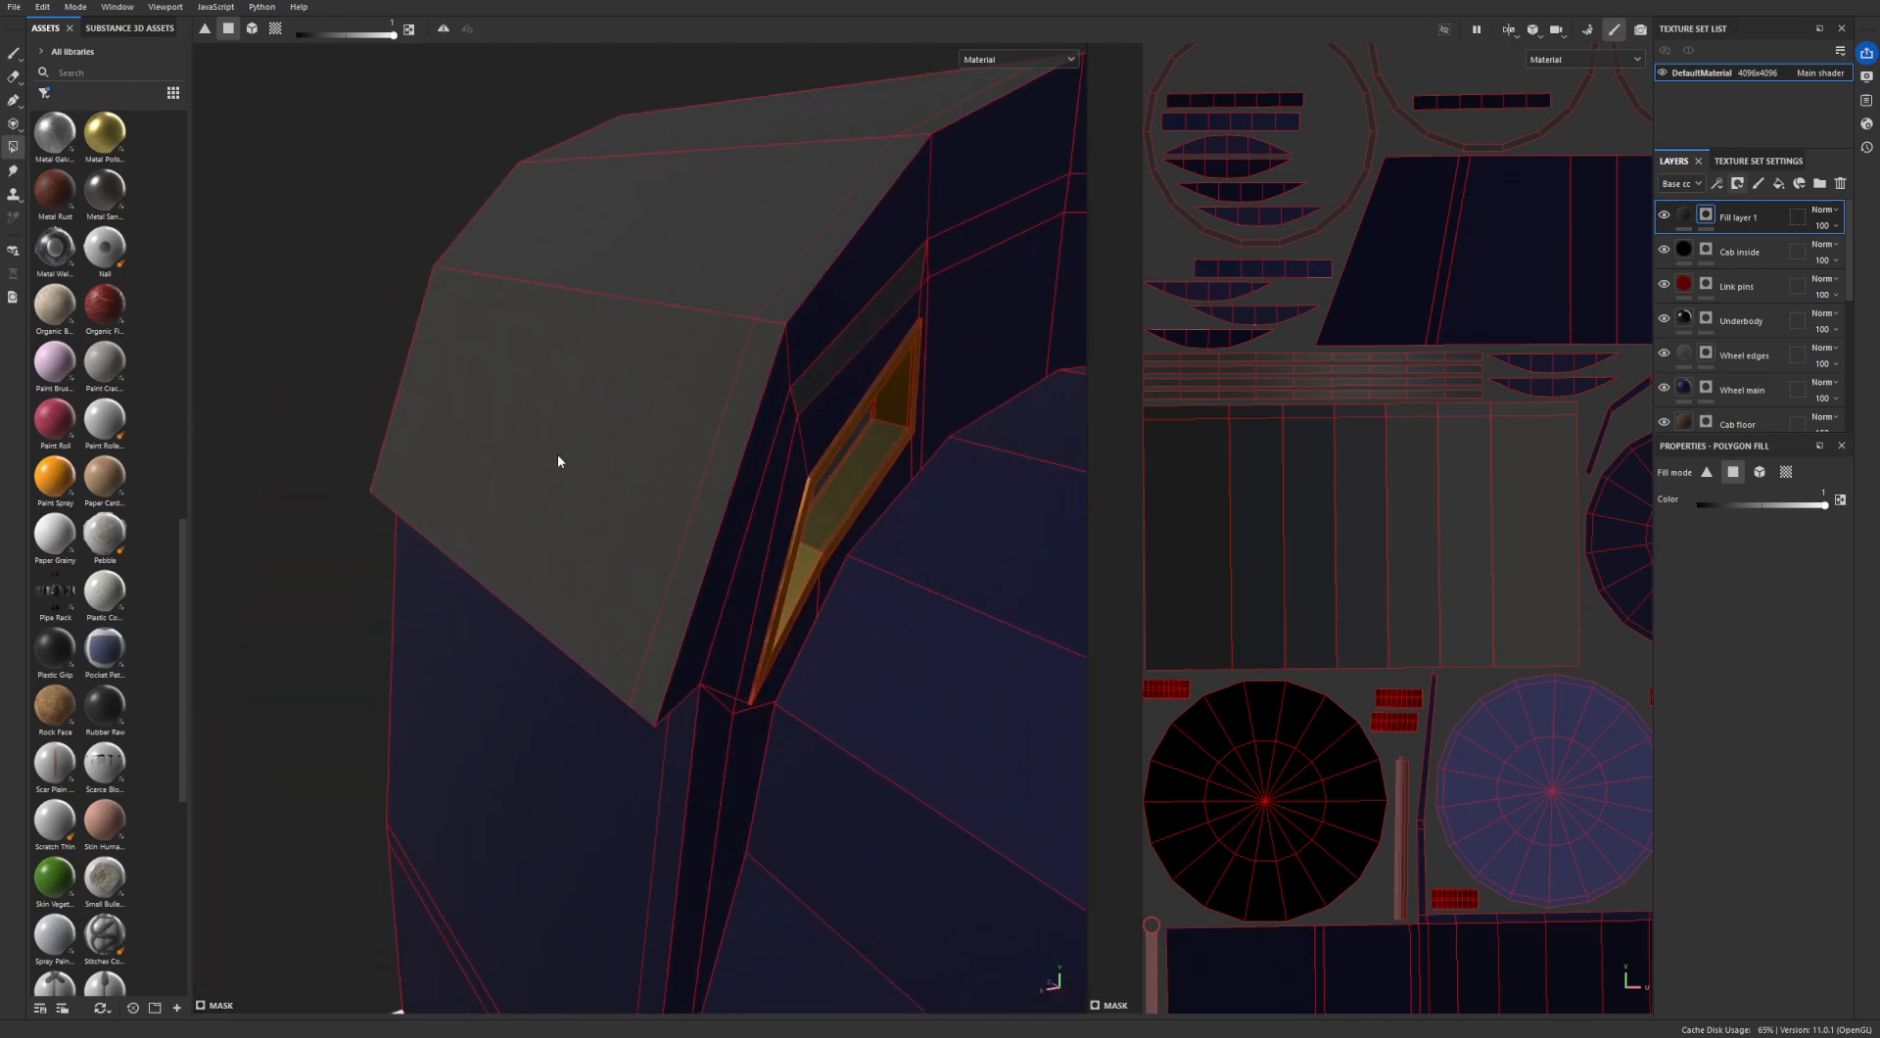
alt+drag(738, 535, 509, 604)
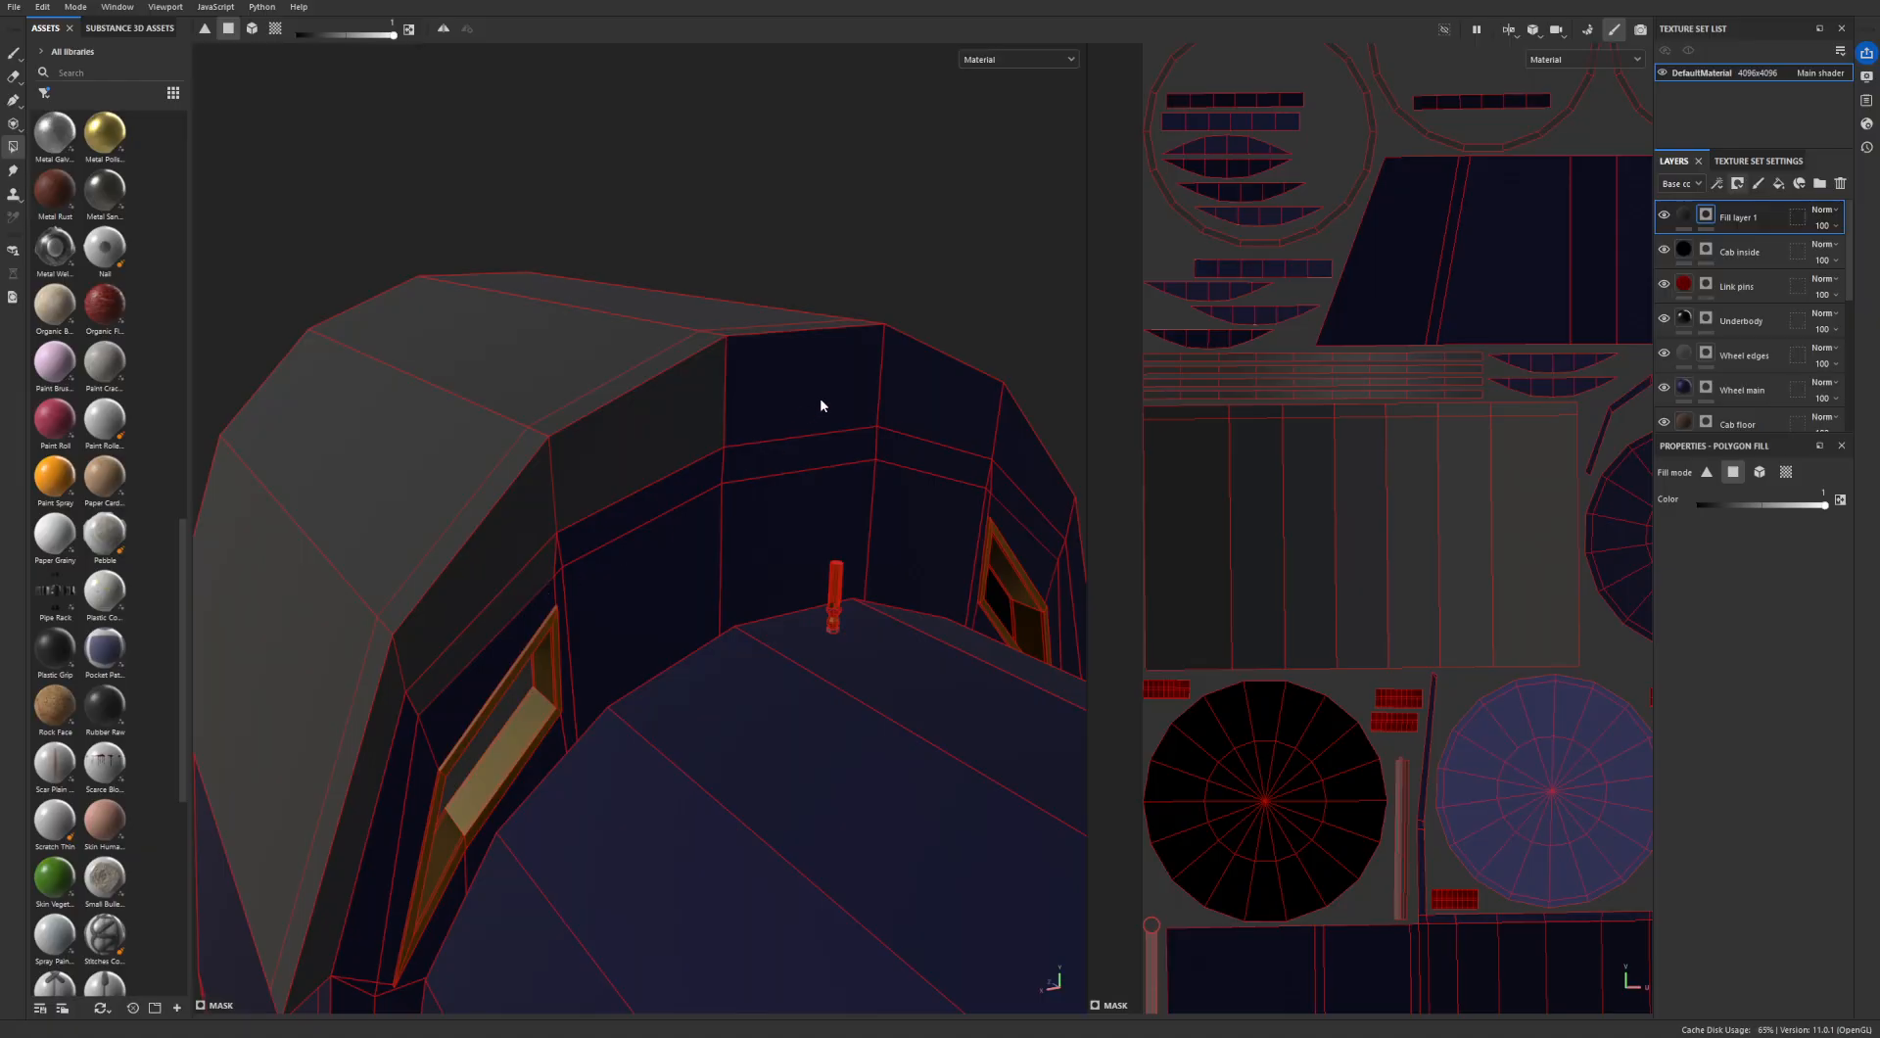
alt+drag(952, 437, 630, 375)
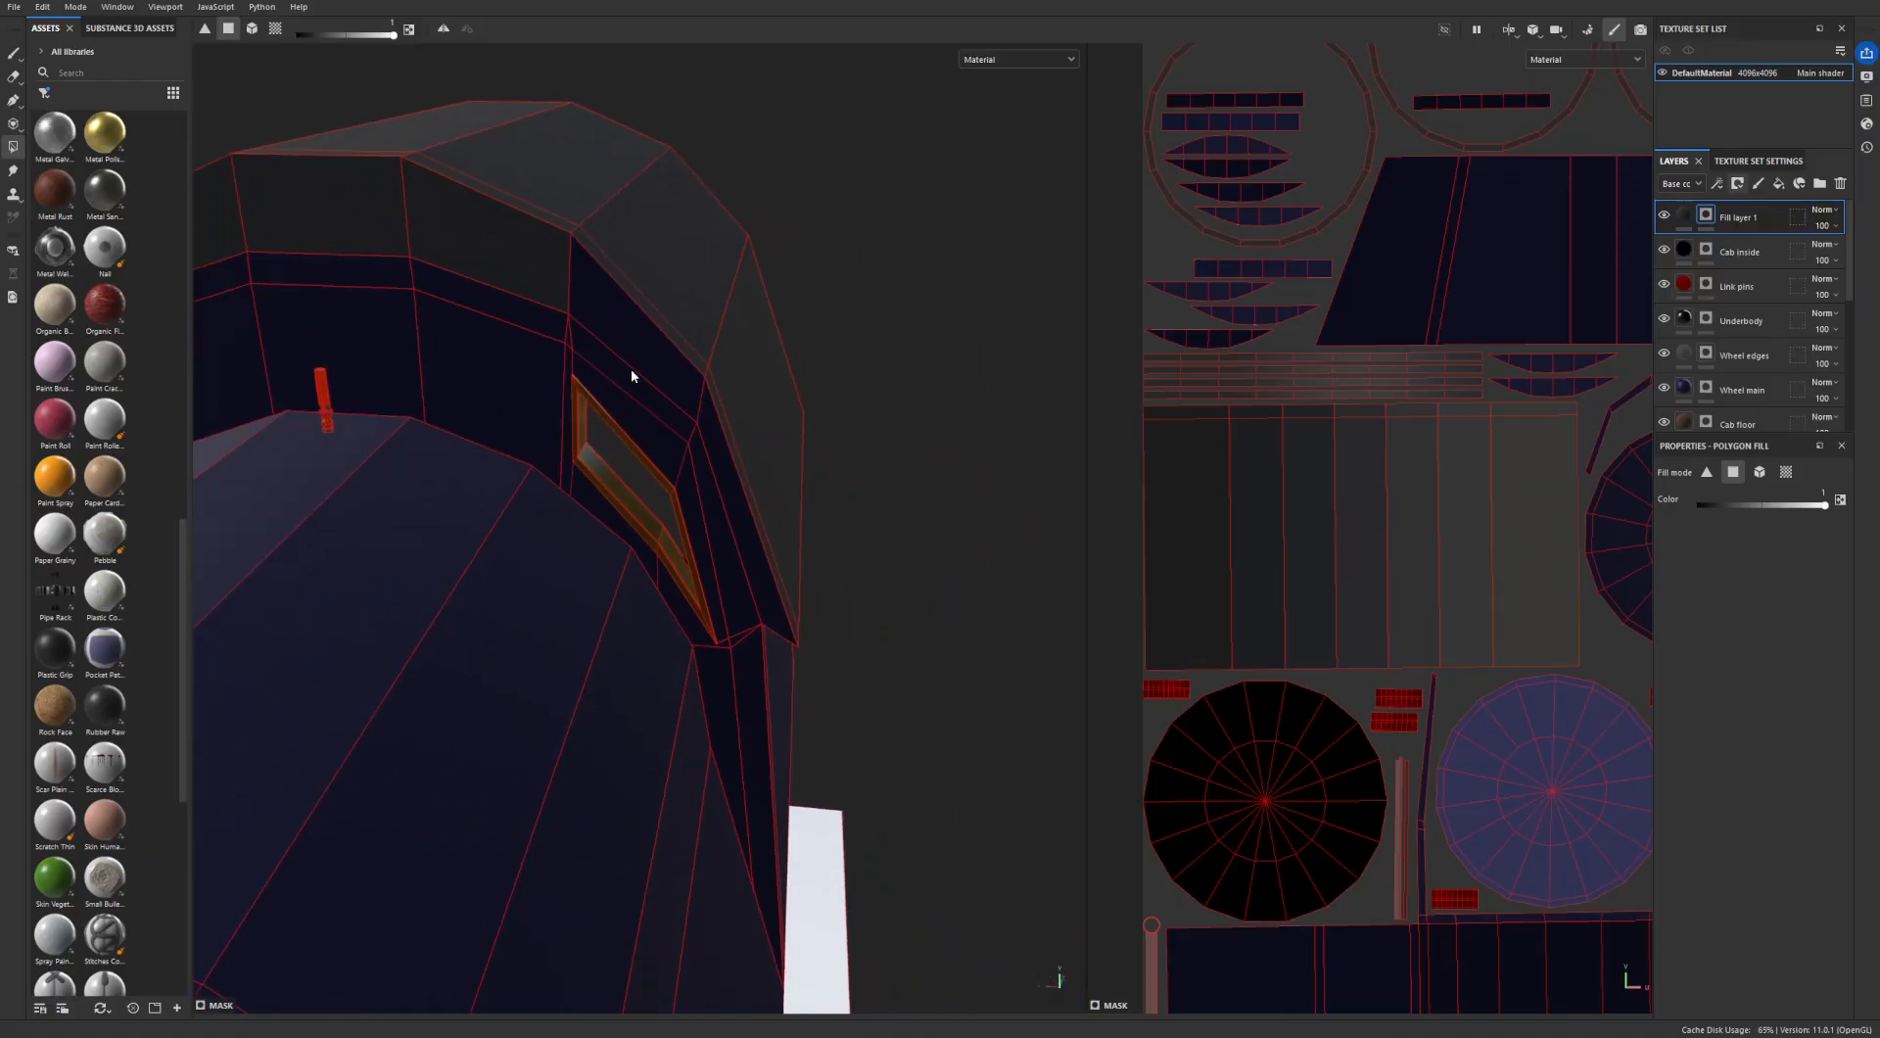
- Set the fill color to 0 and remove the strip above the cab's front window from the mask
click(631, 373)
alt+drag(733, 475, 362, 110)
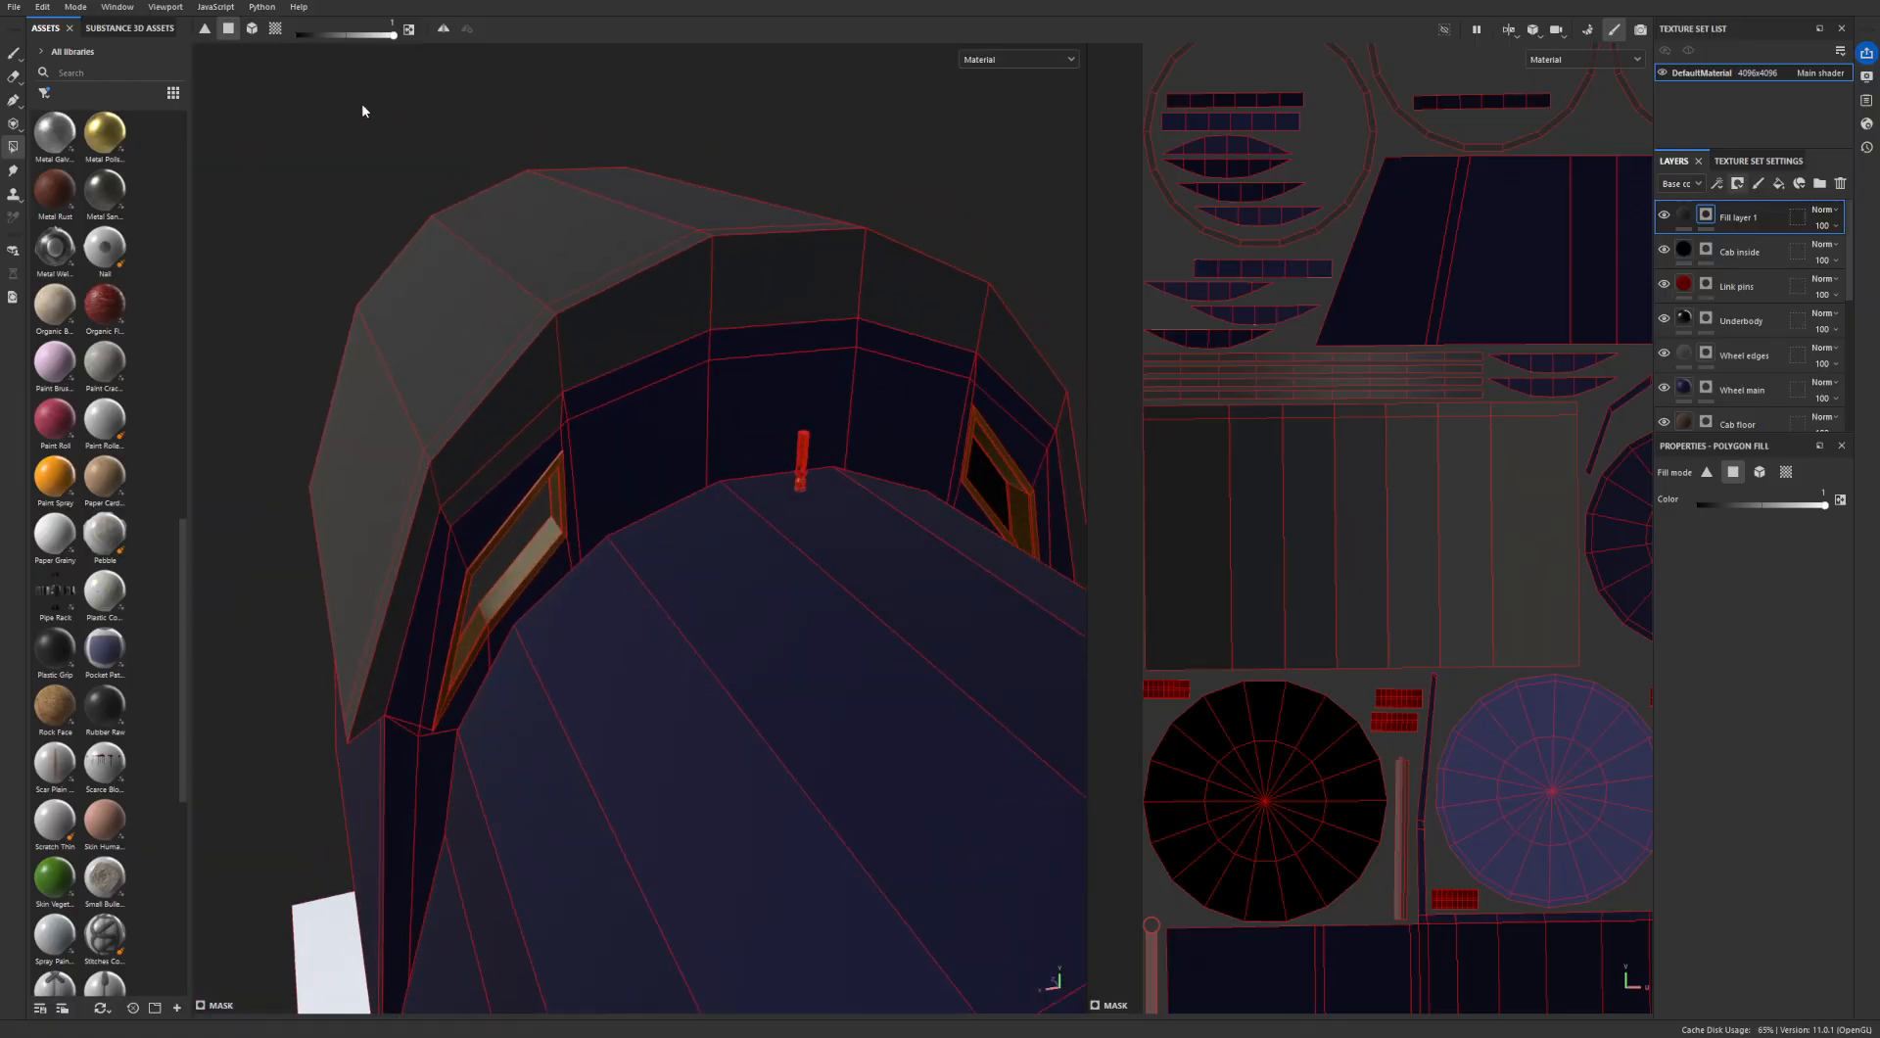
click(524, 436)
scroll(517, 457, up, 4)
alt+drag(517, 457, 611, 369)
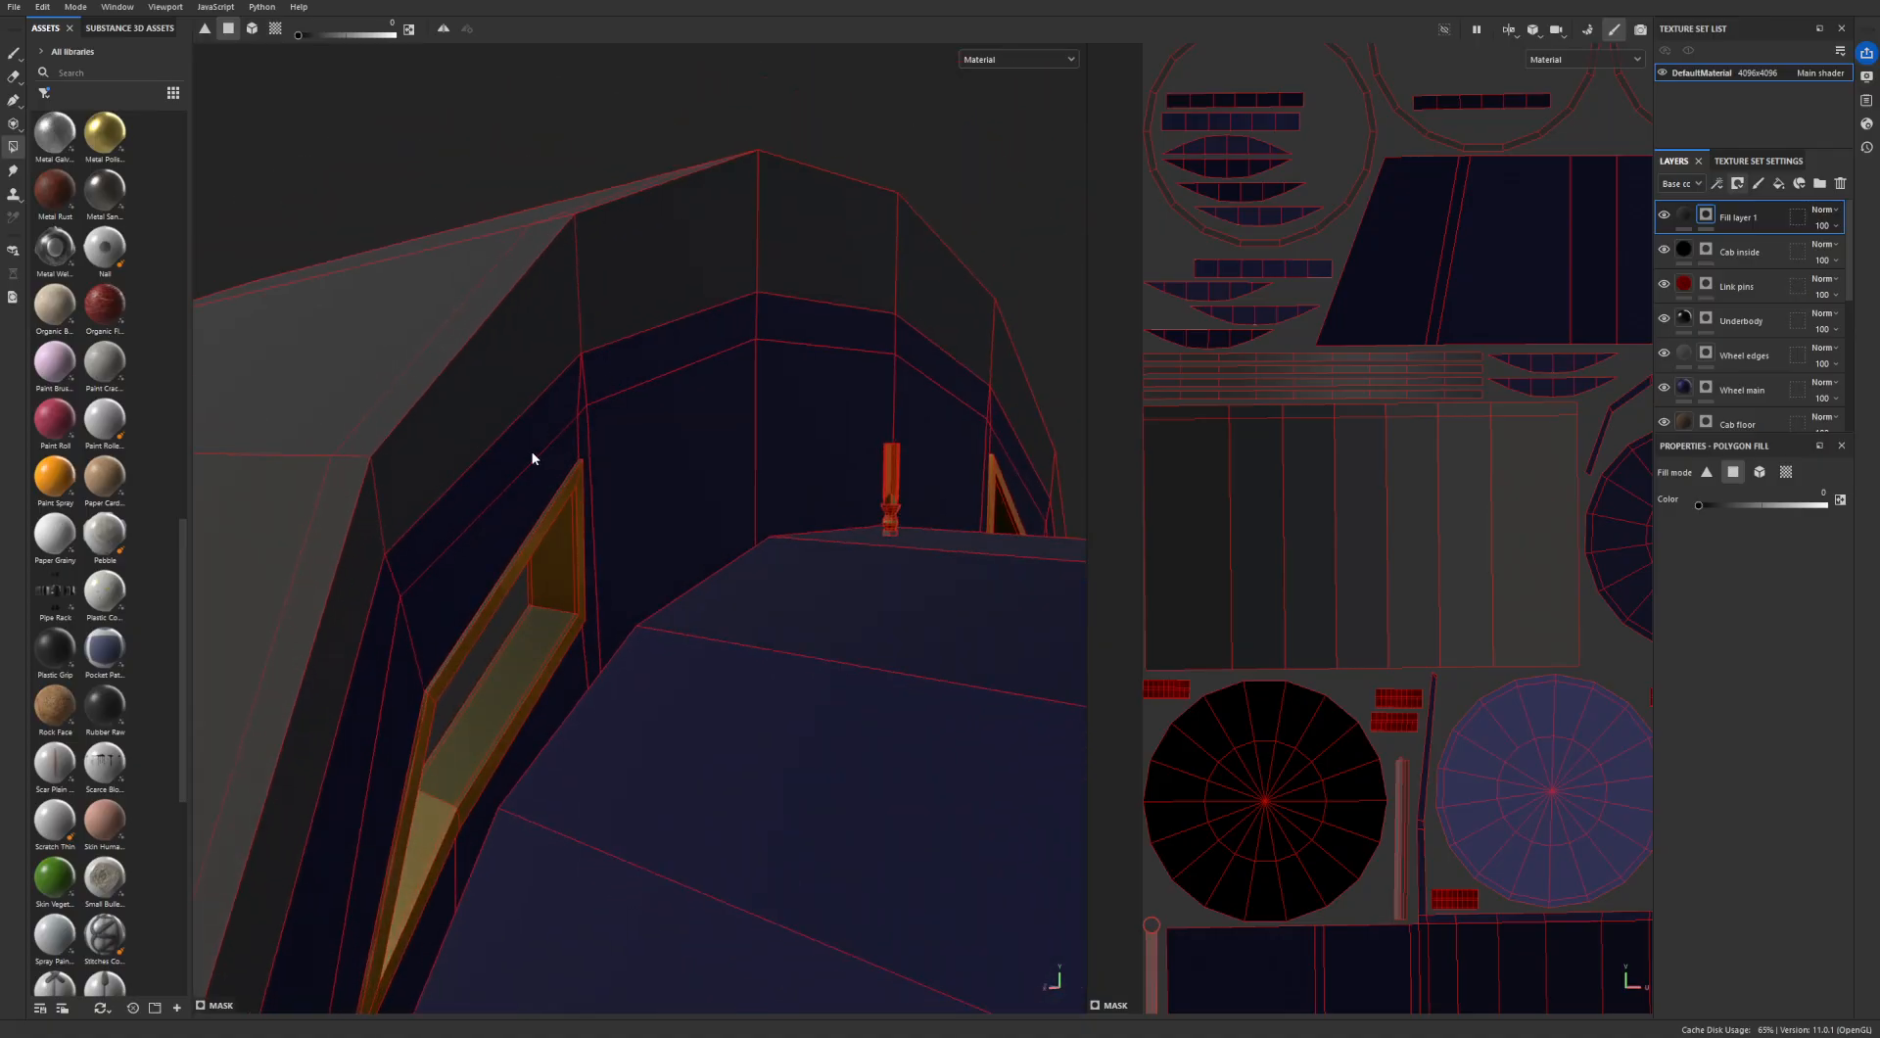
- Examine the masked cab roof from the front, sides and rear for missed or stray faces
alt+middle_drag(532, 458, 709, 374)
scroll(709, 374, down, 3)
alt+drag(667, 427, 517, 450)
scroll(517, 450, down, 3)
alt+middle_drag(517, 450, 808, 388)
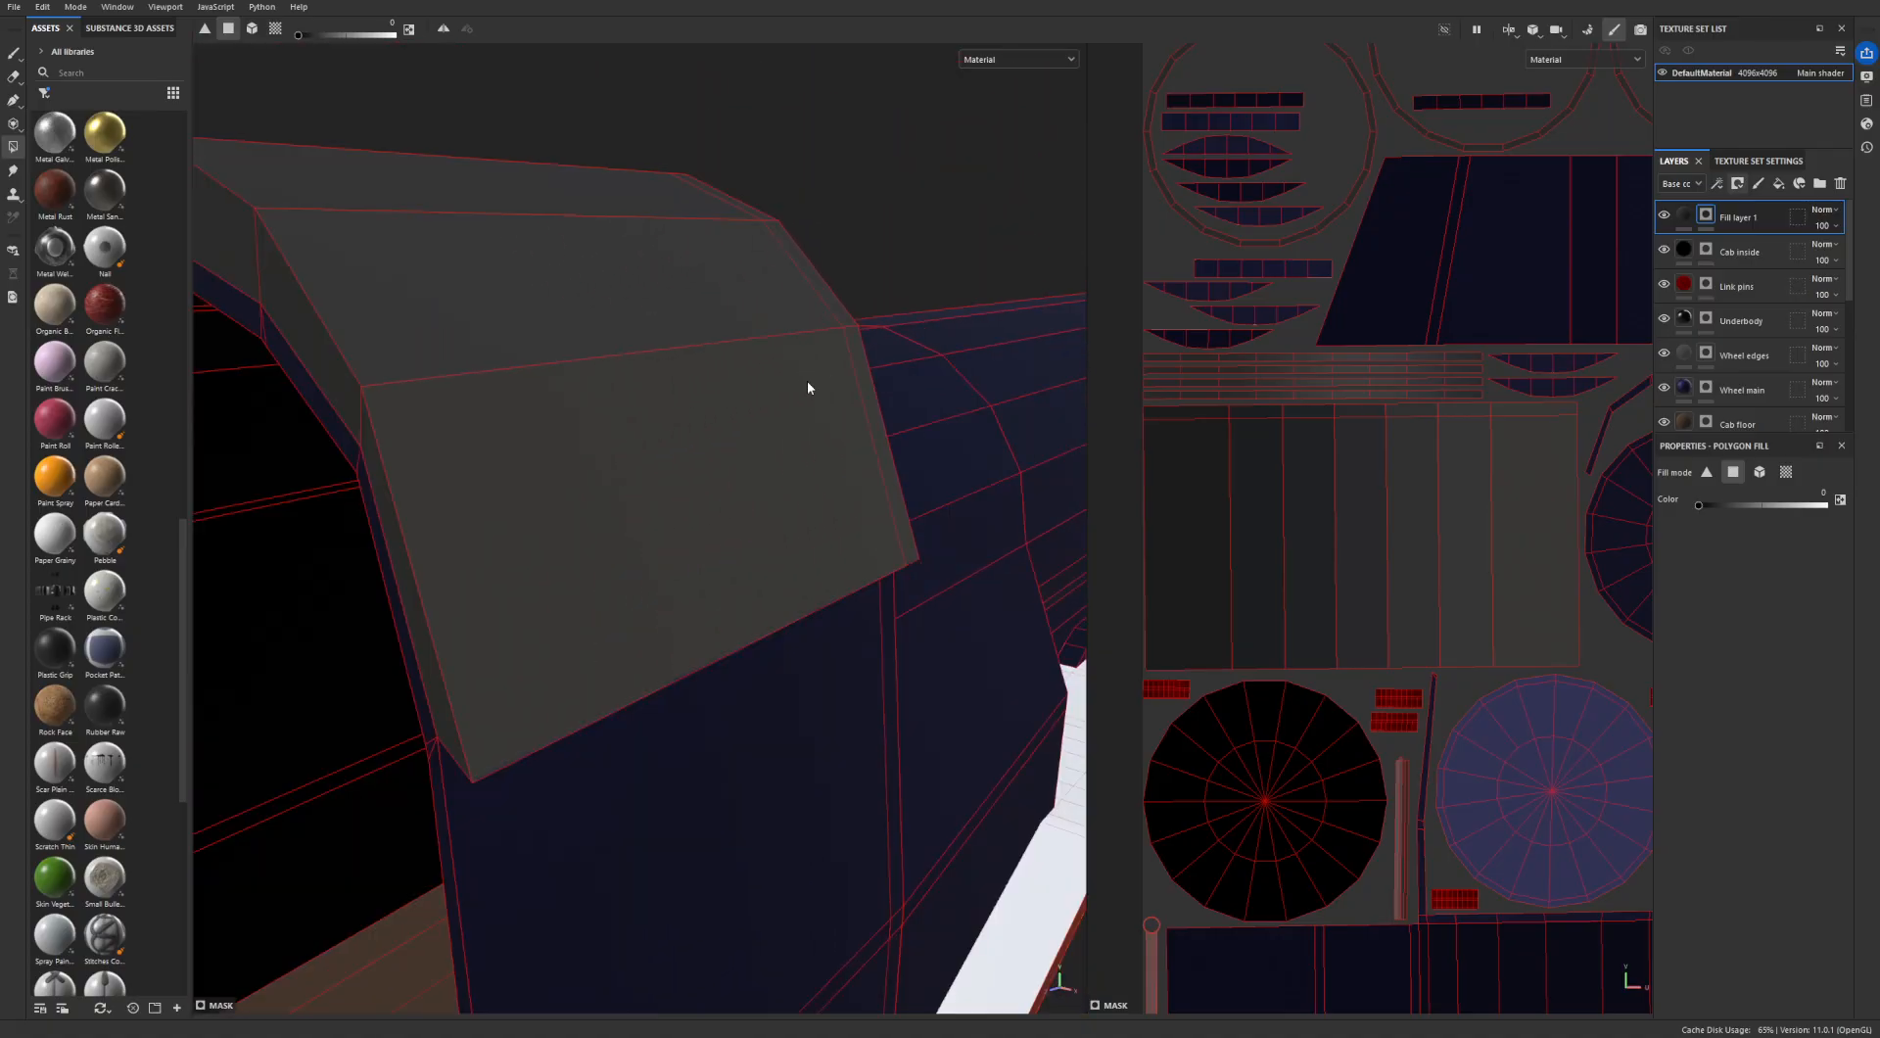
alt+drag(509, 397, 160, 454)
scroll(360, 455, down, 3)
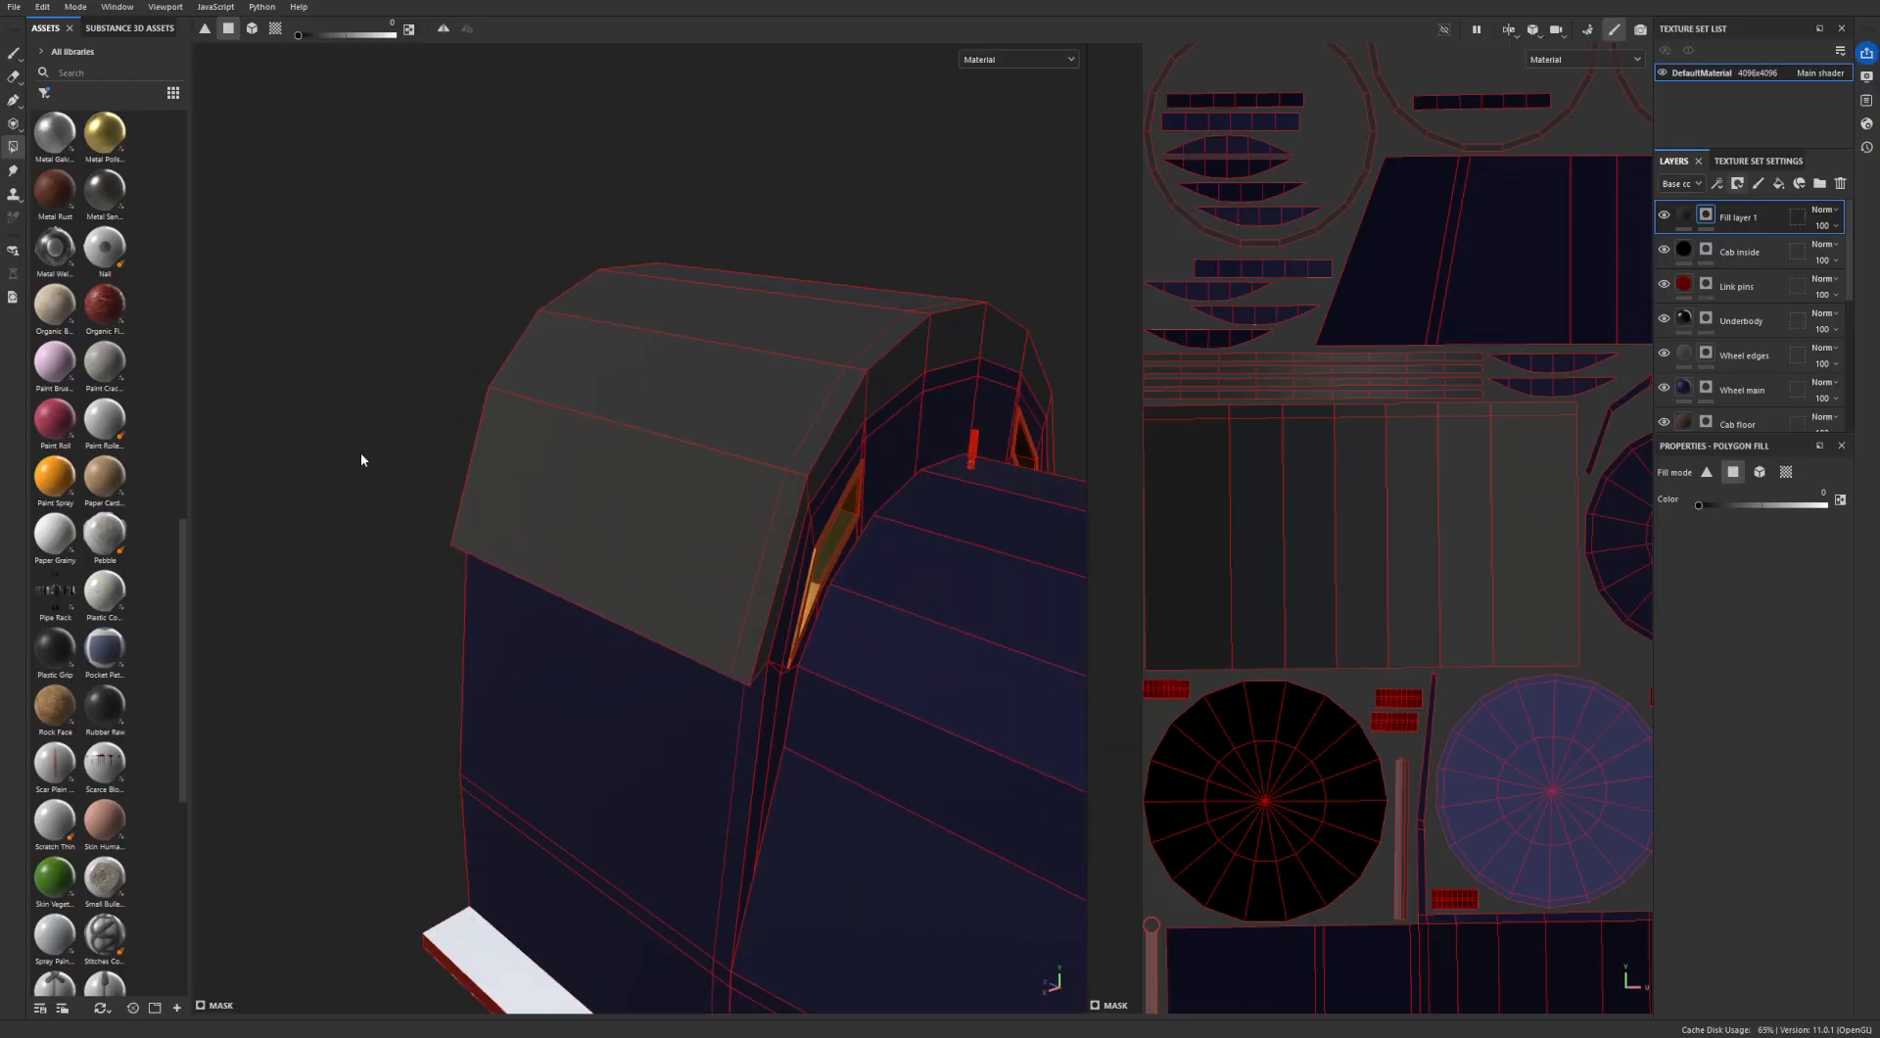
alt+drag(360, 459, 664, 605)
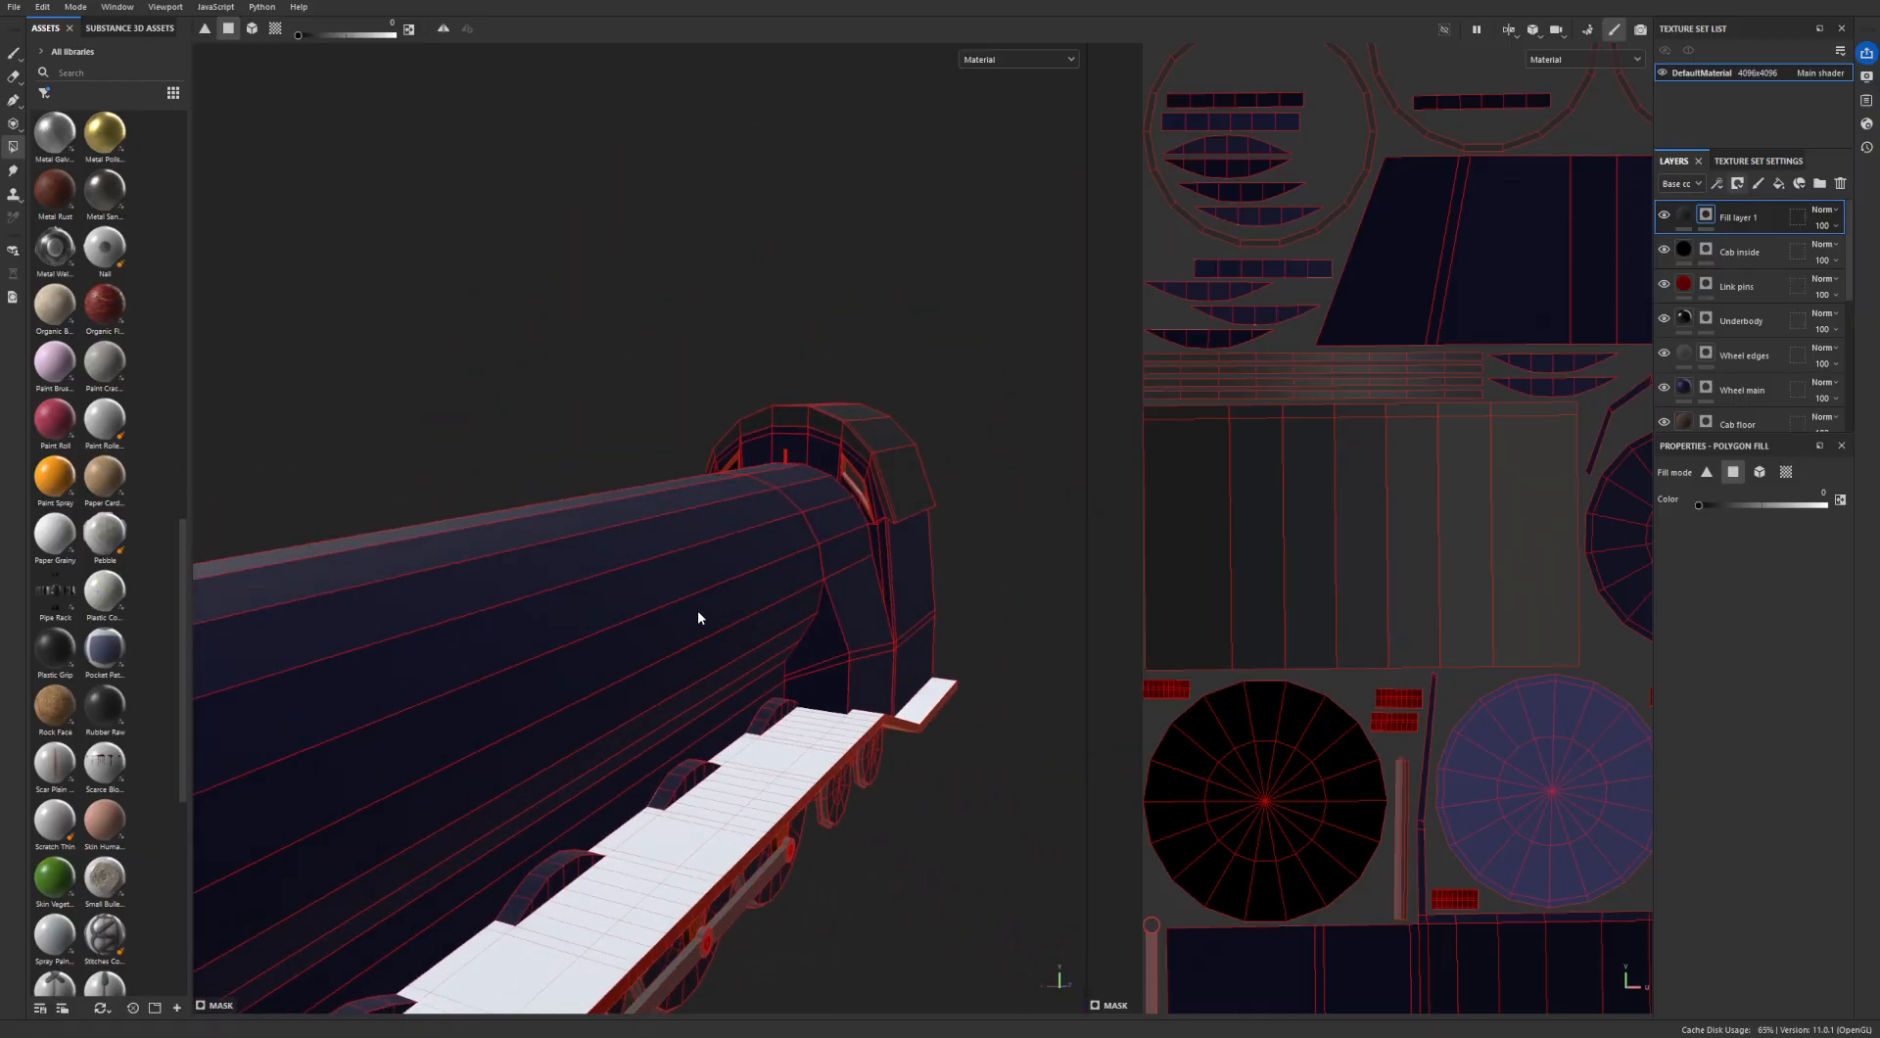
- Set the dark grey fill layer's metallic value to 0.6
click(1682, 223)
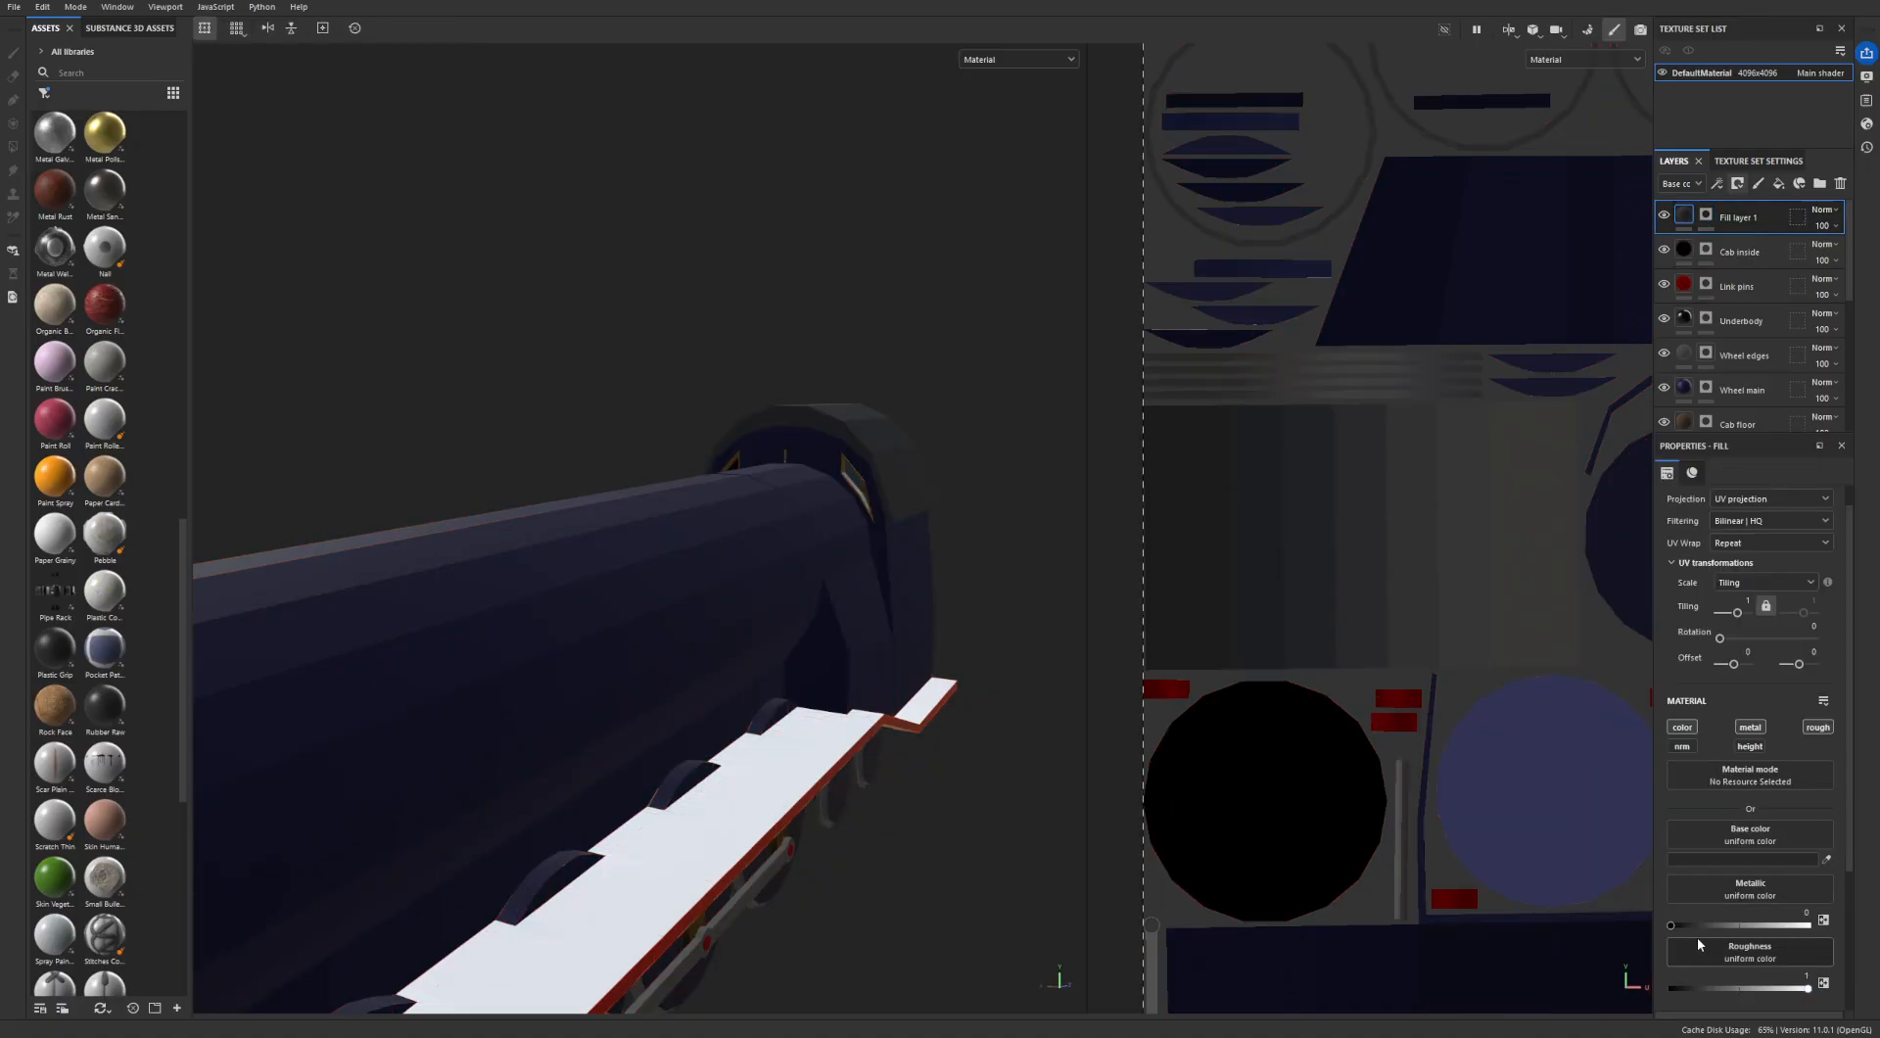
drag(1674, 933, 1773, 925)
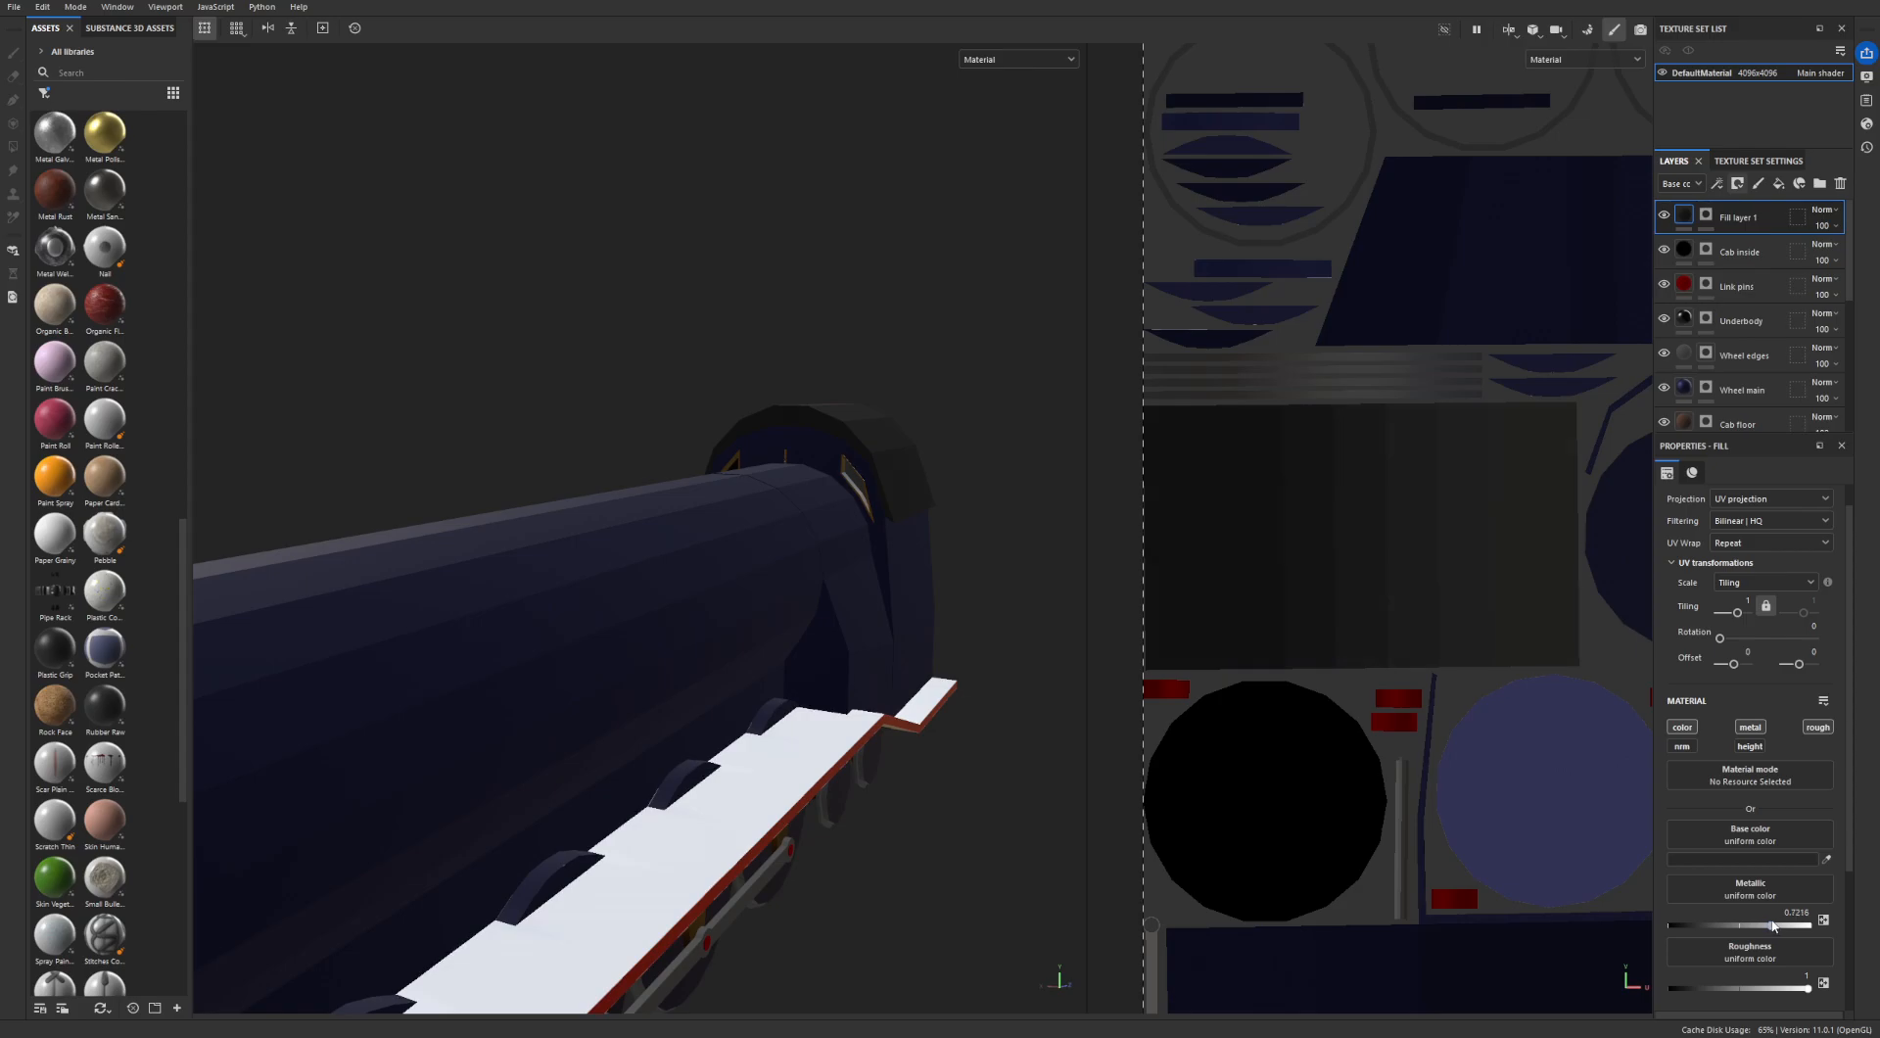
double_click(1795, 910)
text(0.6)
scroll(912, 622, down, 3)
alt+drag(909, 619, 865, 617)
alt+middle_drag(865, 617, 948, 600)
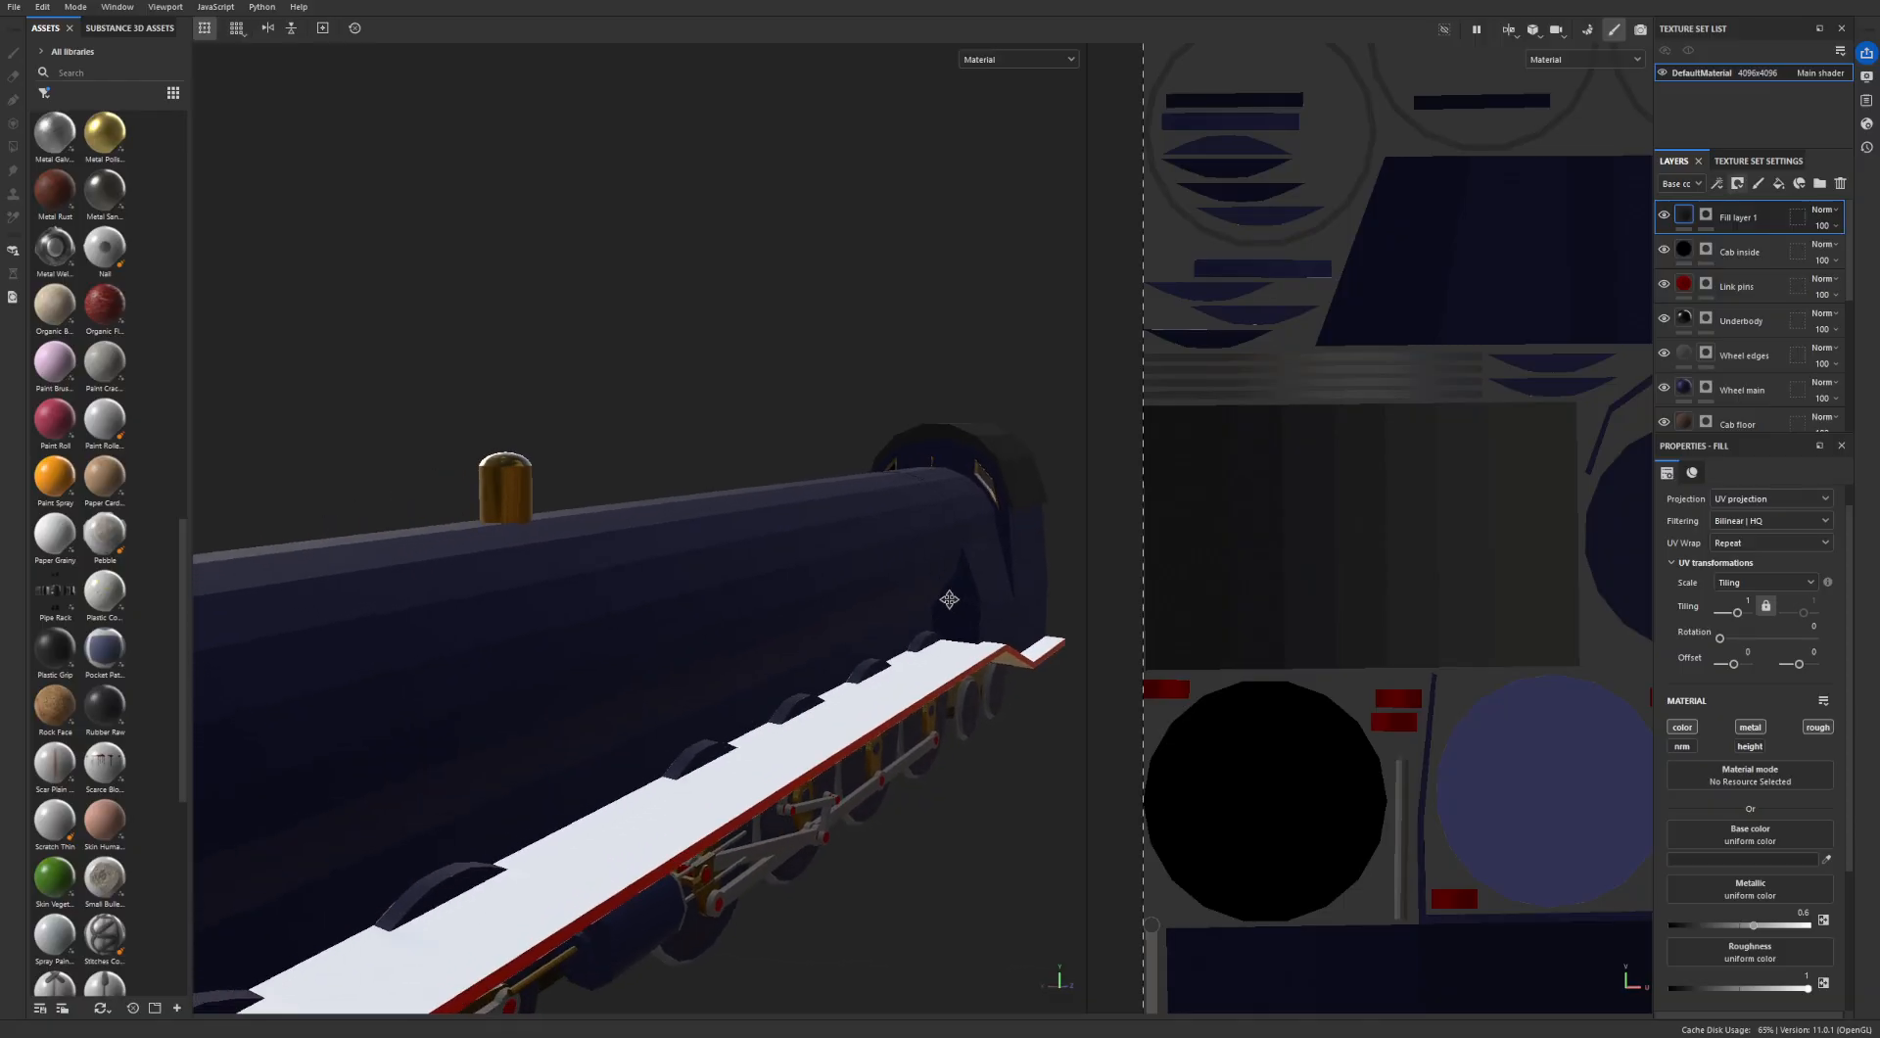
mouse_move(948, 599)
alt+mouse_down()
mouse_move(935, 592)
mouse_move(978, 575)
mouse_move(901, 626)
mouse_move(897, 597)
mouse_move(928, 591)
alt+mouse_up()
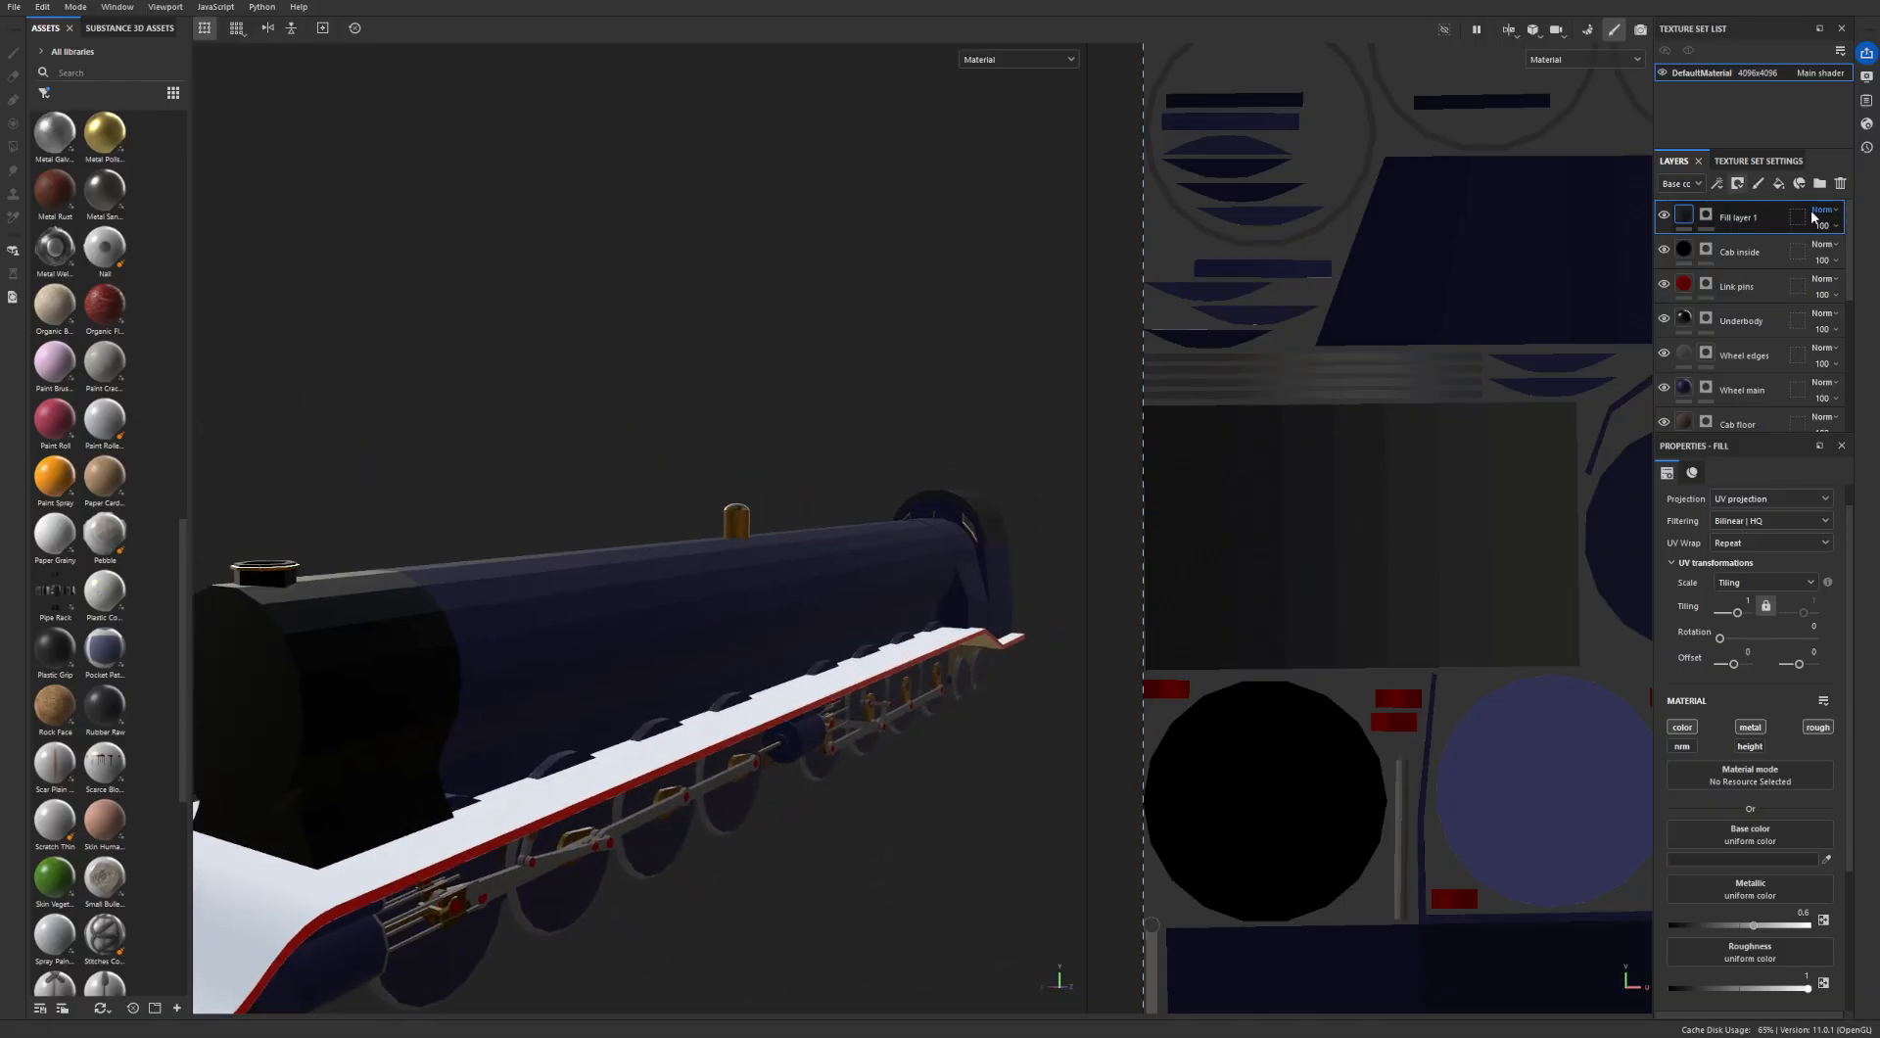
- Rename the dark grey fill layer as Cab roof
double_click(1744, 217)
text(Cab roof)
key(Return)
- Extend the layer selection from Cab roof down to Gold Highlights
alt+drag(893, 500, 938, 501)
scroll(1758, 232, down, 5)
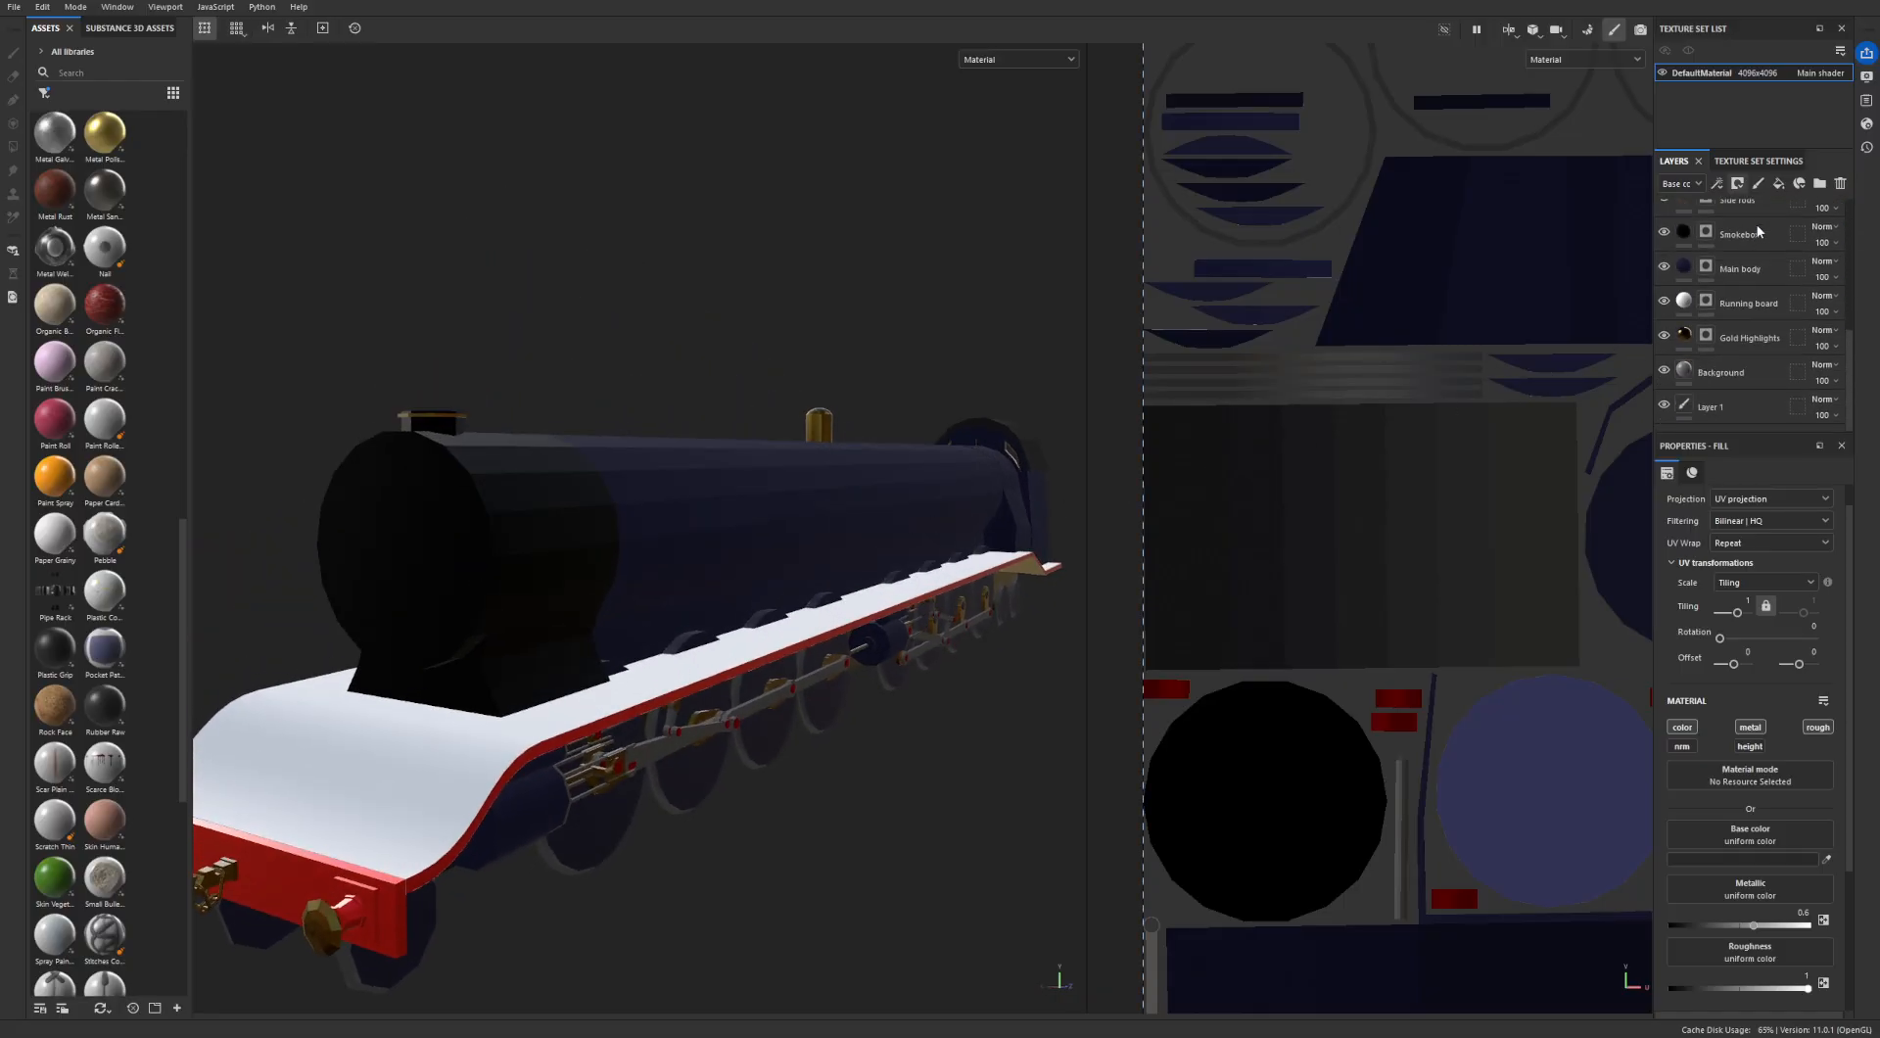
shift+click(1747, 343)
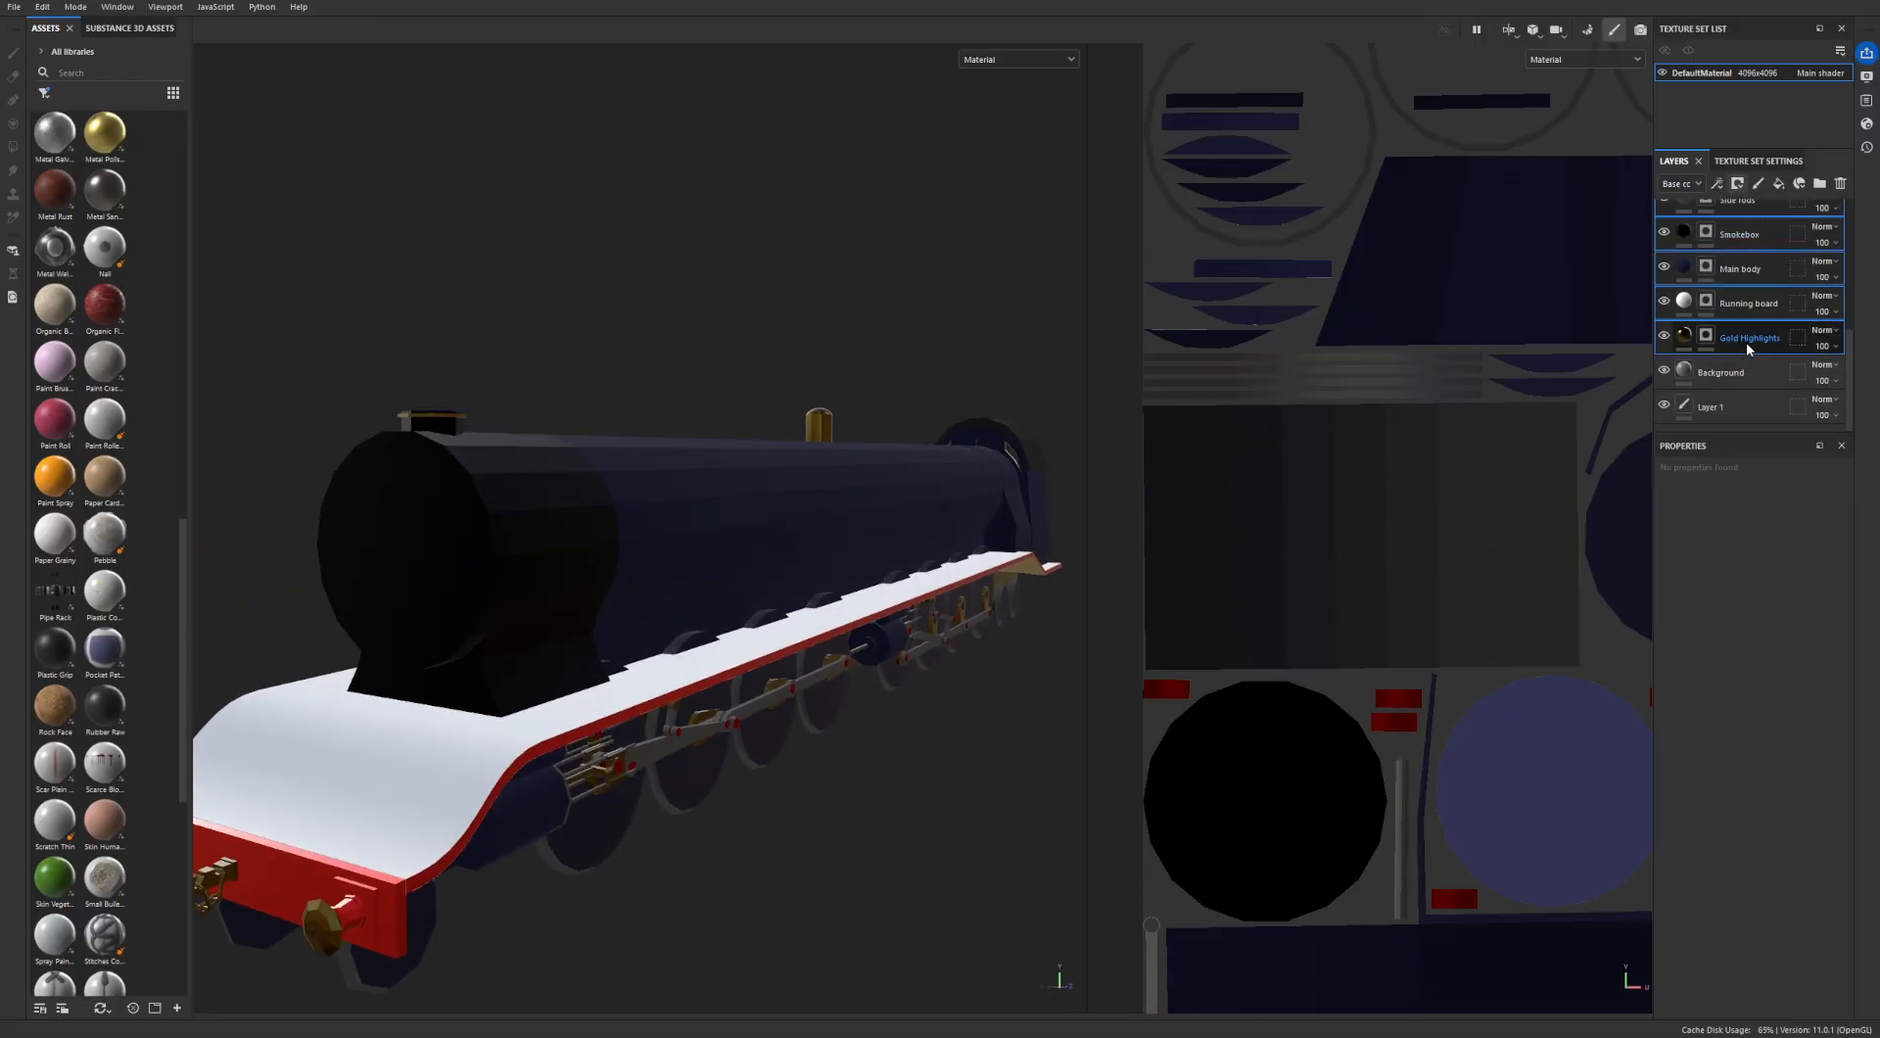
- Hide the Gold Highlights, Running board, Main body and Smokebox layers
click(1663, 334)
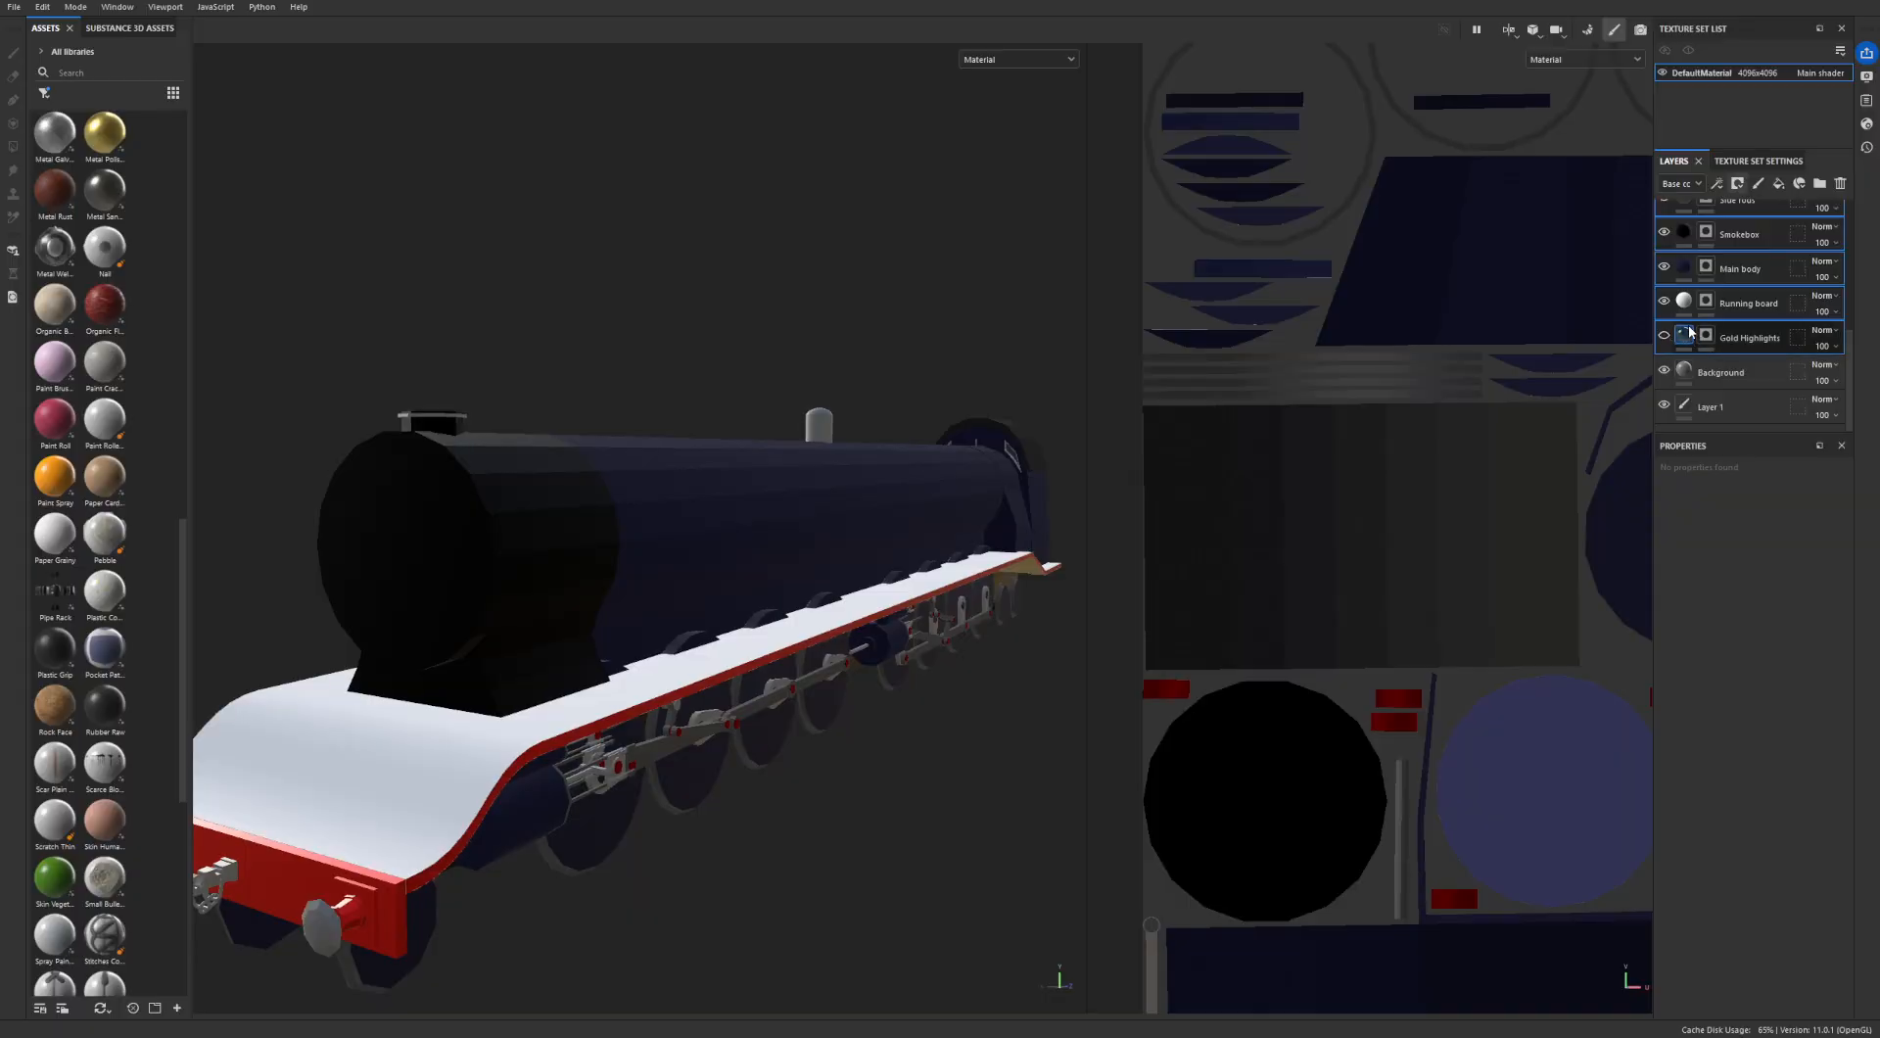
click(1663, 301)
click(1663, 266)
click(1664, 232)
- Hide the Side rods, red running board, Wheel main and Wheel edges layers
scroll(1667, 236, up, 3)
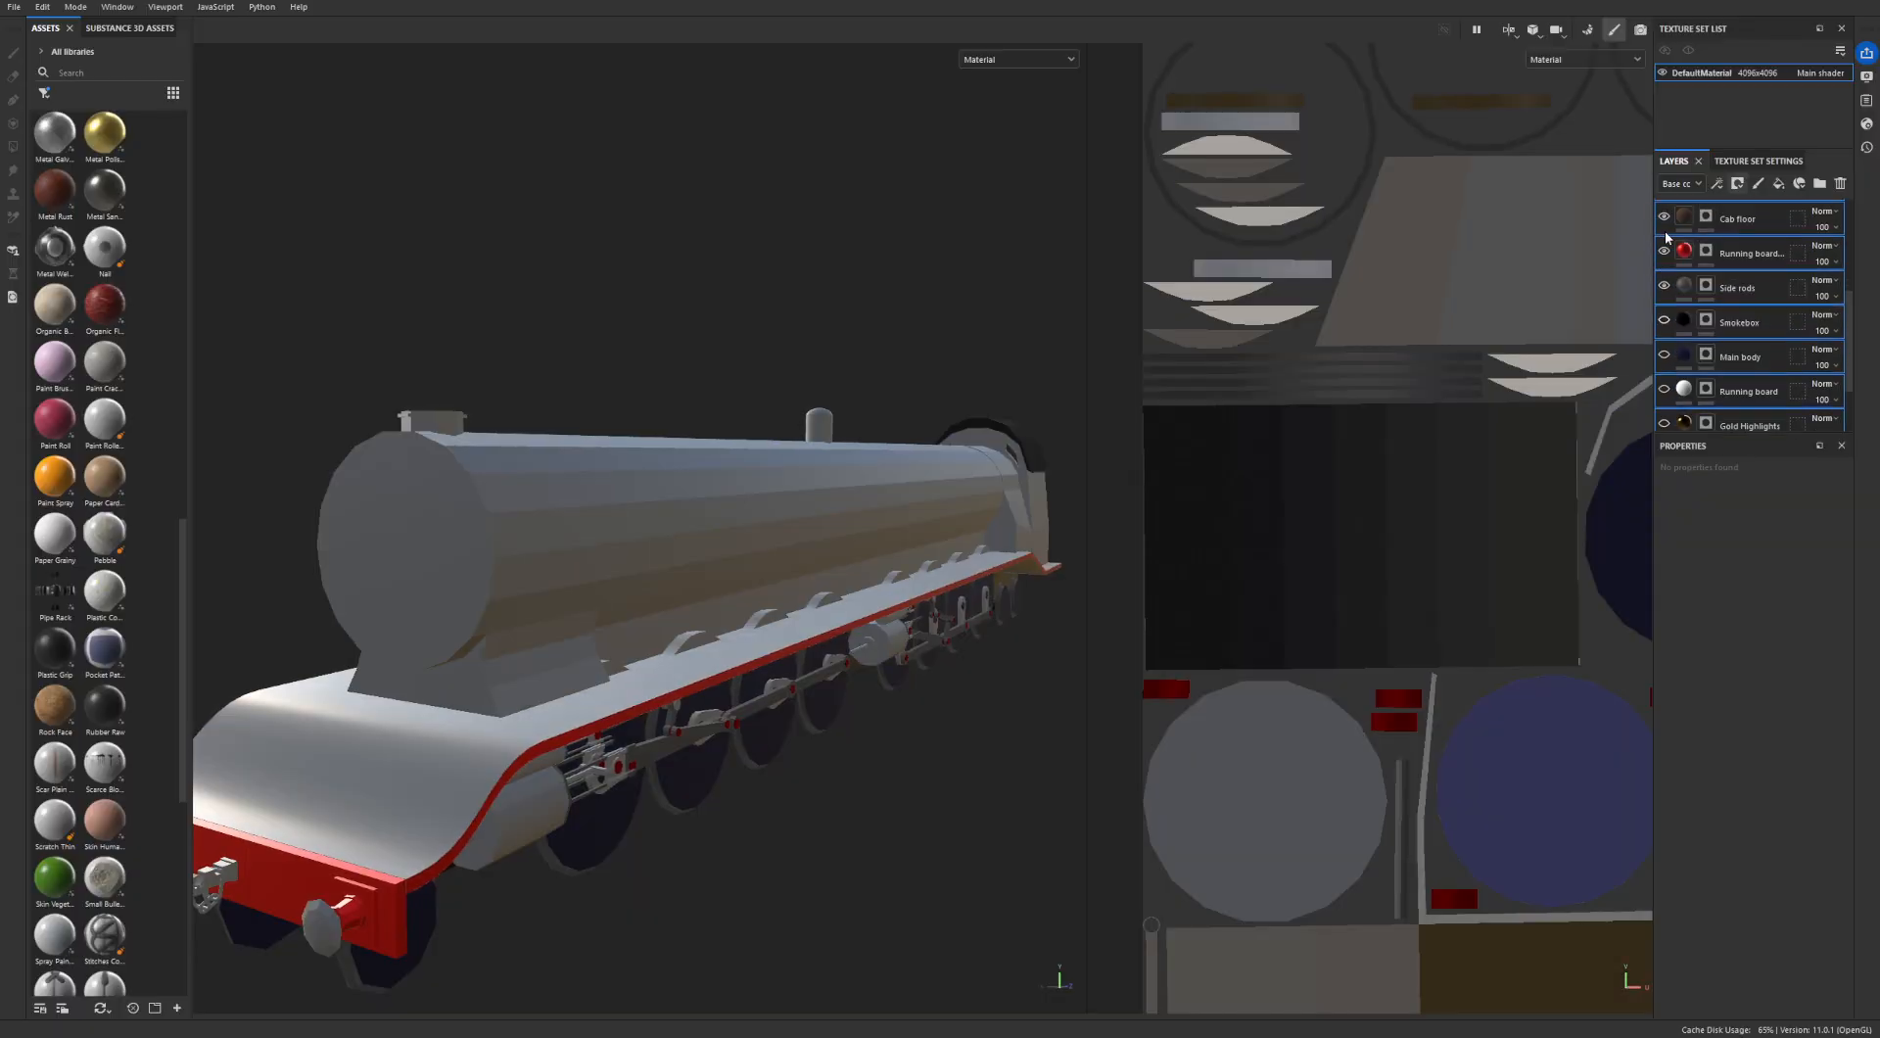
click(1664, 285)
click(1664, 251)
scroll(1668, 258, up, 3)
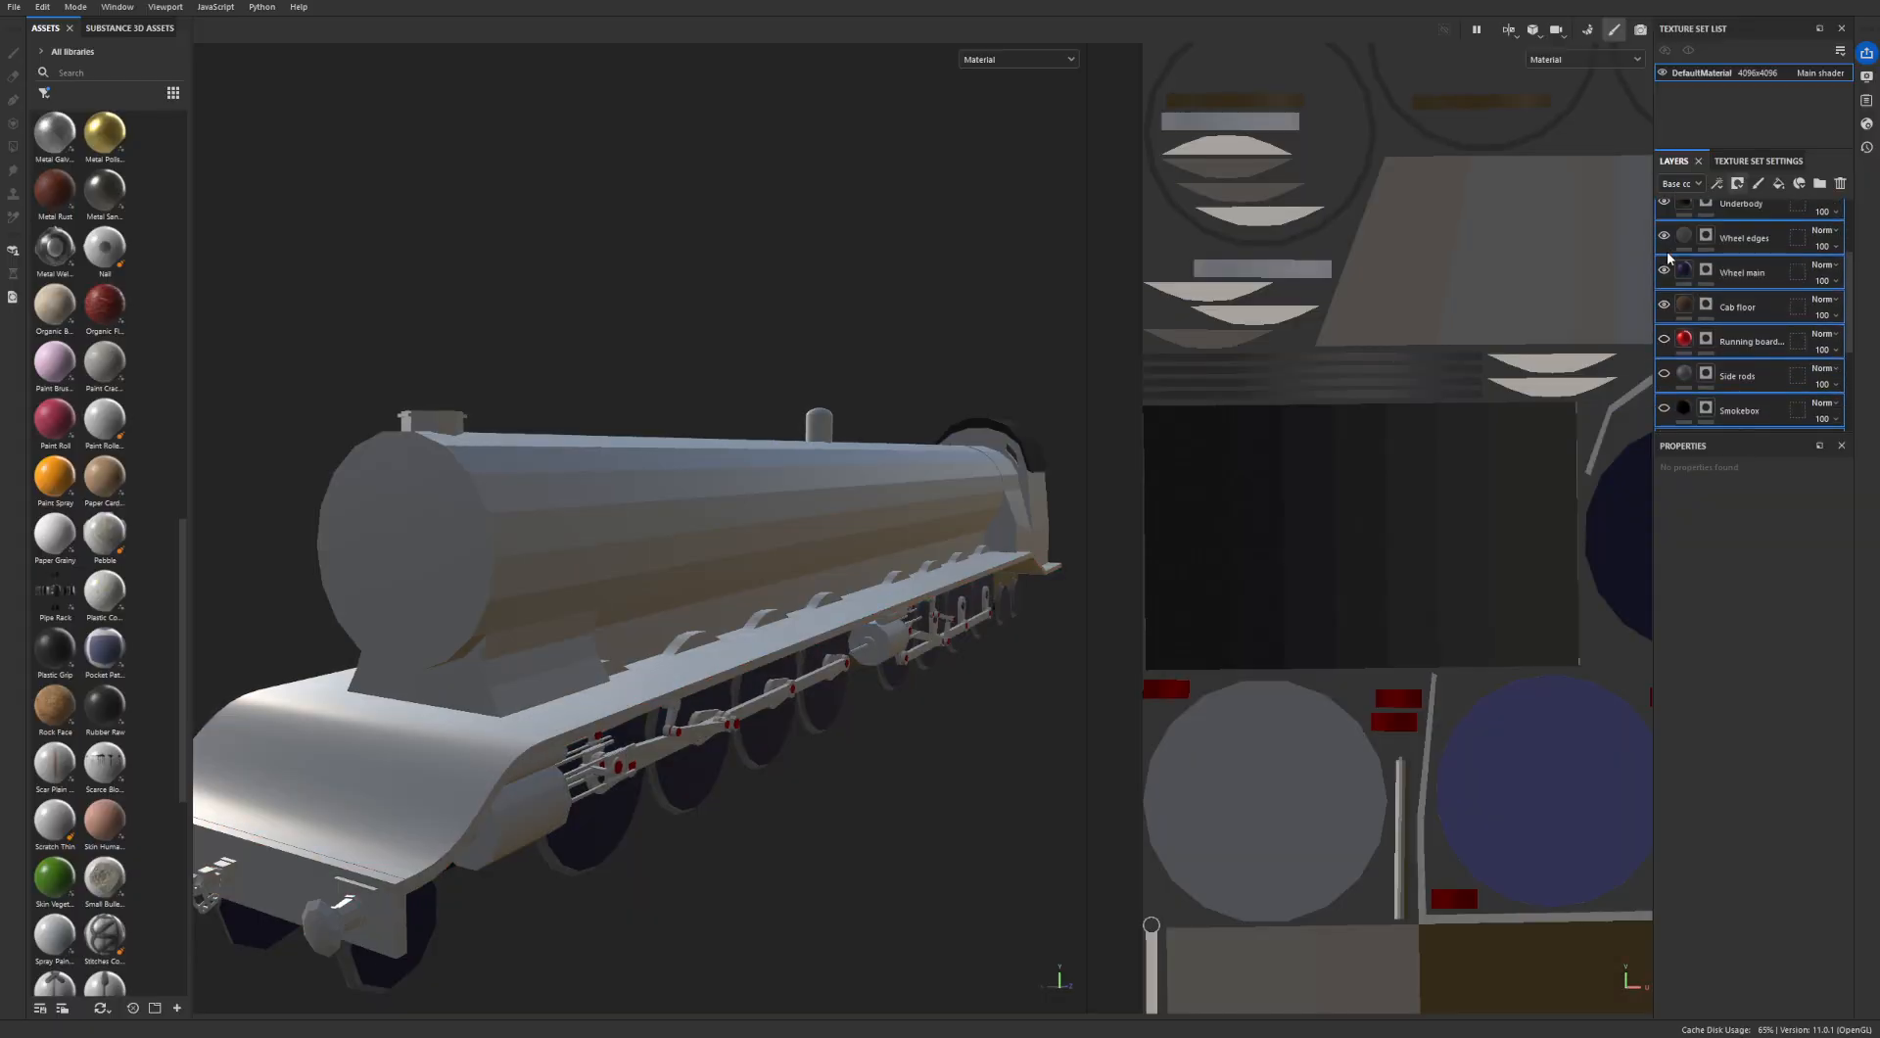
click(1664, 272)
click(1664, 237)
- Hide the Link pins, Cab inside and Cab roof layers
scroll(1666, 241, up, 3)
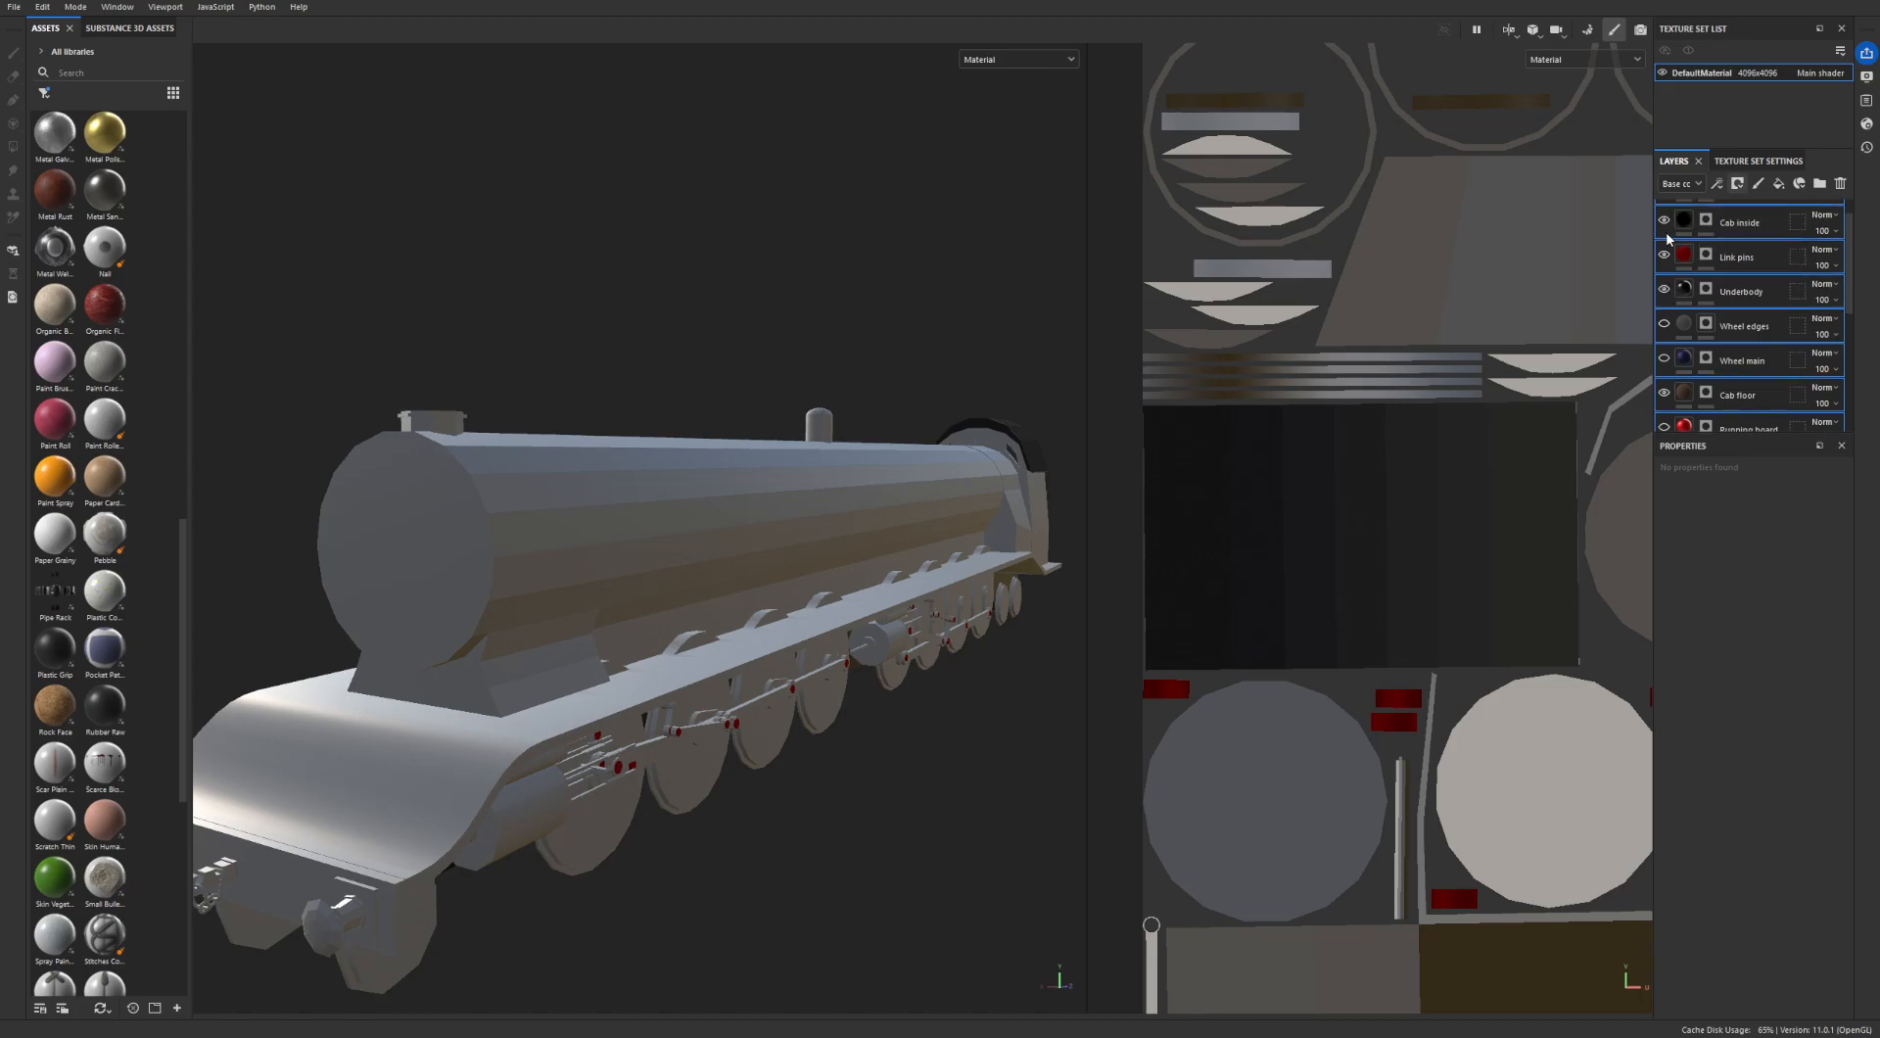
click(1663, 256)
scroll(1663, 257, up, 3)
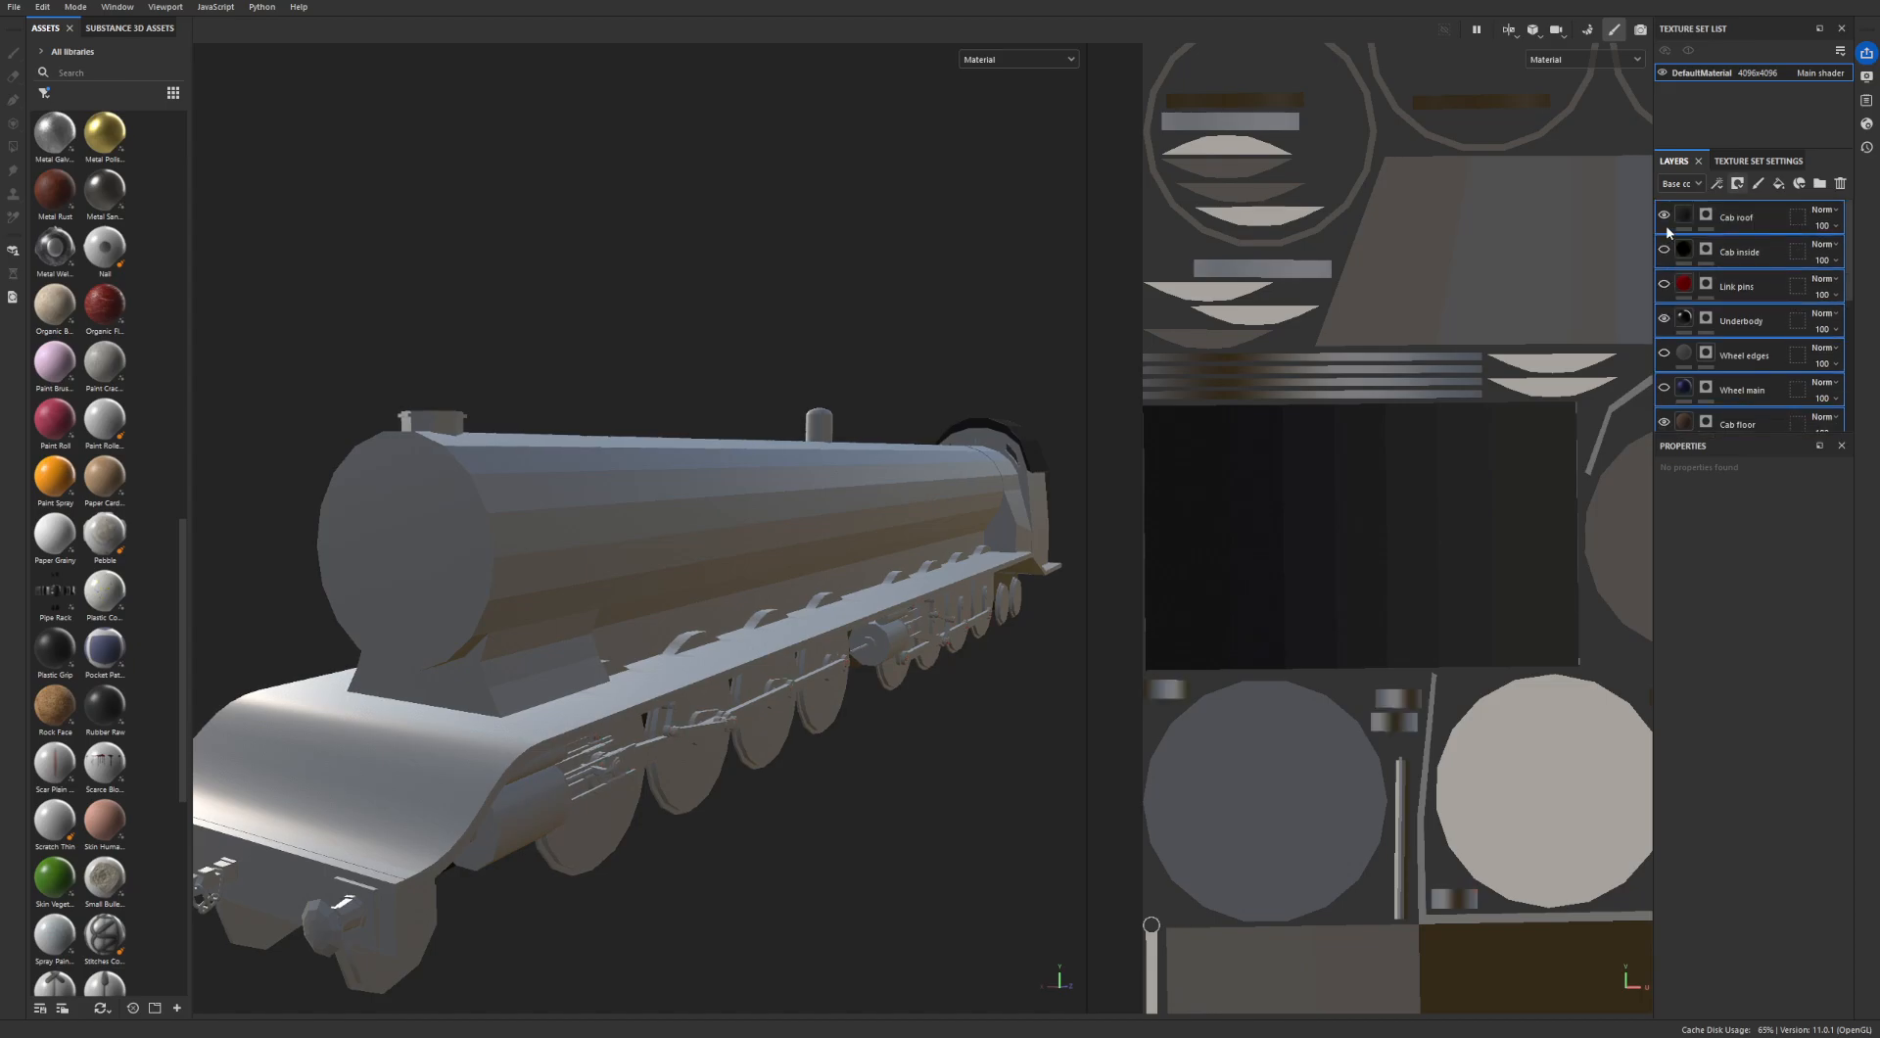
click(1664, 217)
scroll(1723, 294, down, 5)
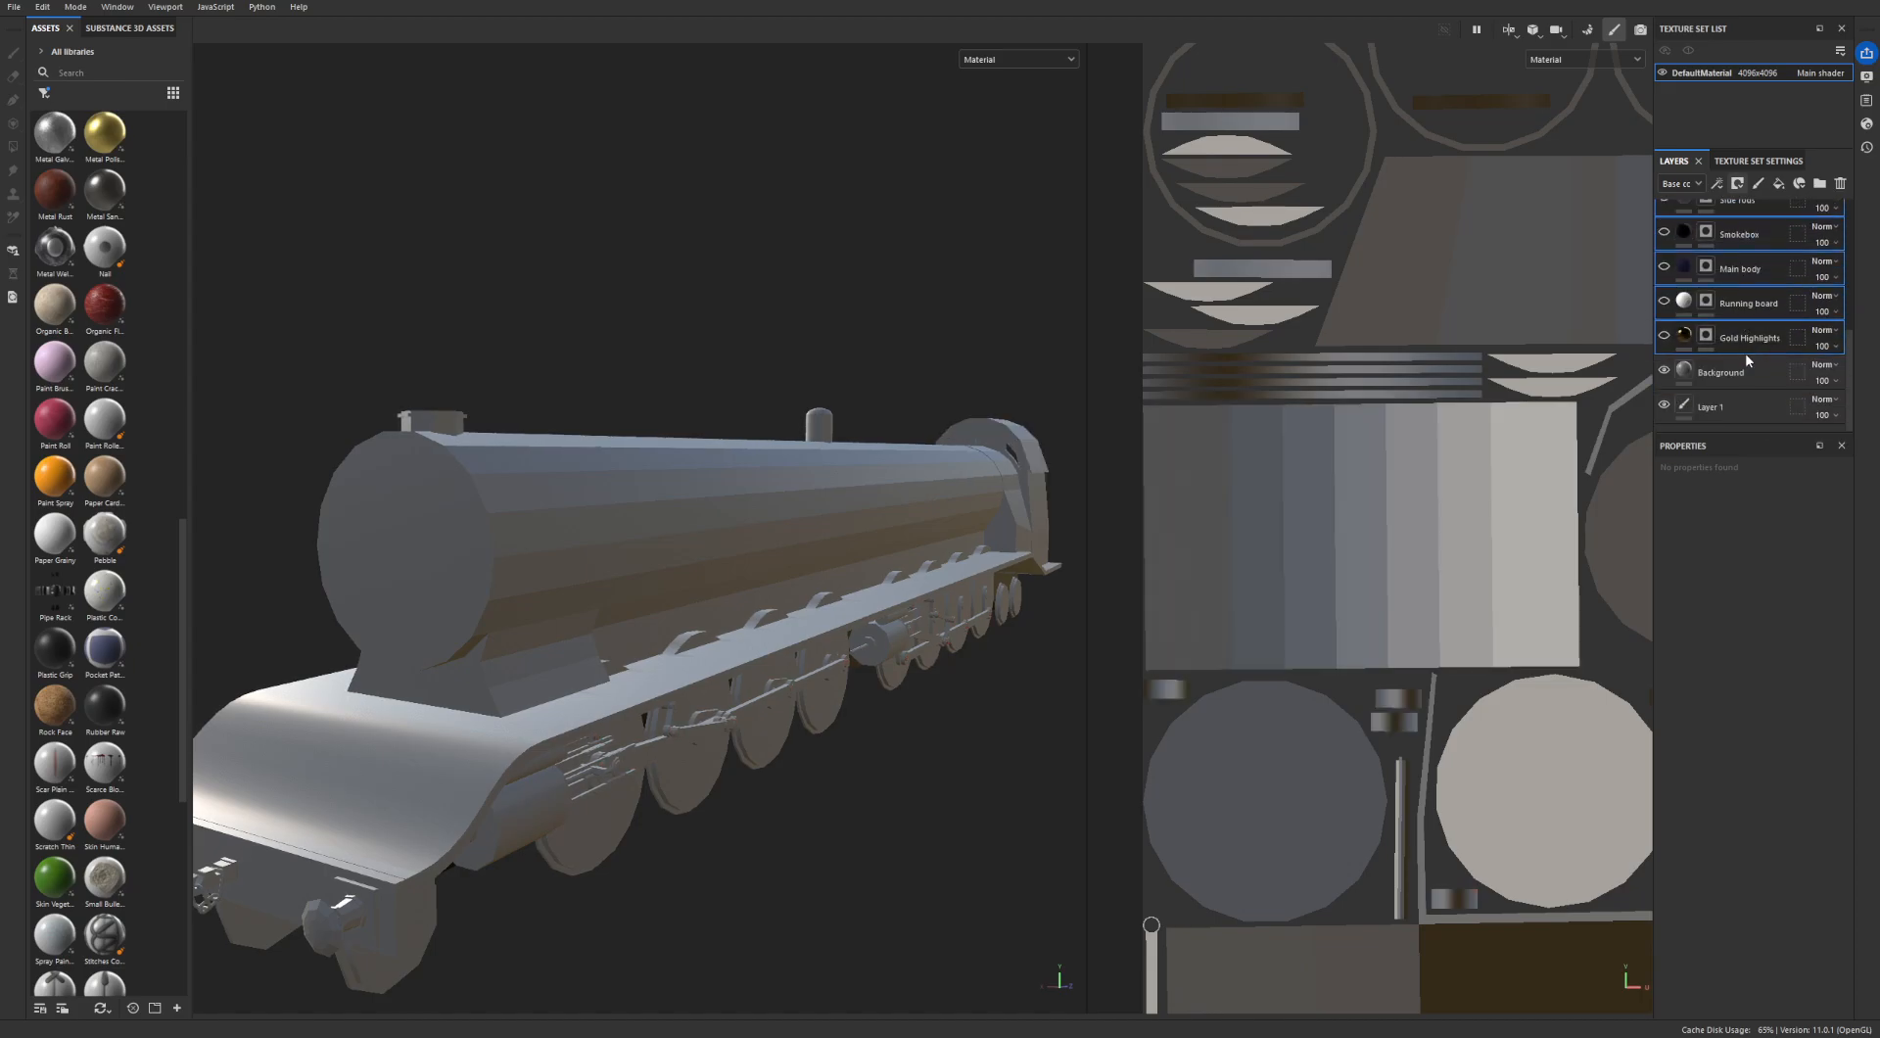
- Enable the metal and rough channels on the Background fill layer
click(1745, 380)
alt+drag(510, 587, 578, 529)
click(1760, 726)
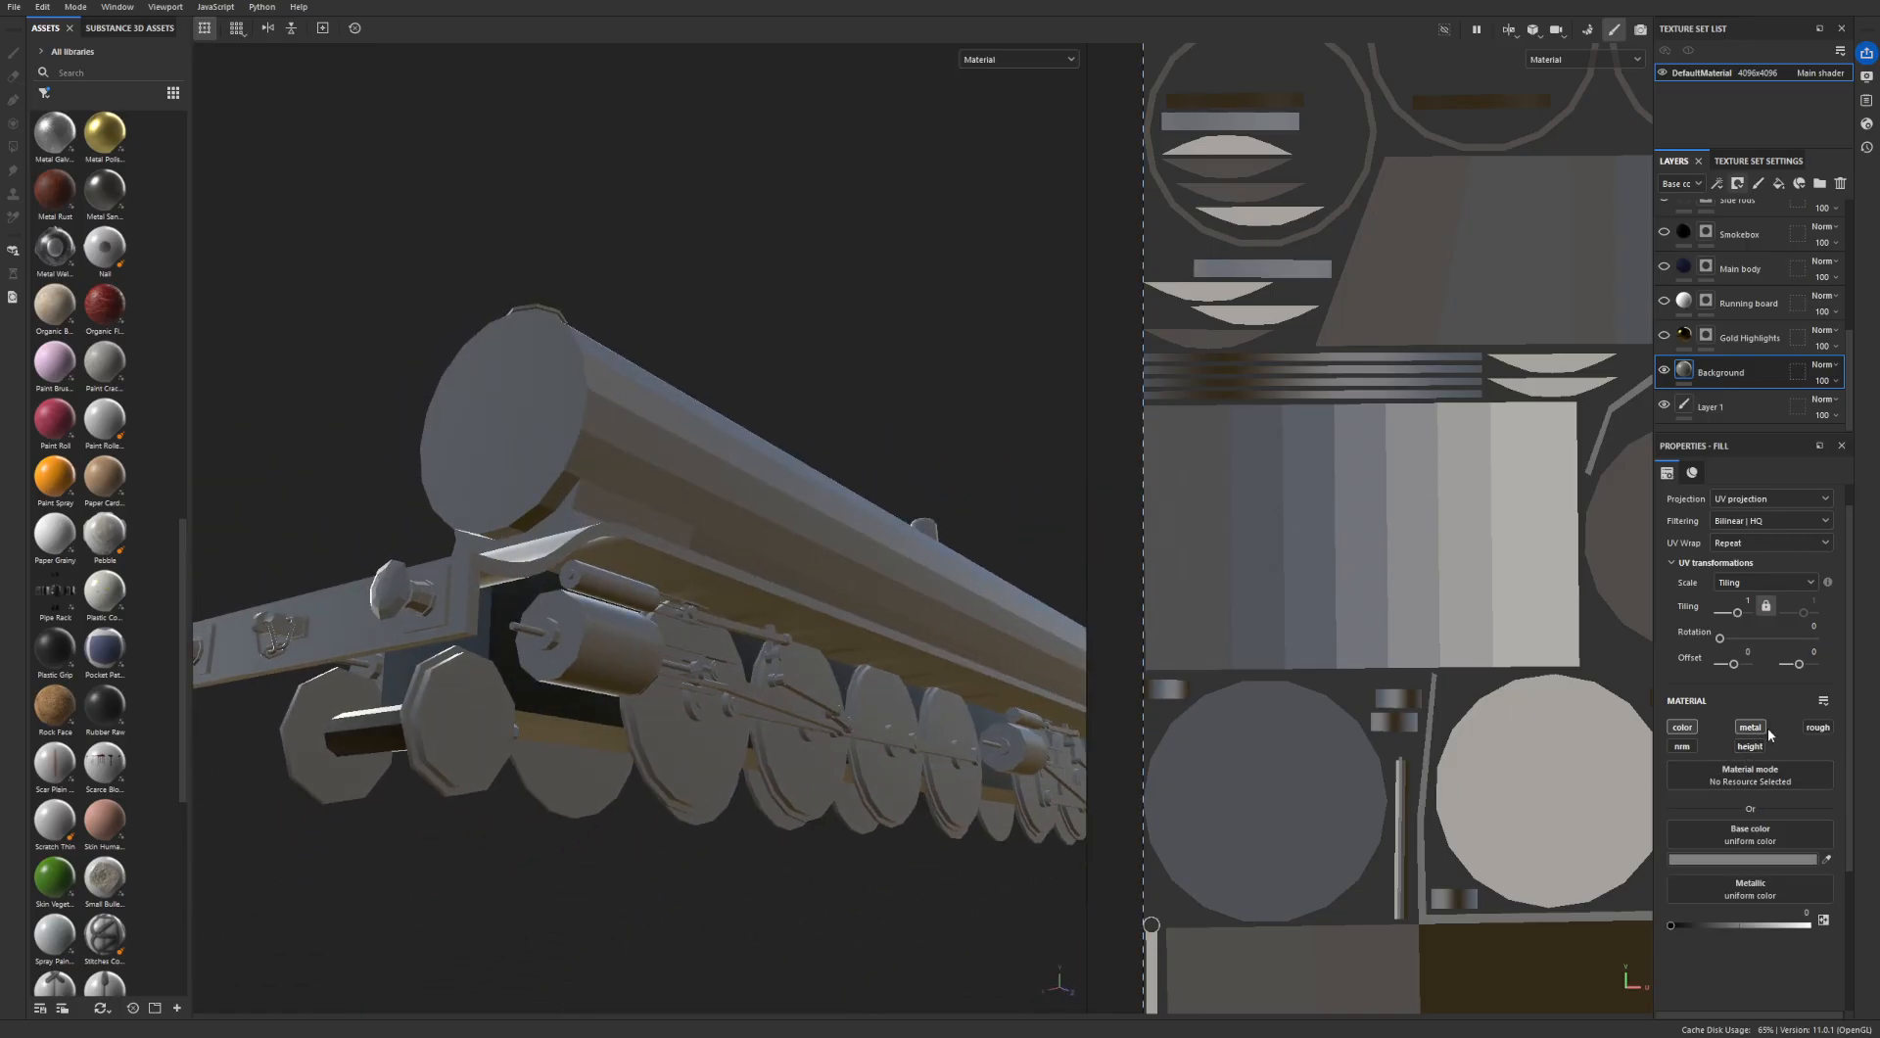
click(1817, 726)
alt+drag(661, 674, 619, 630)
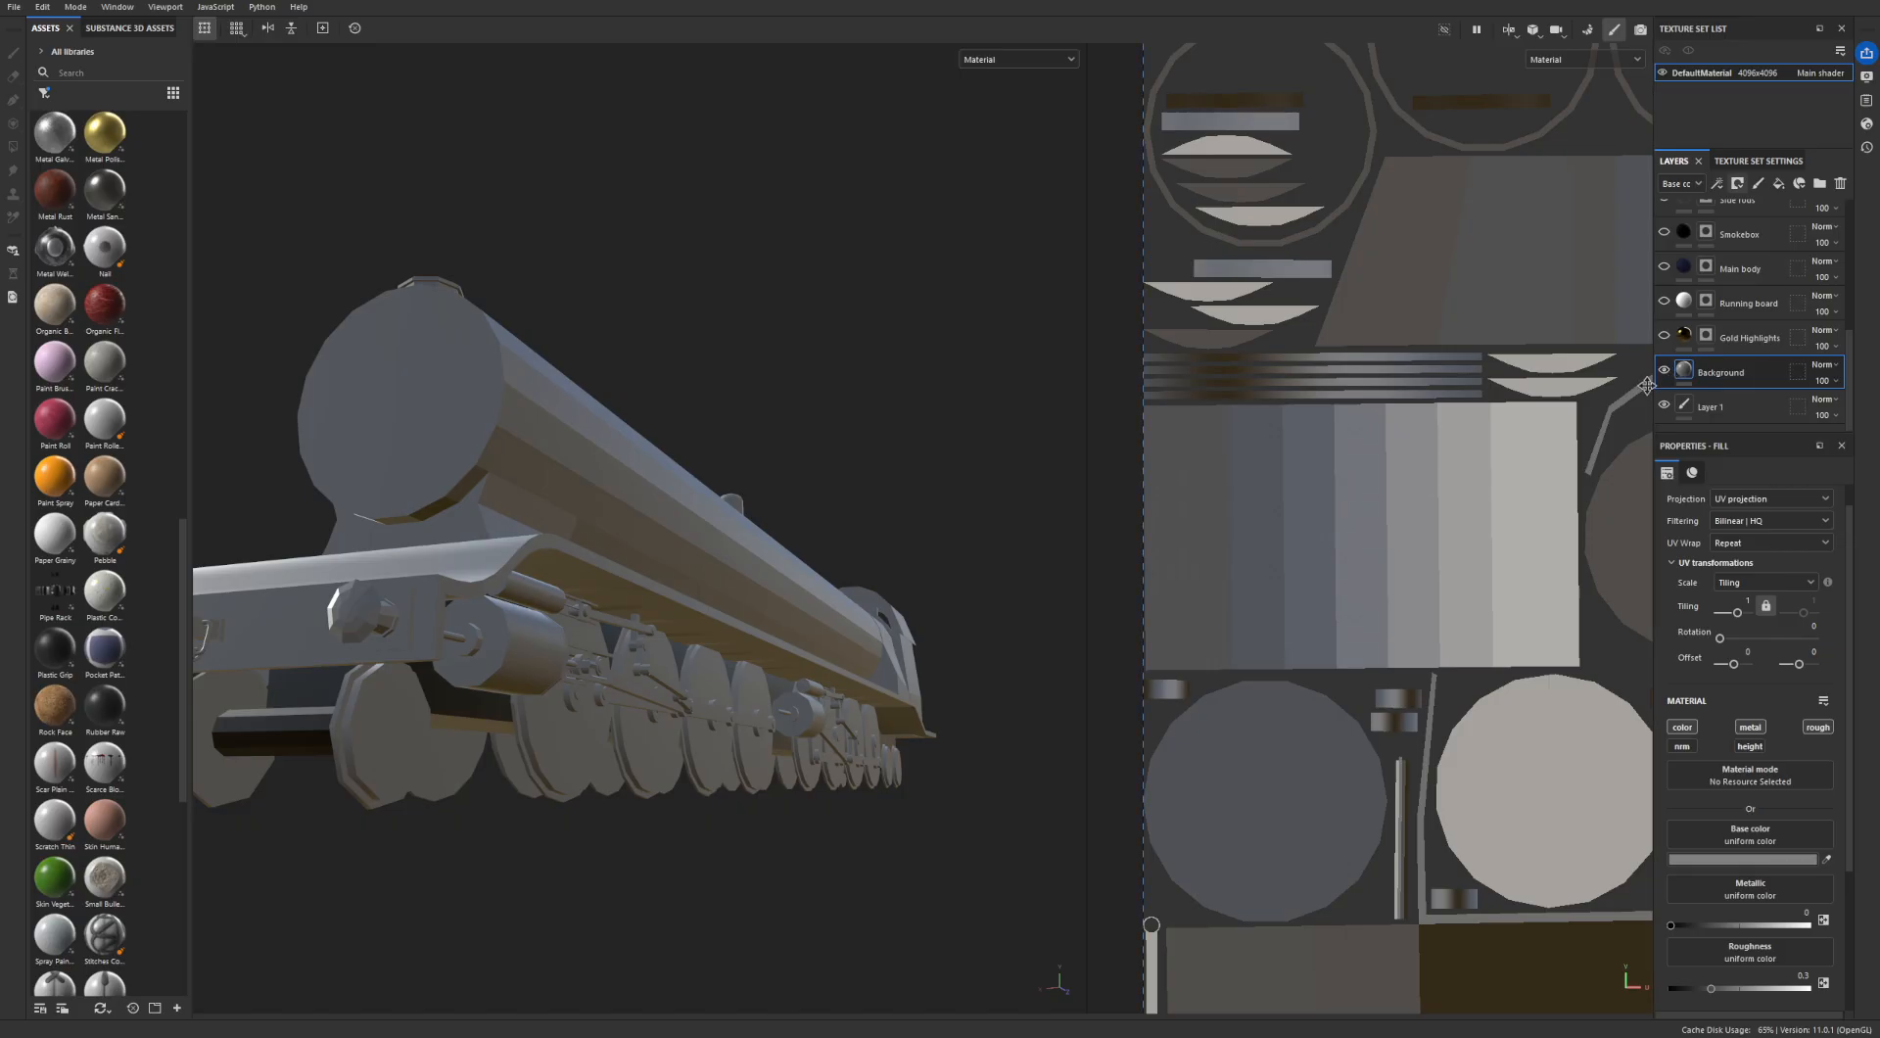
- Show the Gold Highlights, Running board, Main body and Smokebox layers again
click(1663, 337)
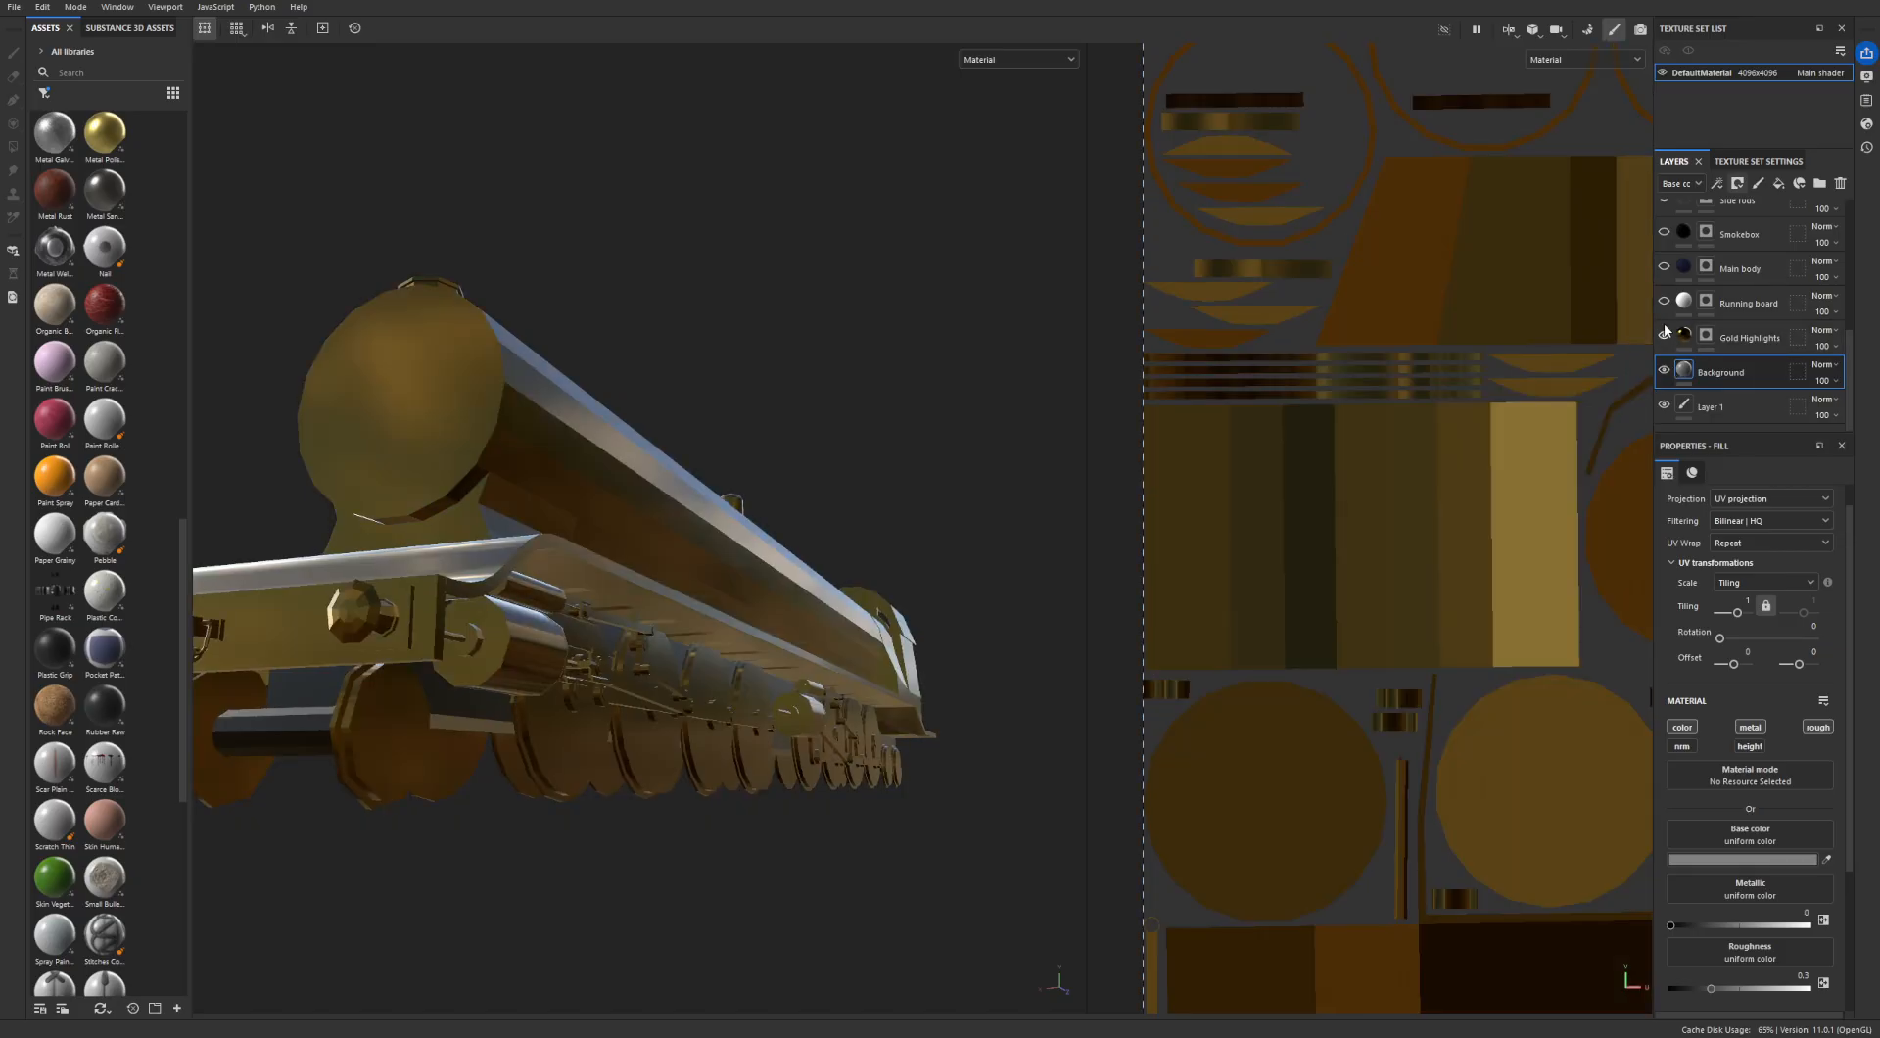
click(1664, 302)
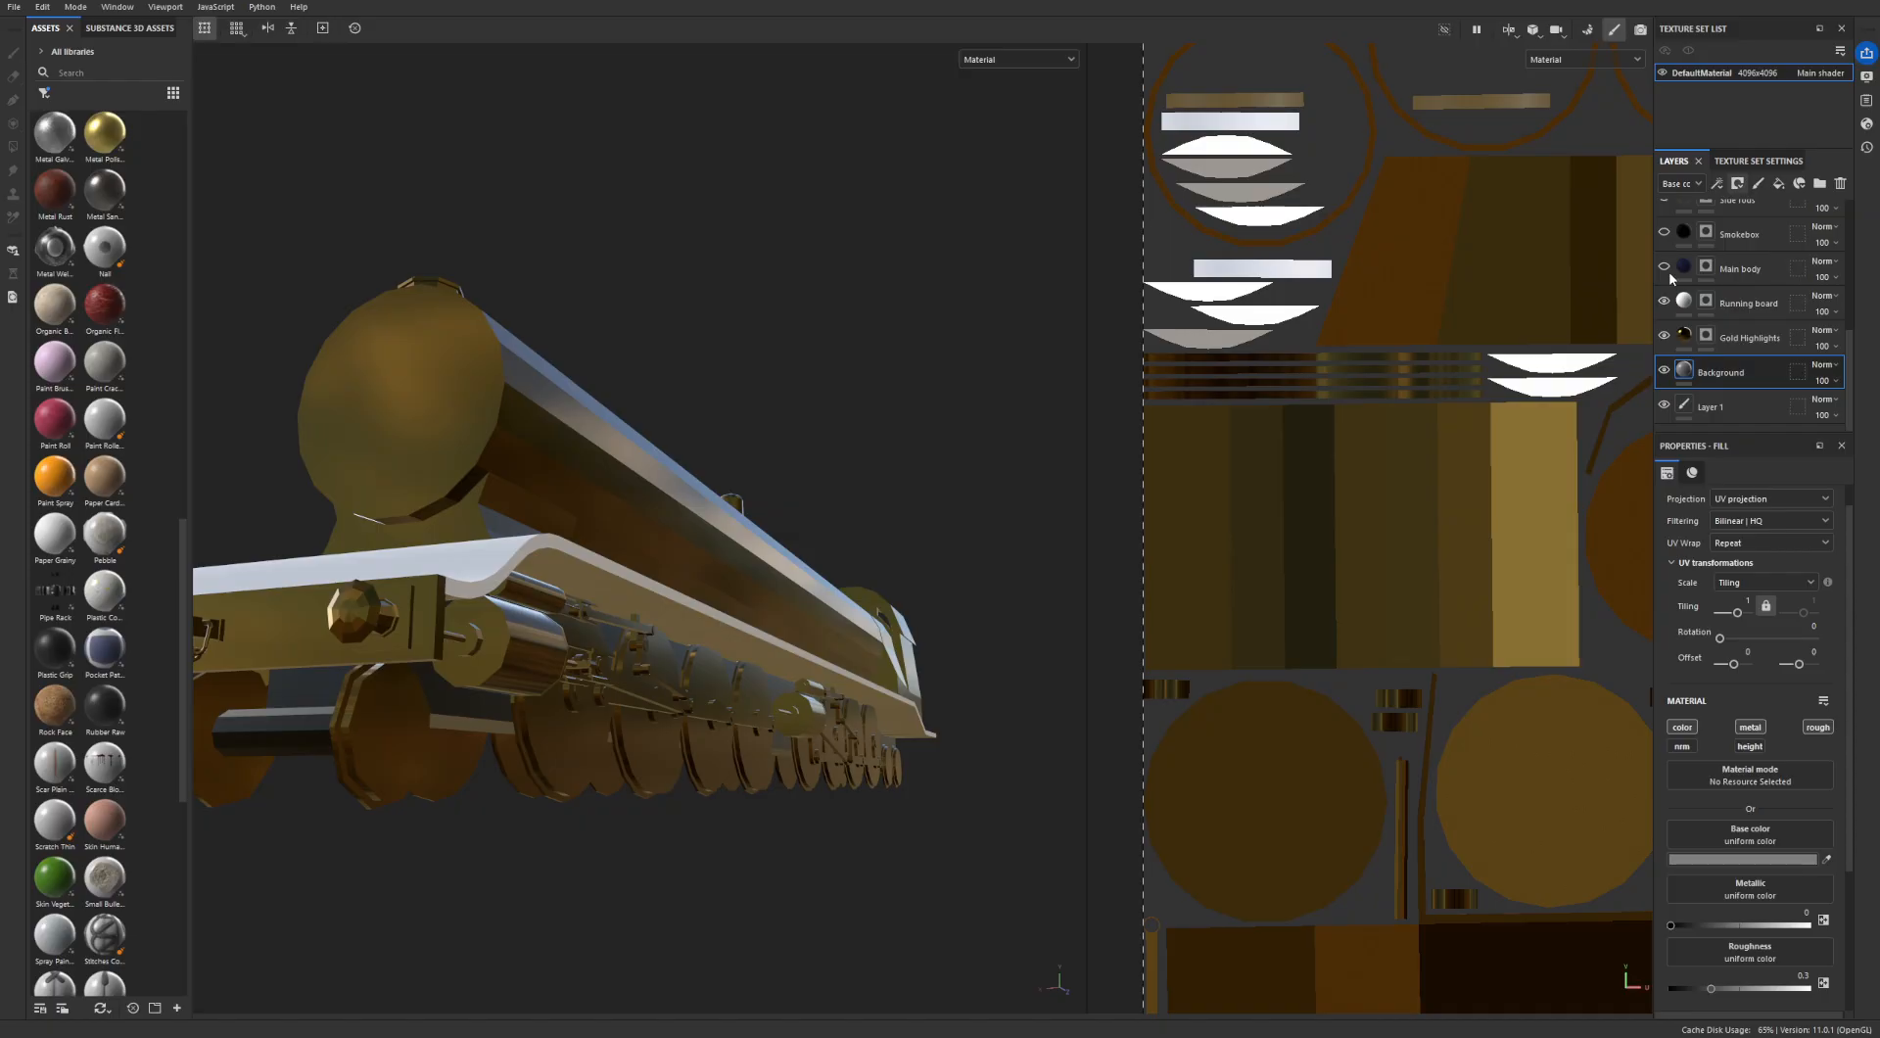
click(1665, 268)
scroll(1667, 274, up, 2)
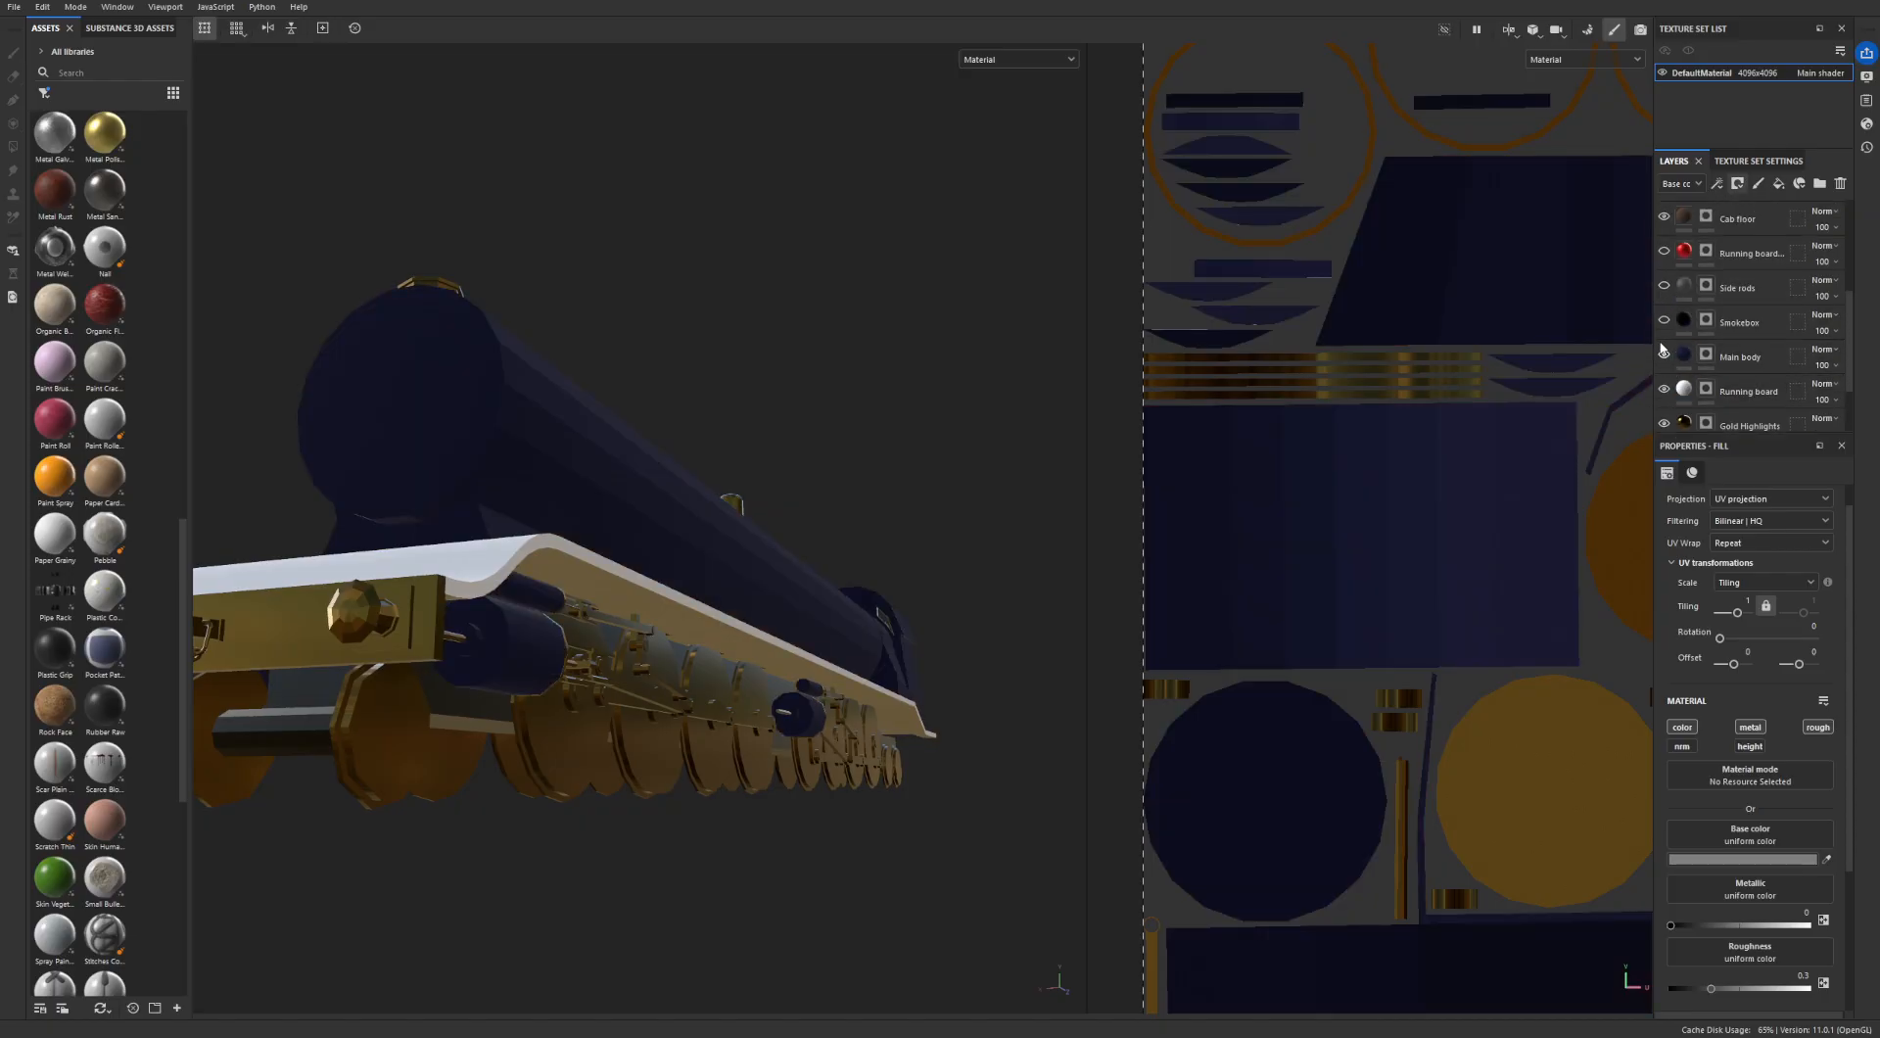
click(1664, 322)
- Show the Side rods, red running board, Wheel main and Wheel edges layers again
scroll(1671, 353, up, 1)
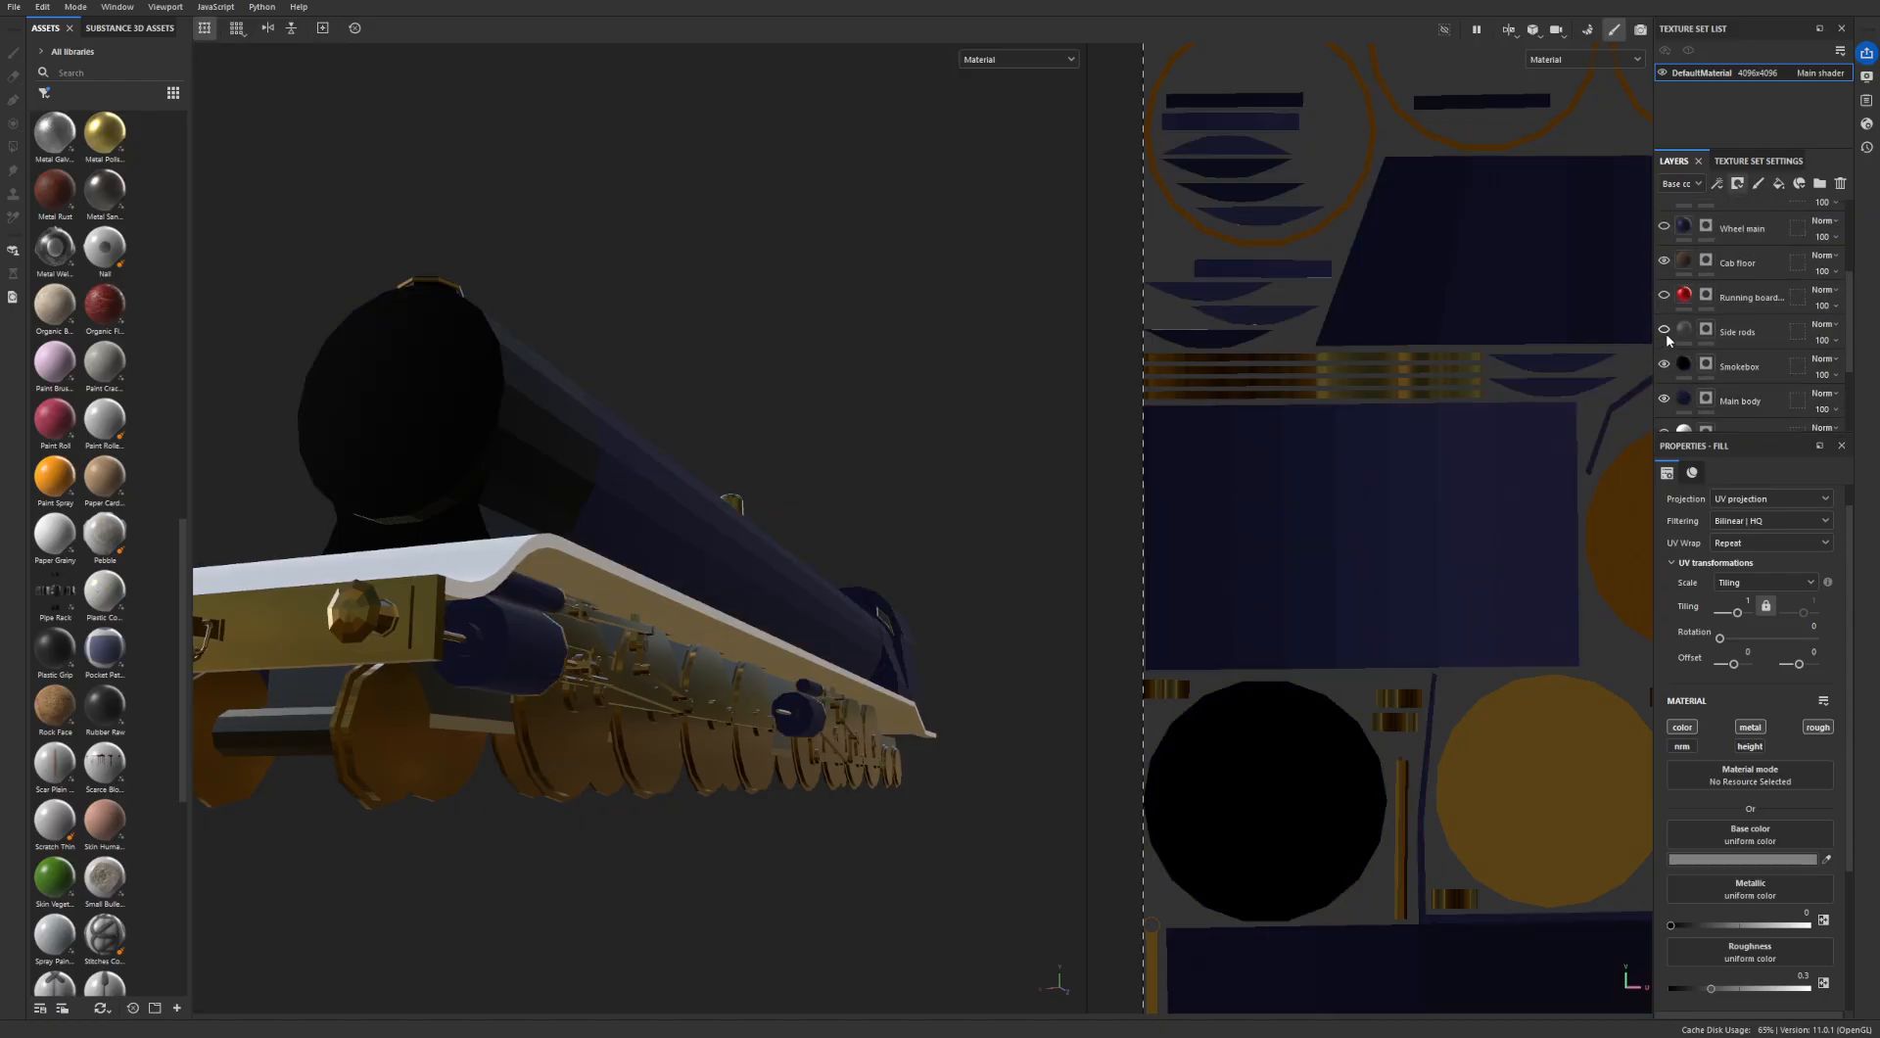
click(1665, 331)
scroll(1666, 339, up, 1)
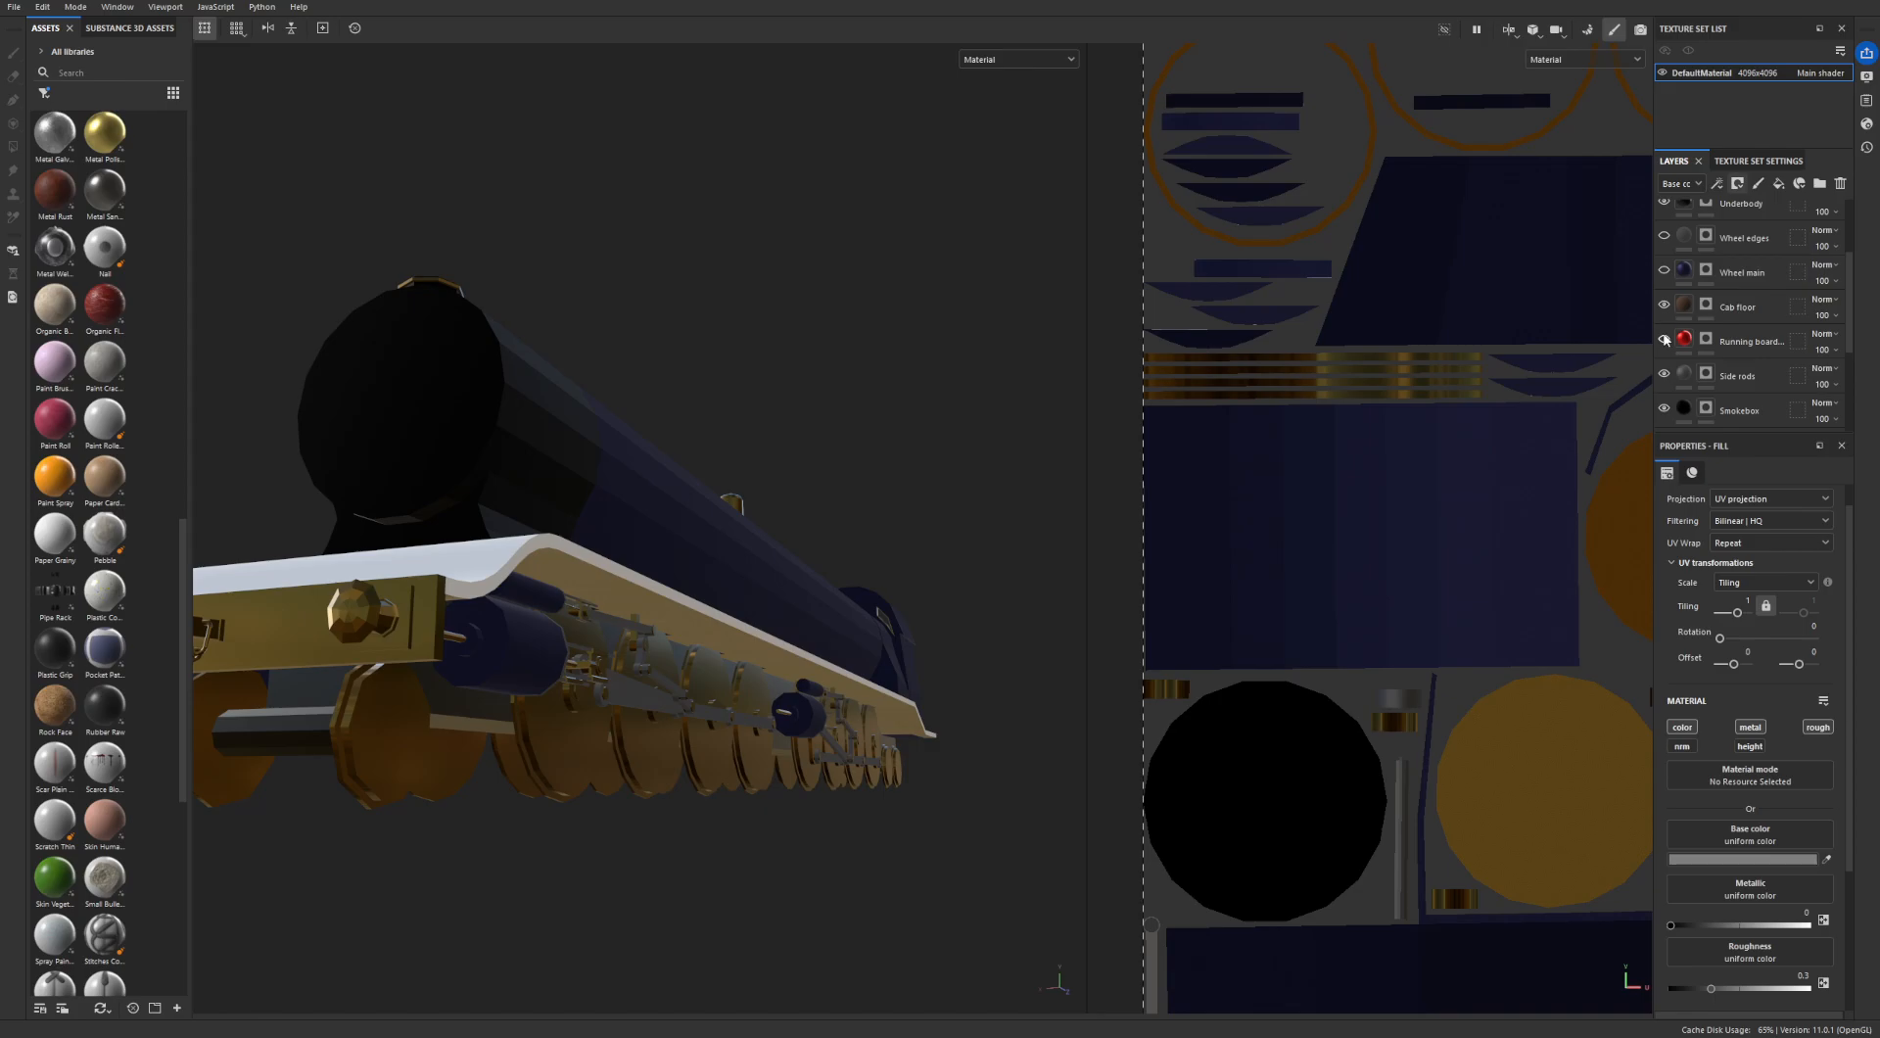
click(1664, 339)
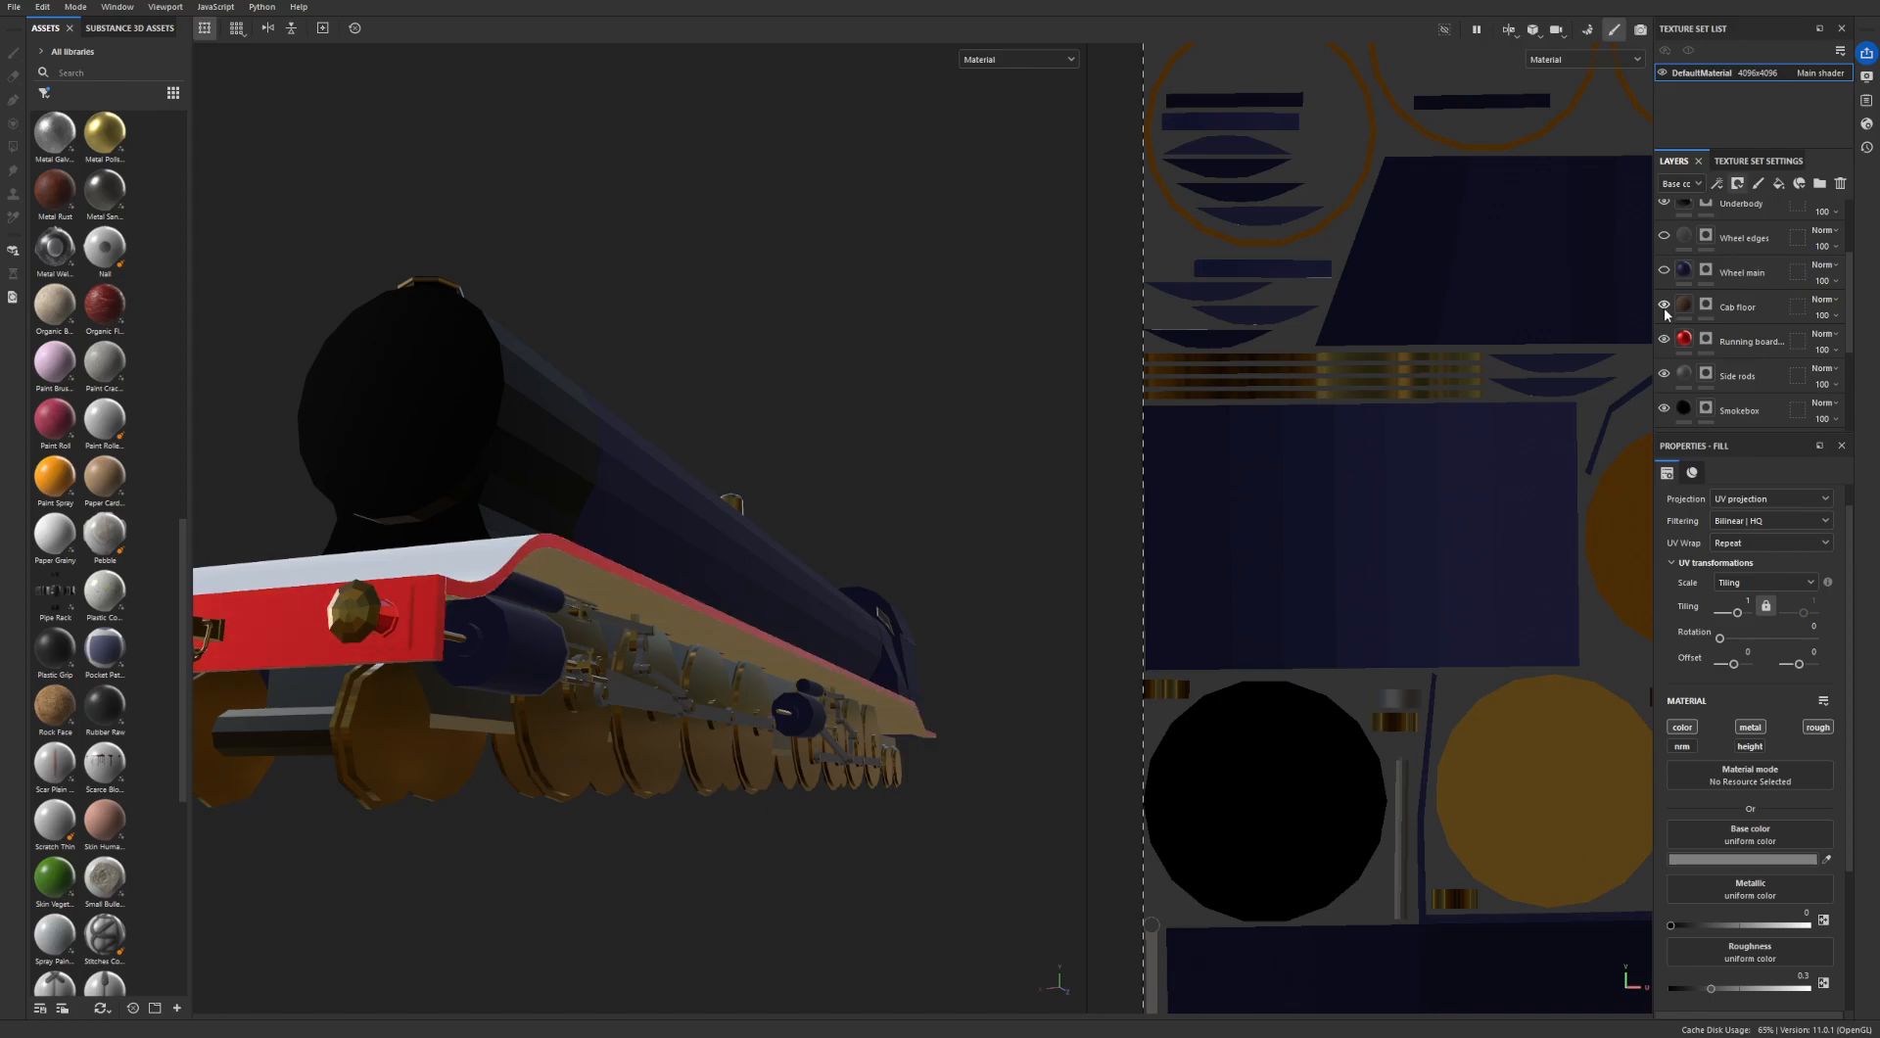
scroll(1665, 313, up, 1)
click(1663, 315)
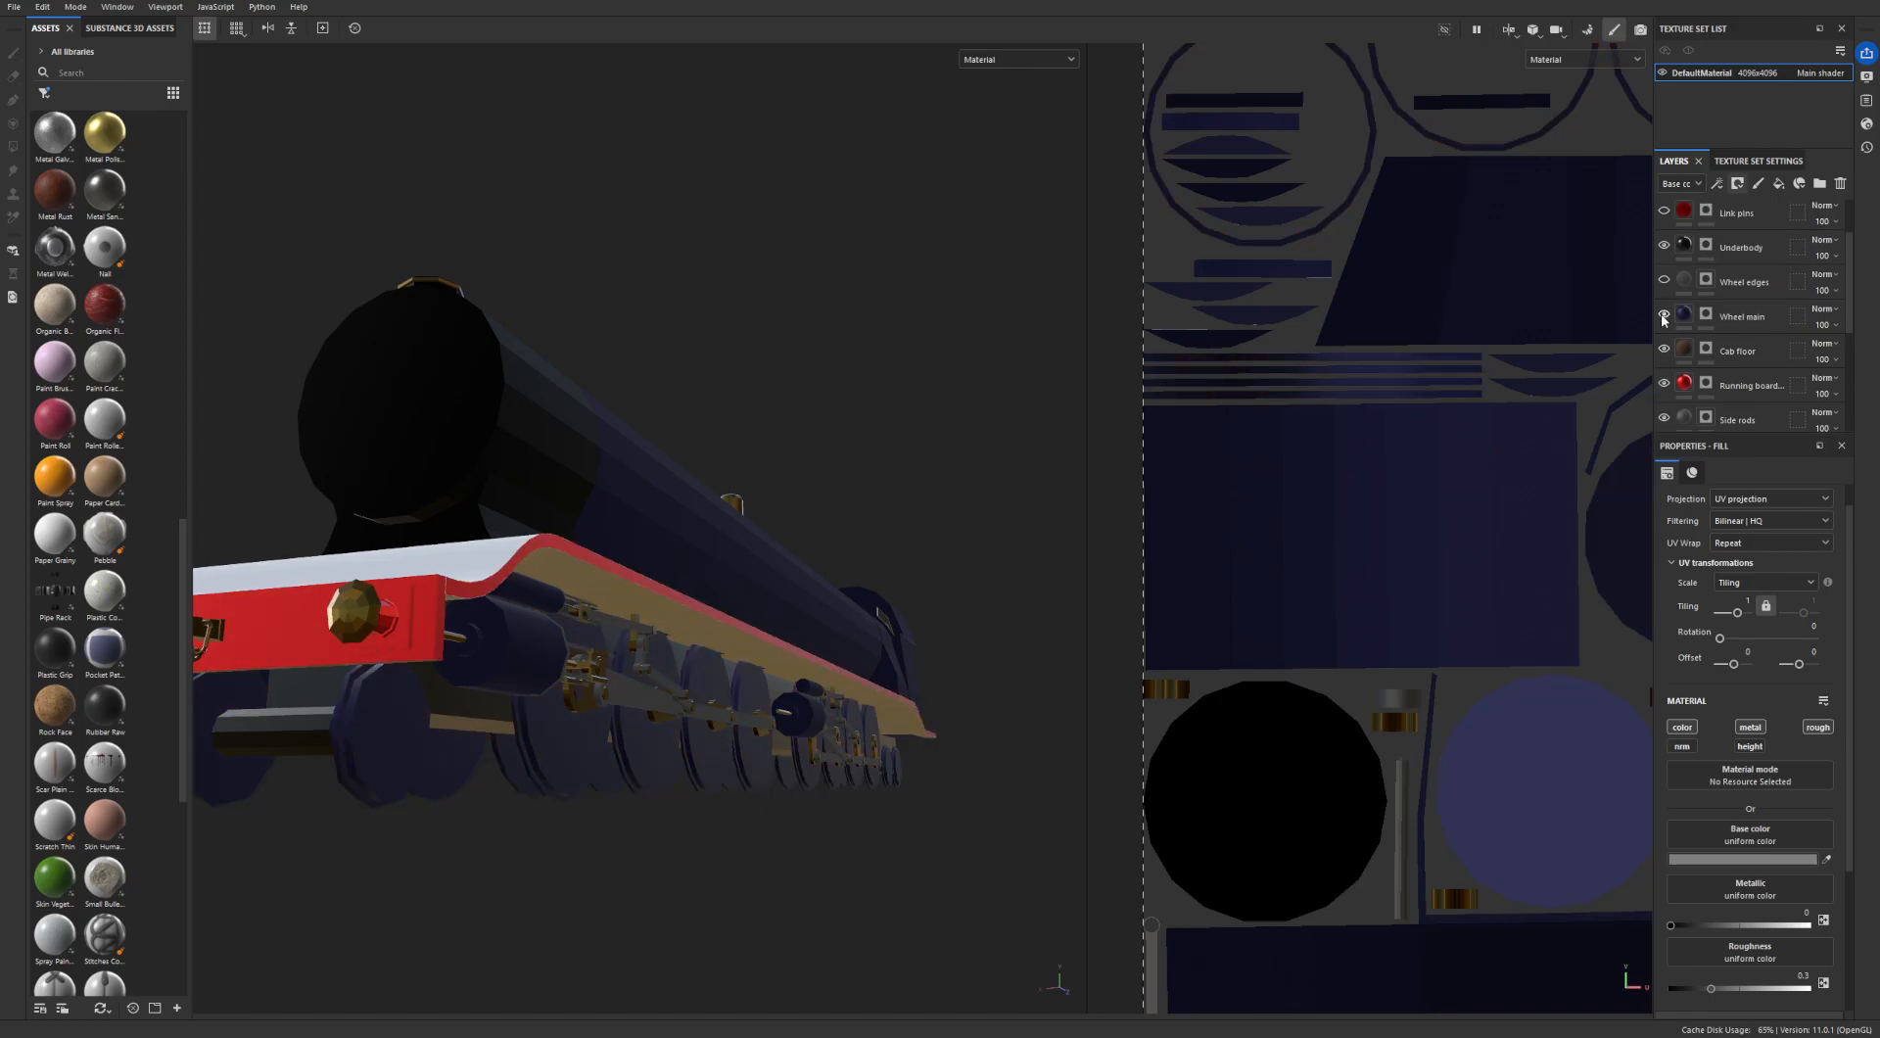
scroll(1662, 318, up, 1)
click(1663, 323)
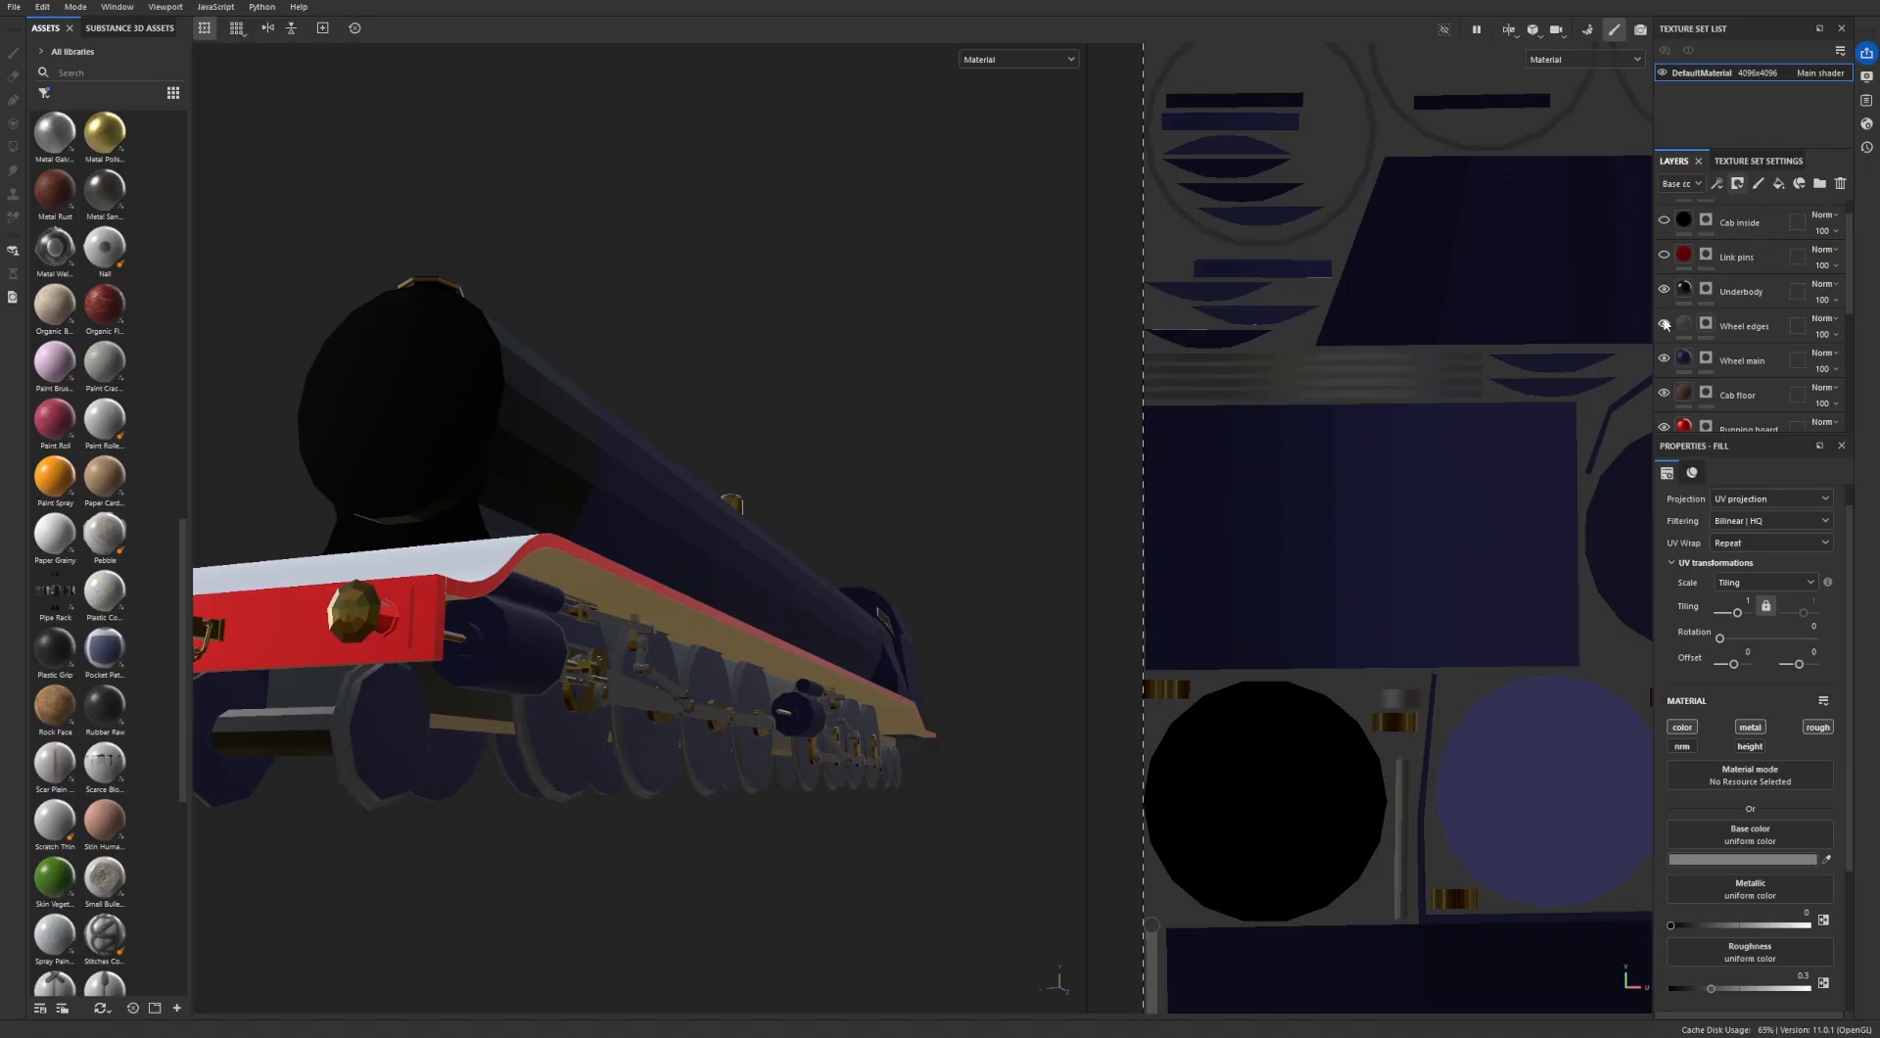
- Show the Link pins, Cab inside and Cab roof layers again
scroll(1663, 314, up, 1)
click(1663, 285)
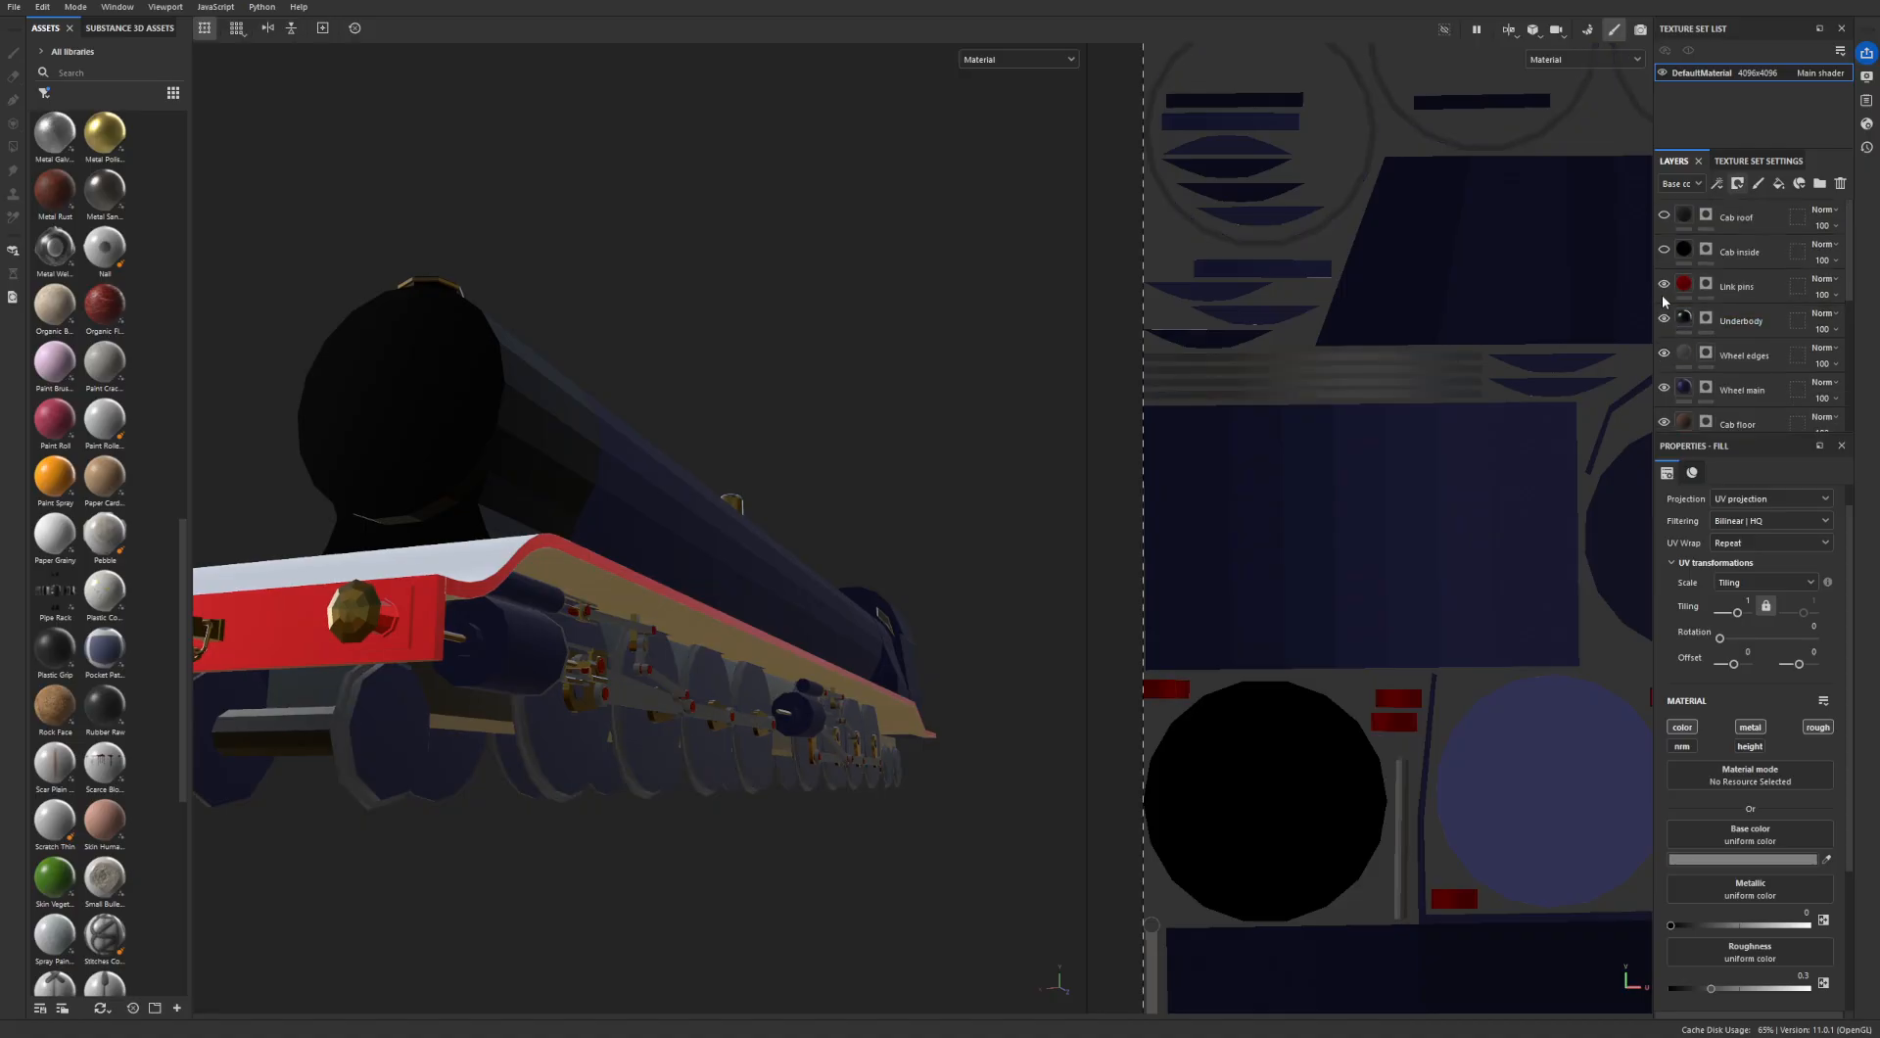
click(1662, 252)
click(1663, 216)
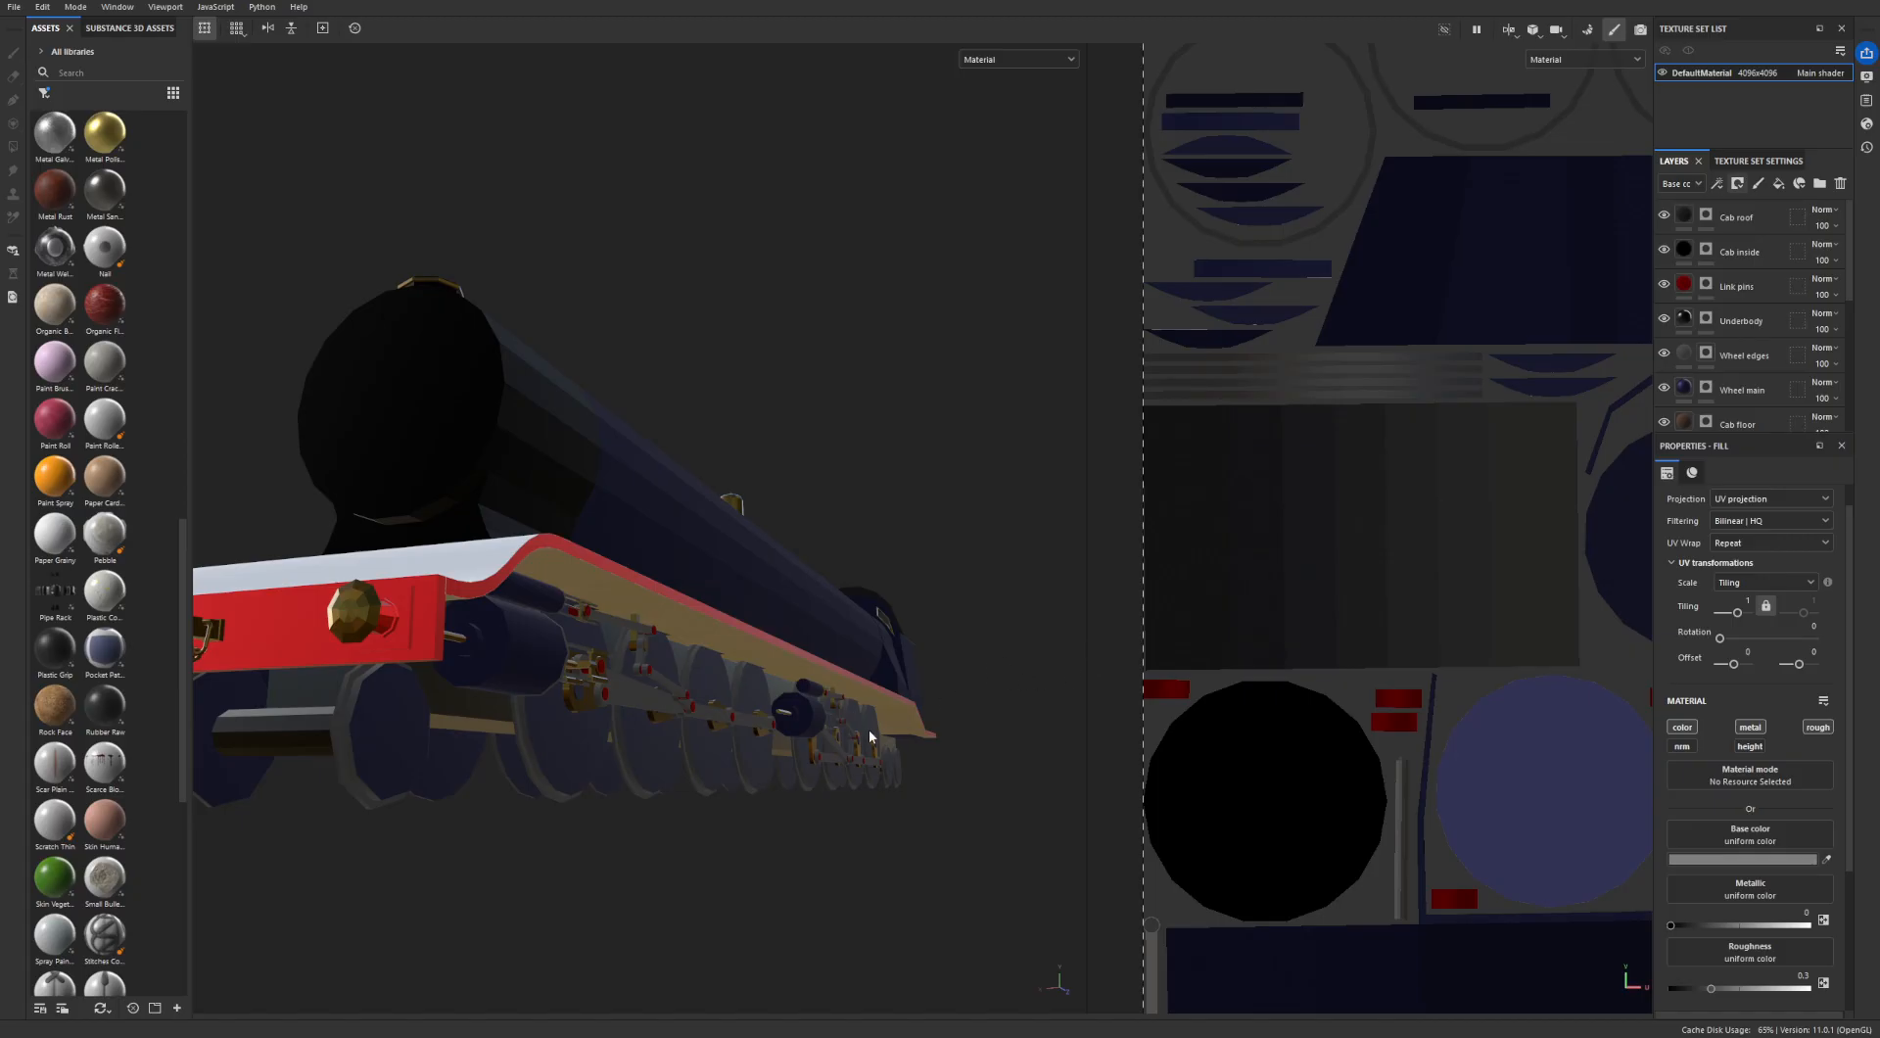
- Examine the textured locomotive from all sides, including the cab interior, the side rods and the front buffers
alt+drag(809, 719, 673, 615)
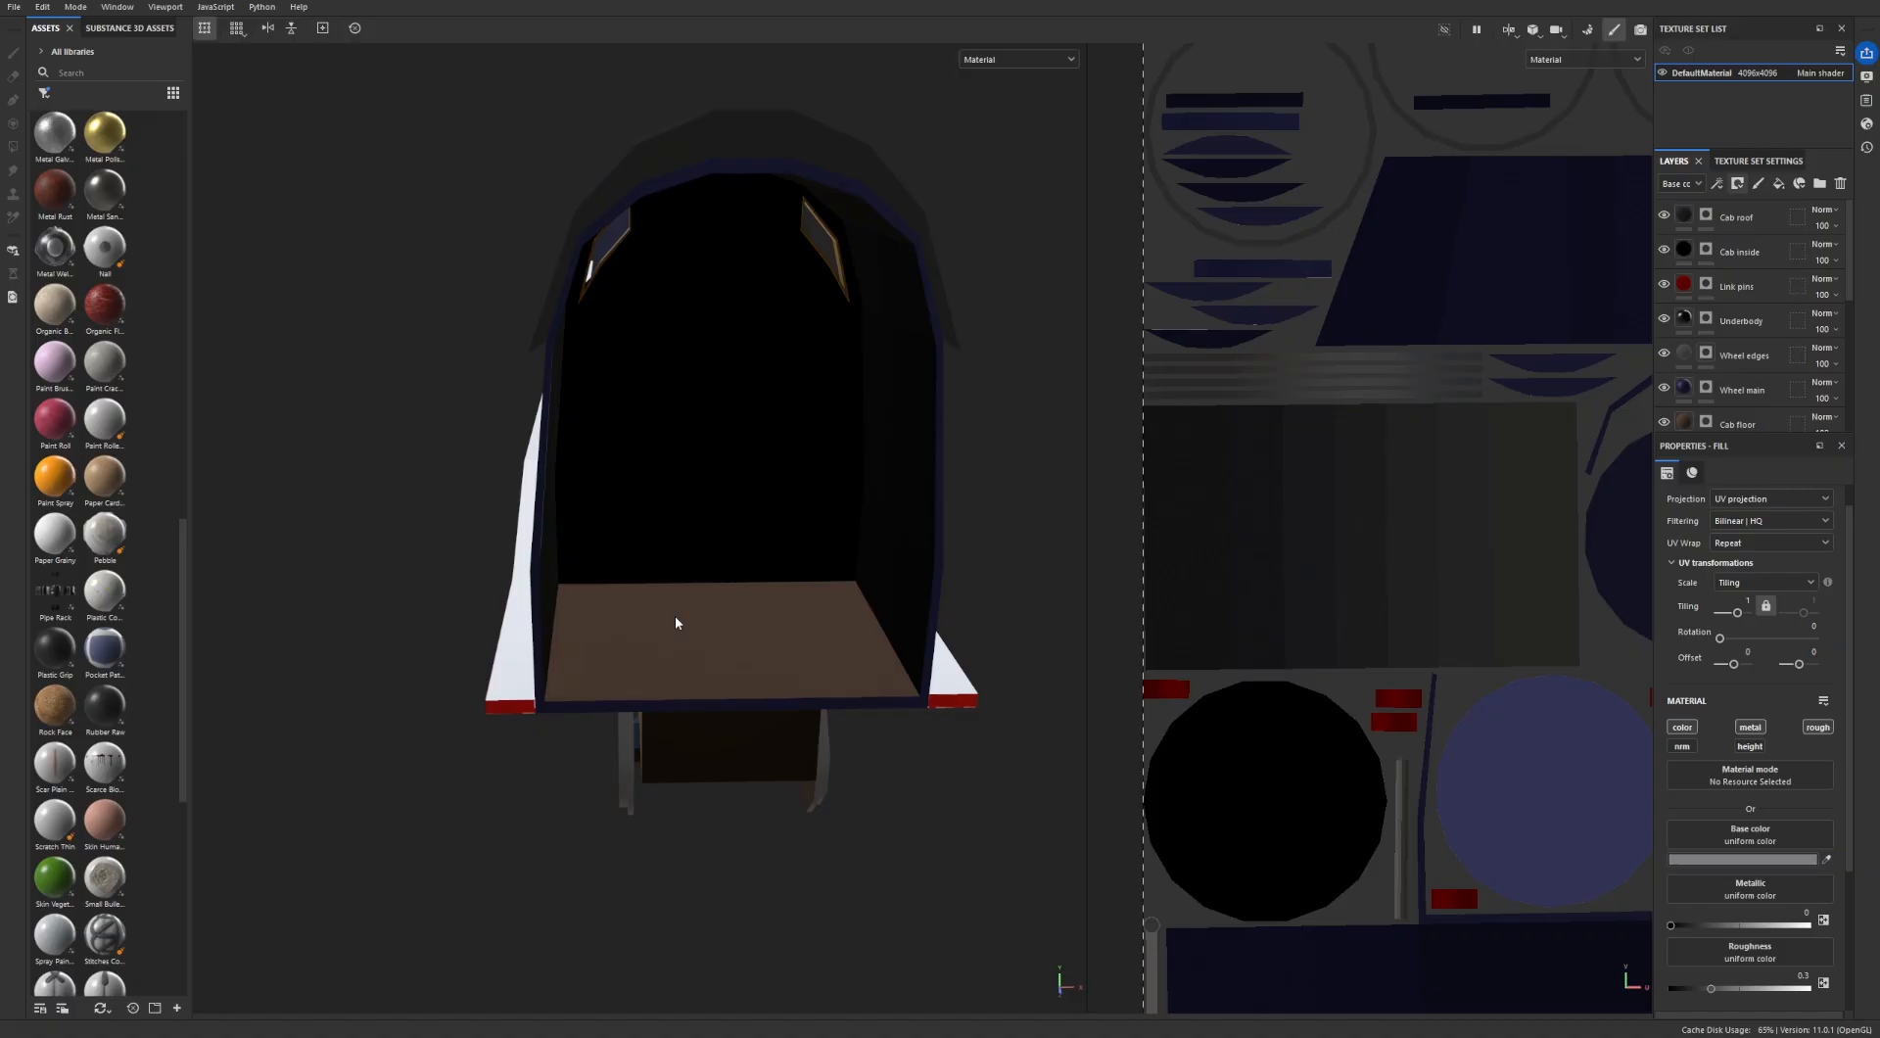
alt+drag(674, 621, 860, 707)
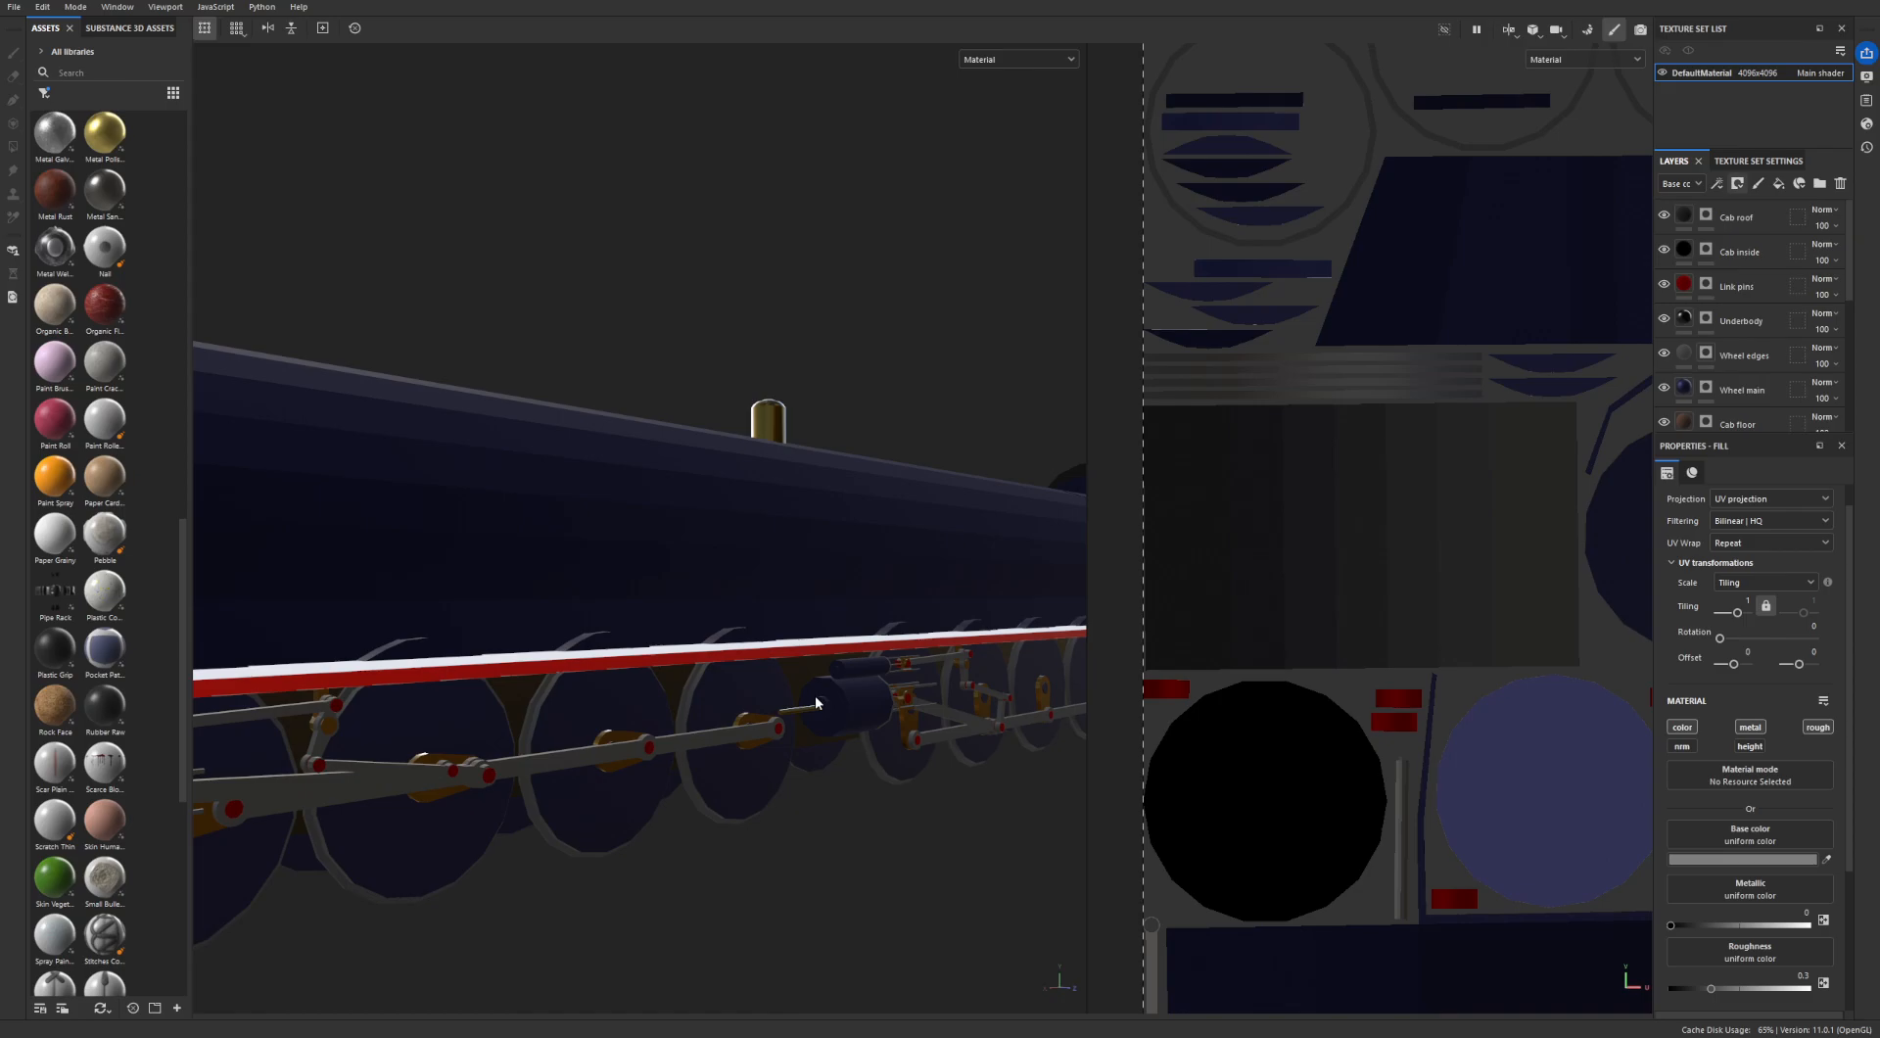
alt+drag(816, 702, 741, 798)
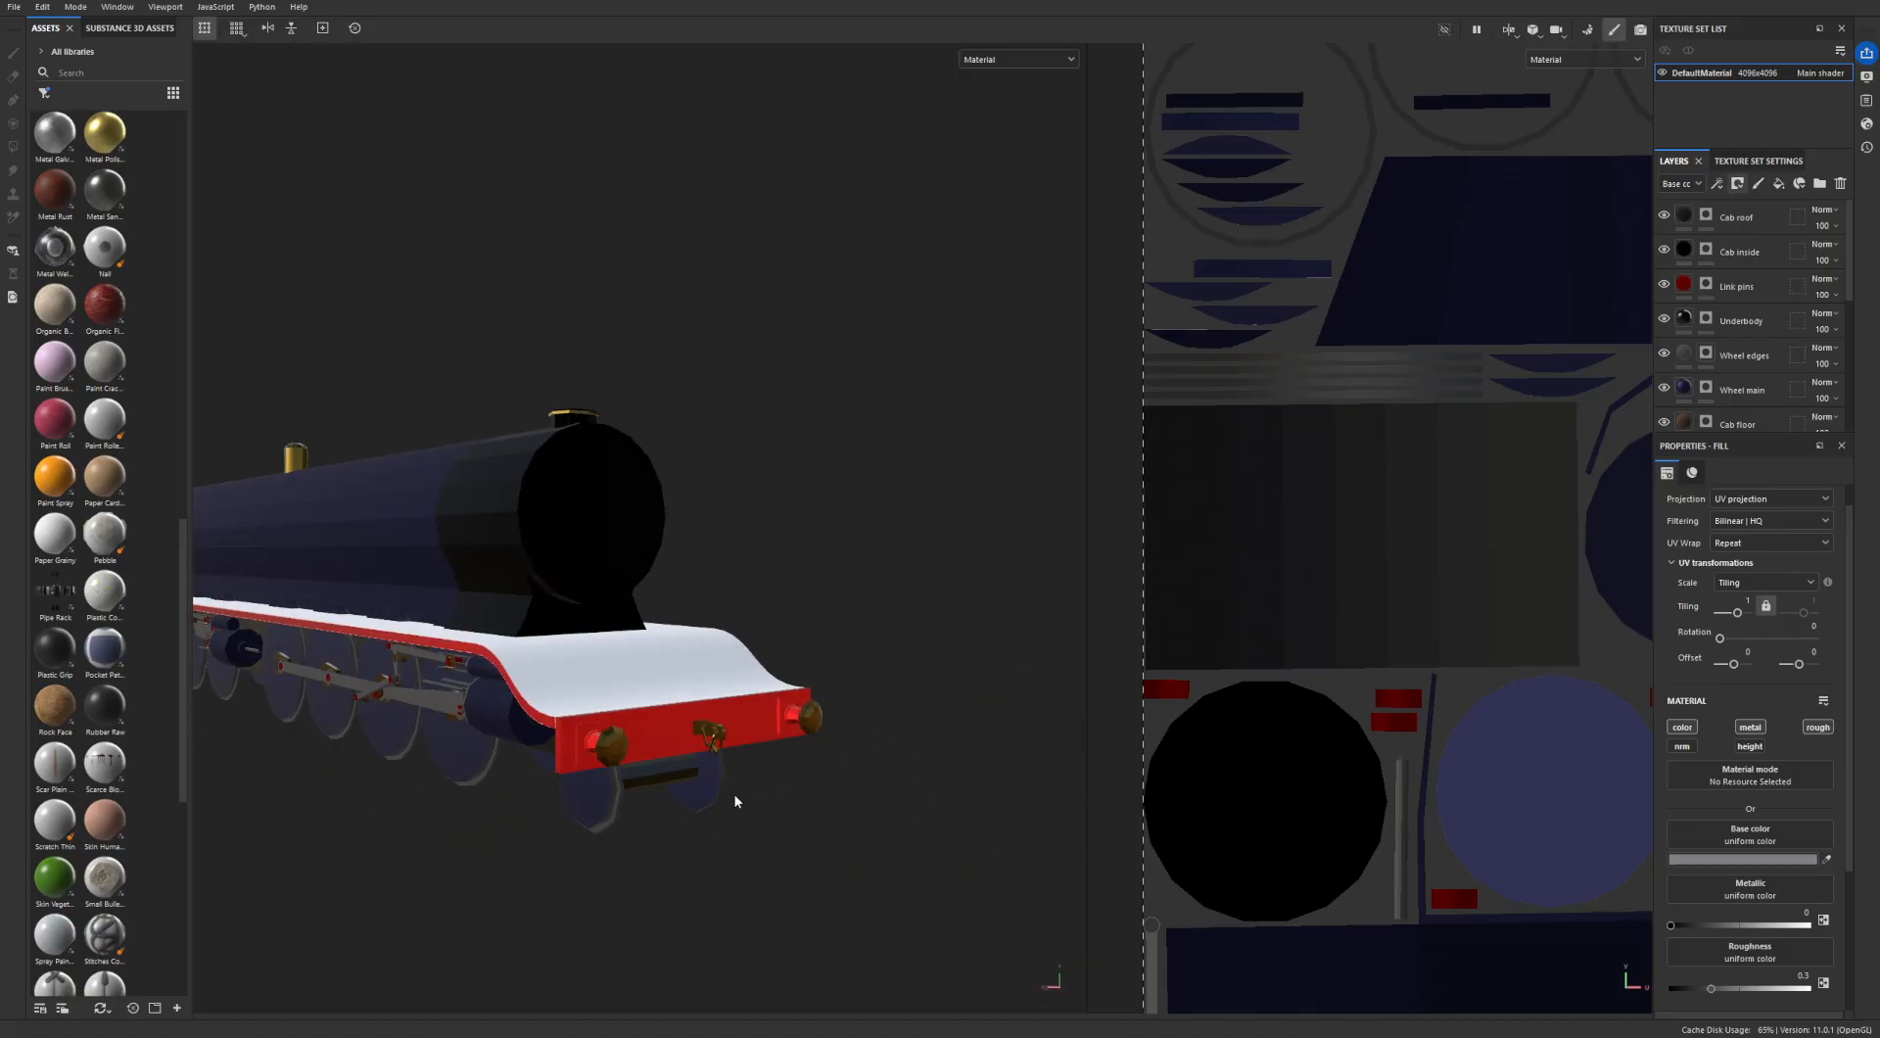
scroll(736, 801, up, 10)
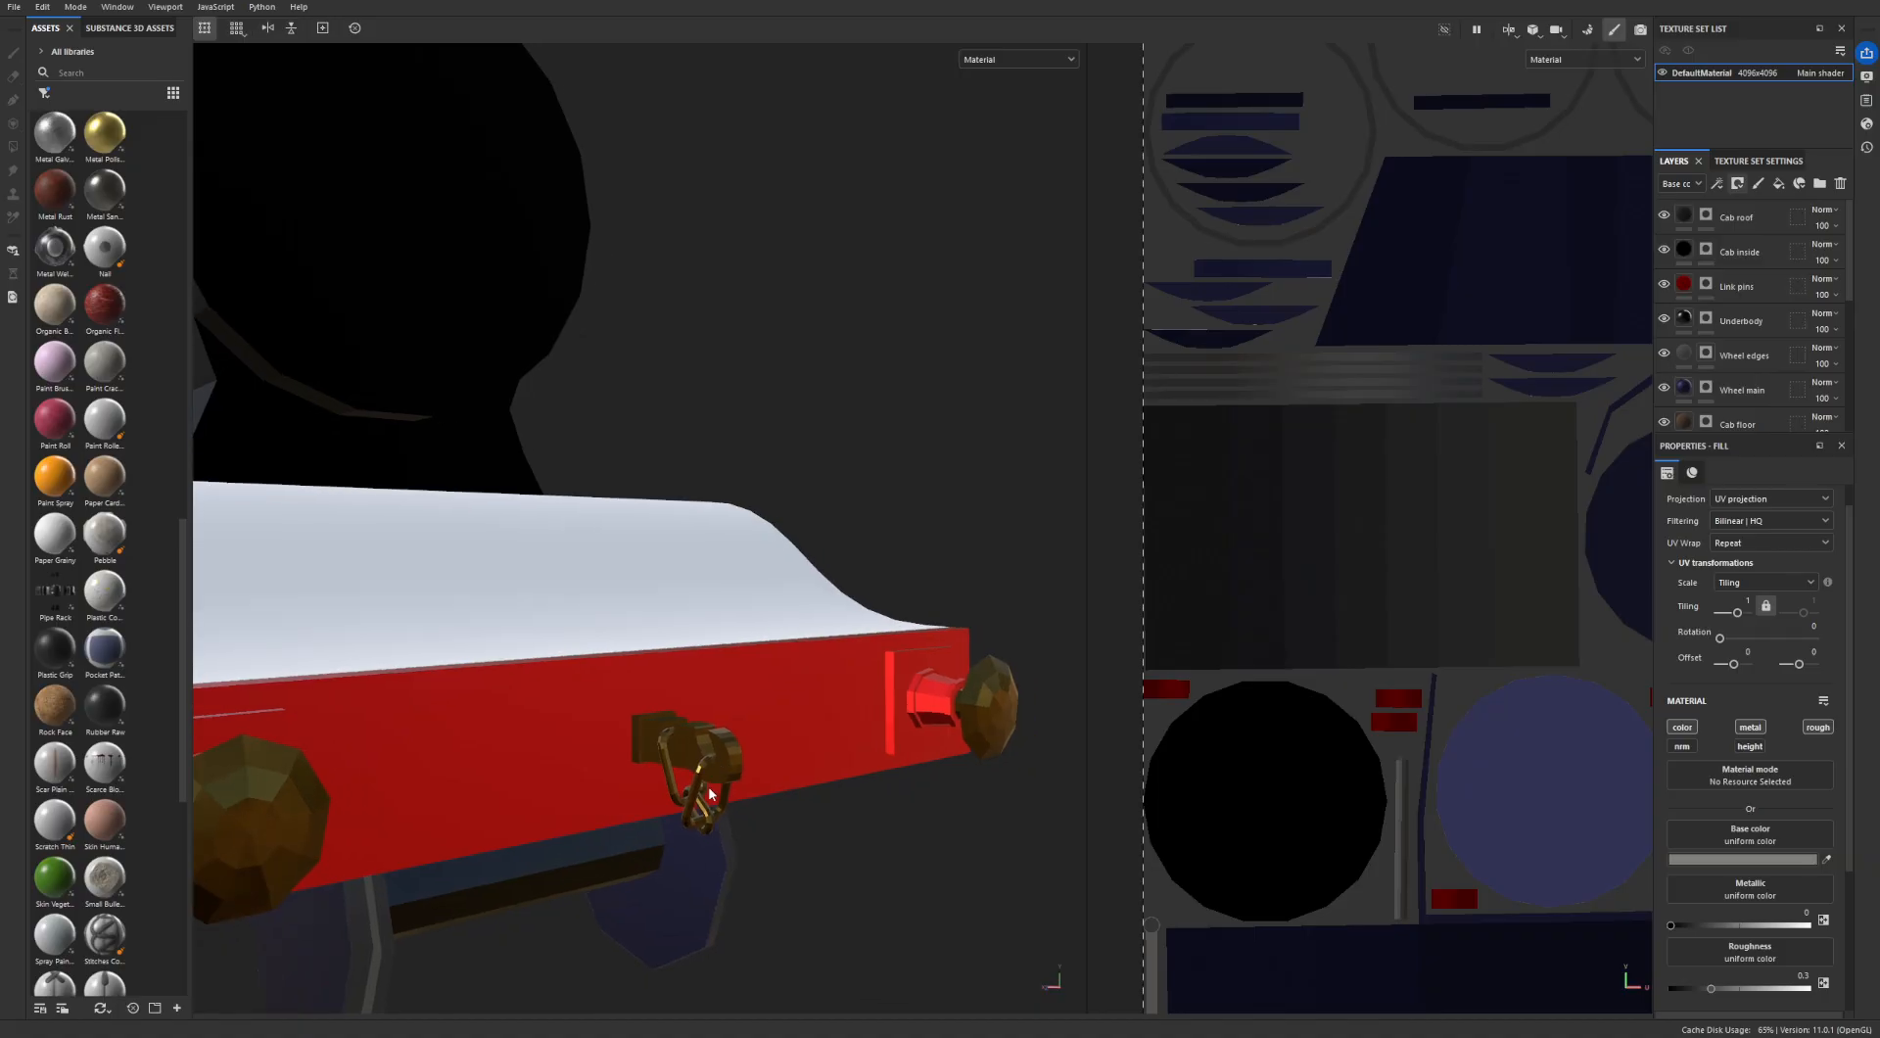
scroll(698, 767, down, 10)
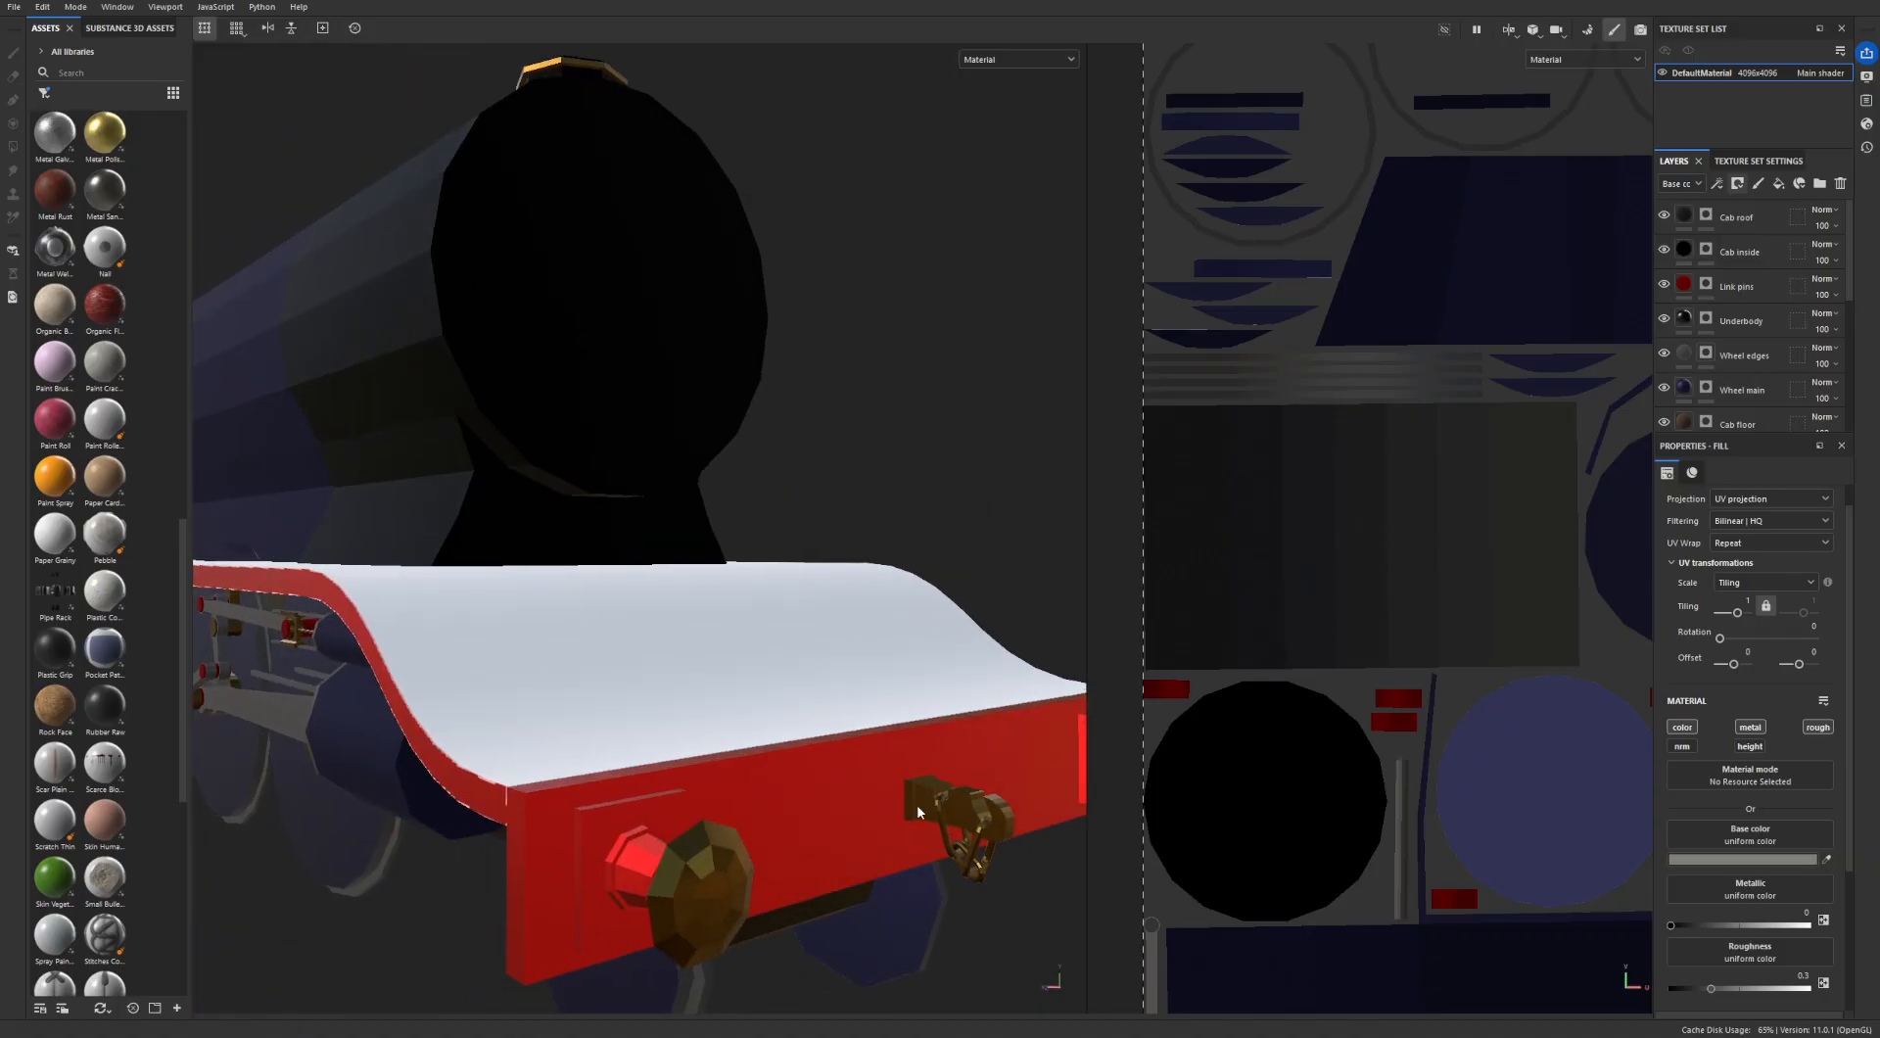
alt+drag(955, 809, 992, 825)
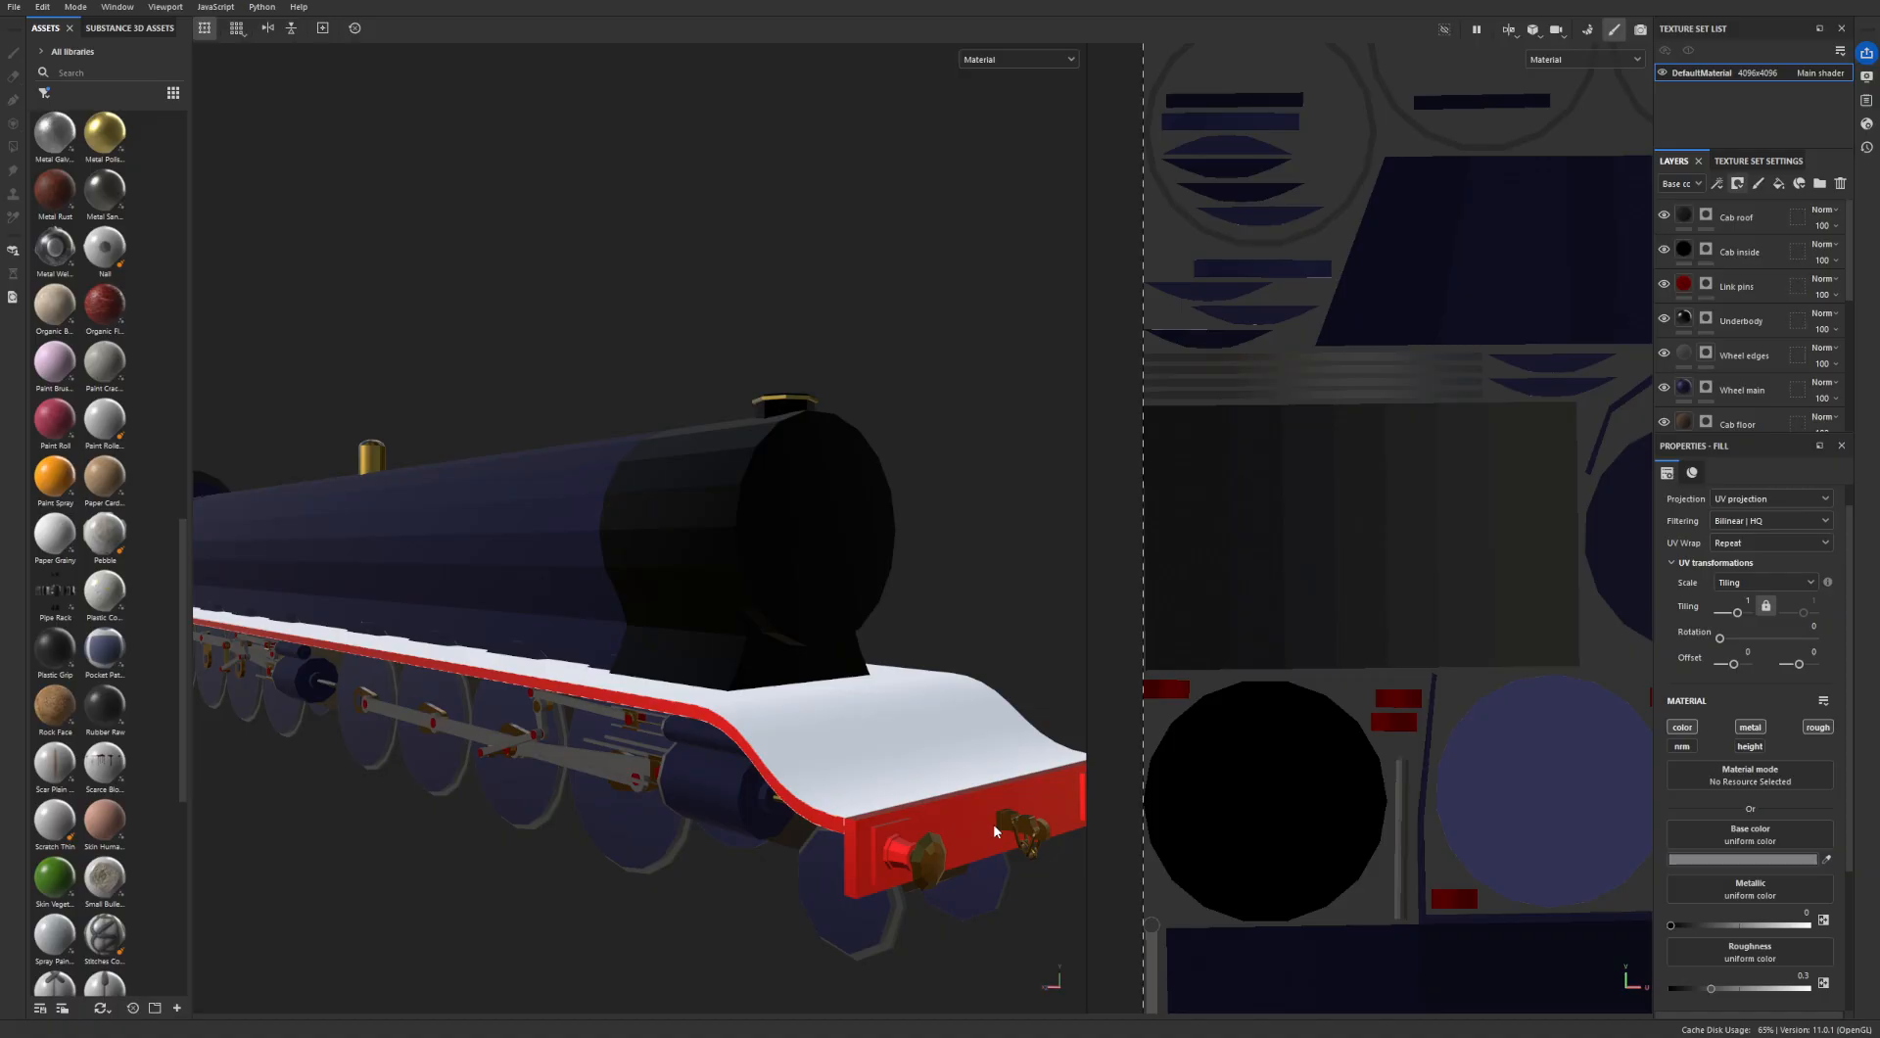
alt+drag(990, 836, 687, 816)
alt+drag(802, 720, 834, 675)
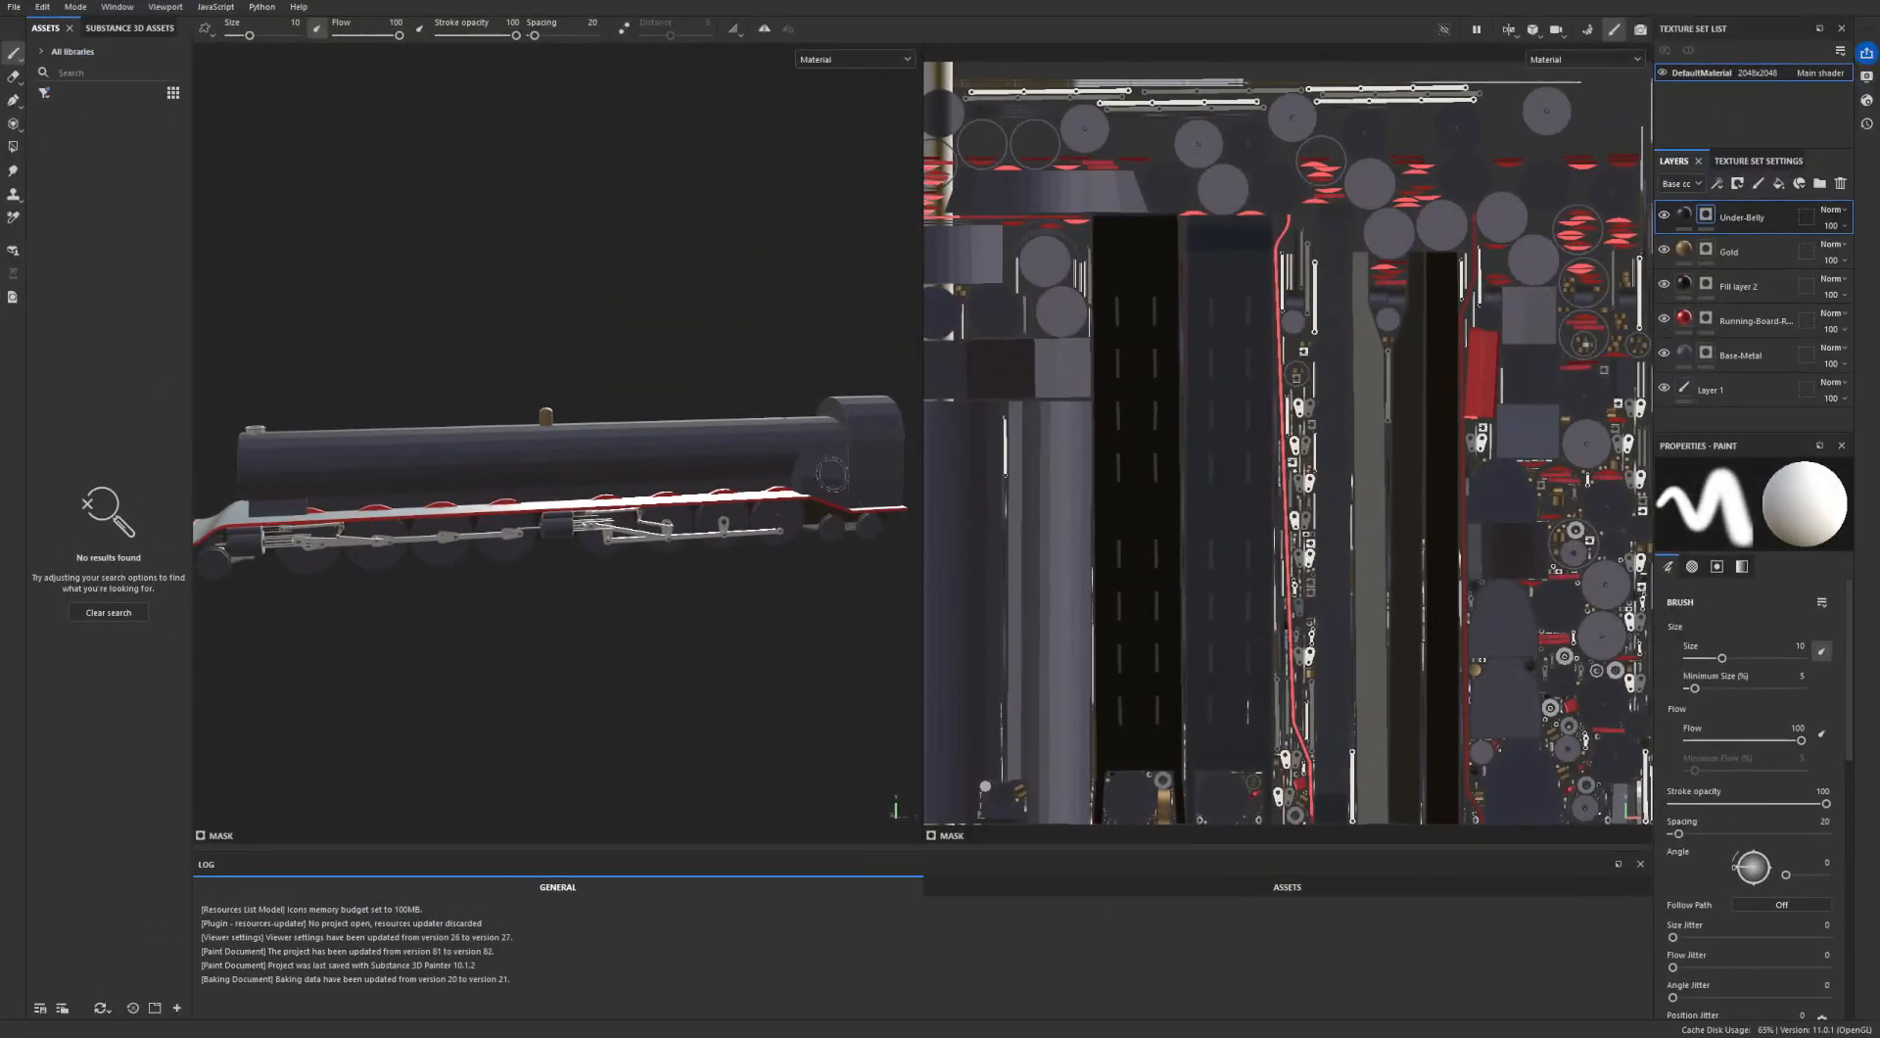
- Compare the 2048x2048 locomotive project's model with the 4096x4096 project's full UV layout
scroll(558, 441, up, 5)
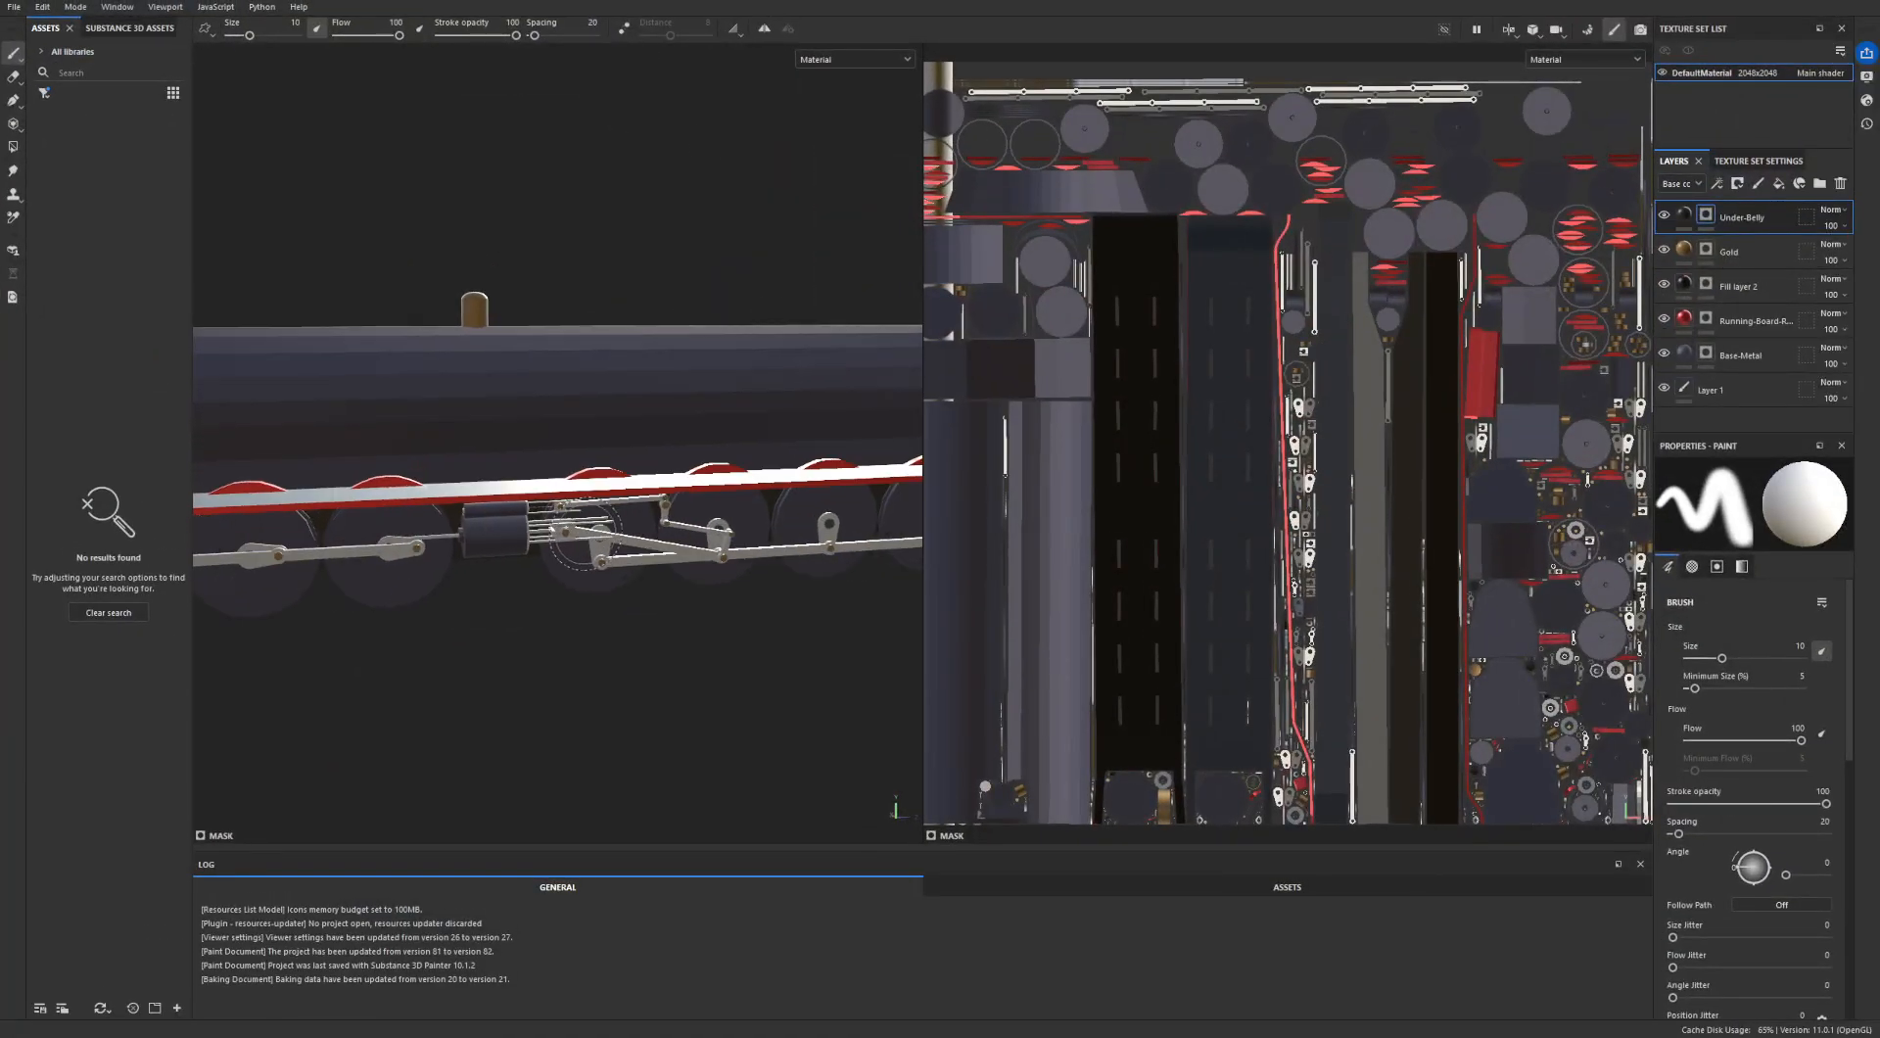
alt+middle_drag(539, 531, 343, 609)
alt+drag(377, 595, 476, 596)
alt+middle_drag(754, 565, 298, 516)
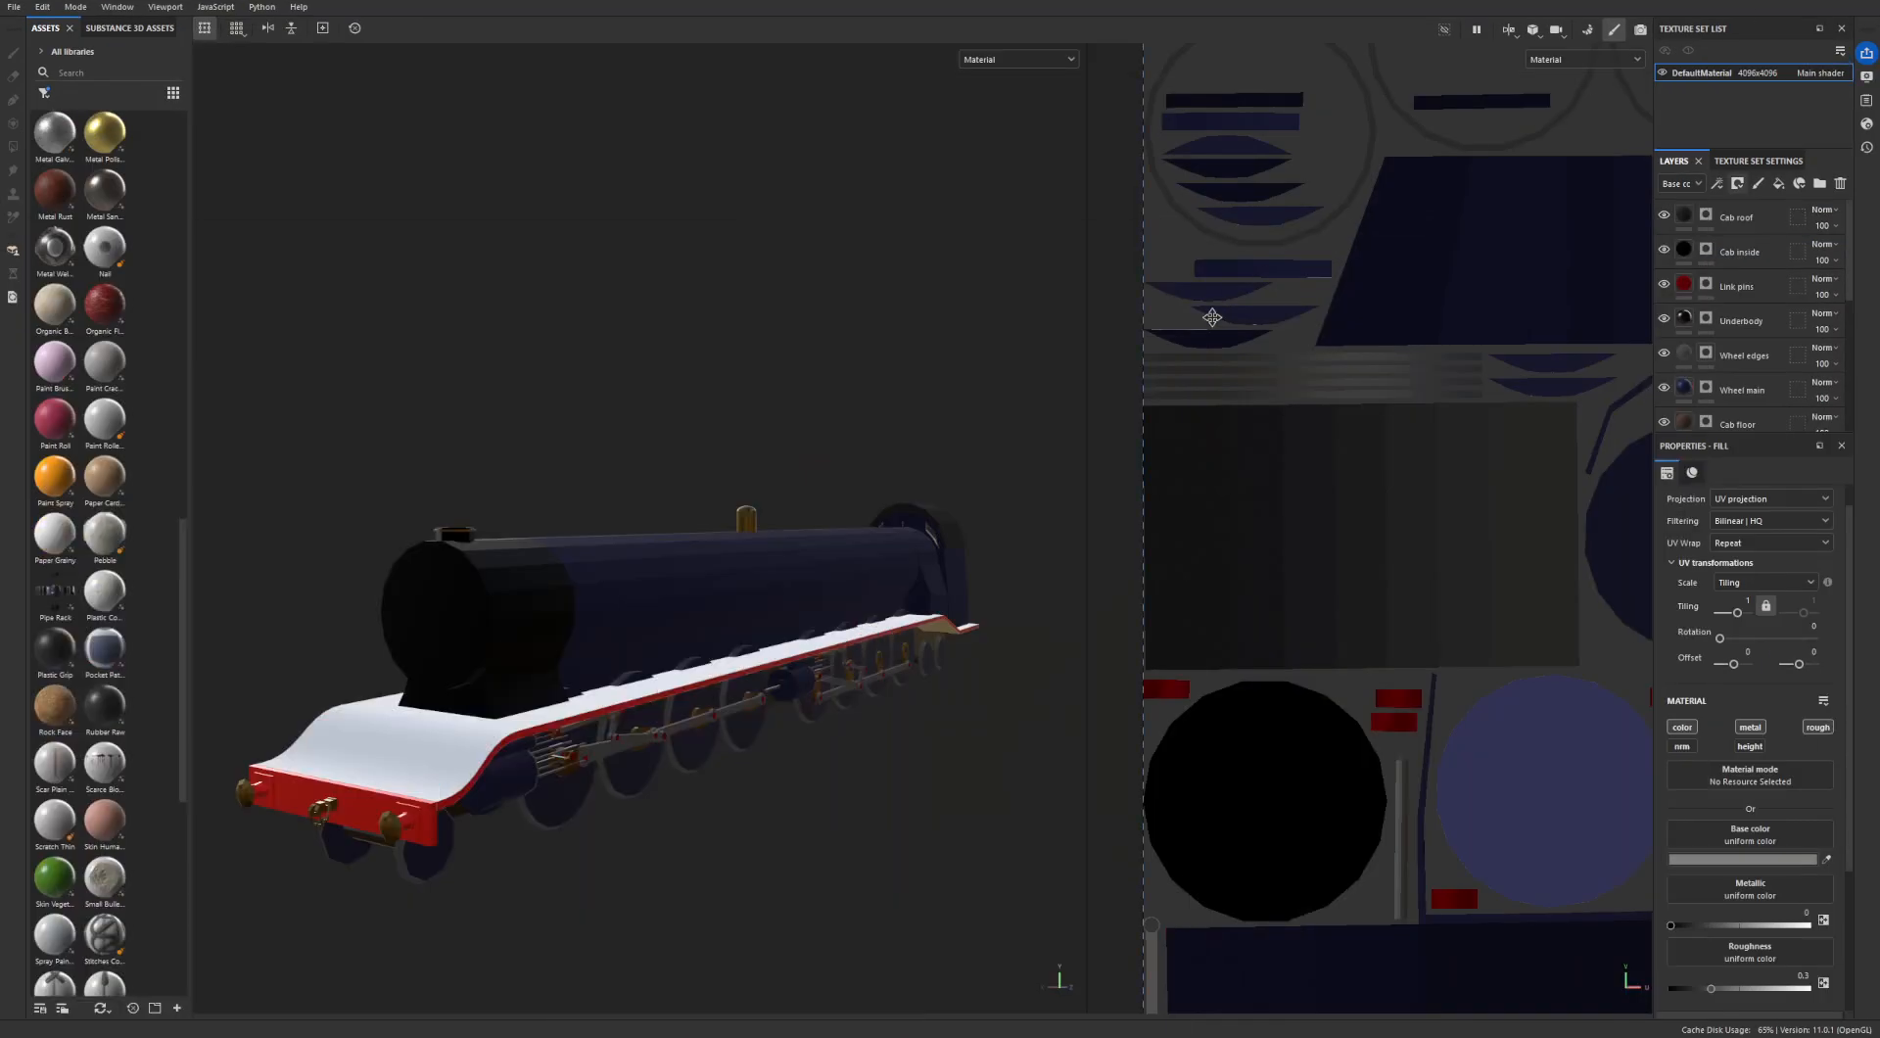
scroll(1212, 317, down, 5)
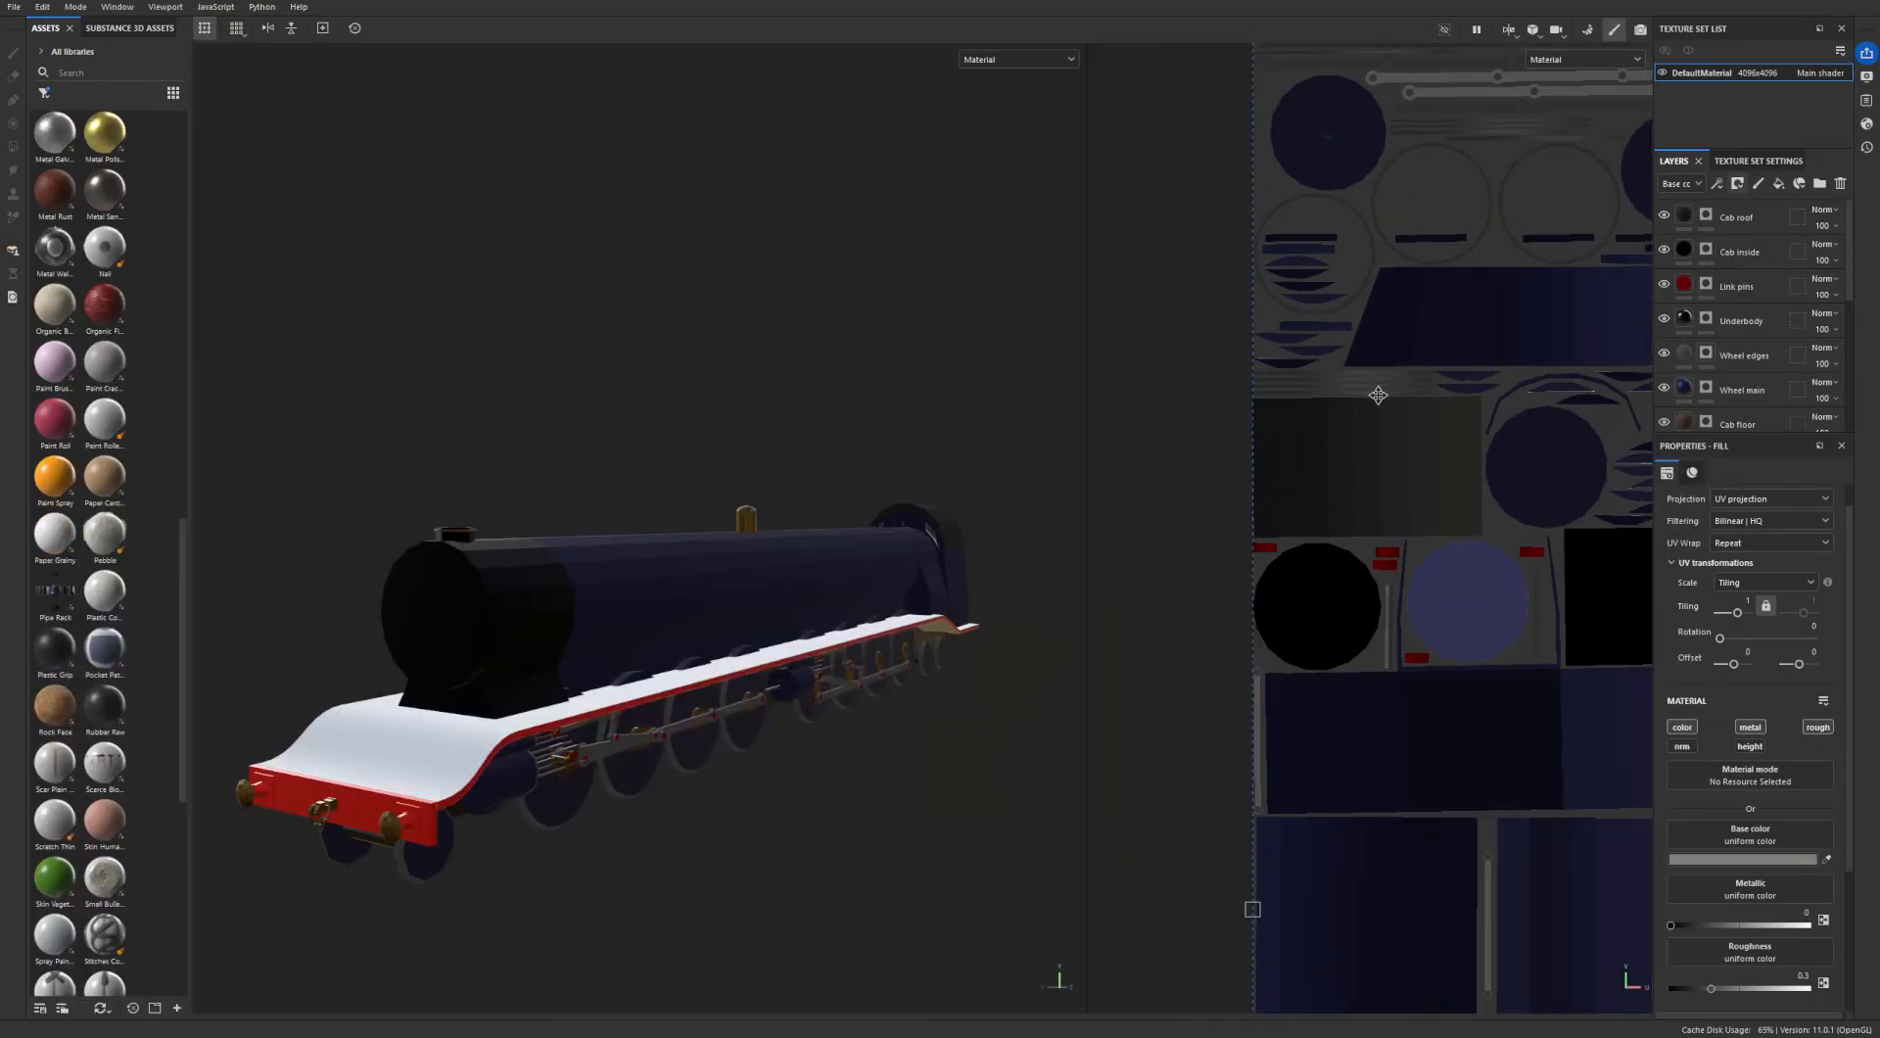
scroll(1242, 319, down, 3)
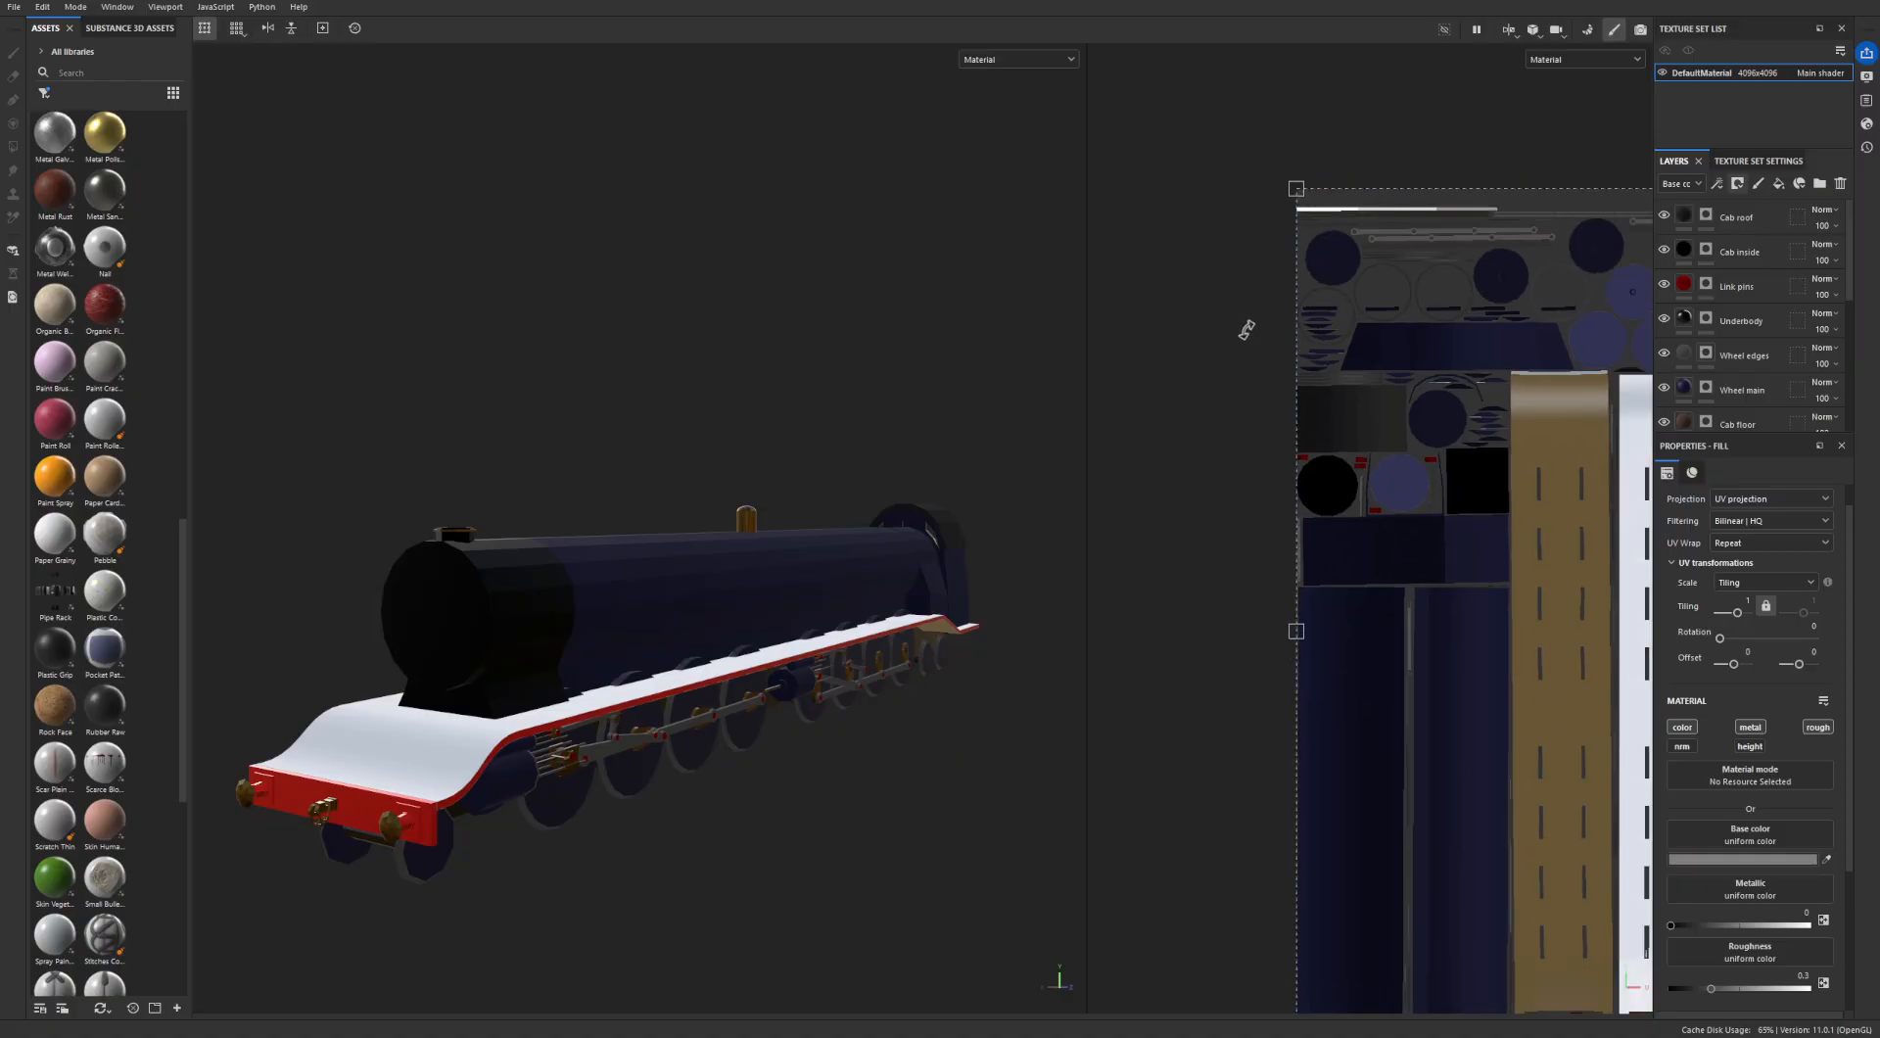
middle_drag(1477, 449, 1366, 510)
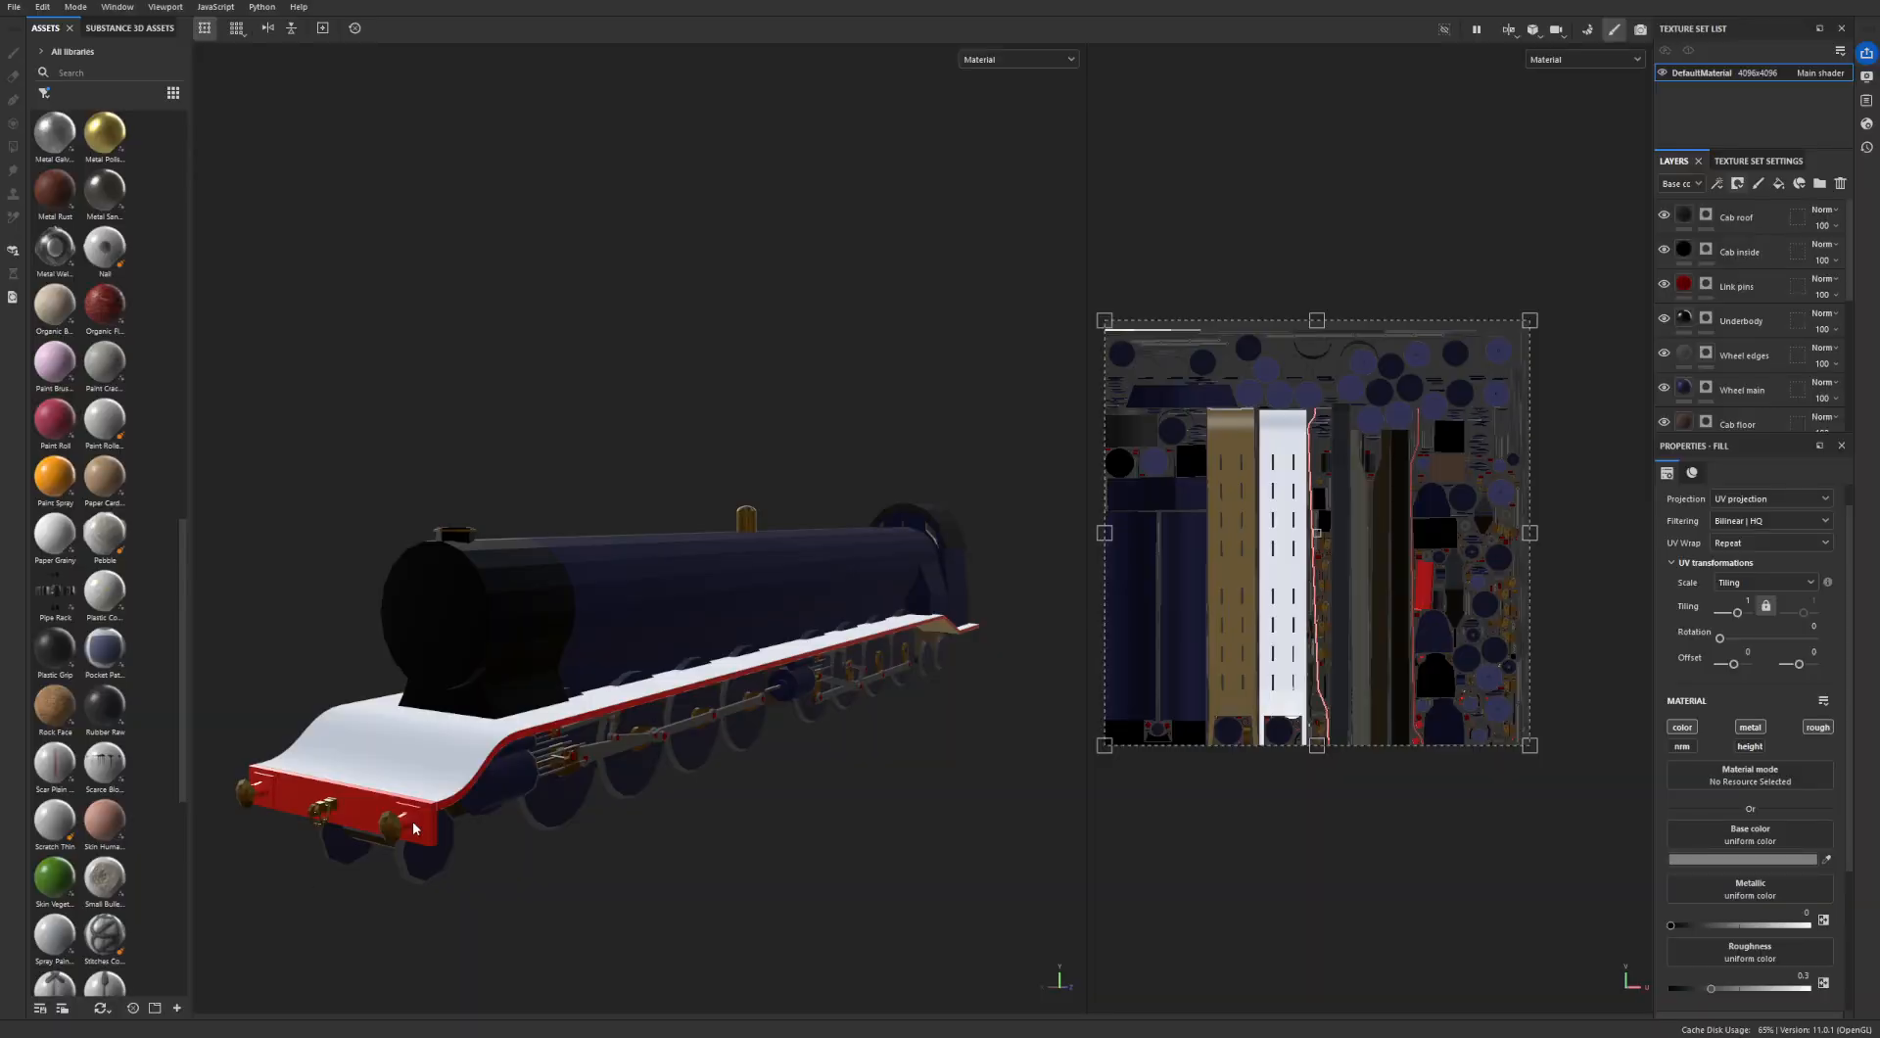
- Examine the 2048x2048 project's UV islands and the texture on the thin rod behind the front cylinder
scroll(1144, 324, up, 2)
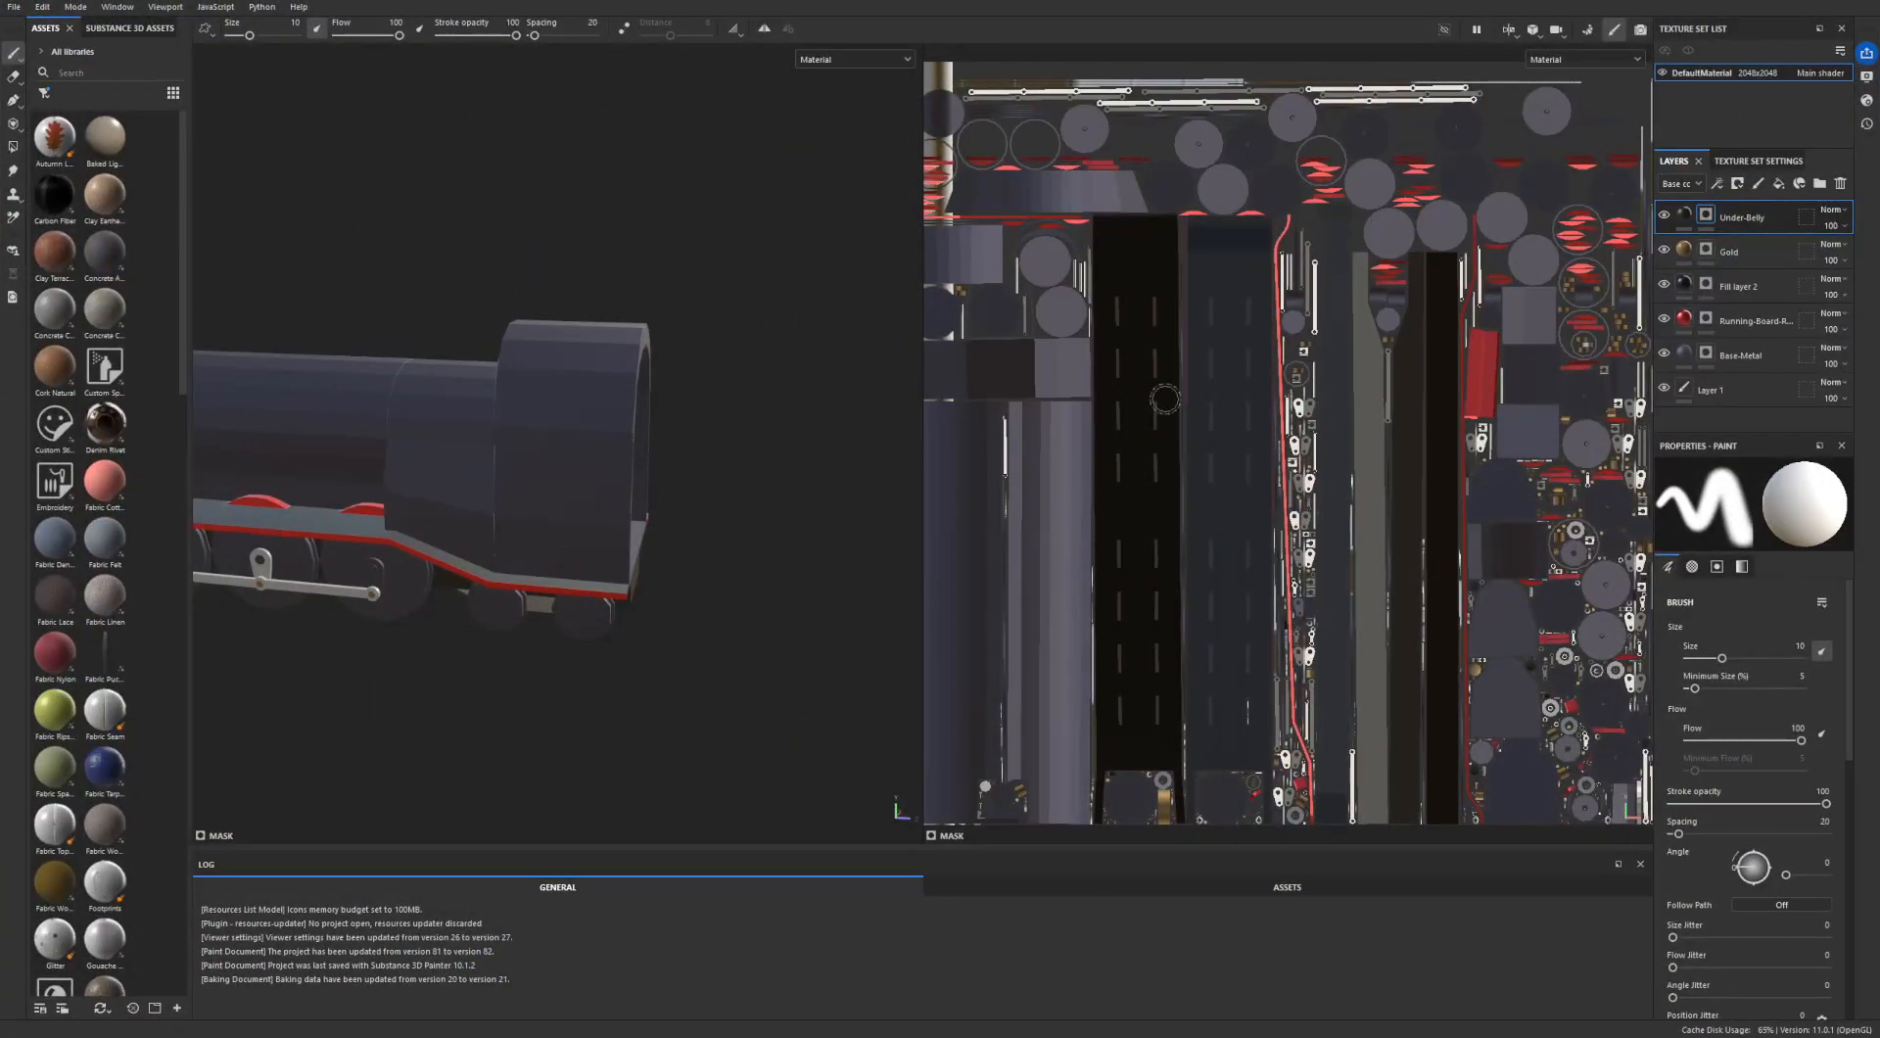
scroll(1584, 210, up, 5)
key(alt)
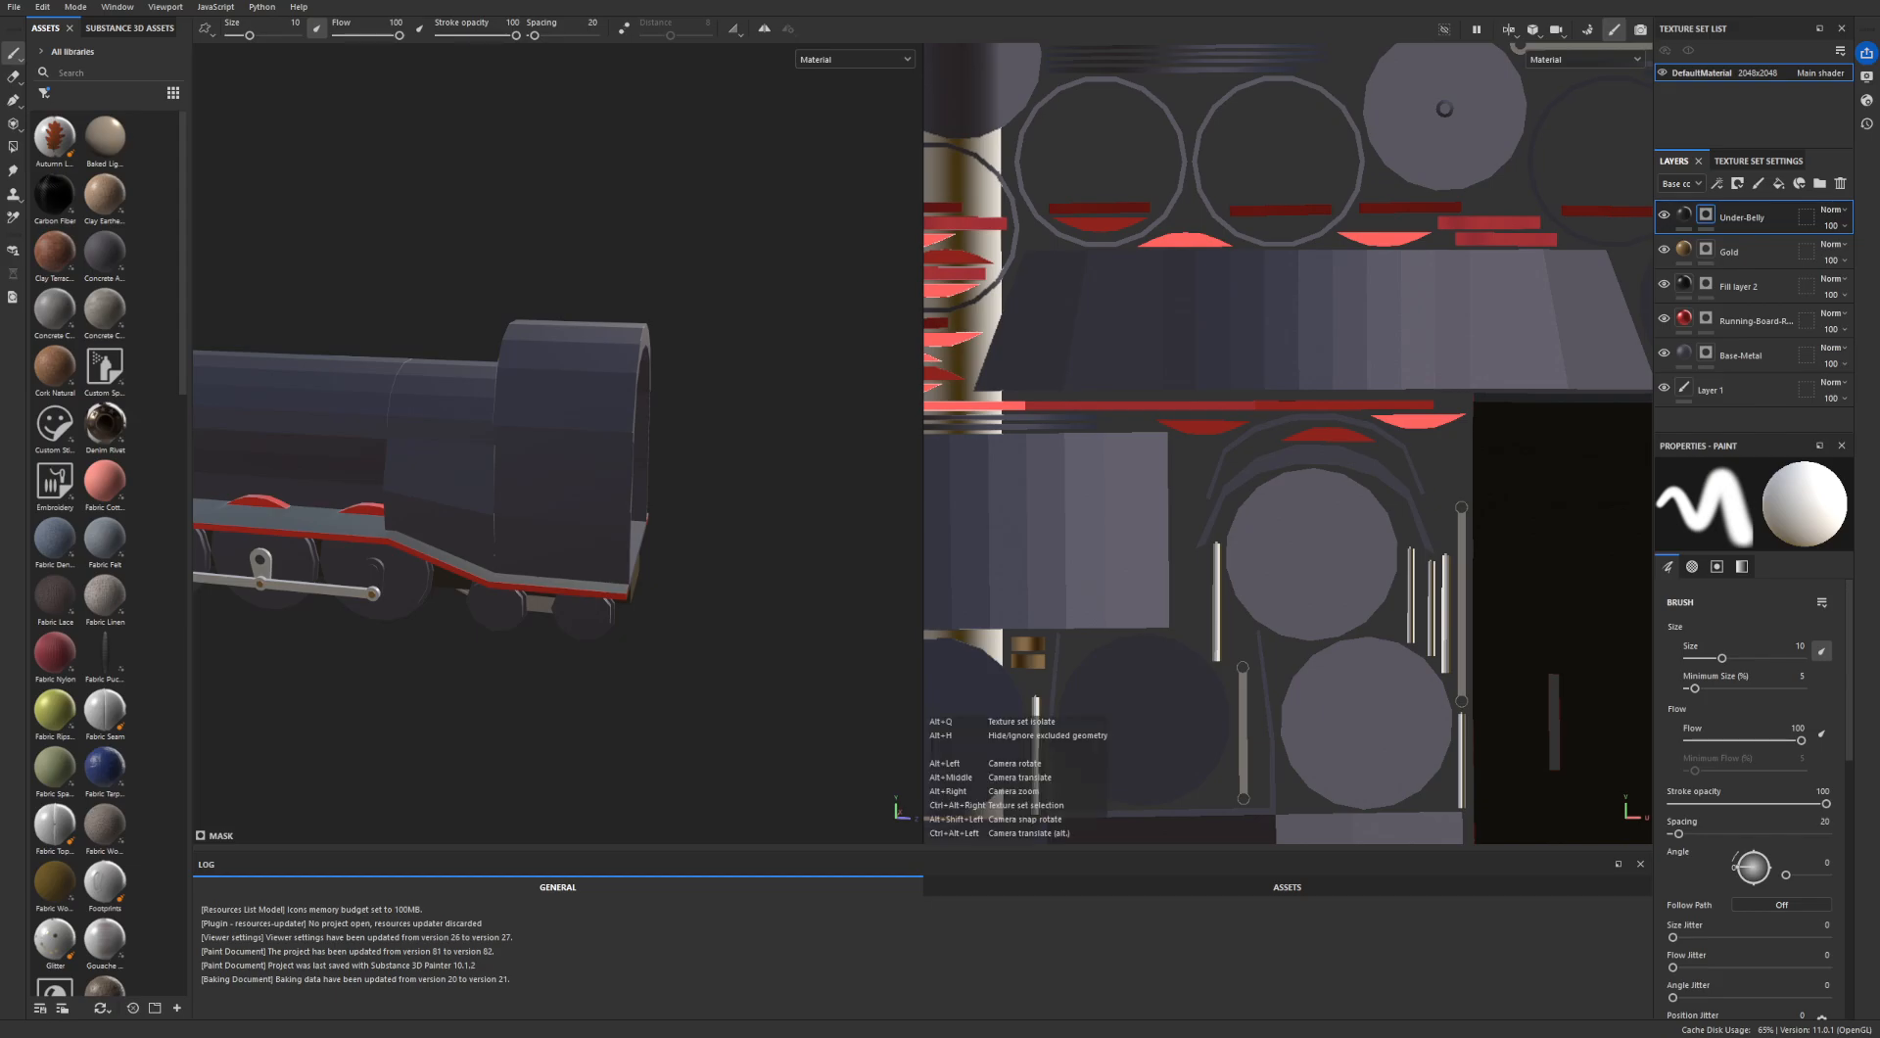
scroll(1143, 293, up, 6)
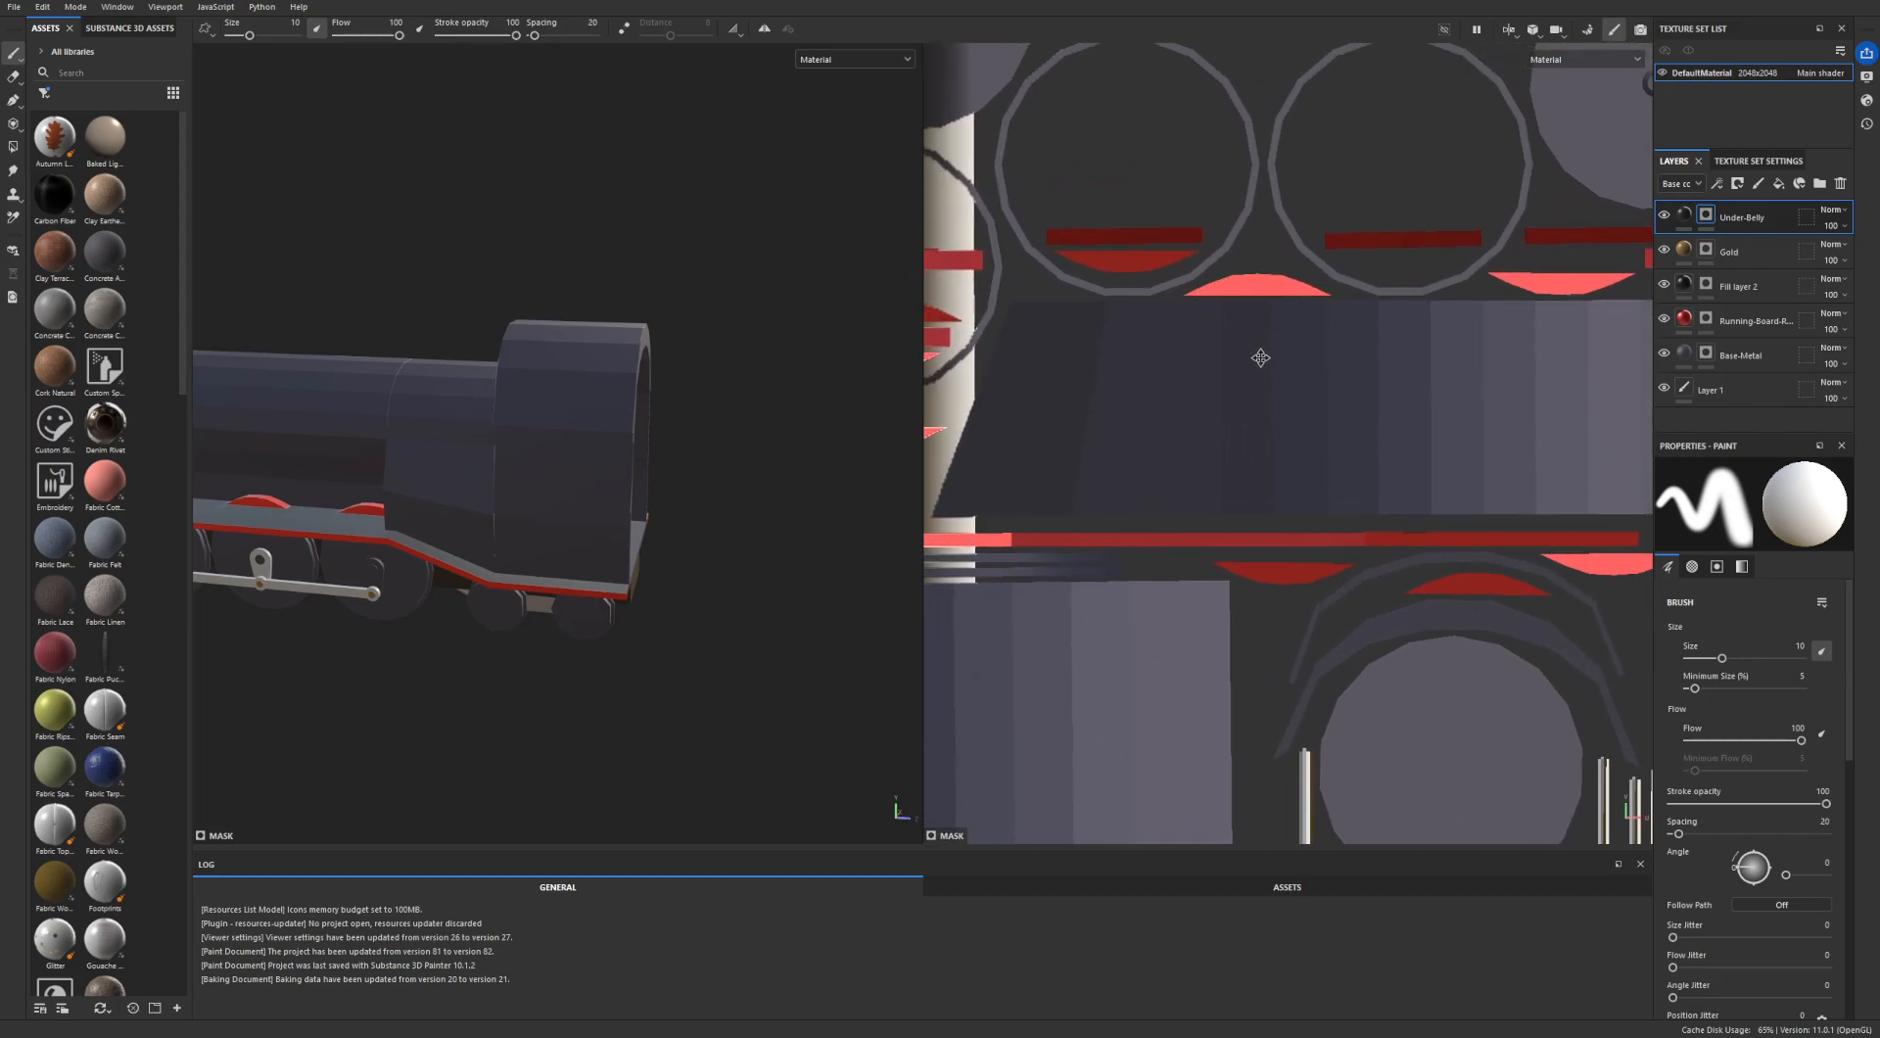
alt+middle_drag(344, 621, 529, 577)
scroll(529, 577, up, 10)
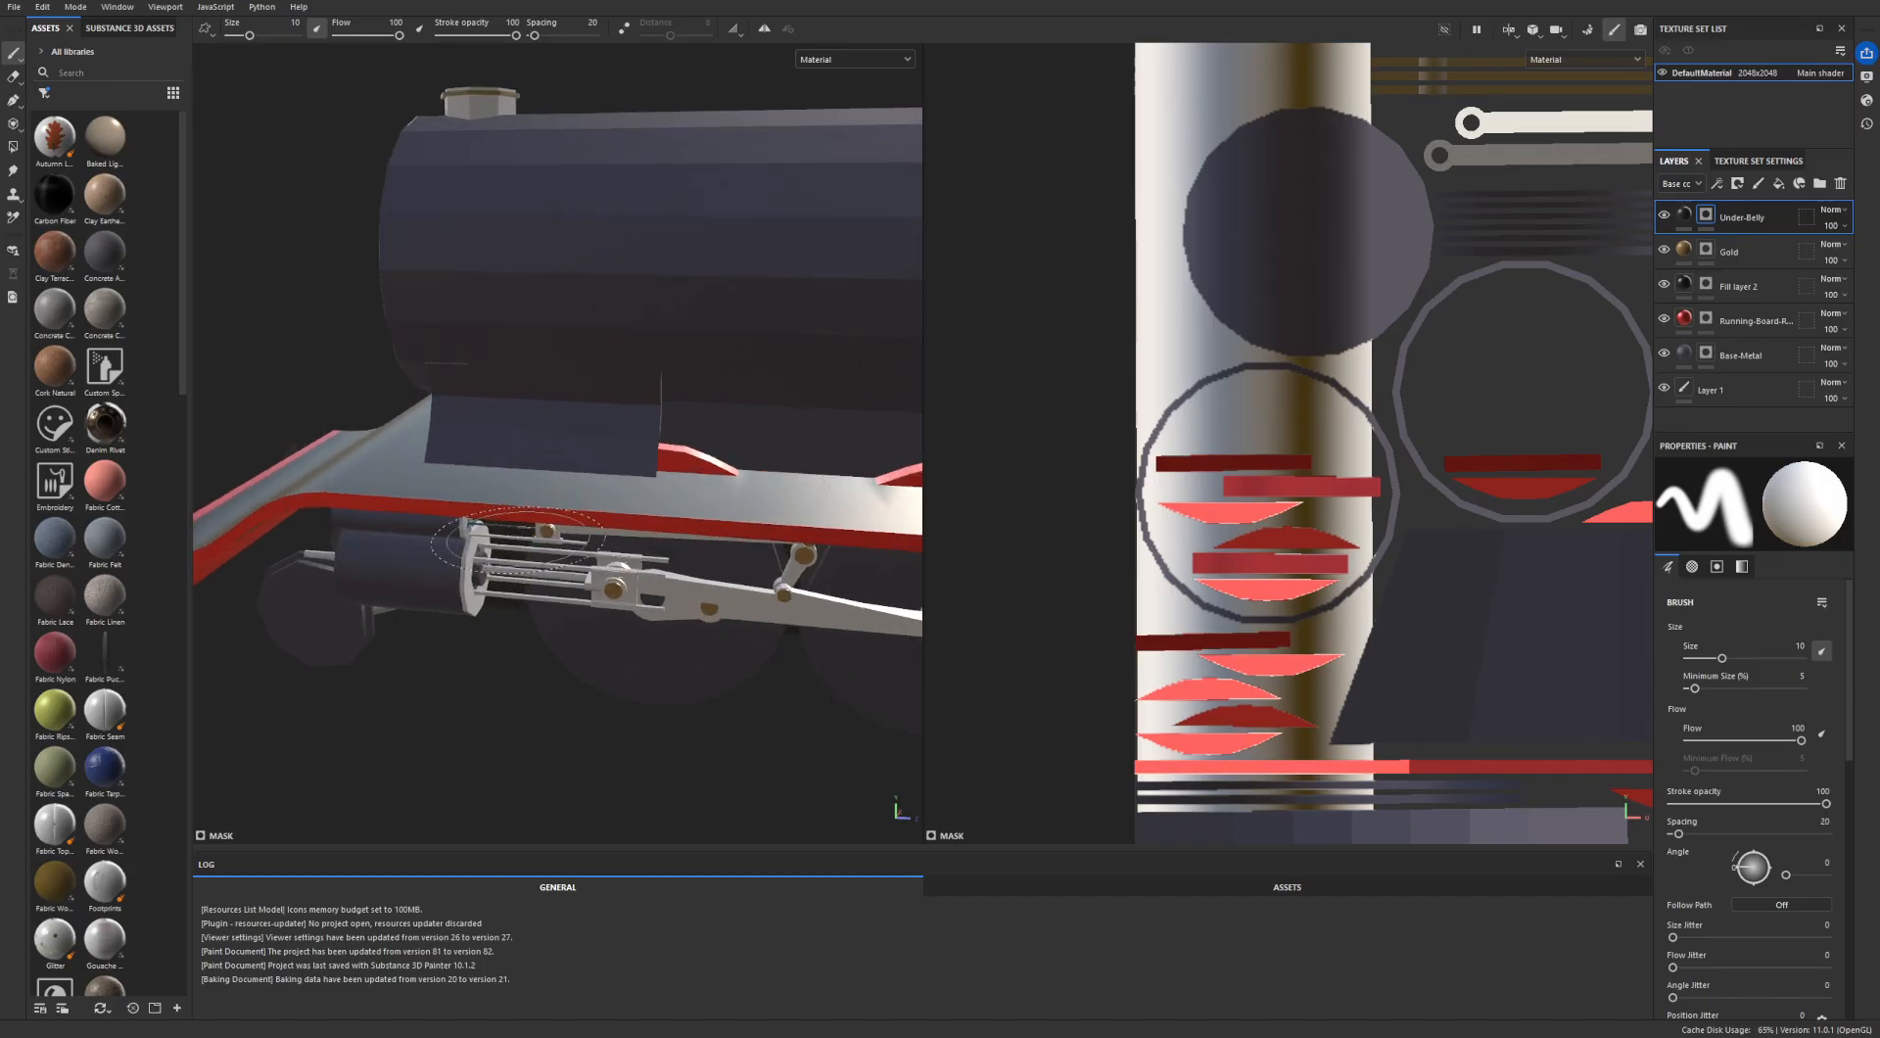
scroll(516, 512, up, 5)
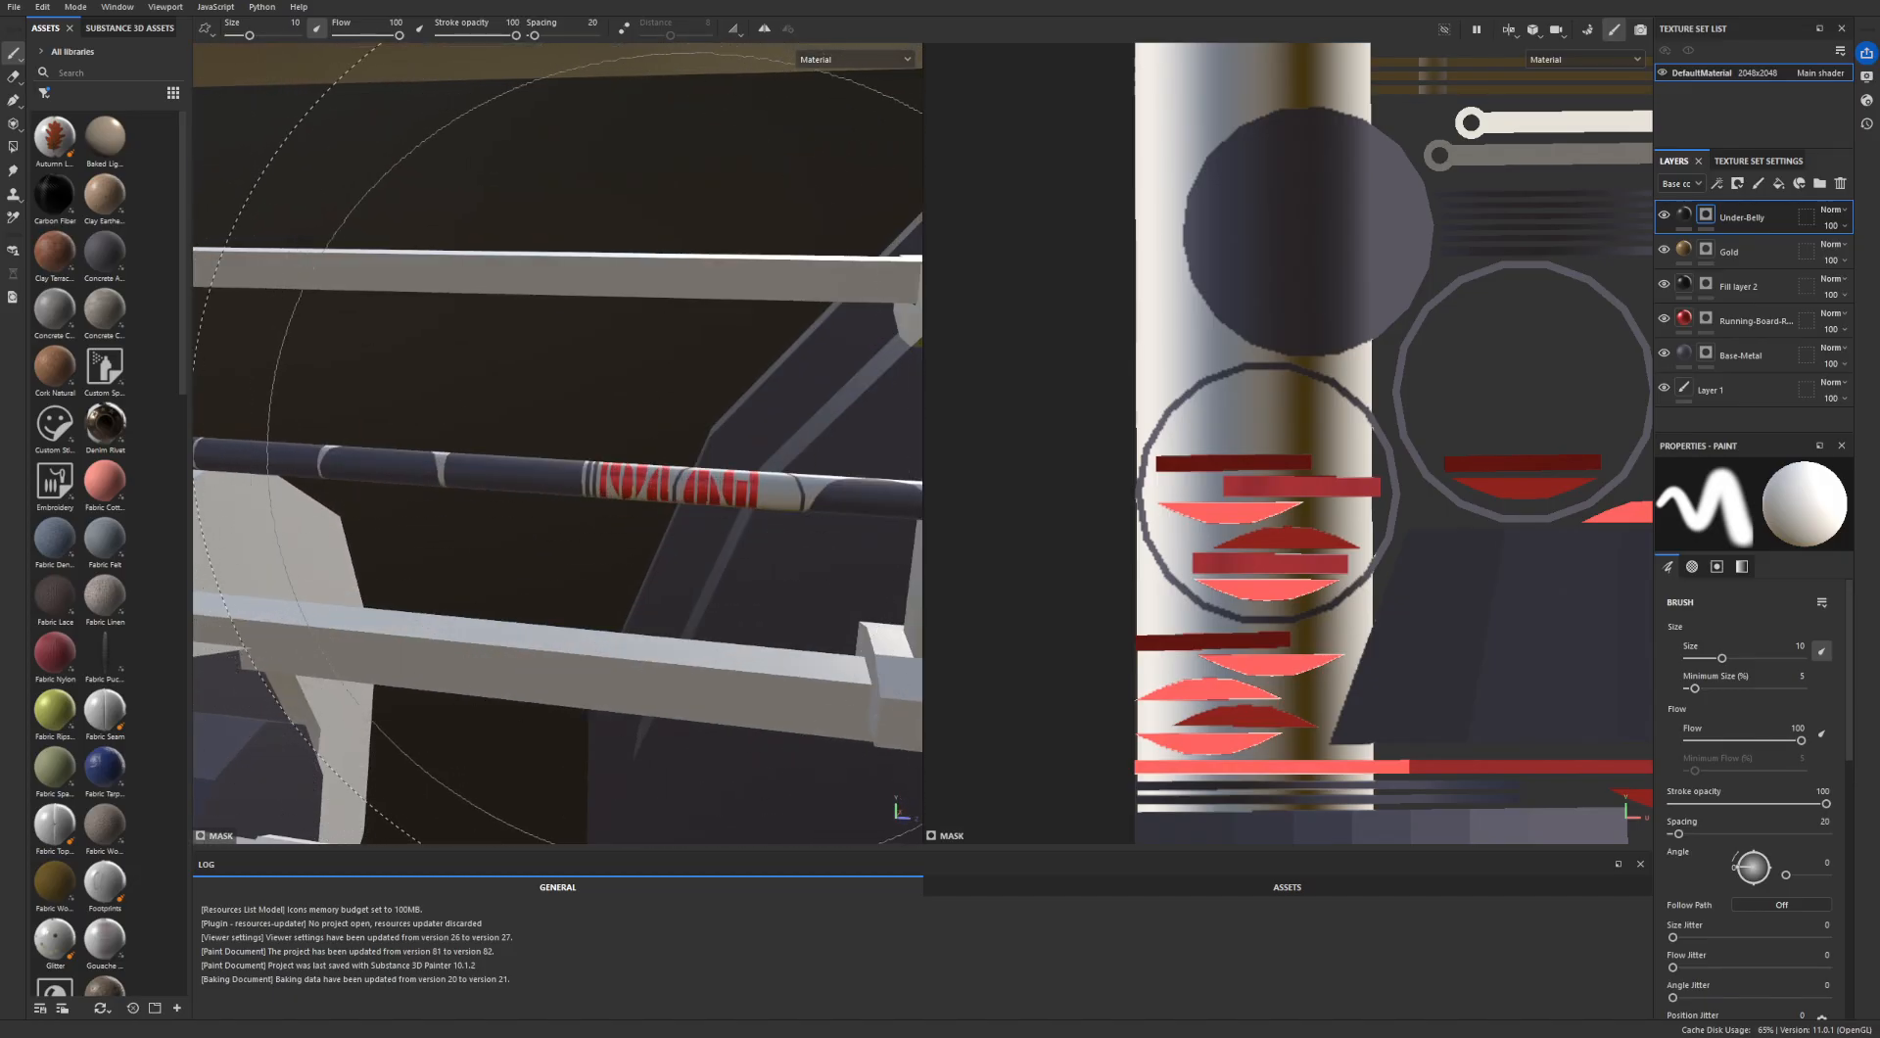
mouse_move(650, 445)
alt+mouse_down()
mouse_move(603, 550)
mouse_move(570, 516)
alt+mouse_up()
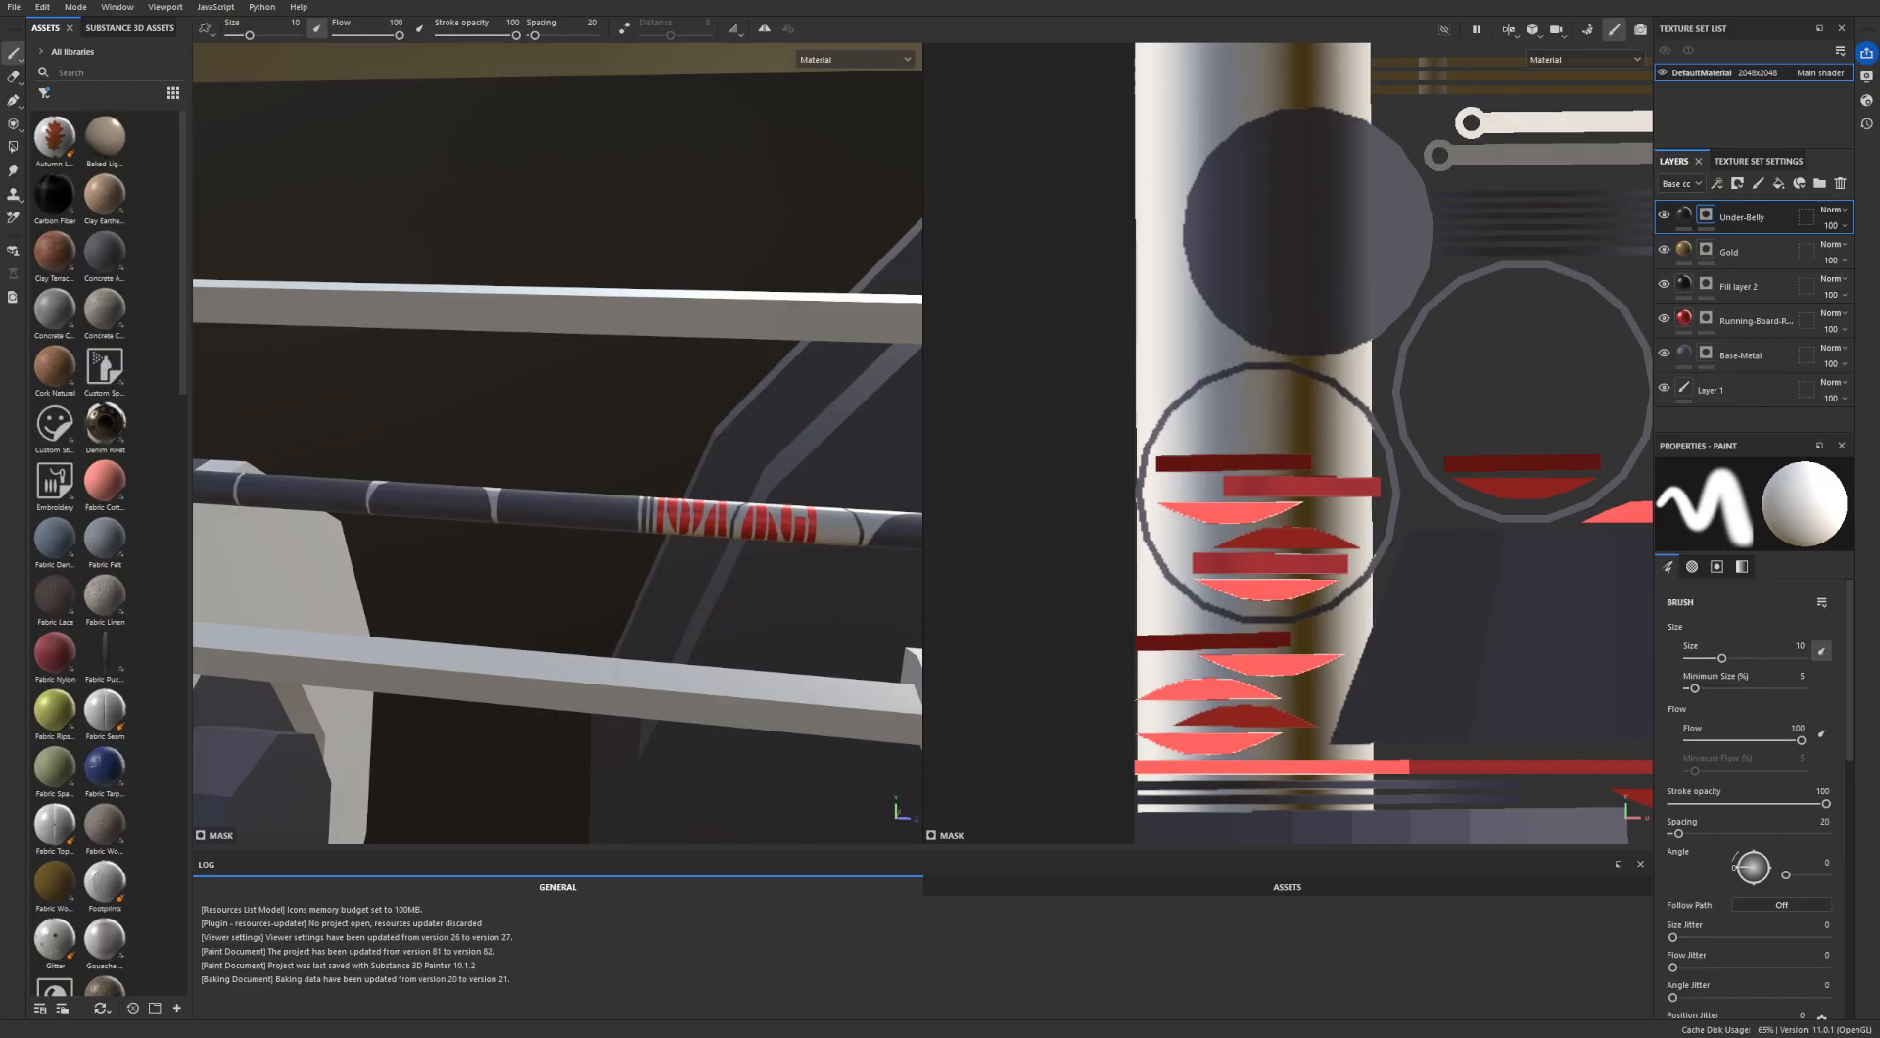
scroll(1463, 546, down, 2)
scroll(1463, 545, down, 5)
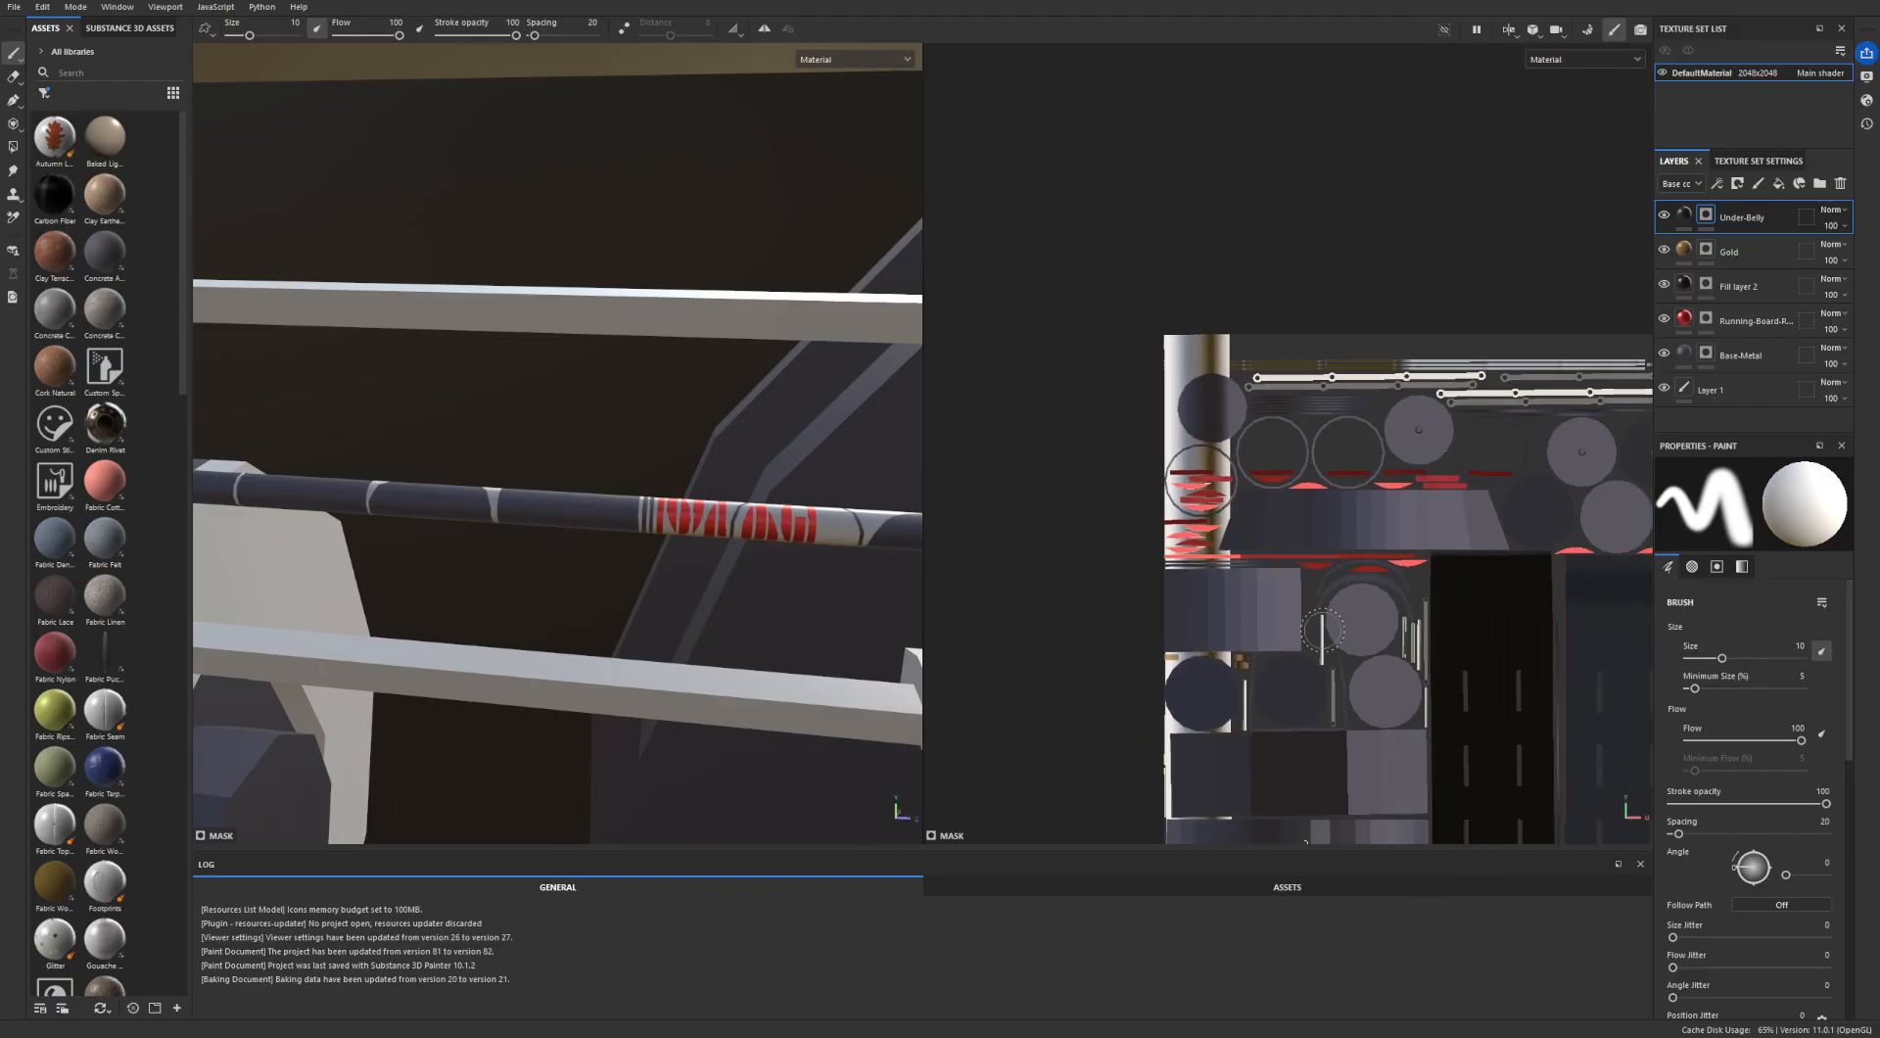
scroll(1463, 545, down, 3)
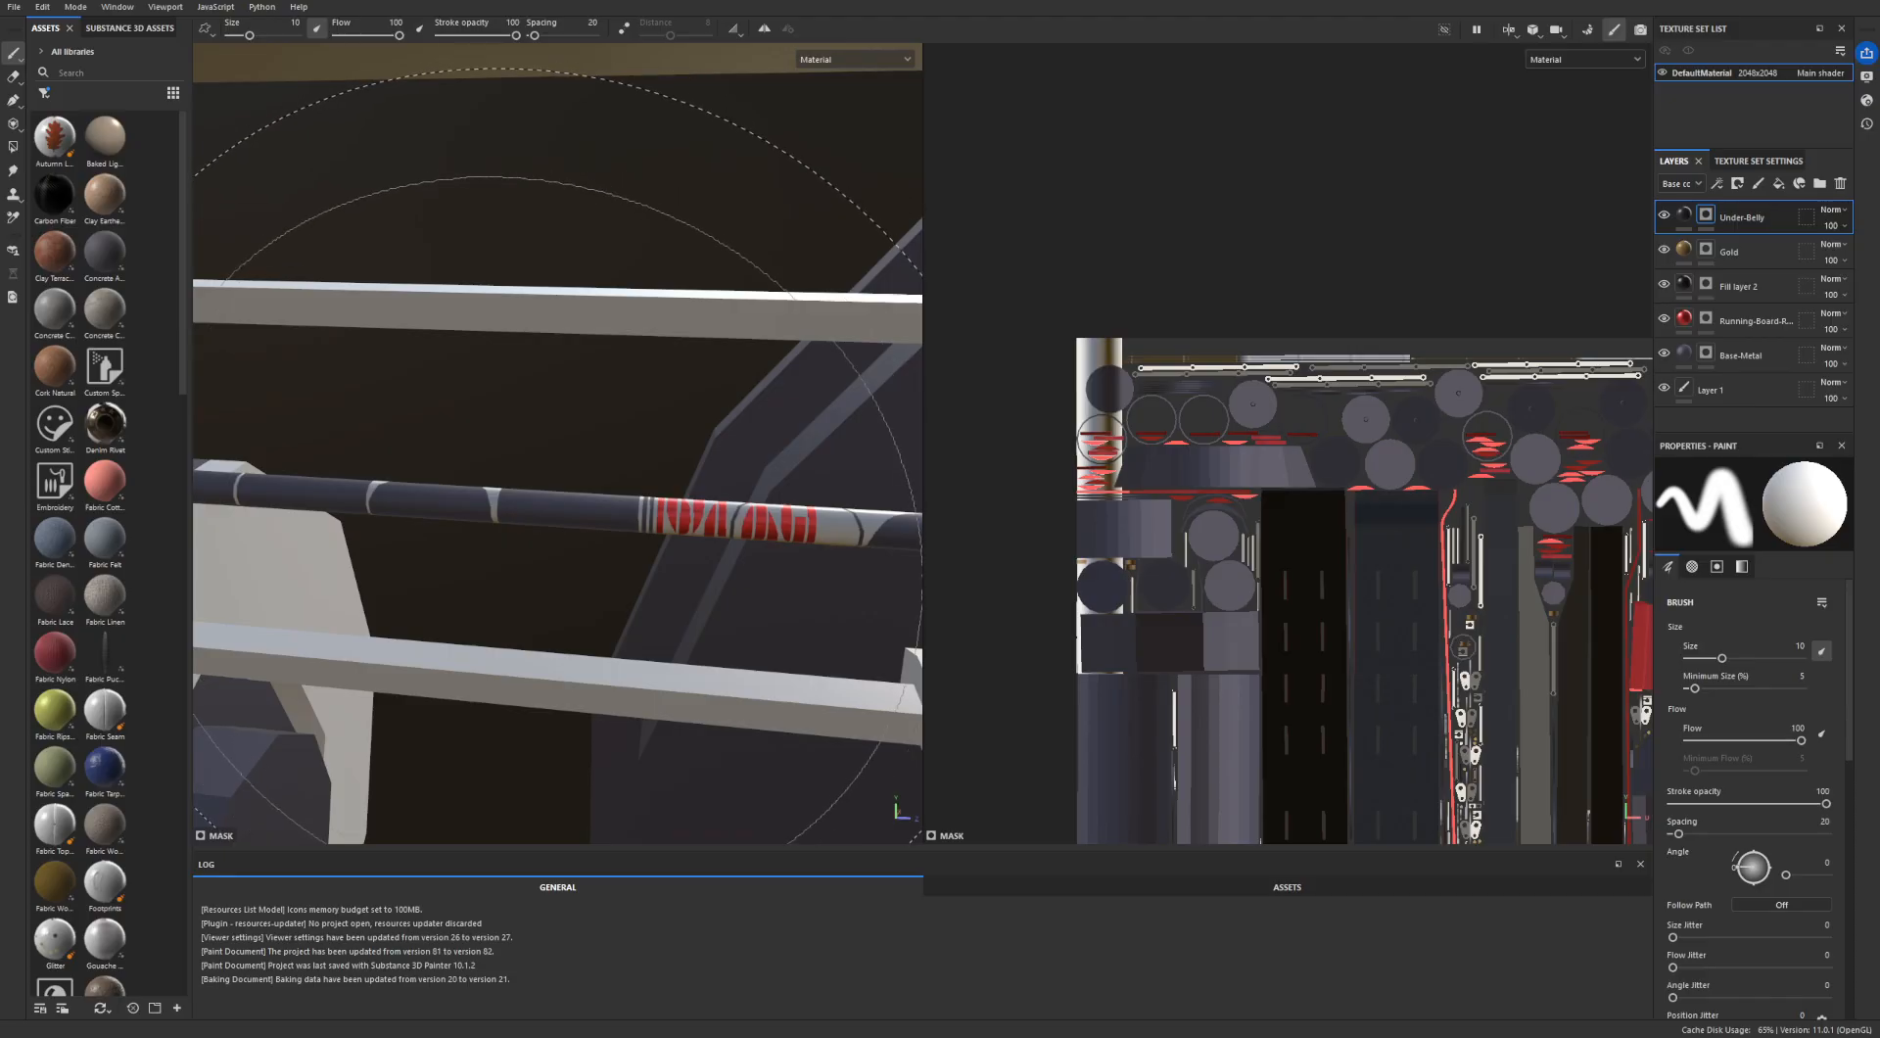
- Inspect the wheels and side rods in the 2048x2048 project alongside the overlapping strips and circles in its UV layout
scroll(485, 622, down, 6)
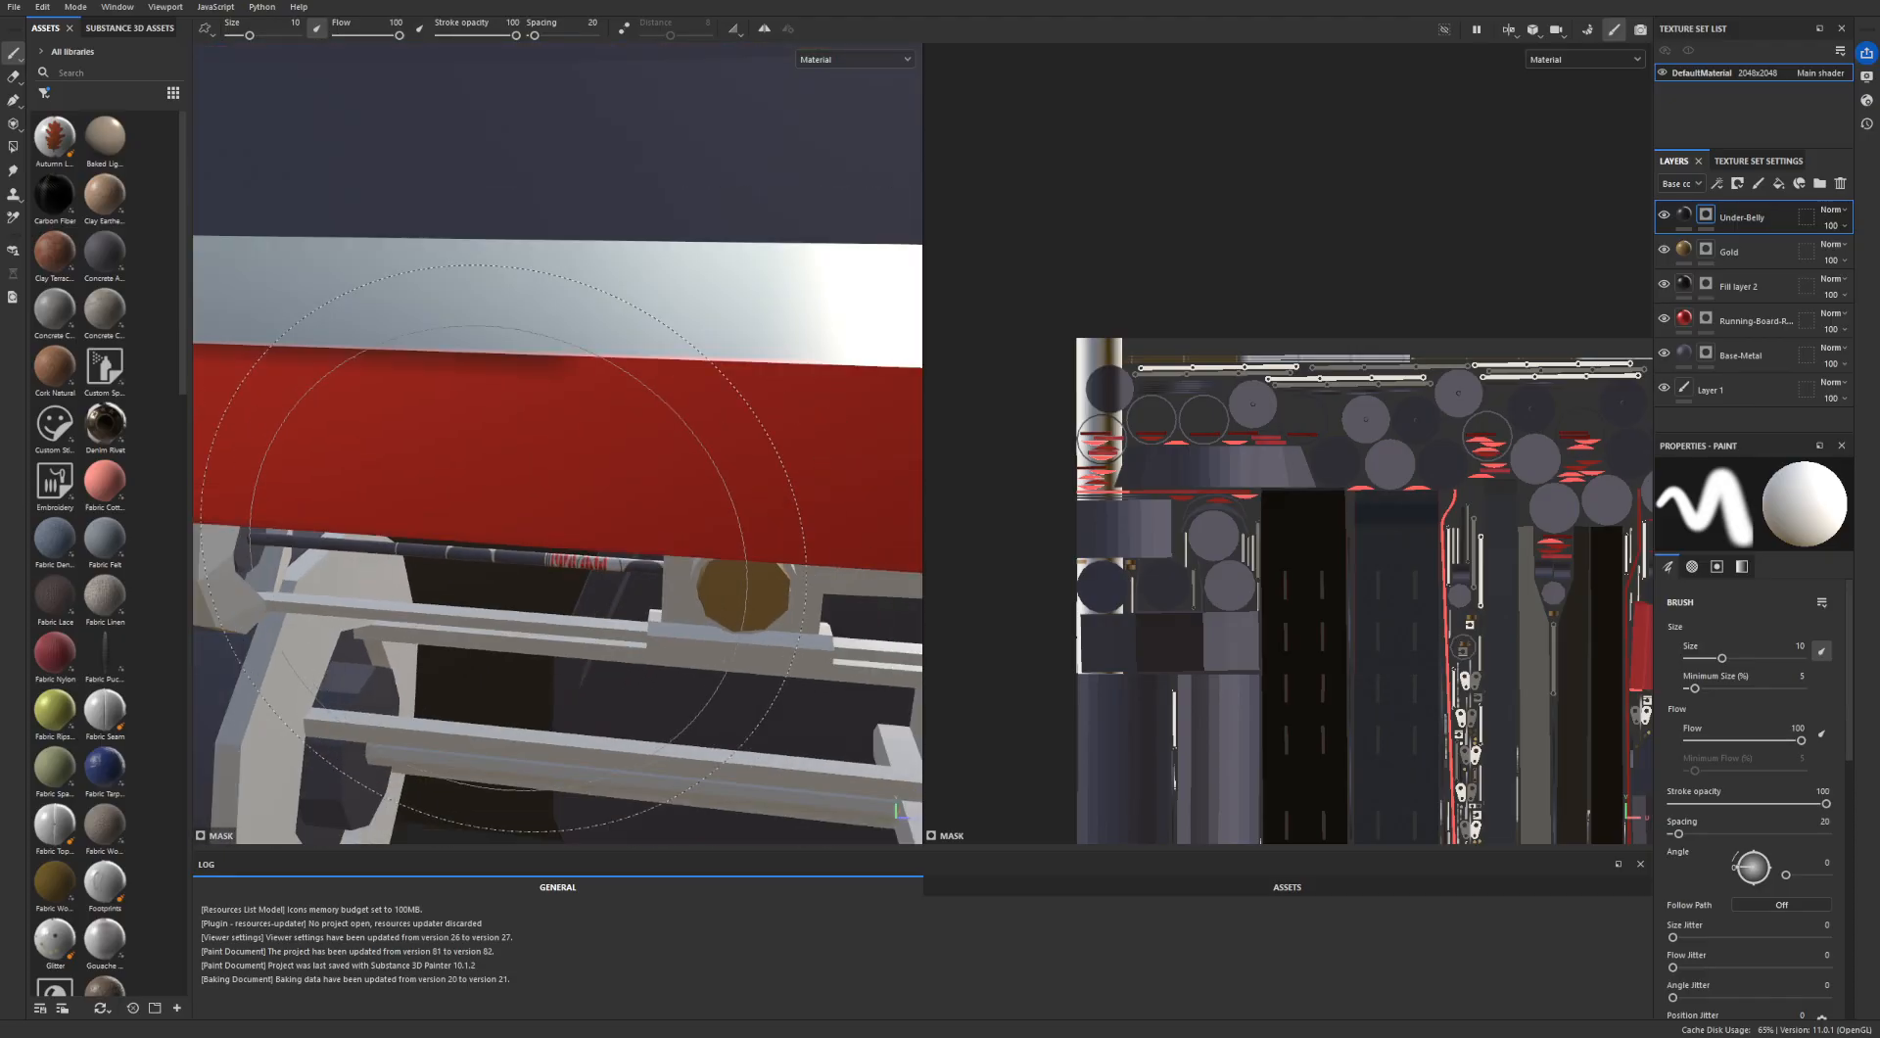
alt+drag(509, 615, 436, 588)
alt+middle_drag(436, 587, 325, 525)
scroll(382, 466, down, 5)
scroll(325, 525, down, 3)
alt+drag(368, 526, 495, 470)
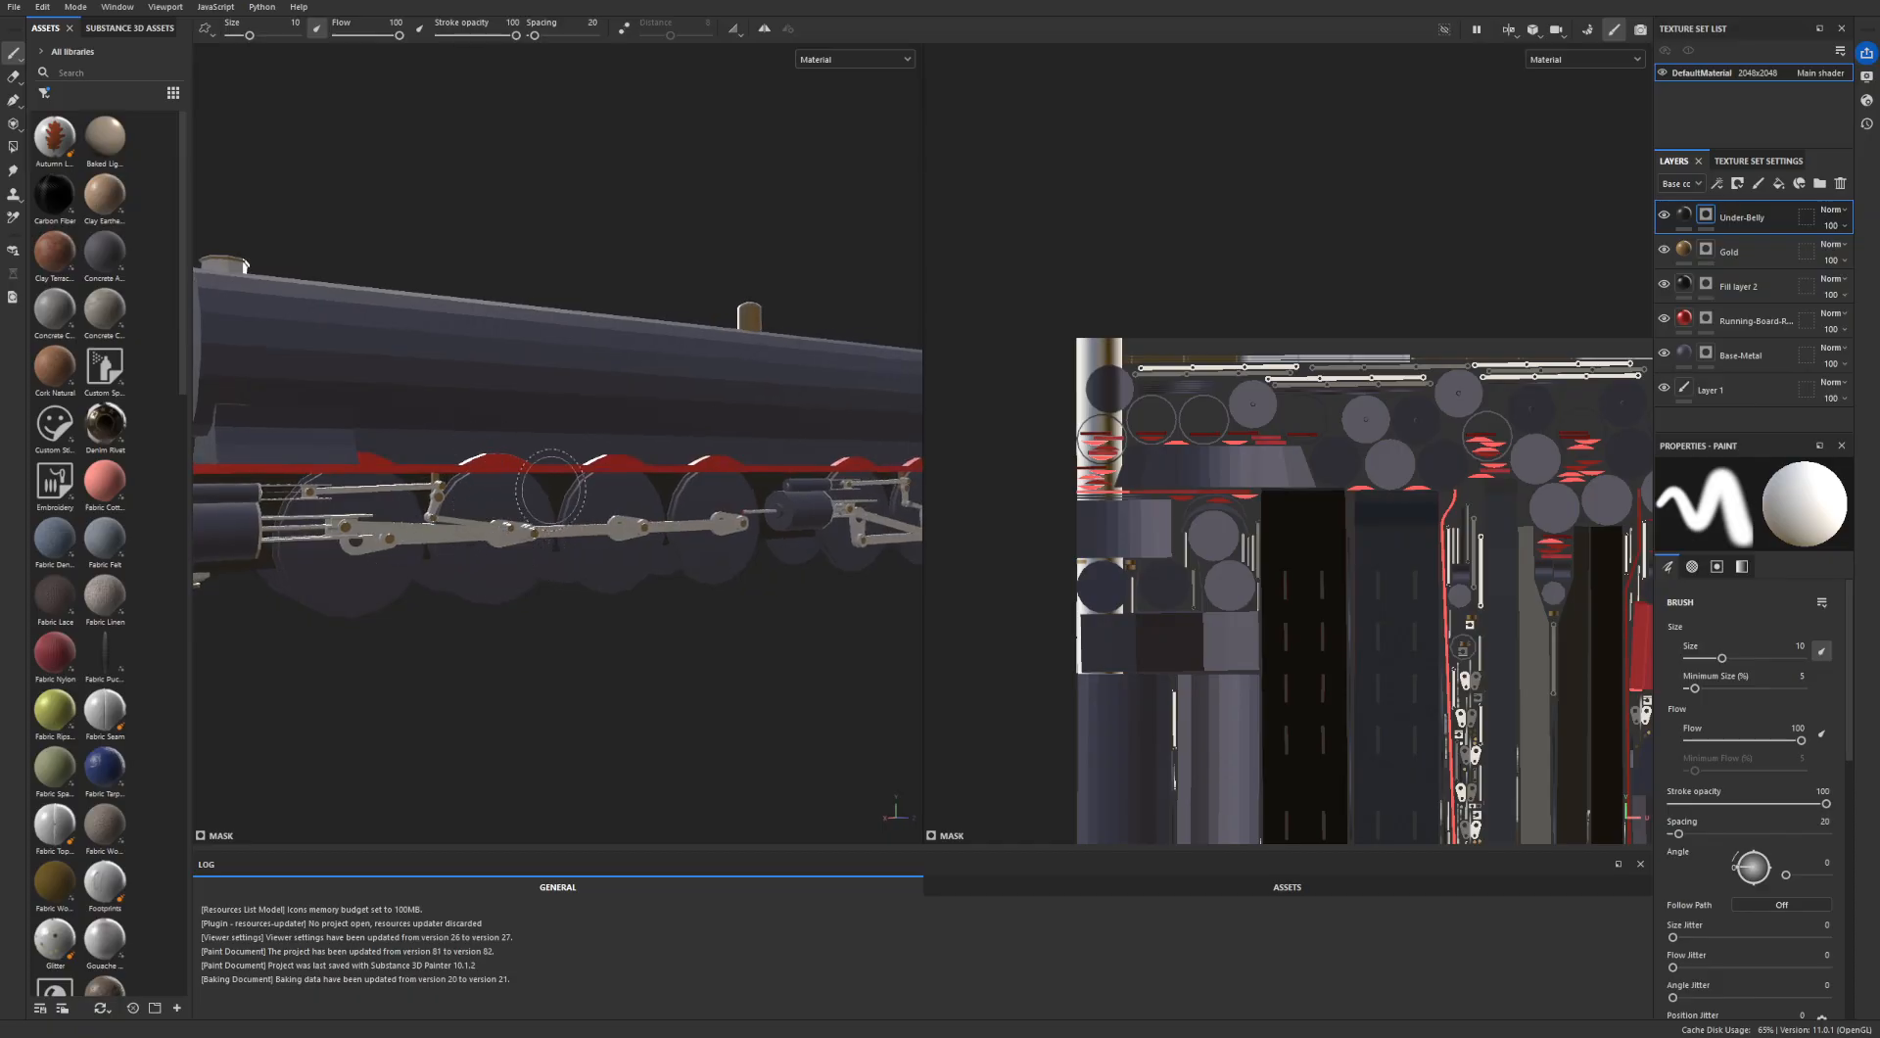
scroll(1128, 325, up, 2)
scroll(1079, 344, up, 2)
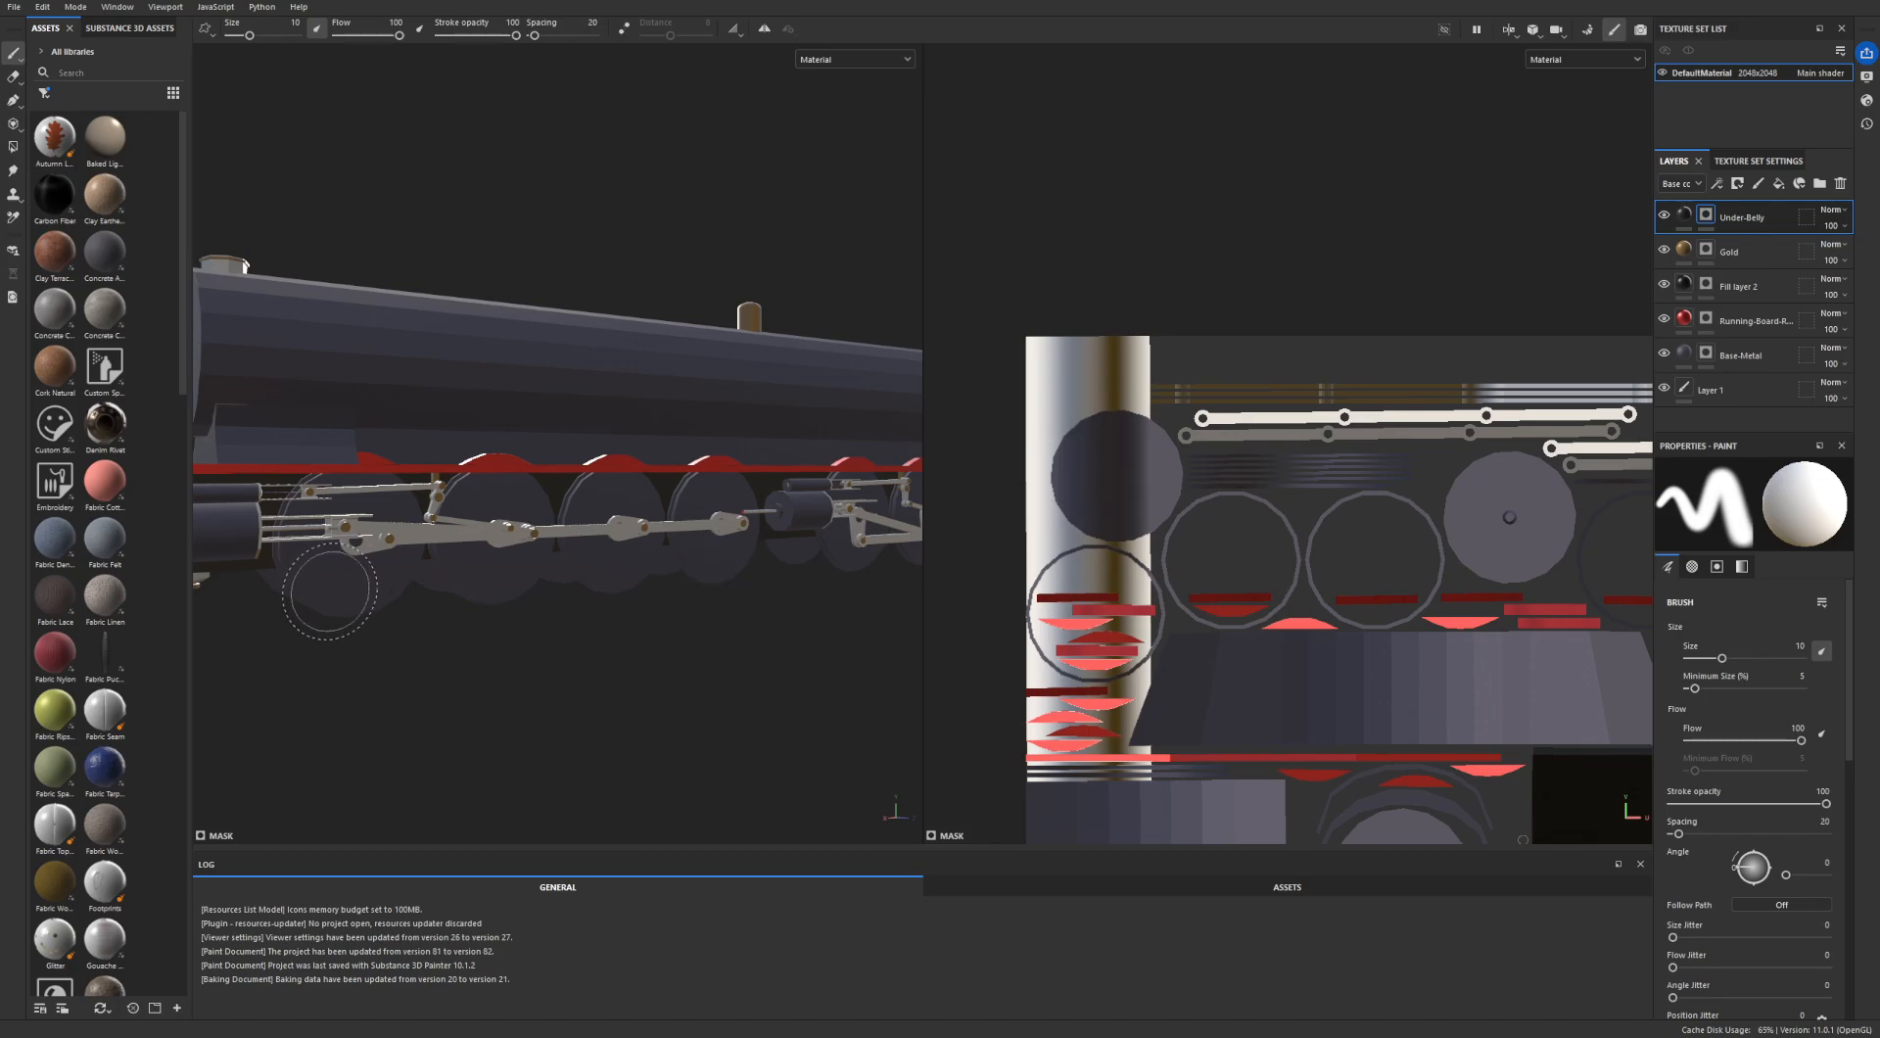
- Close the 2048x2048 project without saving and open the 4096x4096 project containing two fill layers, dismissing the start screen and startup notice
scroll(1196, 496, down, 6)
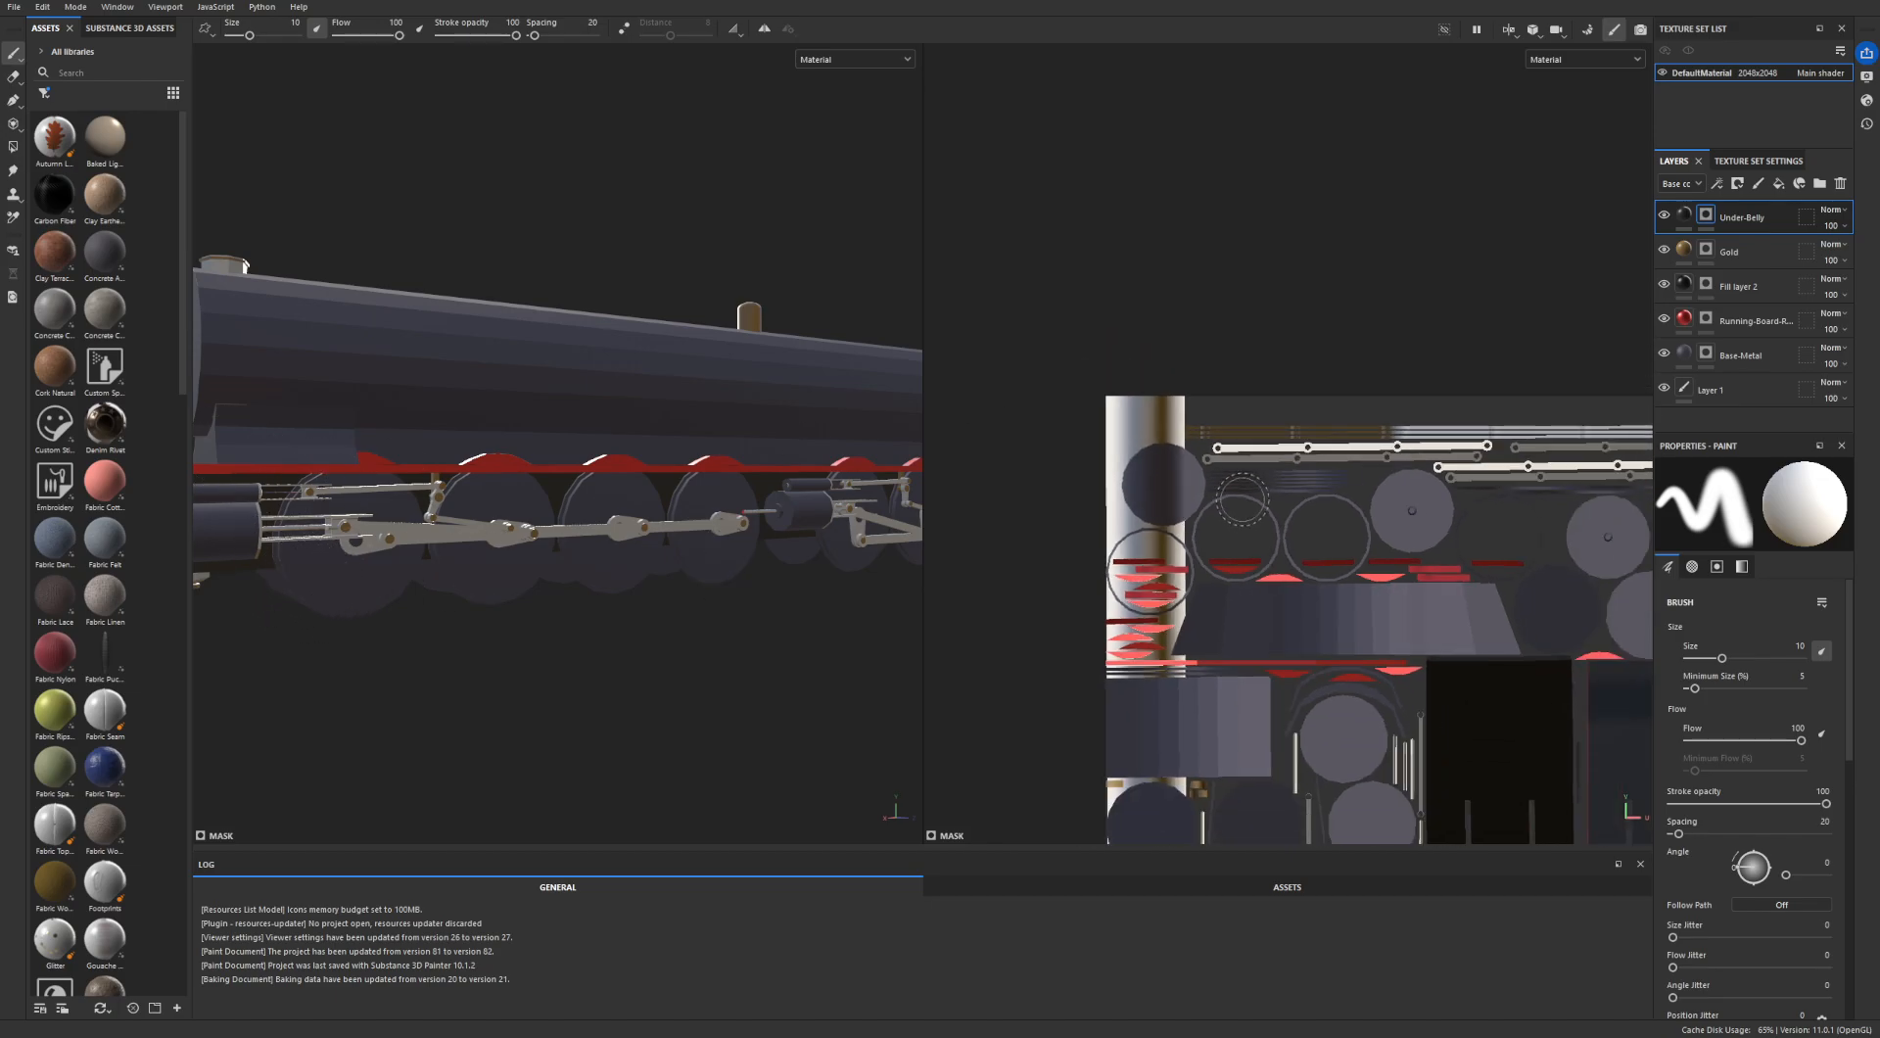
alt+middle_drag(1561, 686, 1469, 592)
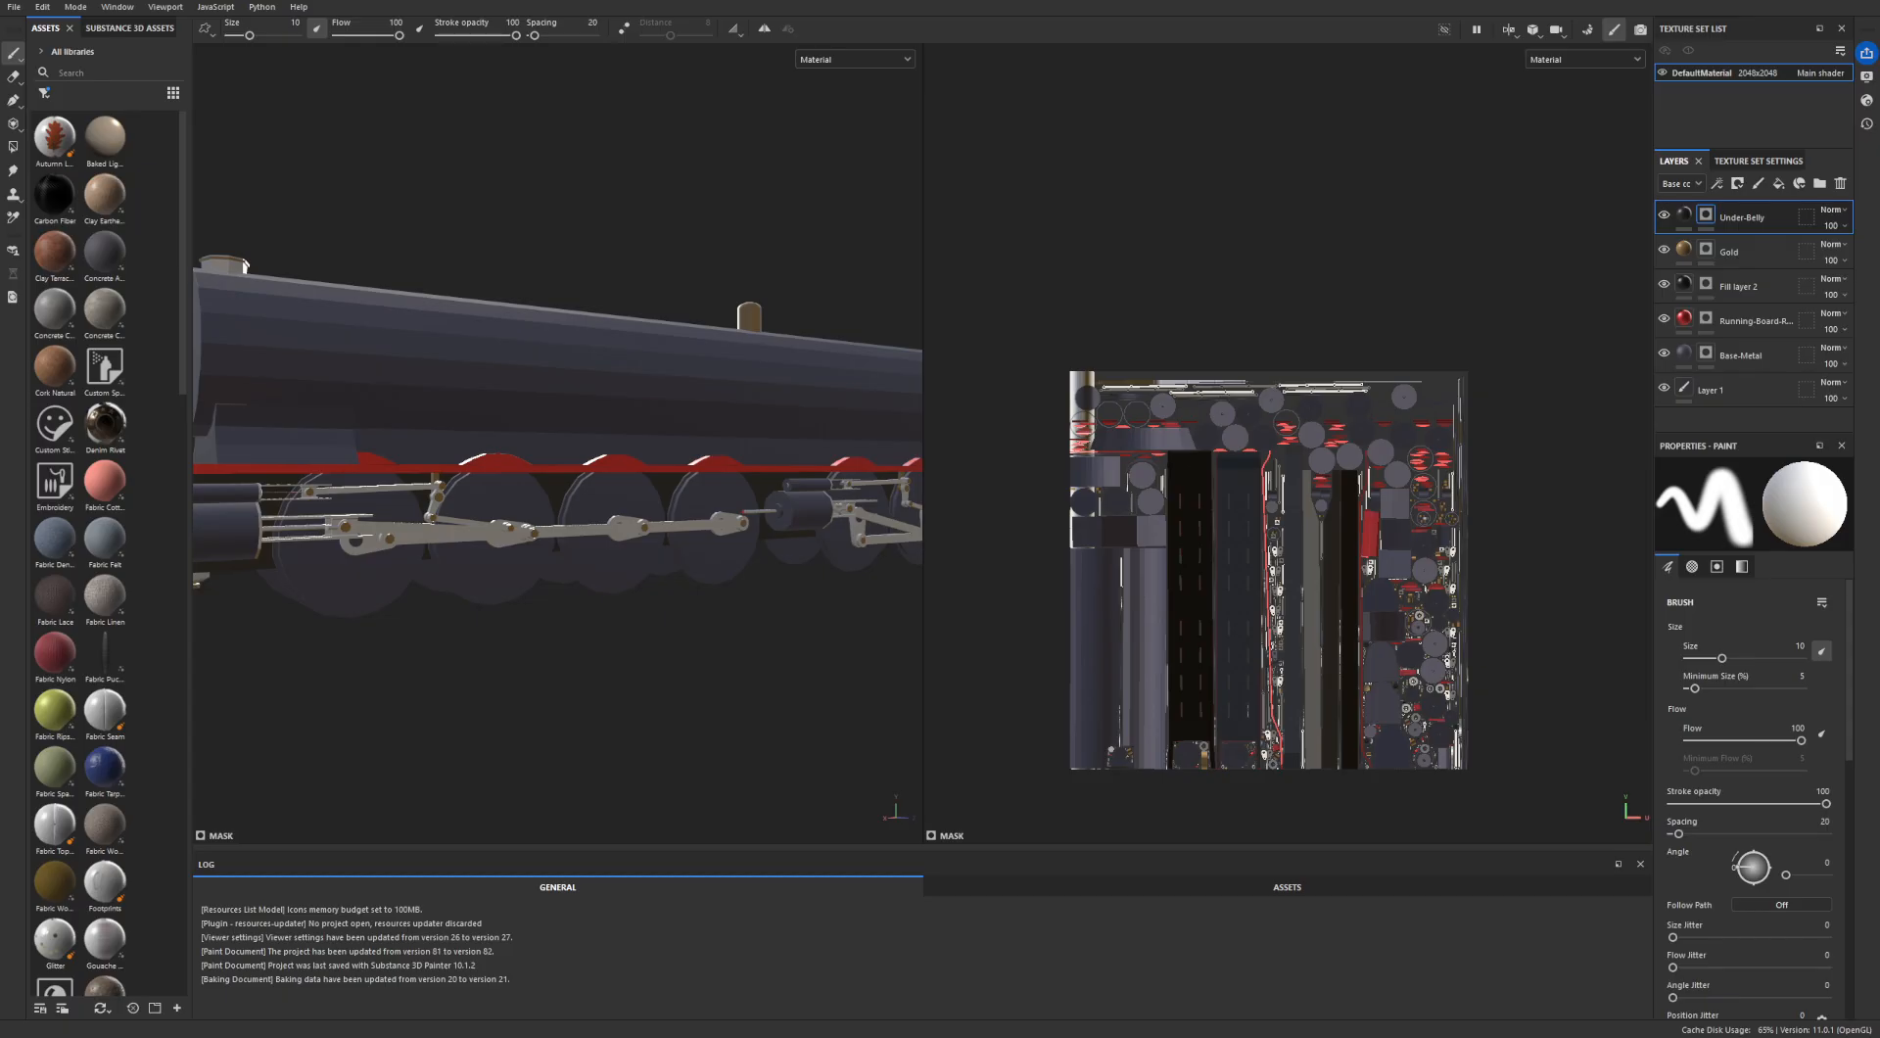
click(1858, 1)
click(882, 532)
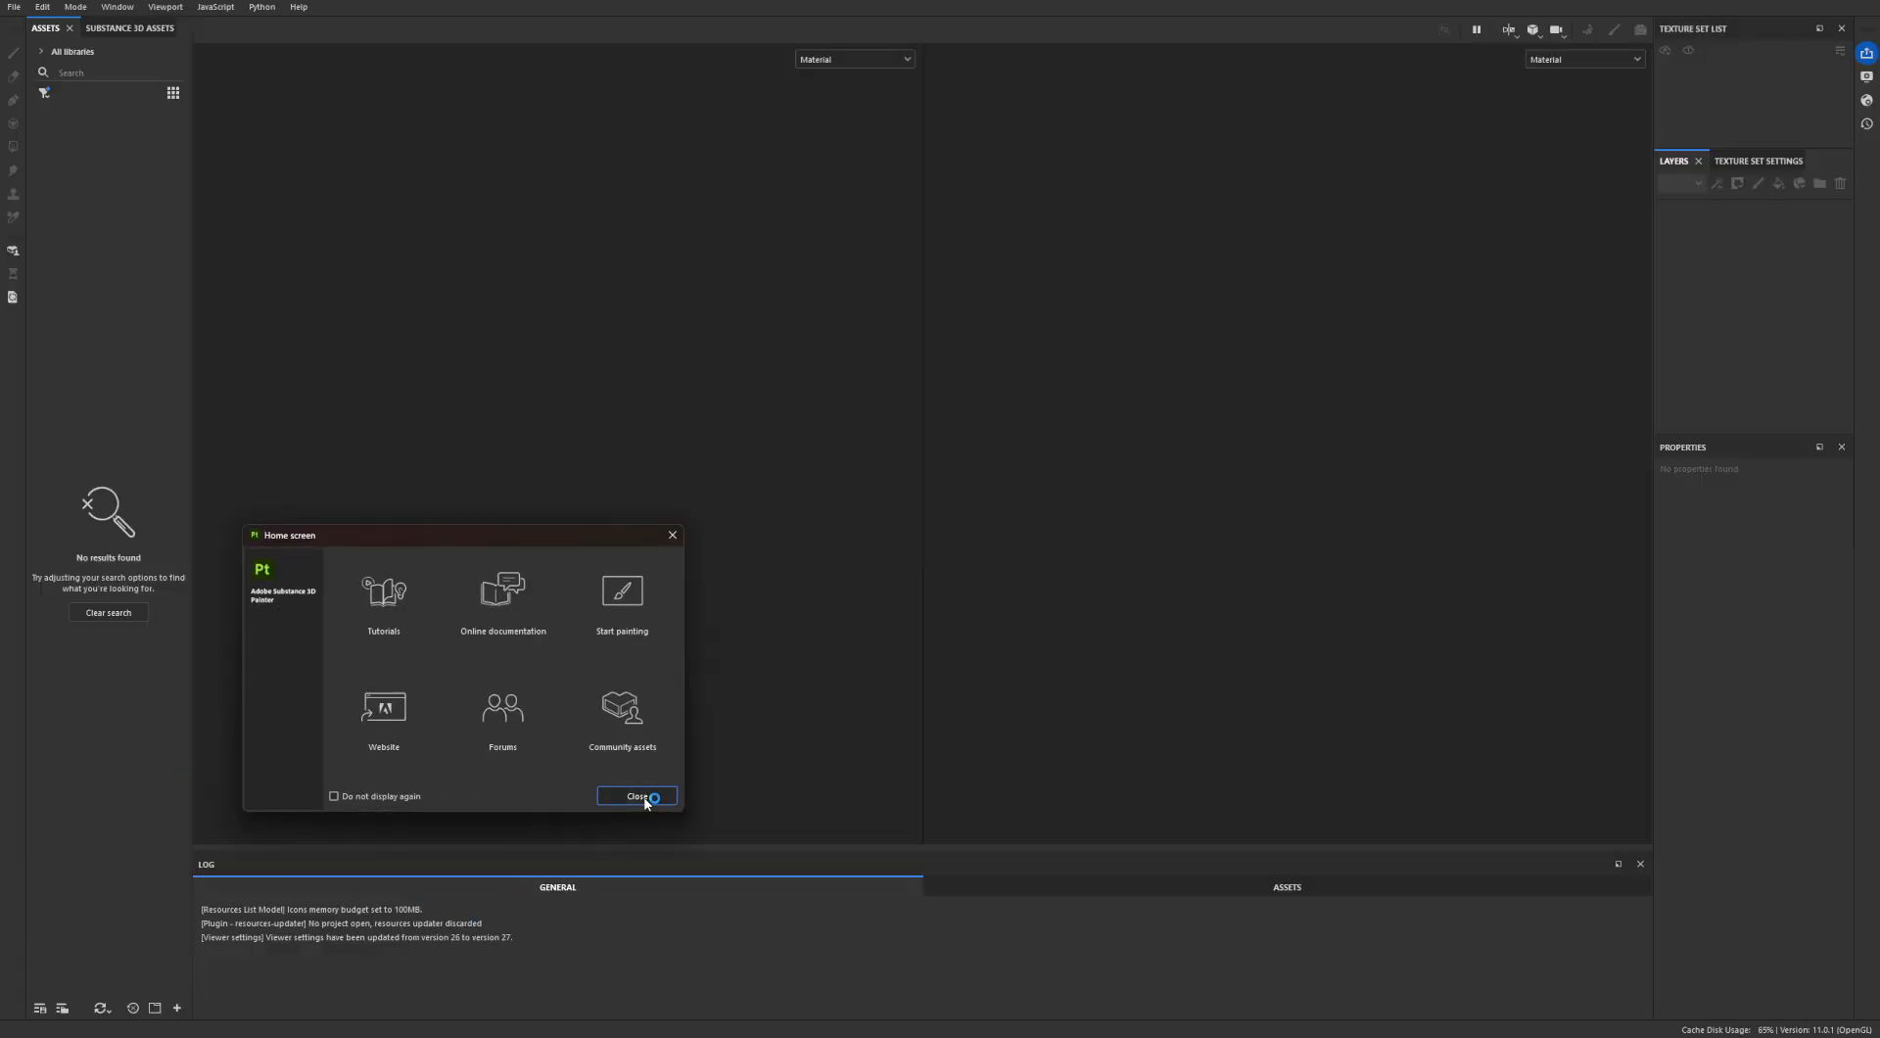
click(644, 799)
click(466, 715)
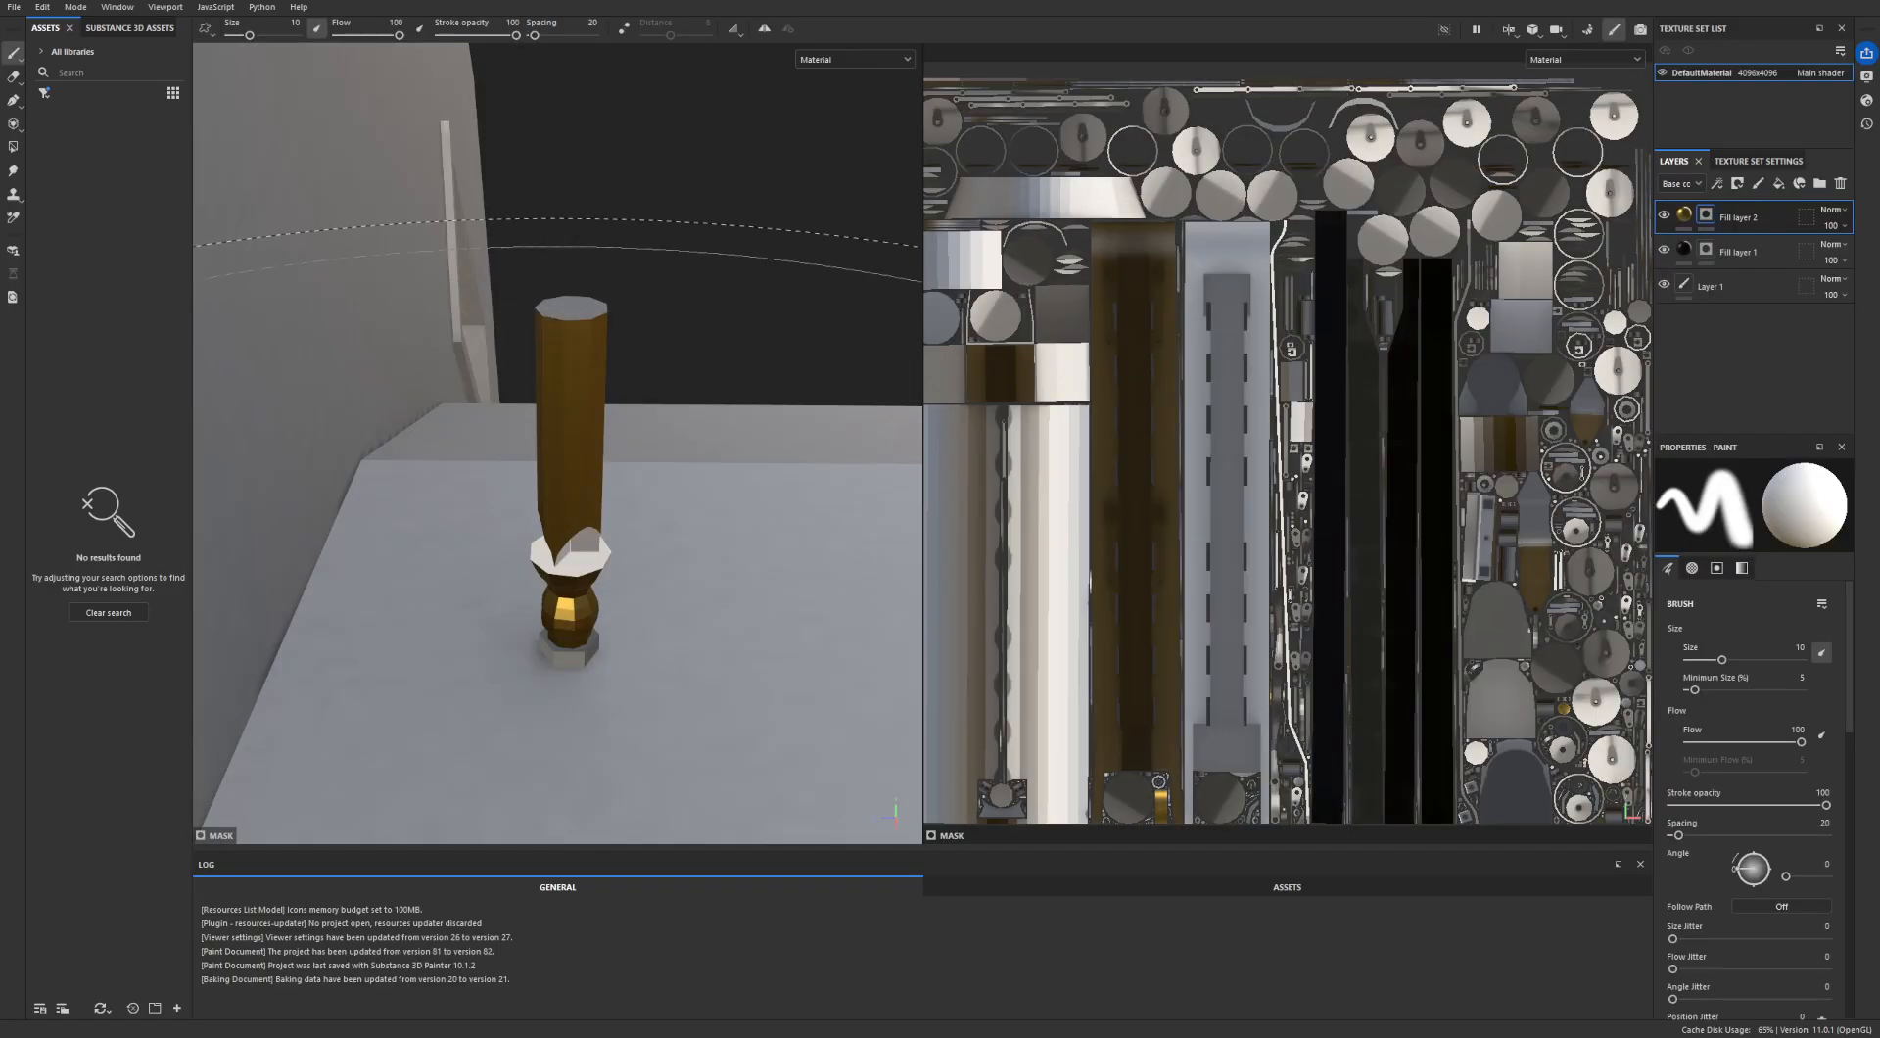
- Activate the Polygon Fill tool to show the mesh wireframe on the brass cylindrical fitting and across the UV layout
alt+drag(571, 478, 134, 478)
alt+middle_drag(654, 472, 588, 513)
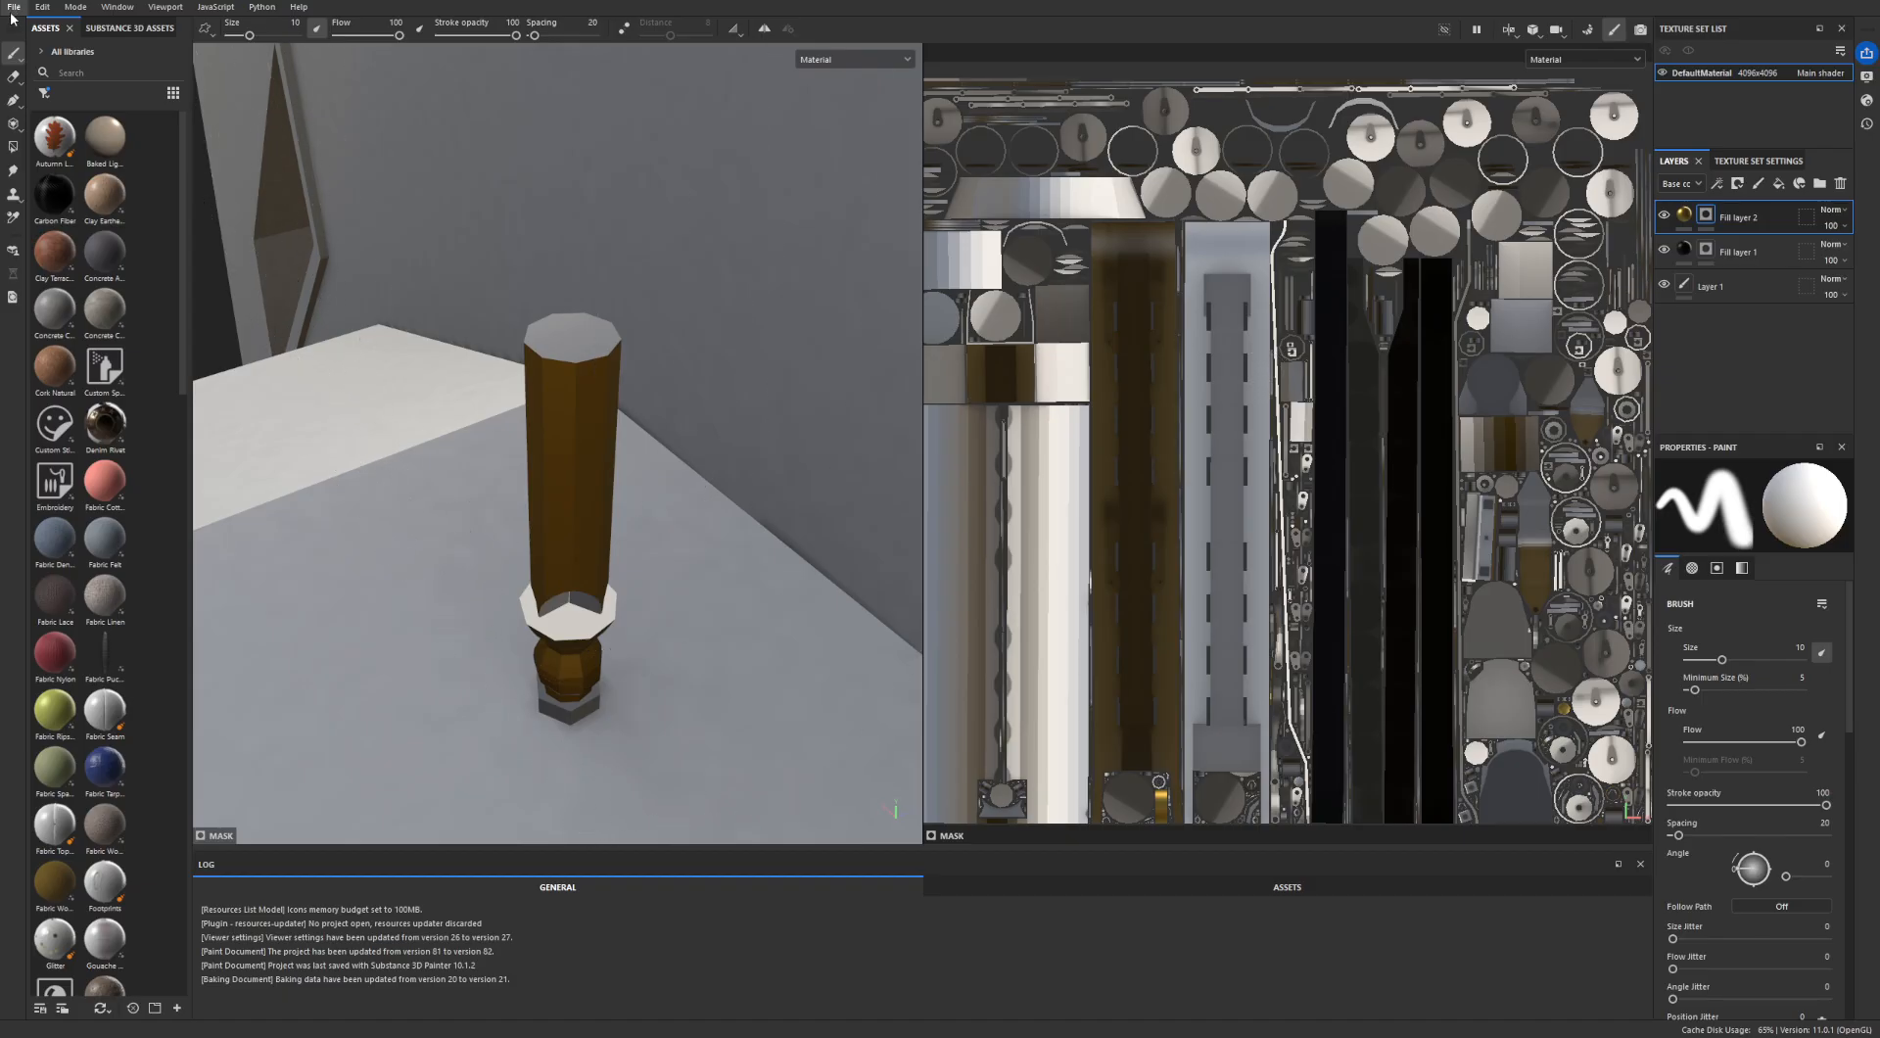
click(12, 124)
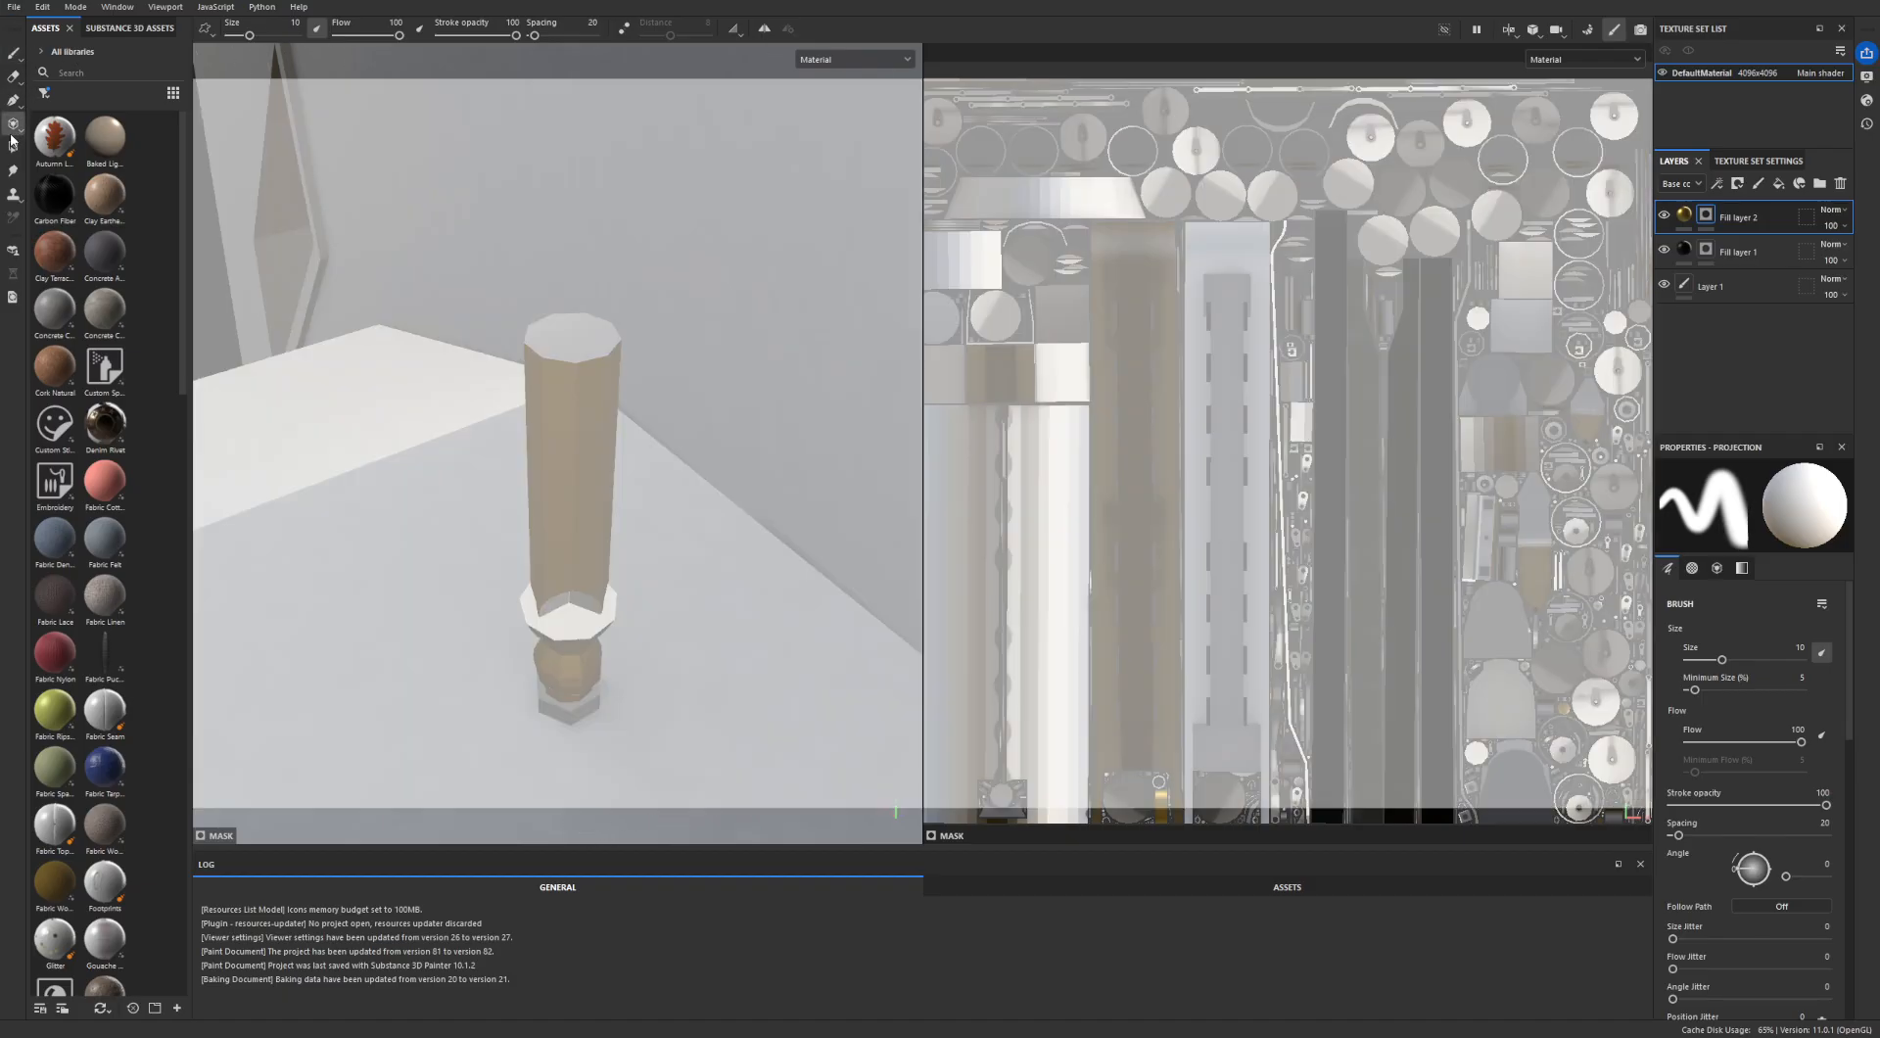
click(13, 147)
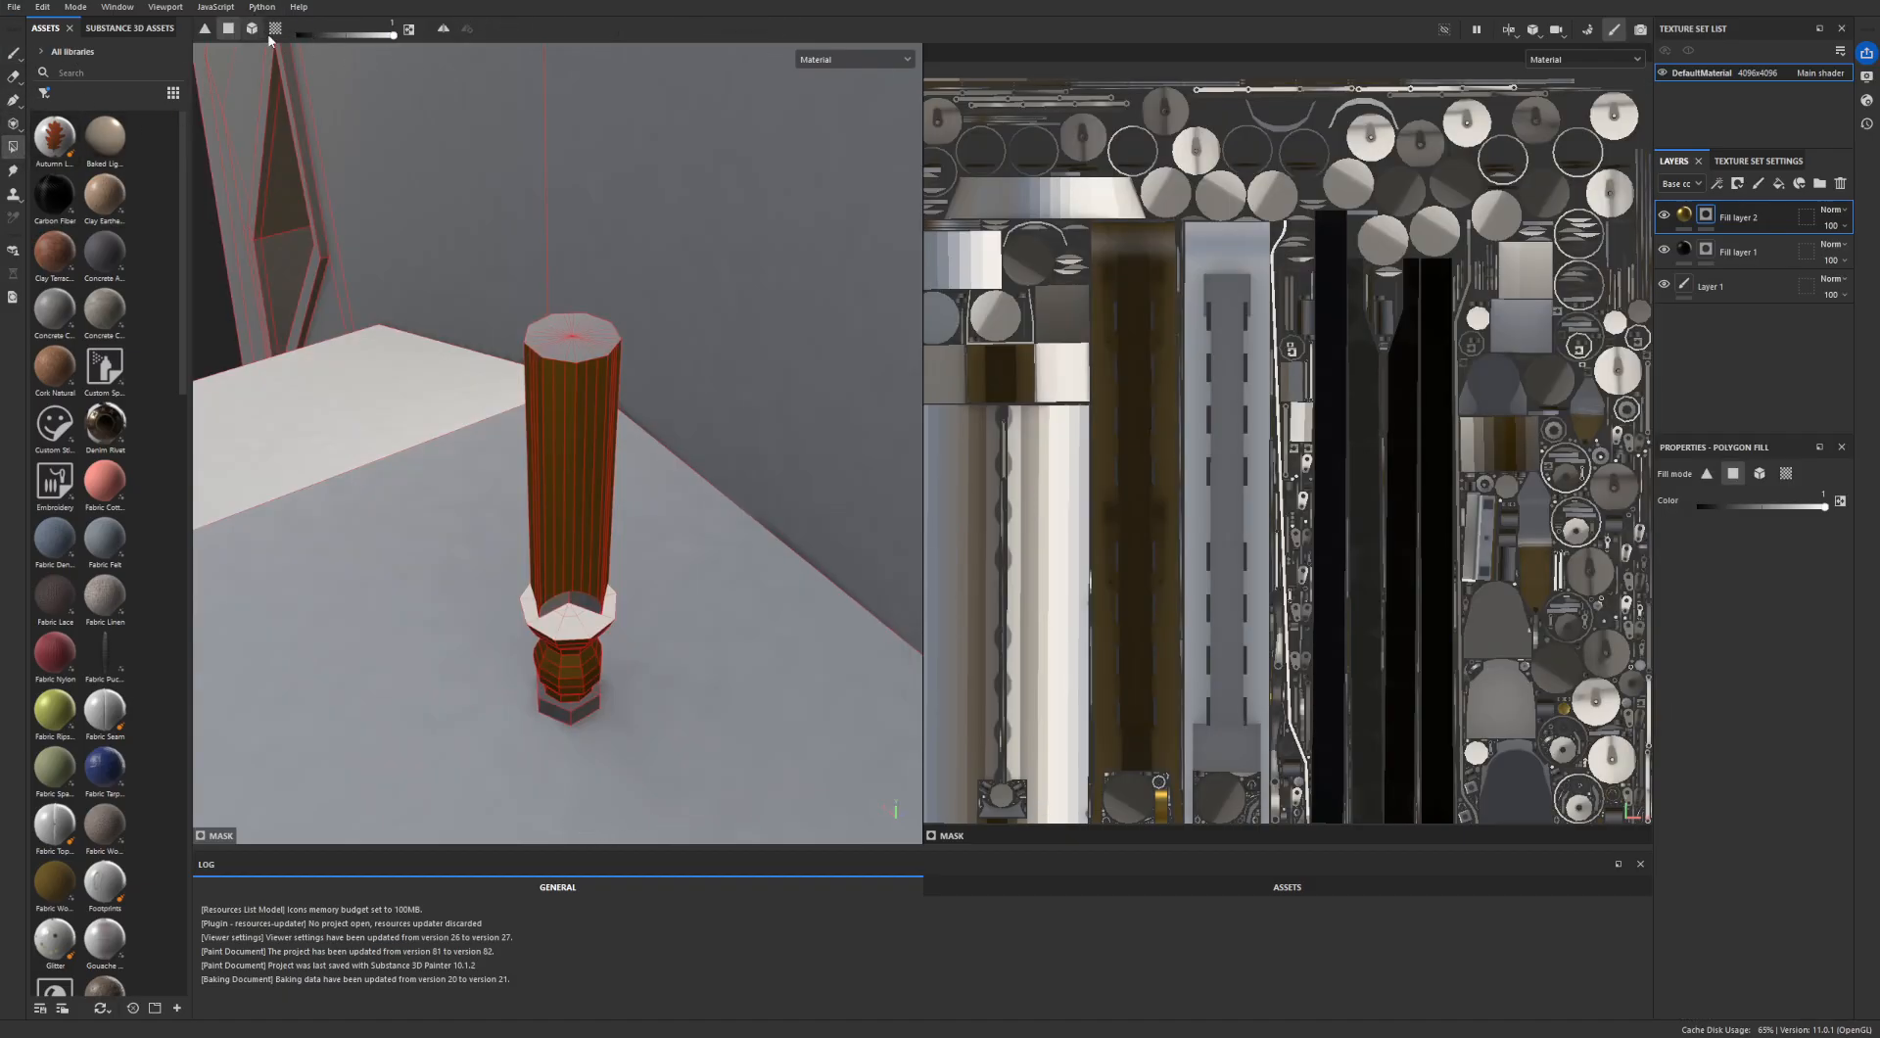
alt+drag(572, 338, 579, 427)
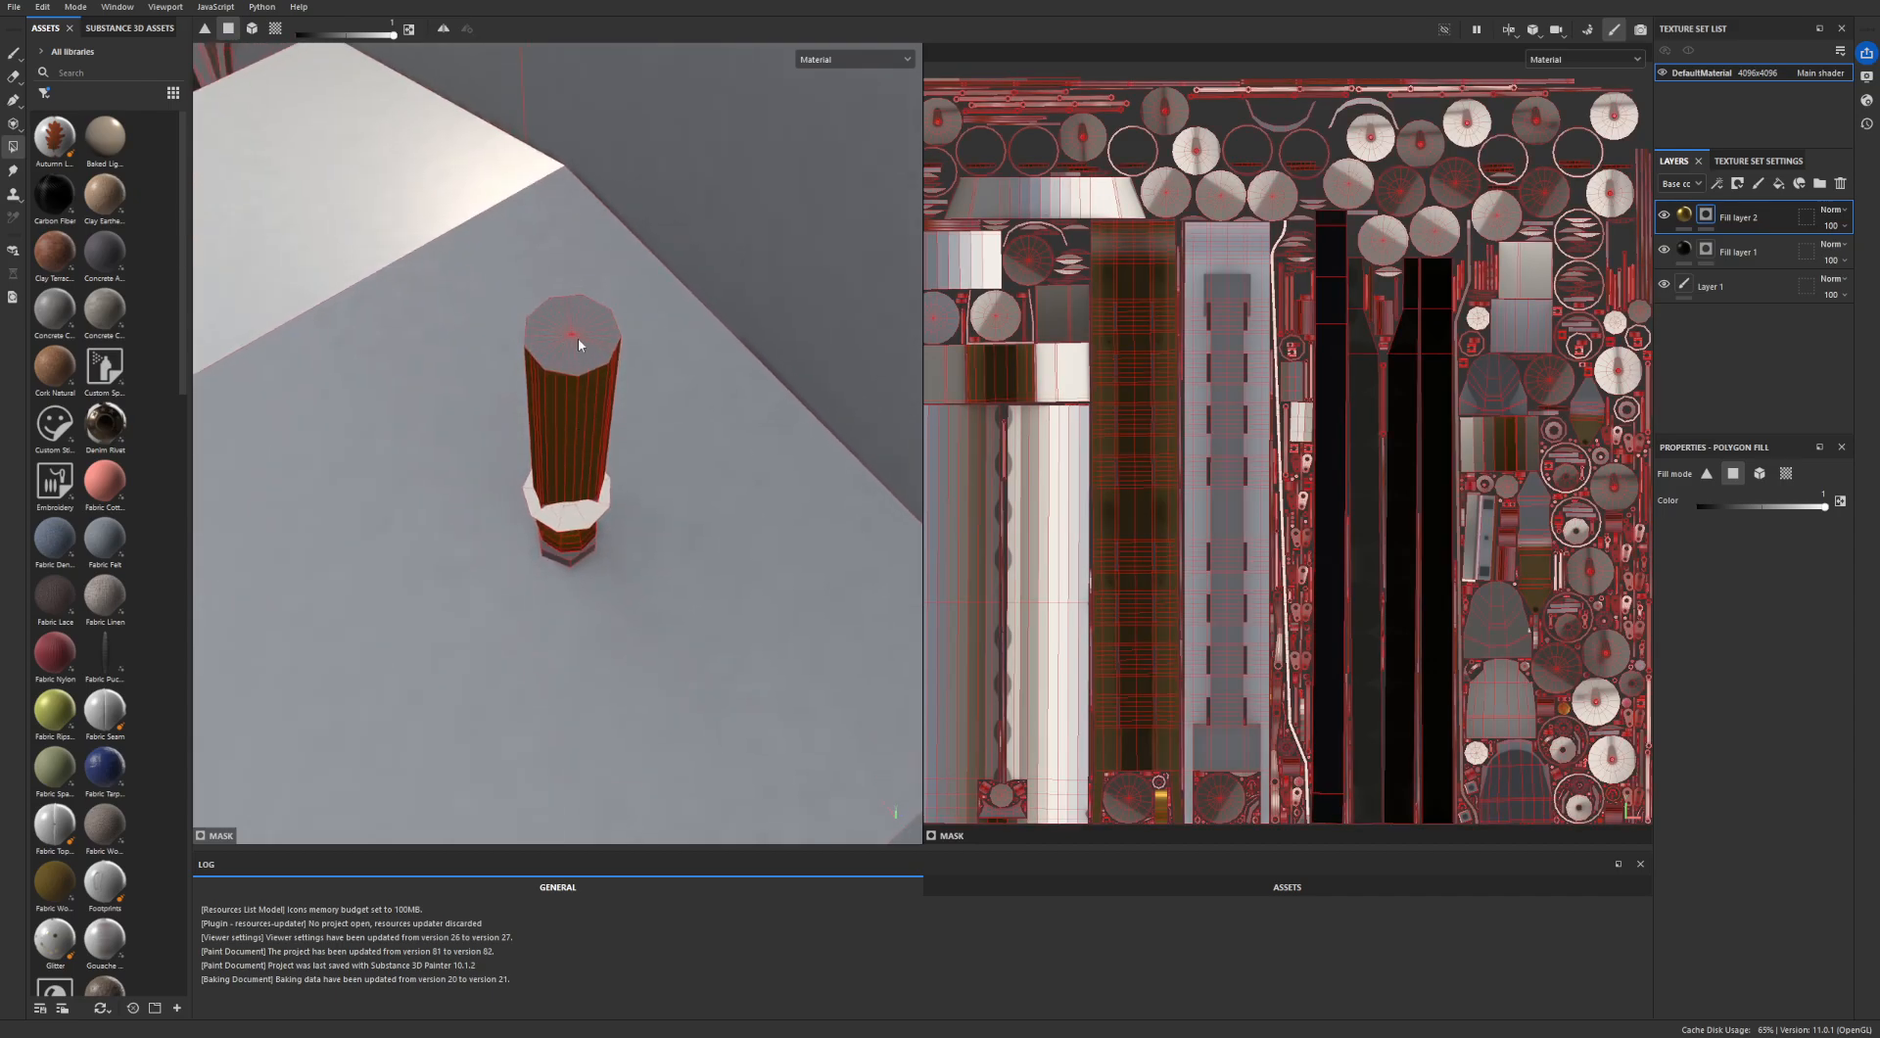
- Examine the tiny dot, hourglass and fork-shaped UV islands beside the large discs at the layout's lower edge
scroll(1277, 822, up, 10)
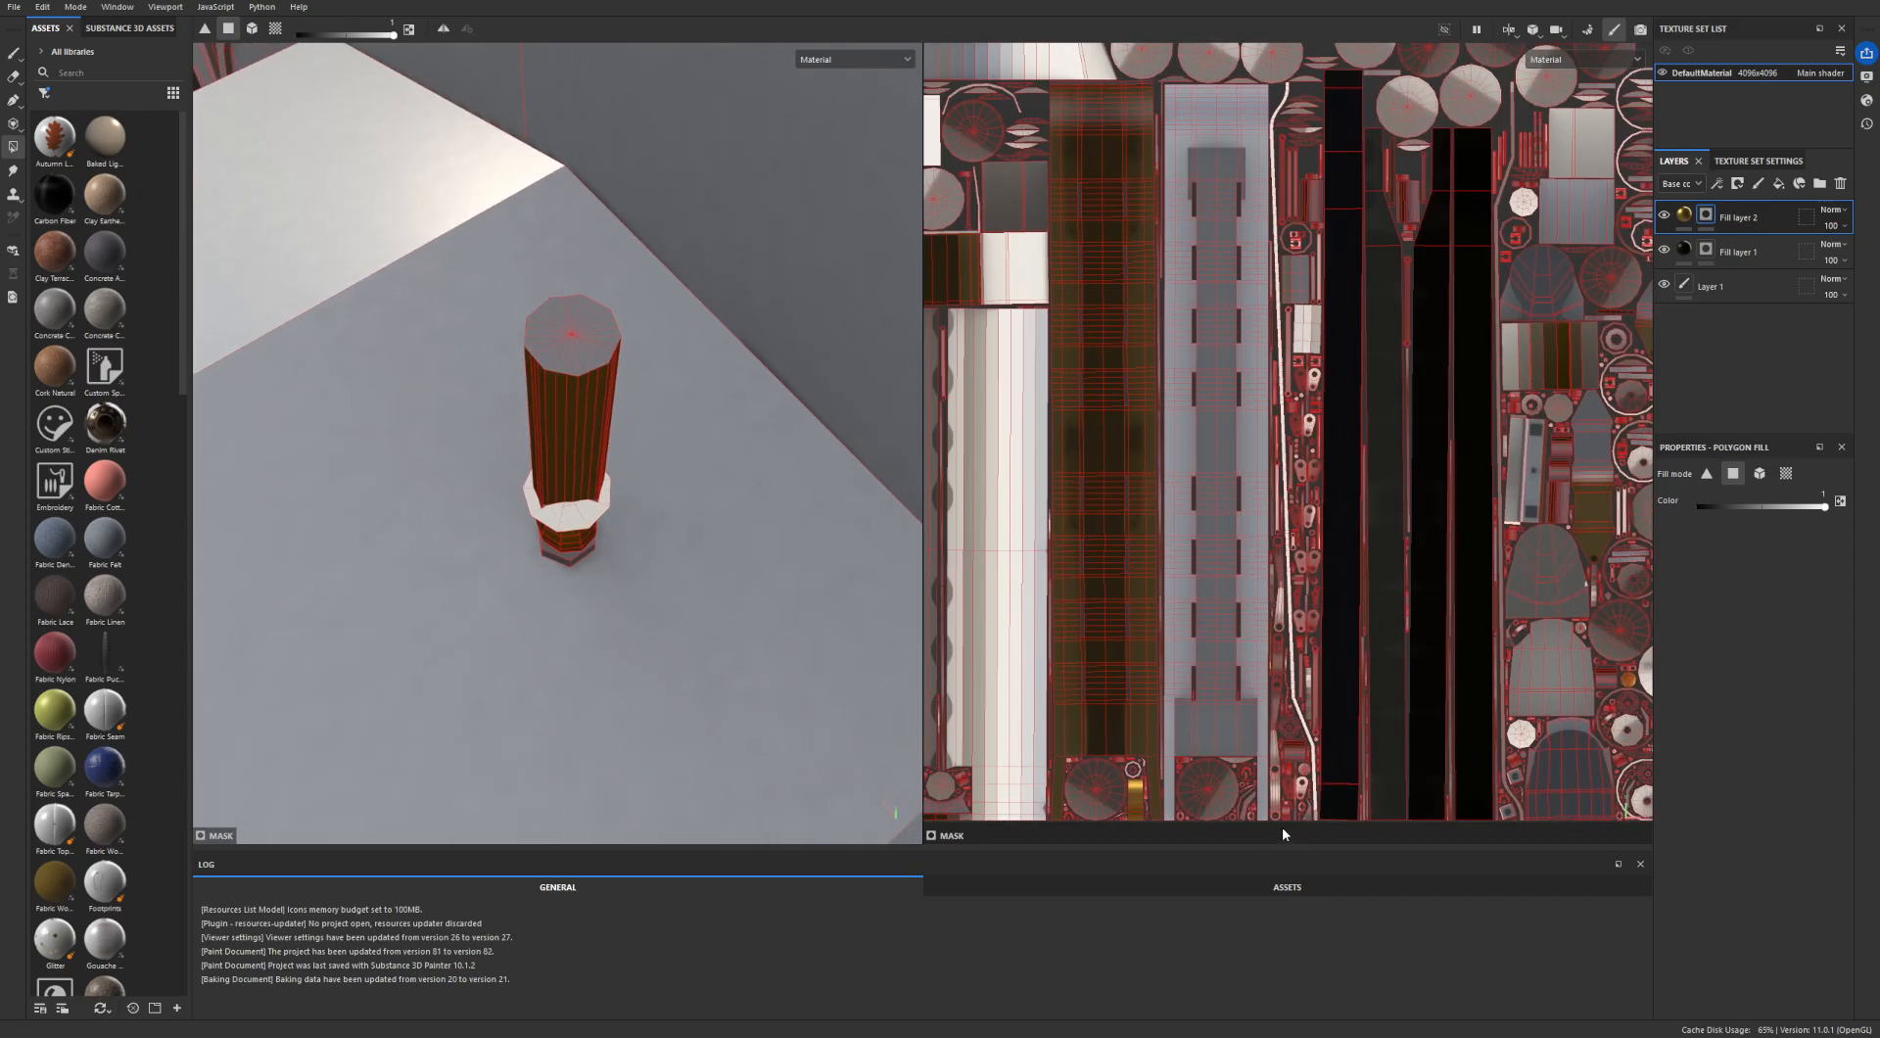
alt+middle_drag(1243, 740, 1395, 704)
alt+middle_drag(1084, 686, 1381, 656)
alt+middle_drag(1227, 657, 1407, 658)
alt+middle_drag(1094, 658, 1354, 659)
scroll(1355, 666, up, 7)
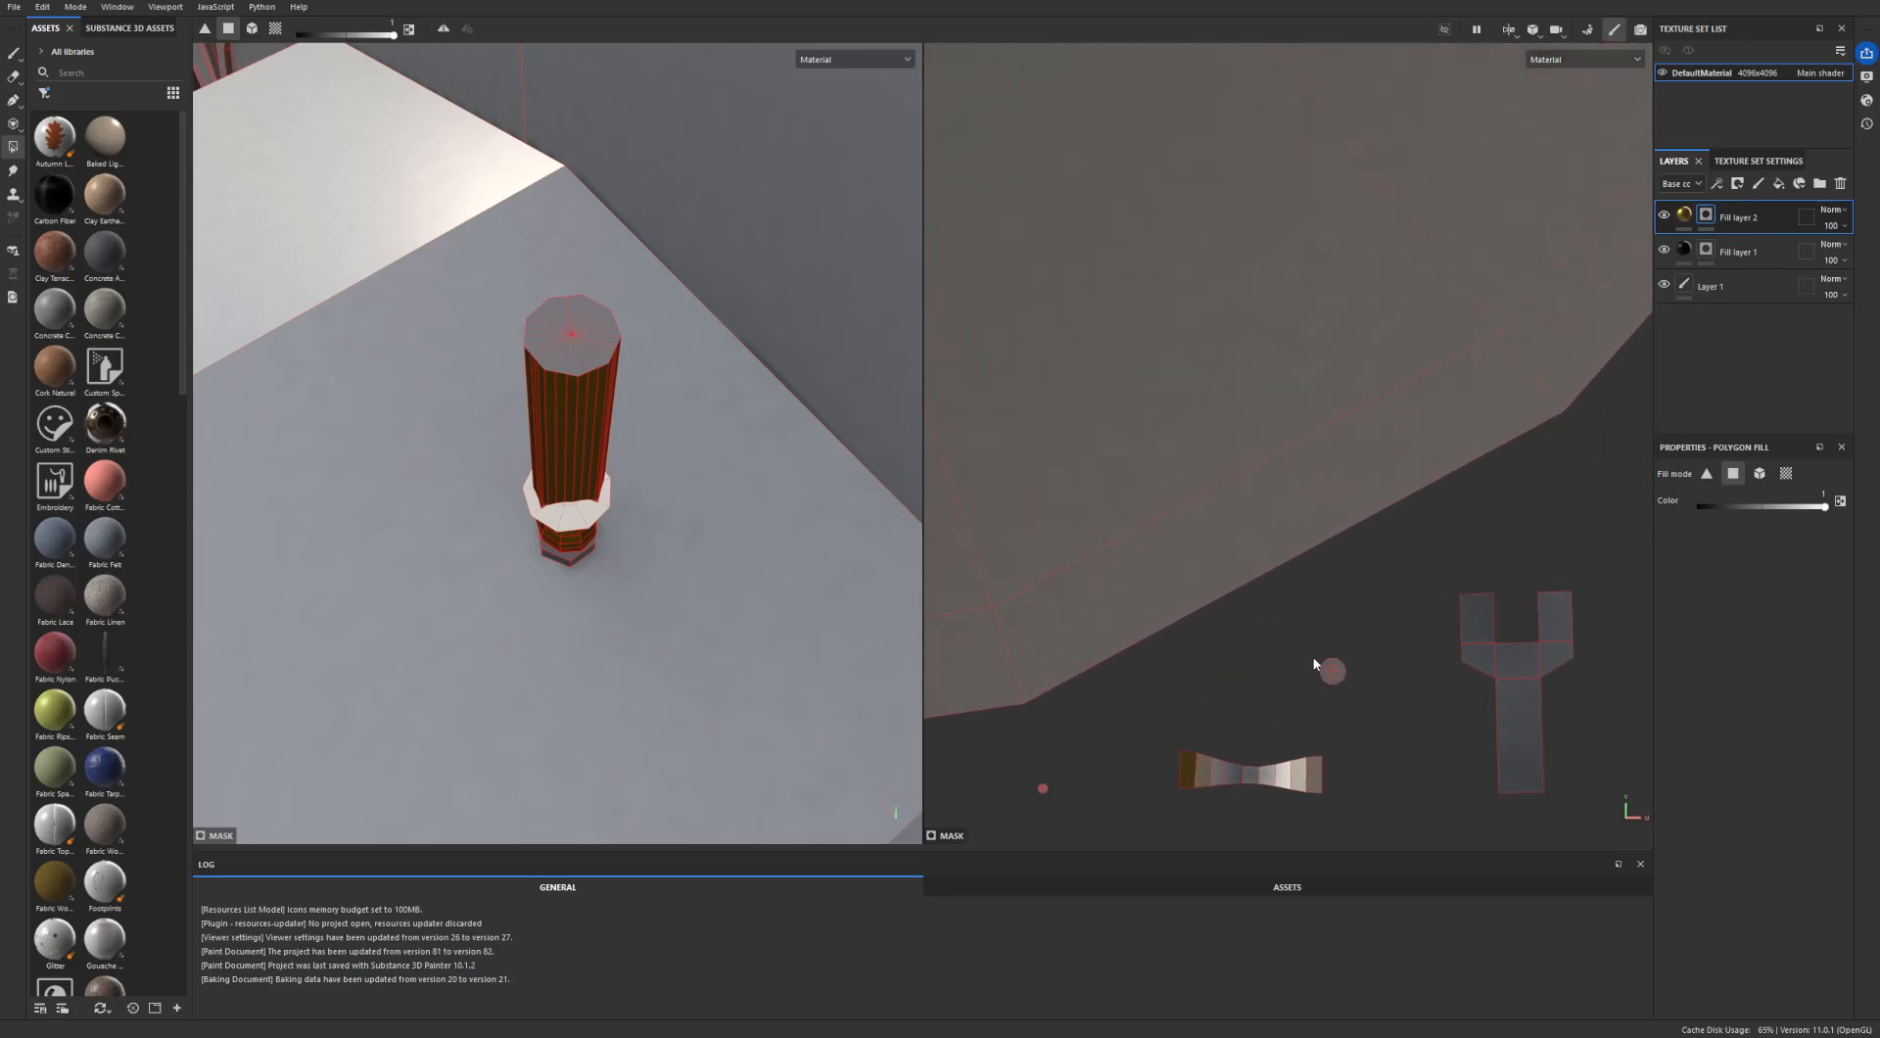
scroll(1355, 695, down, 5)
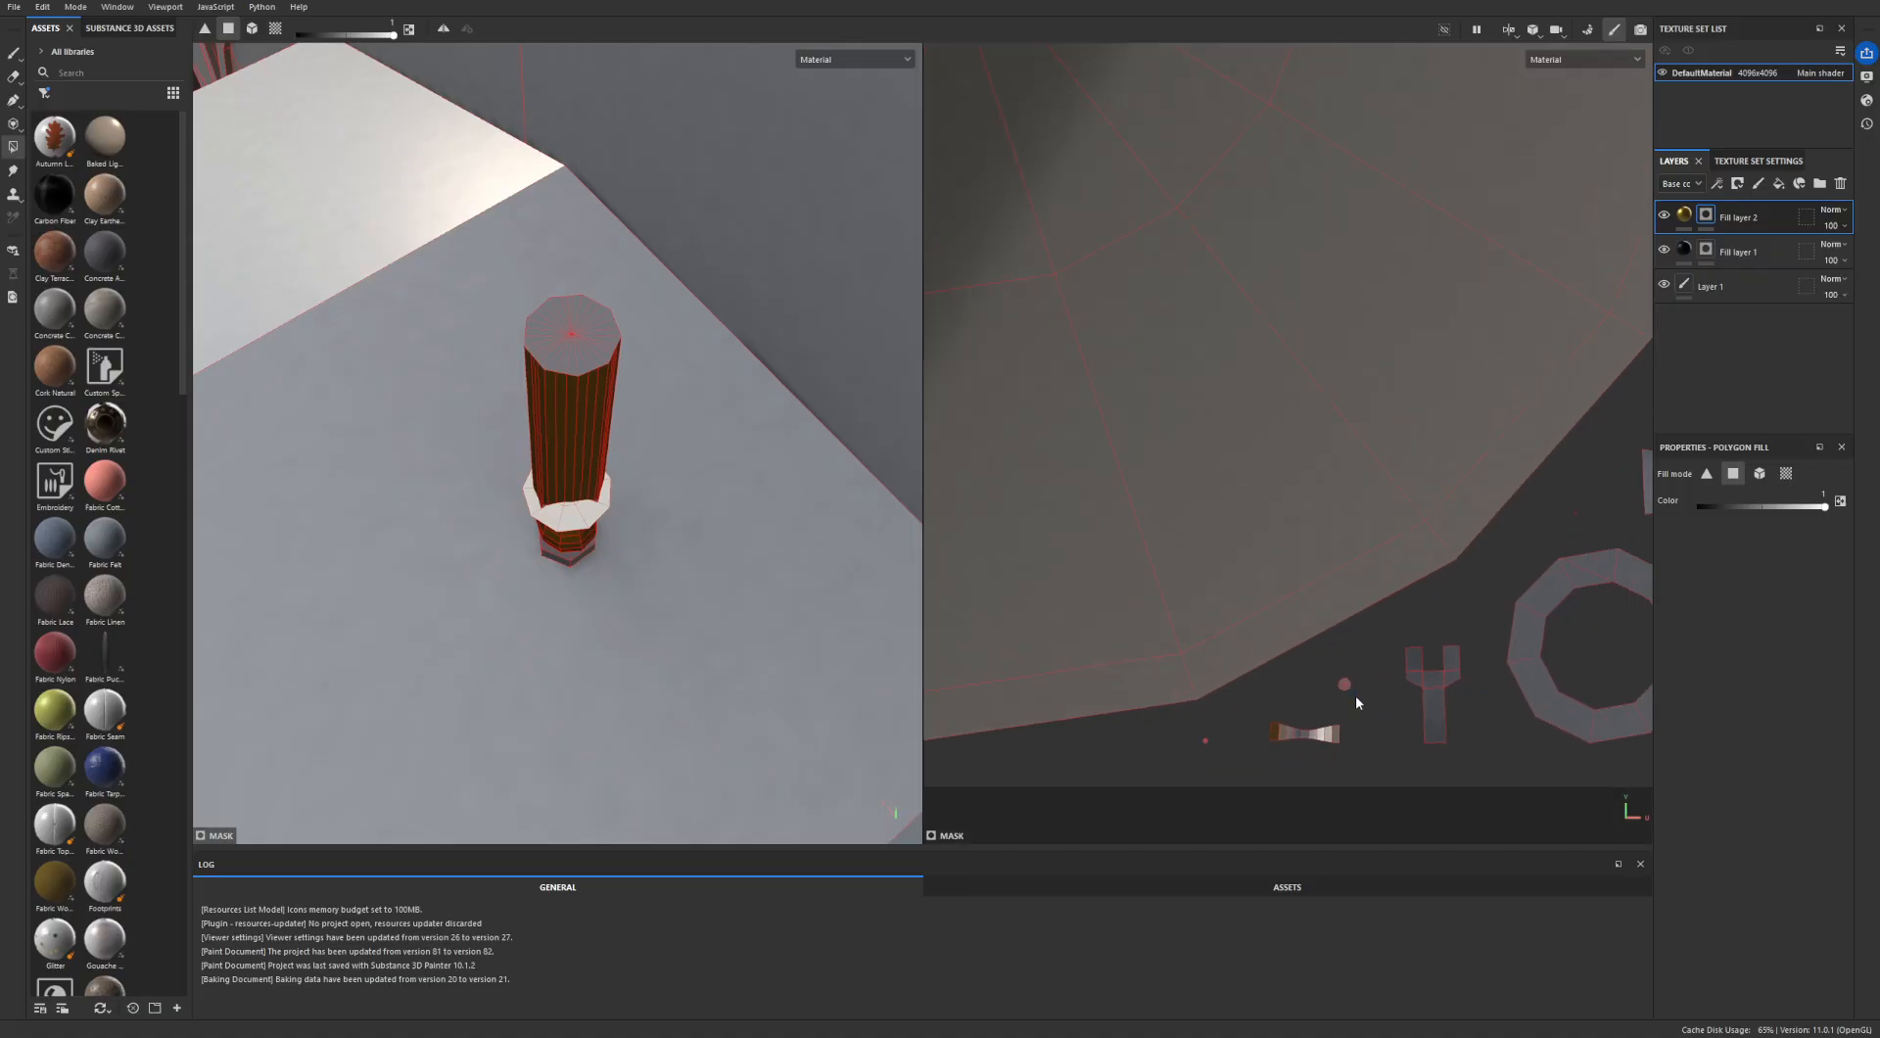
scroll(1242, 734, up, 5)
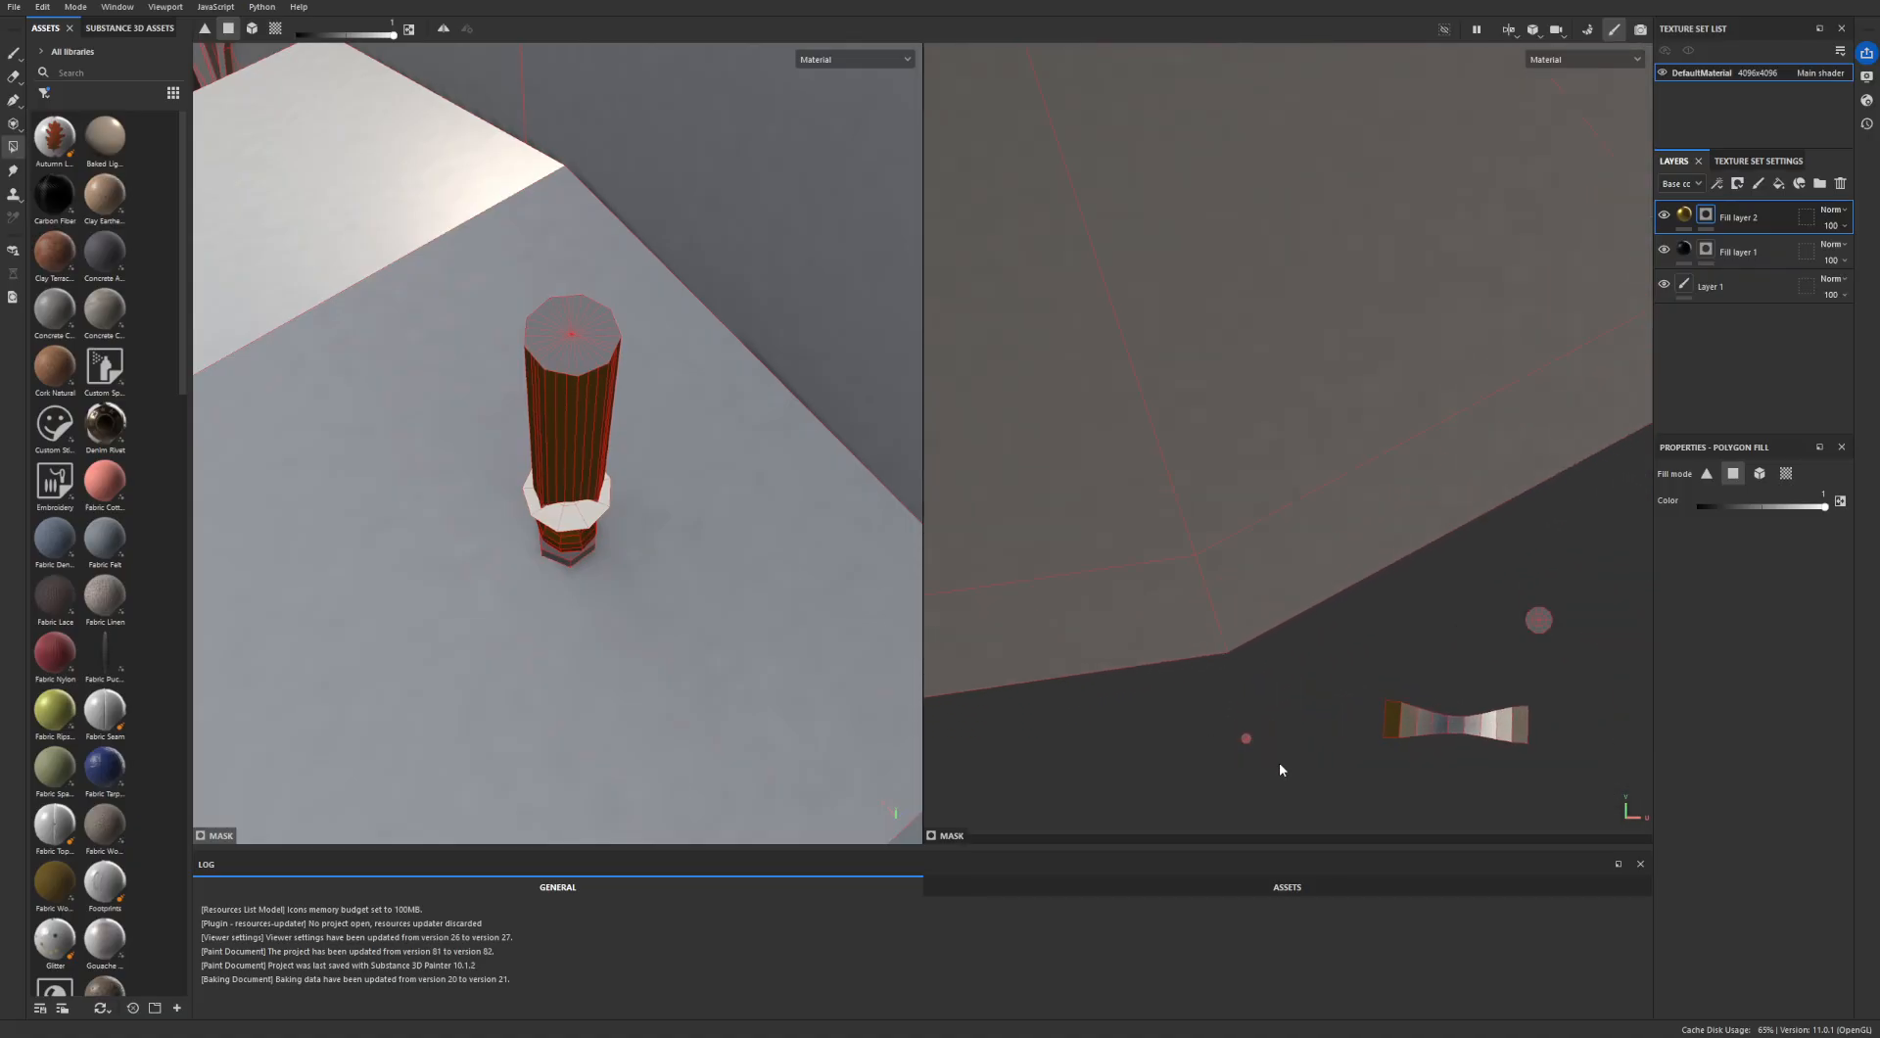
scroll(1302, 719, down, 6)
- Compare the polygonal cap and small UV islands packed around the large disc with the cylindrical fitting on the model
alt+middle_drag(1016, 720, 1322, 672)
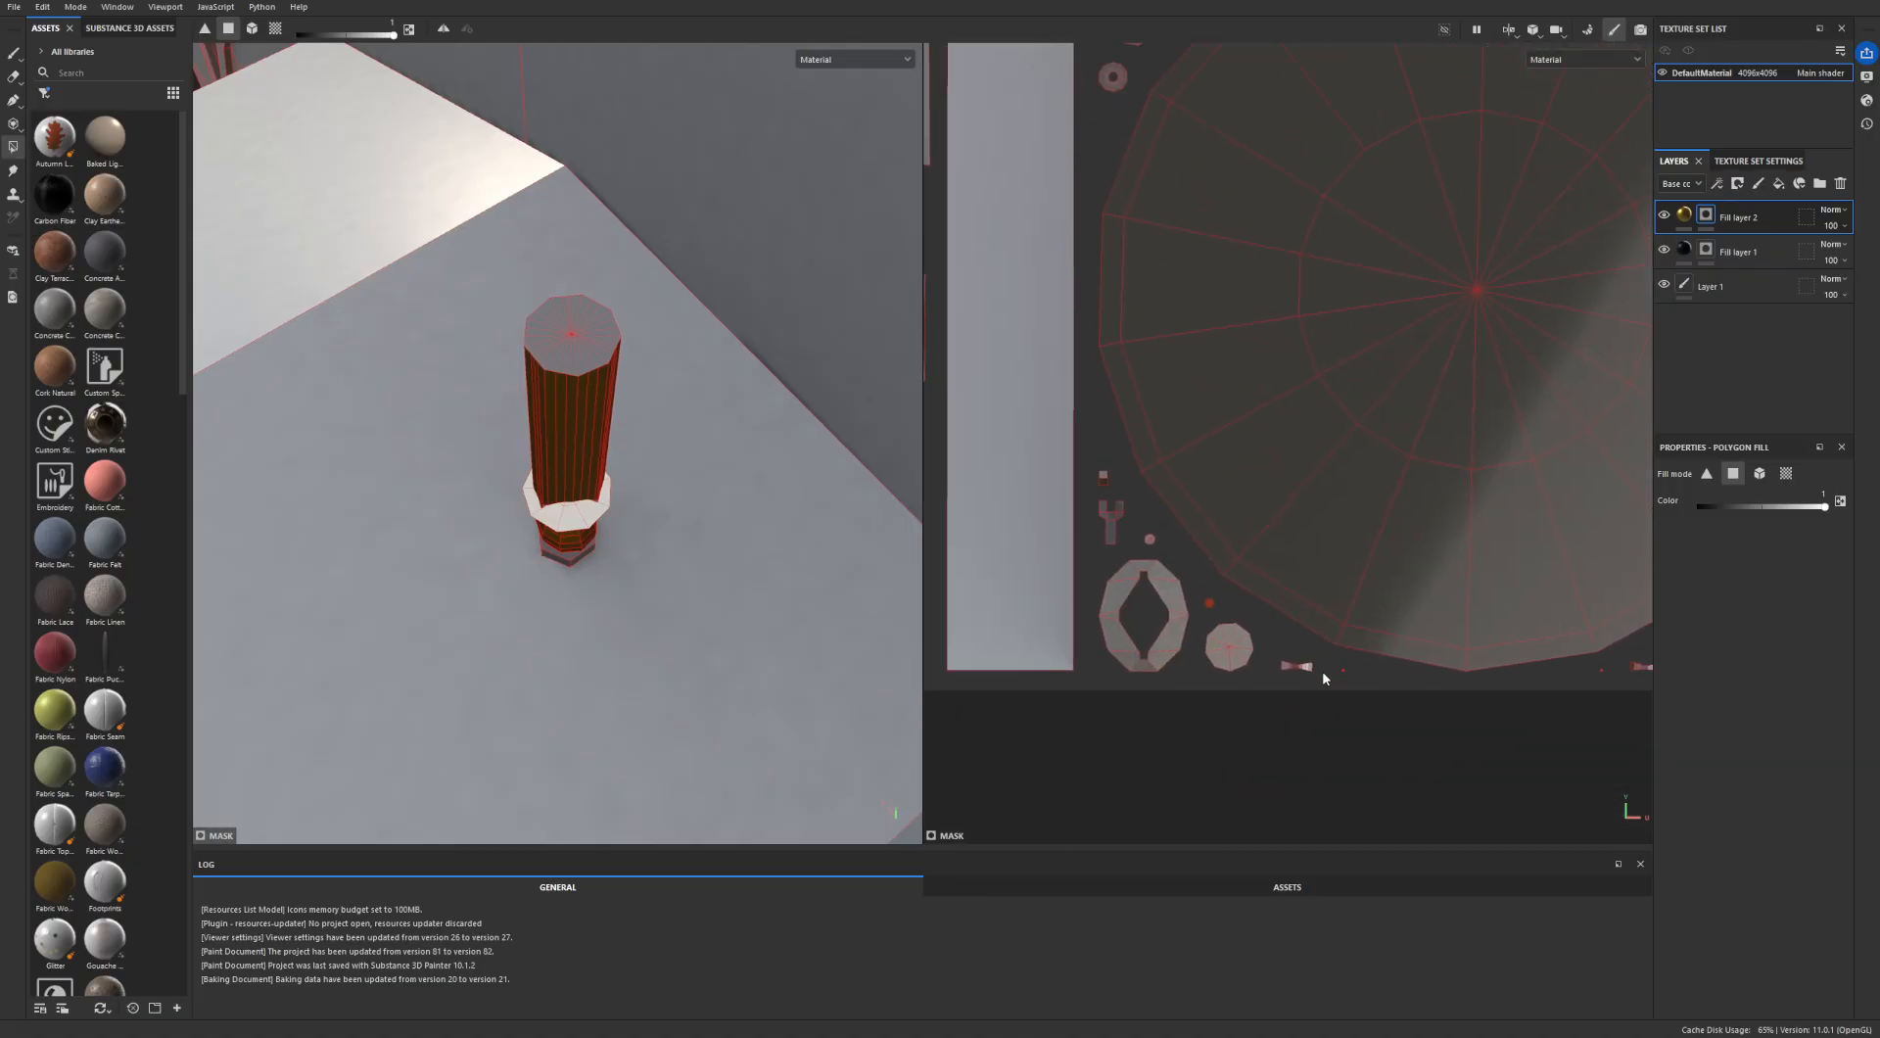
scroll(1309, 682, up, 6)
alt+middle_drag(1064, 550, 1275, 647)
scroll(1157, 536, up, 1)
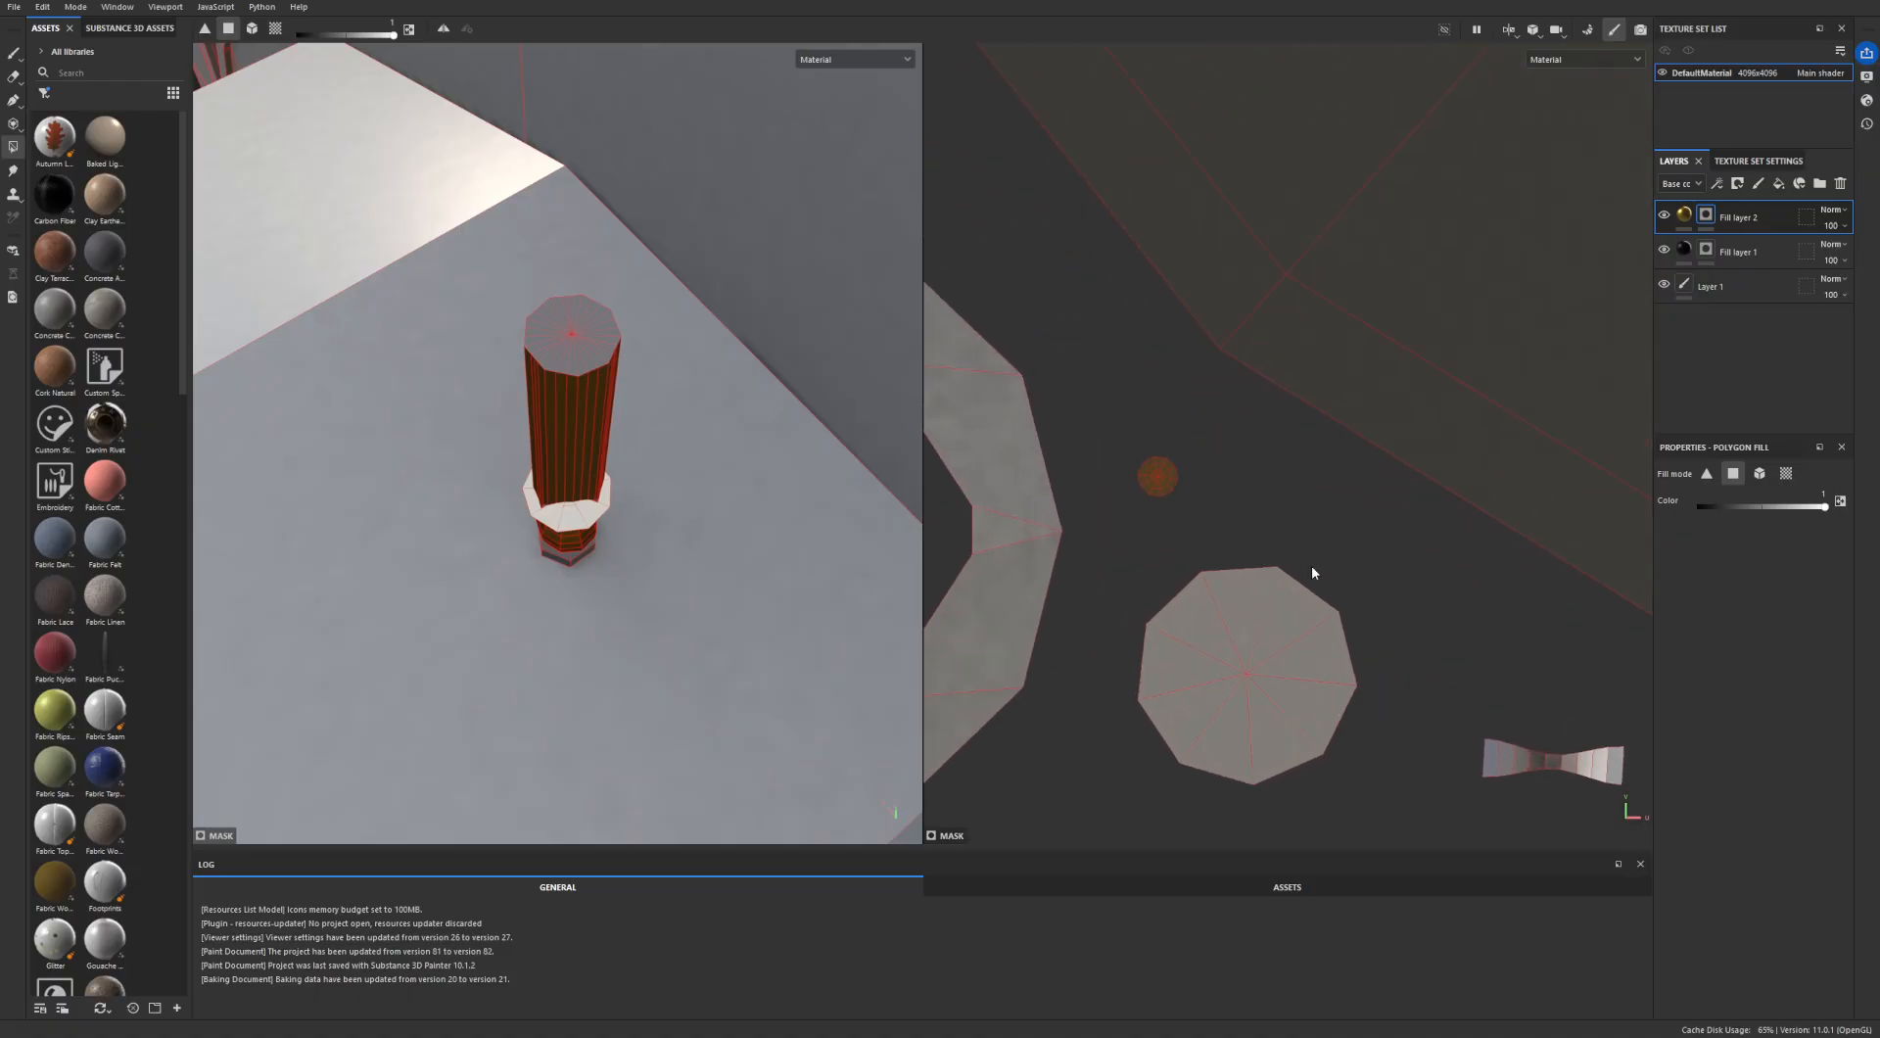
scroll(1330, 571, down, 9)
alt+middle_drag(1330, 571, 1247, 664)
alt+middle_drag(1545, 651, 1272, 570)
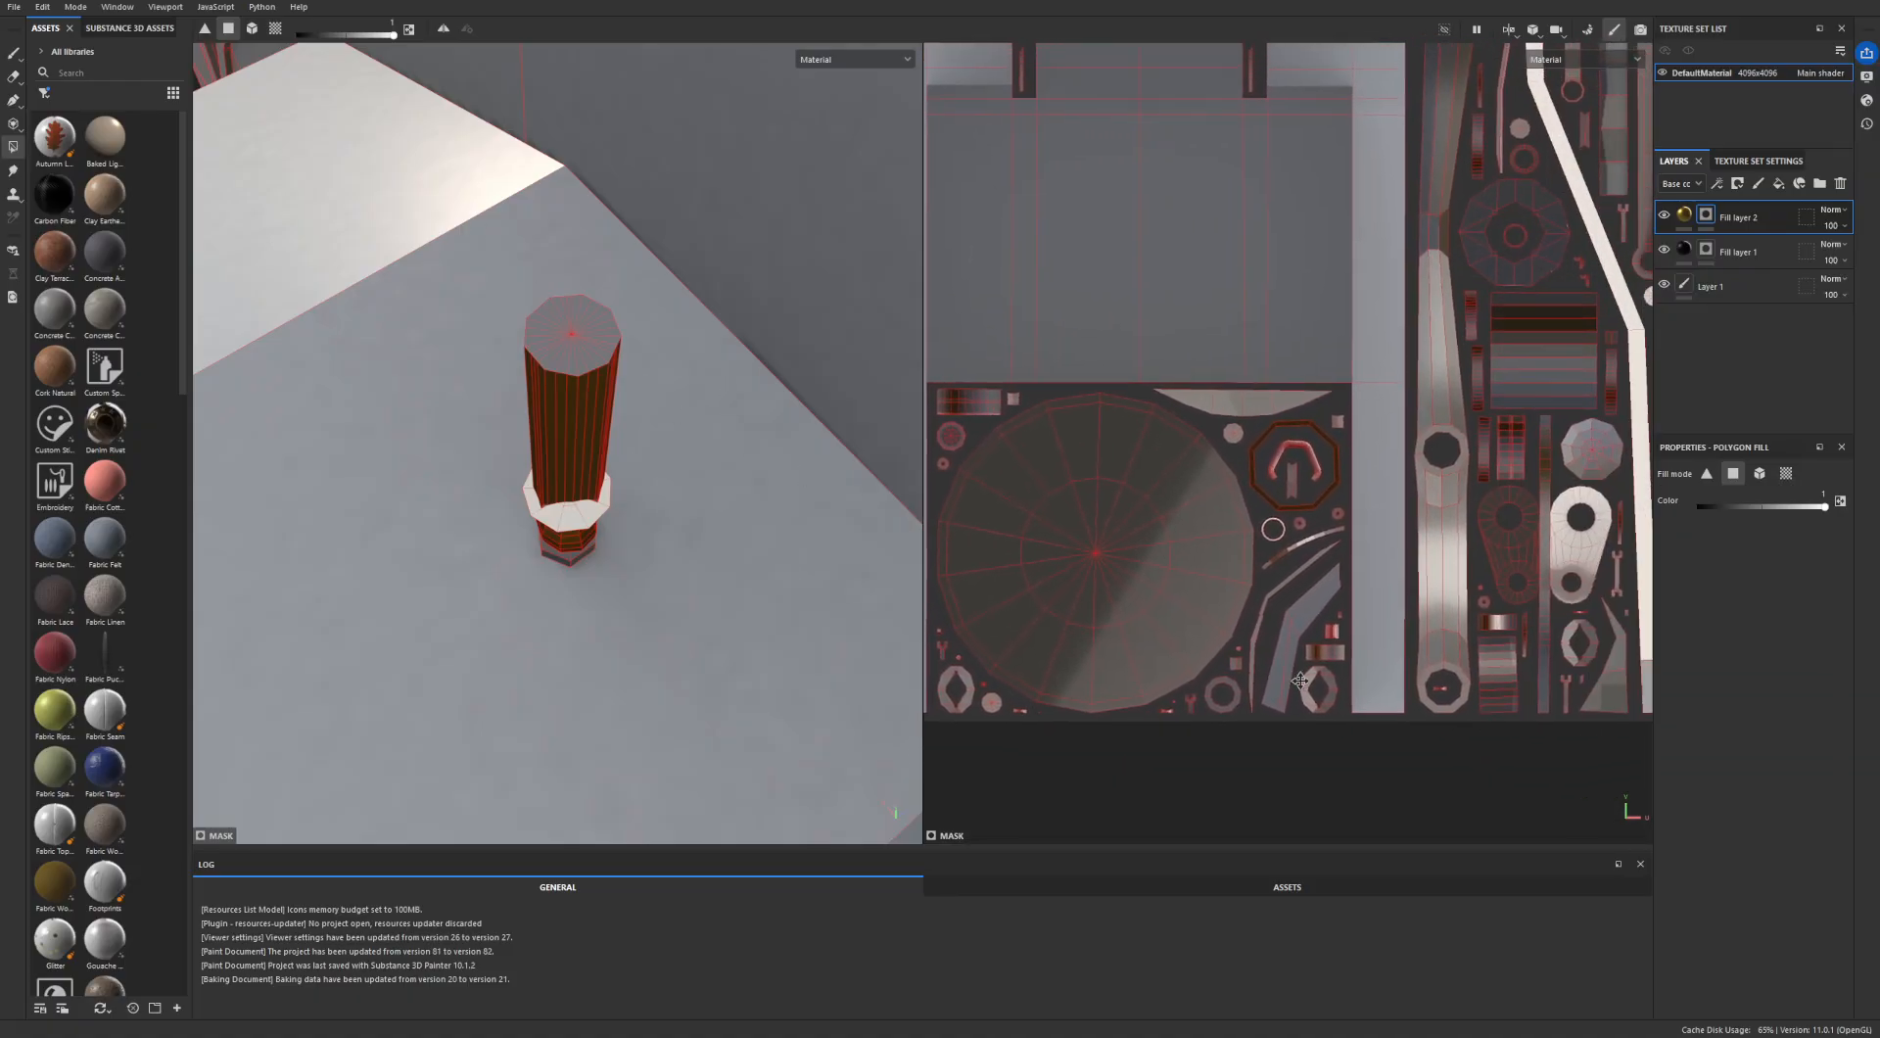
scroll(208, 615, down, 1)
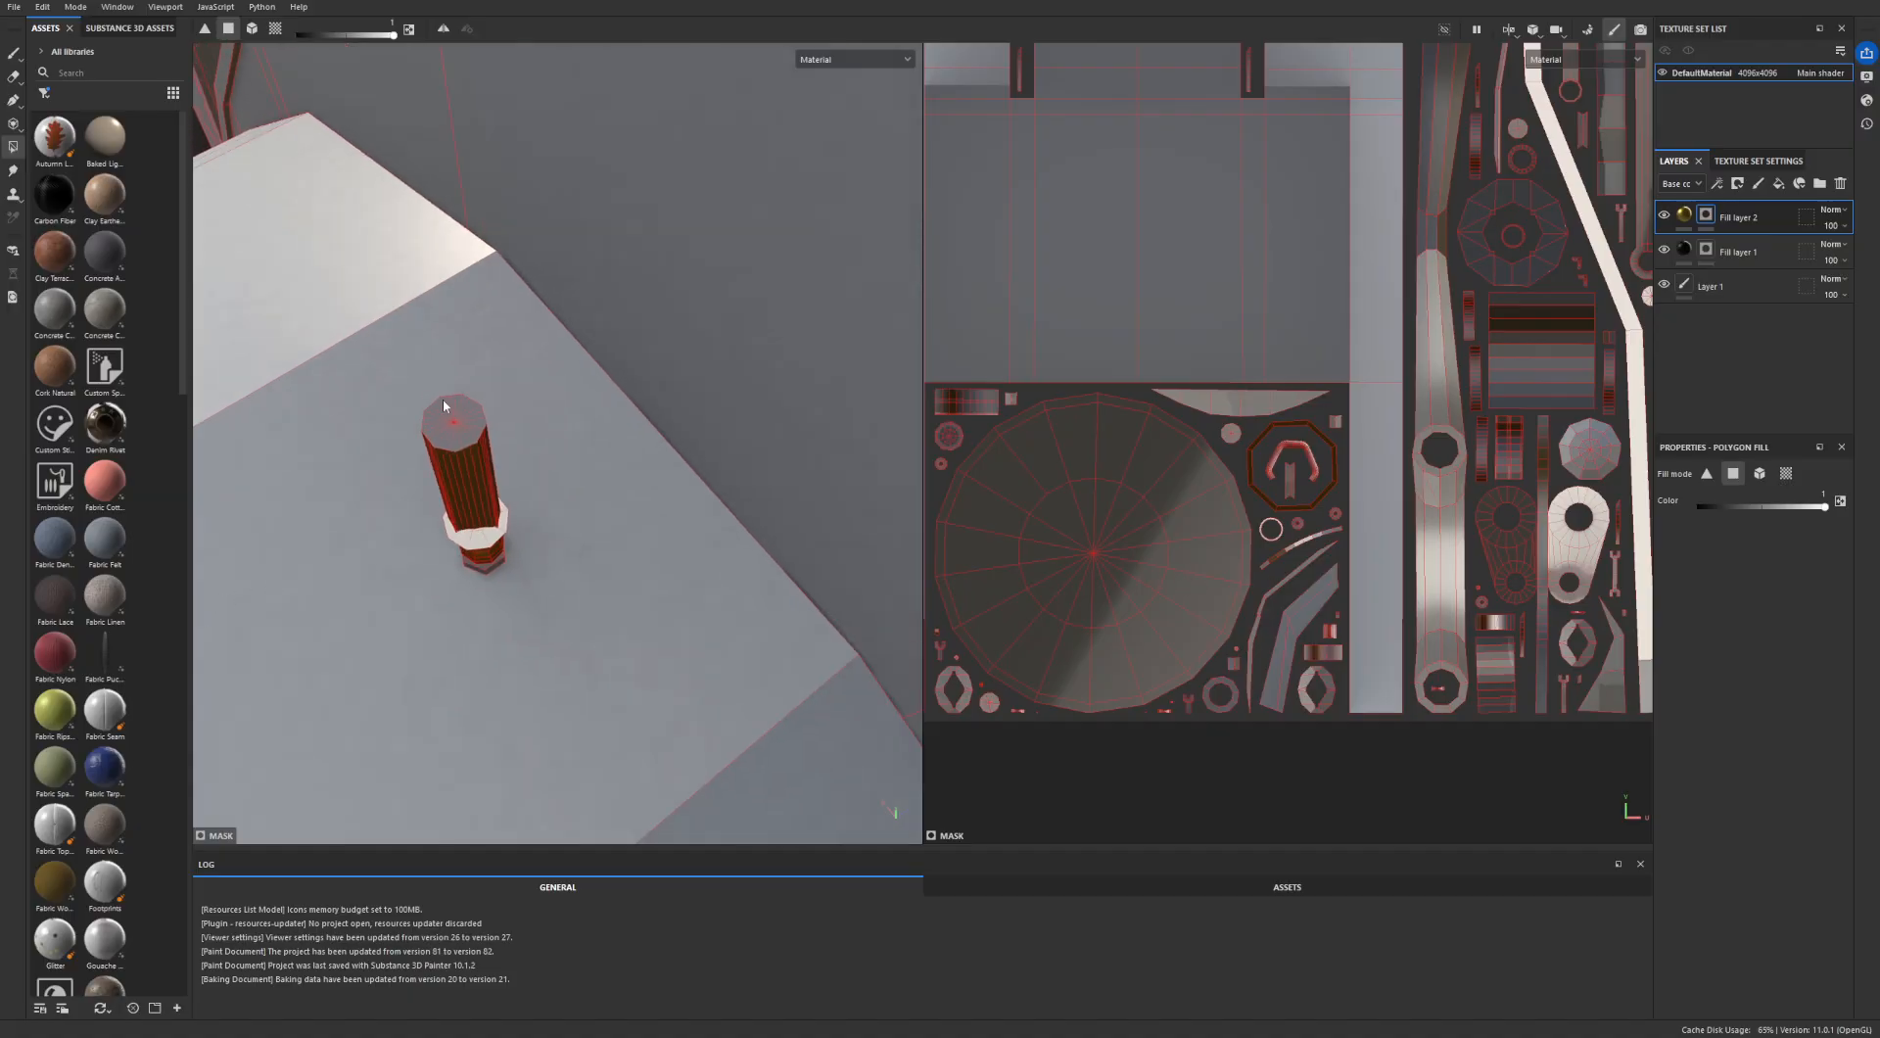
scroll(404, 416, up, 3)
scroll(472, 452, down, 1)
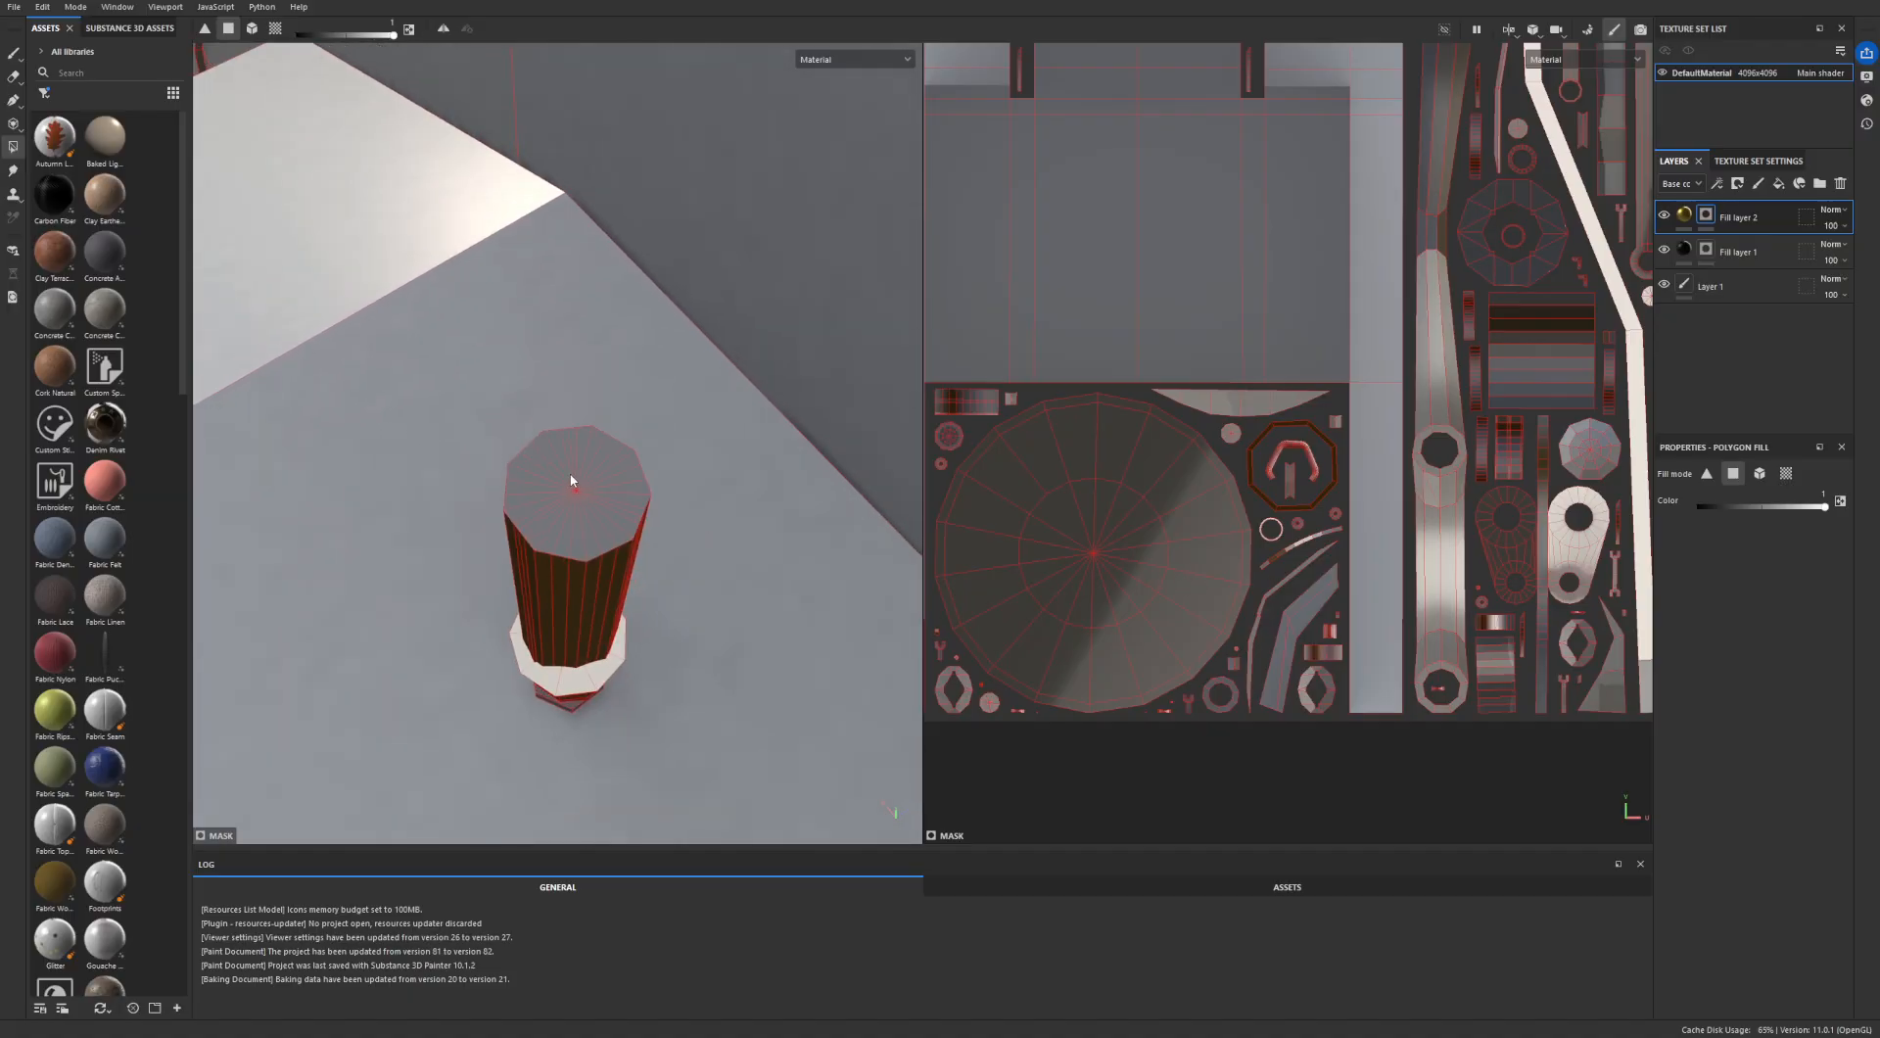
- Switch Polygon Fill to mesh fill mode and view the full UV layout beside the cylindrical fitting
click(251, 28)
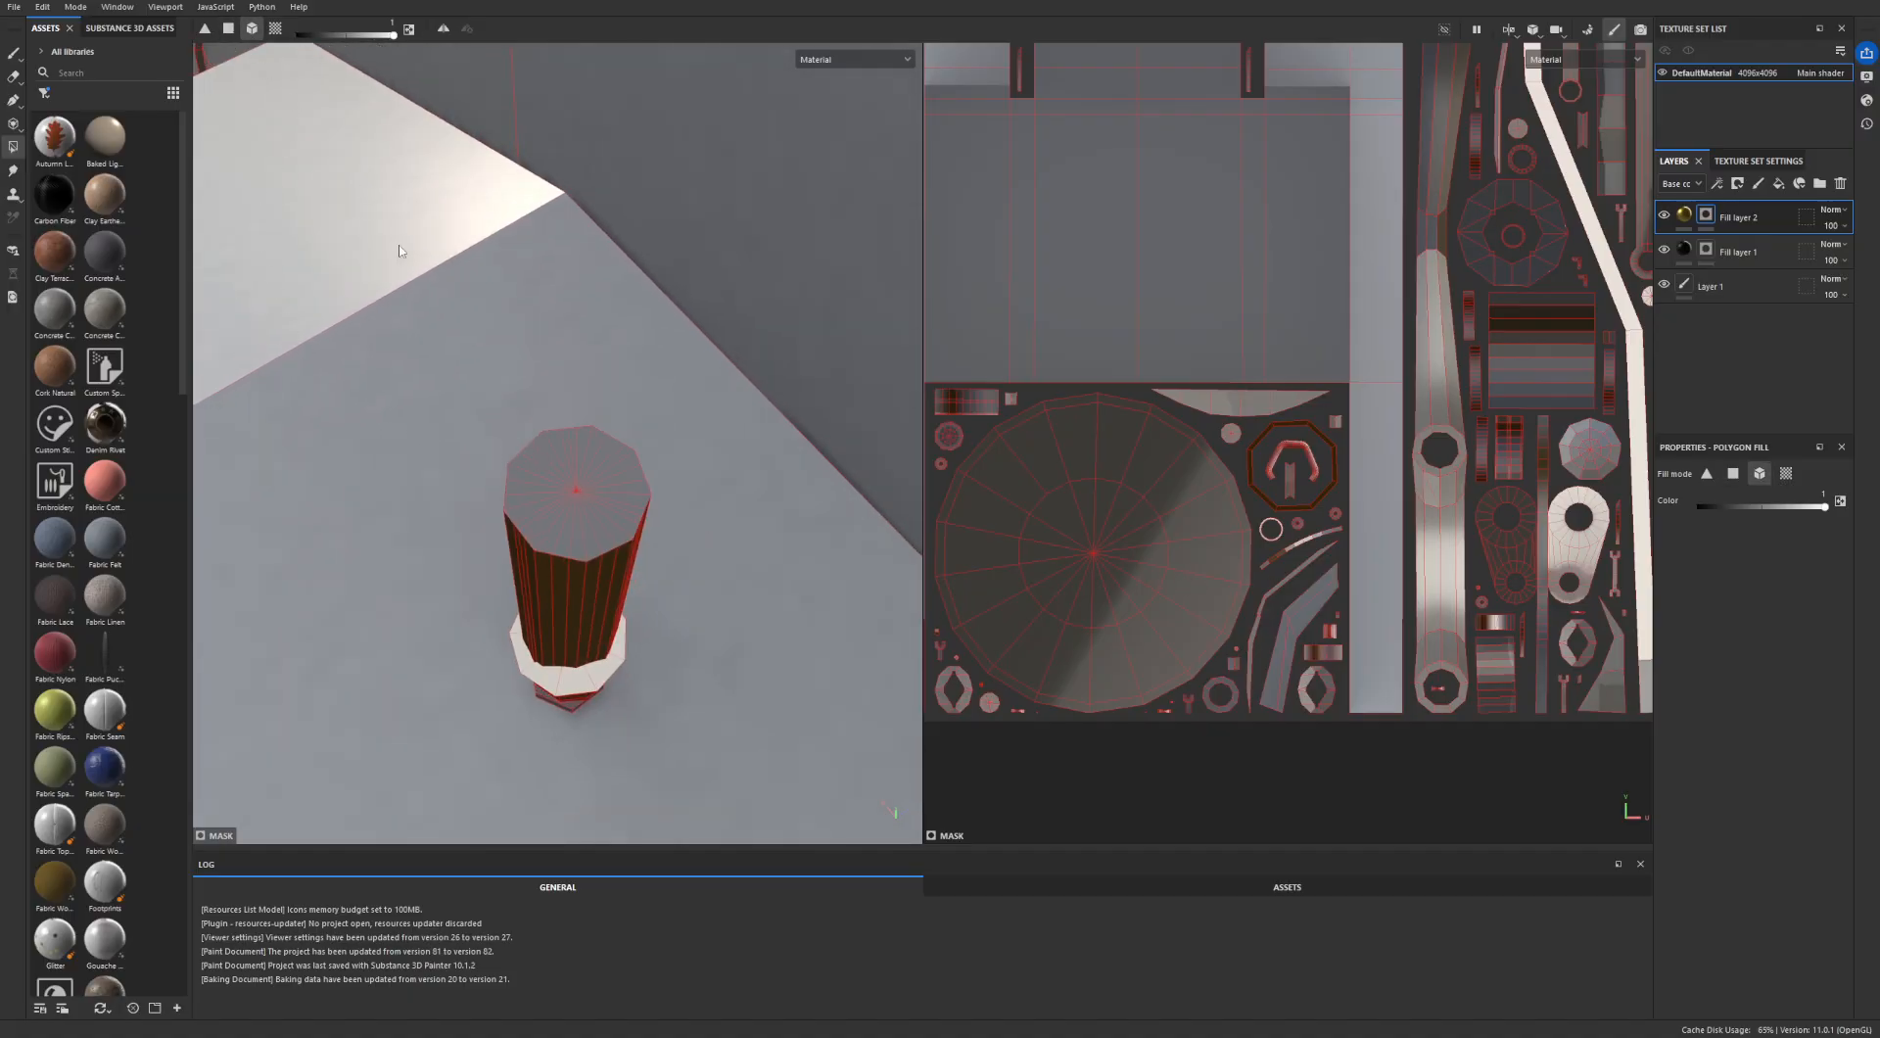
scroll(1230, 560, down, 6)
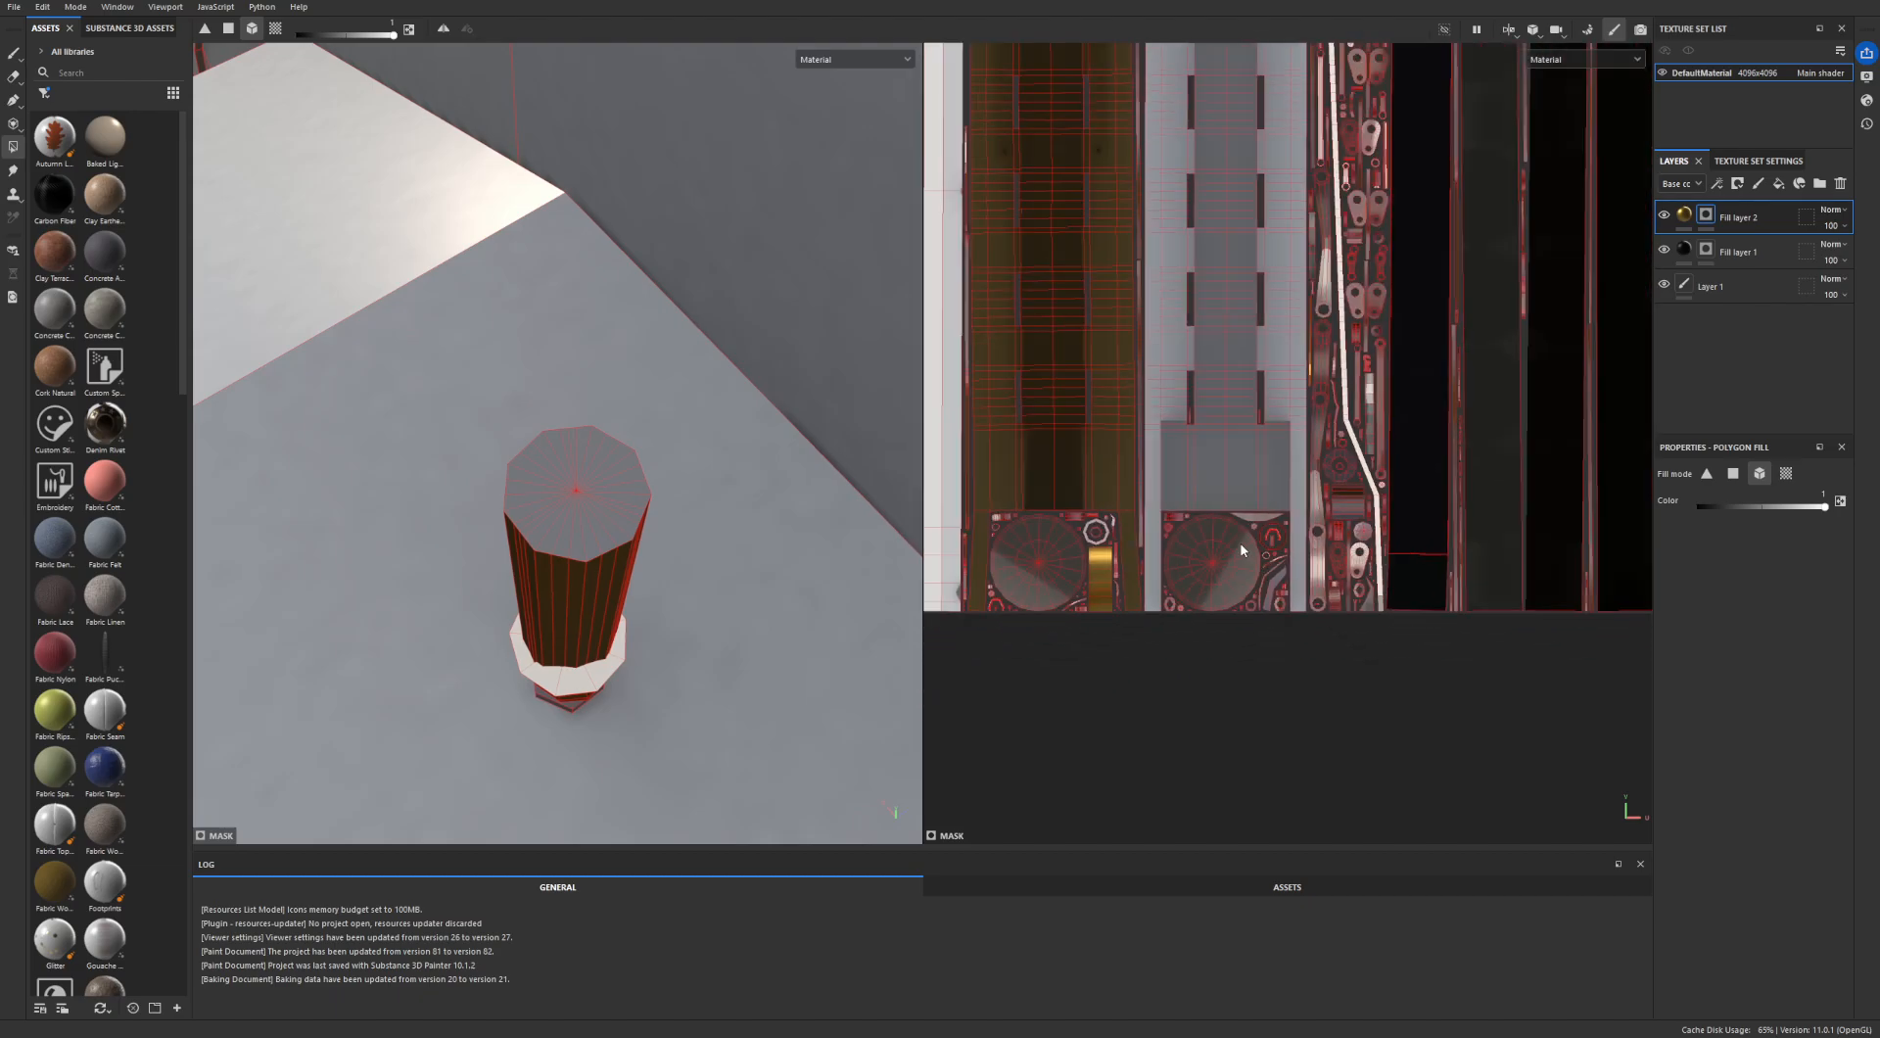
scroll(1197, 655, down, 4)
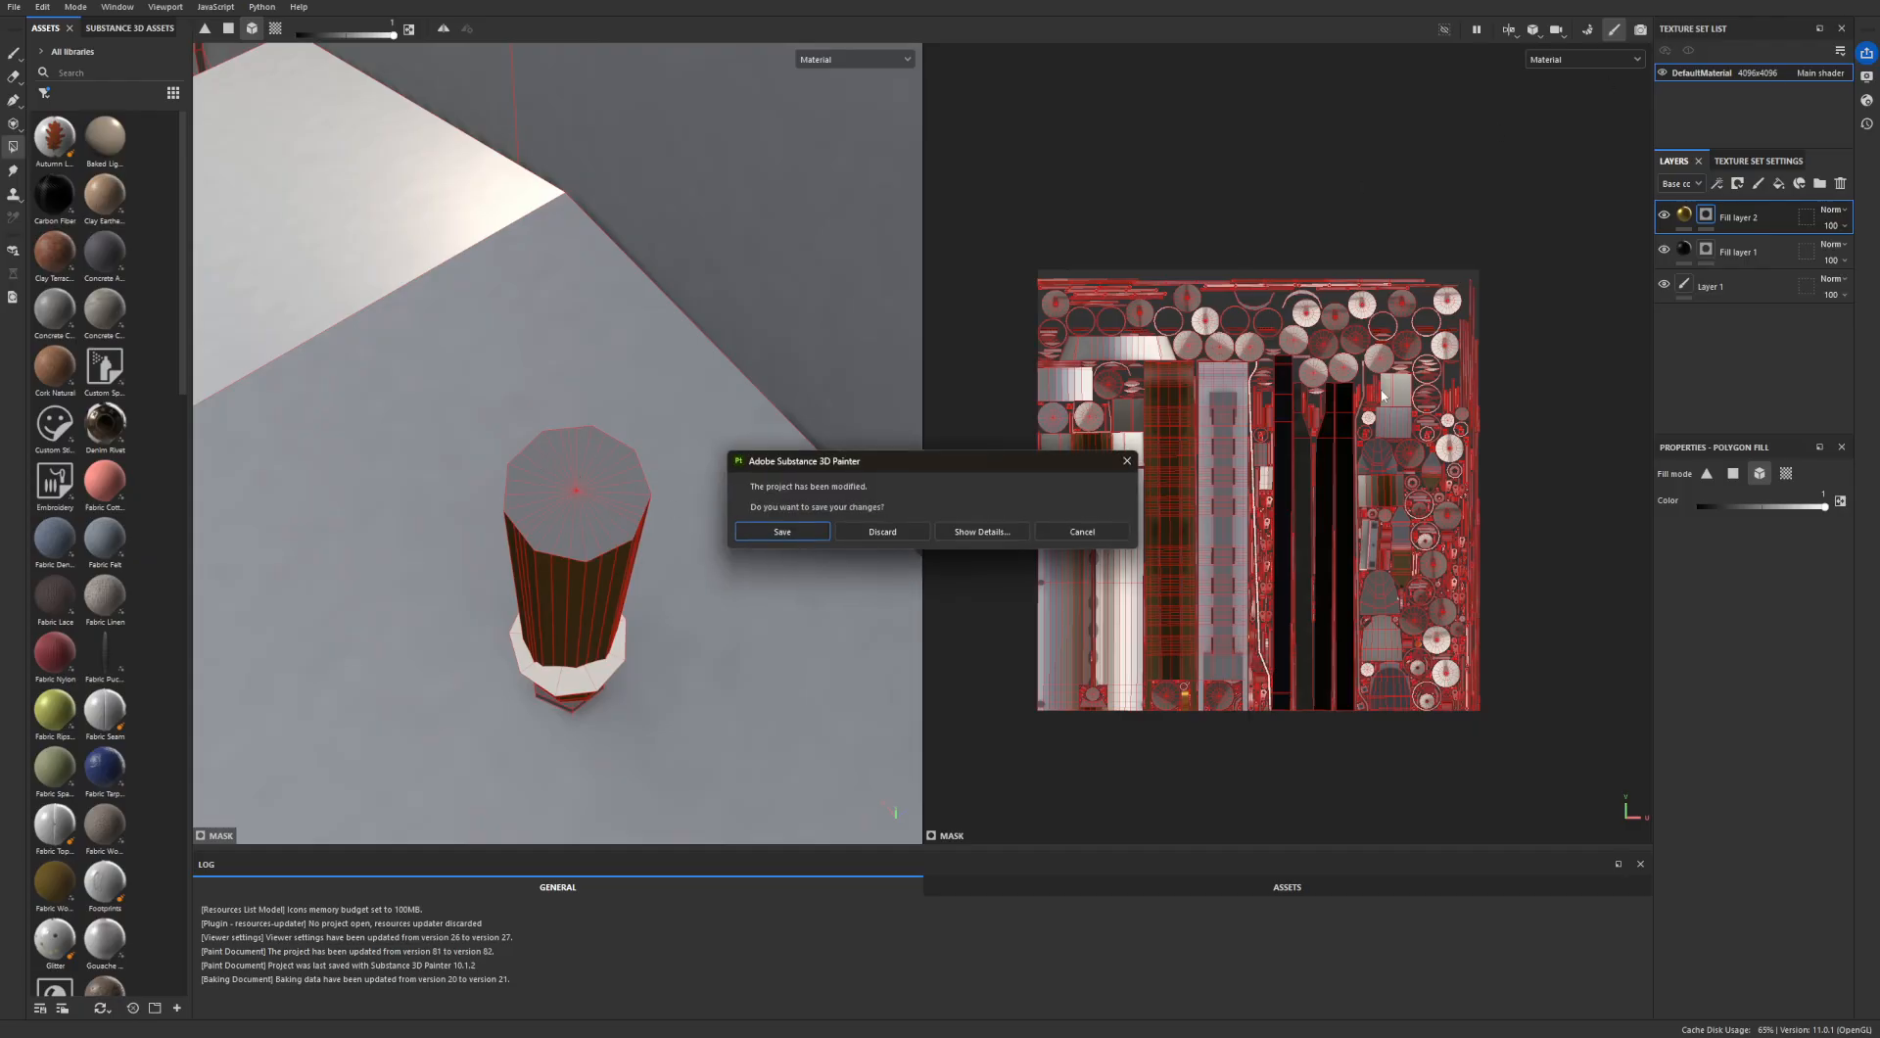
- Discard the project's changes and open the older 4096x4096 project with the blue boiler and gold wheels, accepting the version update
click(885, 534)
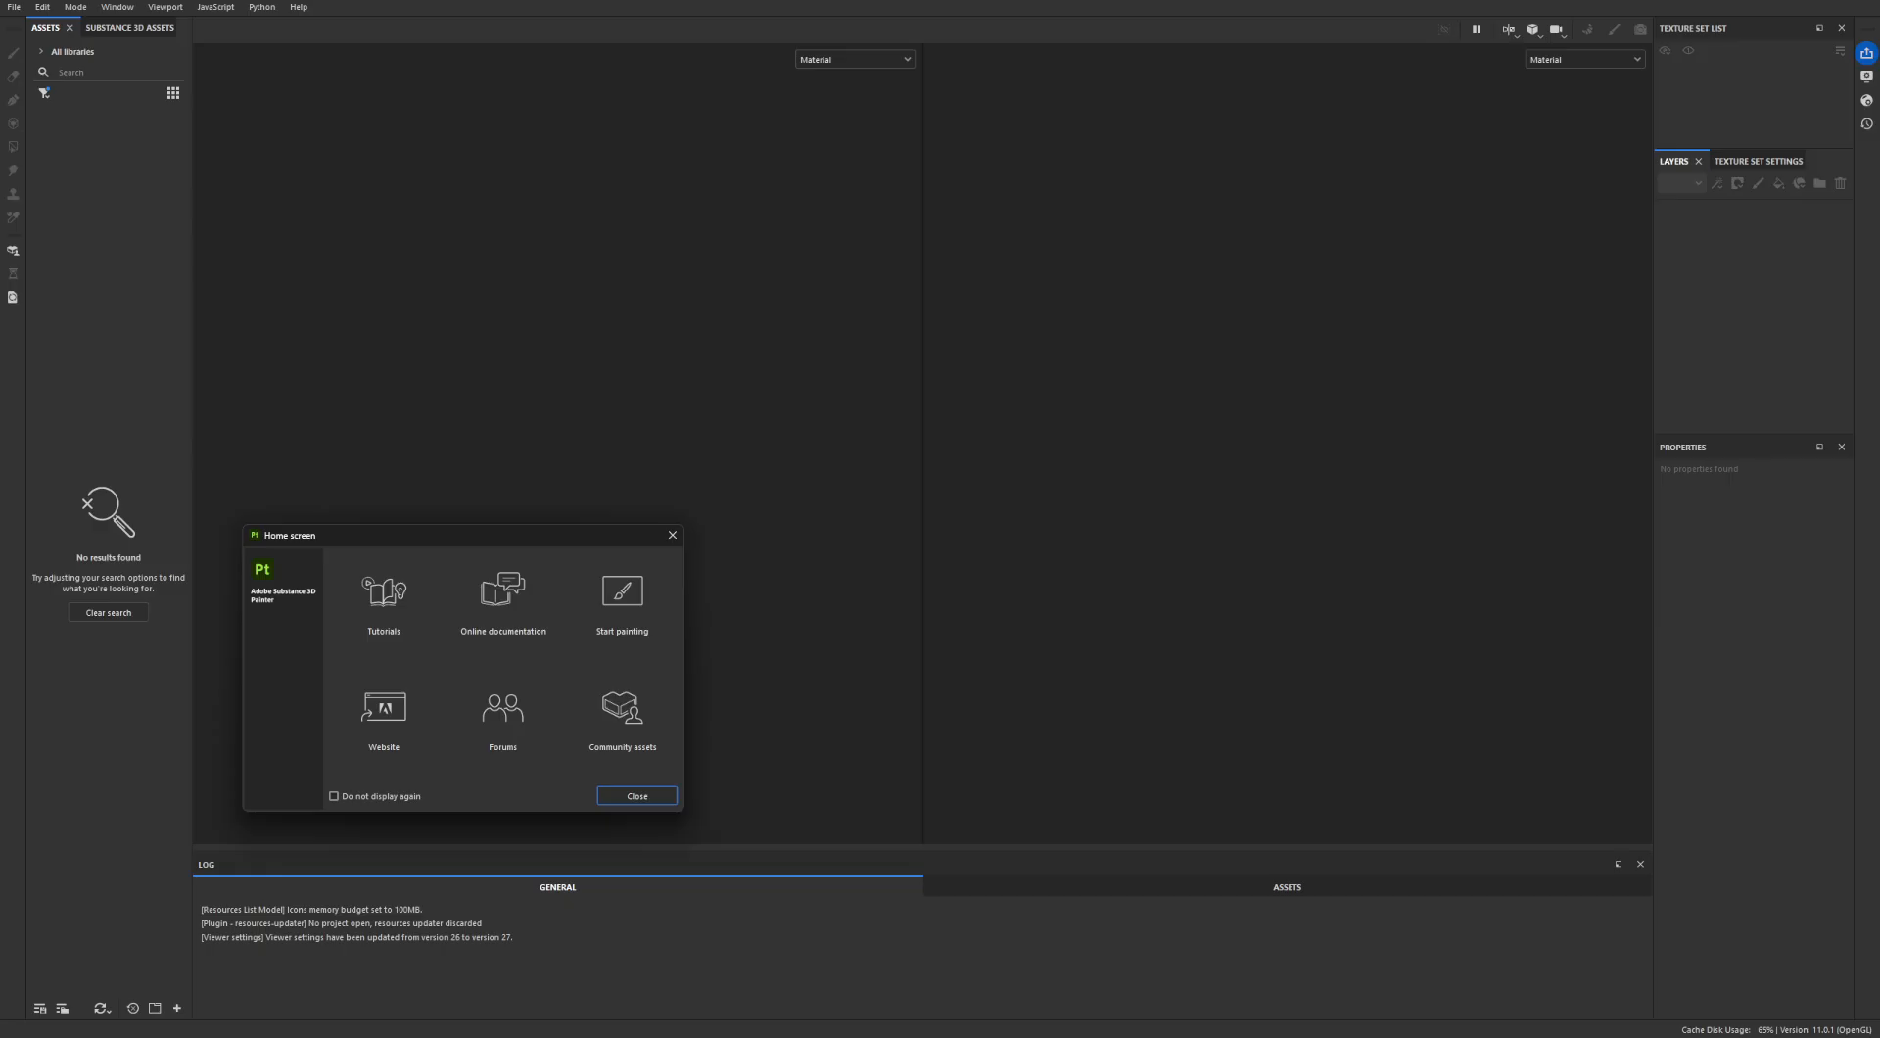
click(645, 799)
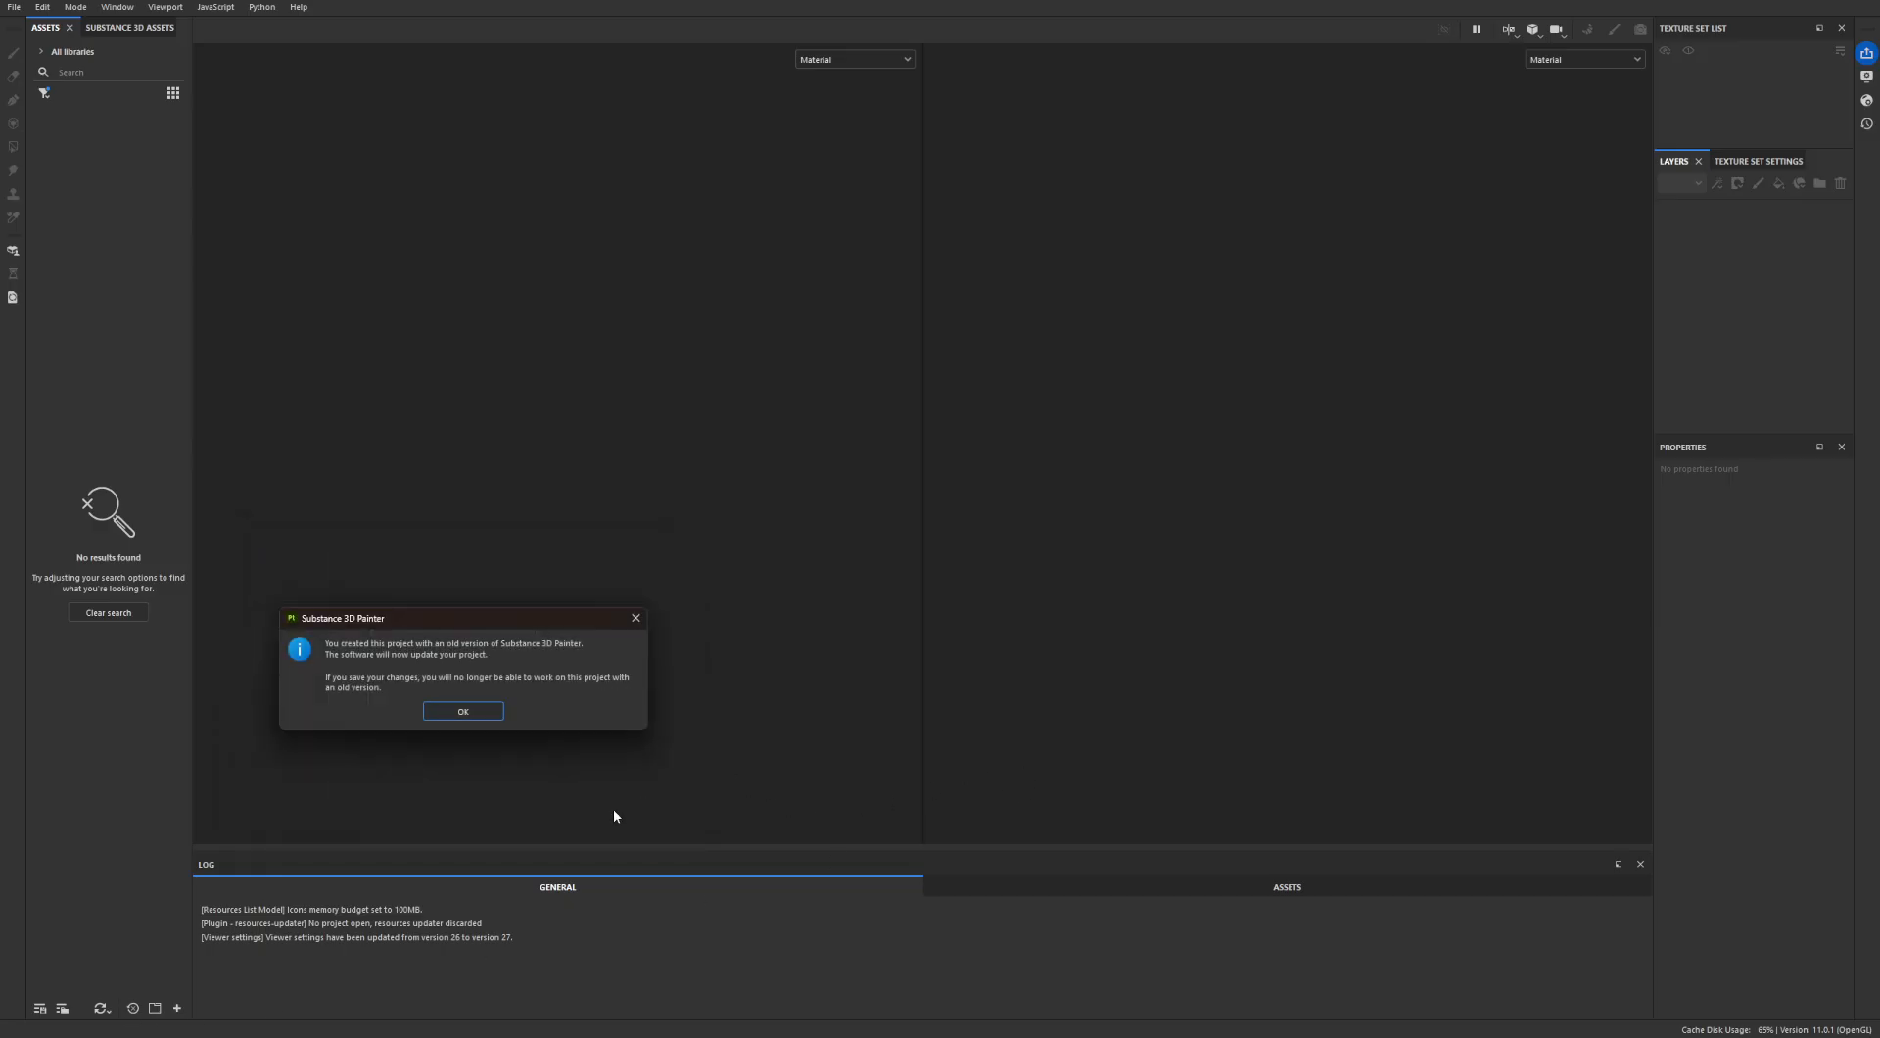
click(489, 716)
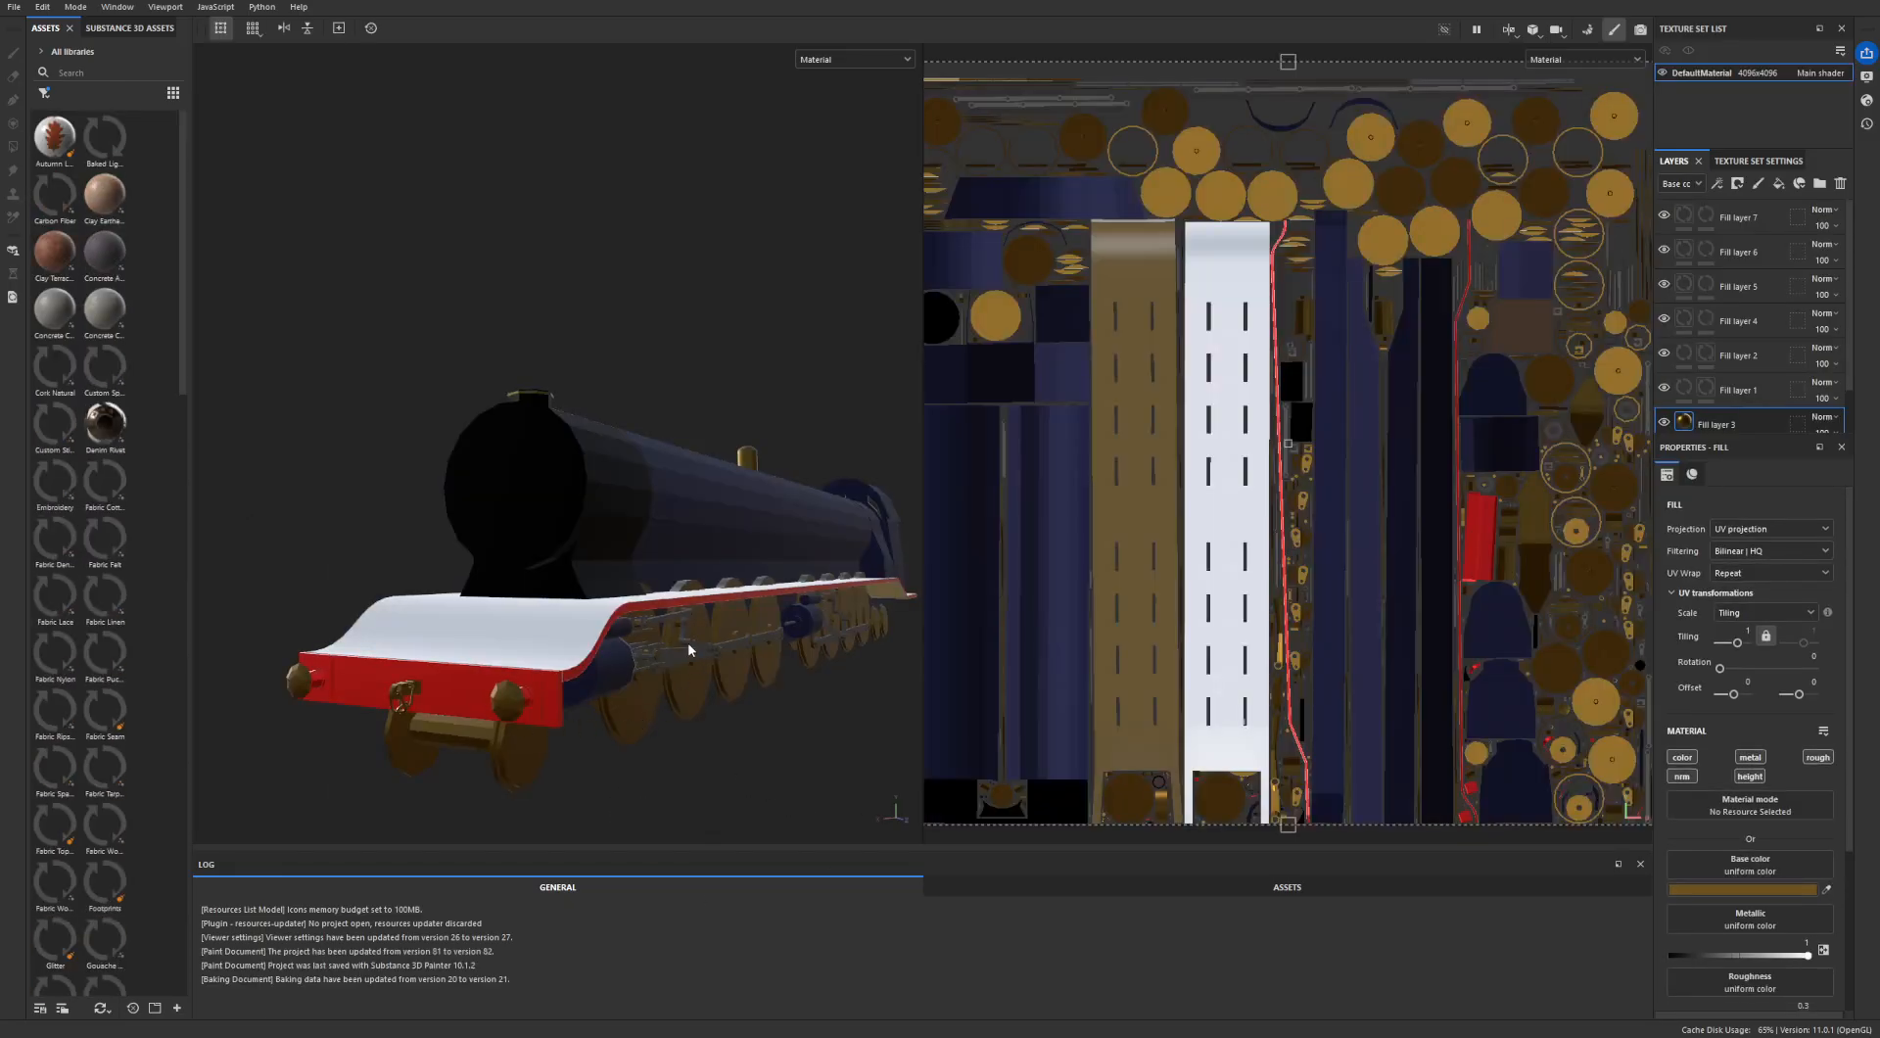
- Compare the blue boiler and white running board on the model with the blue and gold project's full UV layout
scroll(687, 636, up, 3)
alt+drag(729, 590, 626, 658)
alt+middle_drag(627, 657, 490, 658)
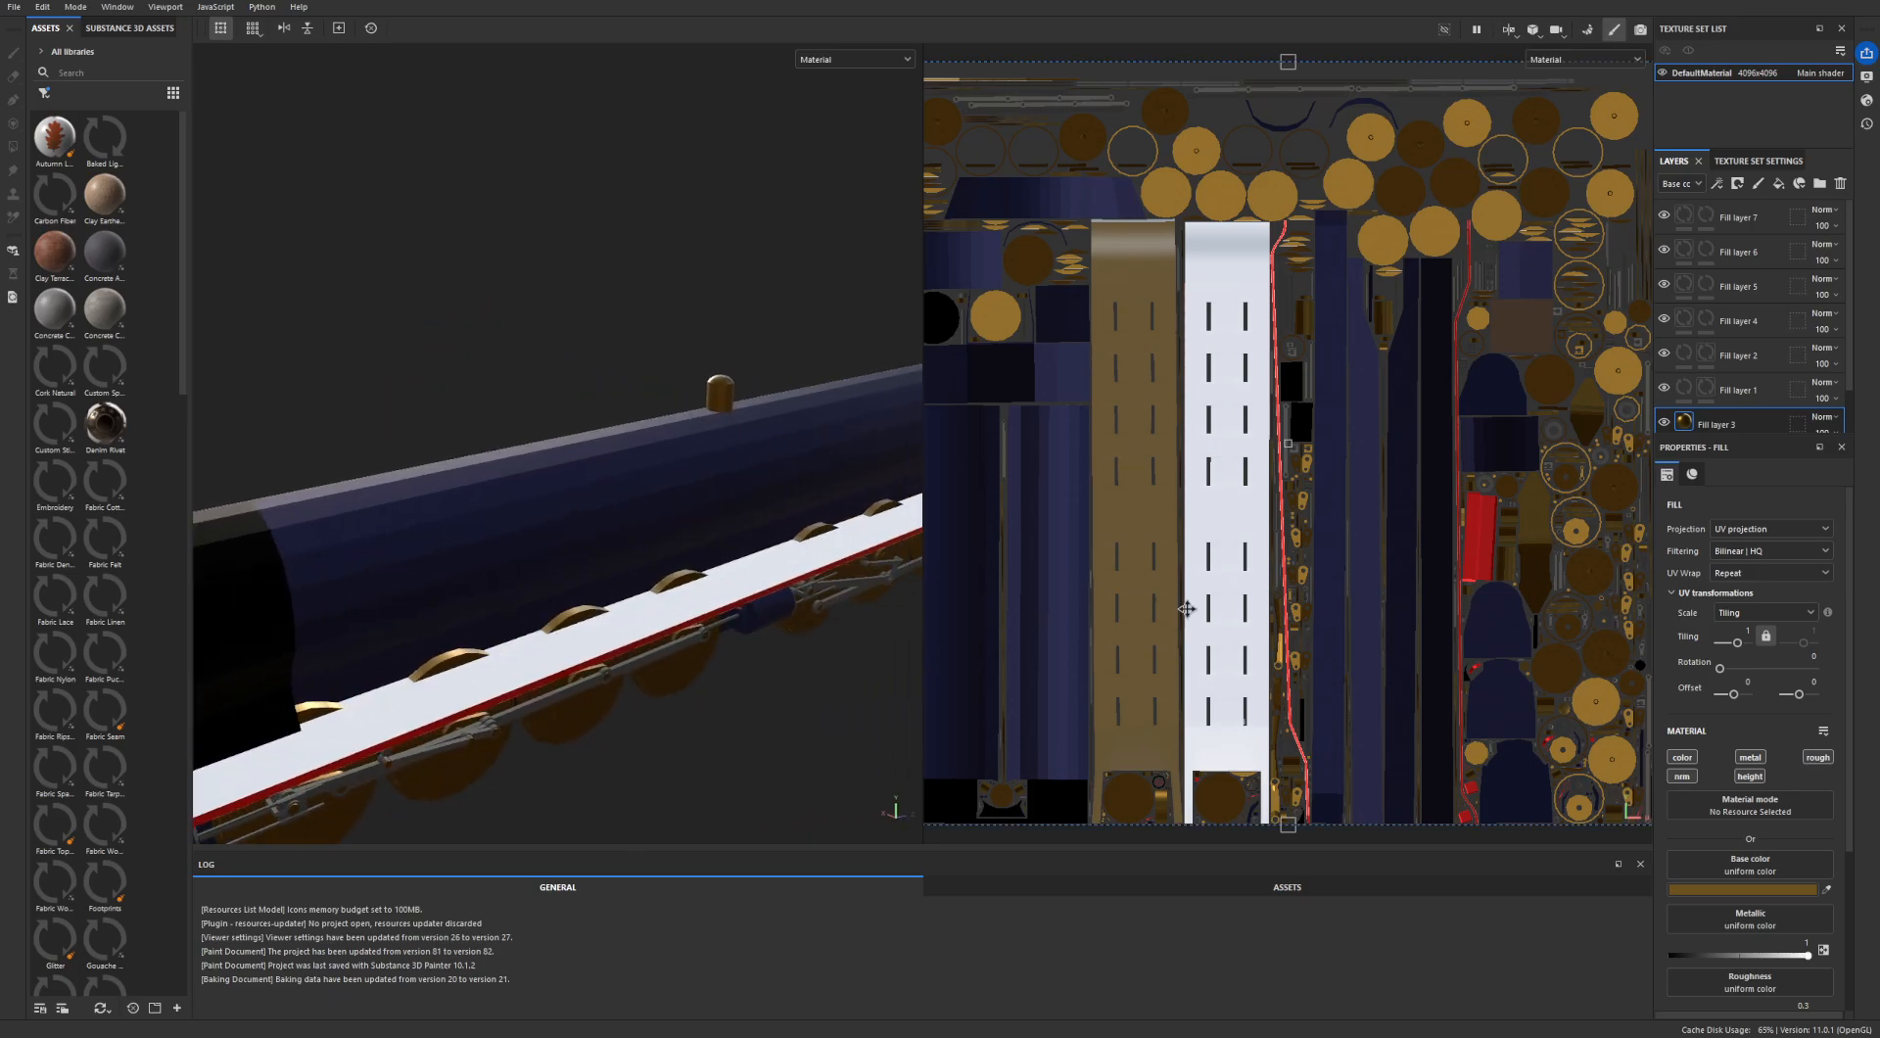
scroll(1366, 607, down, 3)
alt+middle_drag(1368, 608, 1333, 578)
alt+middle_drag(558, 617, 510, 563)
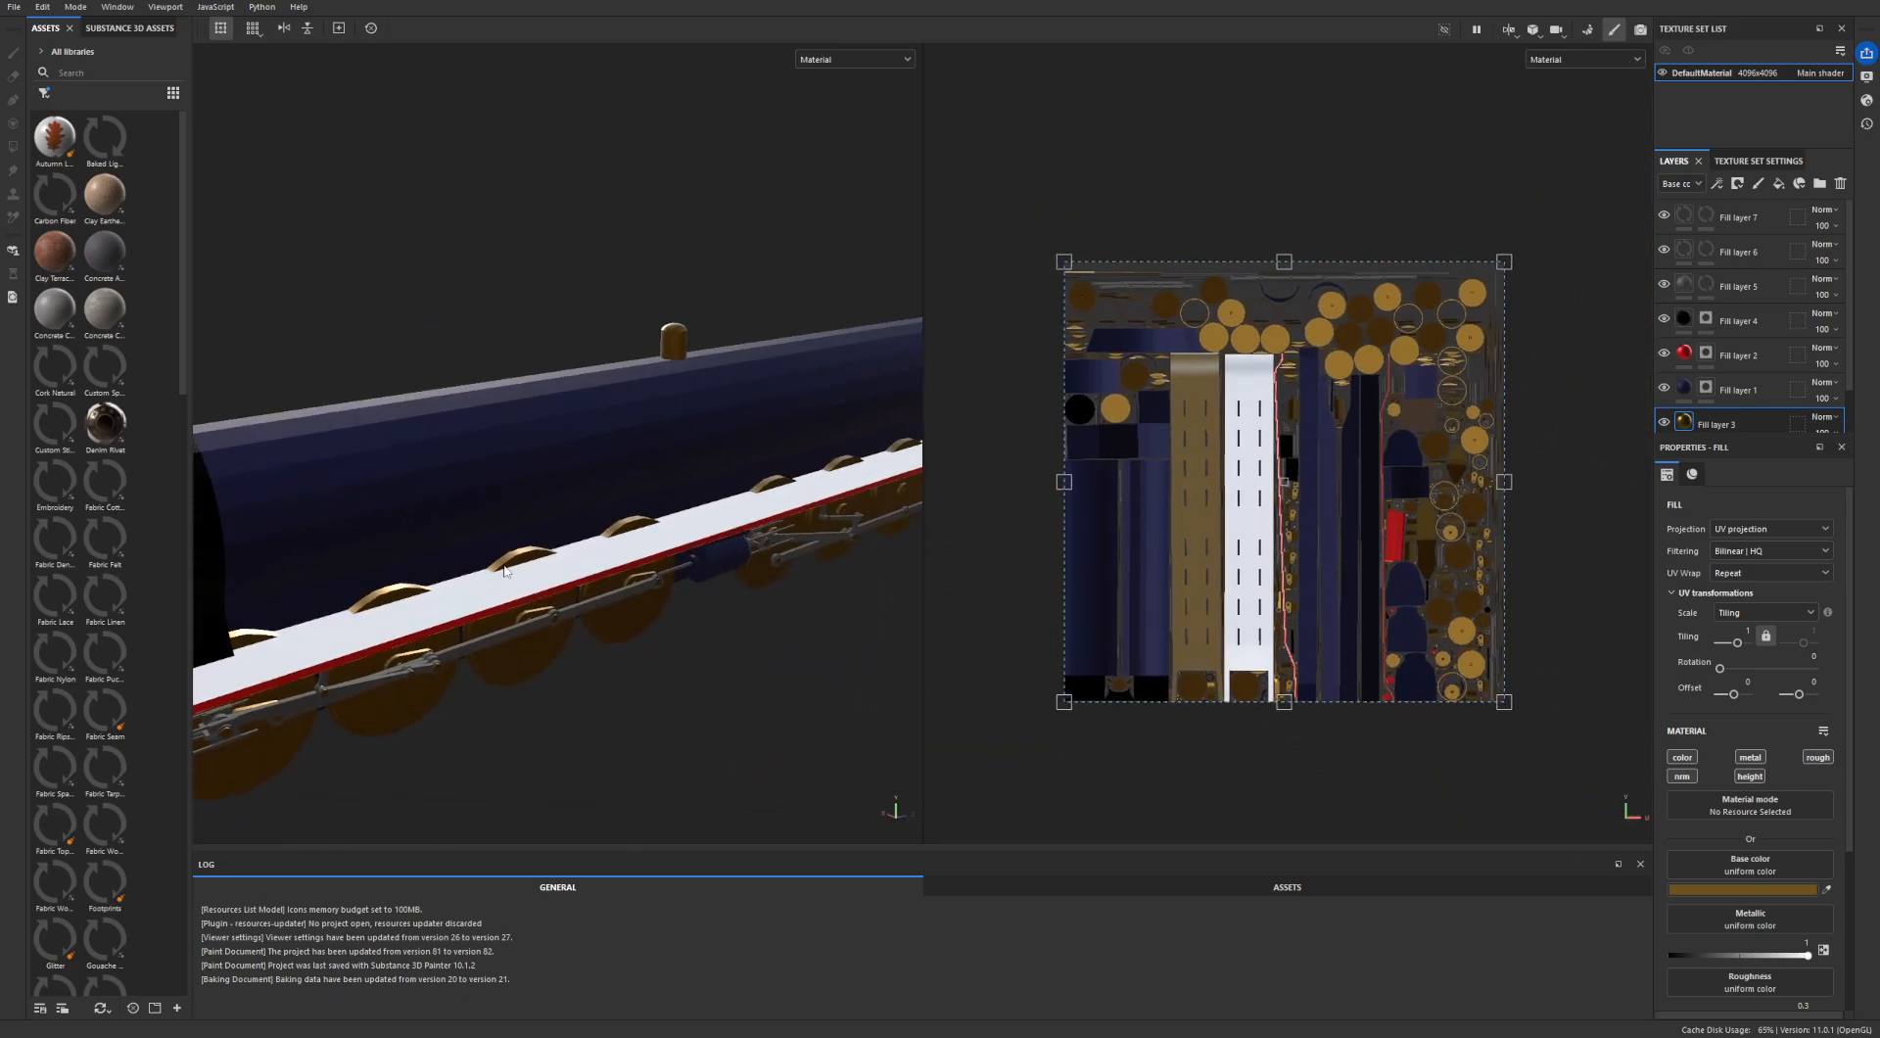
alt+drag(510, 563, 478, 609)
- Inspect the gold wheels up close, including the crank arm and the side rod's pivot
alt+middle_drag(388, 556, 473, 590)
scroll(407, 592, up, 2)
alt+drag(408, 591, 649, 374)
alt+drag(413, 498, 549, 477)
alt+drag(575, 510, 202, 503)
scroll(279, 453, up, 6)
alt+drag(460, 536, 588, 445)
scroll(449, 565, up, 4)
alt+drag(467, 565, 421, 481)
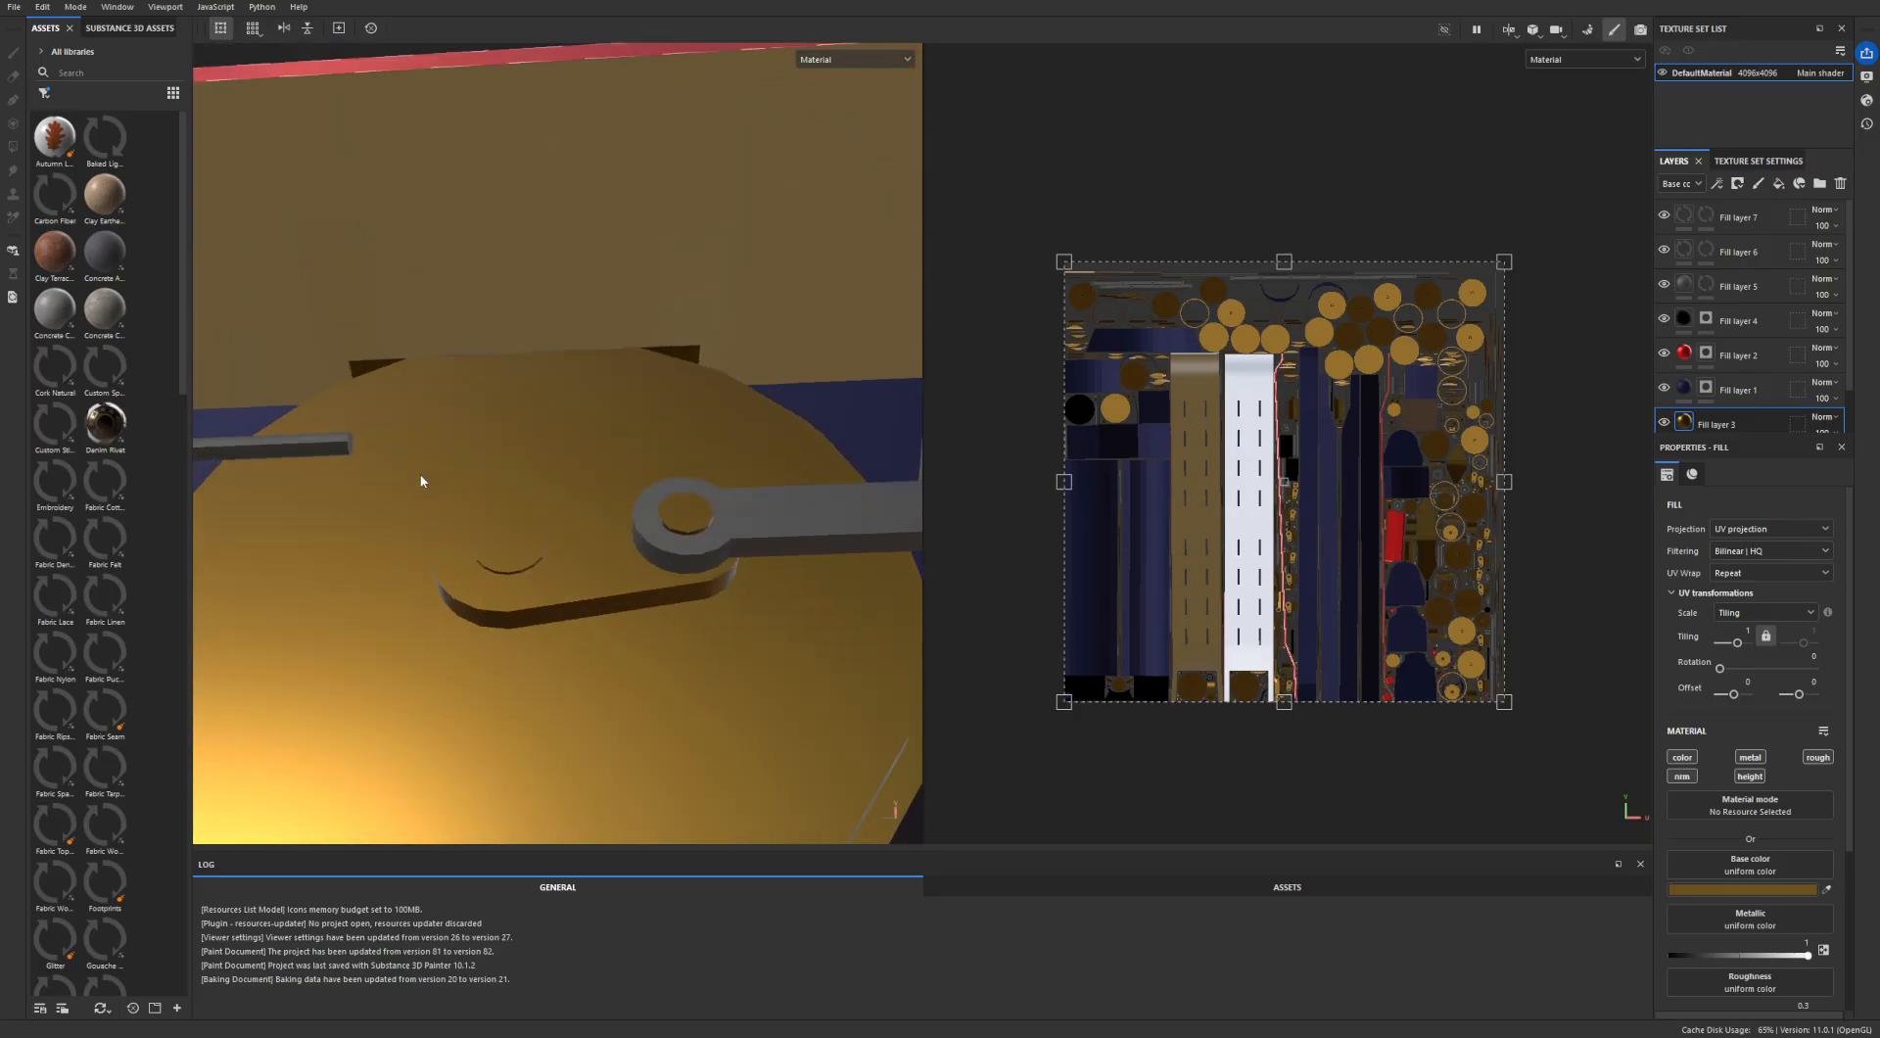
scroll(525, 550, down, 8)
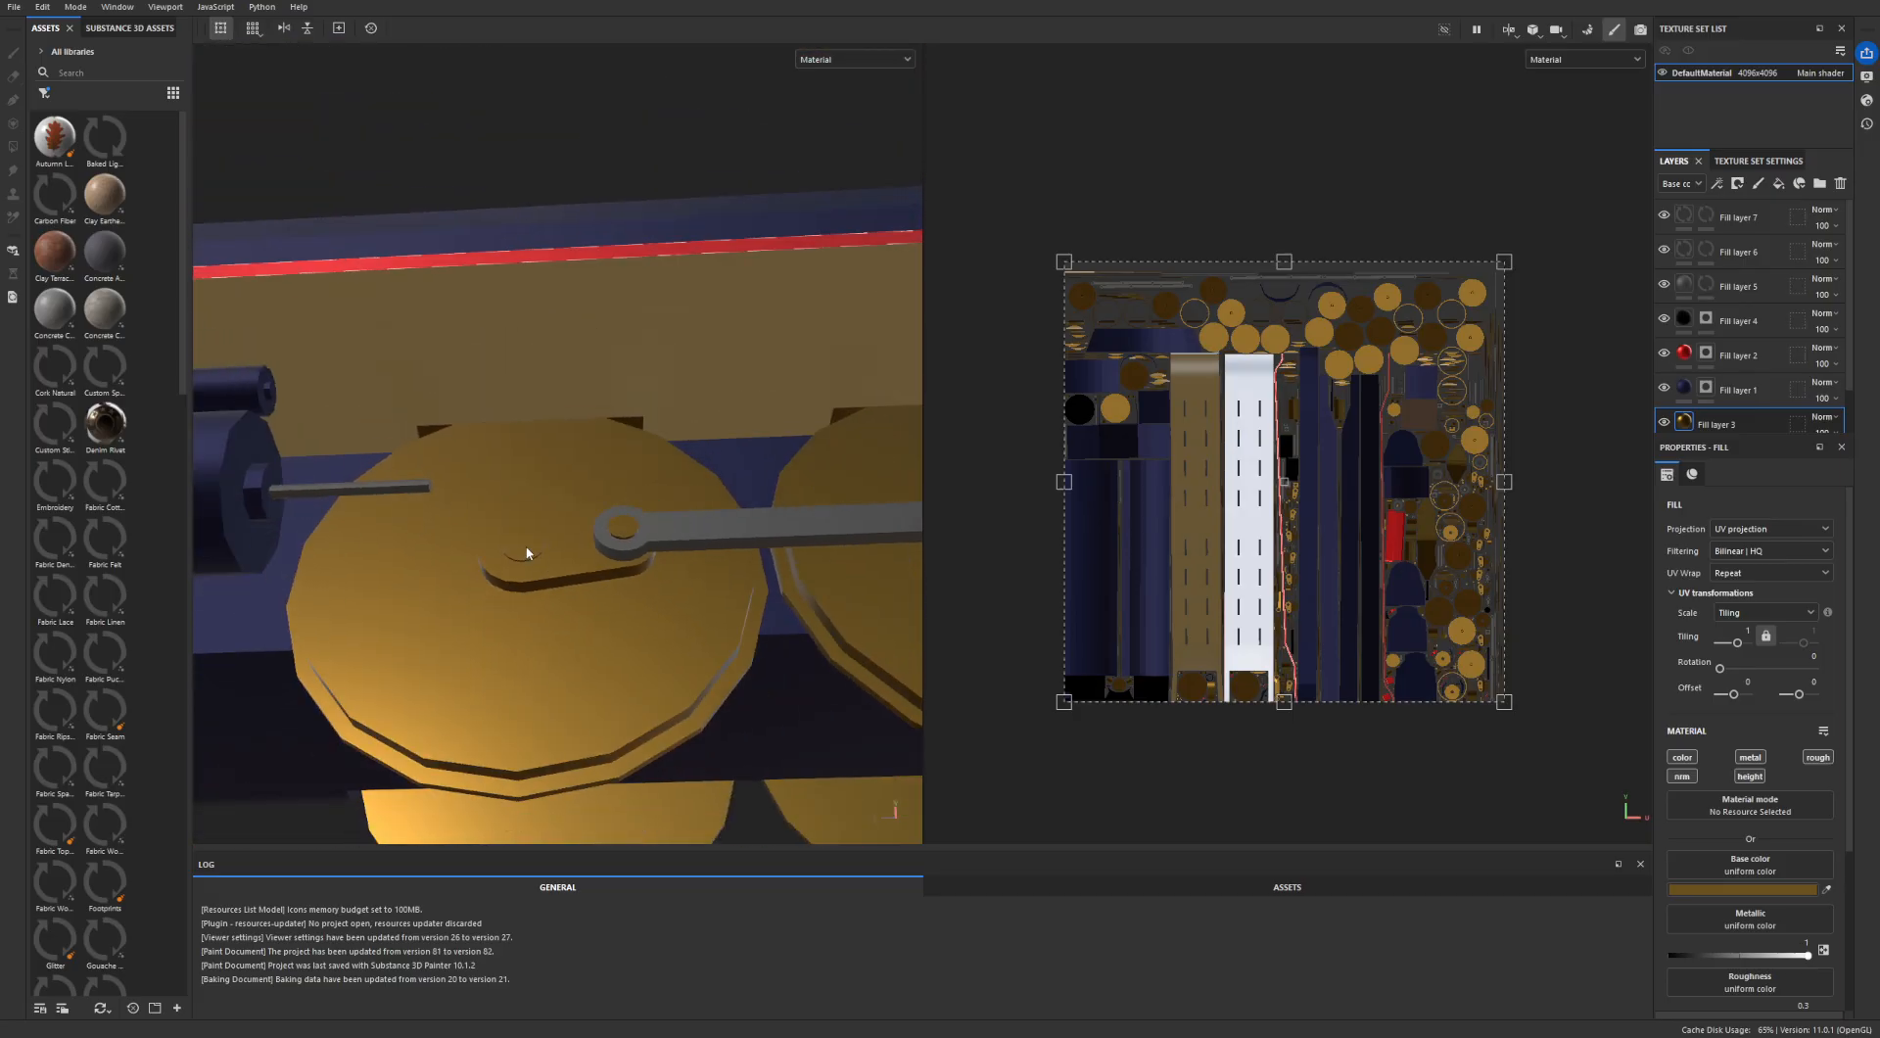
- Examine the side rods and cylinder, the red front beam with its buffers, and the black smokebox of the gold-wheeled locomotive
alt+middle_drag(627, 549, 378, 567)
alt+middle_drag(548, 569, 433, 583)
mouse_move(434, 582)
alt+mouse_down()
mouse_move(519, 590)
mouse_move(588, 691)
mouse_move(609, 414)
mouse_move(461, 566)
alt+mouse_up()
scroll(591, 695, up, 4)
scroll(461, 567, down, 5)
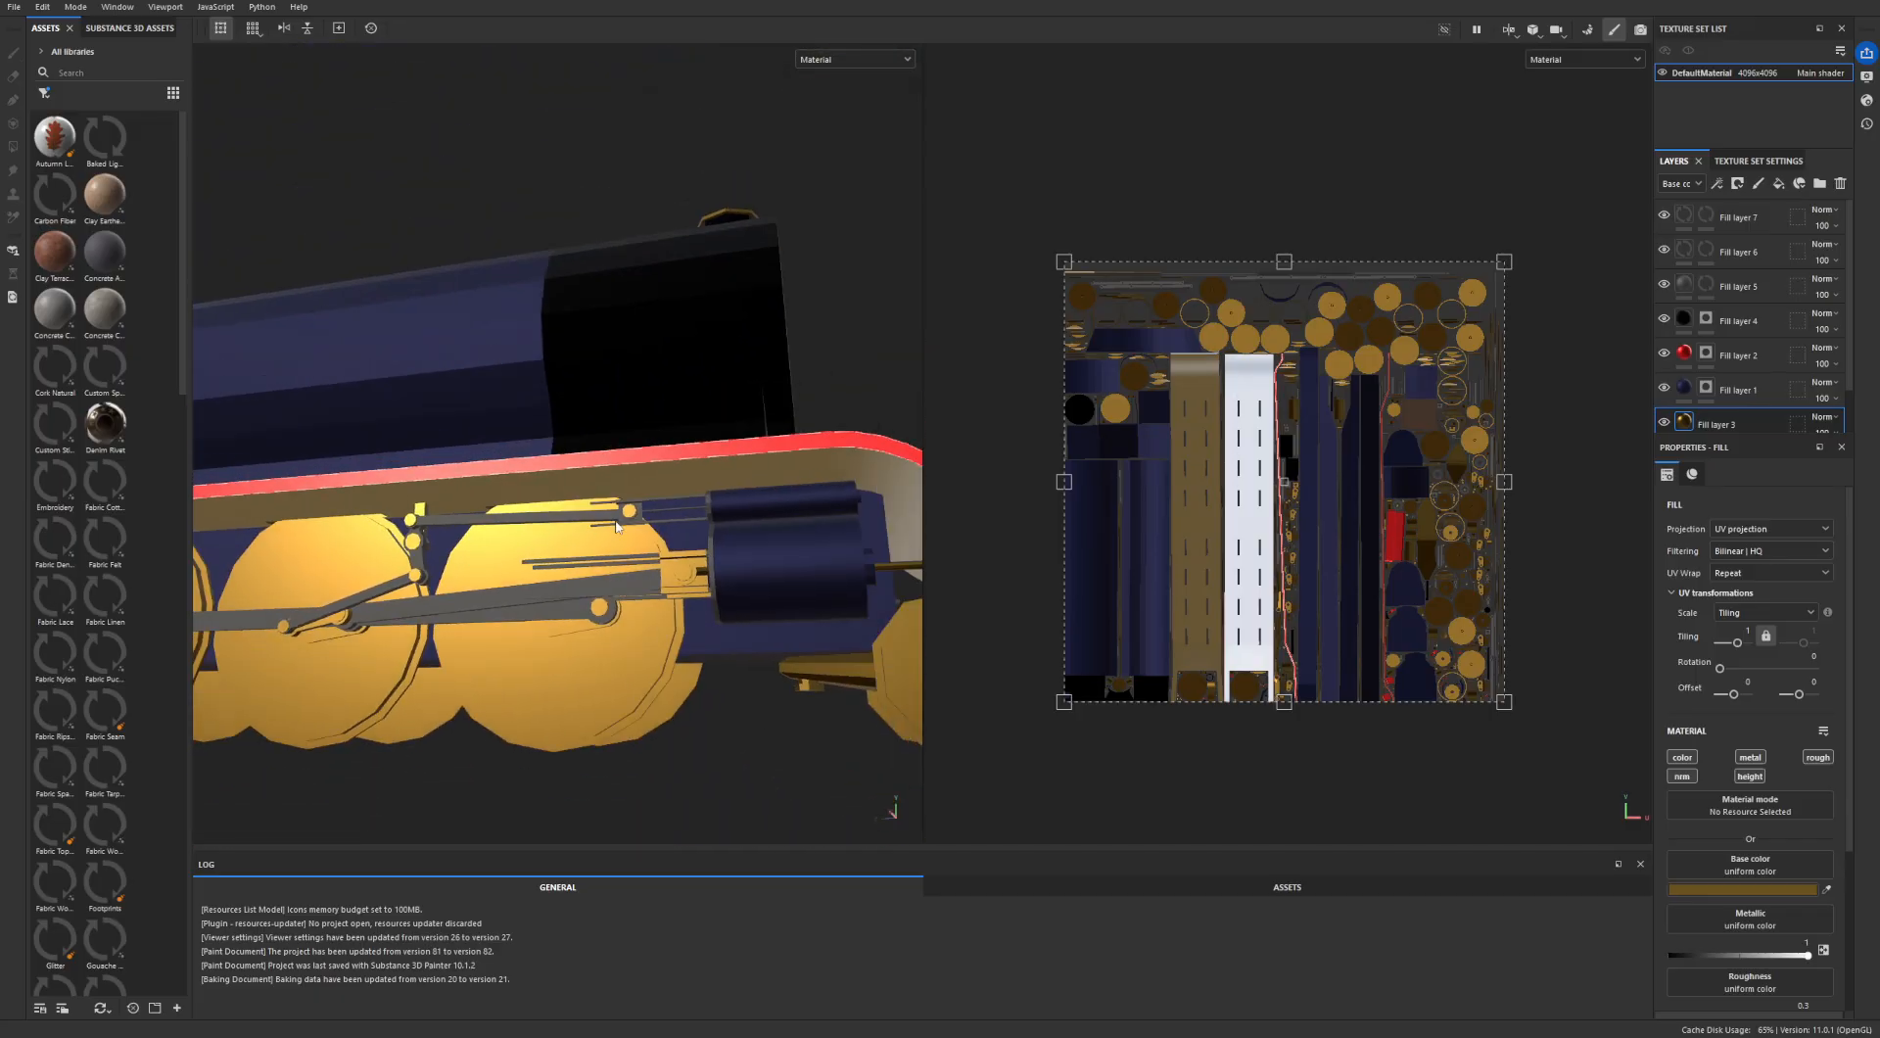
alt+drag(647, 549, 432, 609)
alt+drag(831, 497, 568, 518)
scroll(568, 519, down, 2)
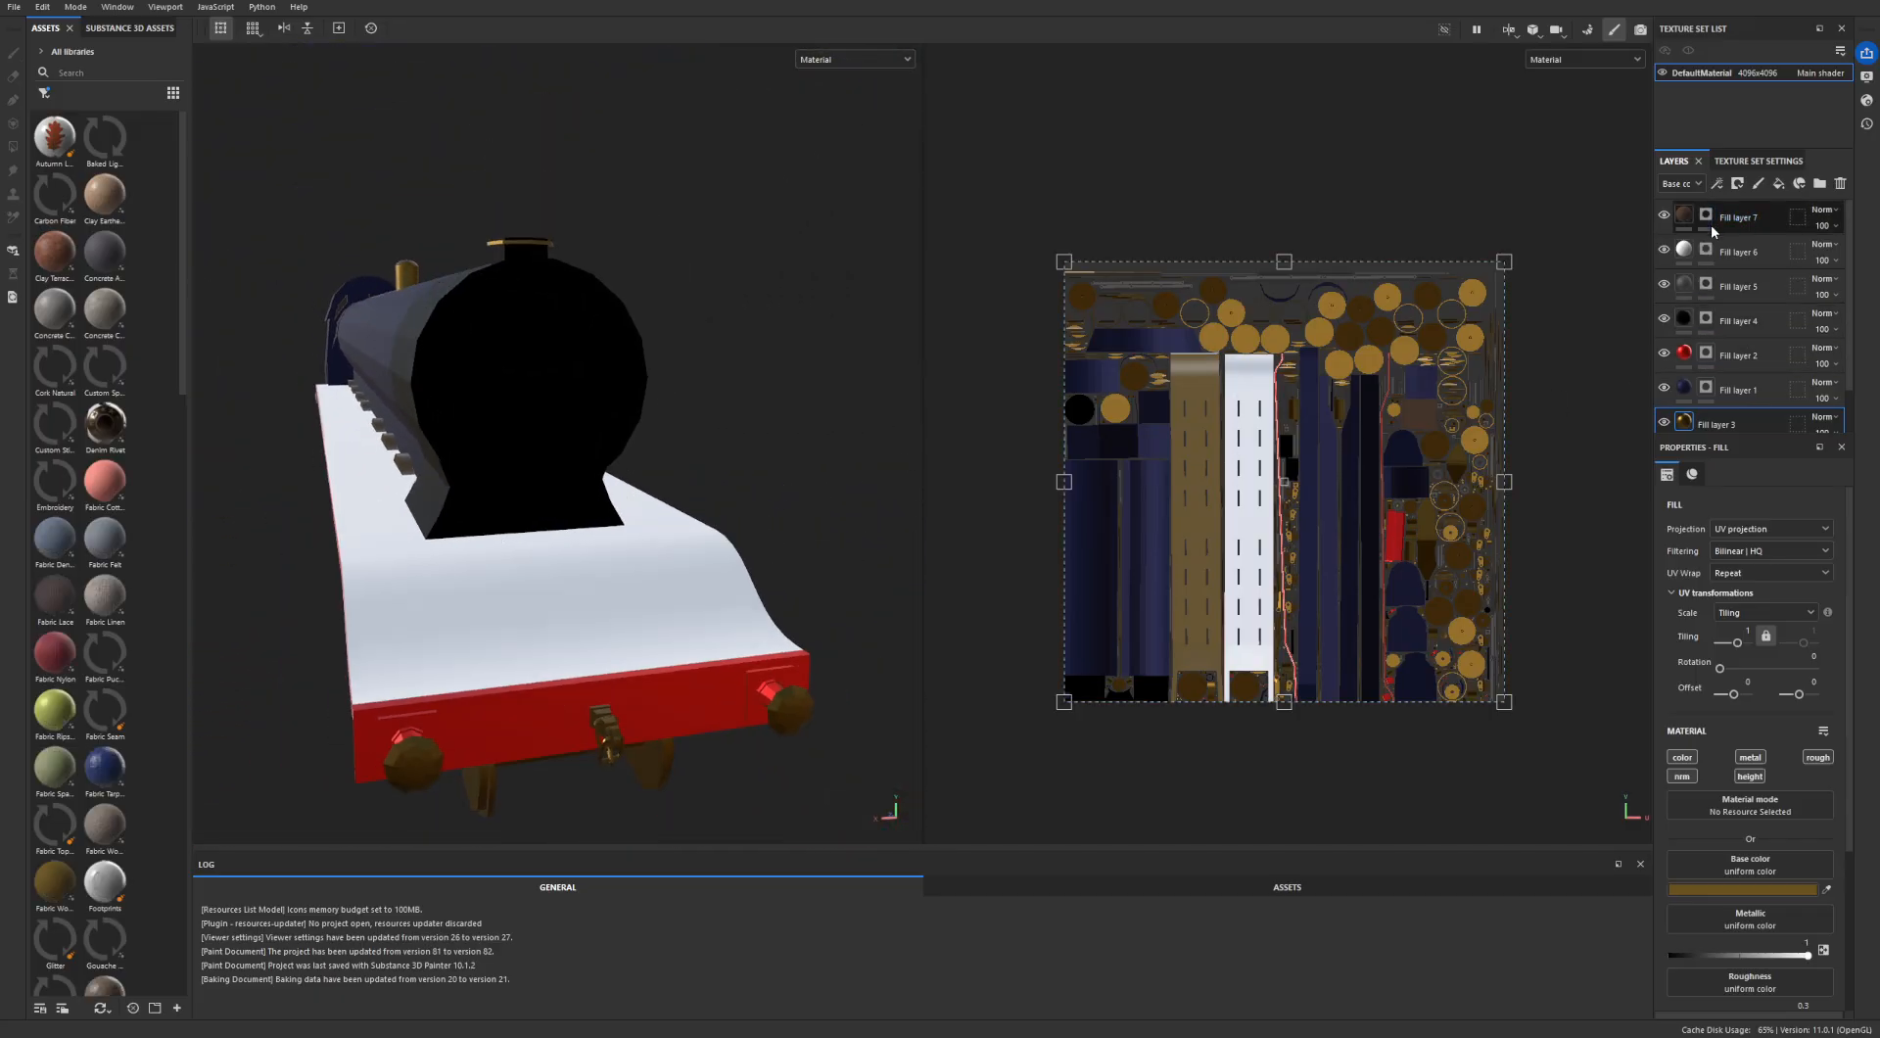
alt+drag(824, 468, 537, 641)
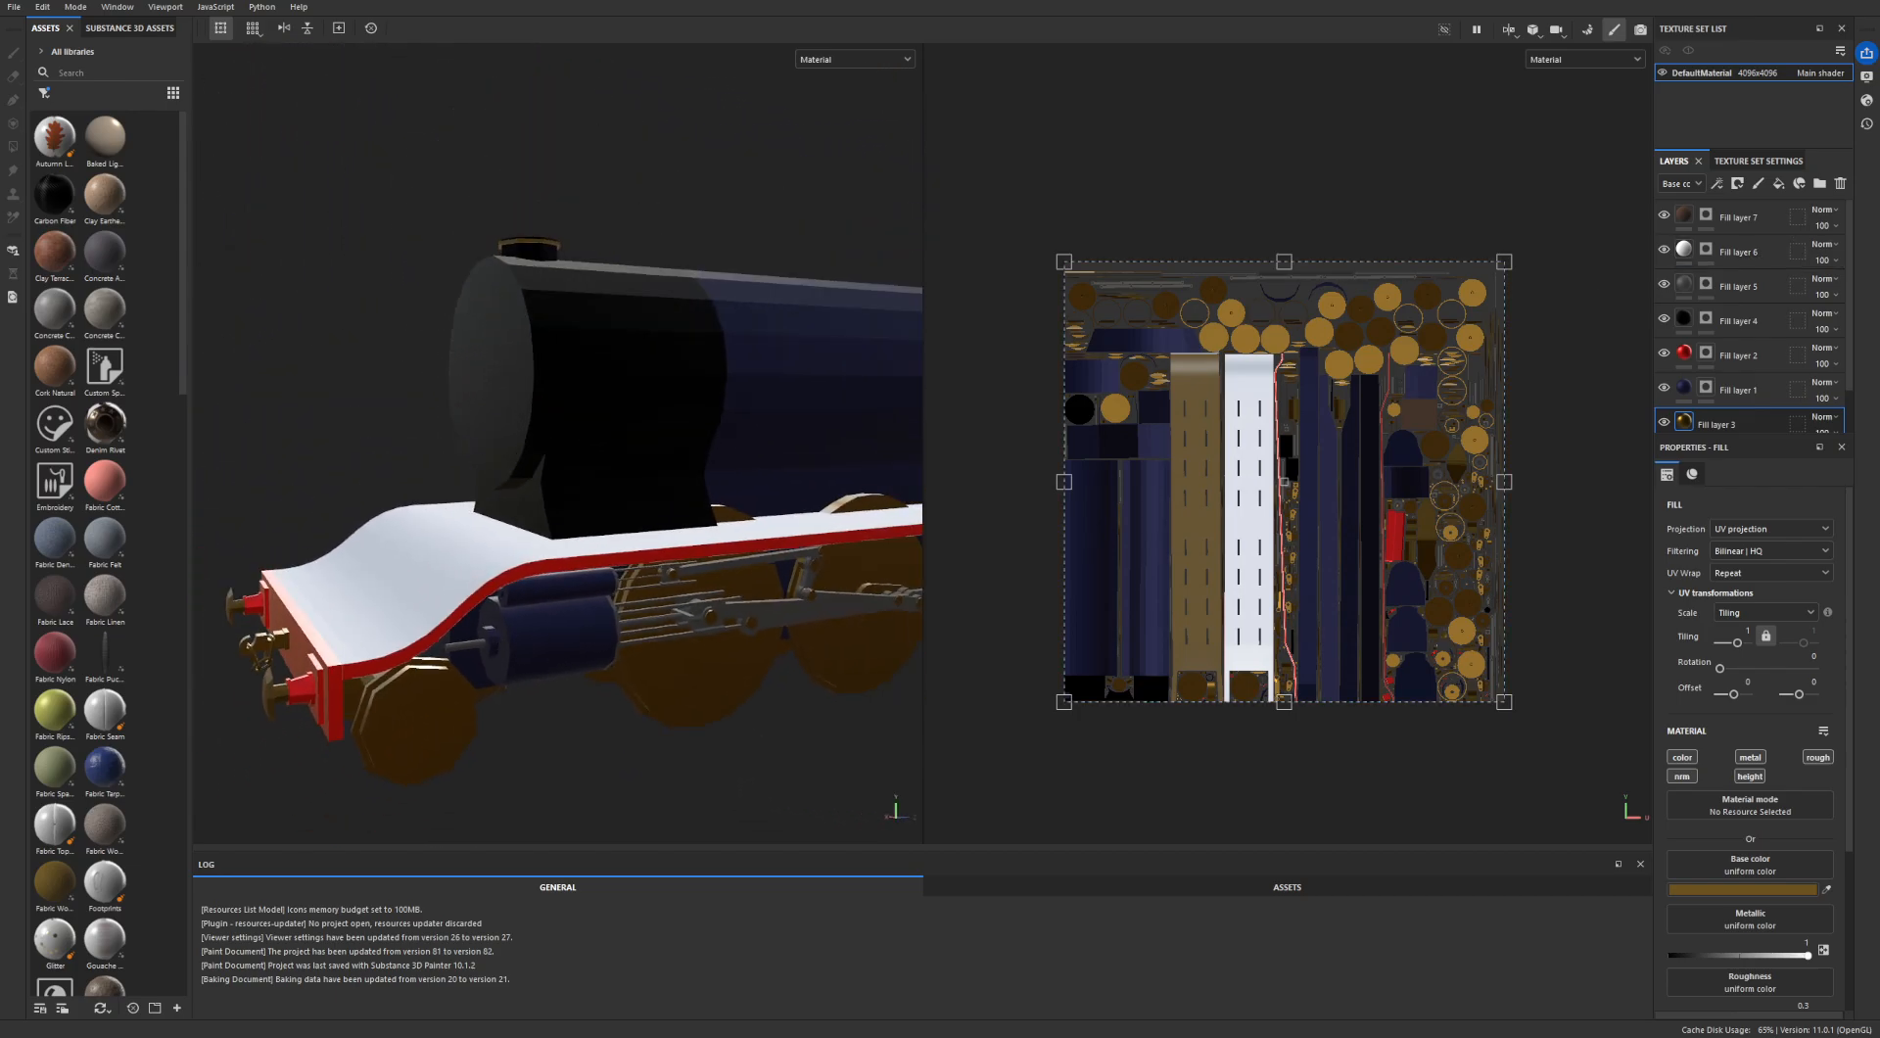
- Discard the changes, open the 4096x4096 project with named layers such as Cab roof and Wheel main, and inspect its wheels and side rods
click(879, 537)
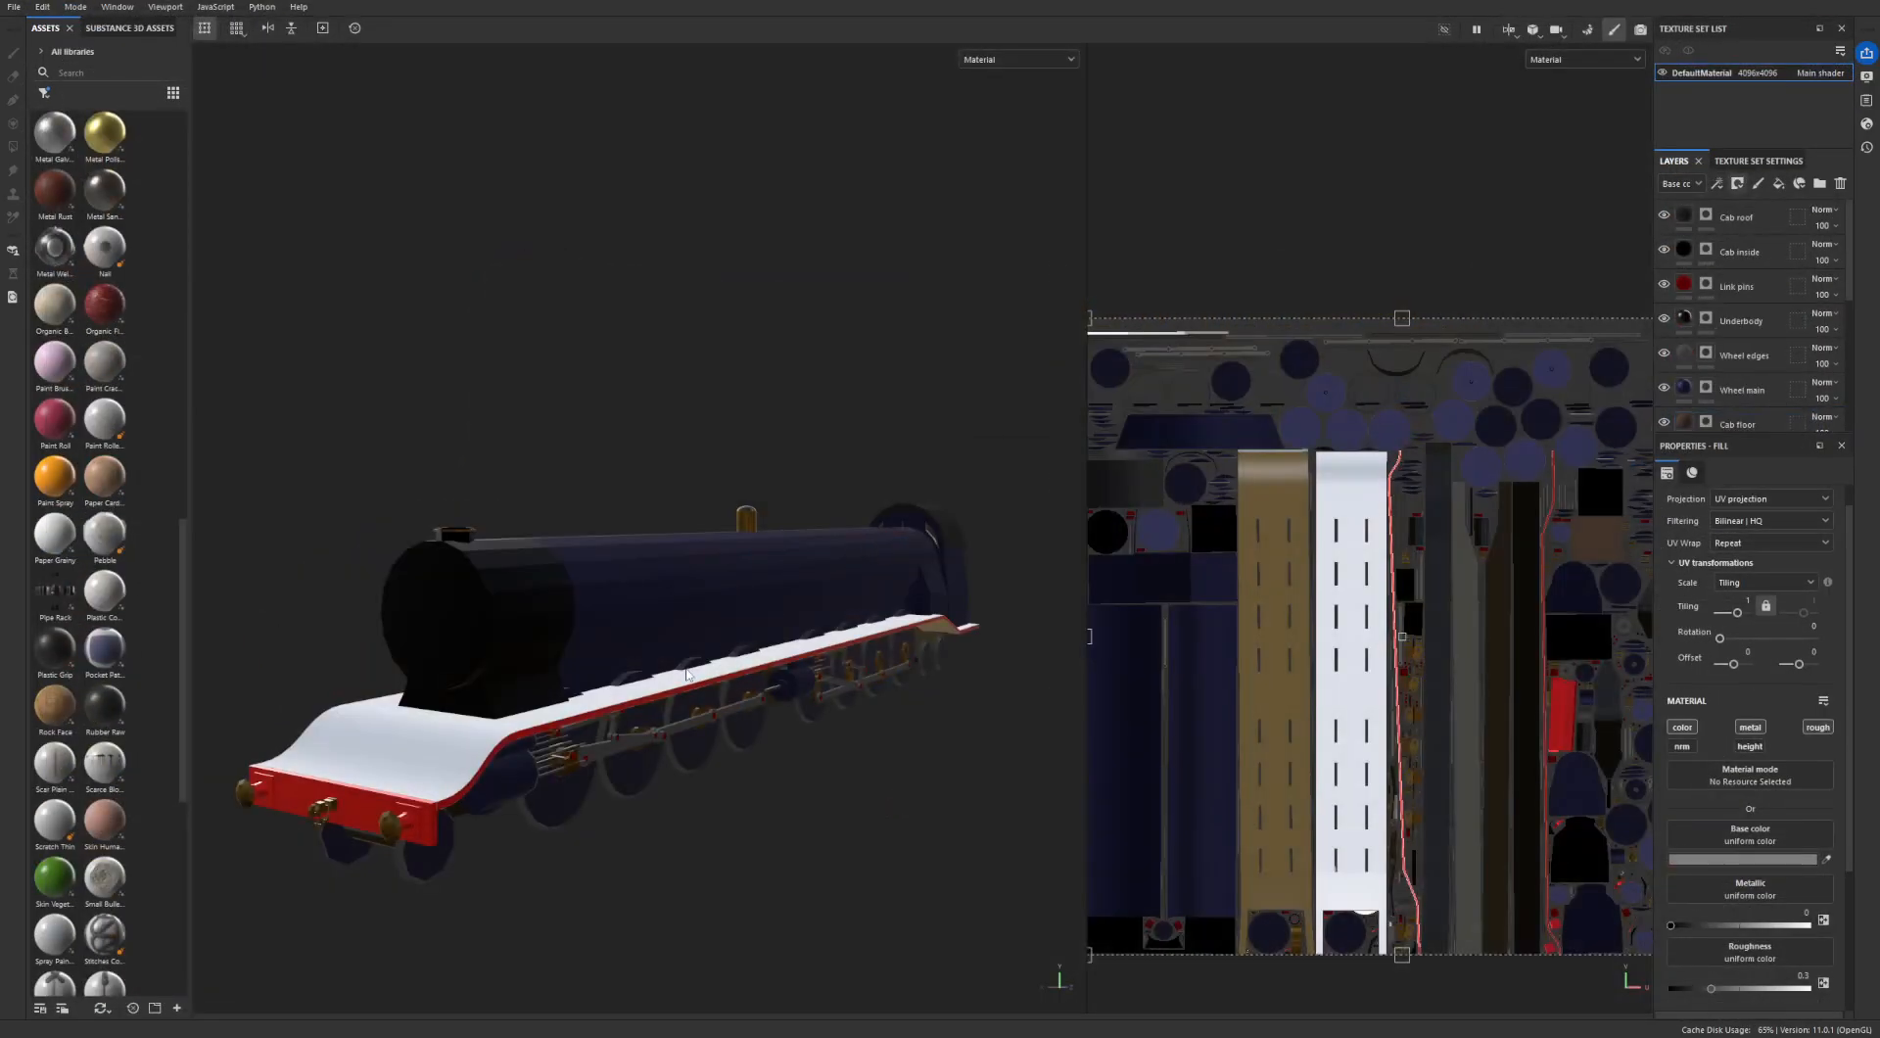
alt+drag(709, 664, 602, 594)
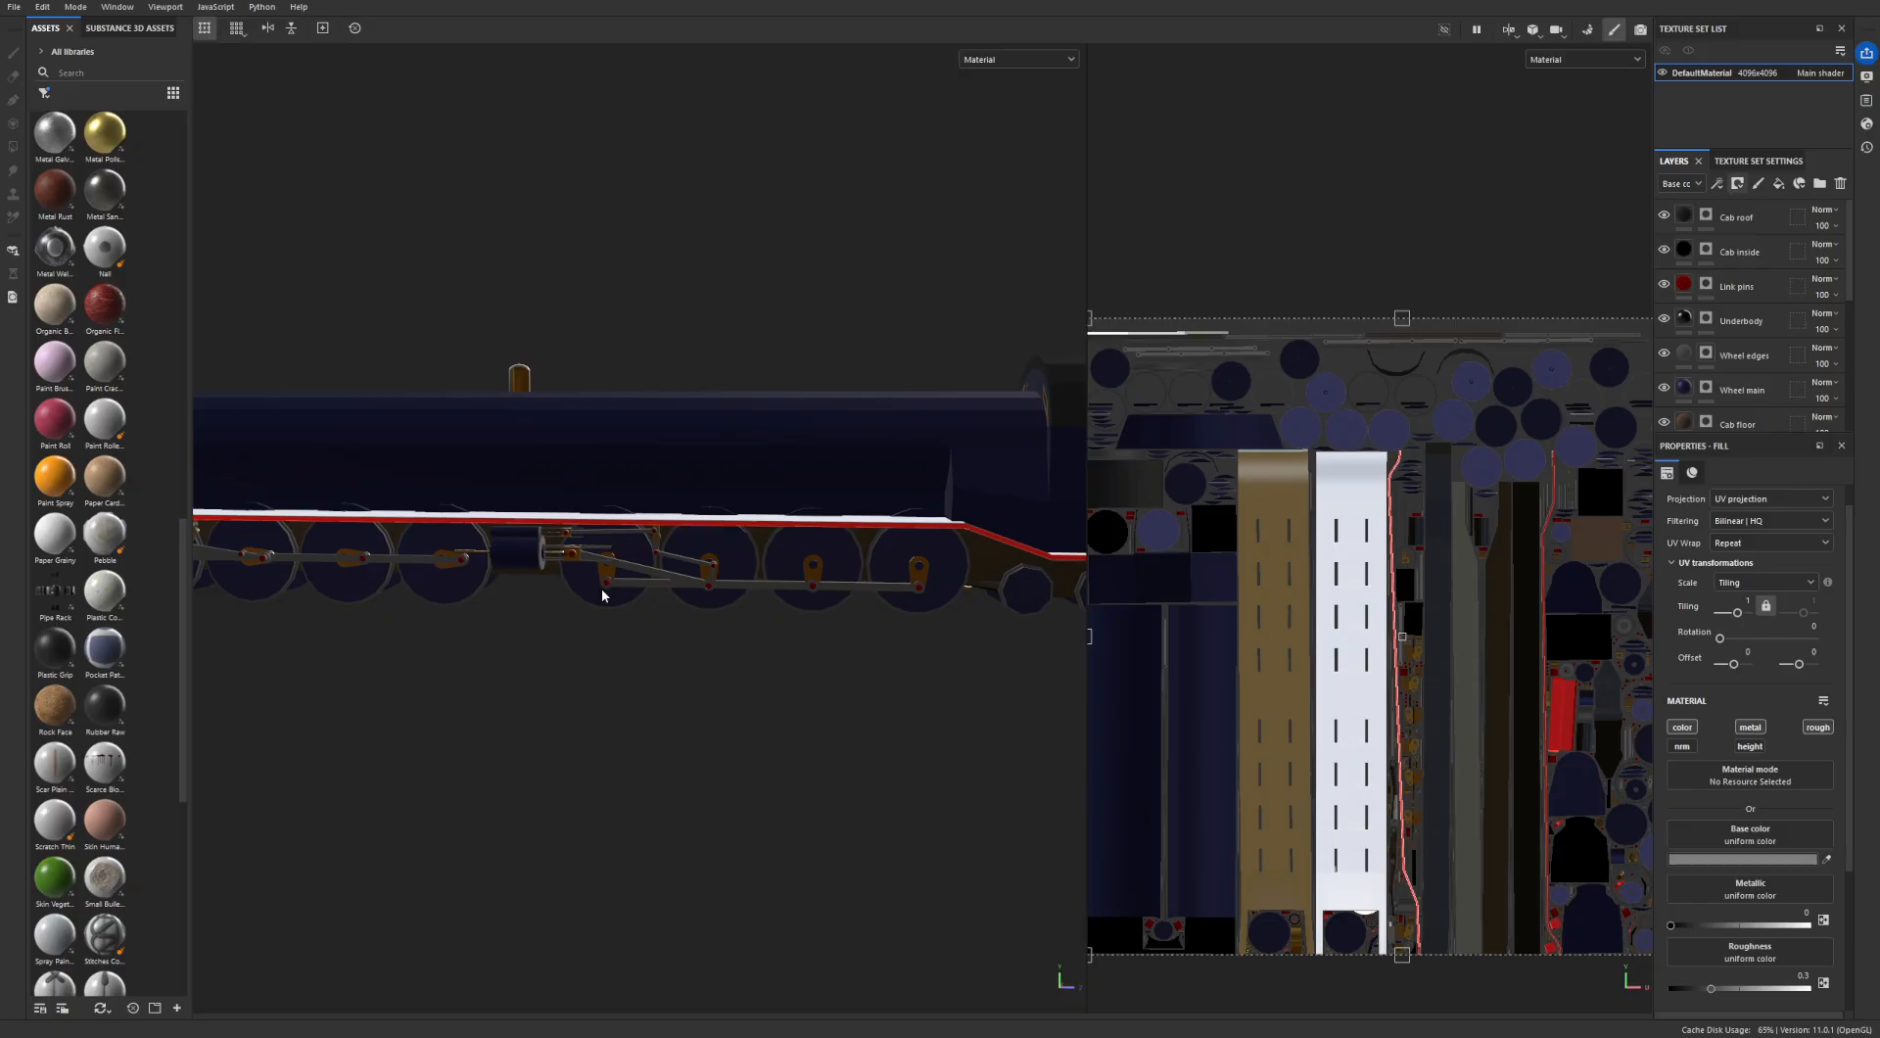
alt+drag(601, 594, 772, 554)
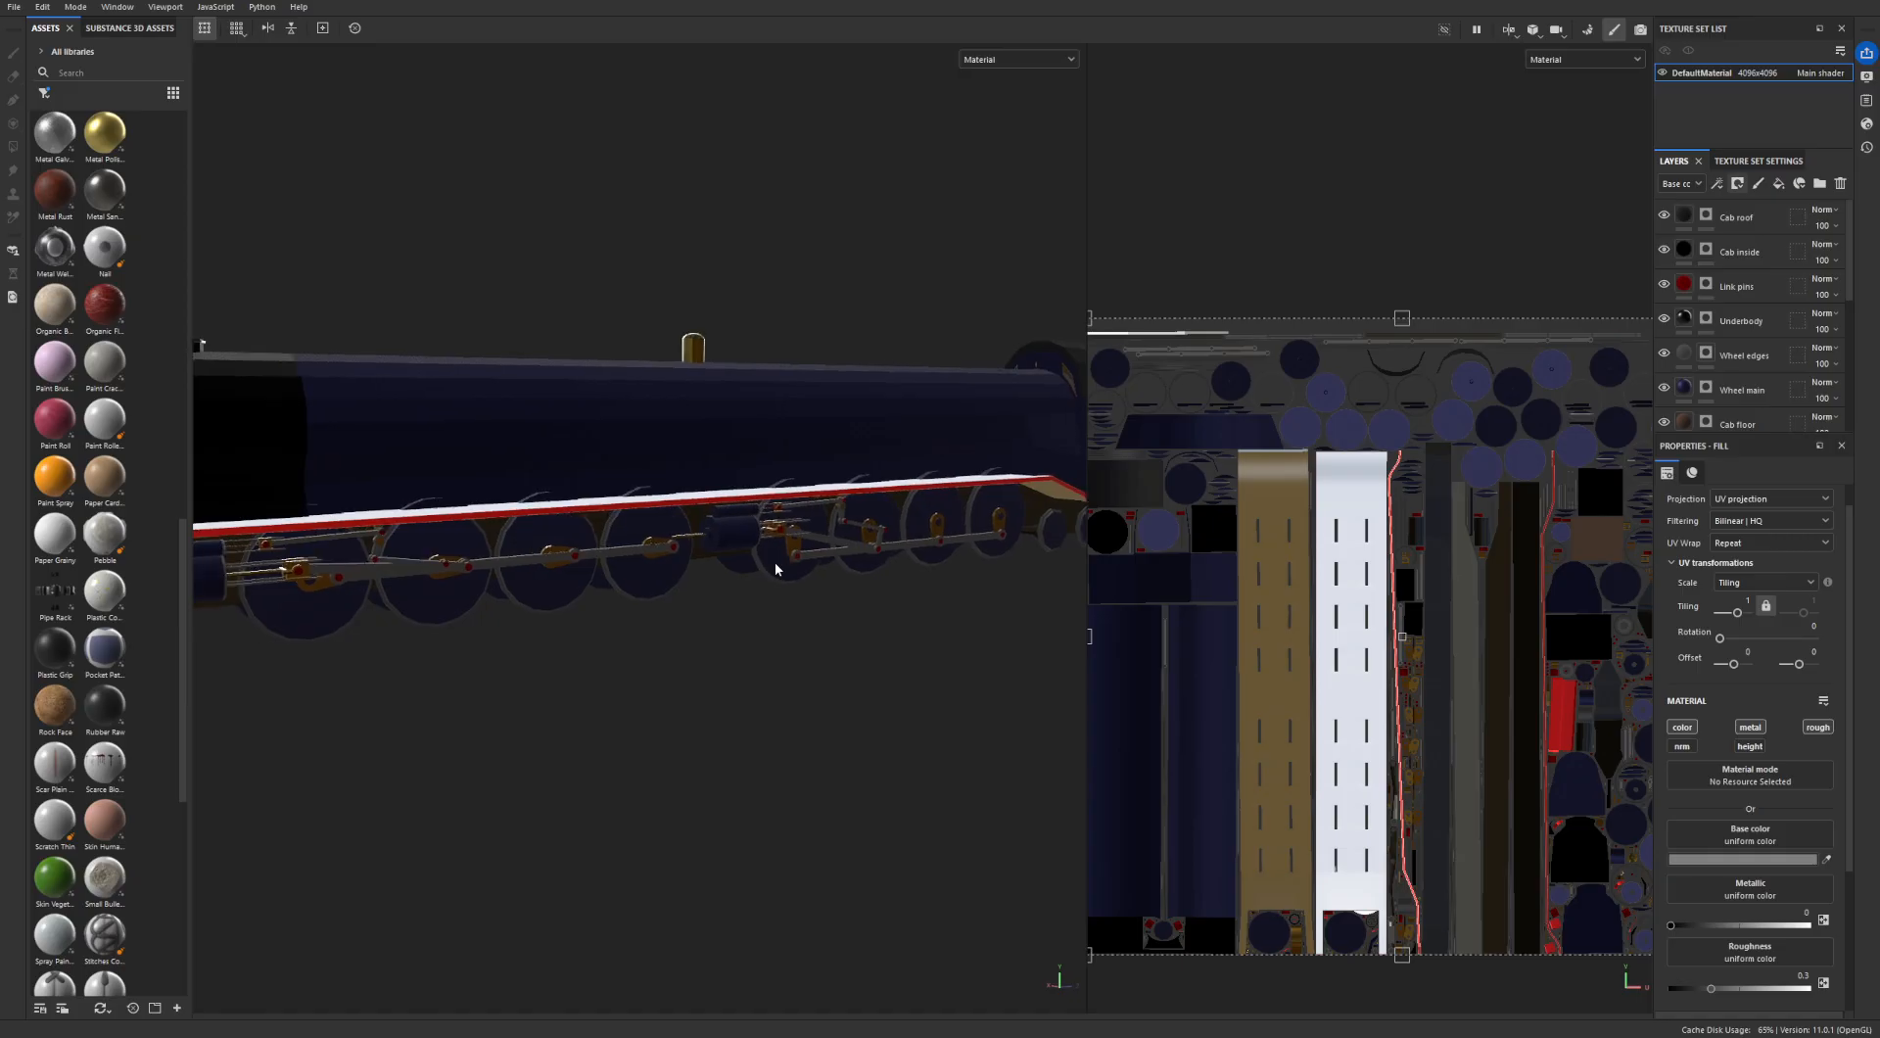
alt+middle_drag(547, 560, 641, 548)
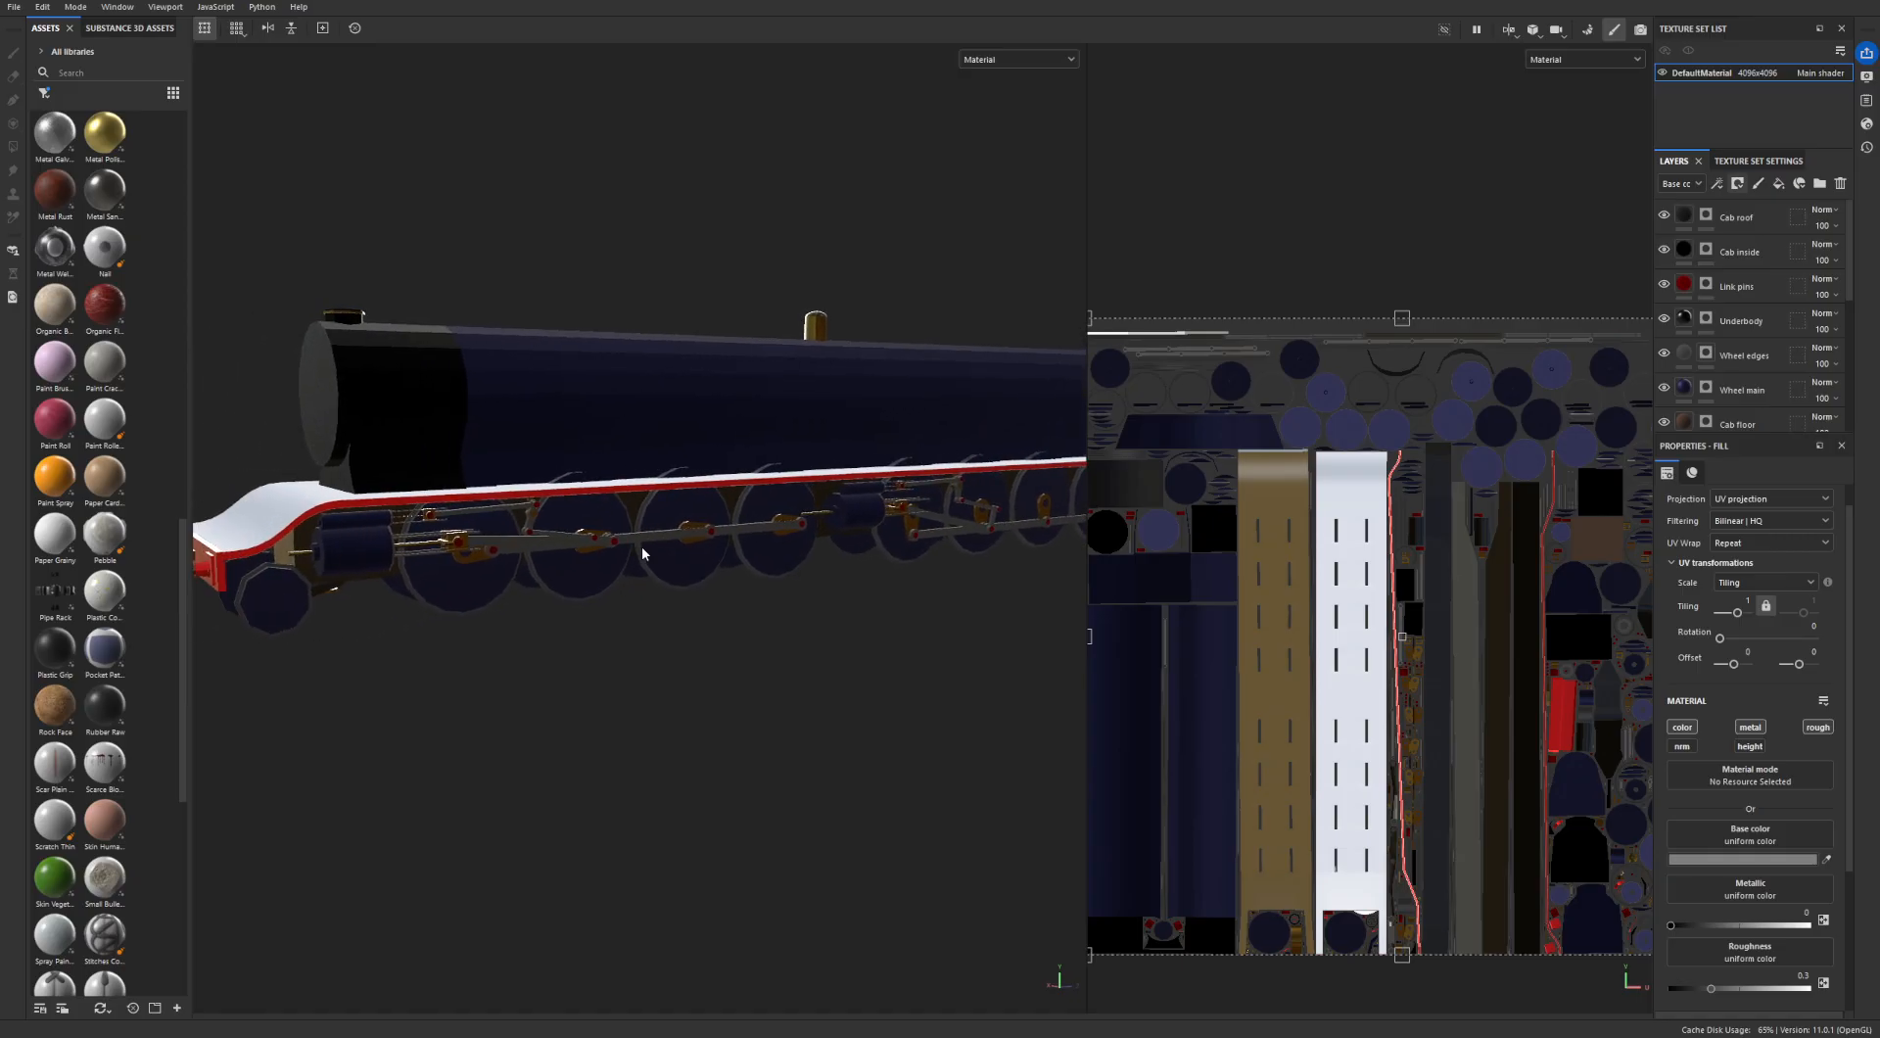
scroll(448, 548, up, 4)
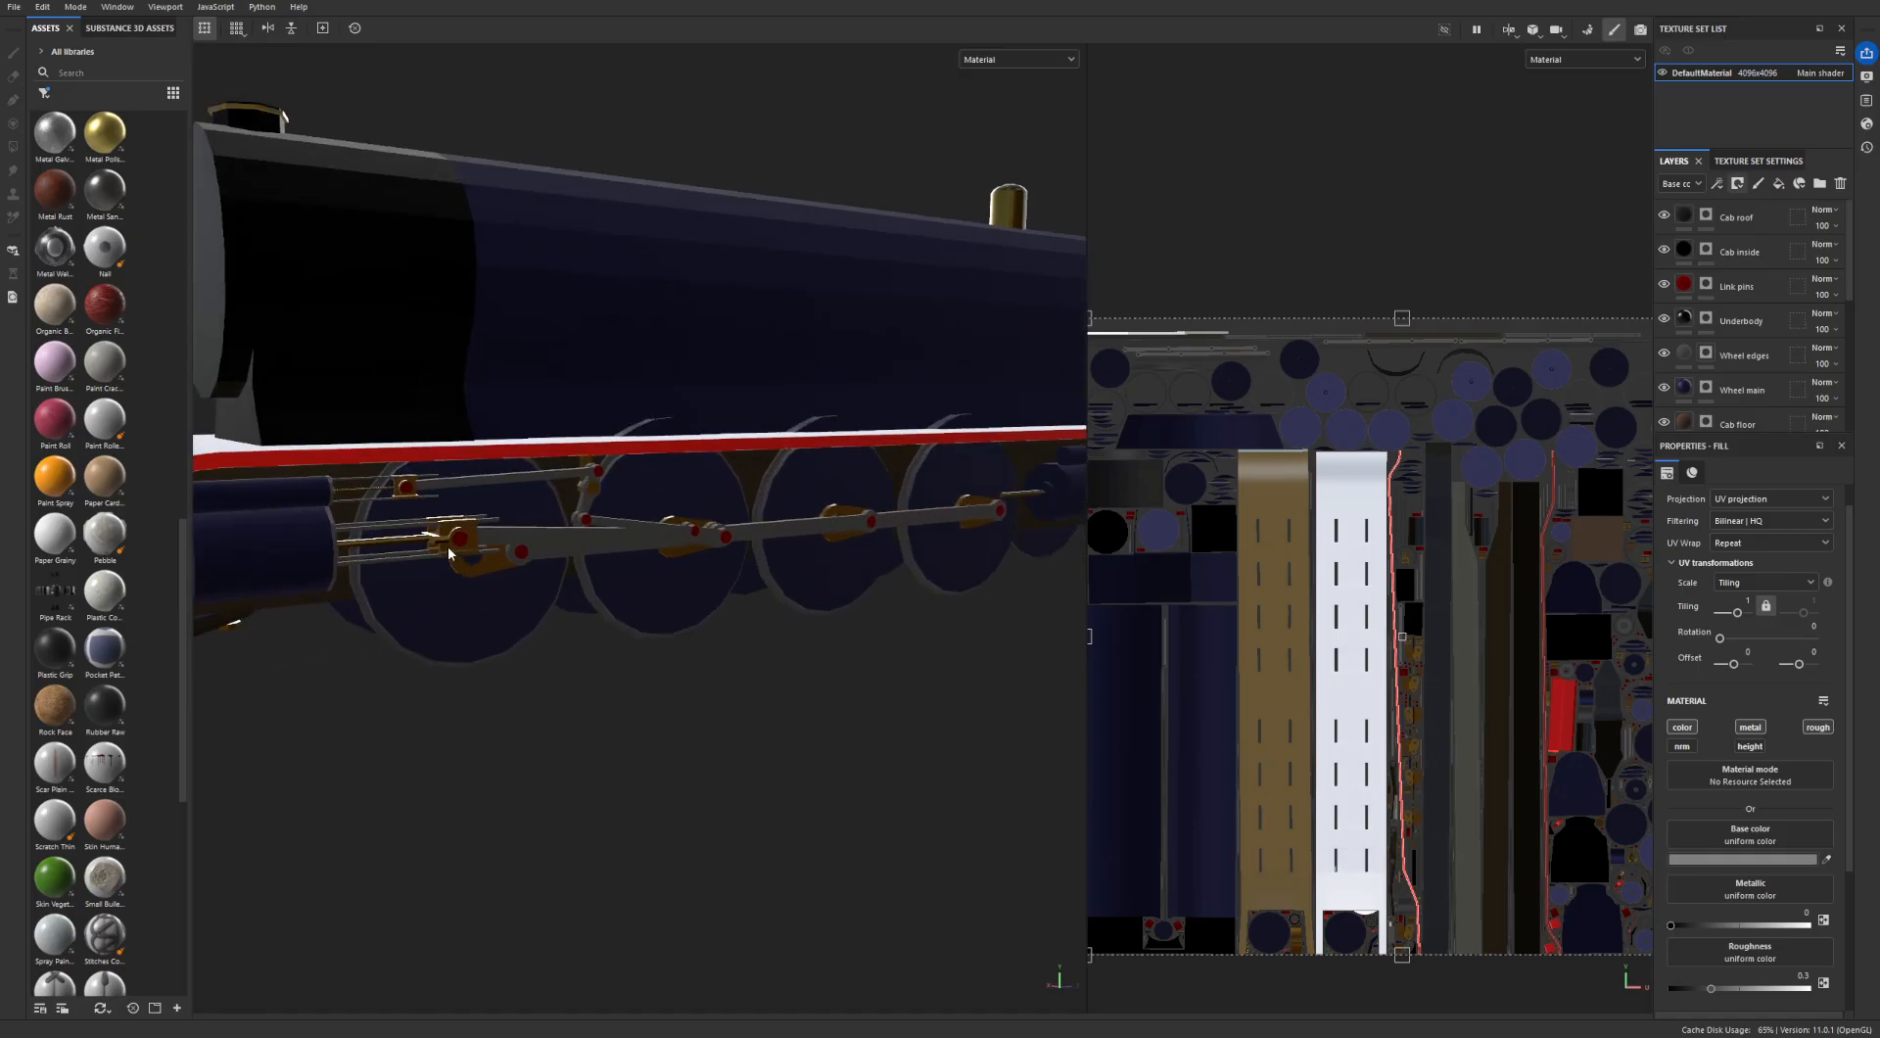
- Inspect the front driving wheels, side rods and red link pins of the blue locomotive up close
scroll(449, 545, up, 2)
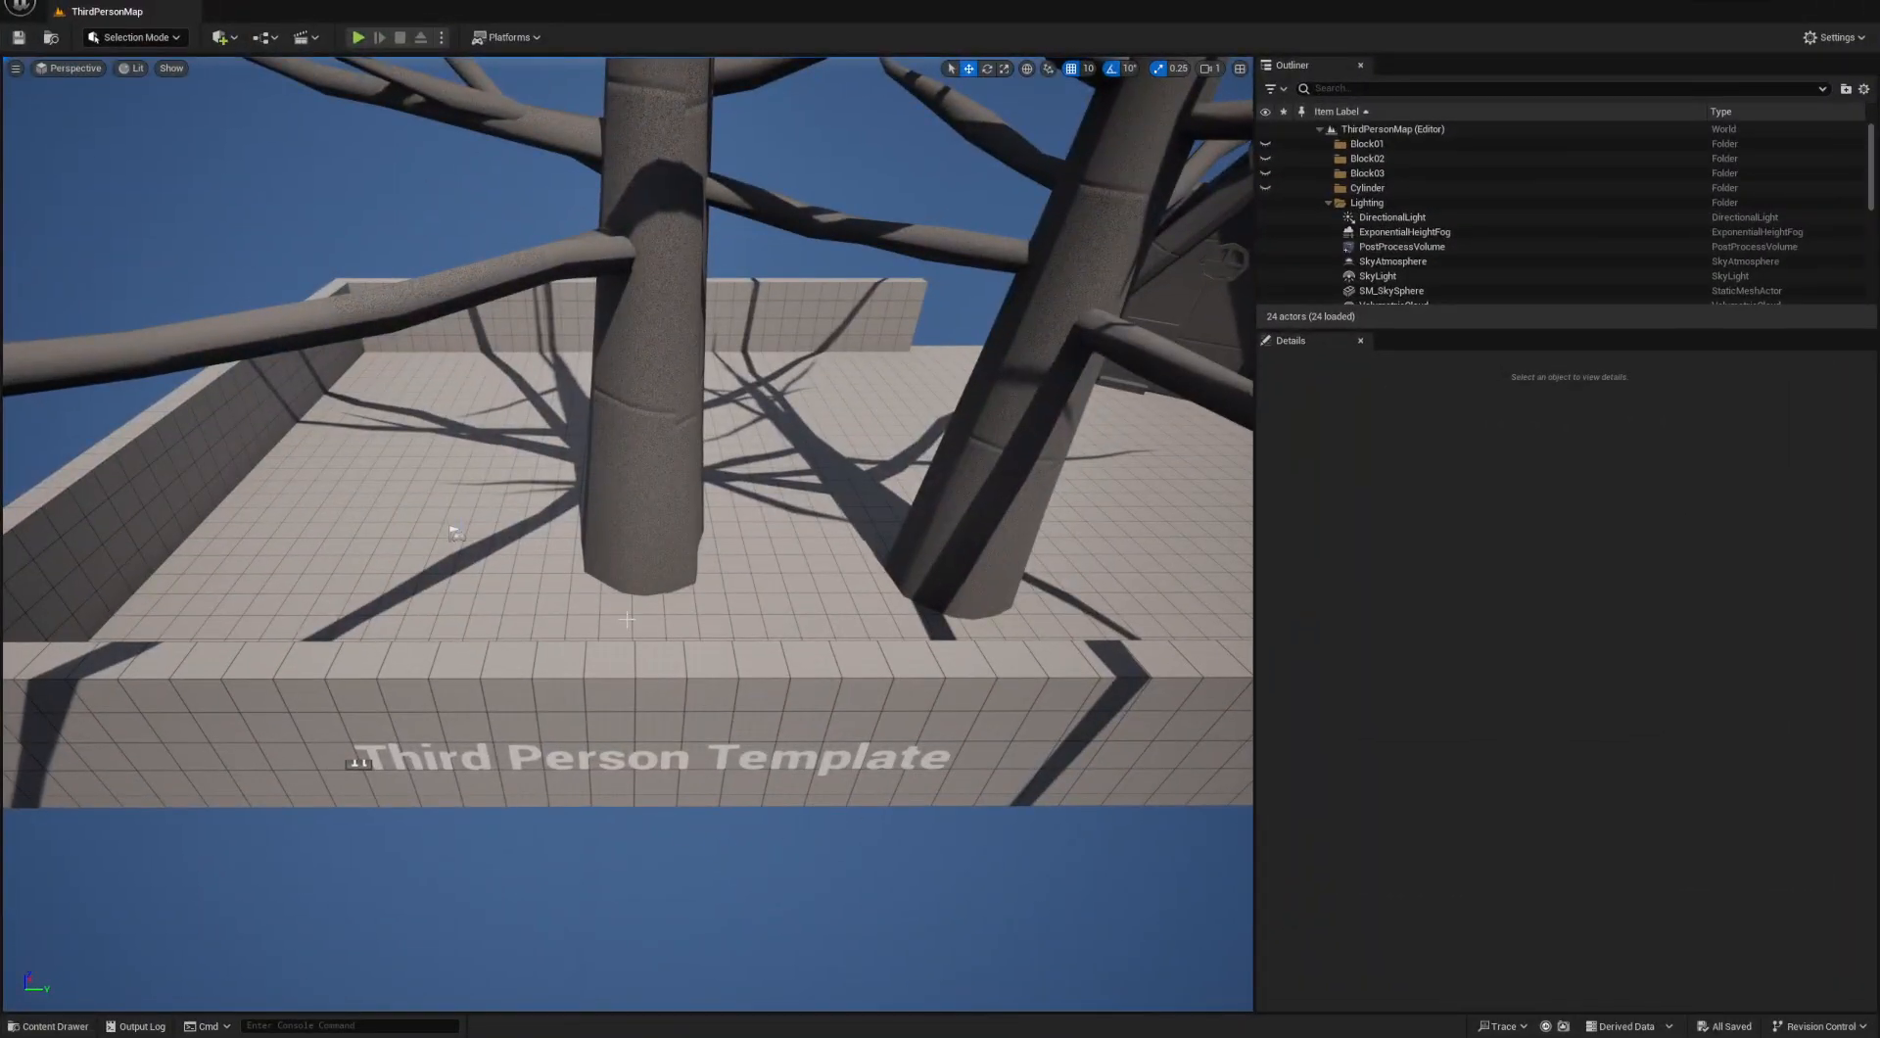
mouse_move(618, 721)
right_down()
mouse_move(562, 668)
mouse_move(832, 686)
mouse_move(932, 622)
mouse_move(489, 607)
mouse_move(494, 651)
mouse_move(588, 670)
right_up()
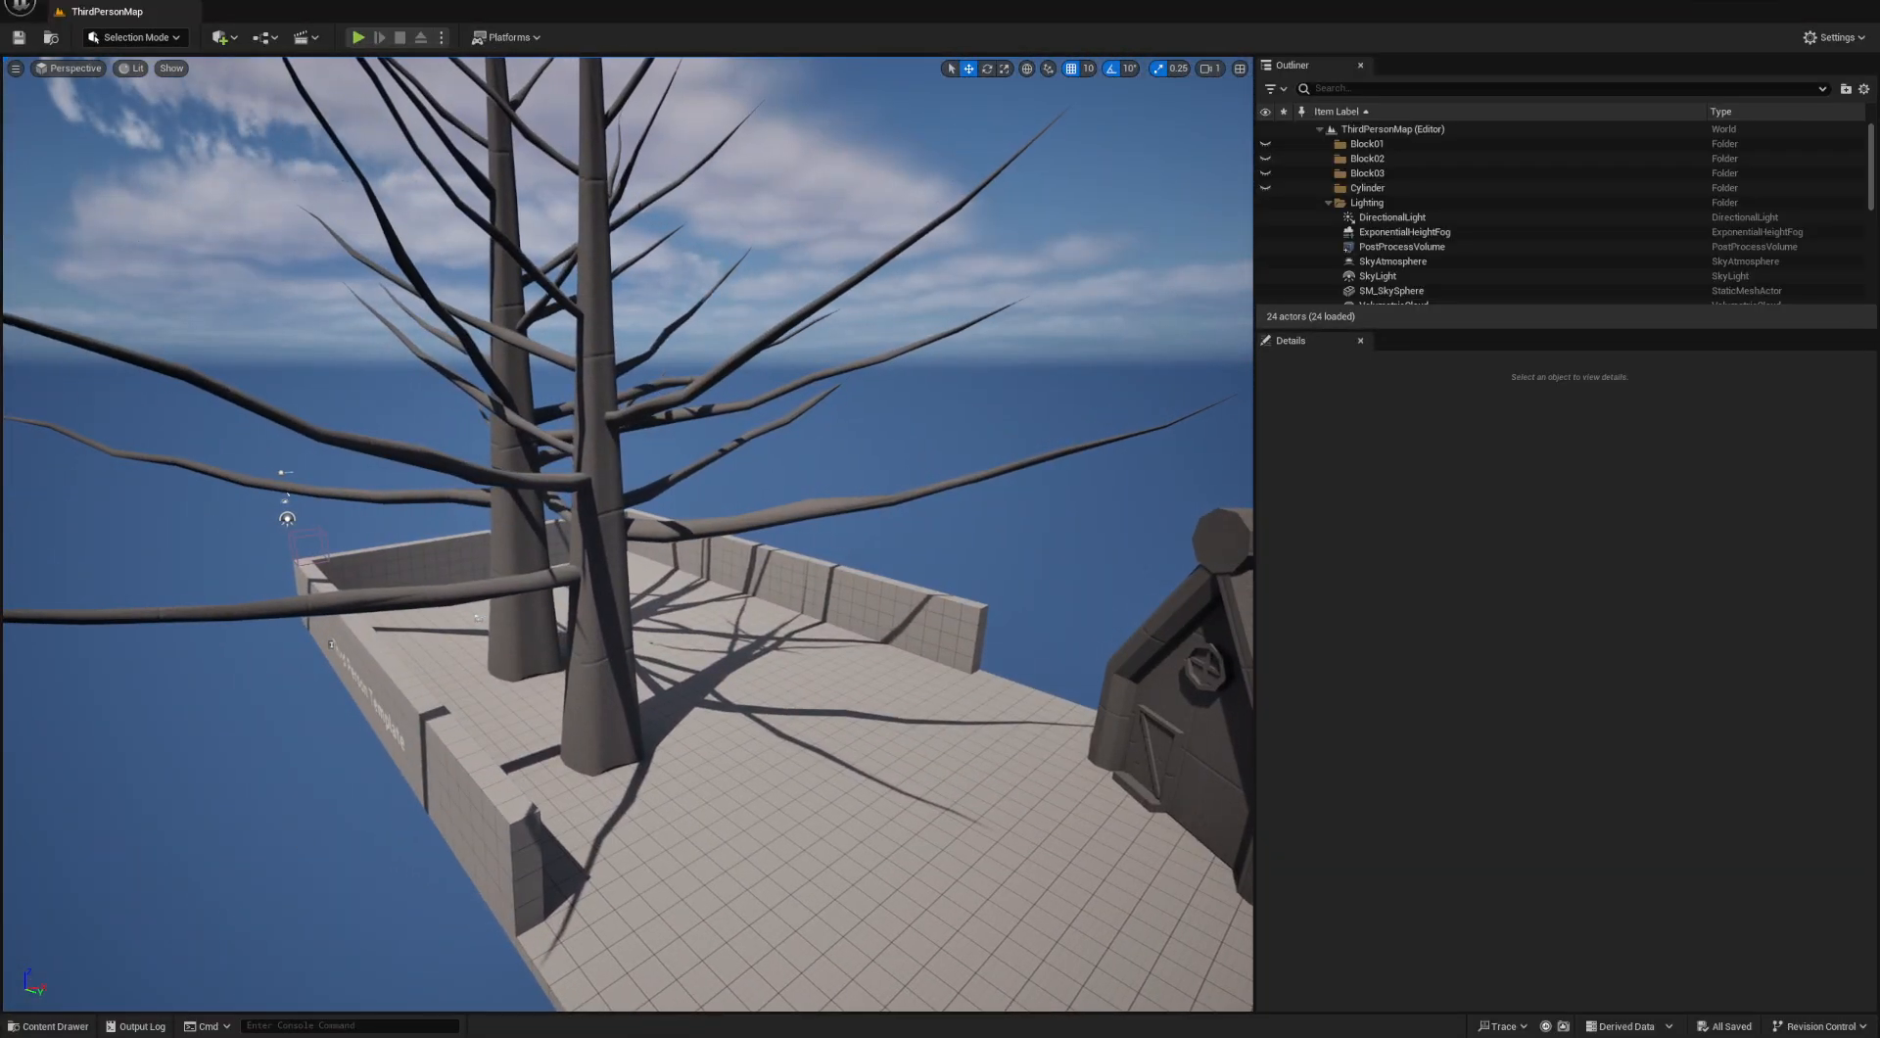
- Switch to Unreal Editor, open the Environment level from the MY-Level folder, and look over its forest, mountains and railway track
click(30, 1028)
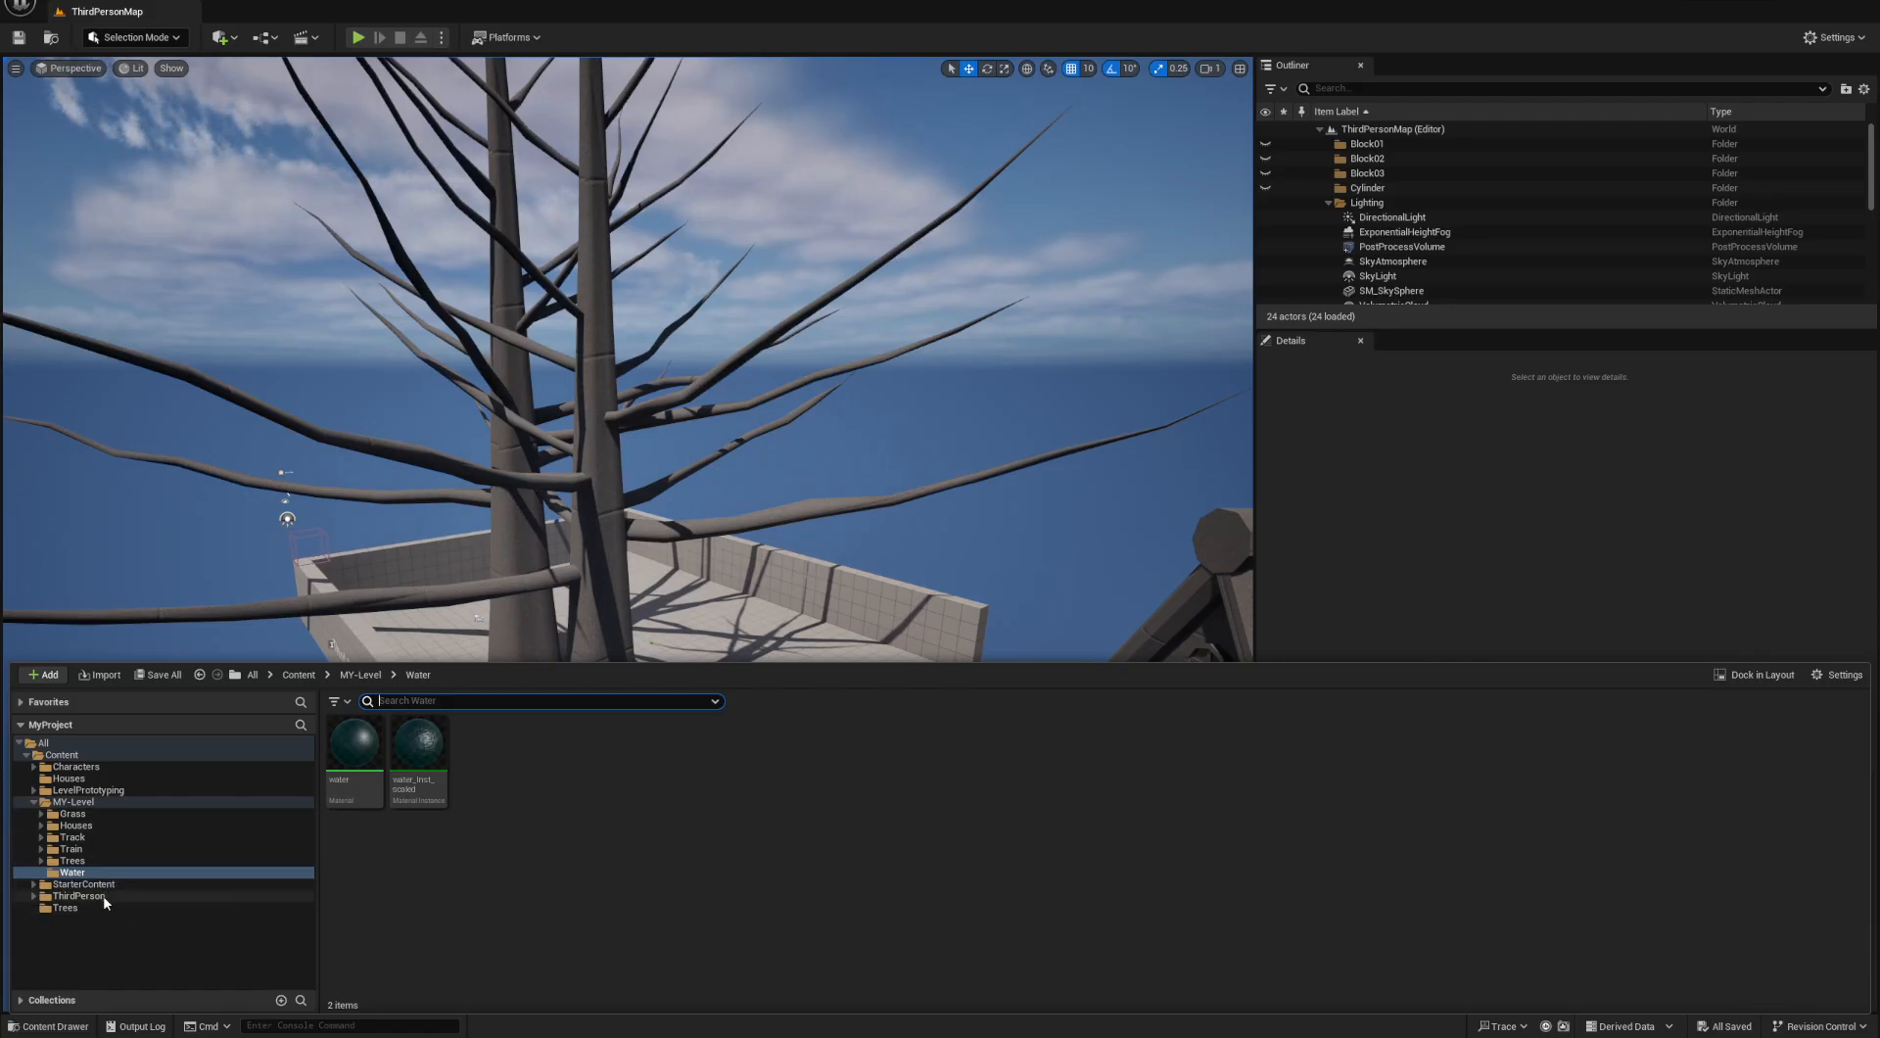
click(101, 798)
double_click(729, 754)
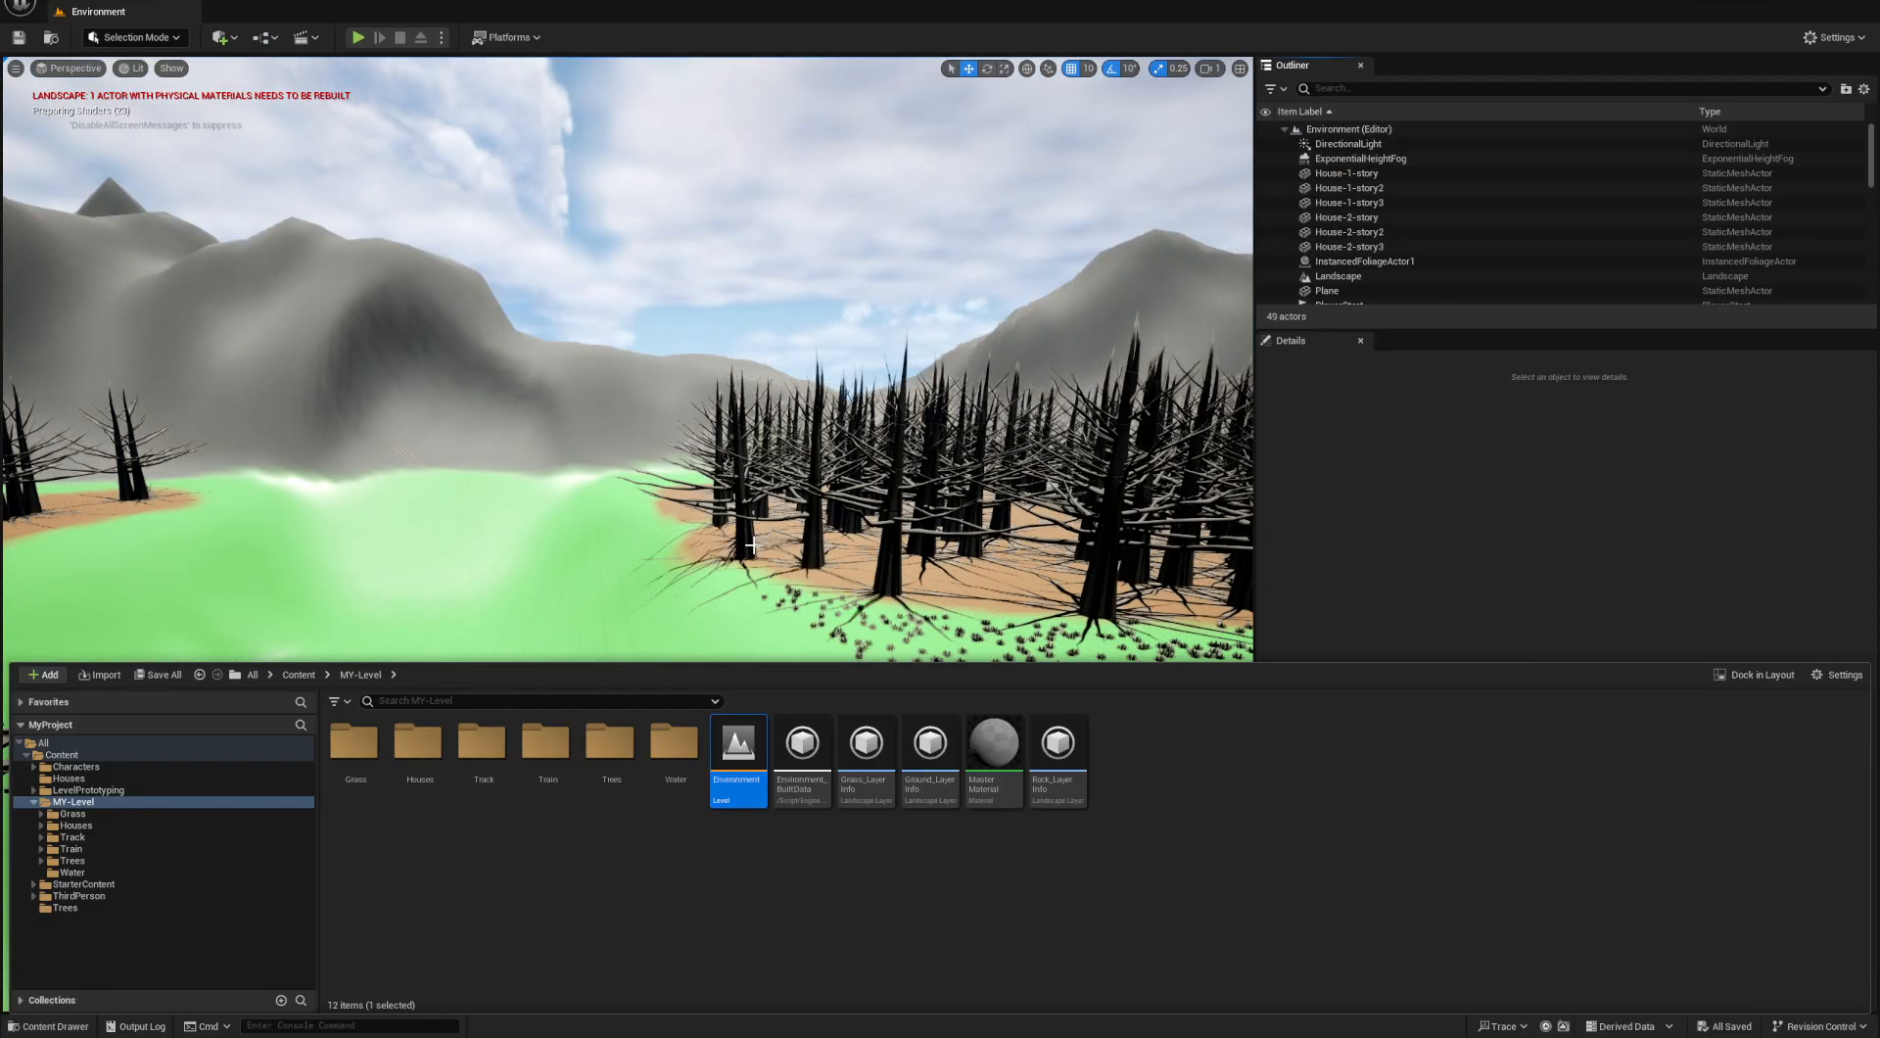
right_drag(750, 546, 817, 641)
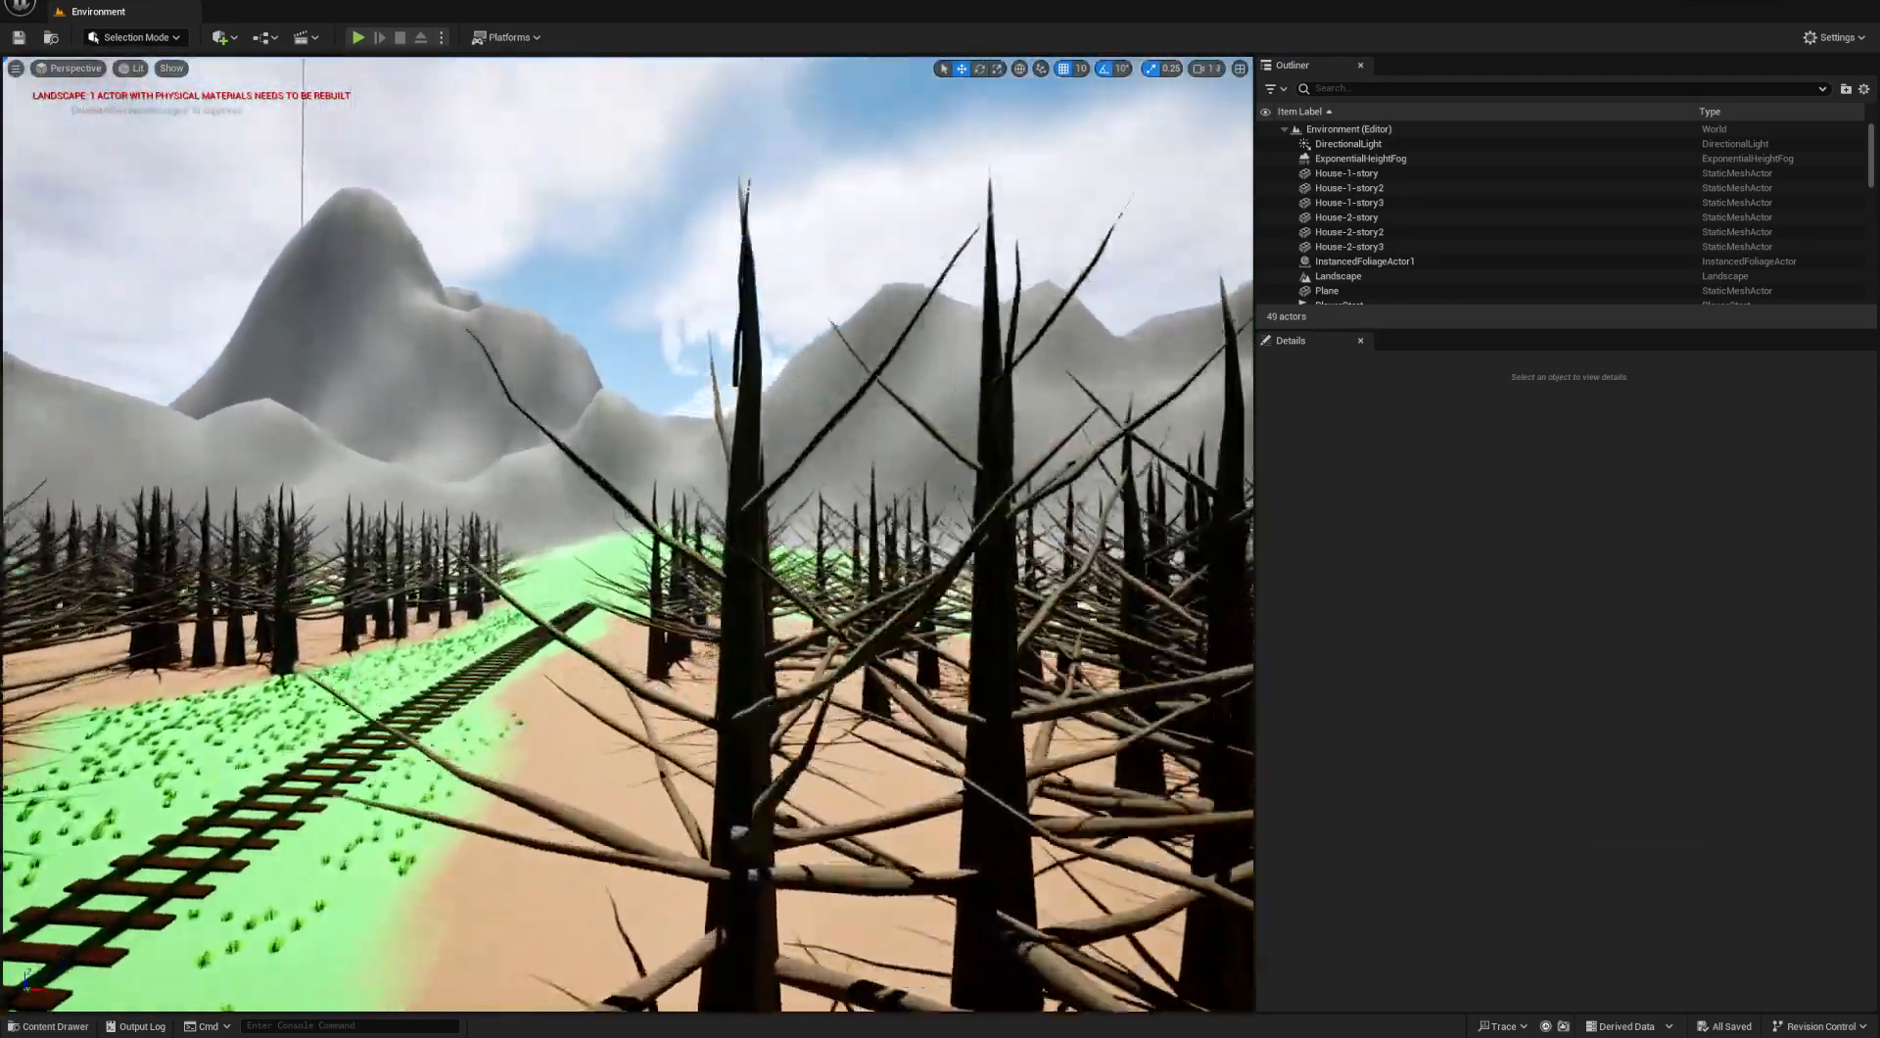
right_drag(750, 545, 411, 578)
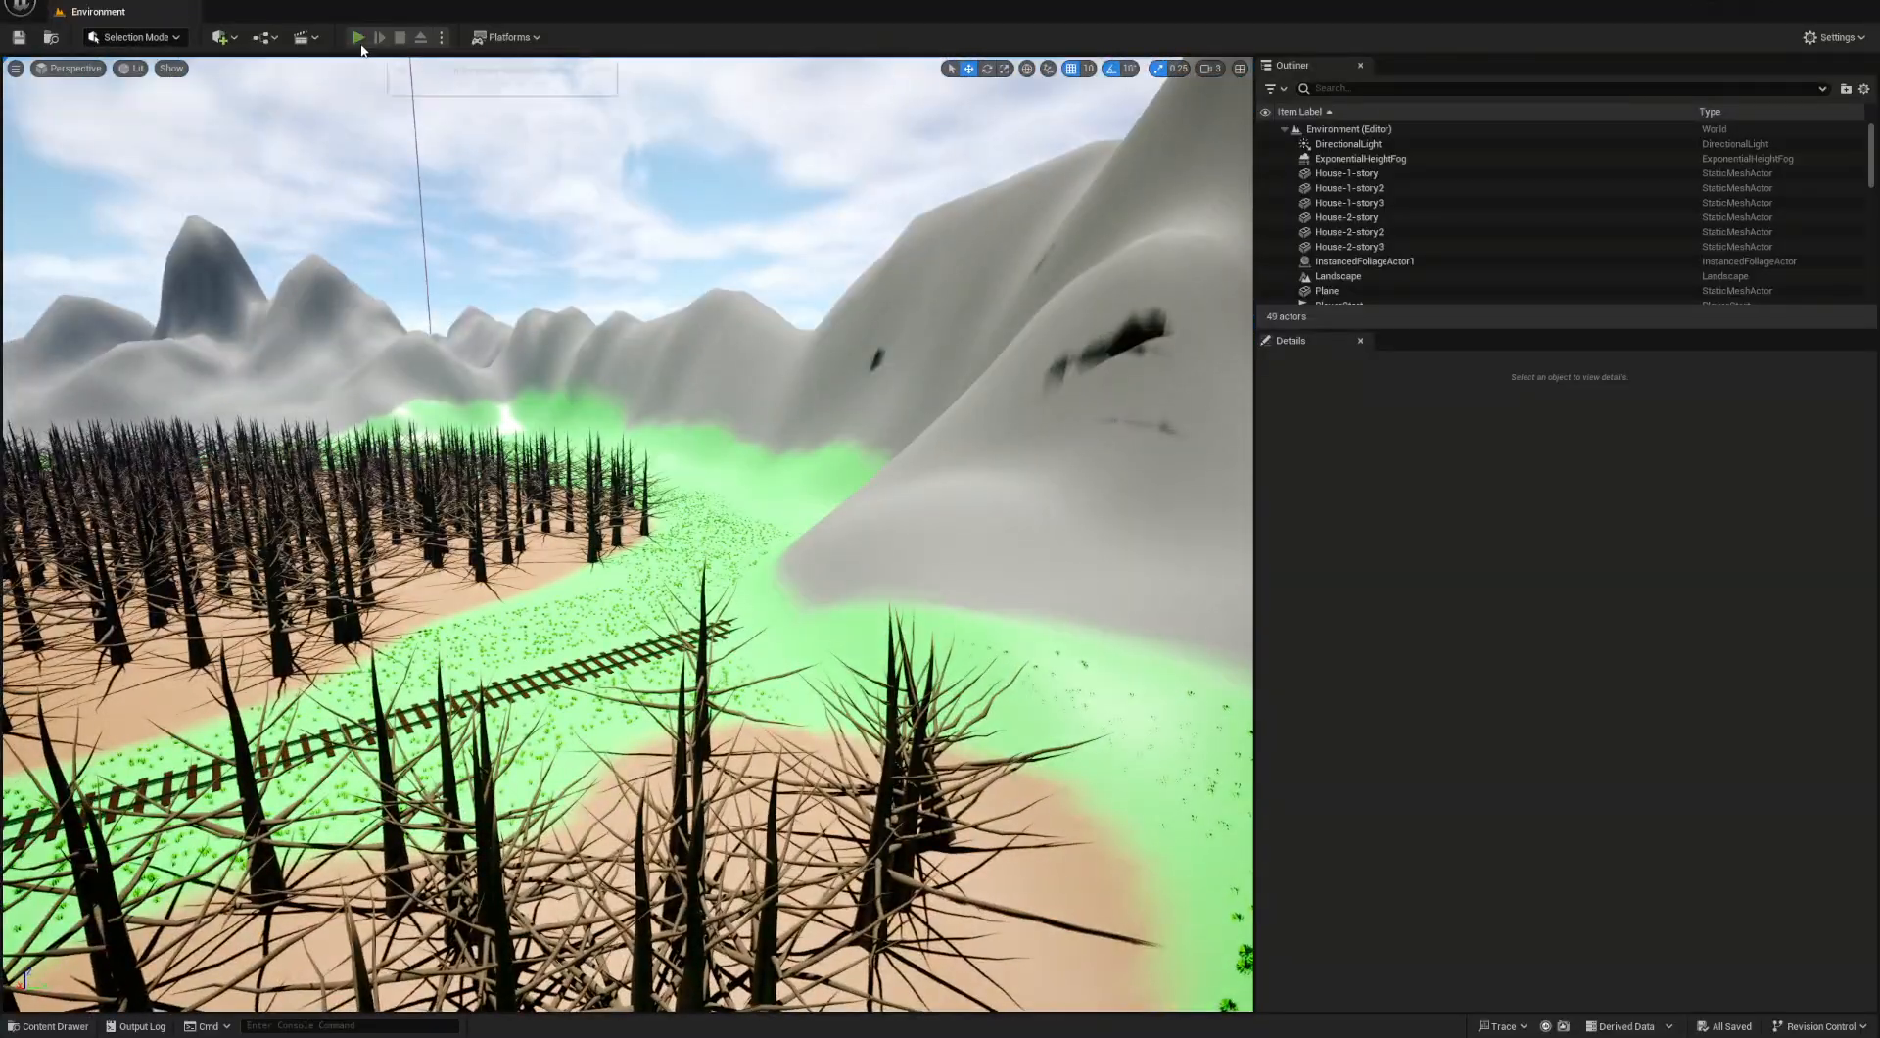
- Play the level and run the character beside the moving locomotive to examine its wheels and side rods
click(358, 38)
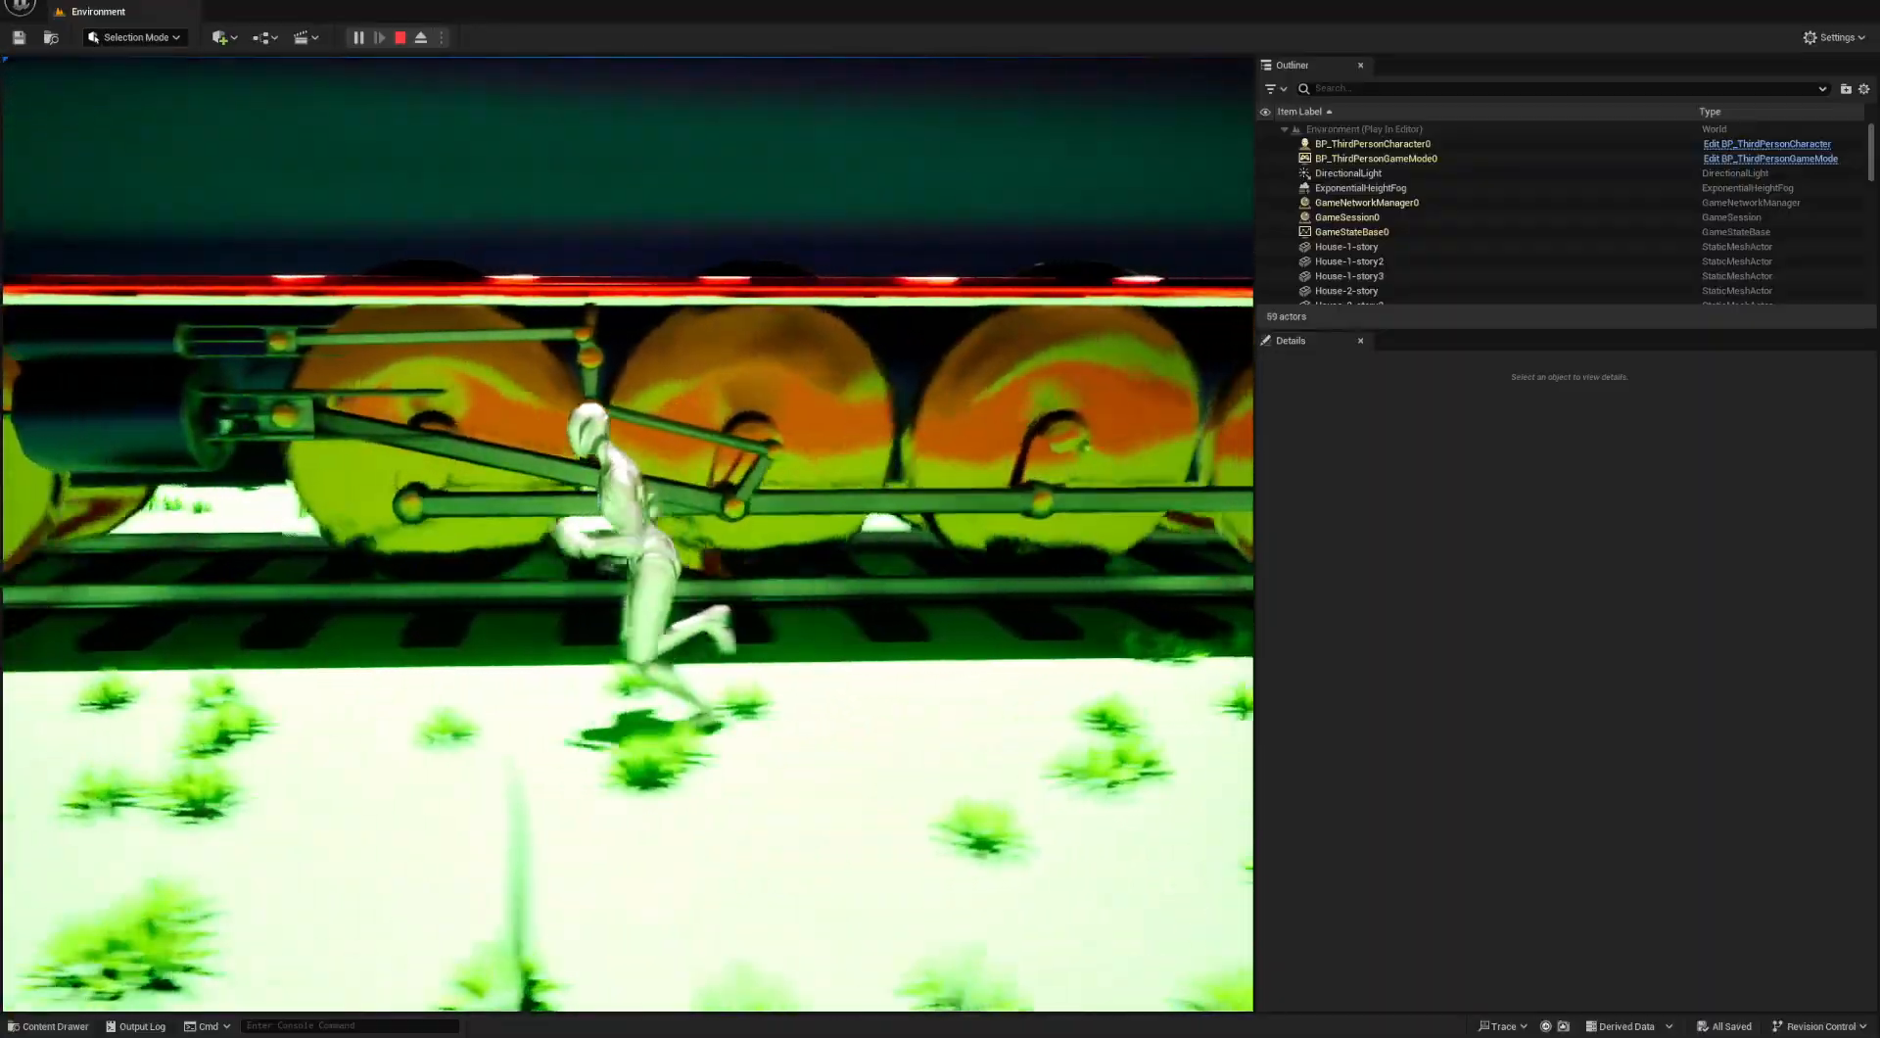
key(a)
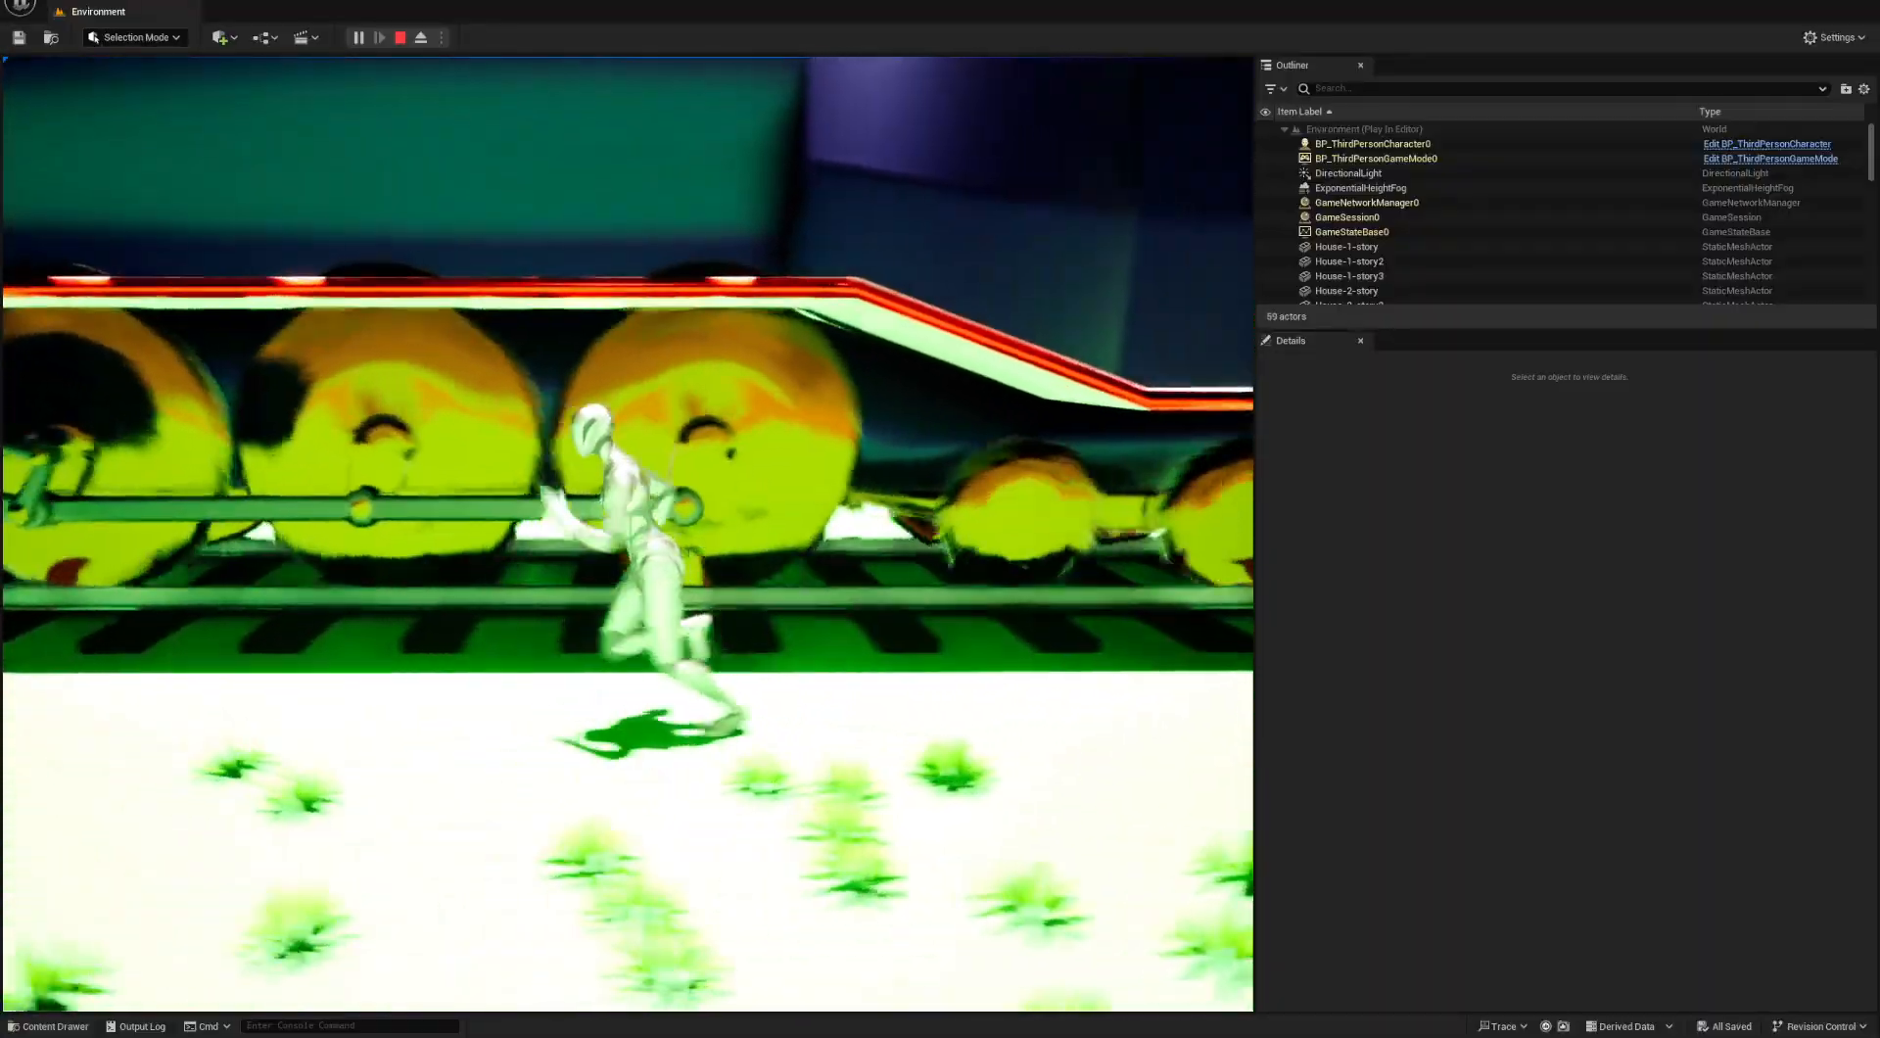
key(a)
key(s)
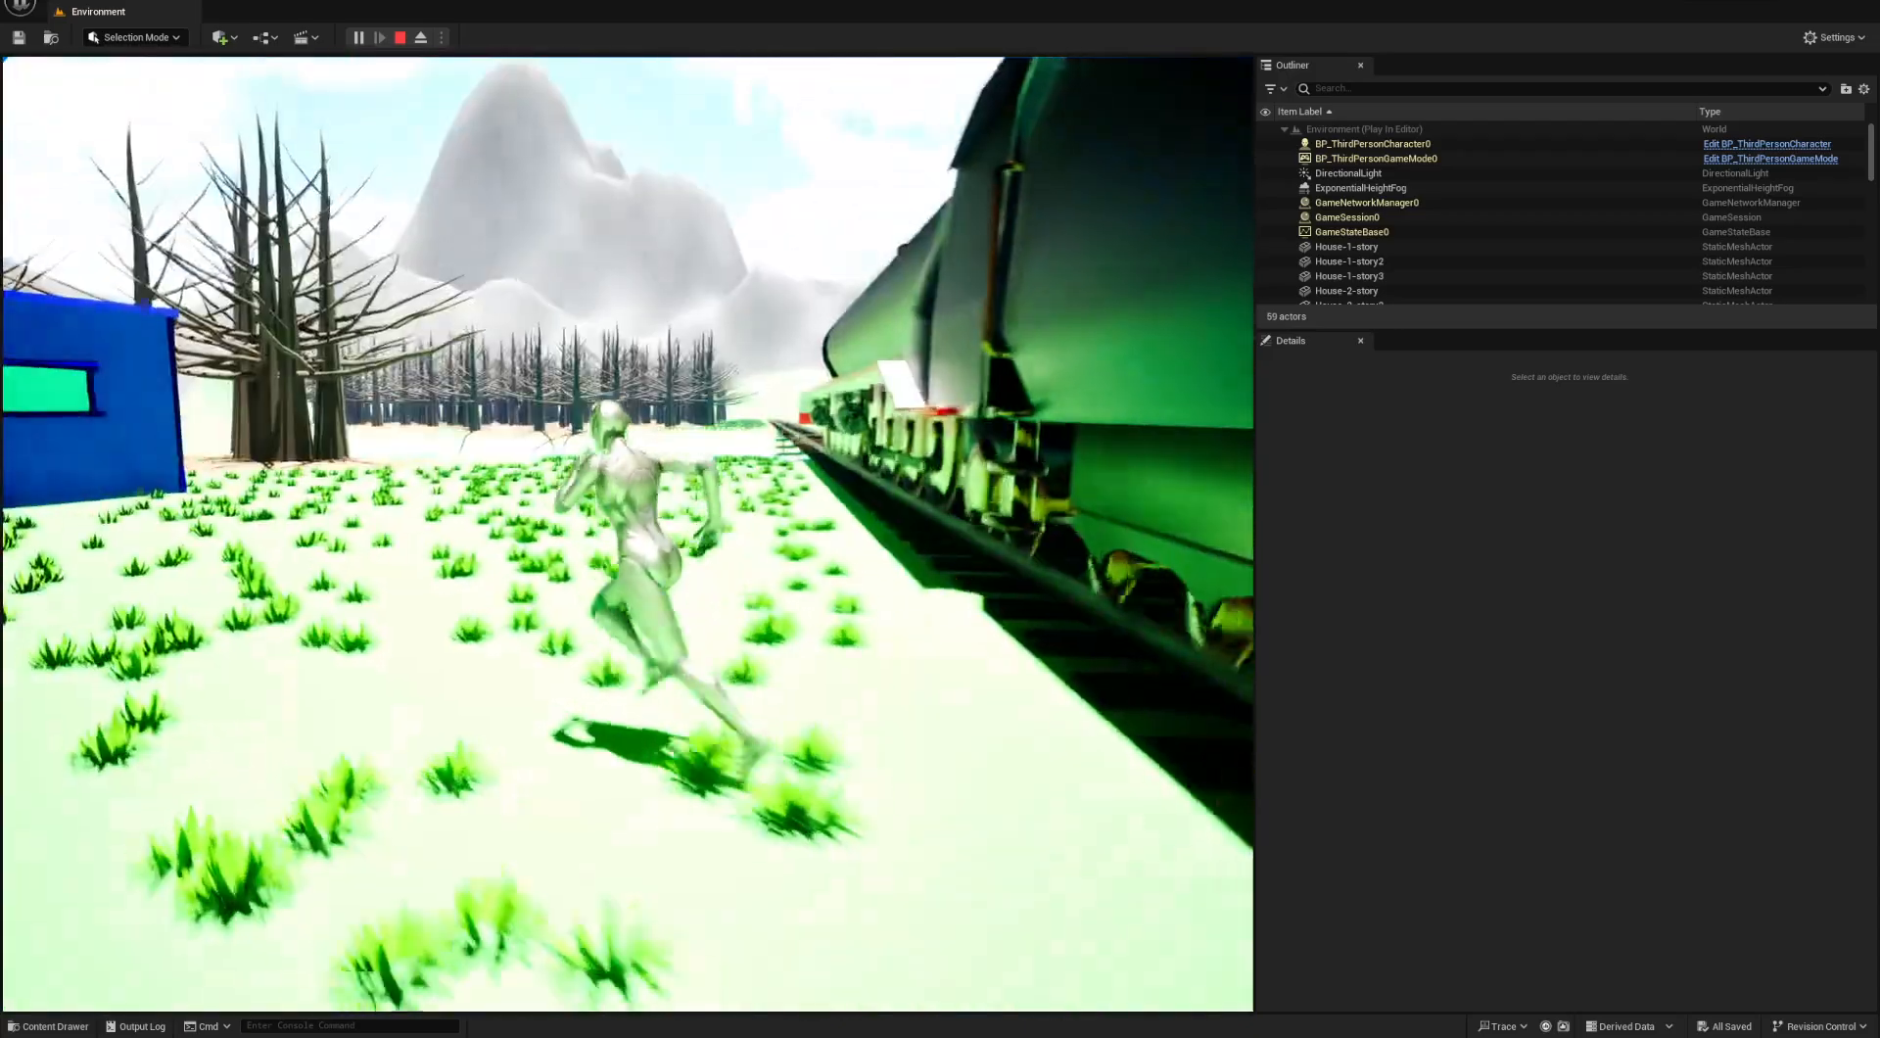
- Run the character alongside the tender, follow the train's rear along the track, and end the play session
key(w)
key(w)
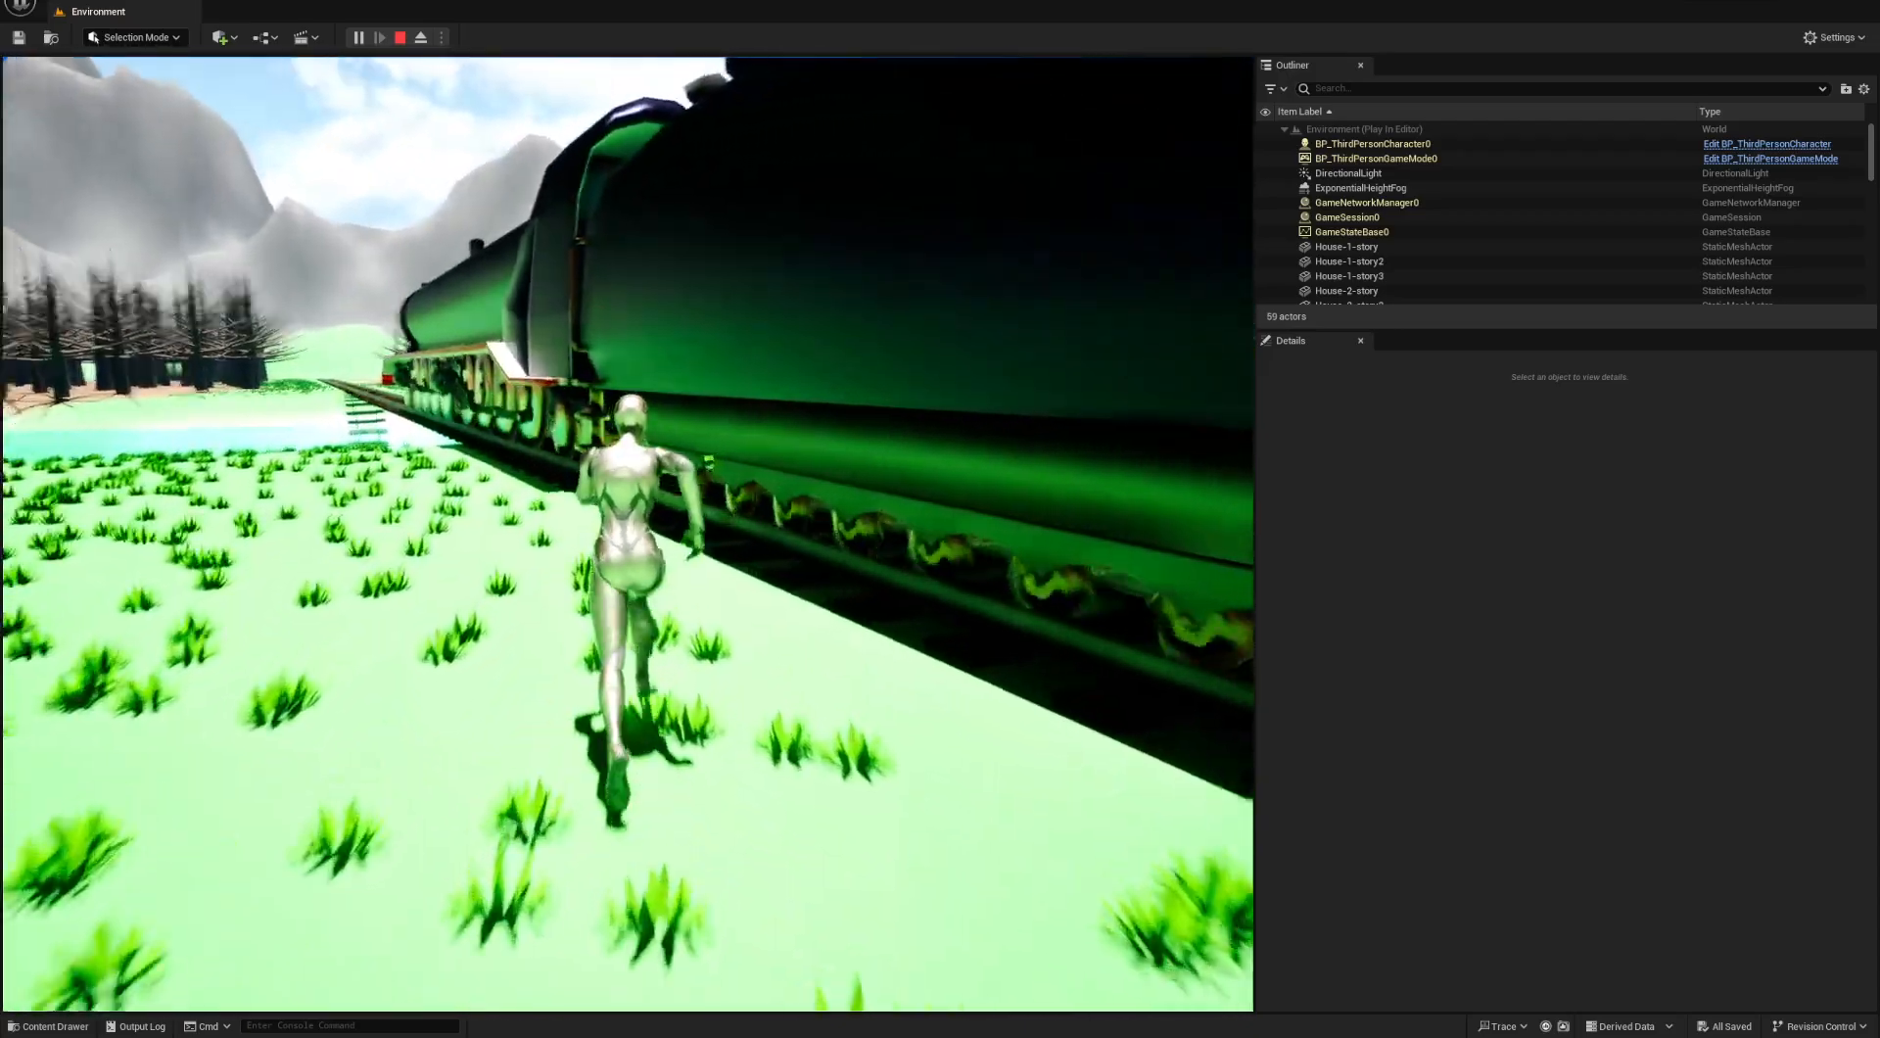
key(d)
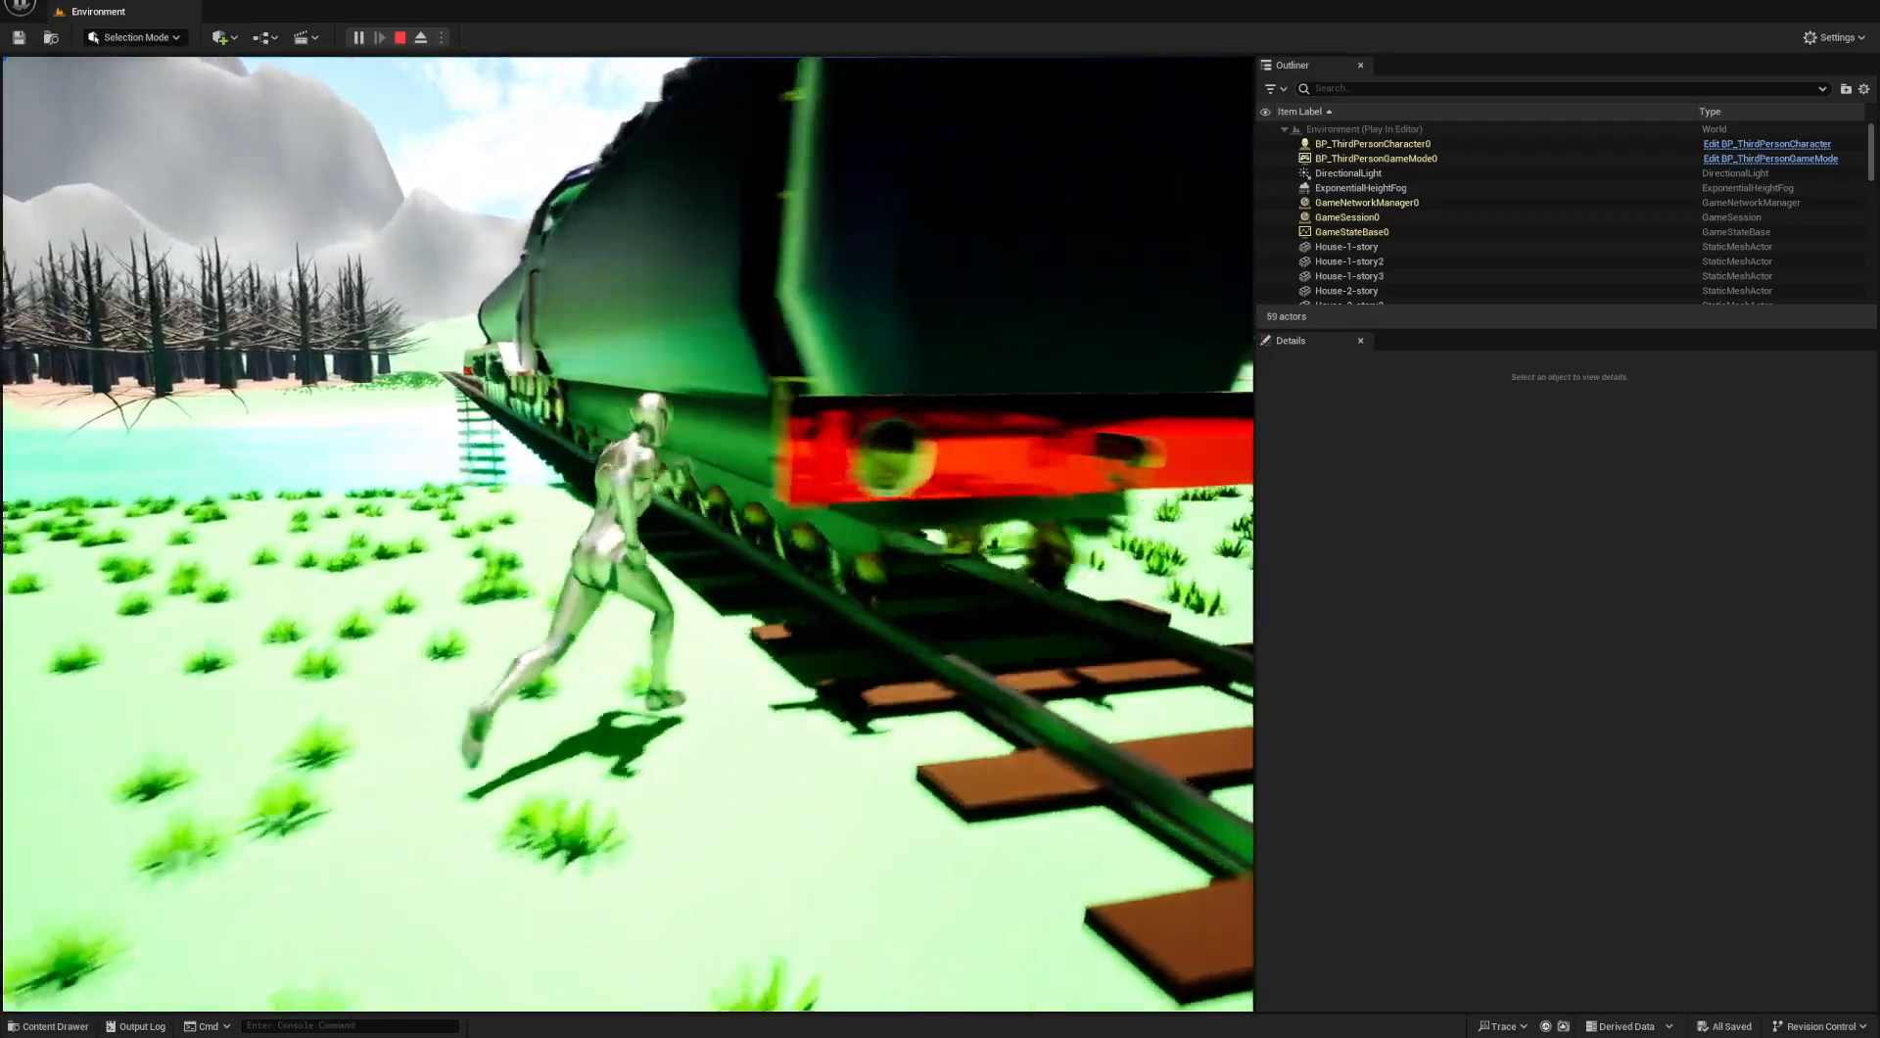
key(space)
key(w)
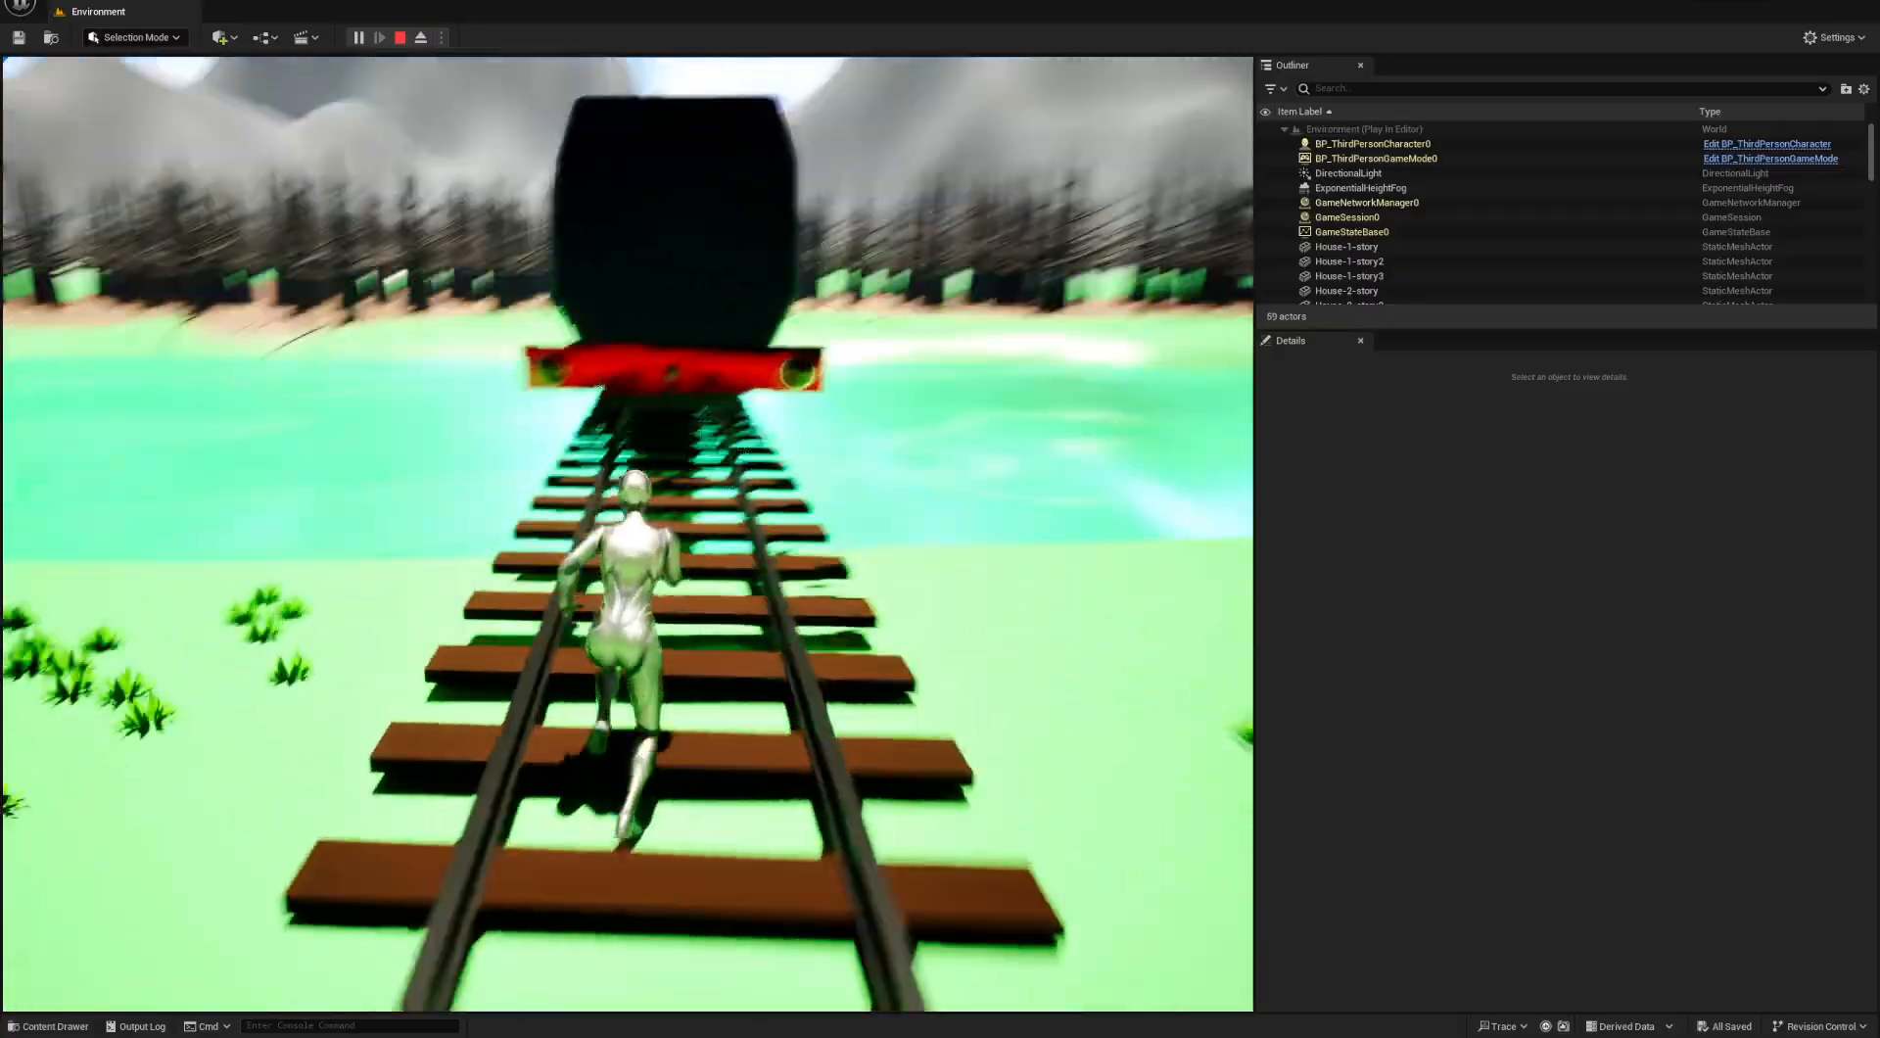
key(Escape)
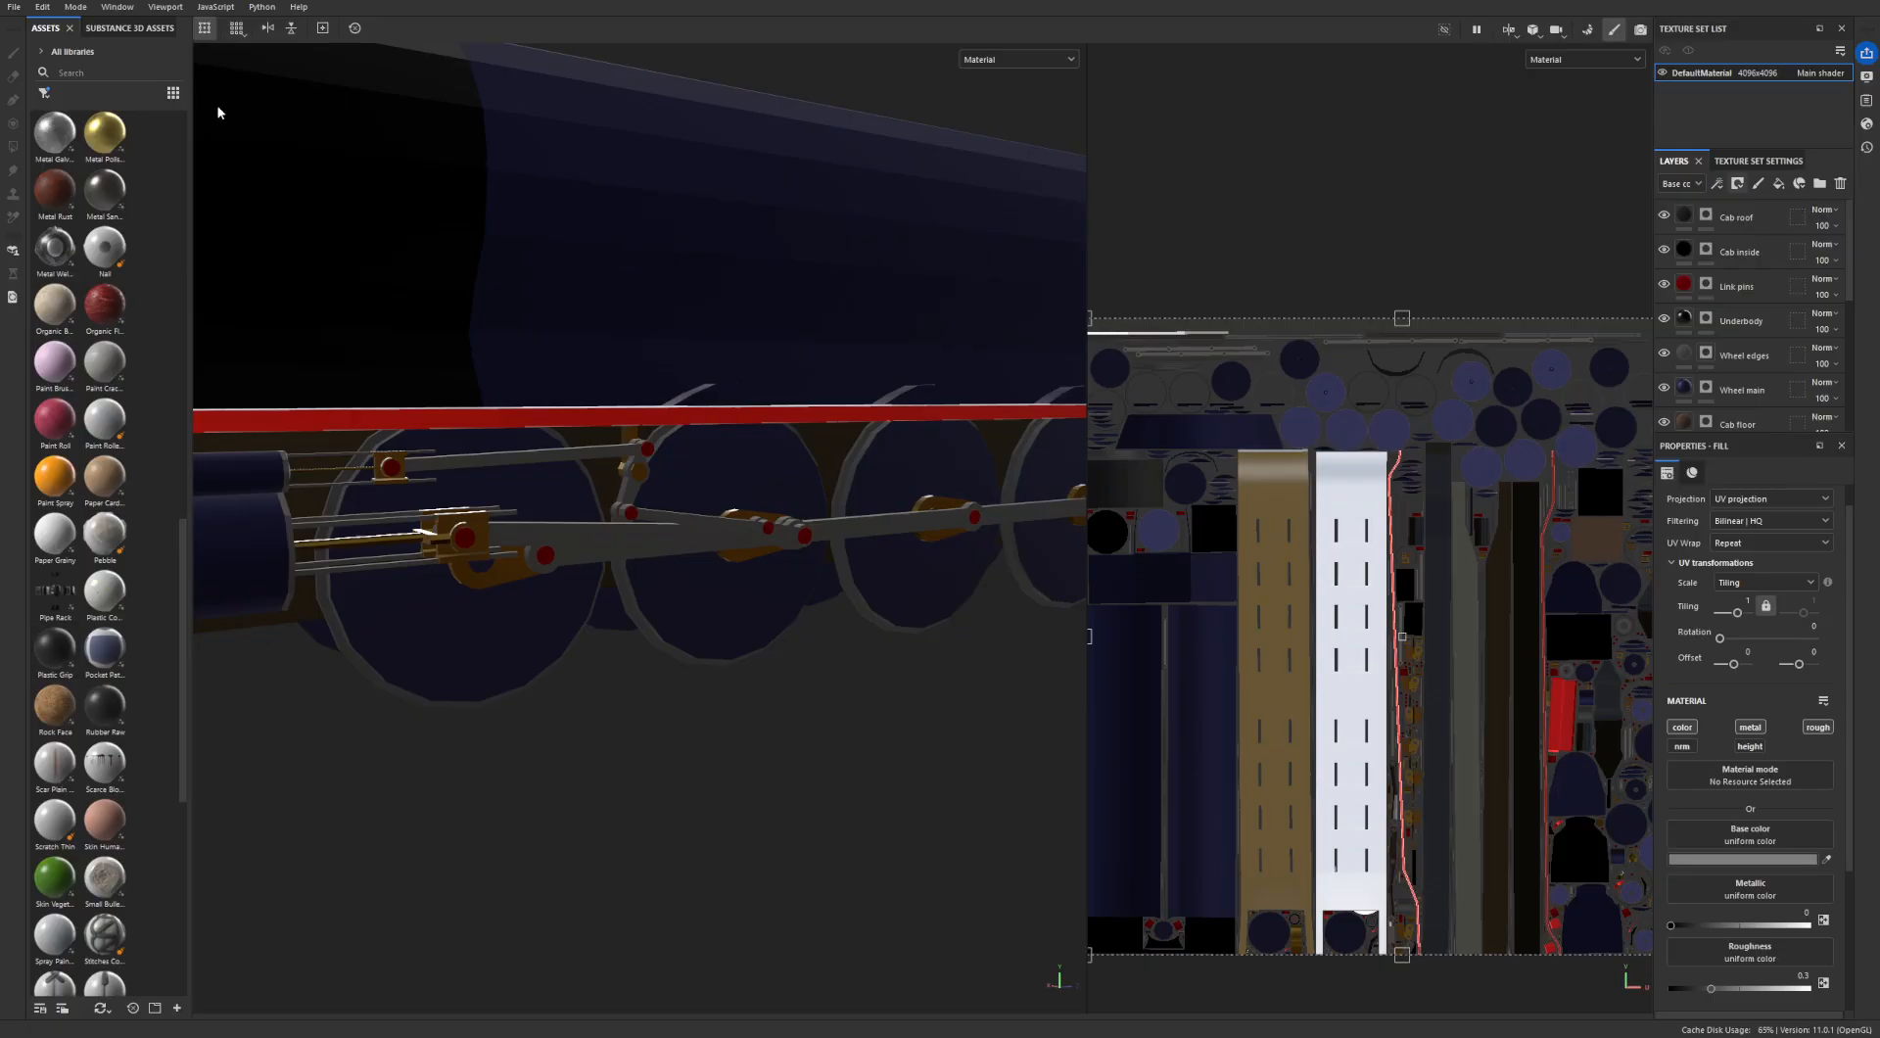
click(13, 7)
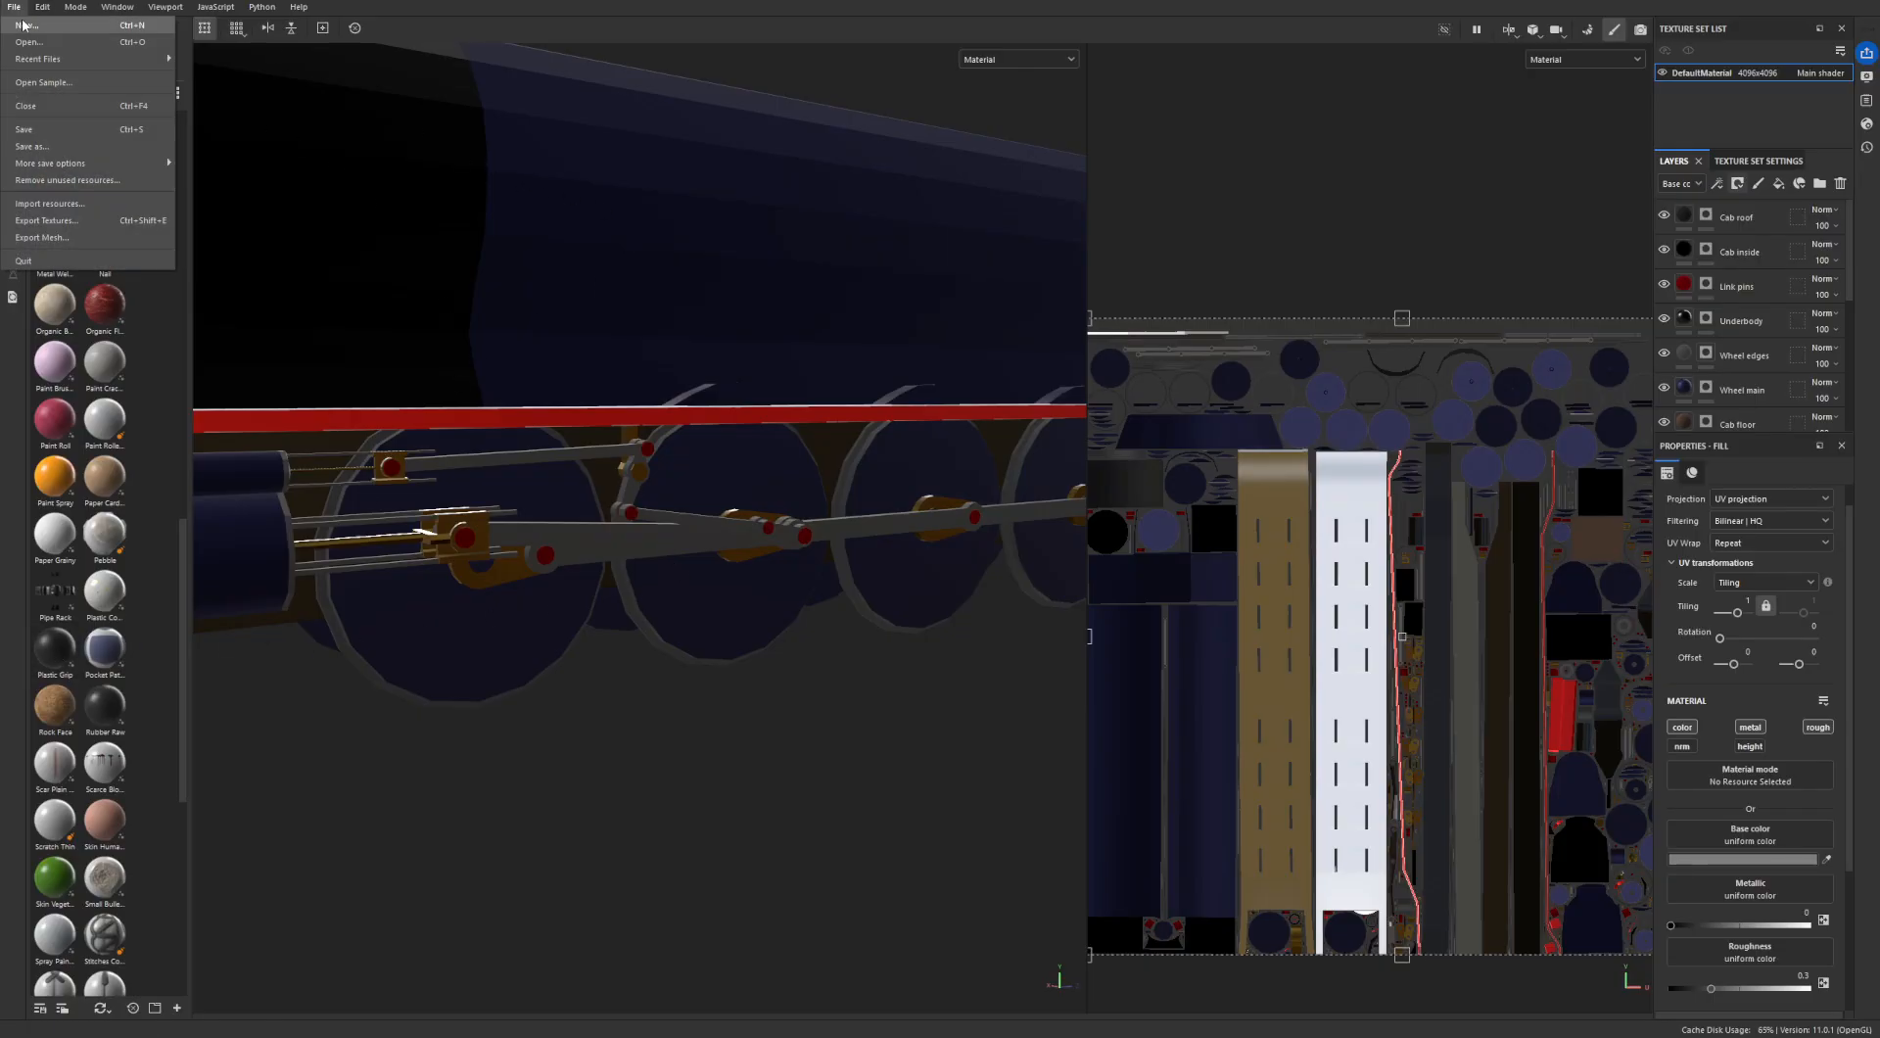
click(46, 220)
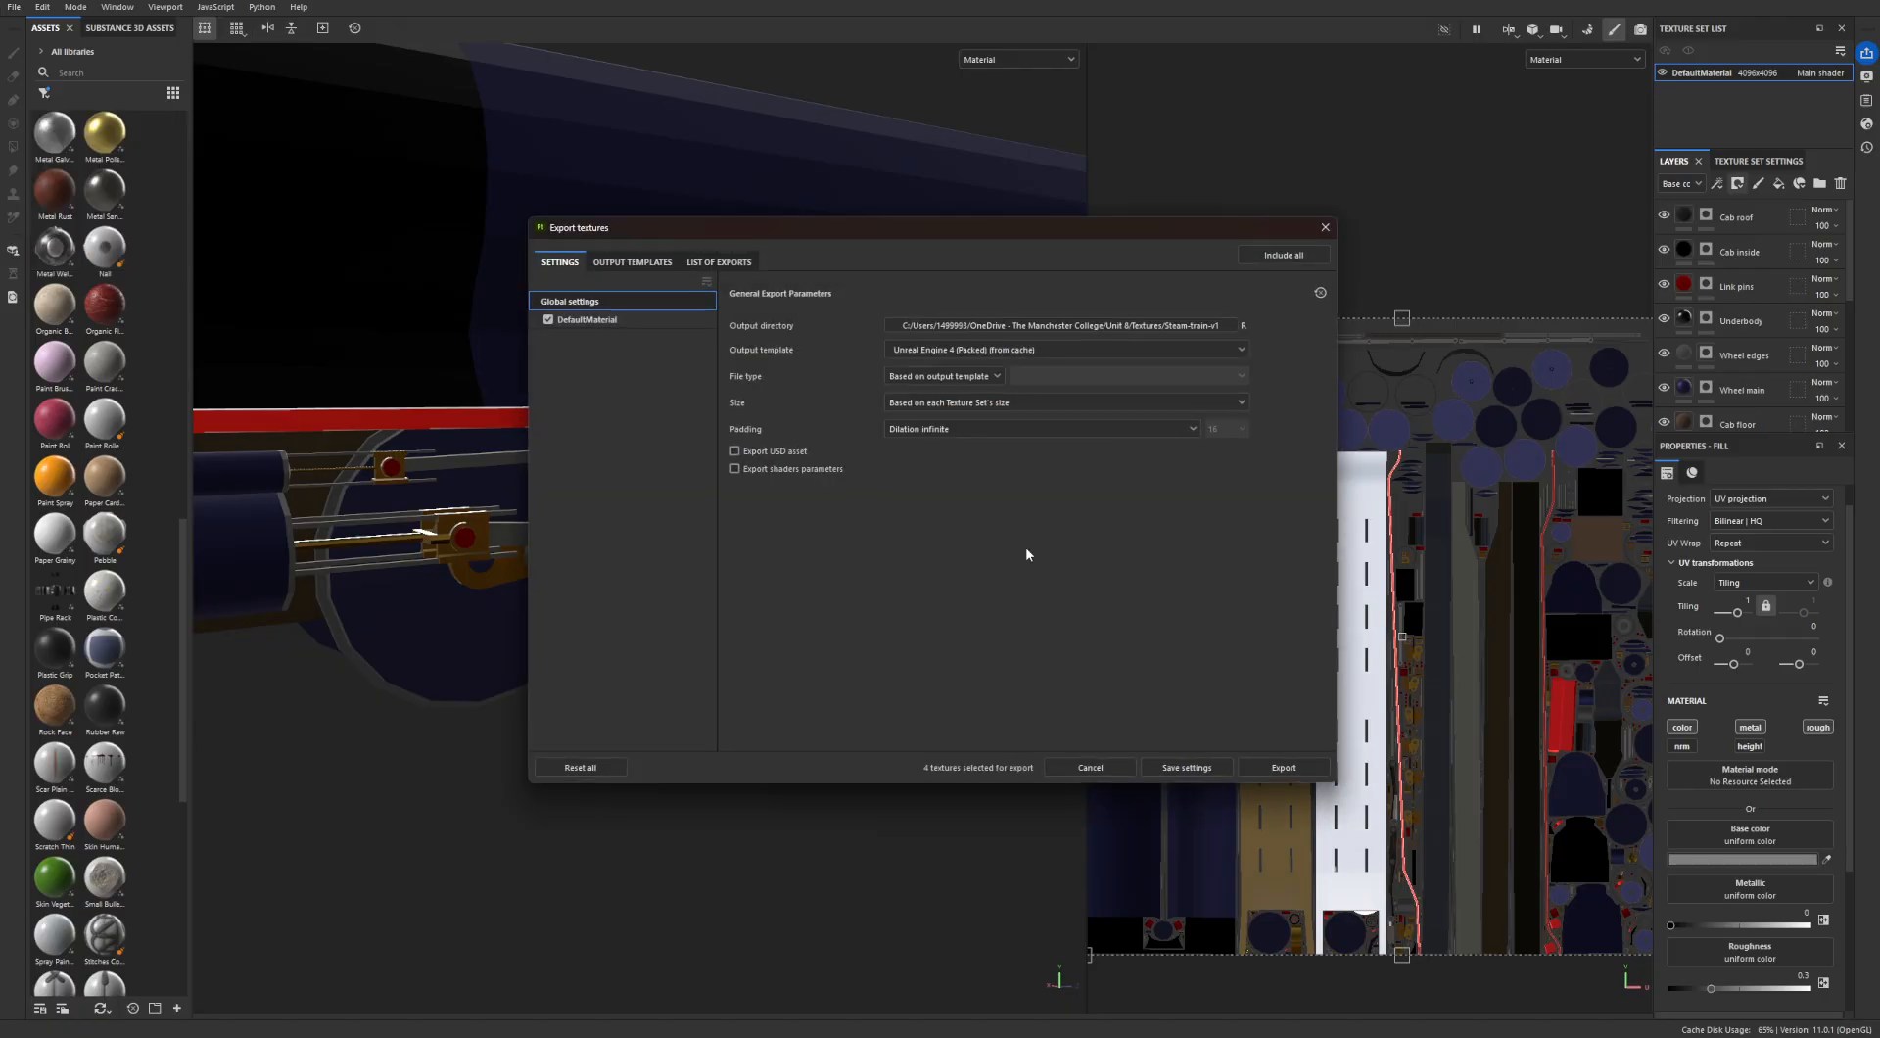
click(1033, 351)
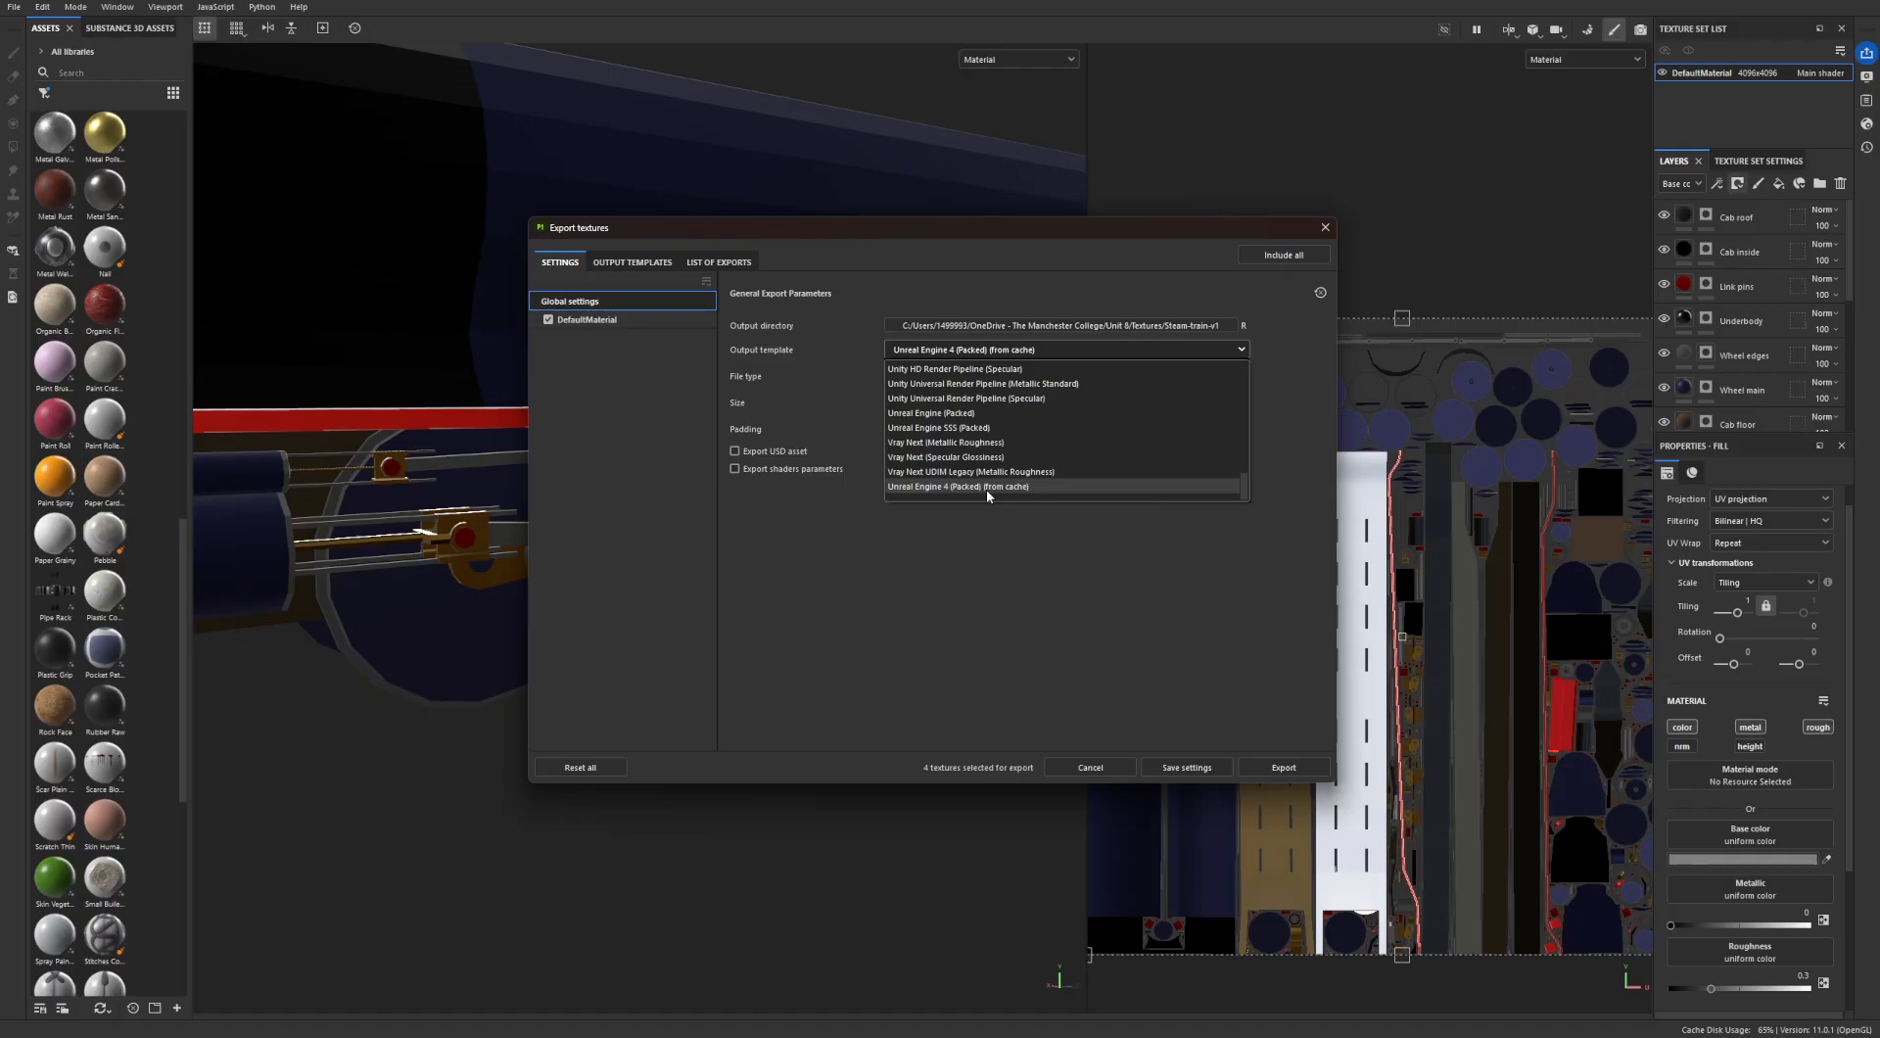
click(964, 413)
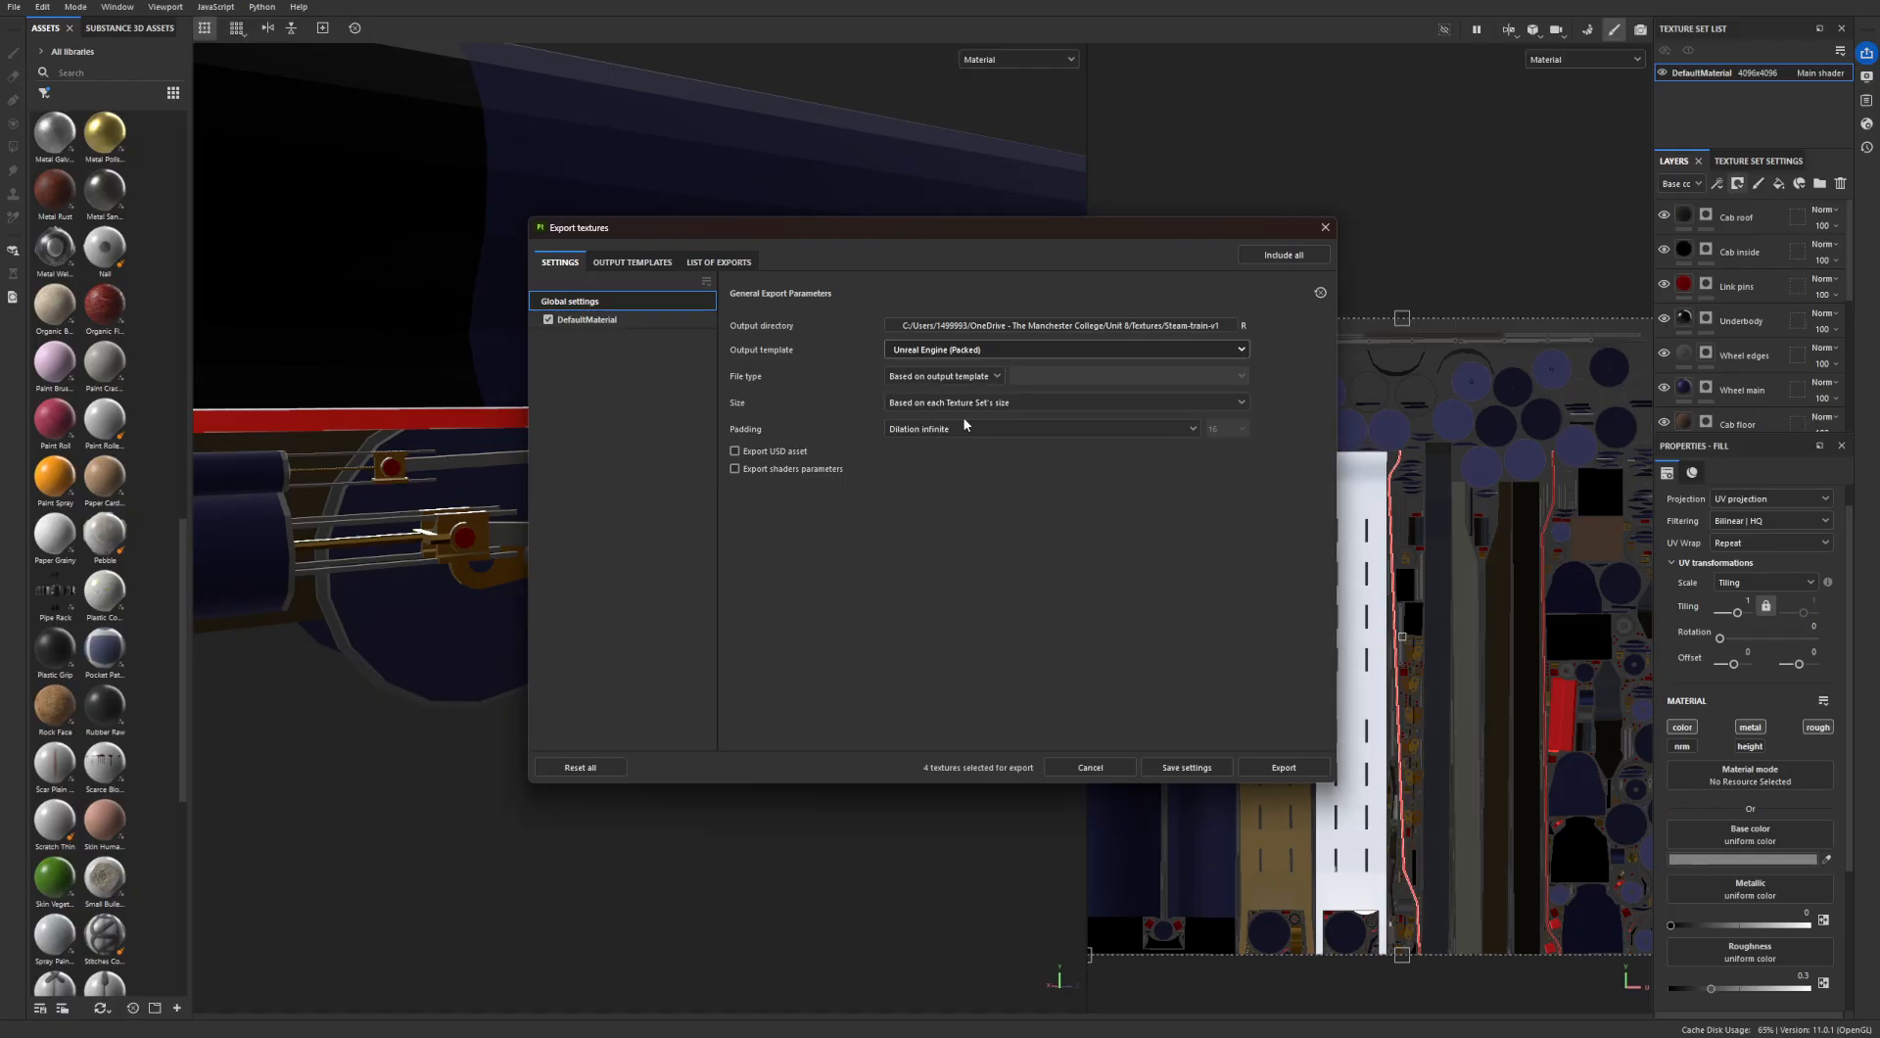
click(978, 330)
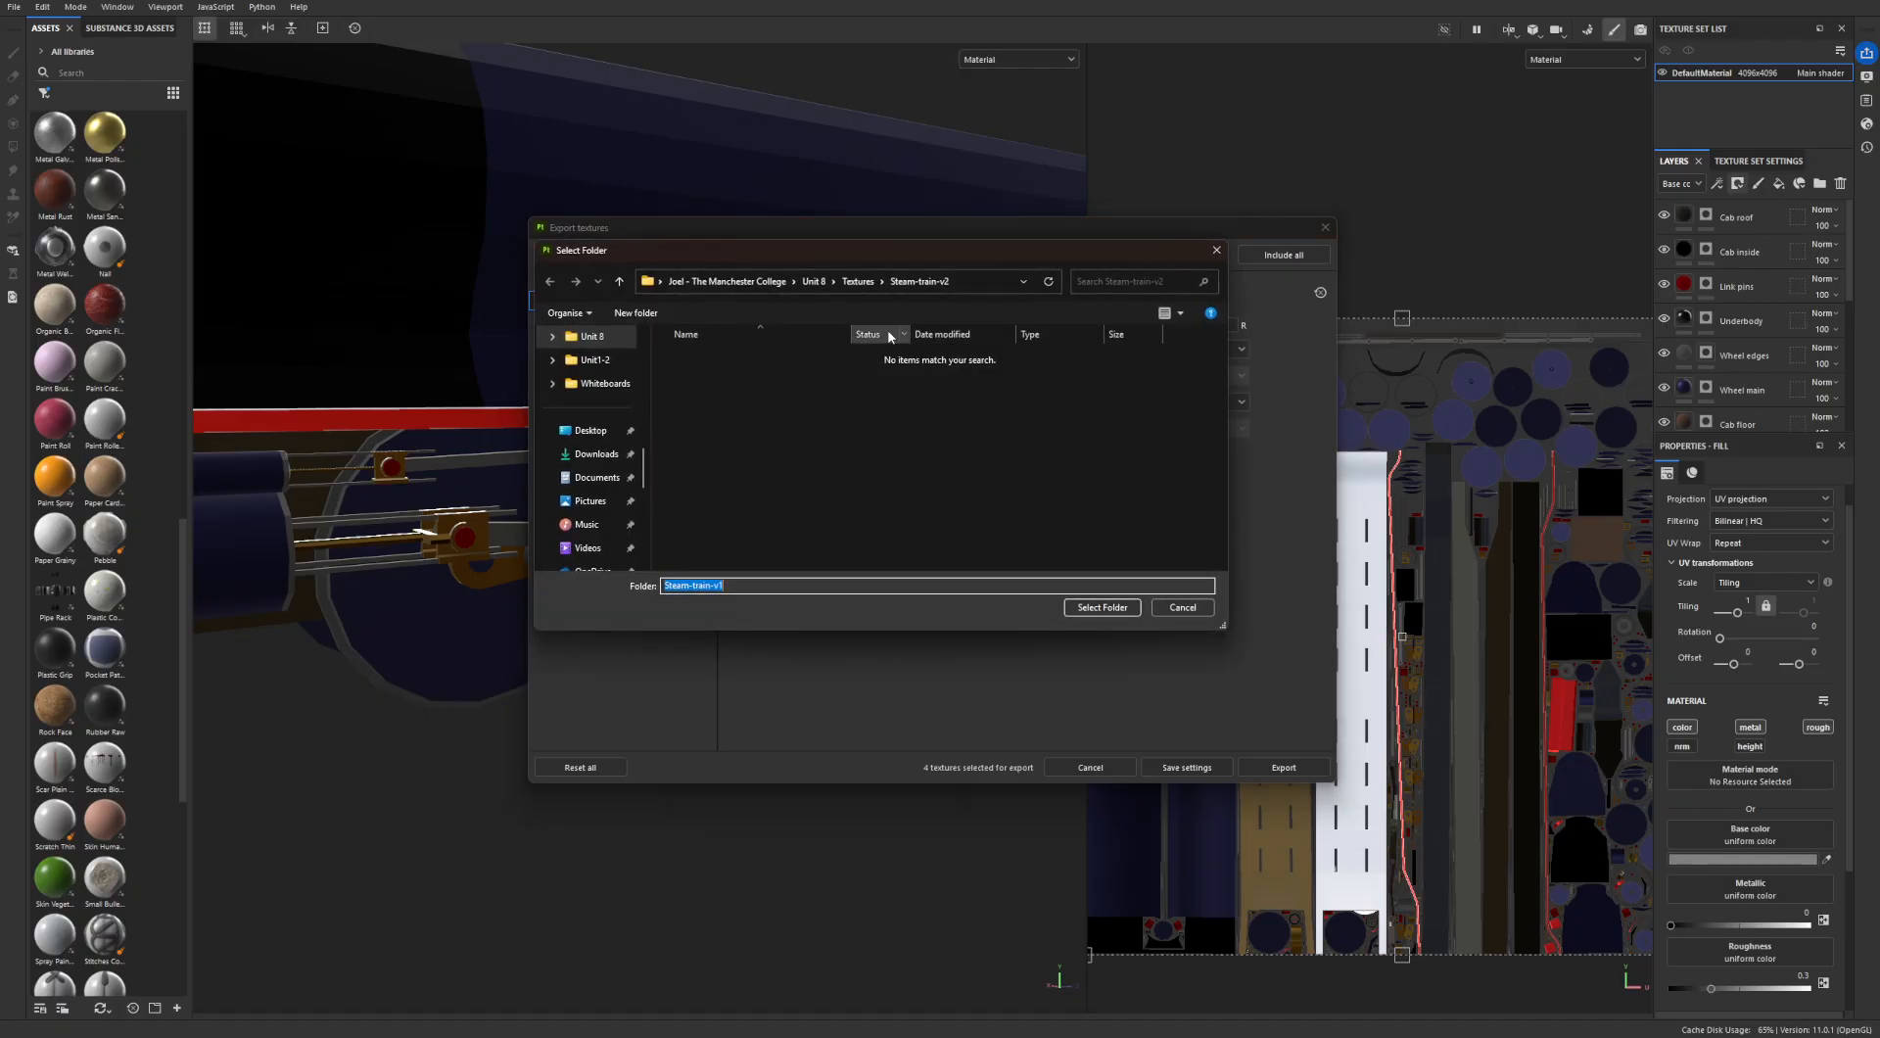
click(789, 461)
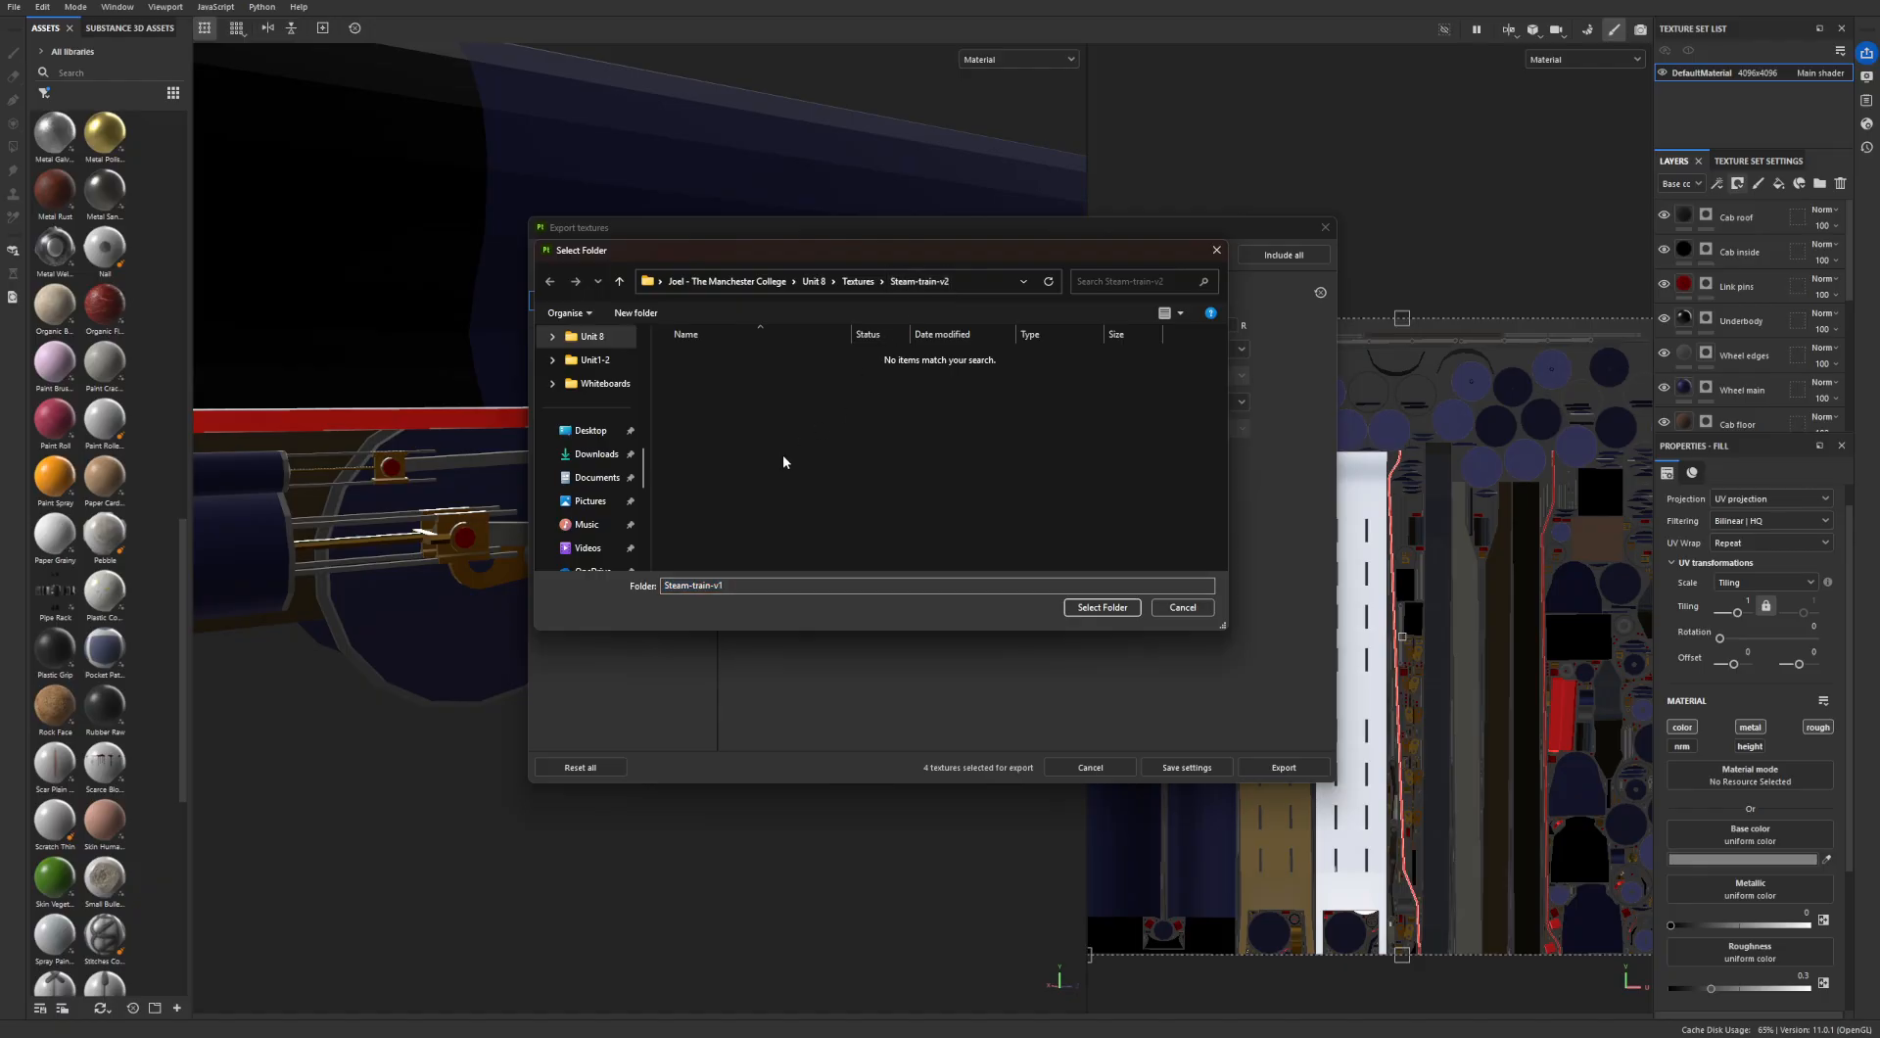
click(793, 587)
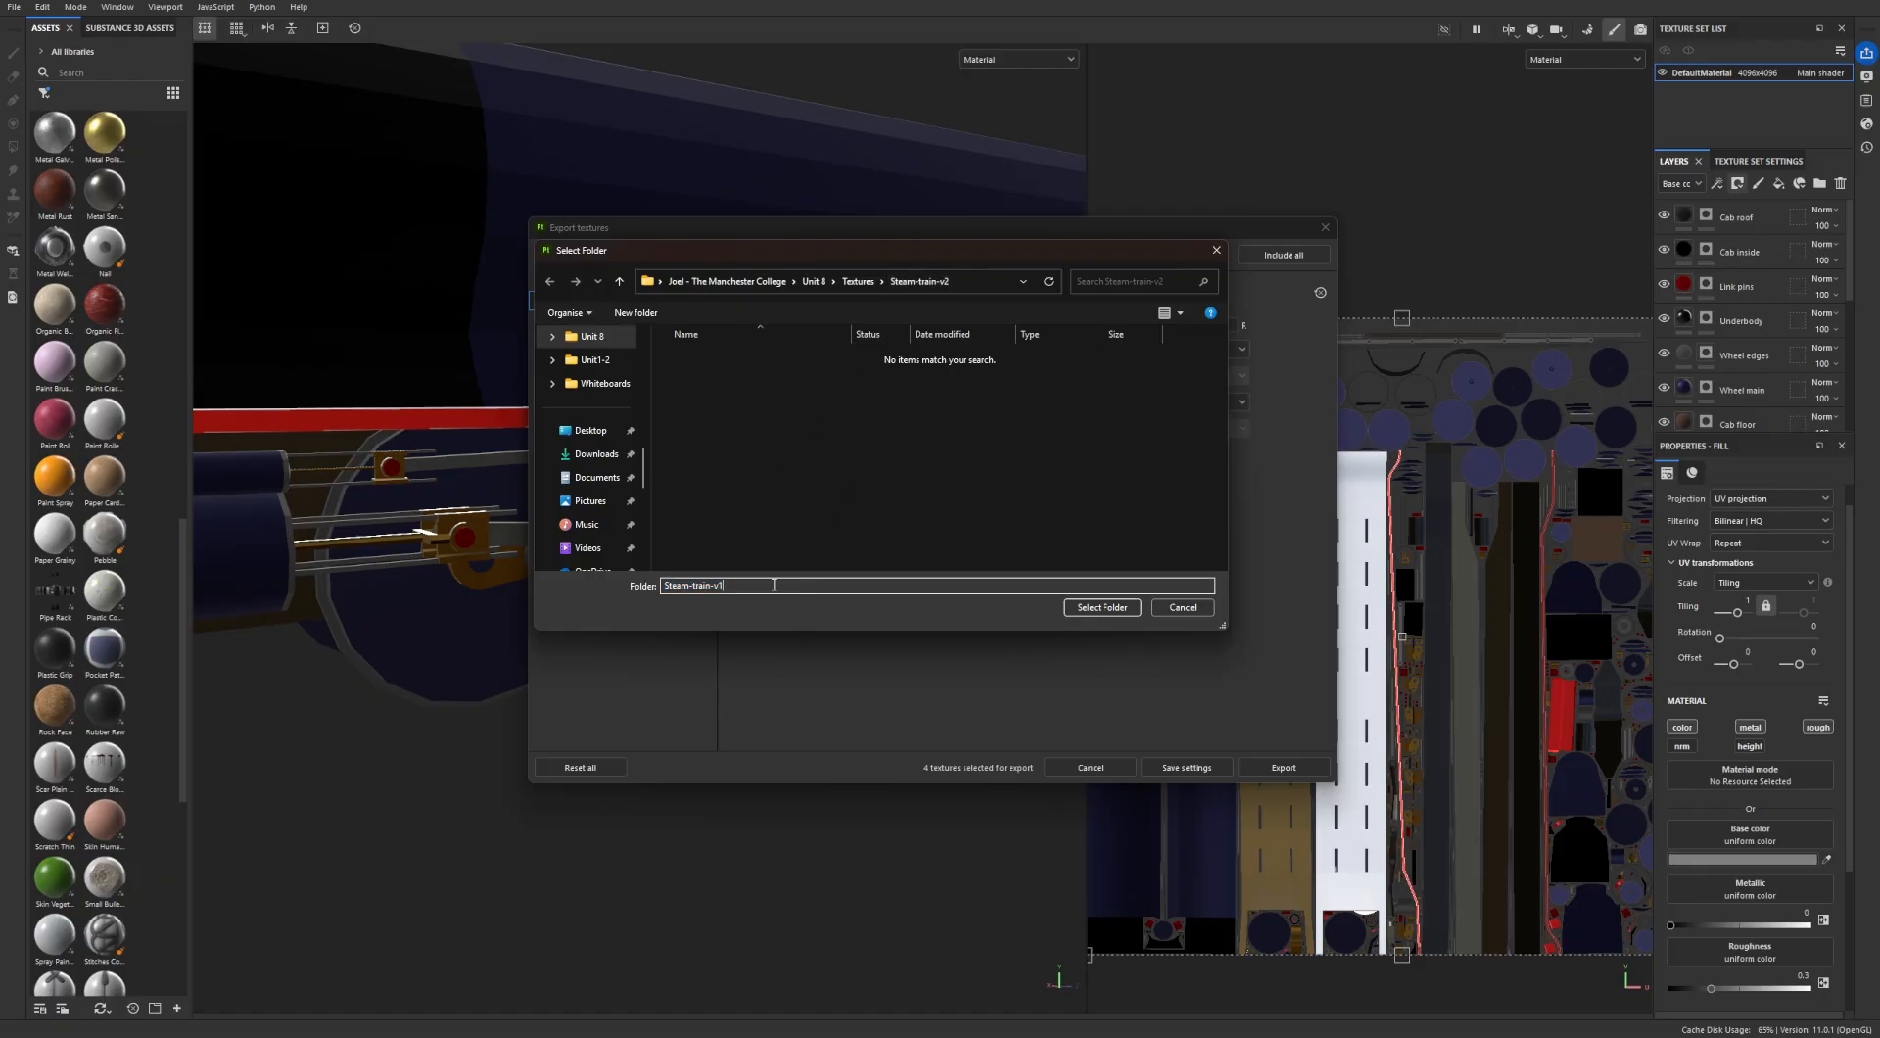
click(591, 335)
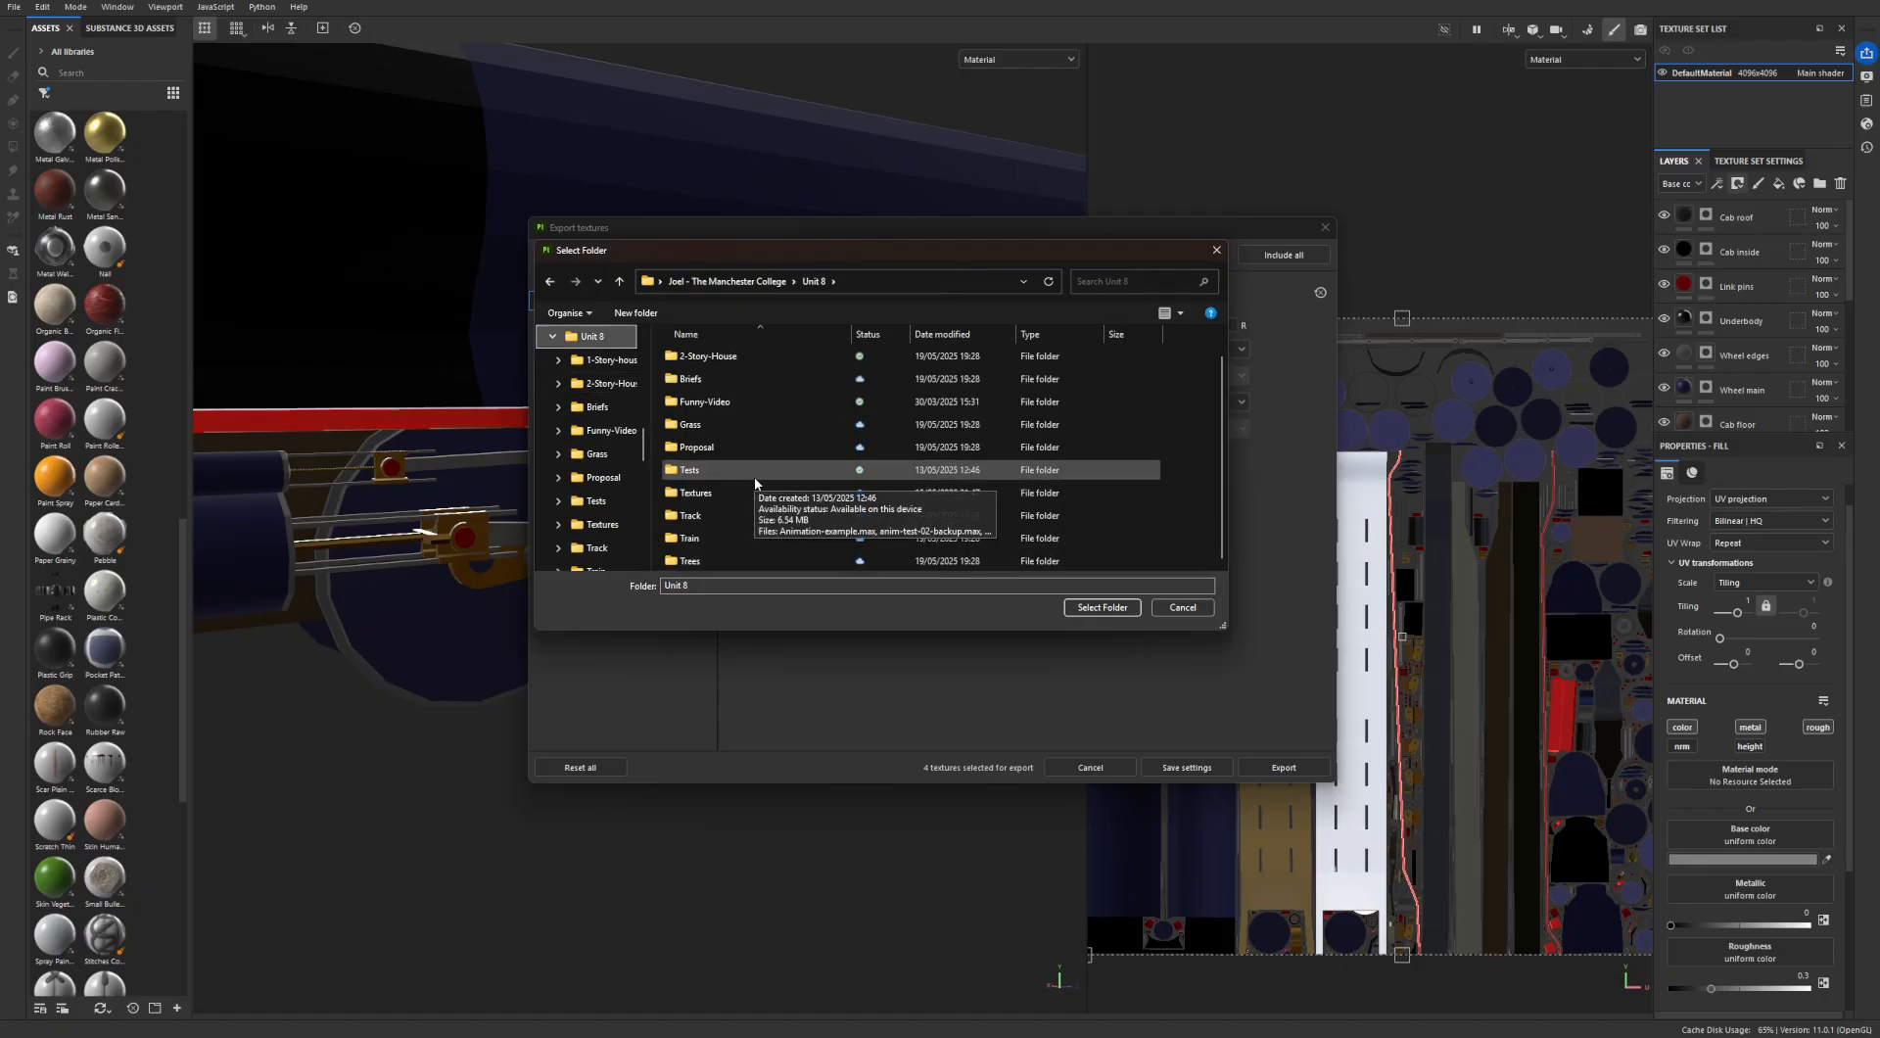
double_click(707, 493)
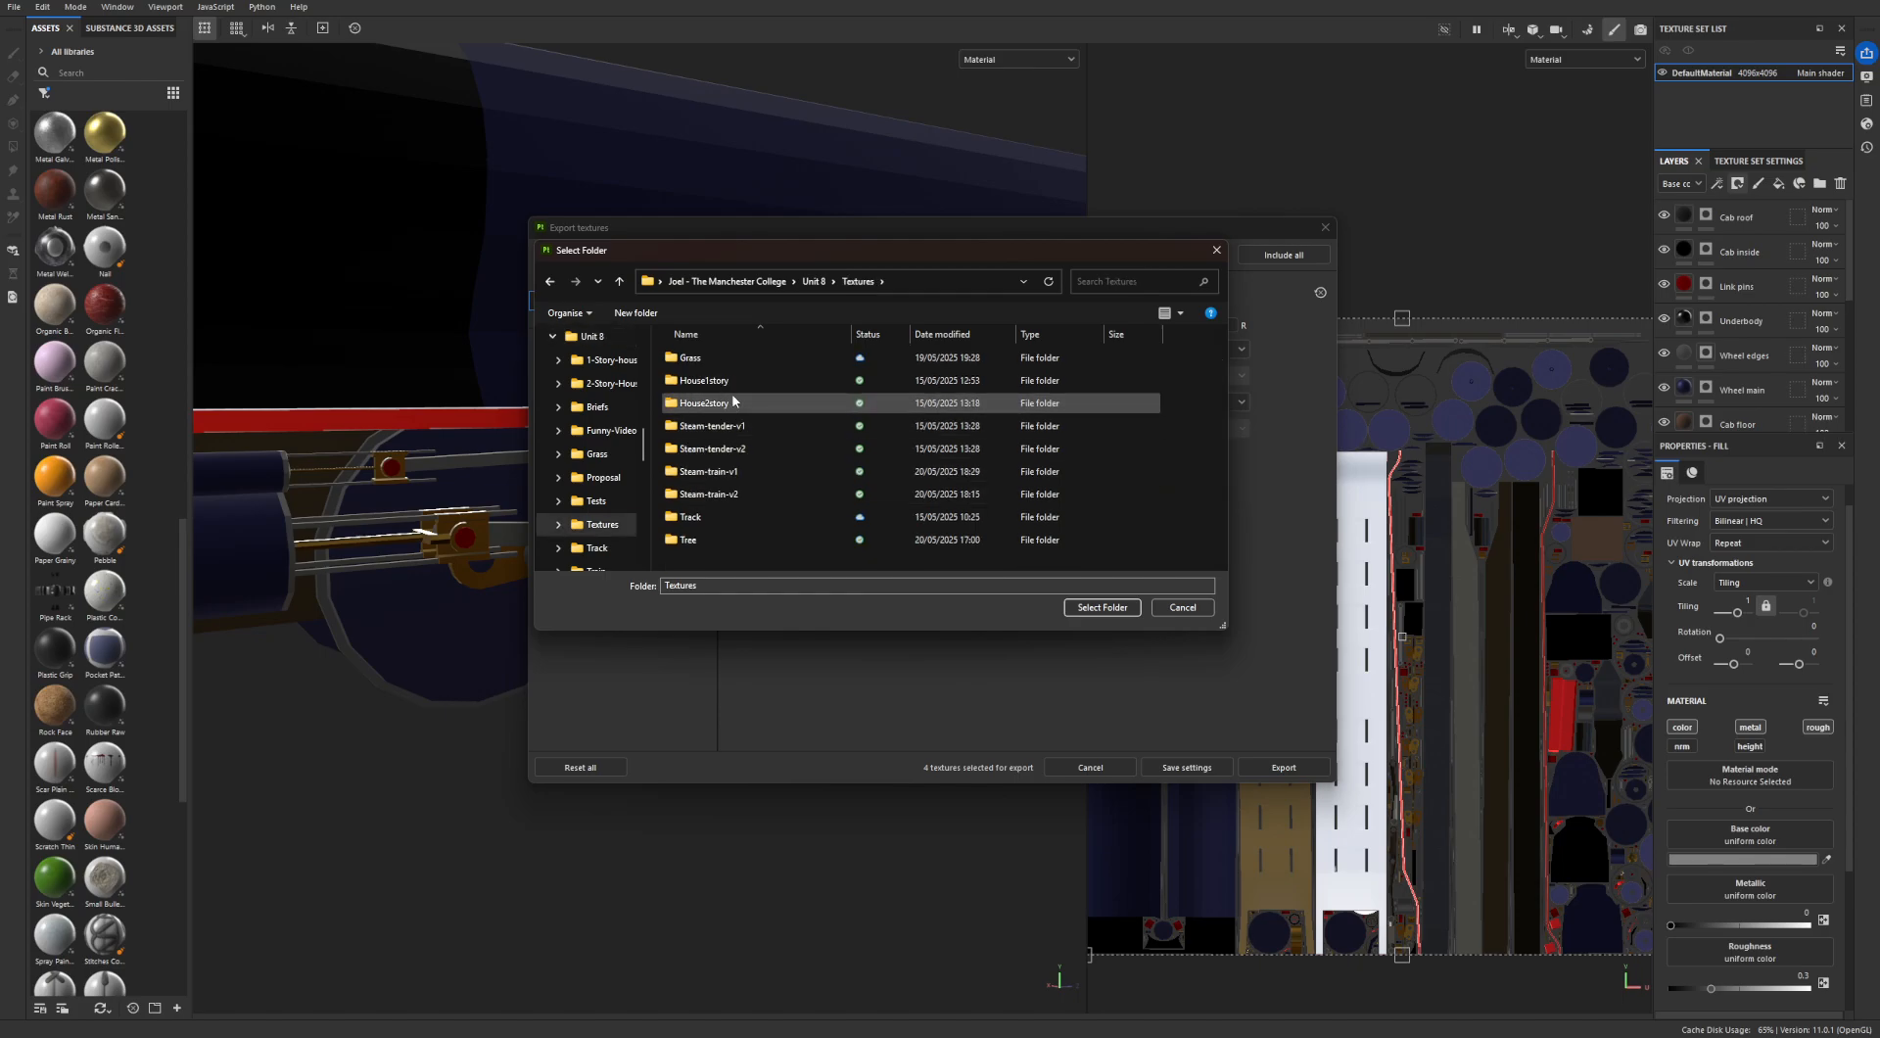
double_click(743, 493)
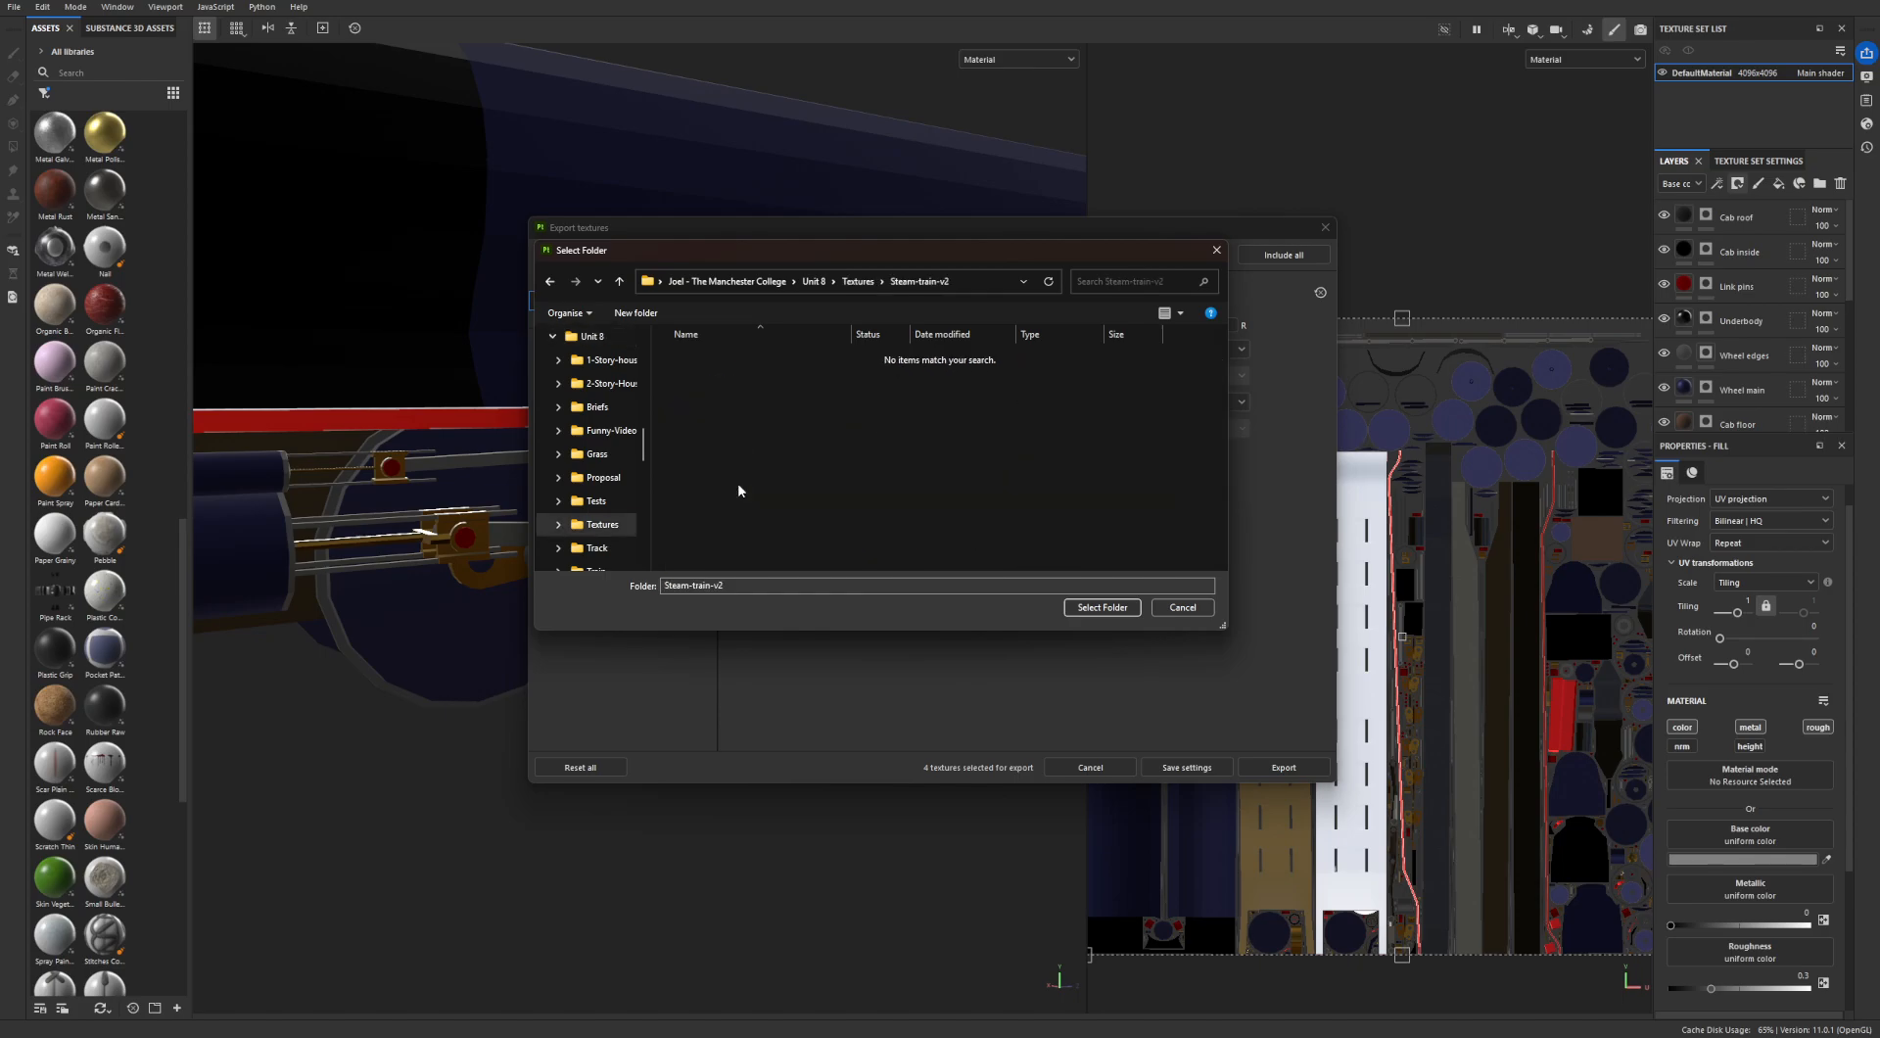
click(1114, 607)
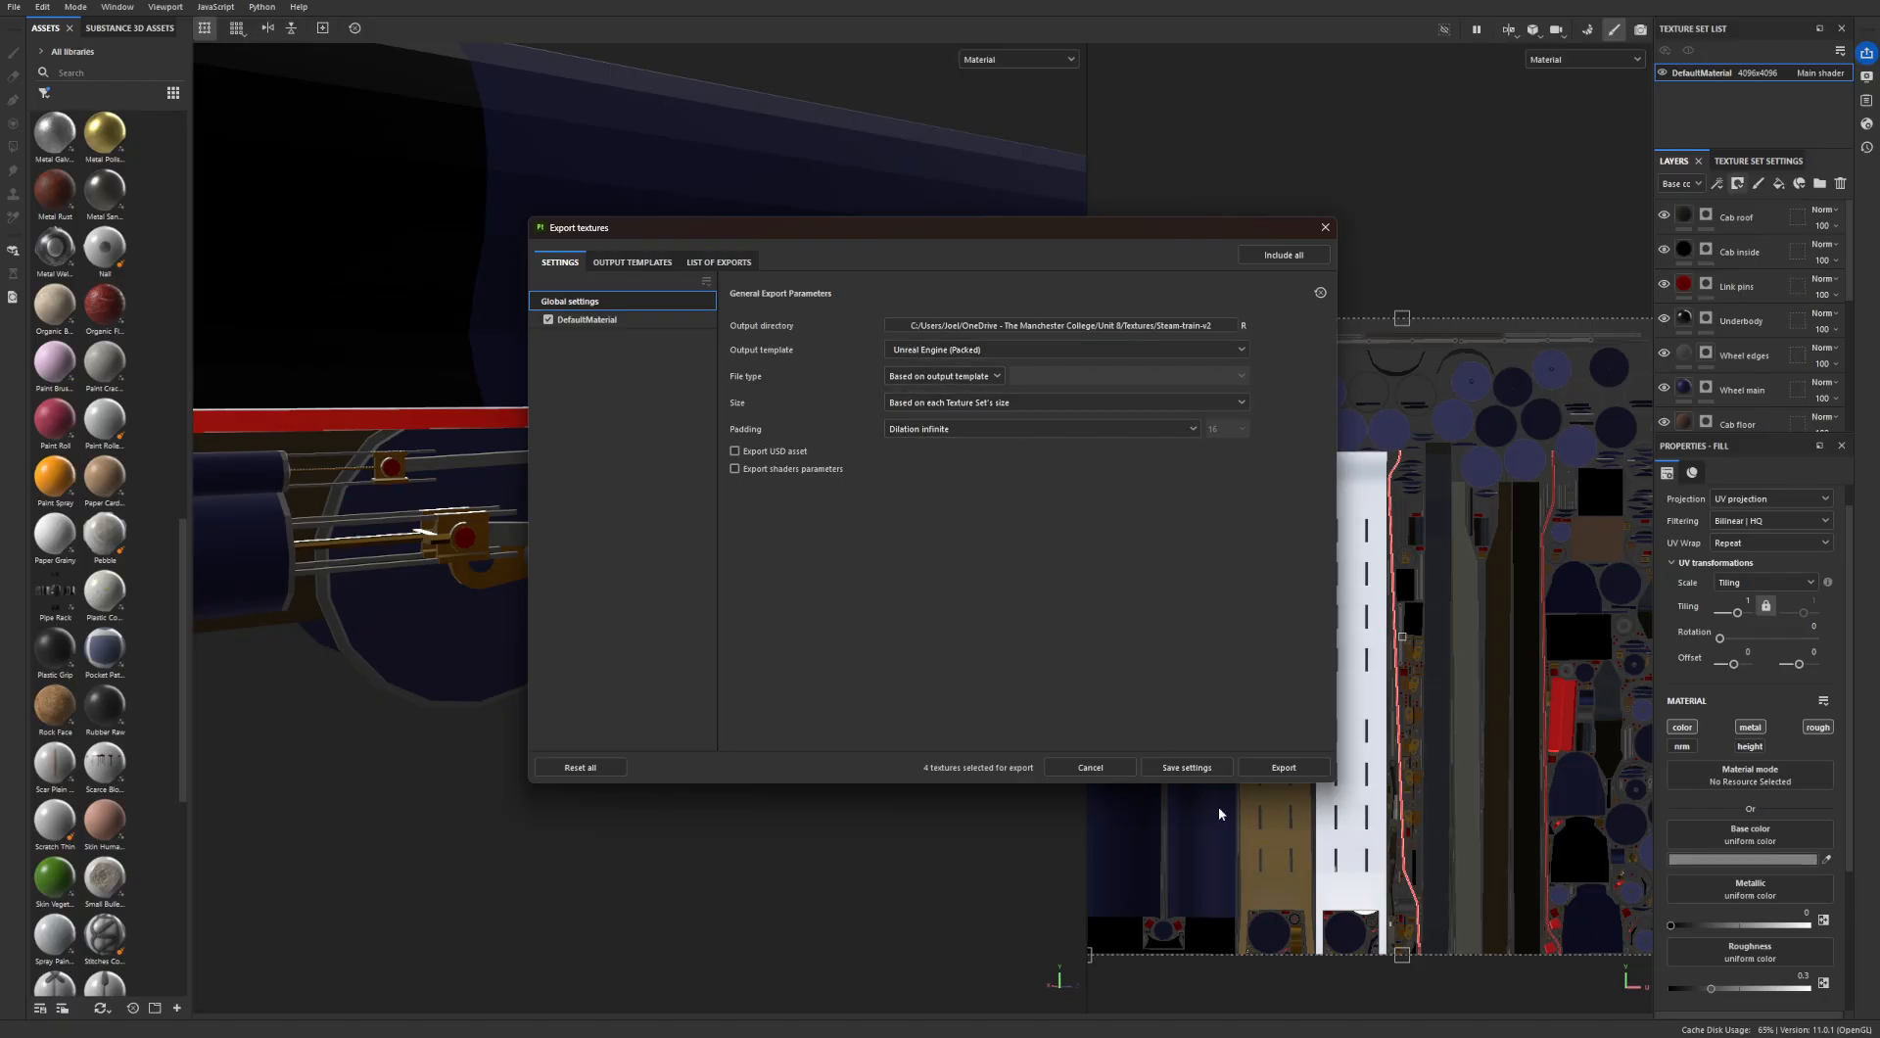
click(1325, 228)
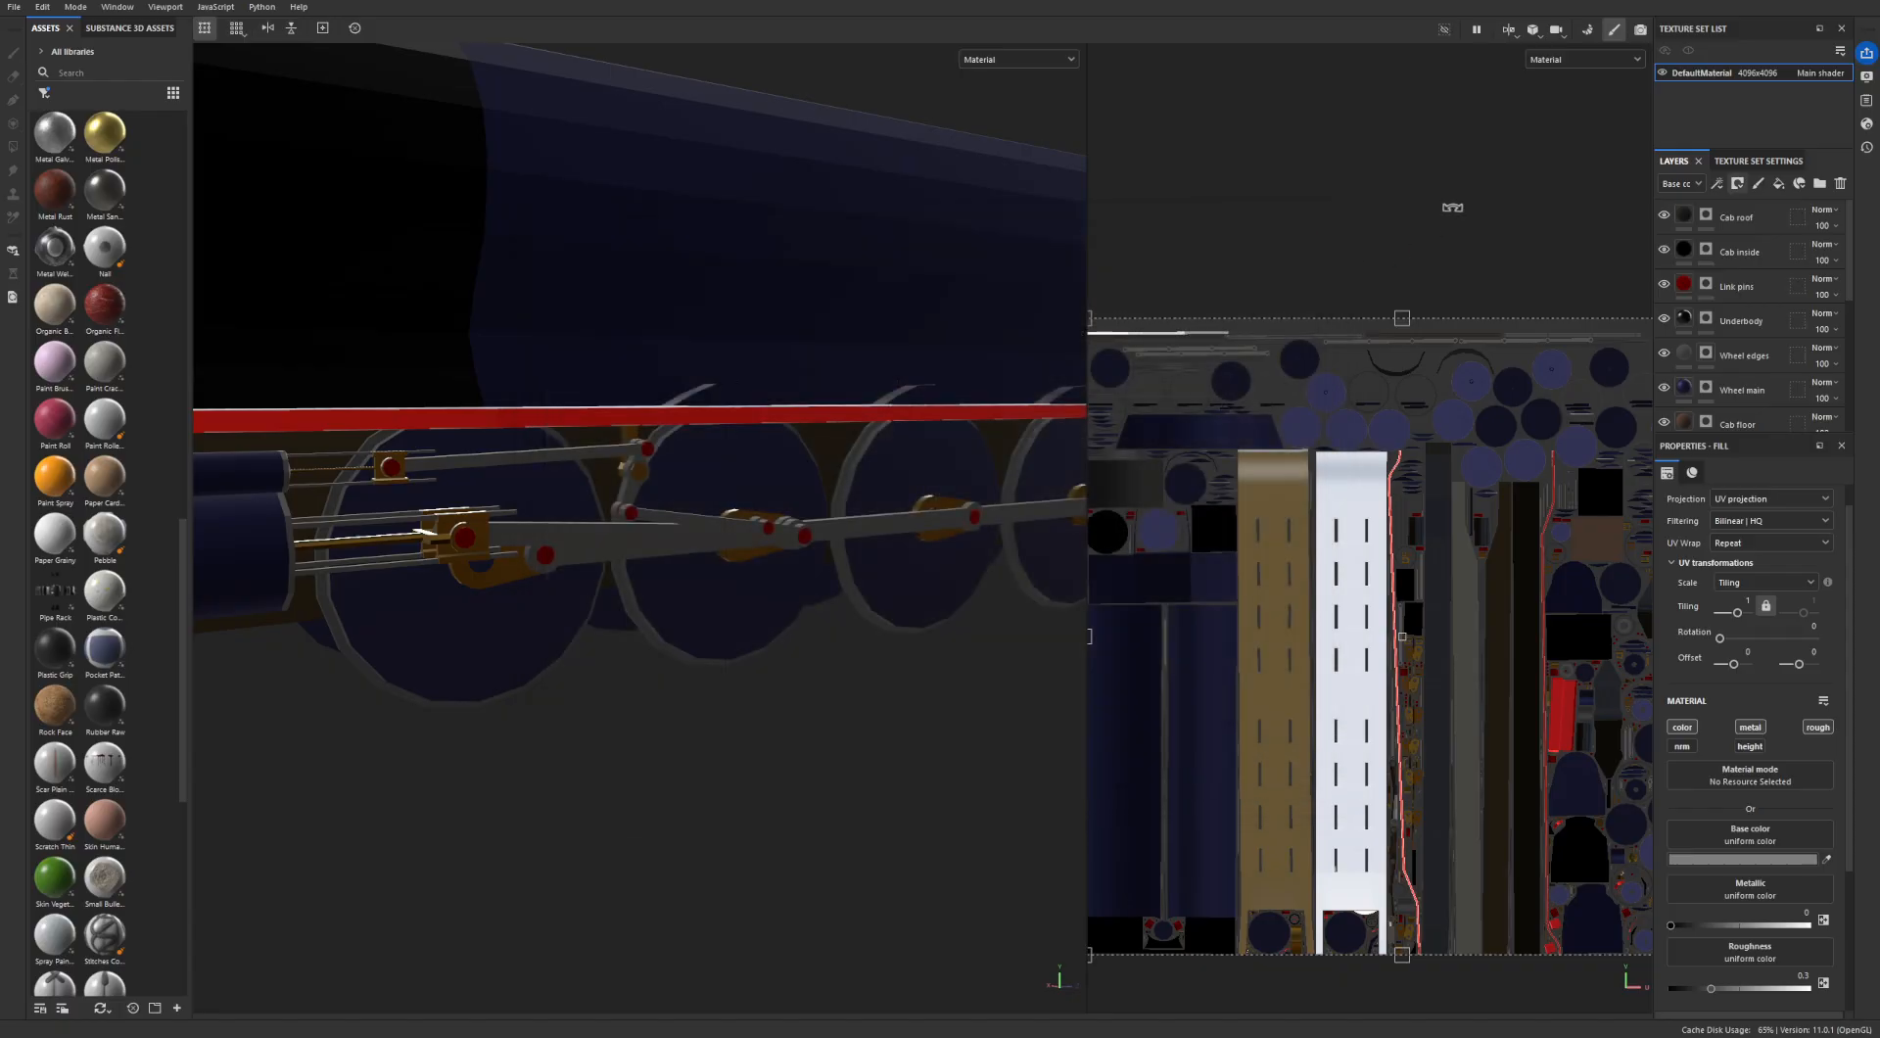
- Bake DefaultMaterial's normal, world space normal, ID, ambient occlusion, curvature, position and thickness maps, and return to painting mode
click(1585, 30)
click(1180, 981)
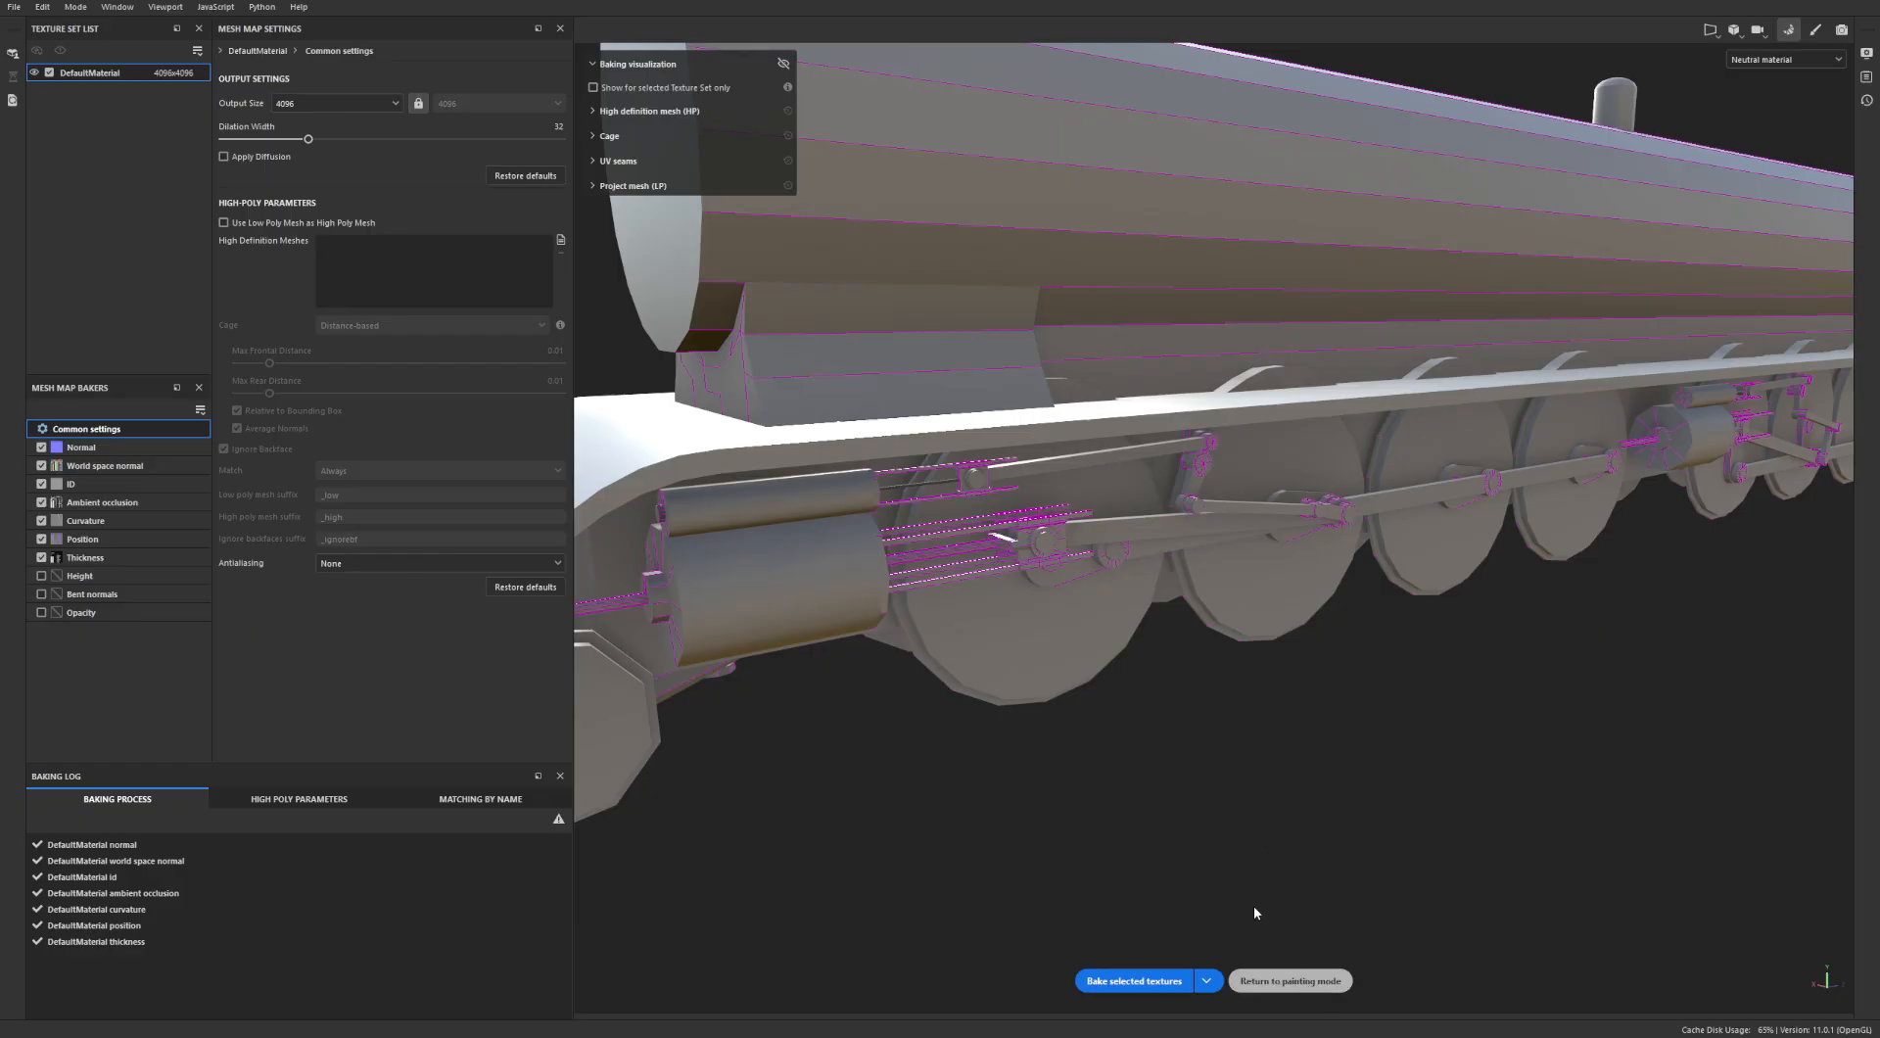
click(1291, 980)
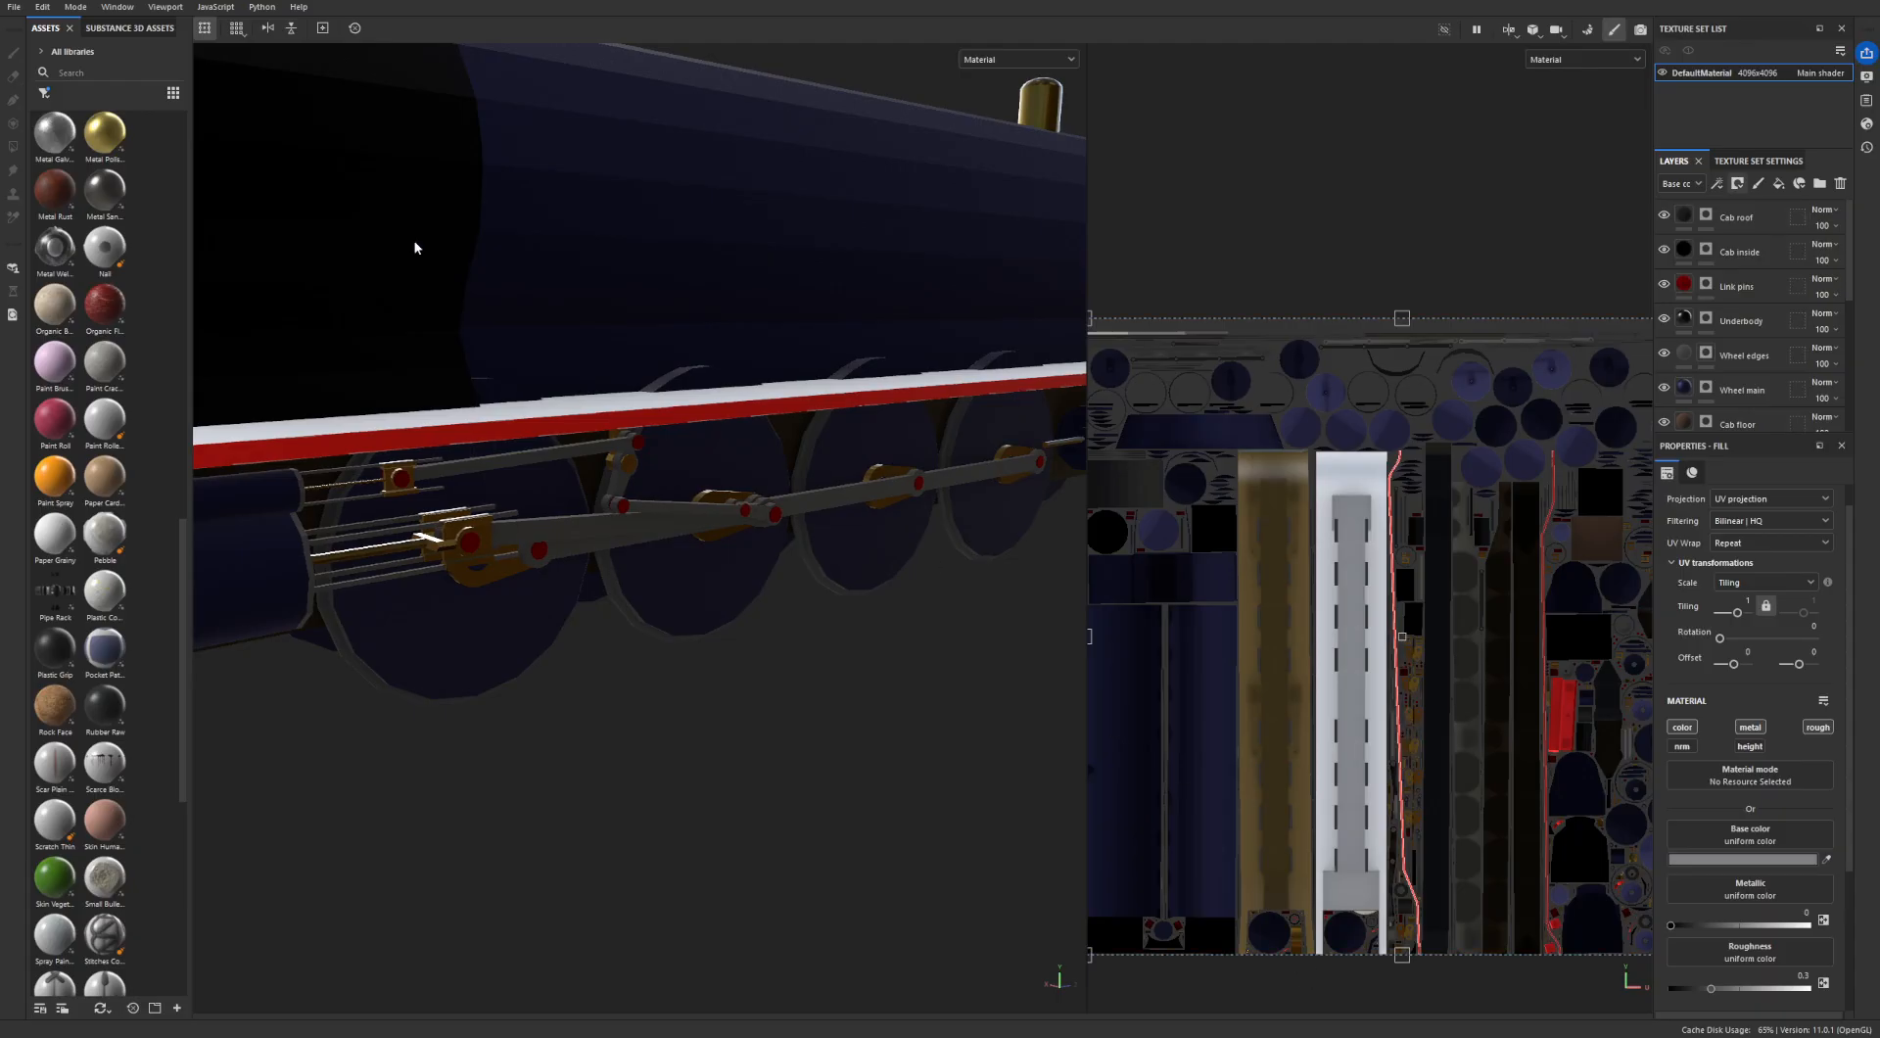
- Export the DefaultMaterial textures to the Unit 8/Textures/Steam-train-v2 folder with the Unreal Engine 4 (Packed) template, and close the export dialog
click(14, 7)
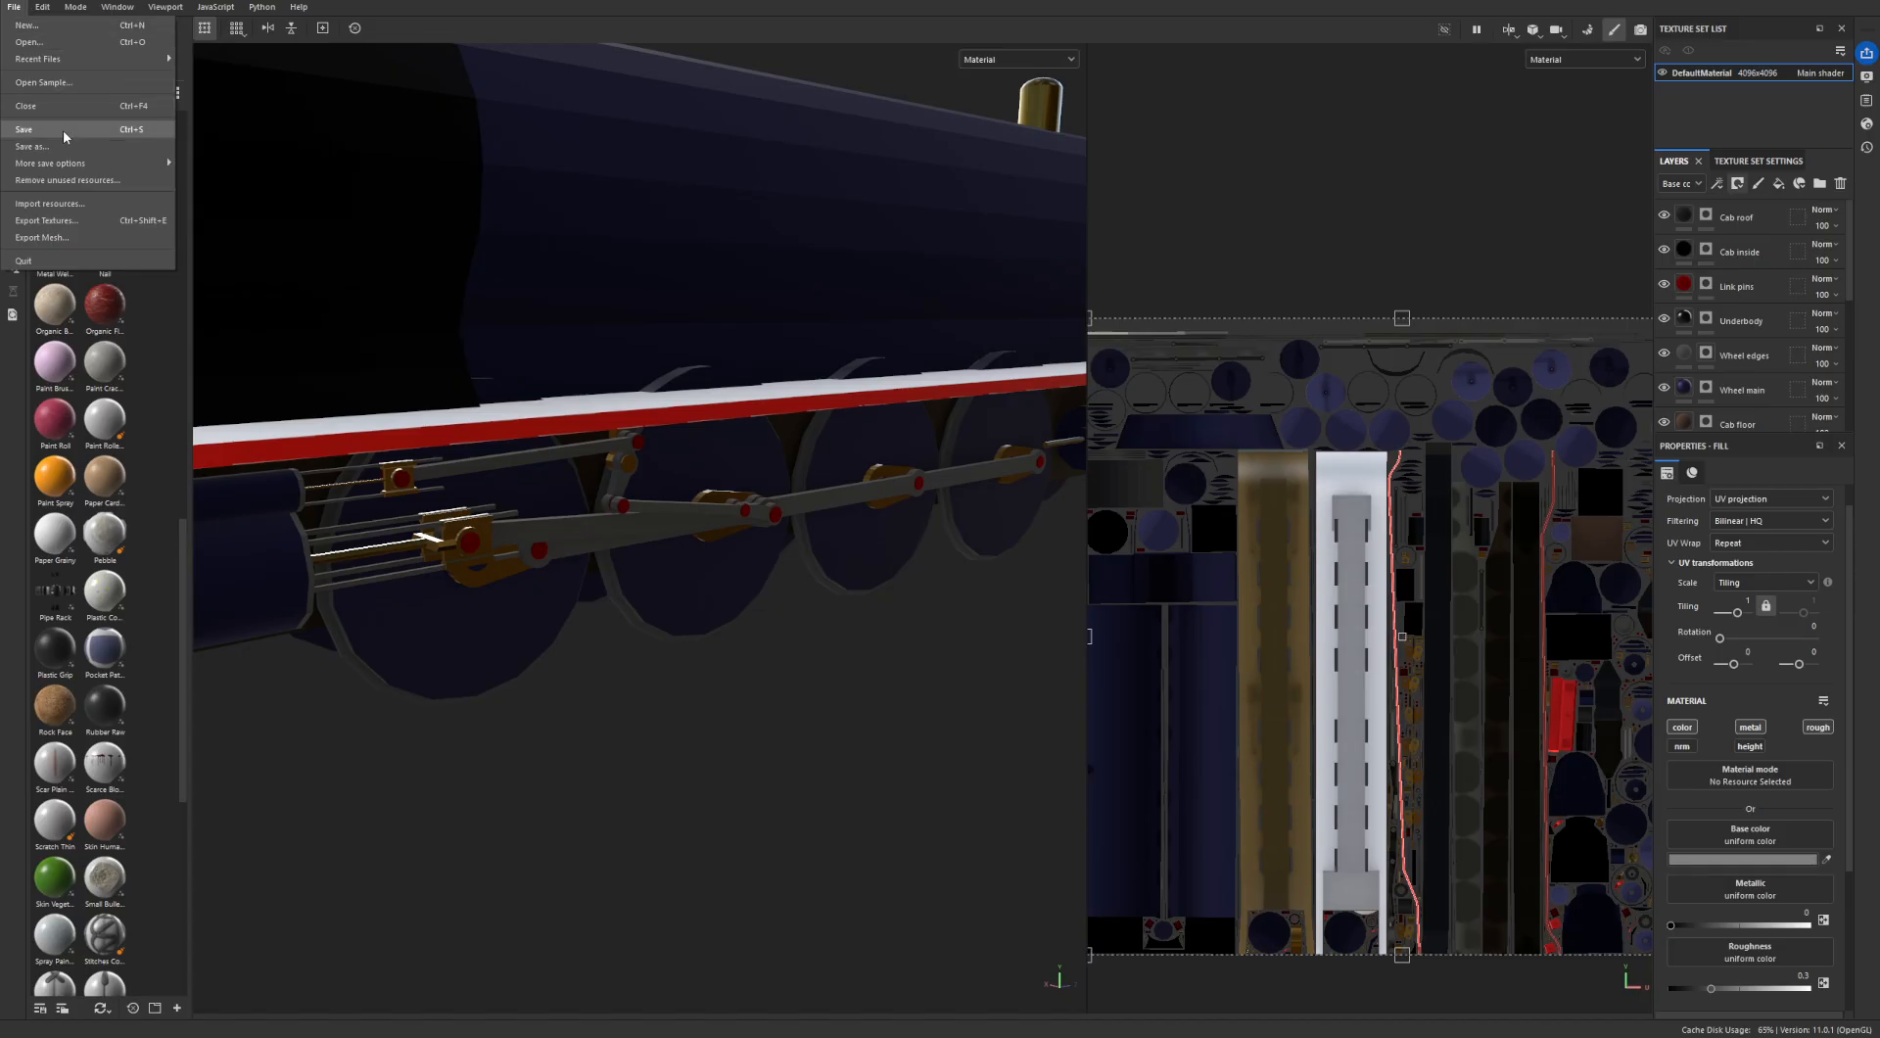
click(58, 220)
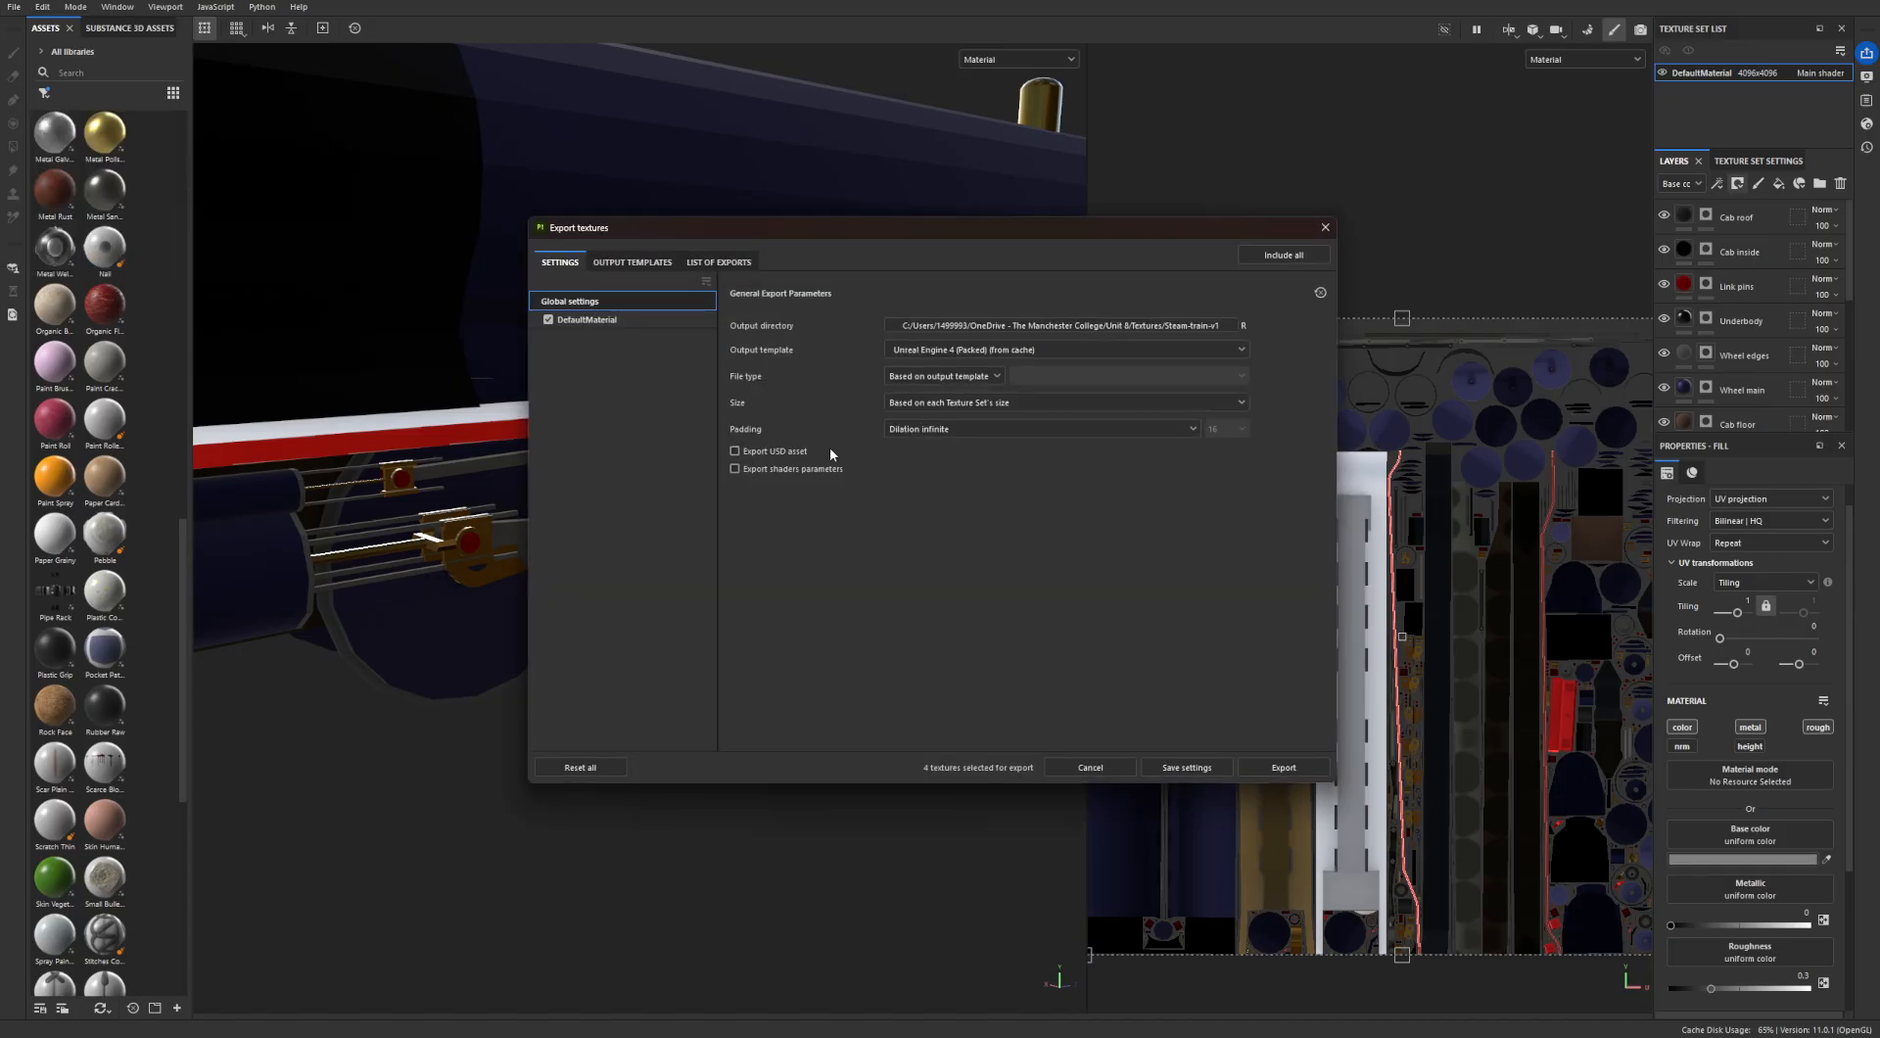
click(1046, 332)
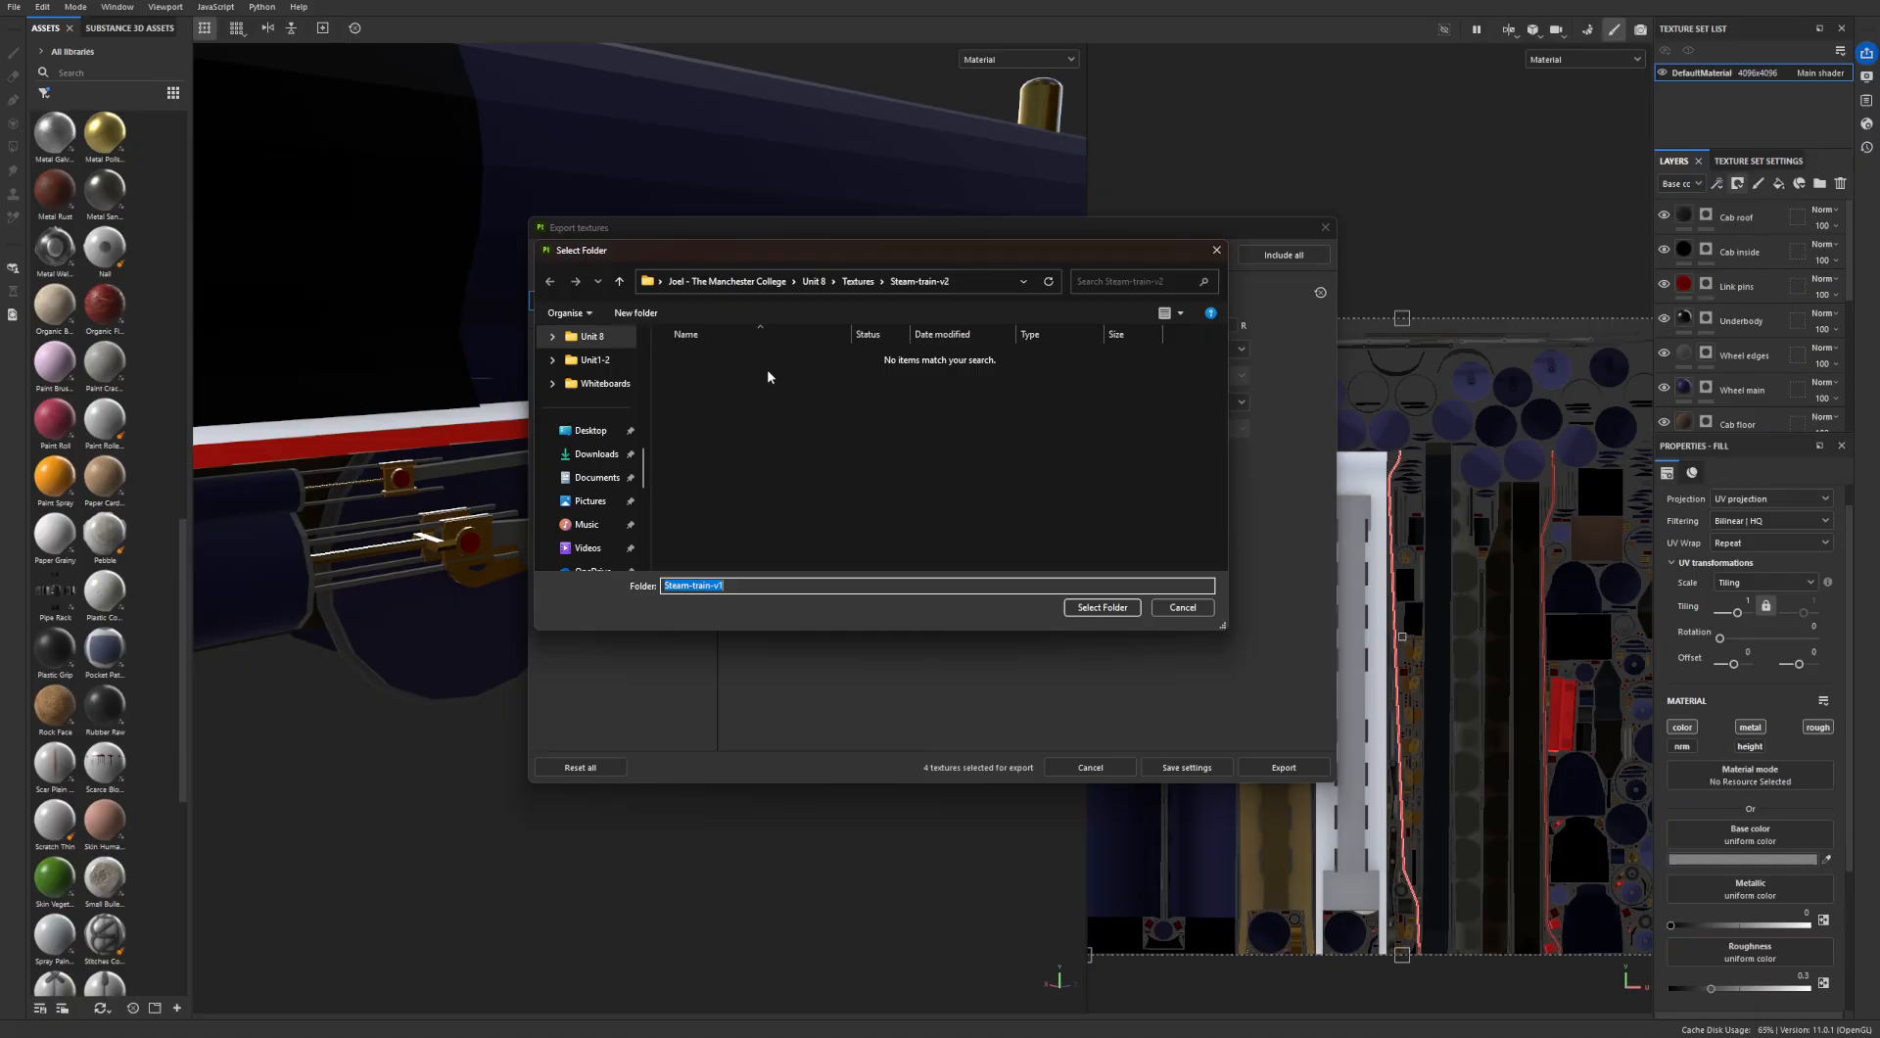
click(857, 281)
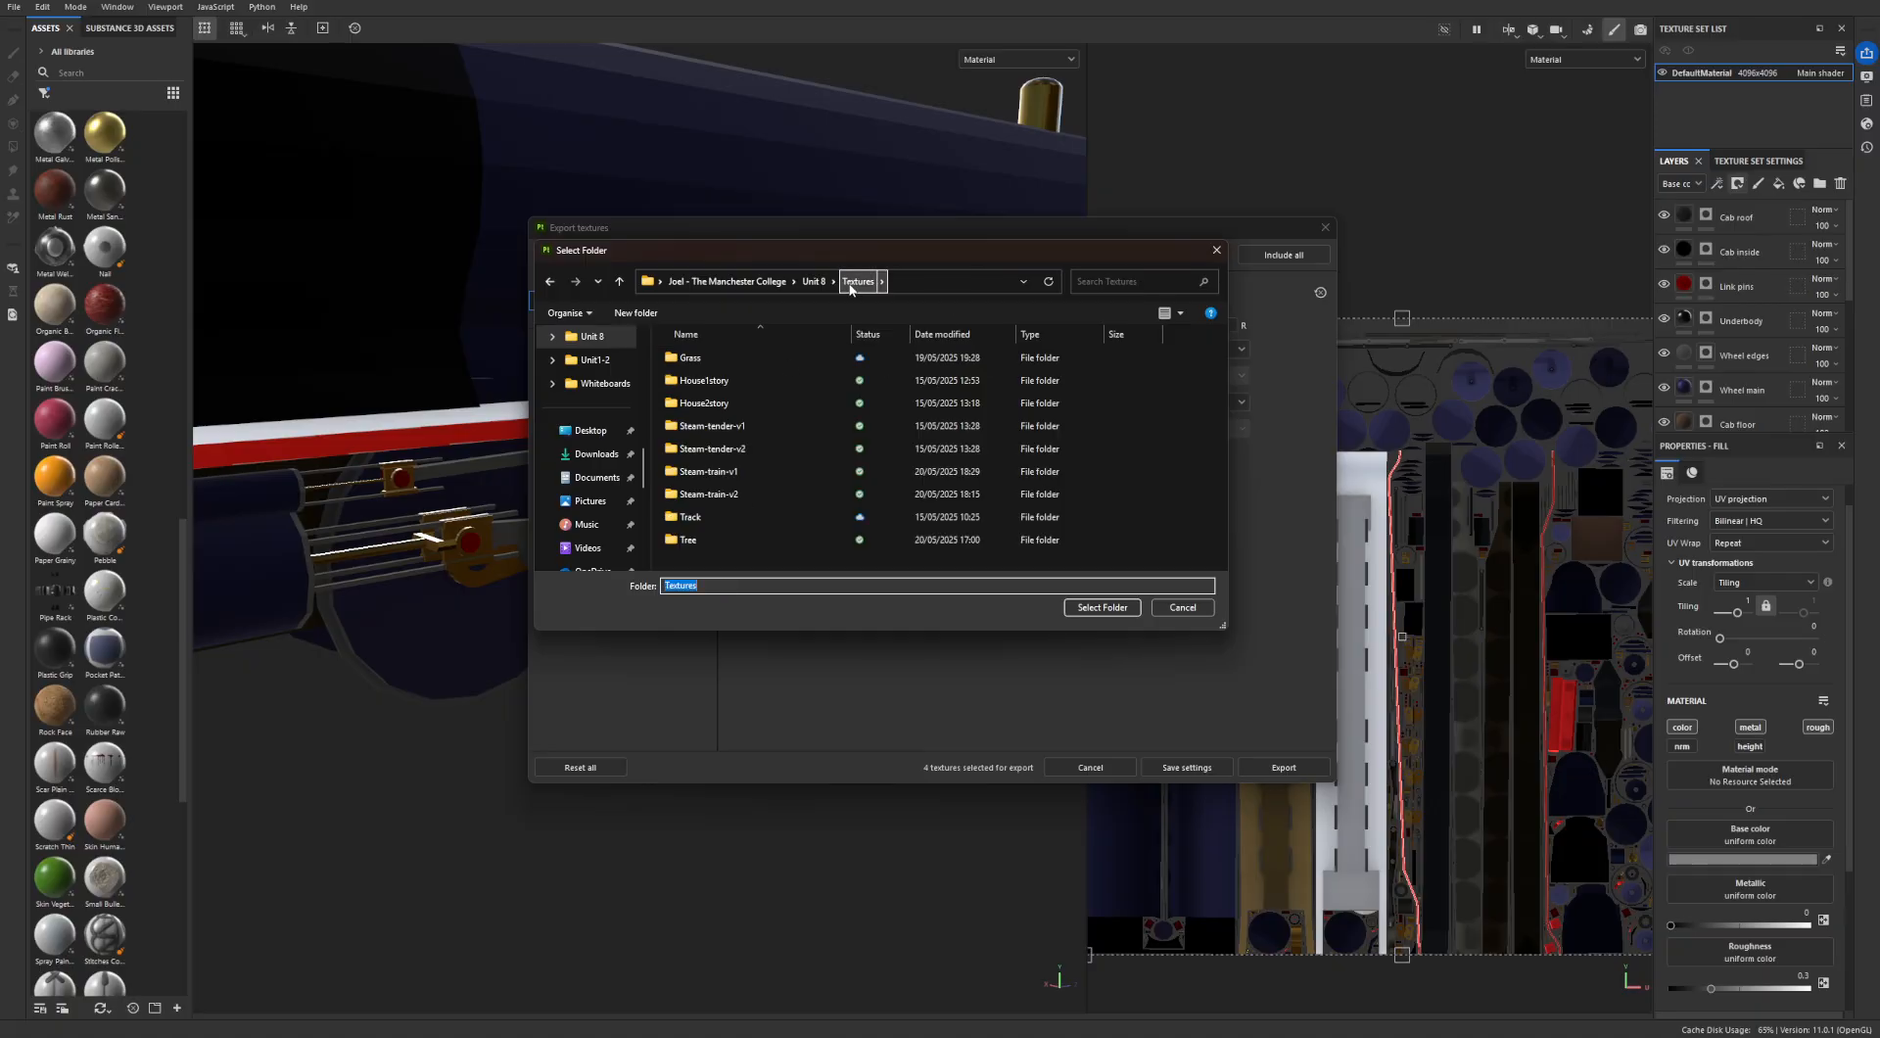
double_click(738, 495)
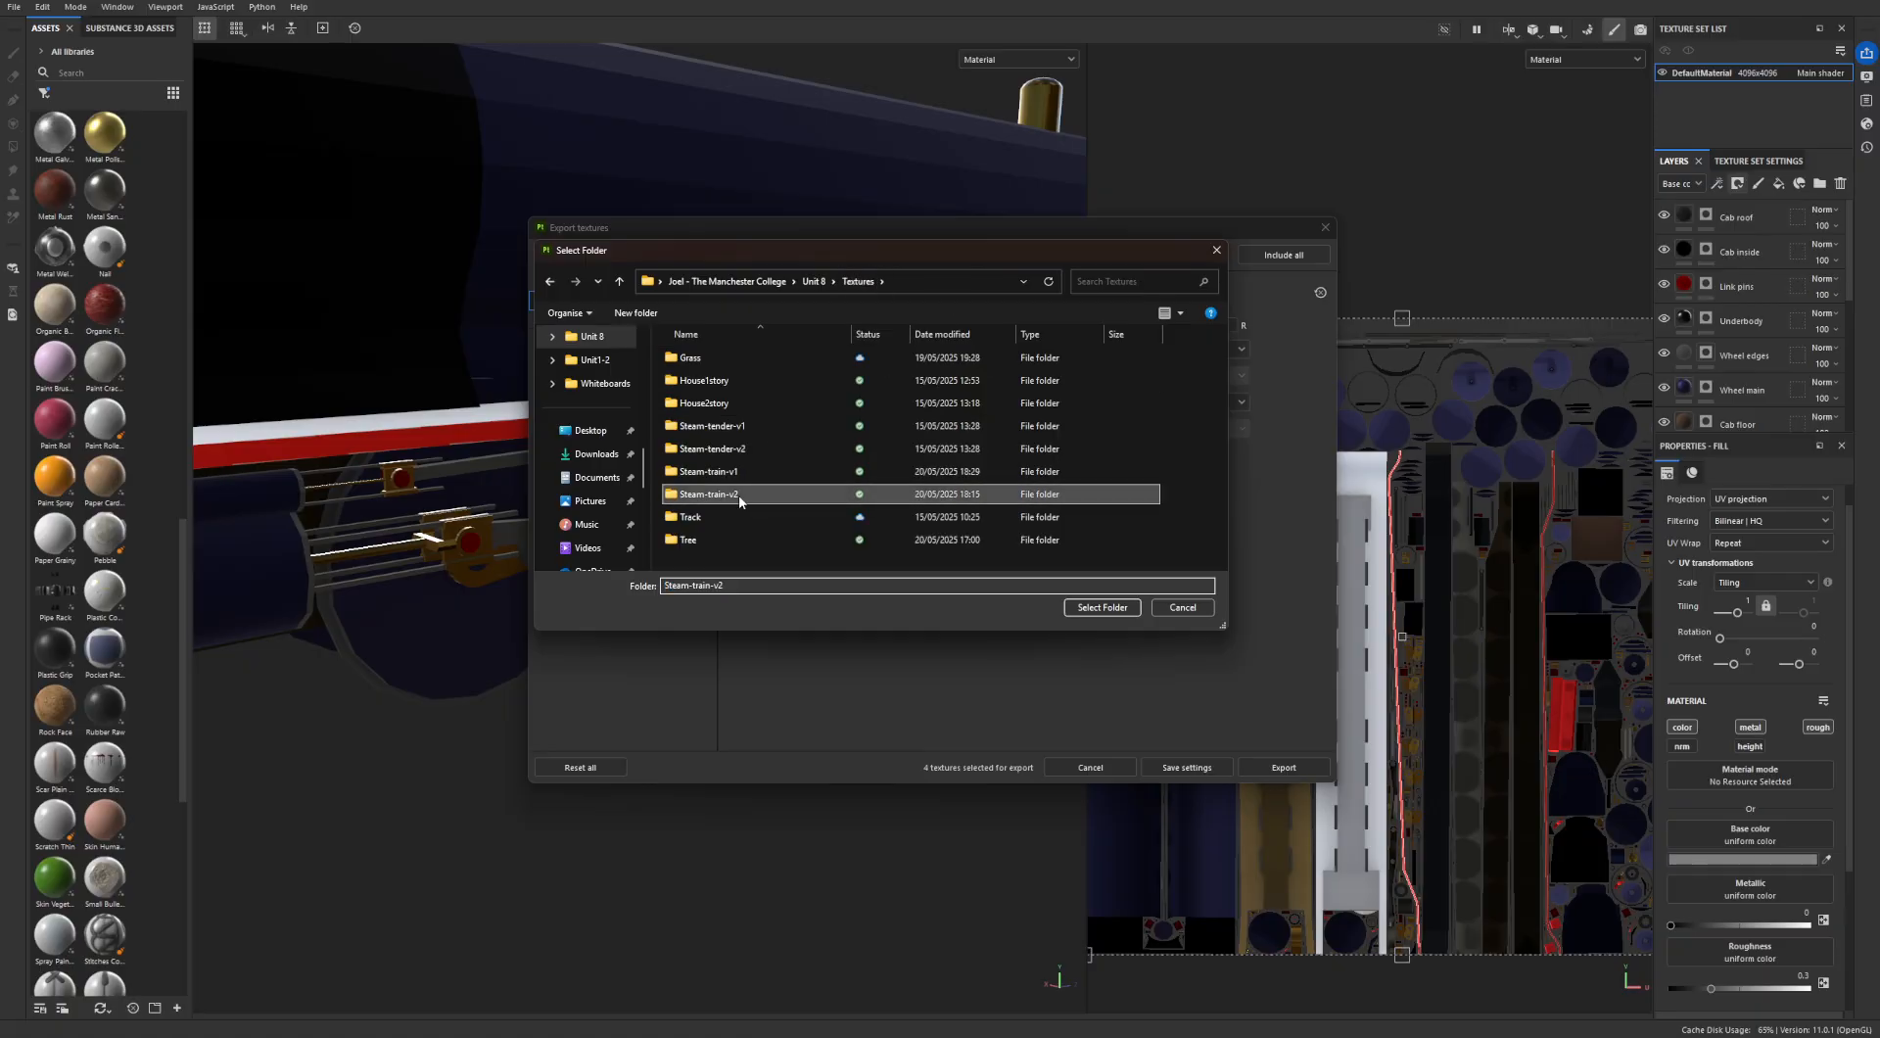
click(1101, 607)
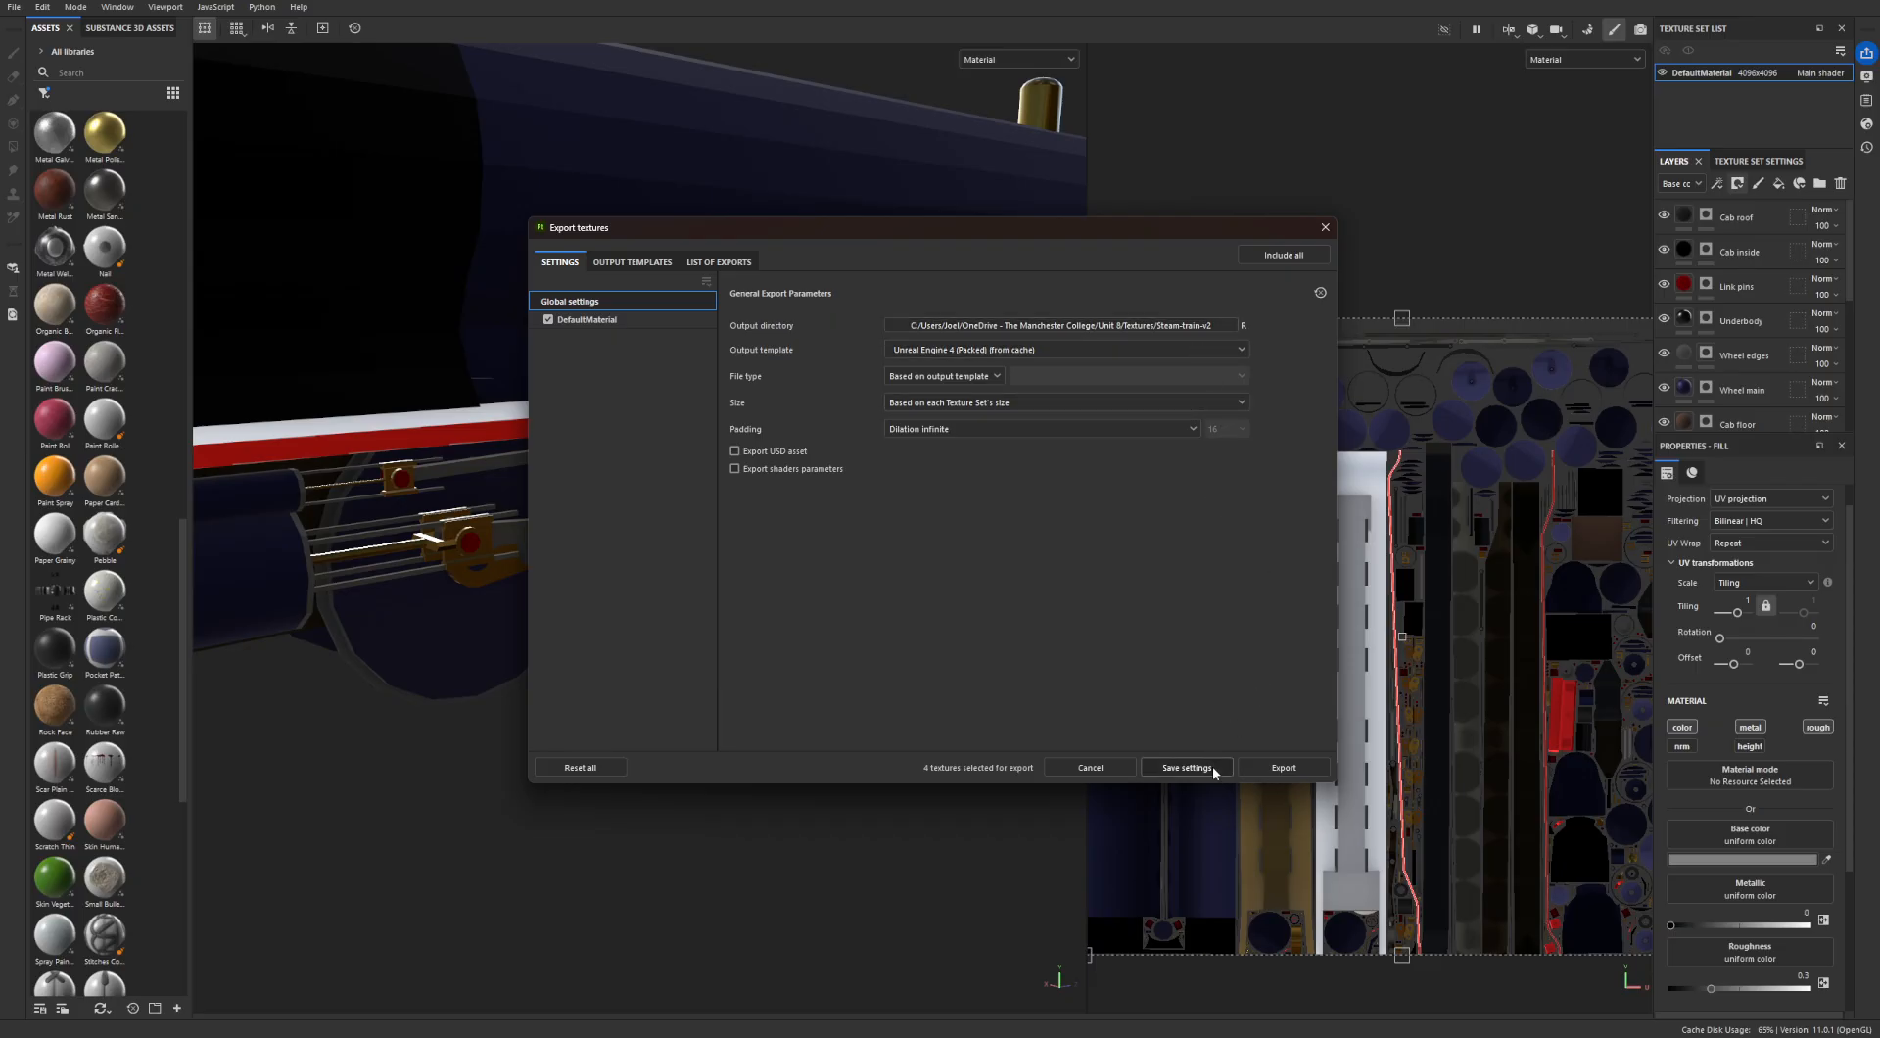
click(1273, 767)
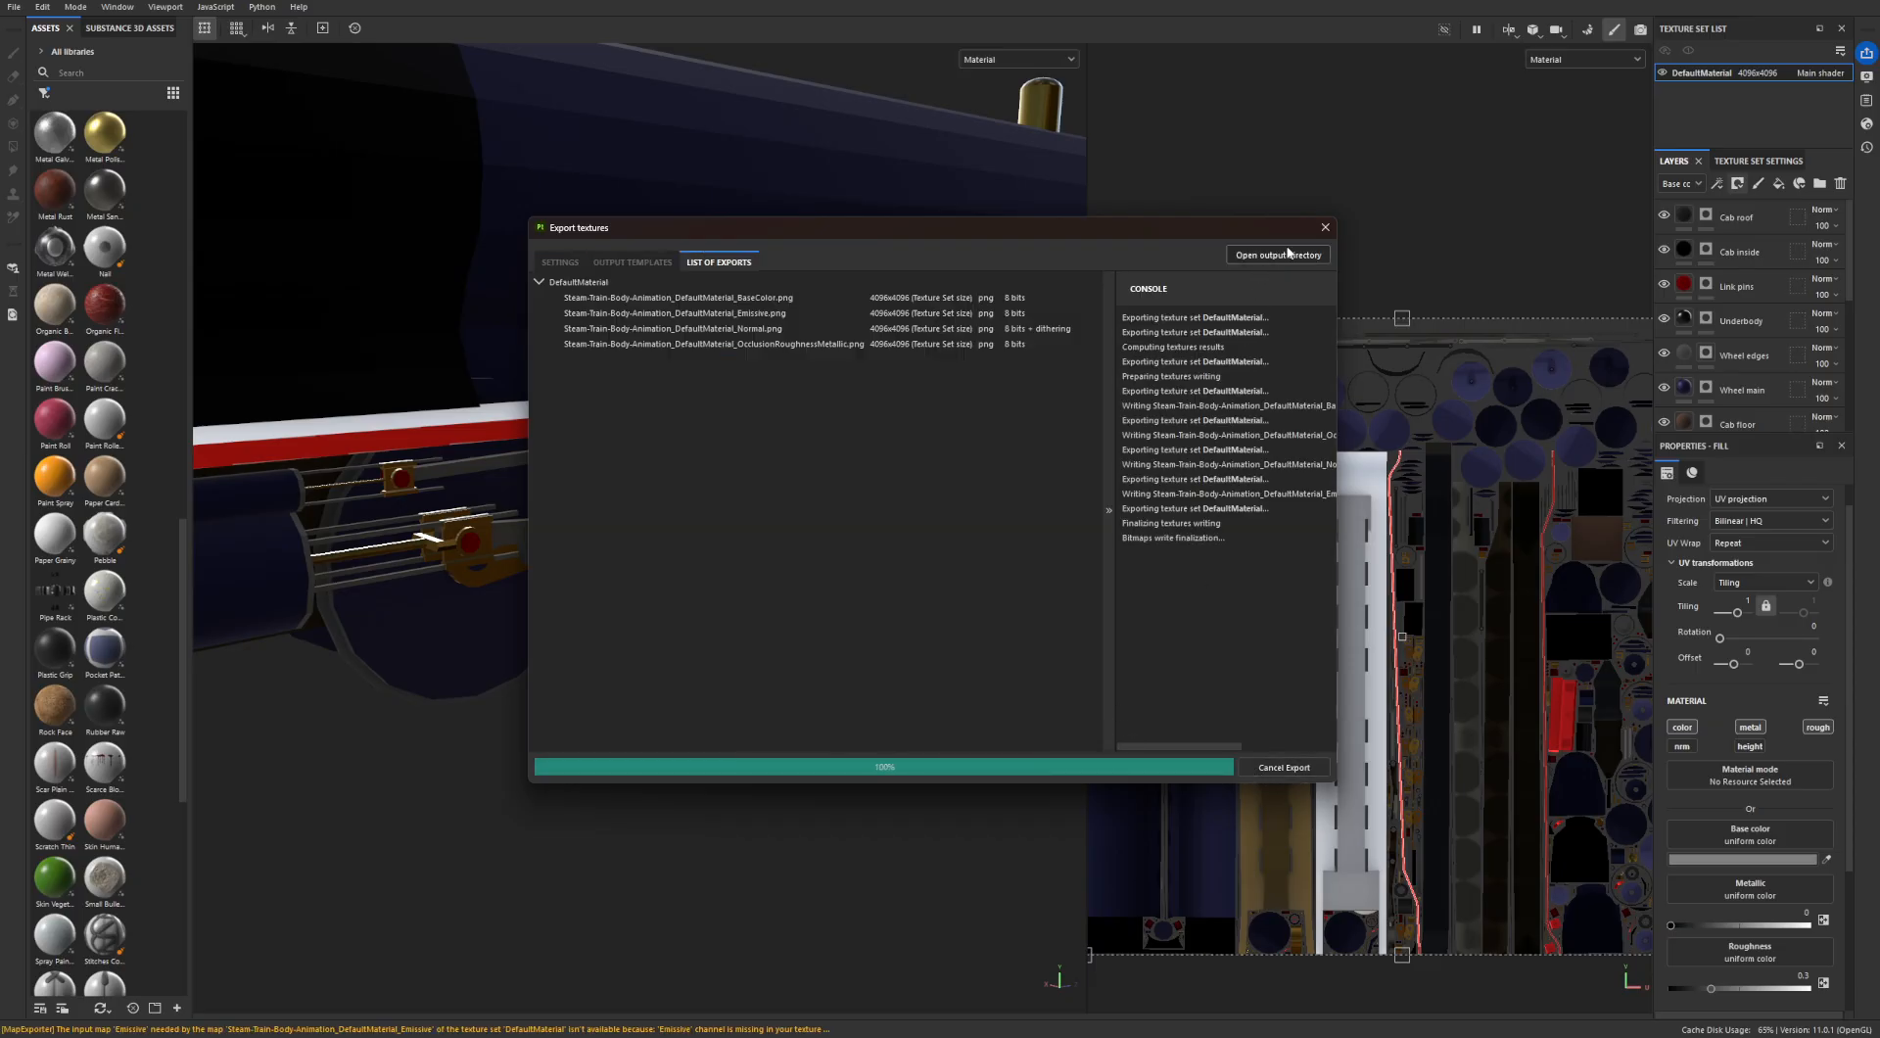
click(1324, 227)
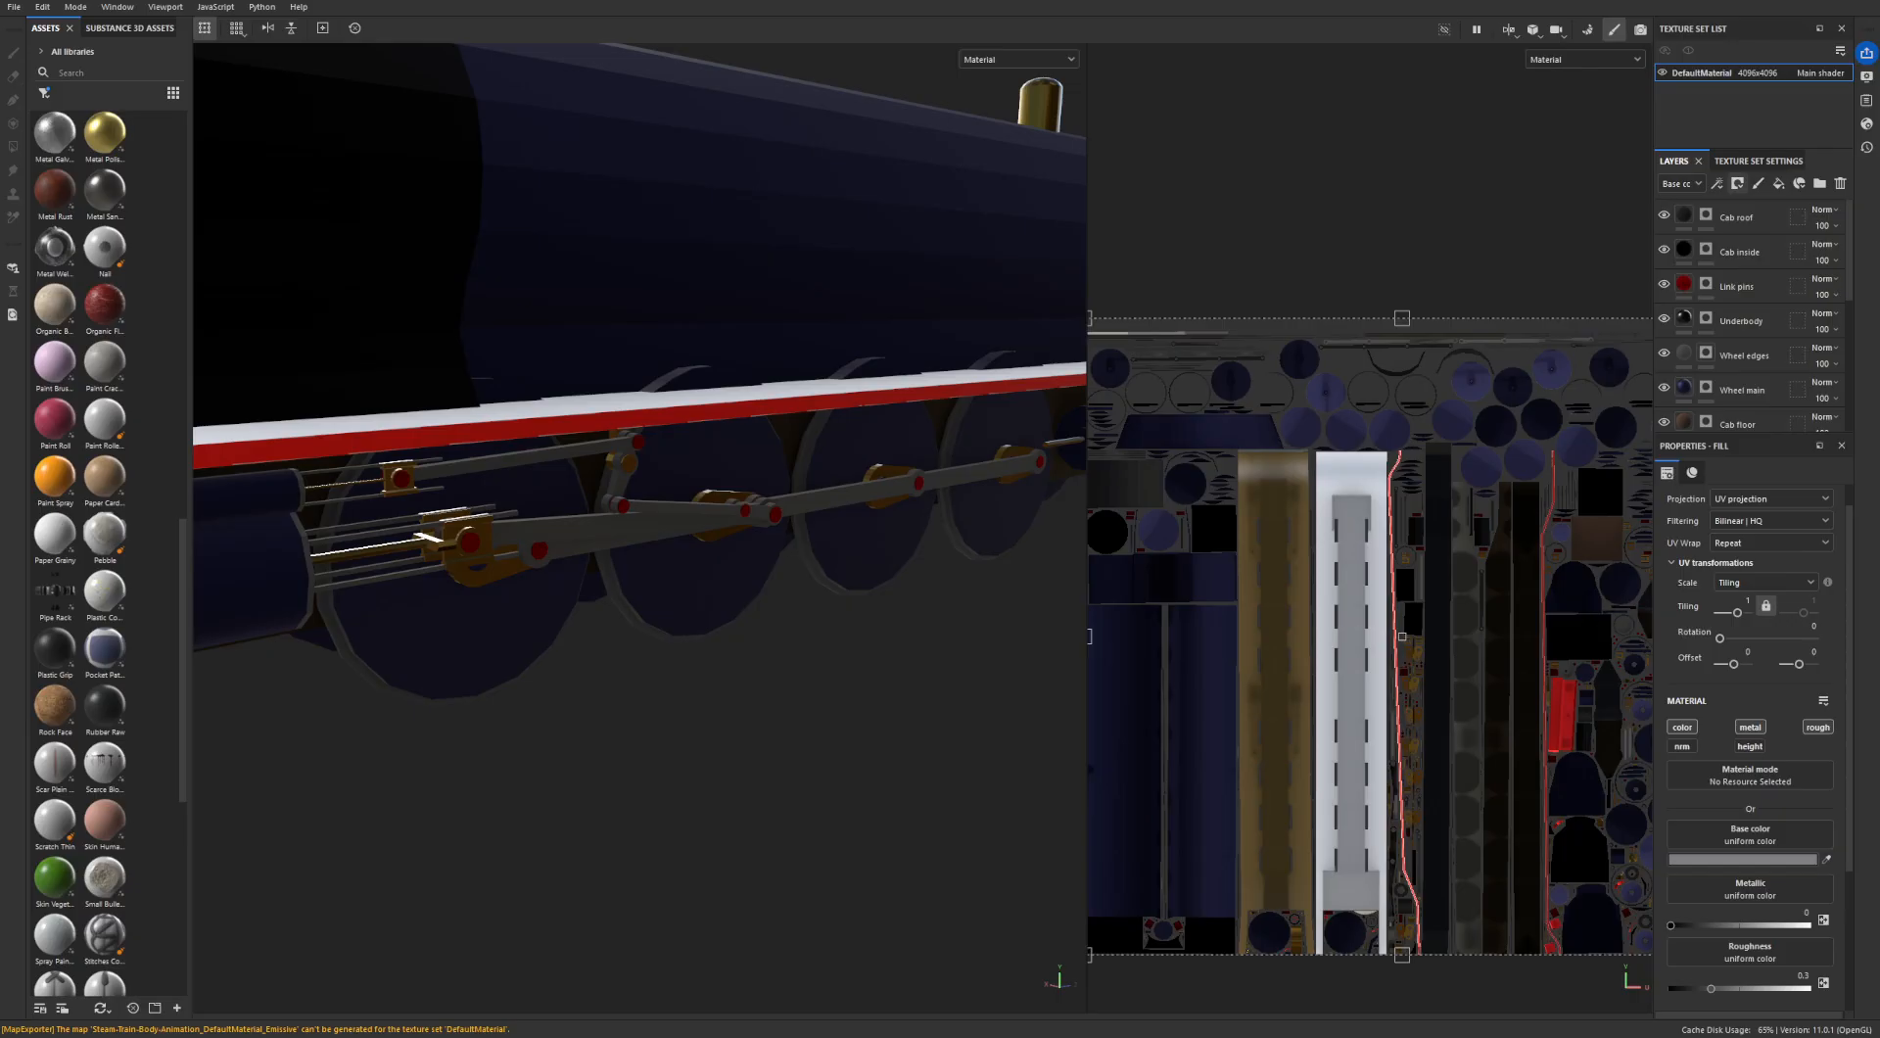
- Switch to File Explorer and open the Steam-train-v2 folder inside Unit 8/Textures
drag(0, 675, 707, 452)
scroll(641, 749, up, 5)
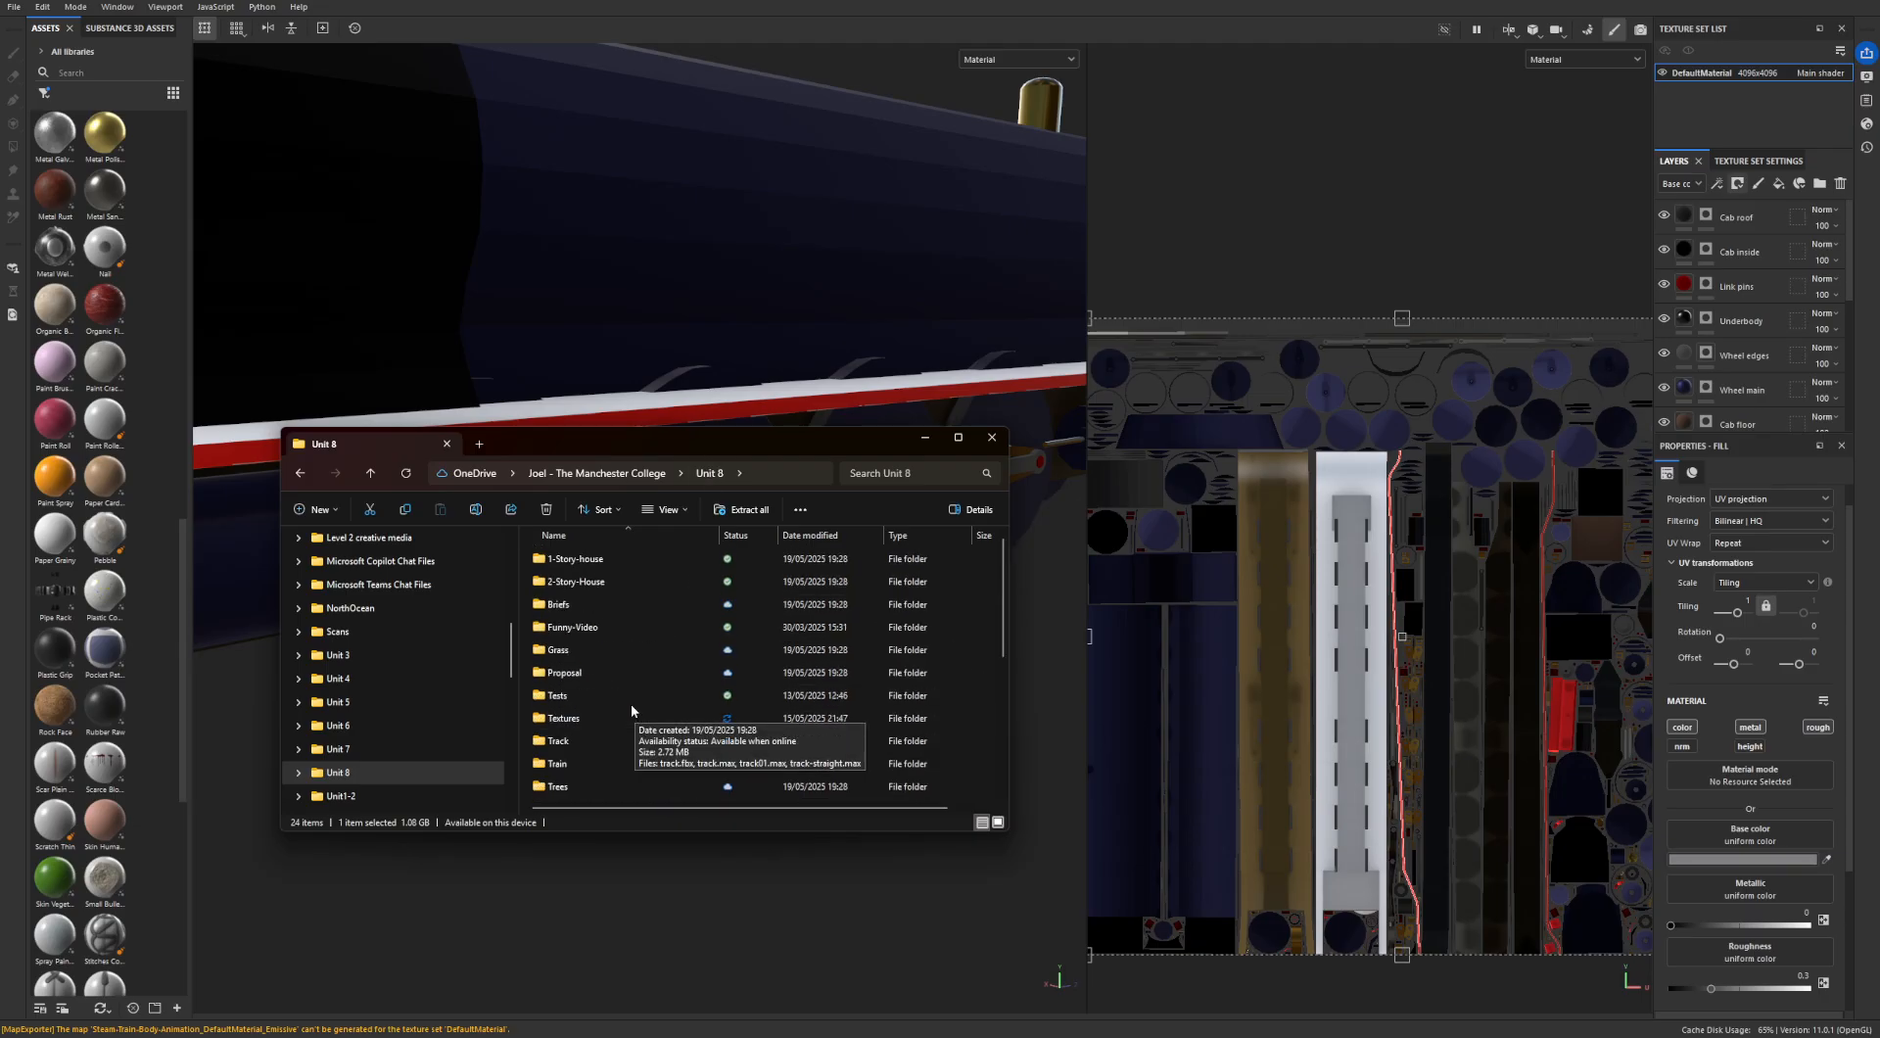
double_click(564, 719)
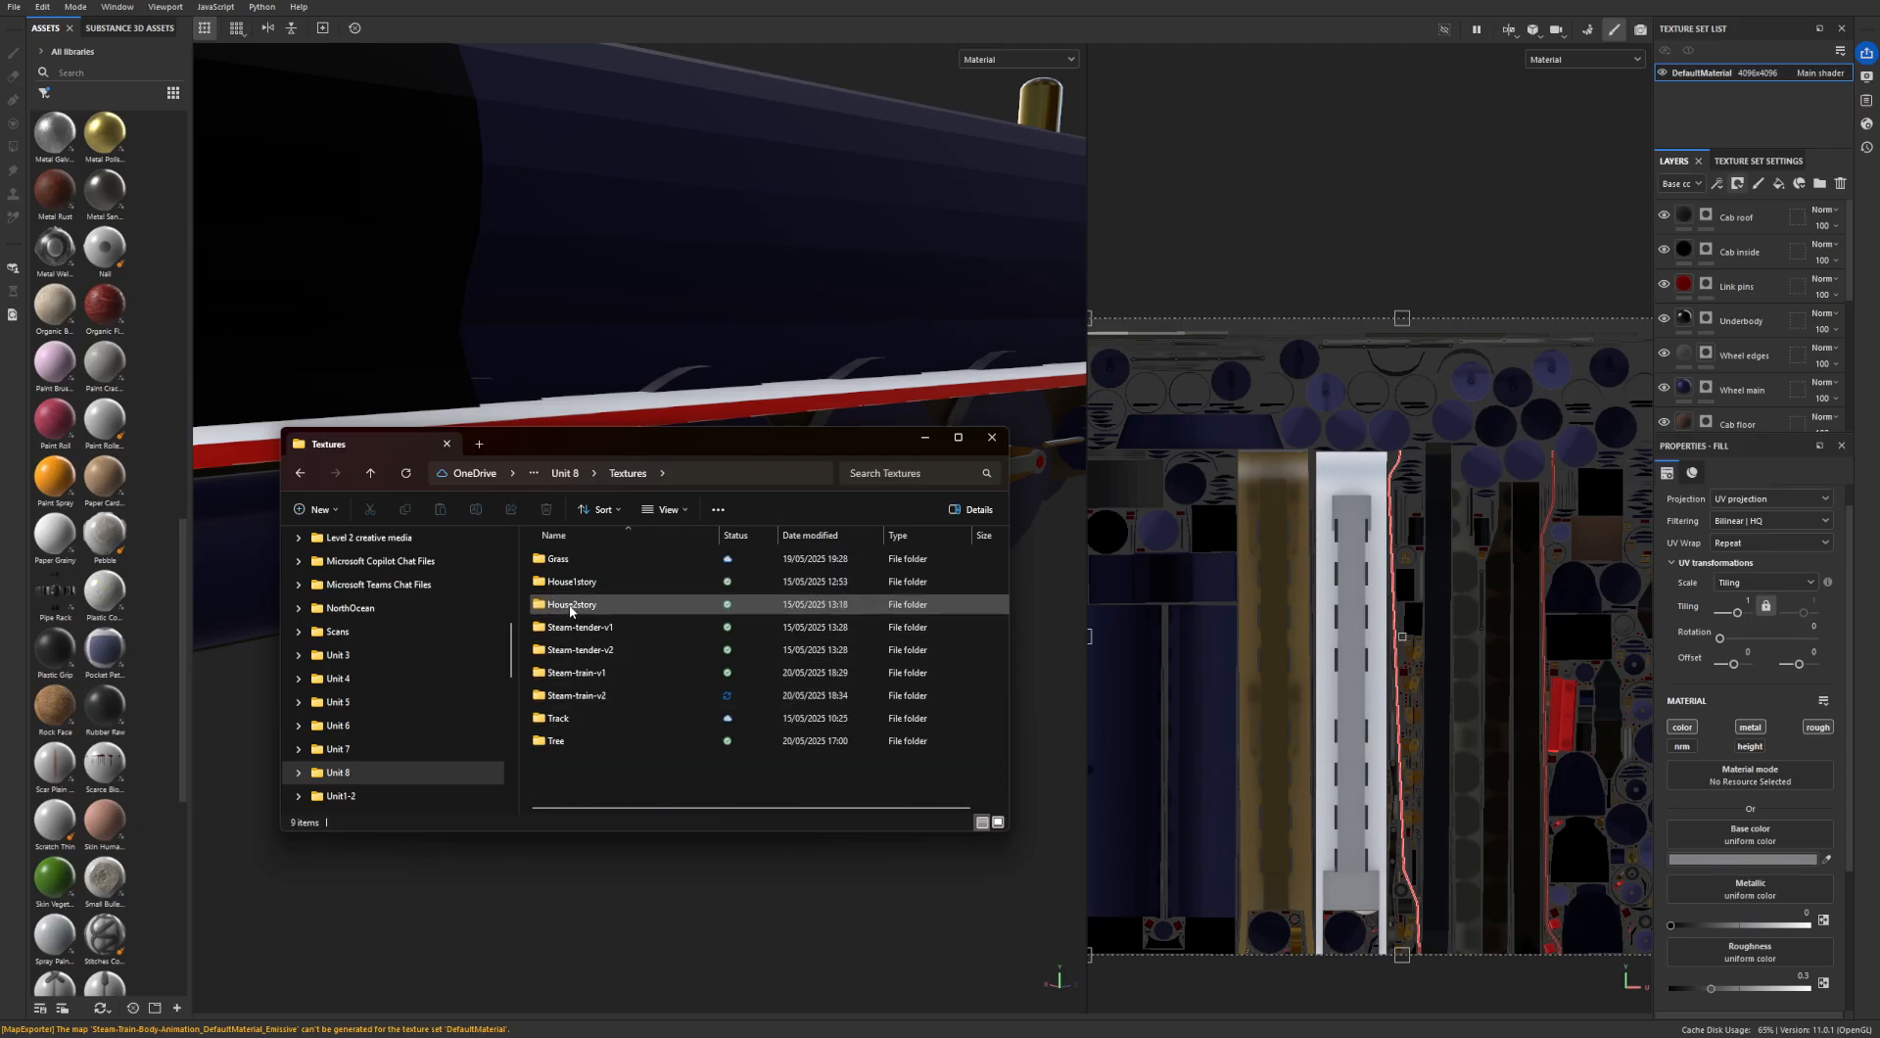
double_click(597, 695)
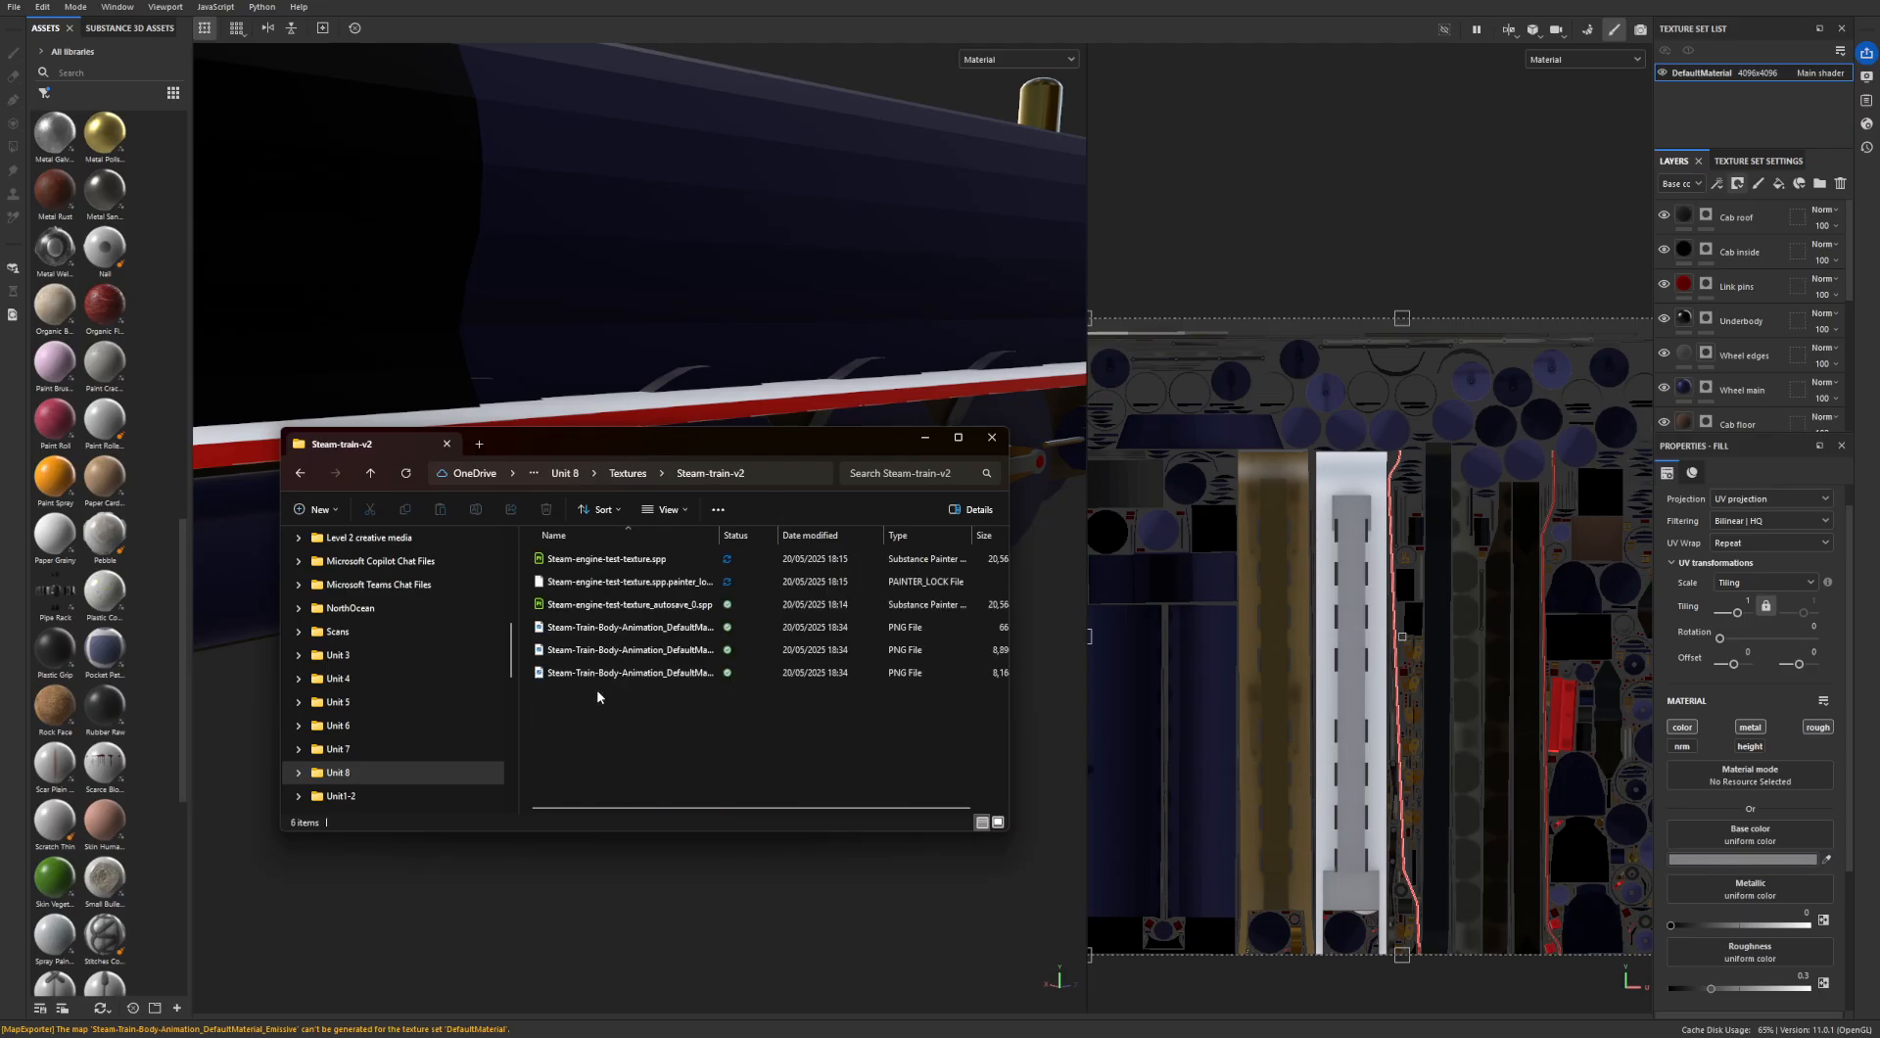
- Show the files as extra large icons and examine the exported BaseColor, Normal and OcclusionRoughnessMetallic textures
click(668, 510)
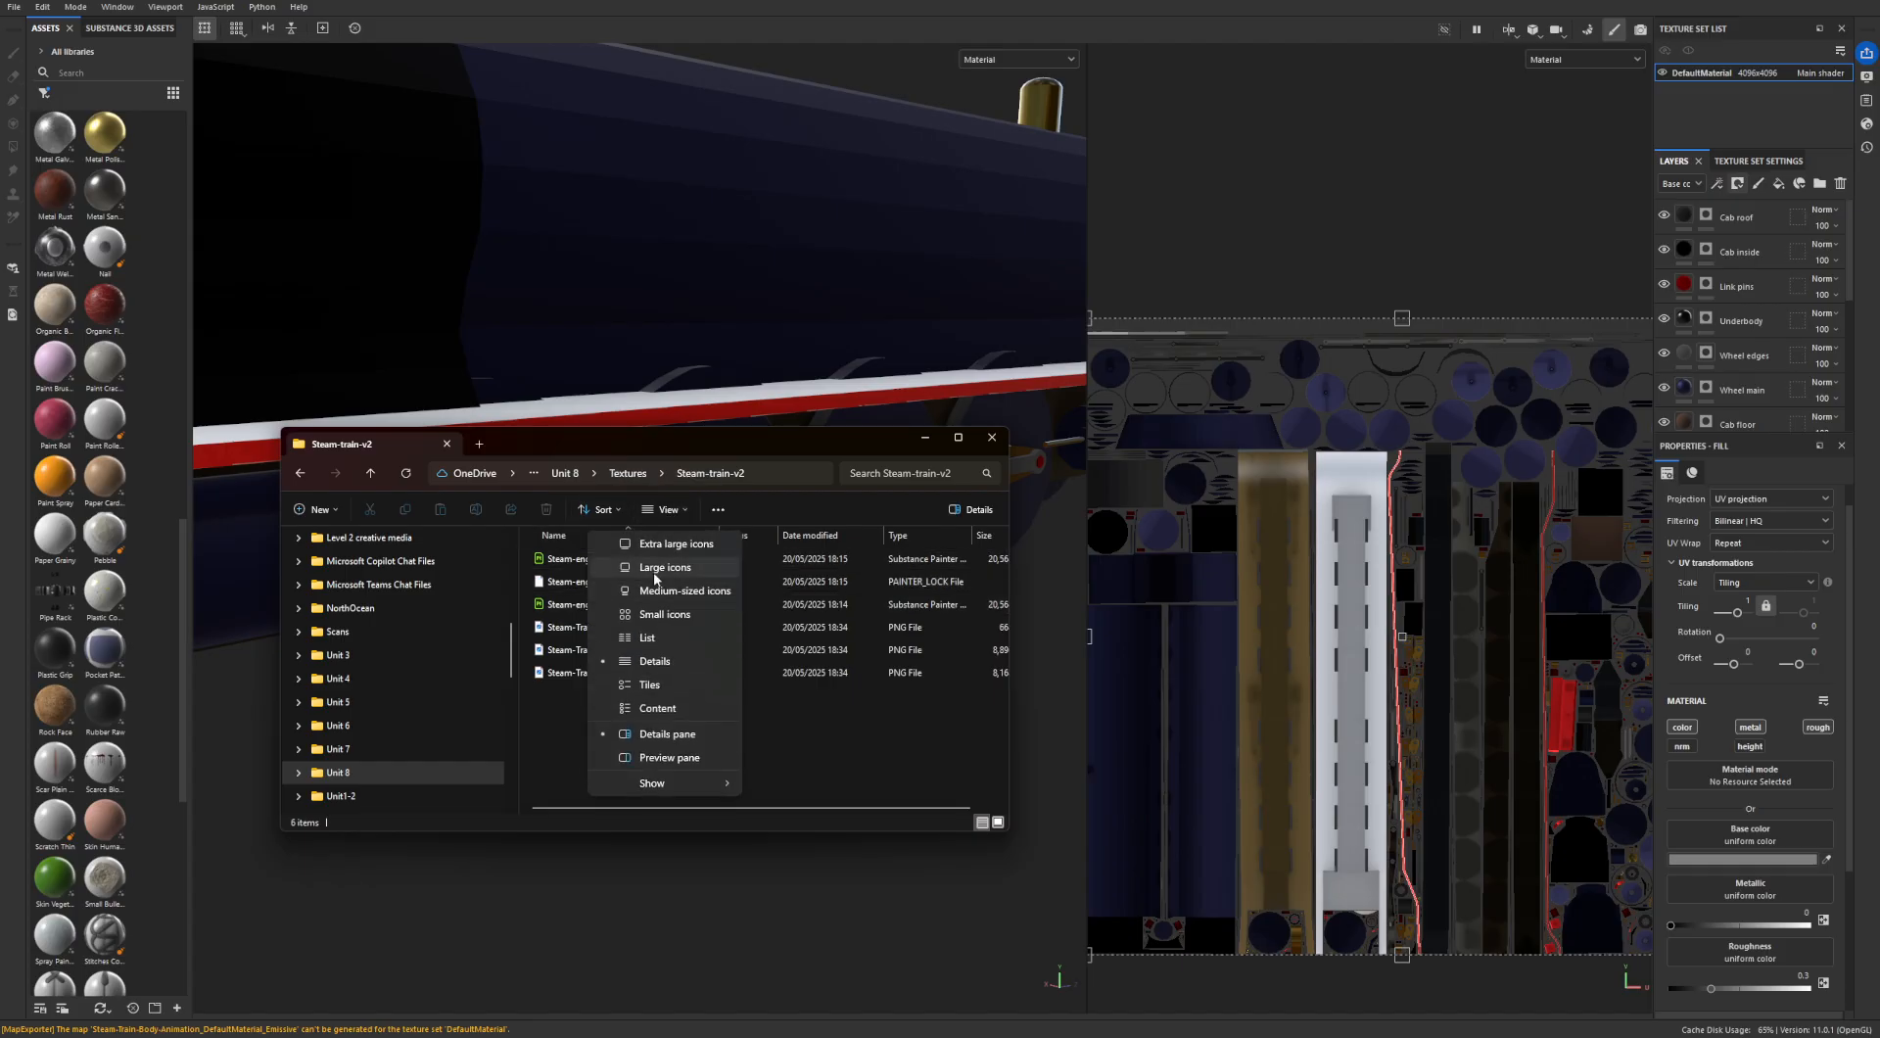
click(662, 548)
scroll(713, 644, down, 2)
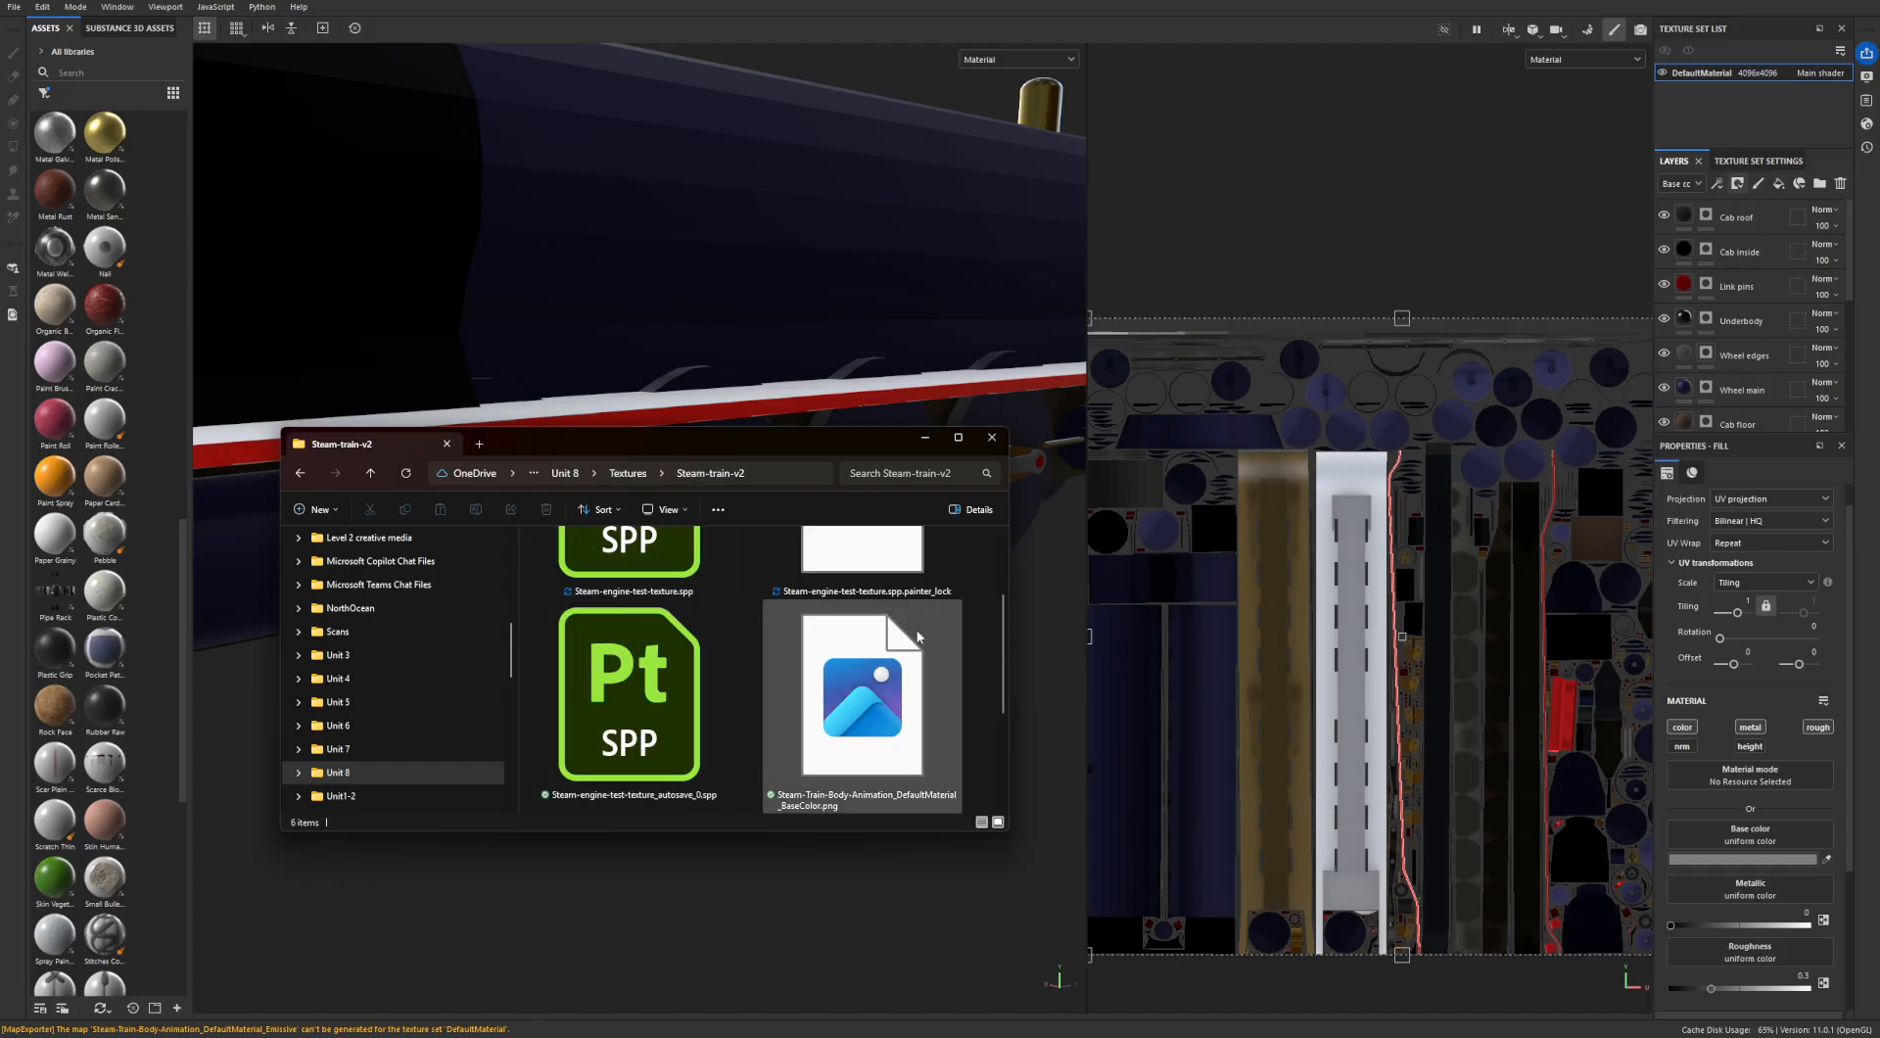
scroll(918, 637, down, 2)
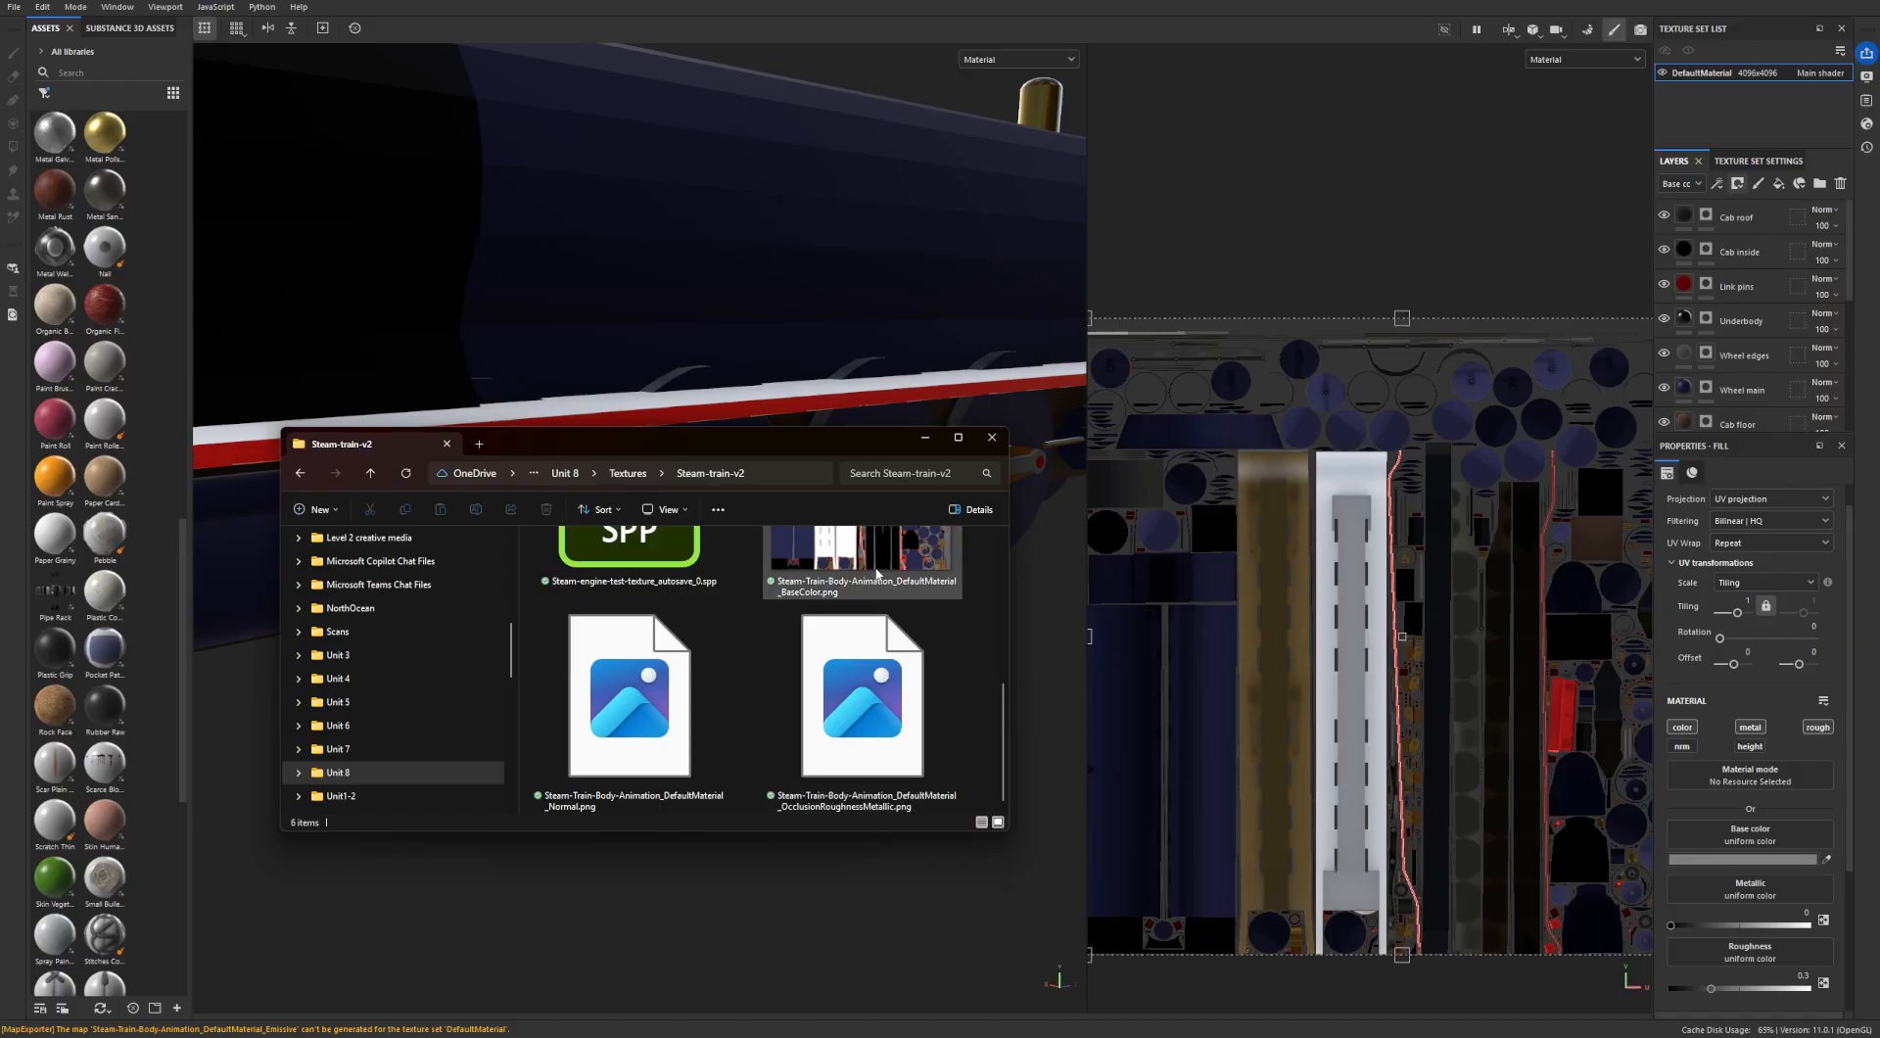
scroll(862, 734, up, 2)
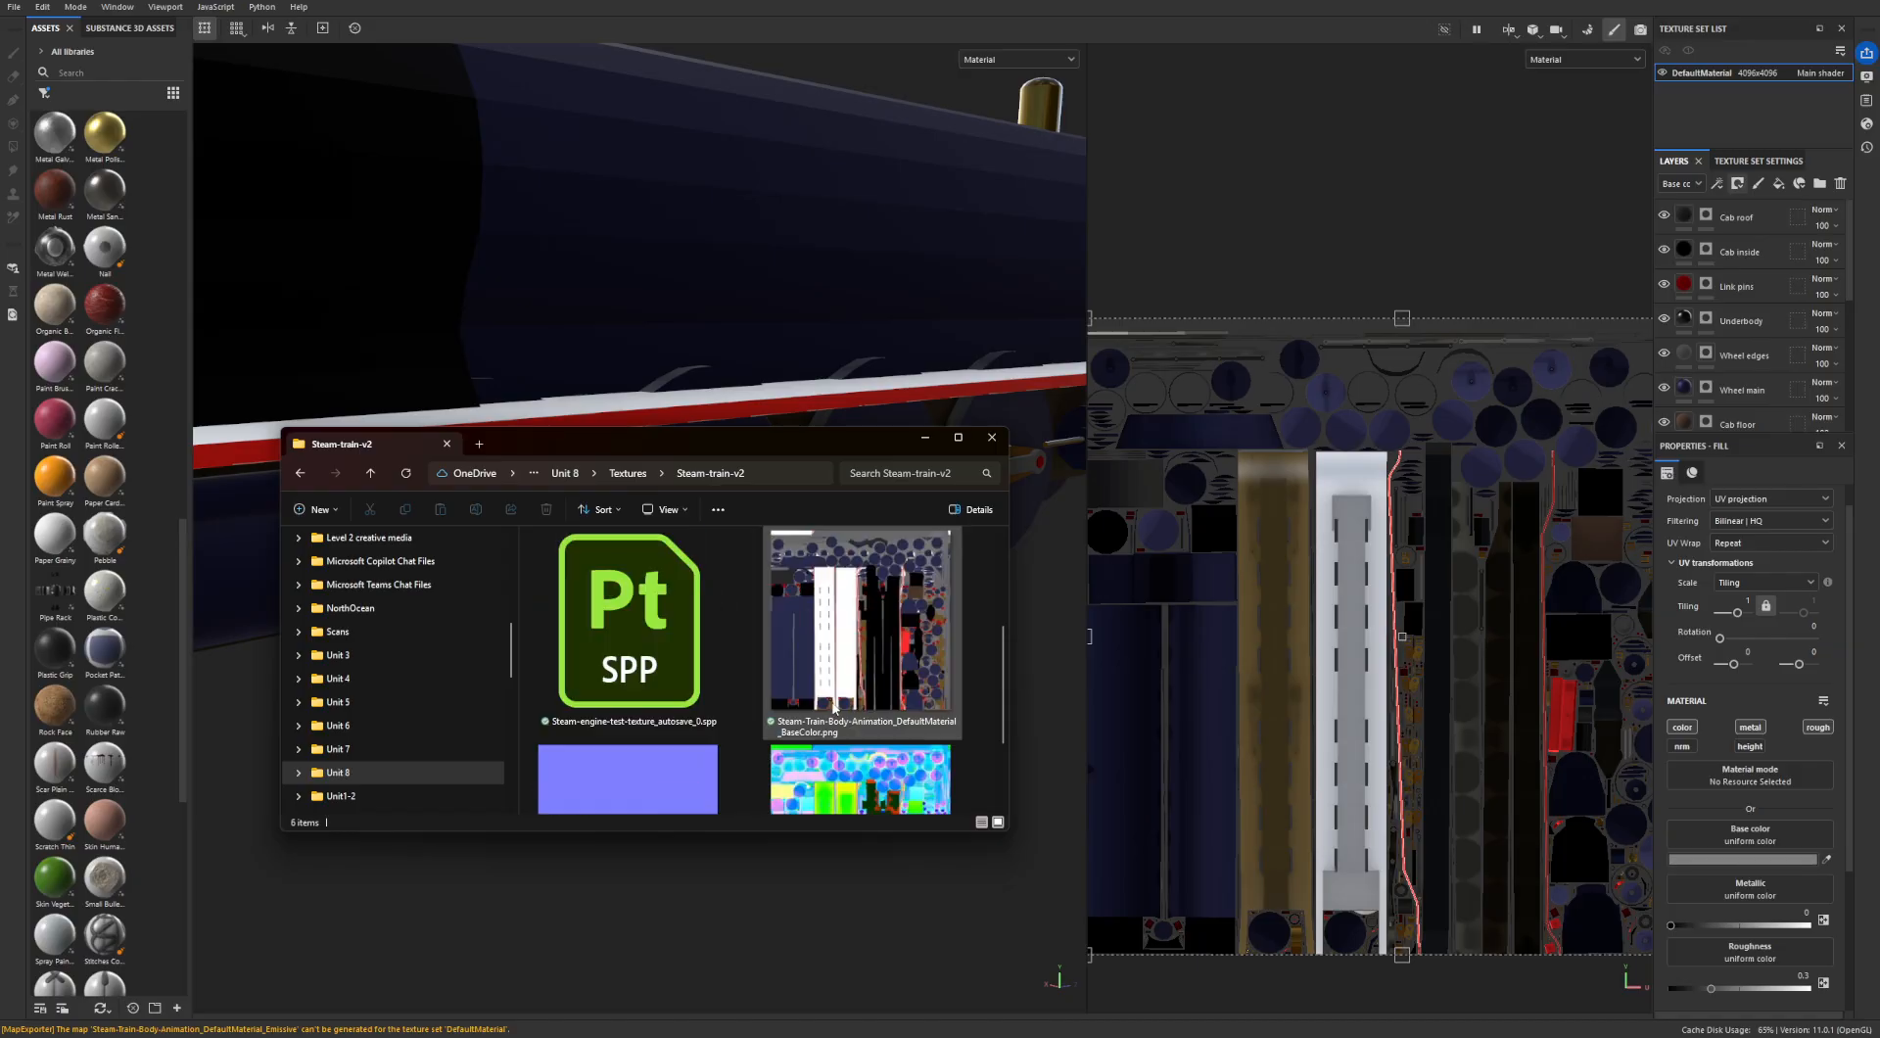
scroll(862, 738, down, 1)
scroll(863, 702, up, 2)
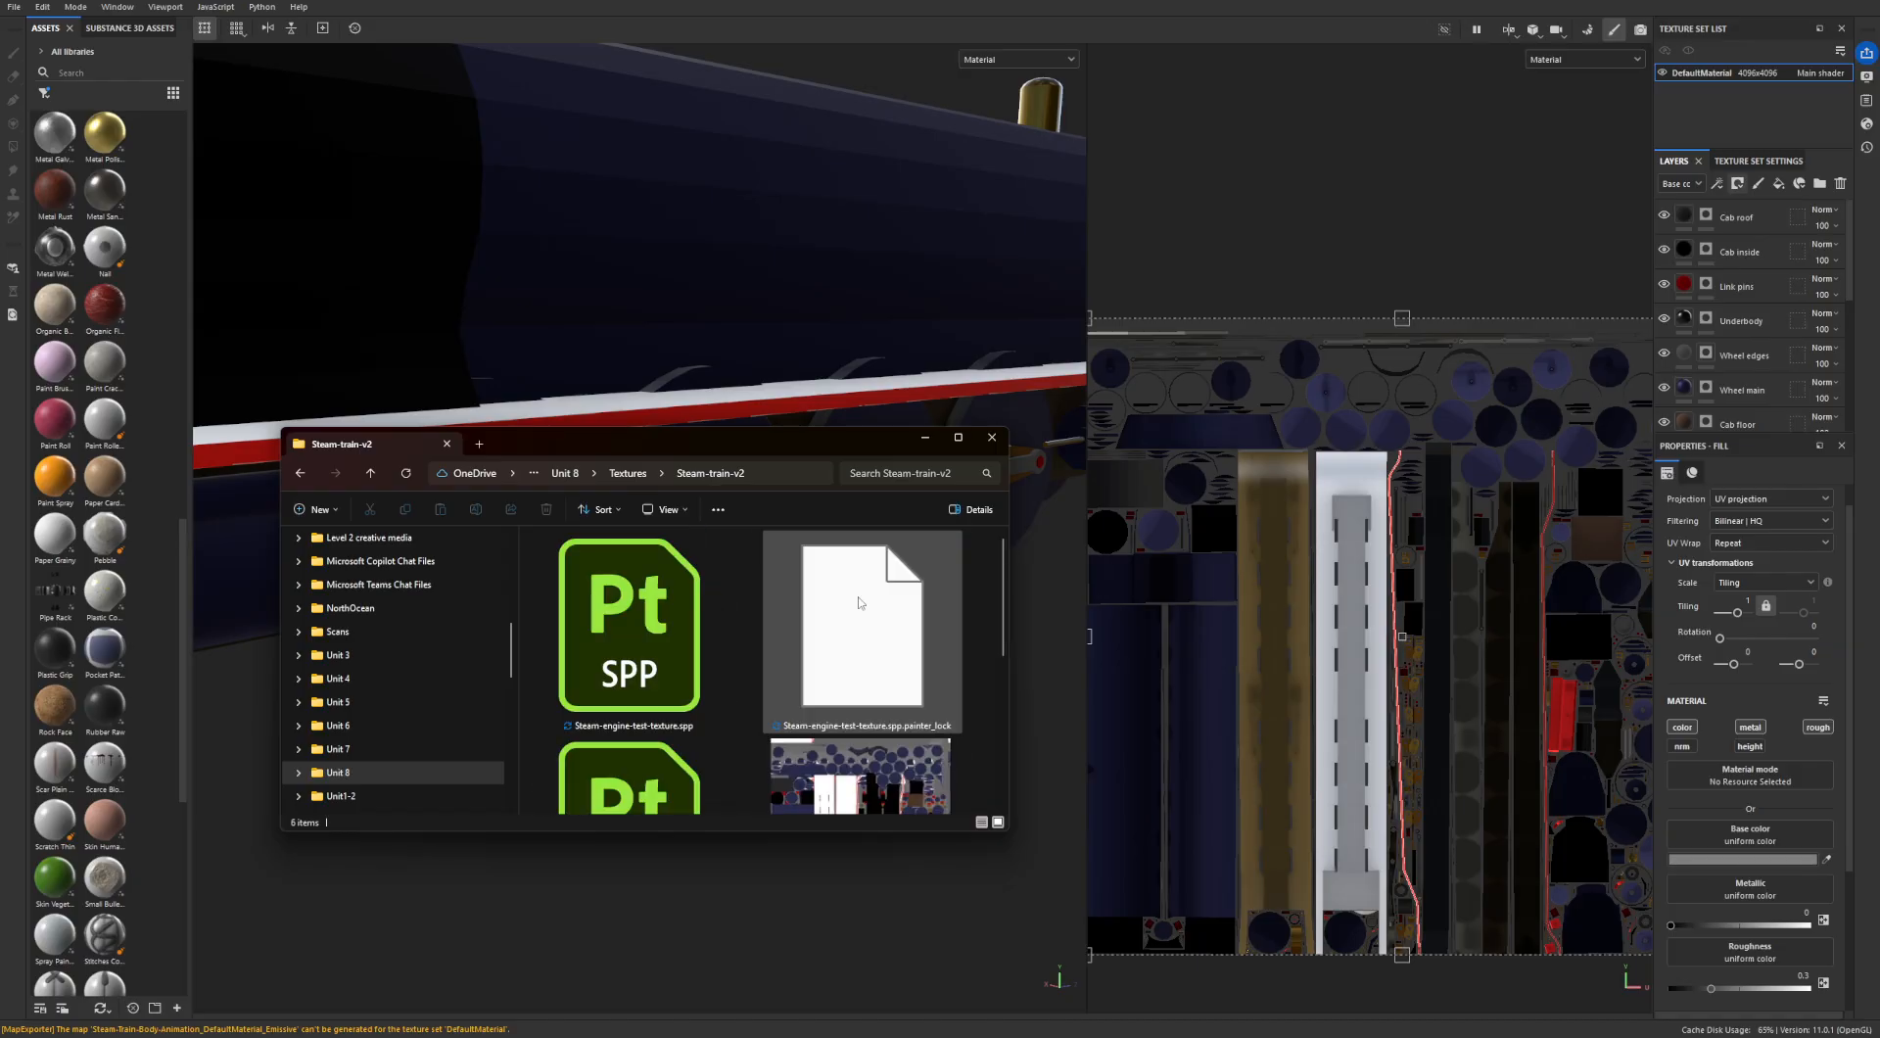
scroll(863, 702, up, 1)
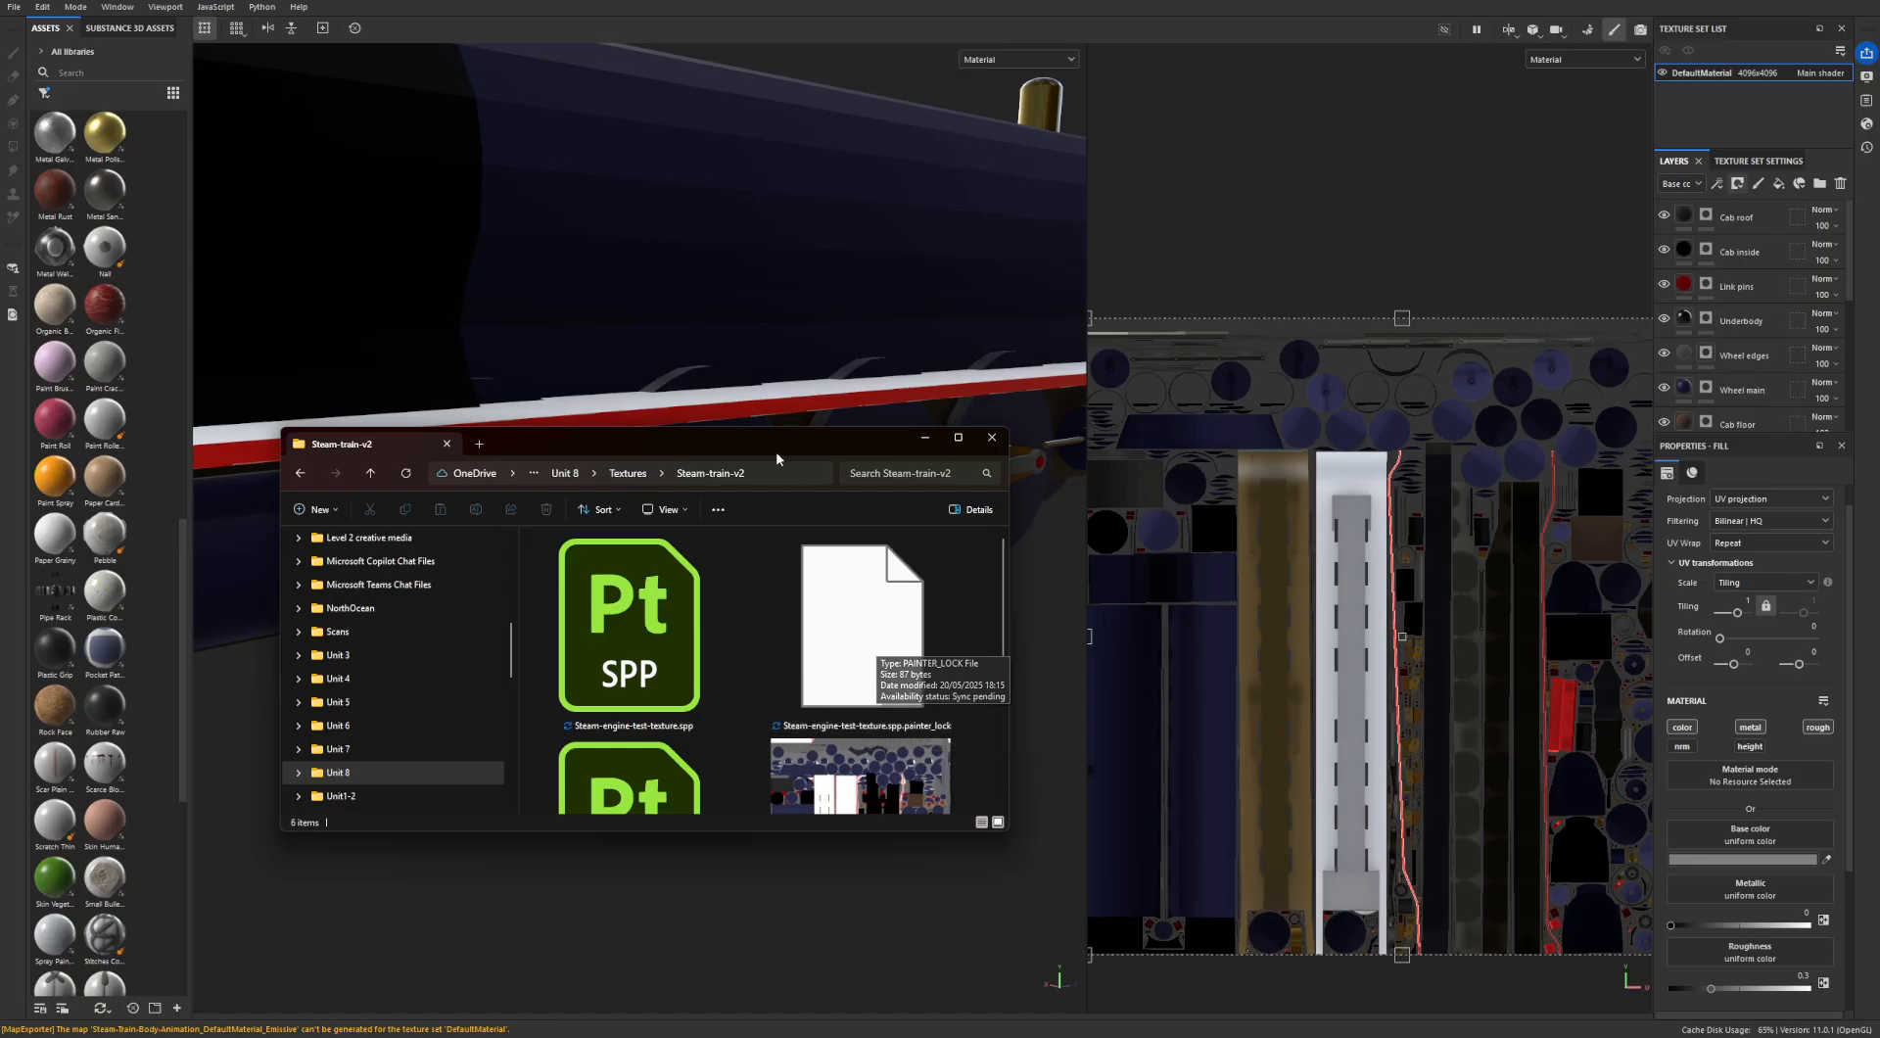
drag(776, 458, 679, 506)
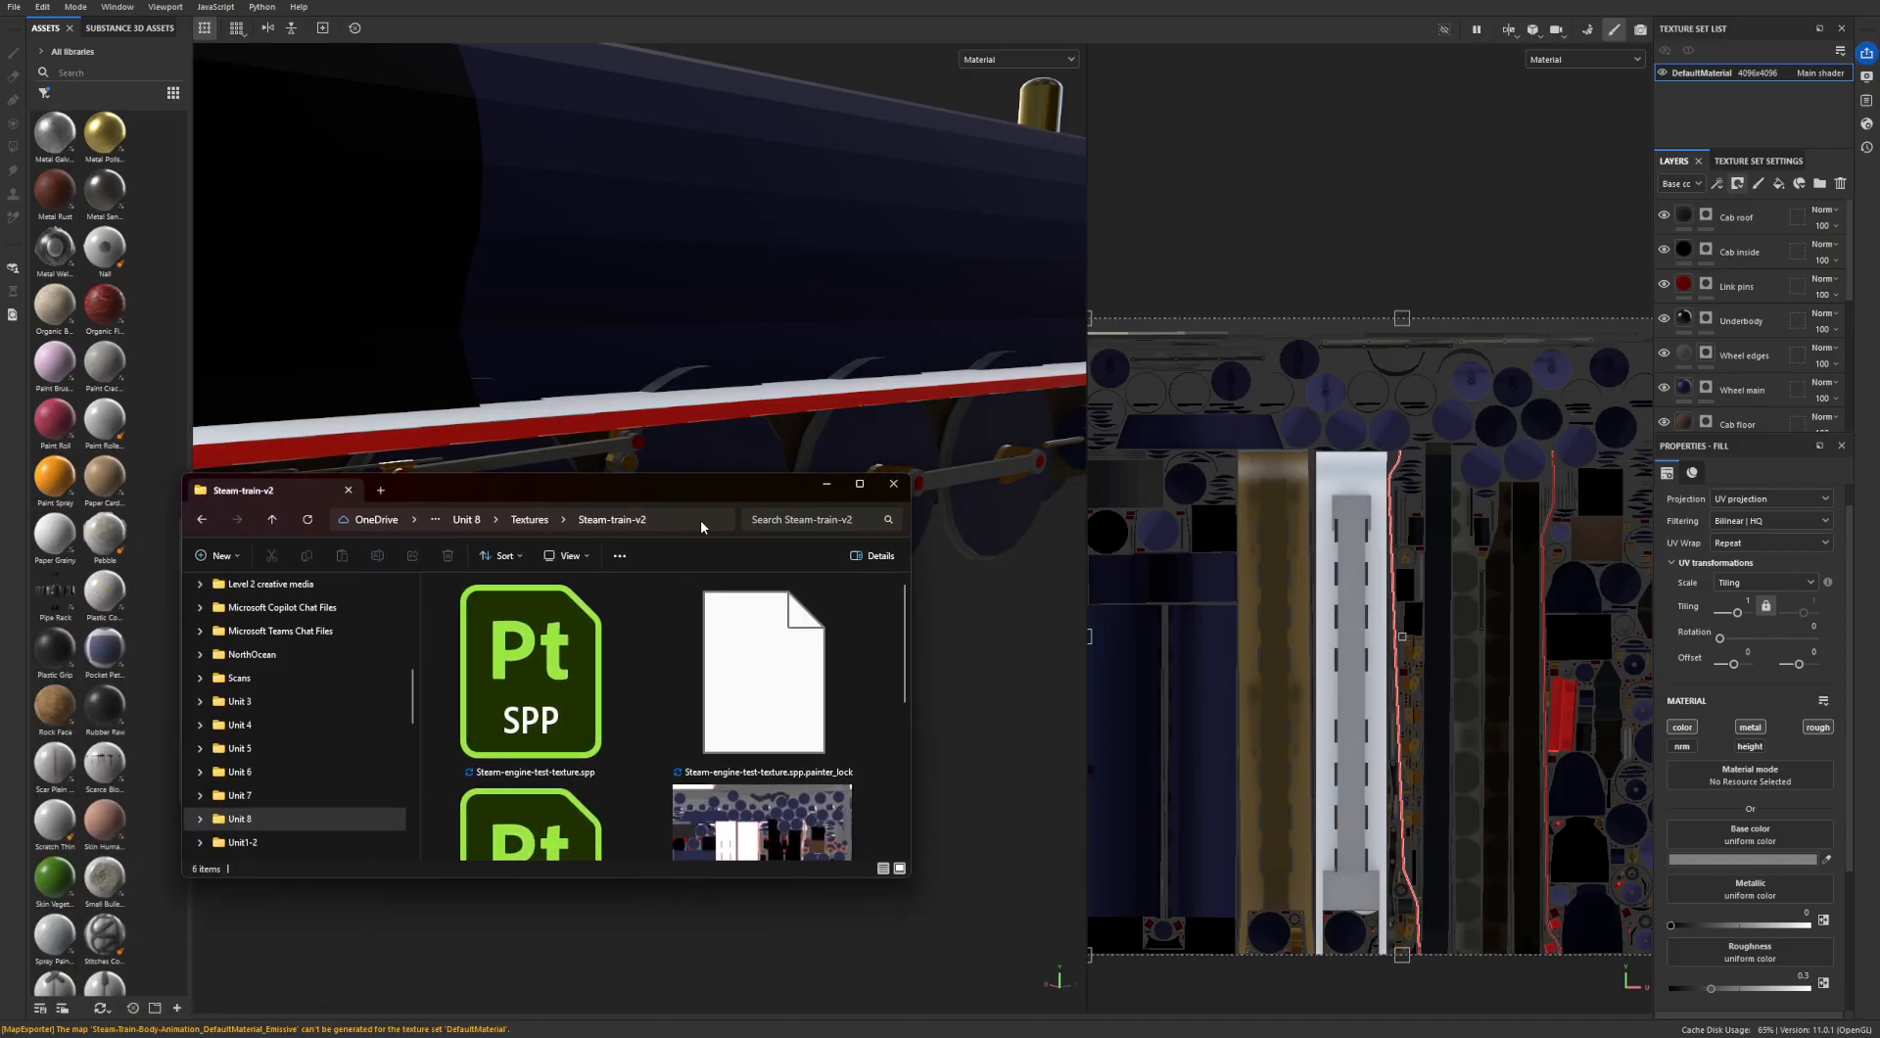
right_click(907, 262)
click(722, 259)
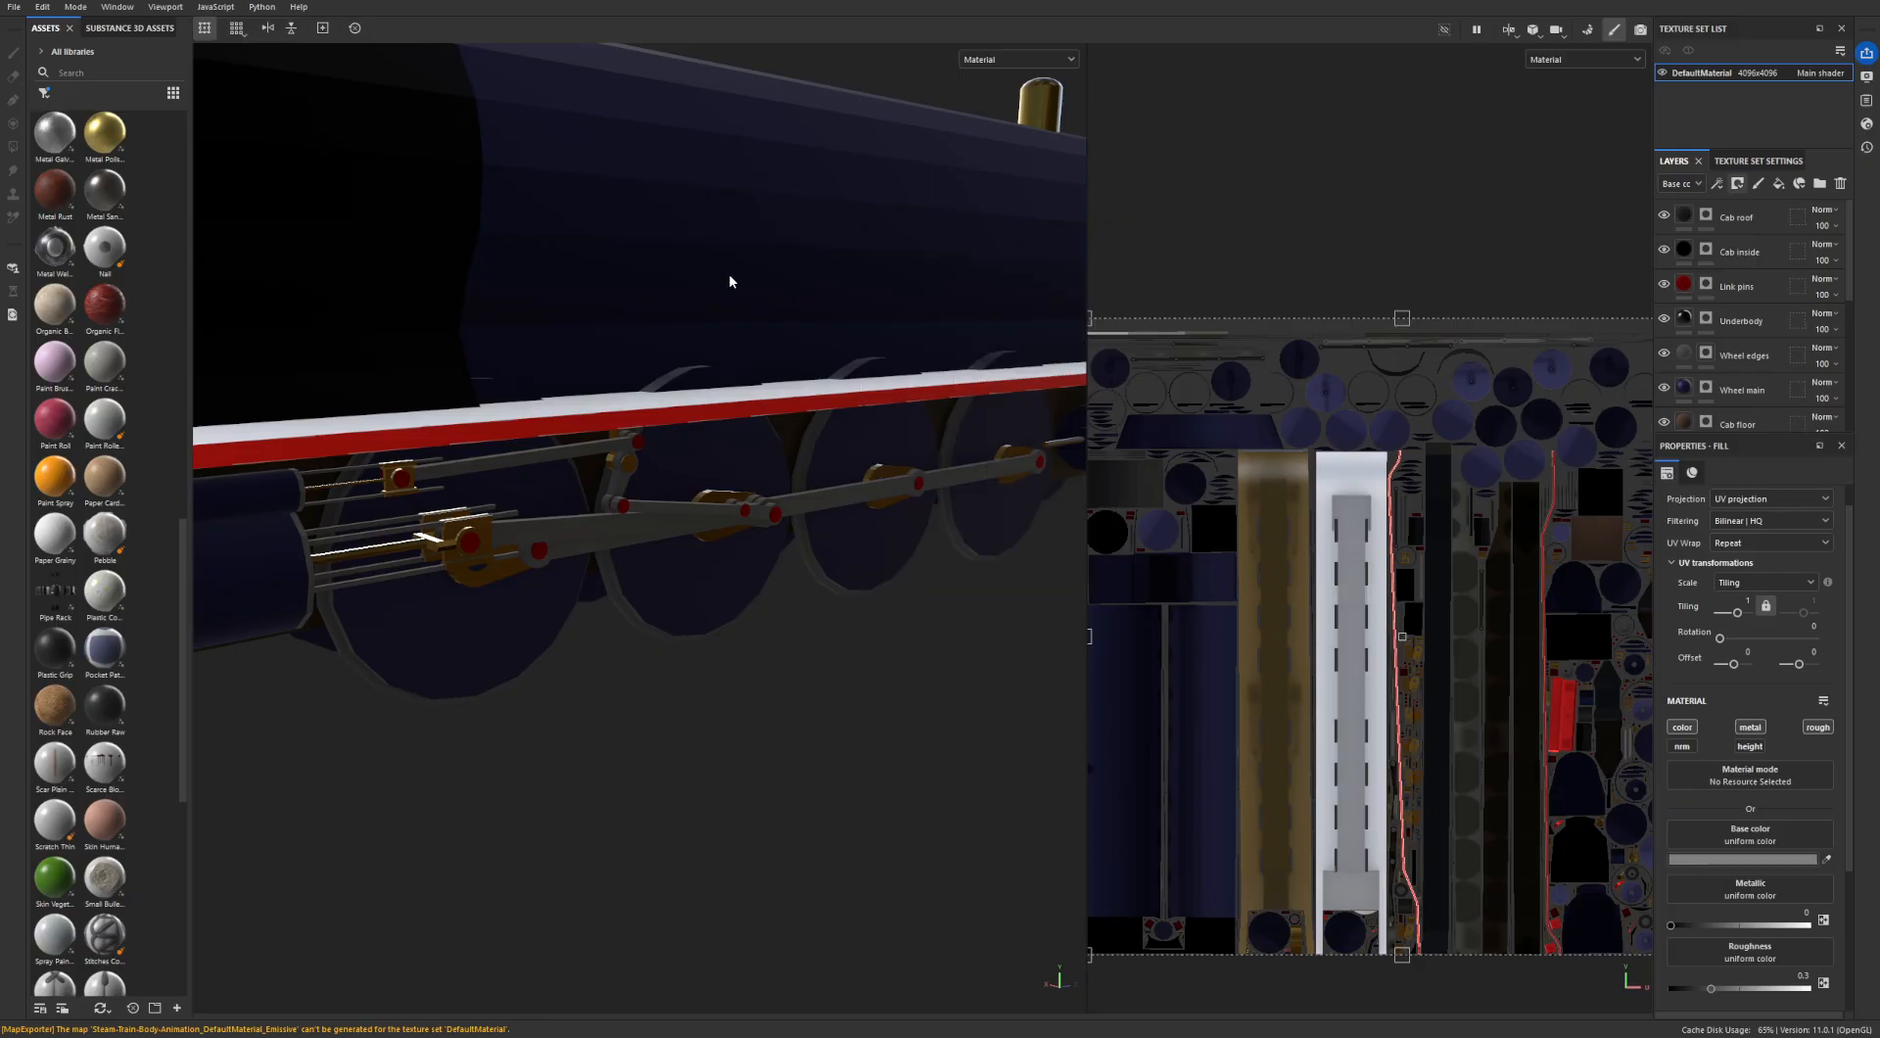
alt+middle_drag(734, 291, 751, 348)
scroll(769, 362, down, 4)
scroll(637, 437, up, 3)
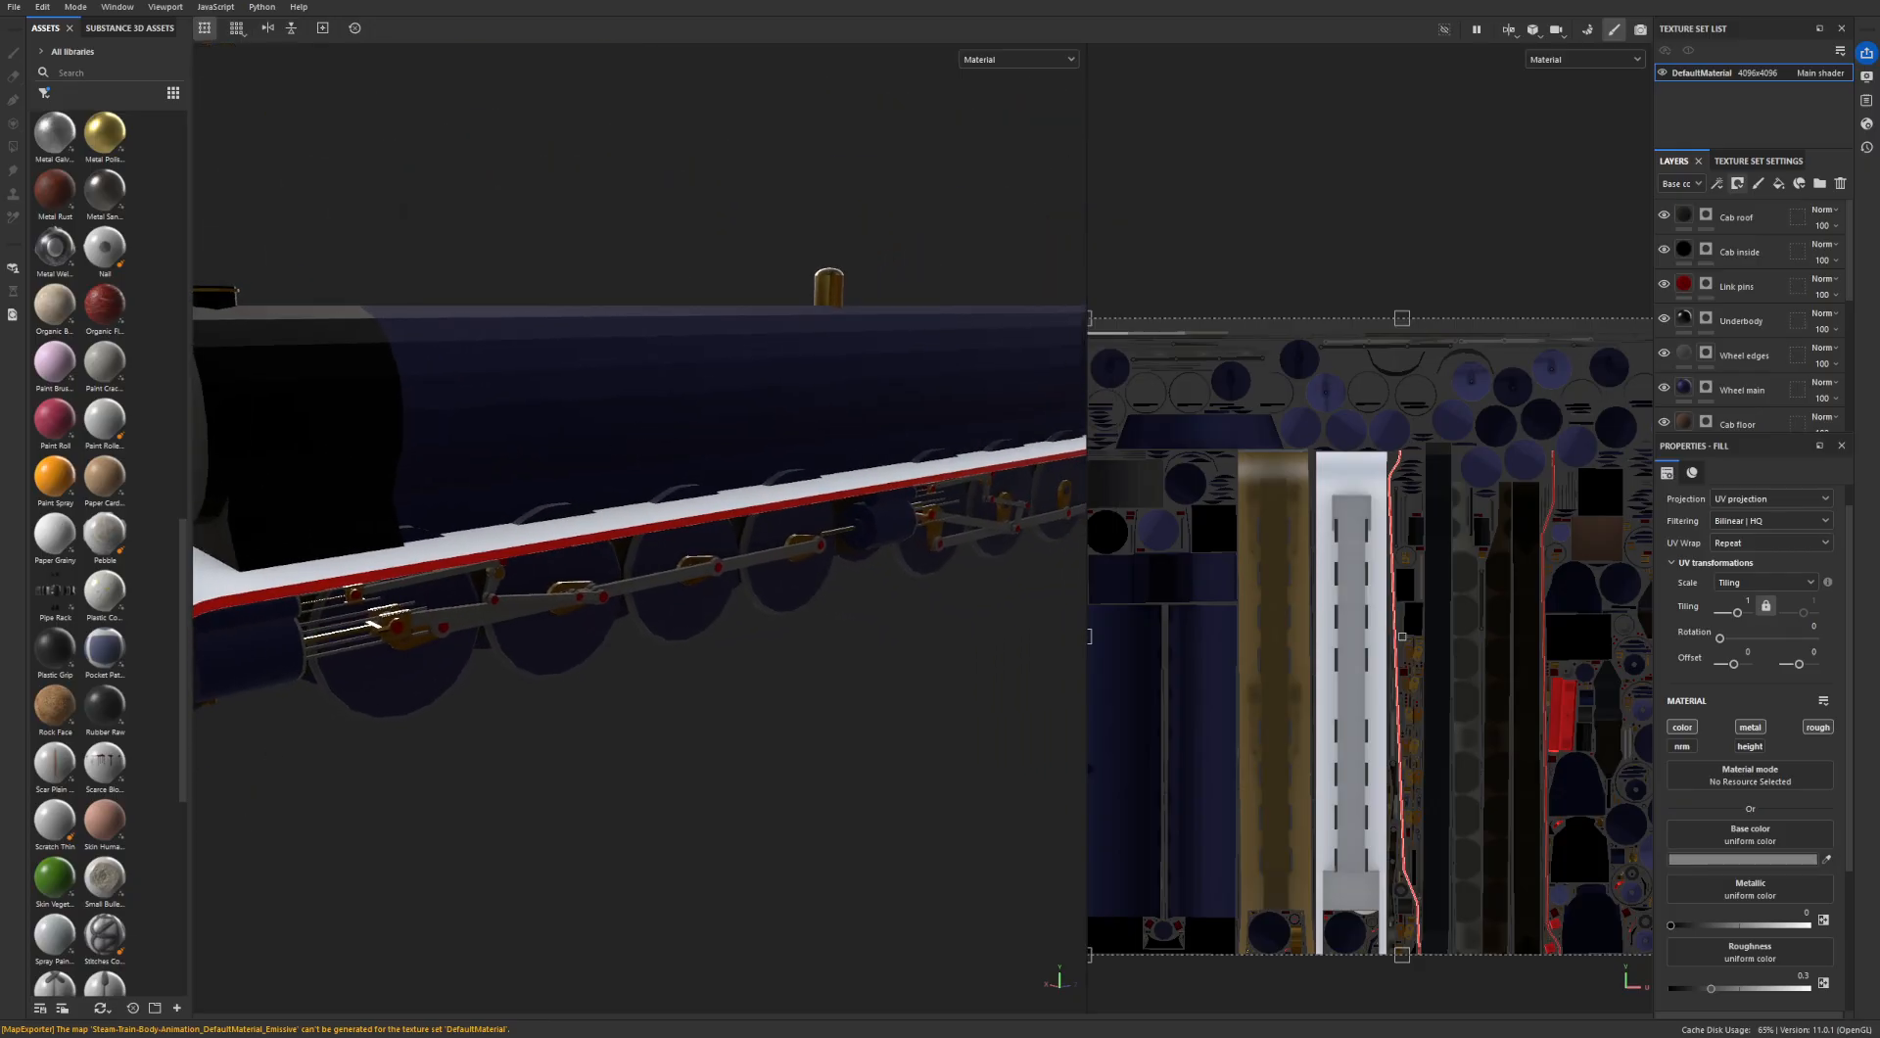
- Bring the Steam-train-v2 folder window back and close Substance 3D Painter to return to the Unreal level
key(alt+Tab)
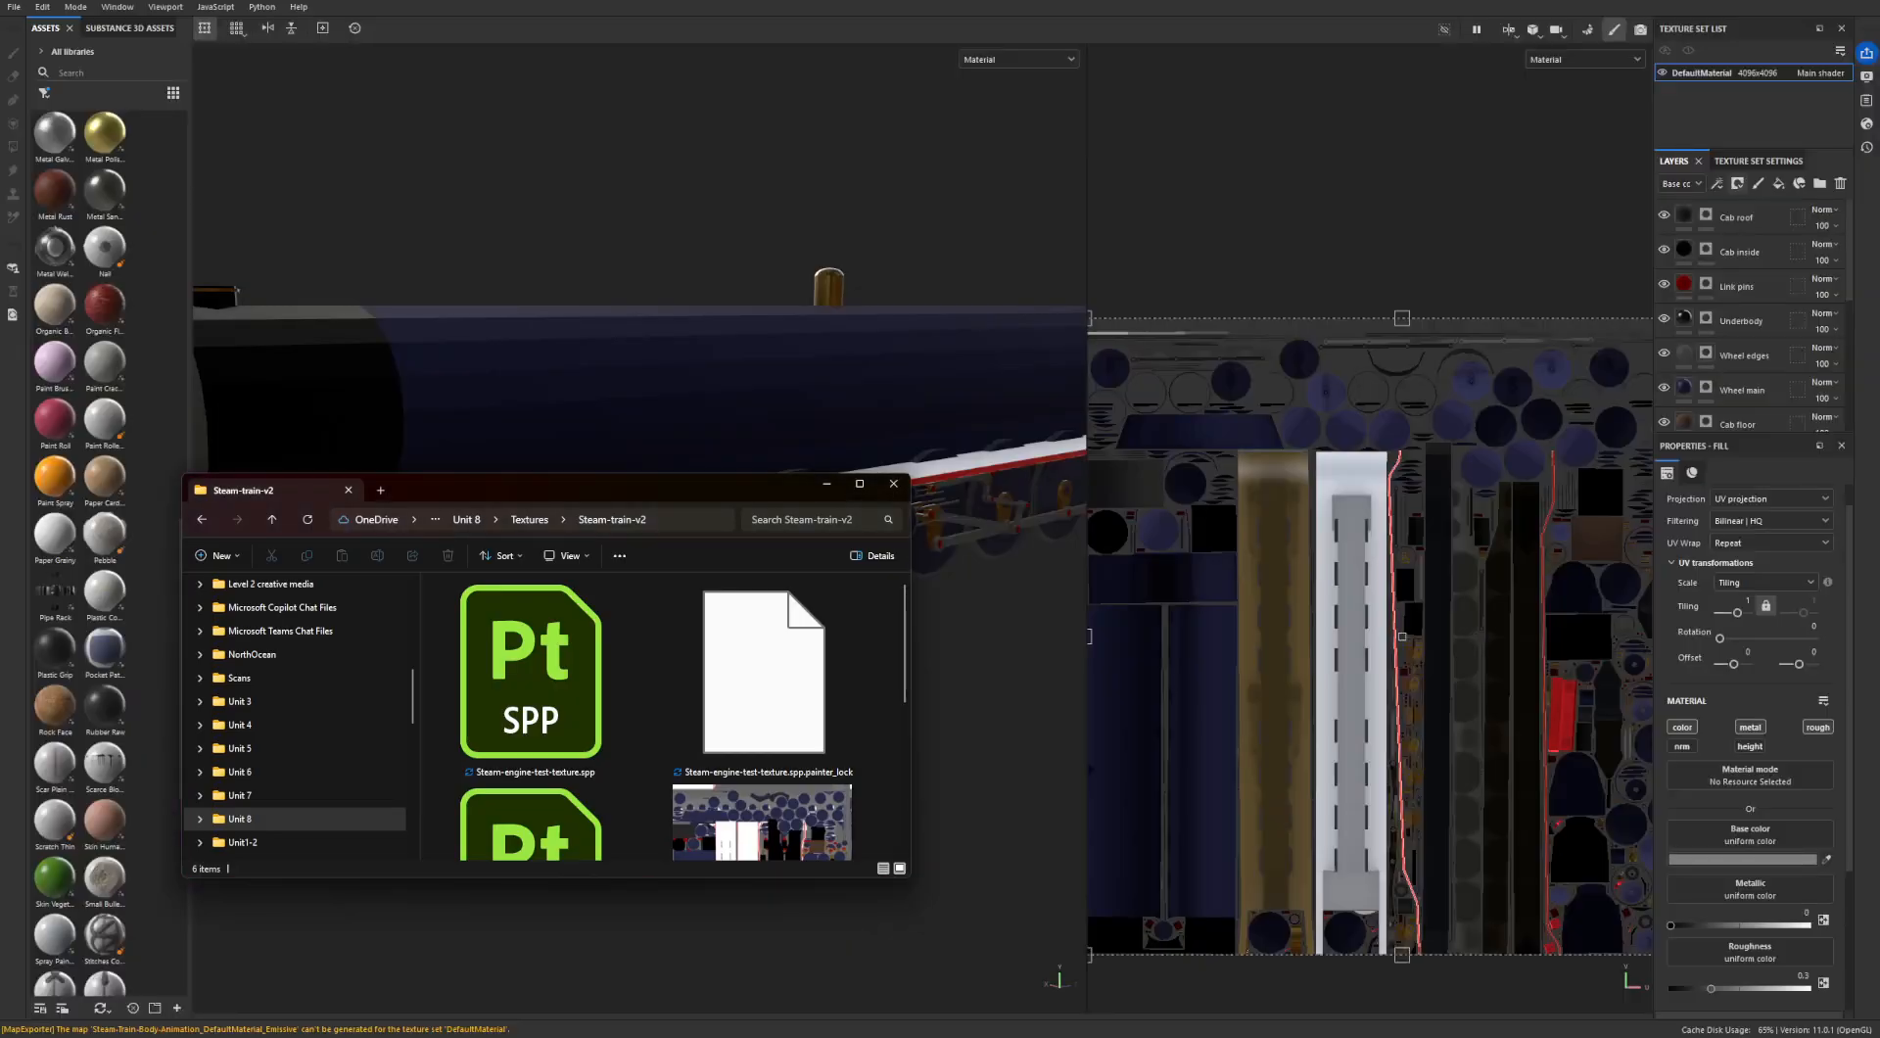
drag(688, 490, 664, 353)
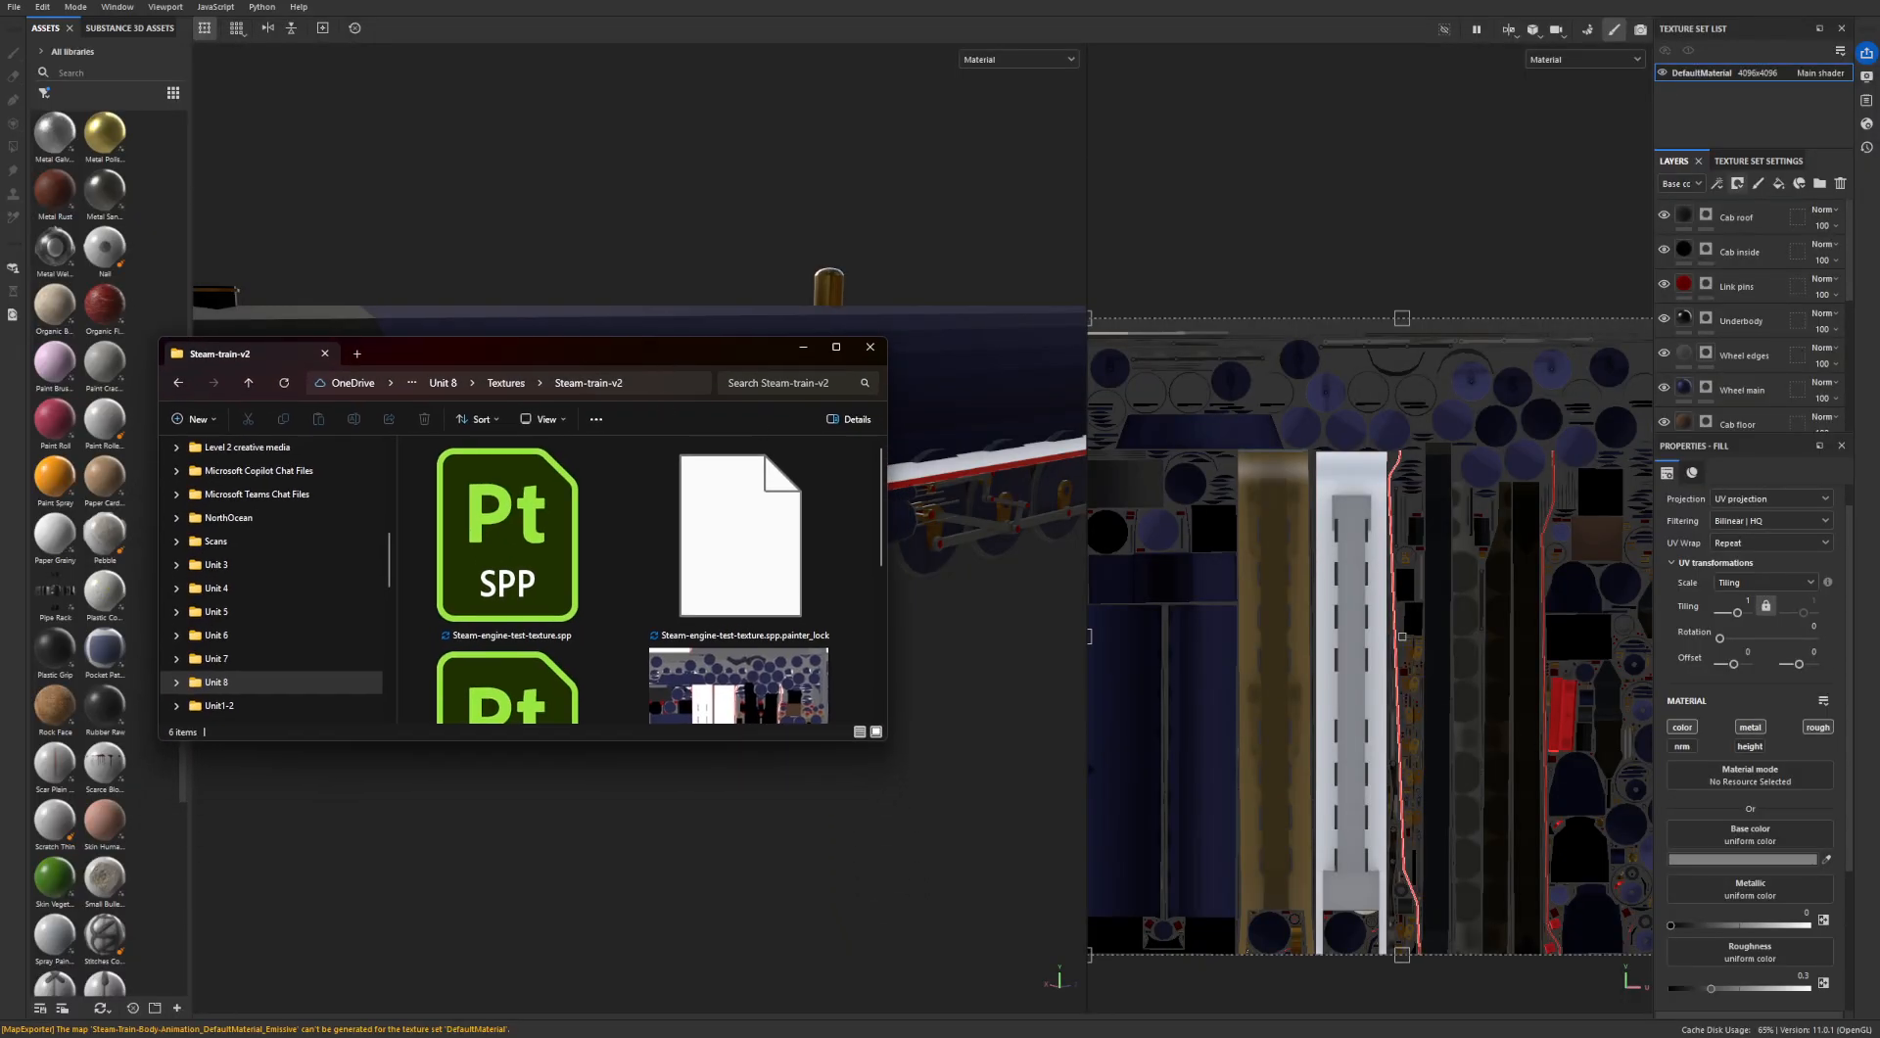
click(1858, 2)
click(812, 530)
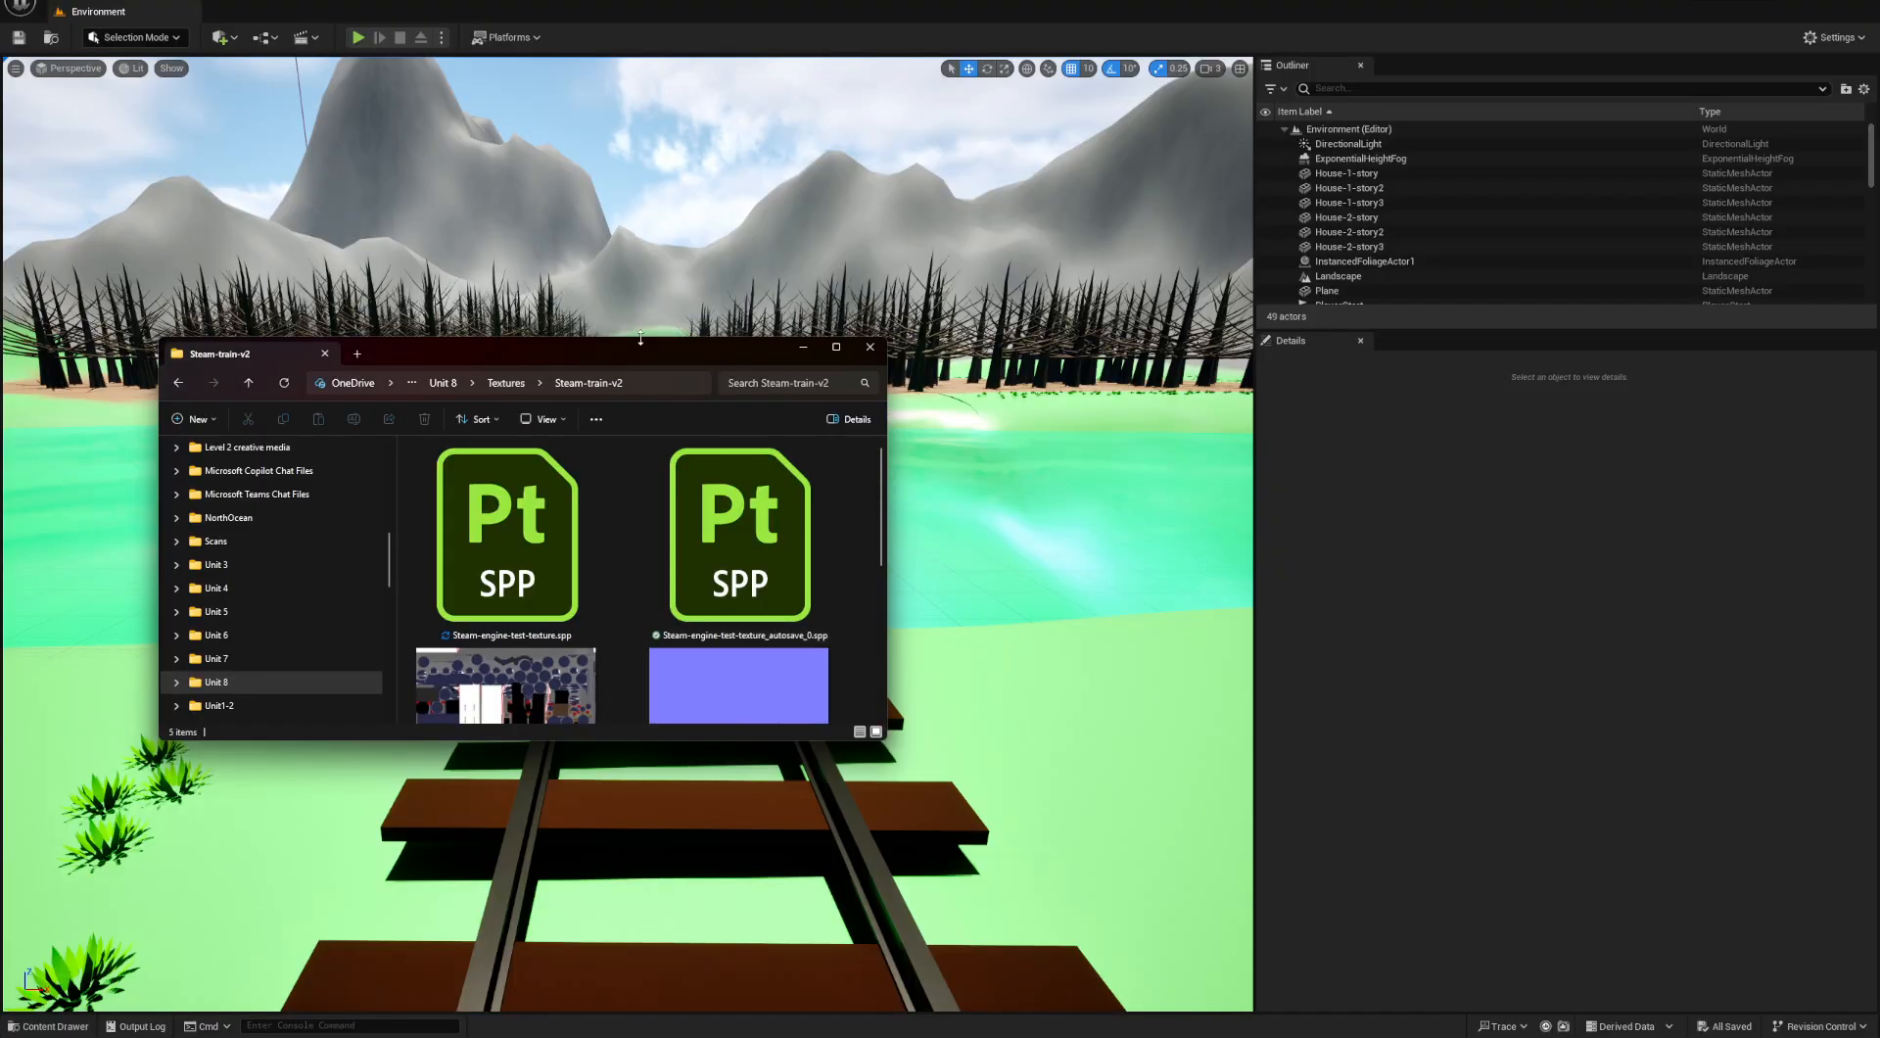
- Delete Steam-engine-test-texture_autosave_0.spp and widen the folder window so all remaining files fit in one row
drag(641, 350, 736, 235)
click(894, 494)
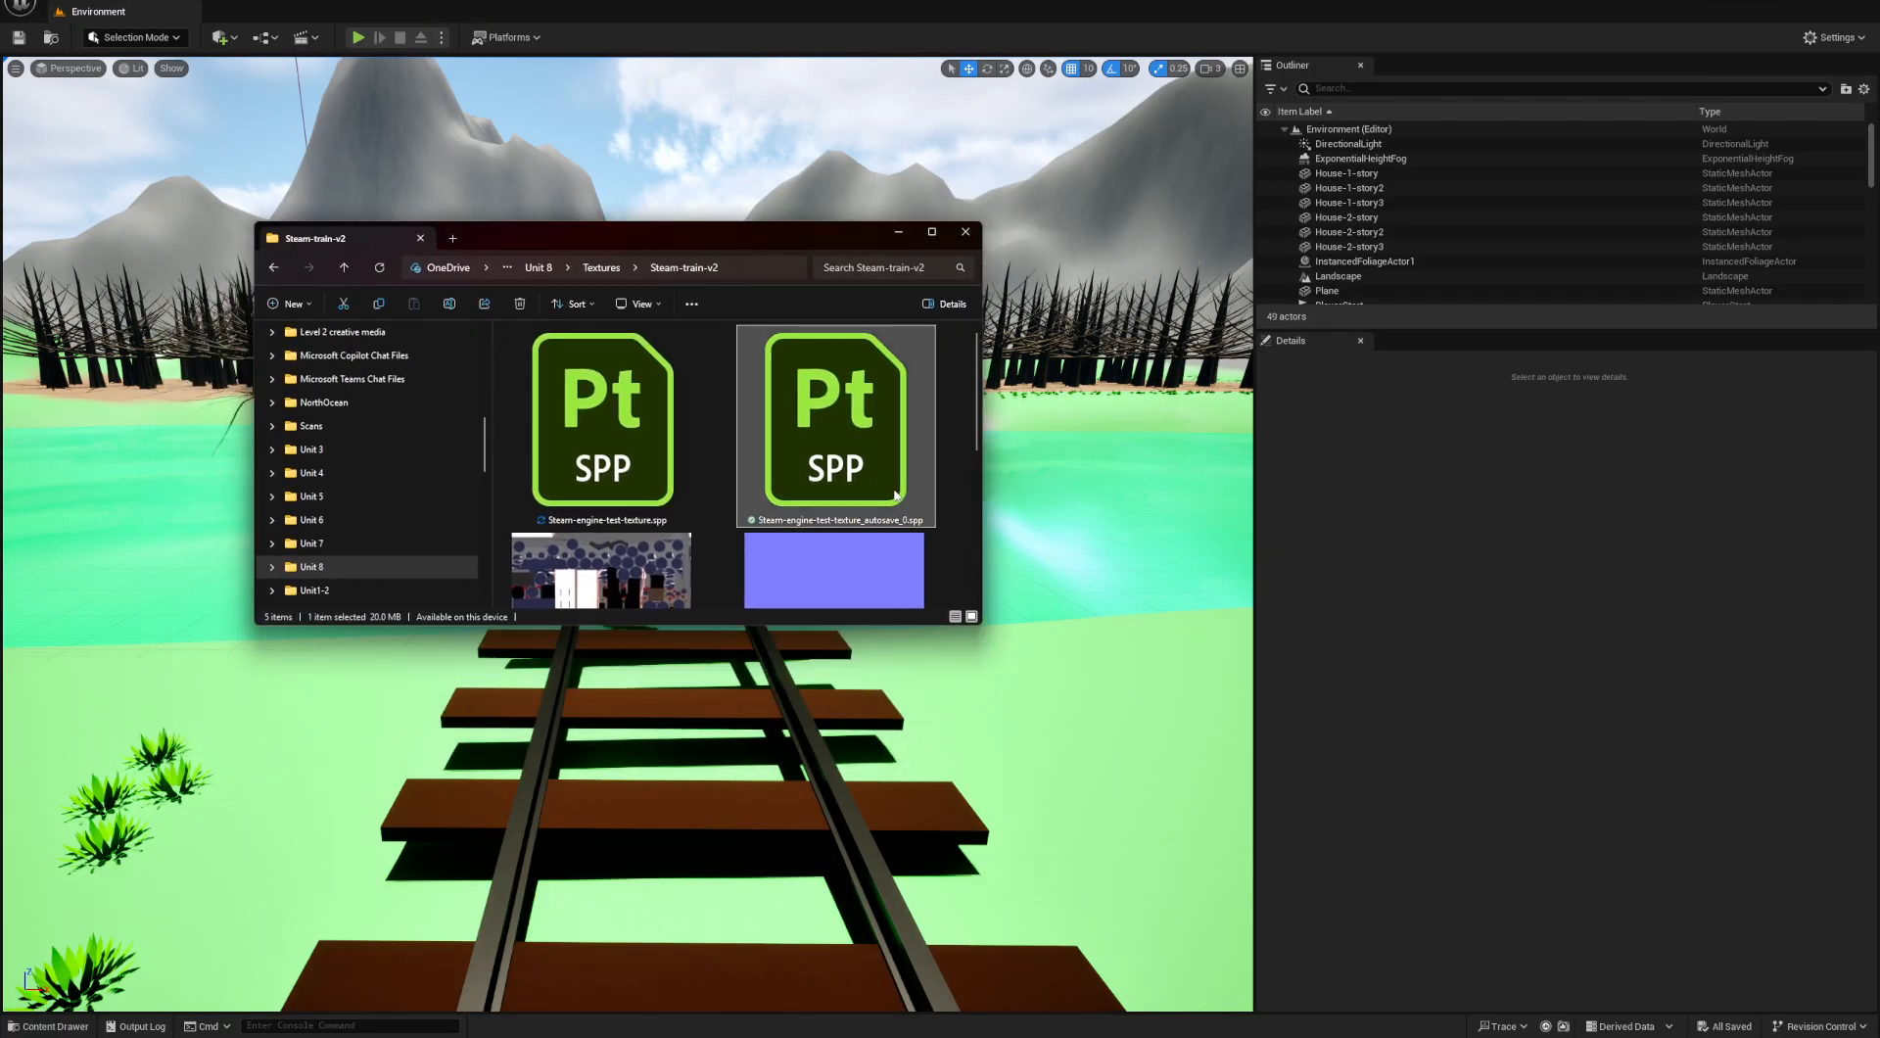
key(Delete)
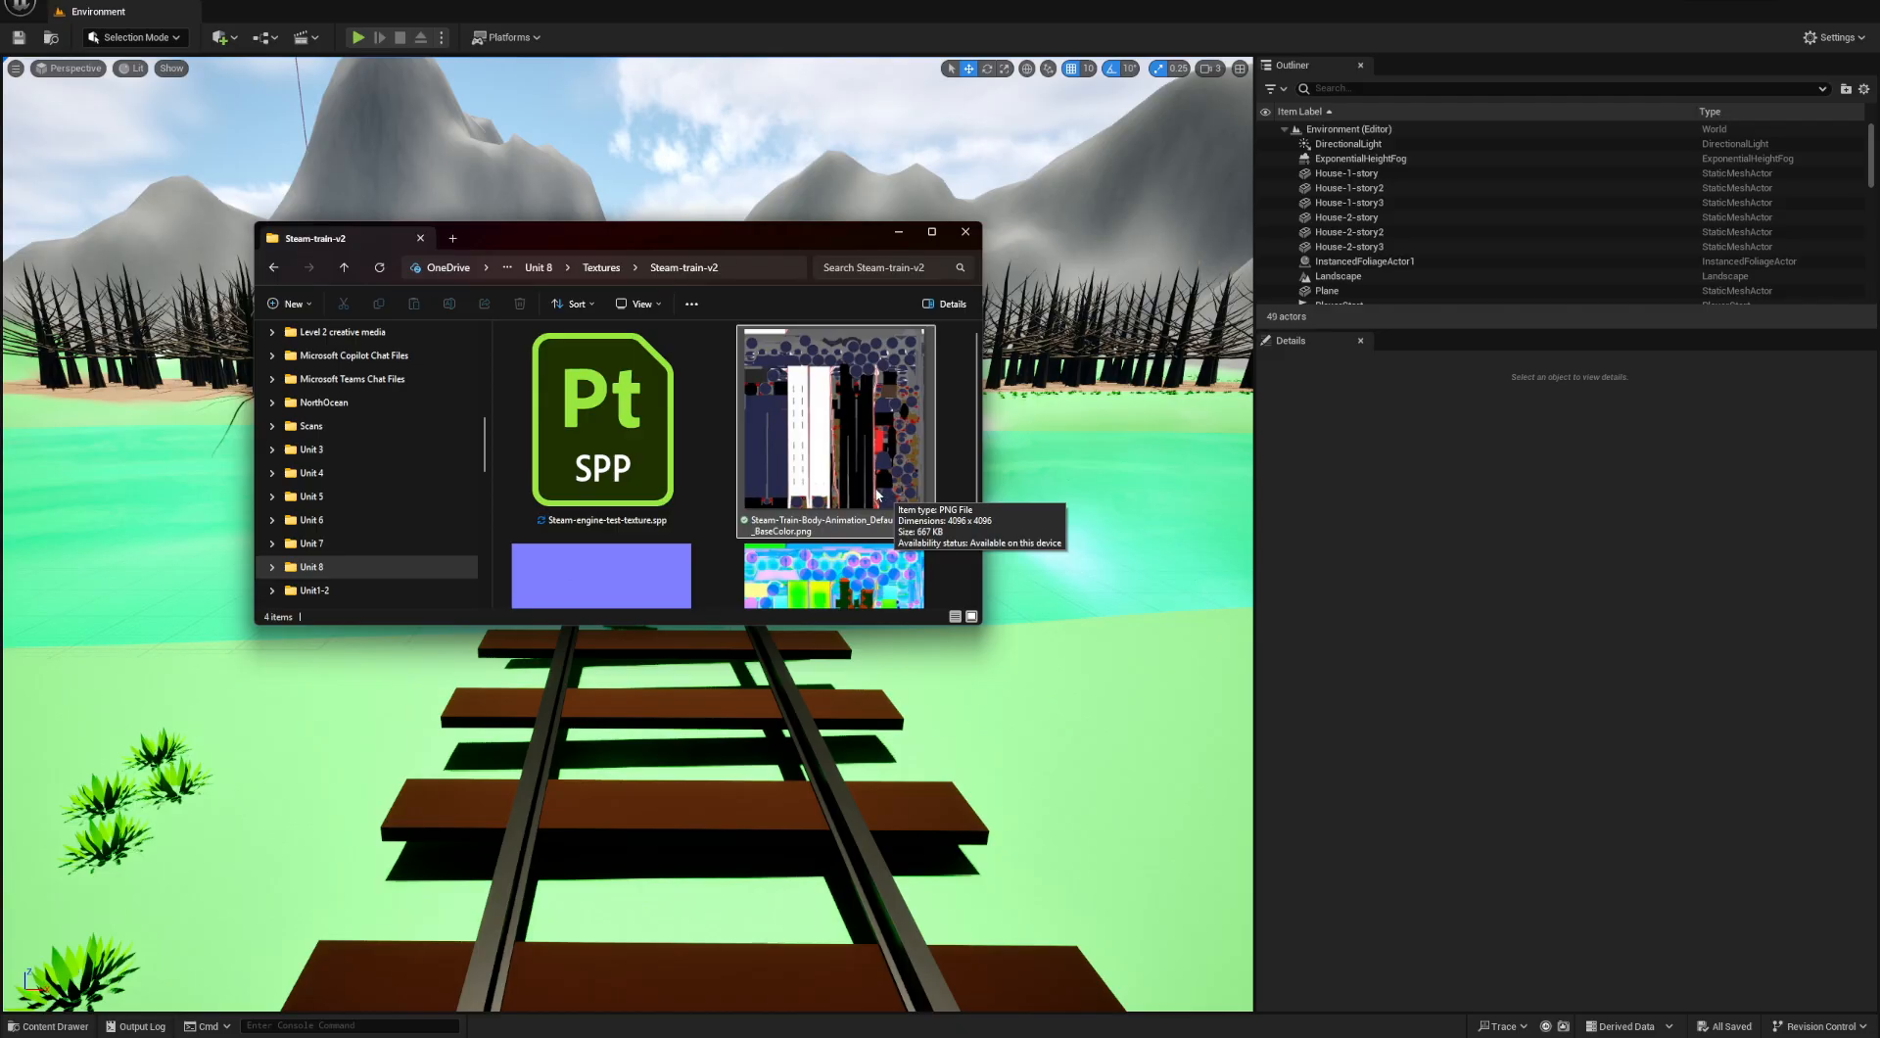
drag(980, 318, 1509, 318)
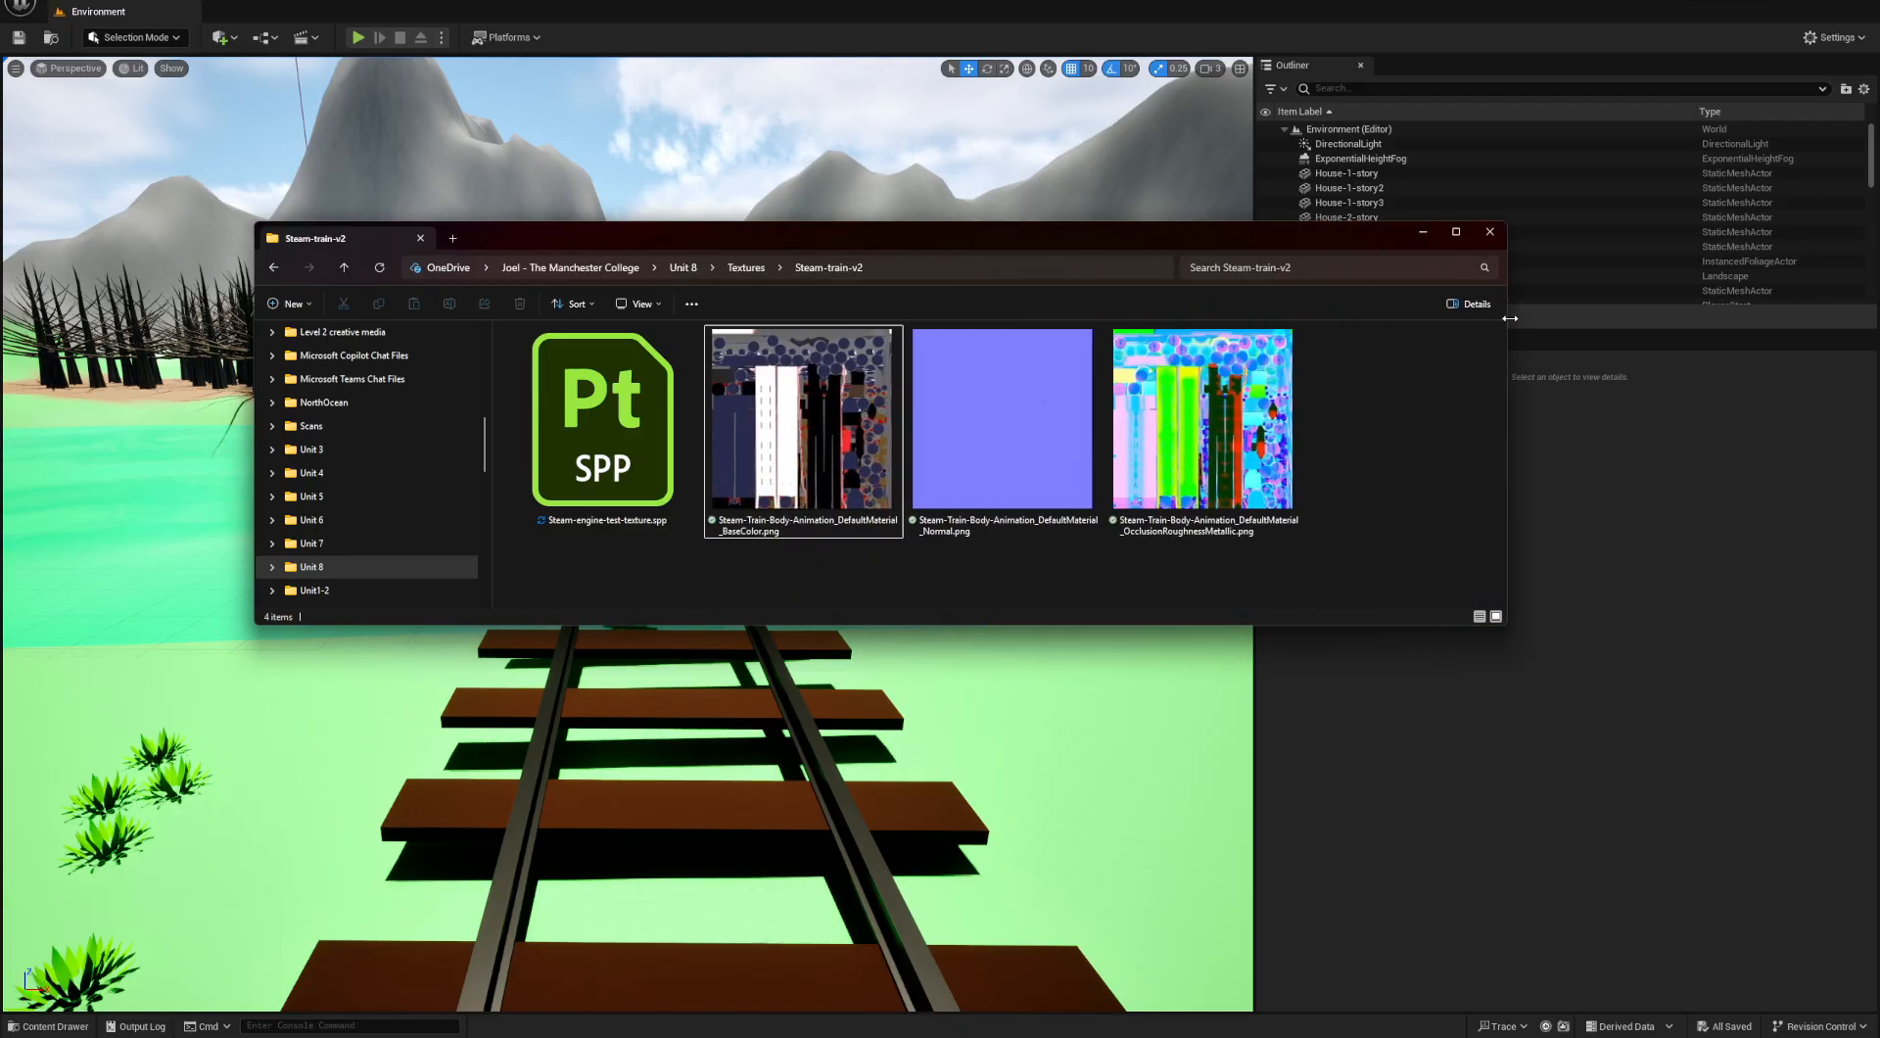
- In the Unreal project, create a folder named Texture-V2 inside MY-Level/Train/Steam-Engine
click(47, 1026)
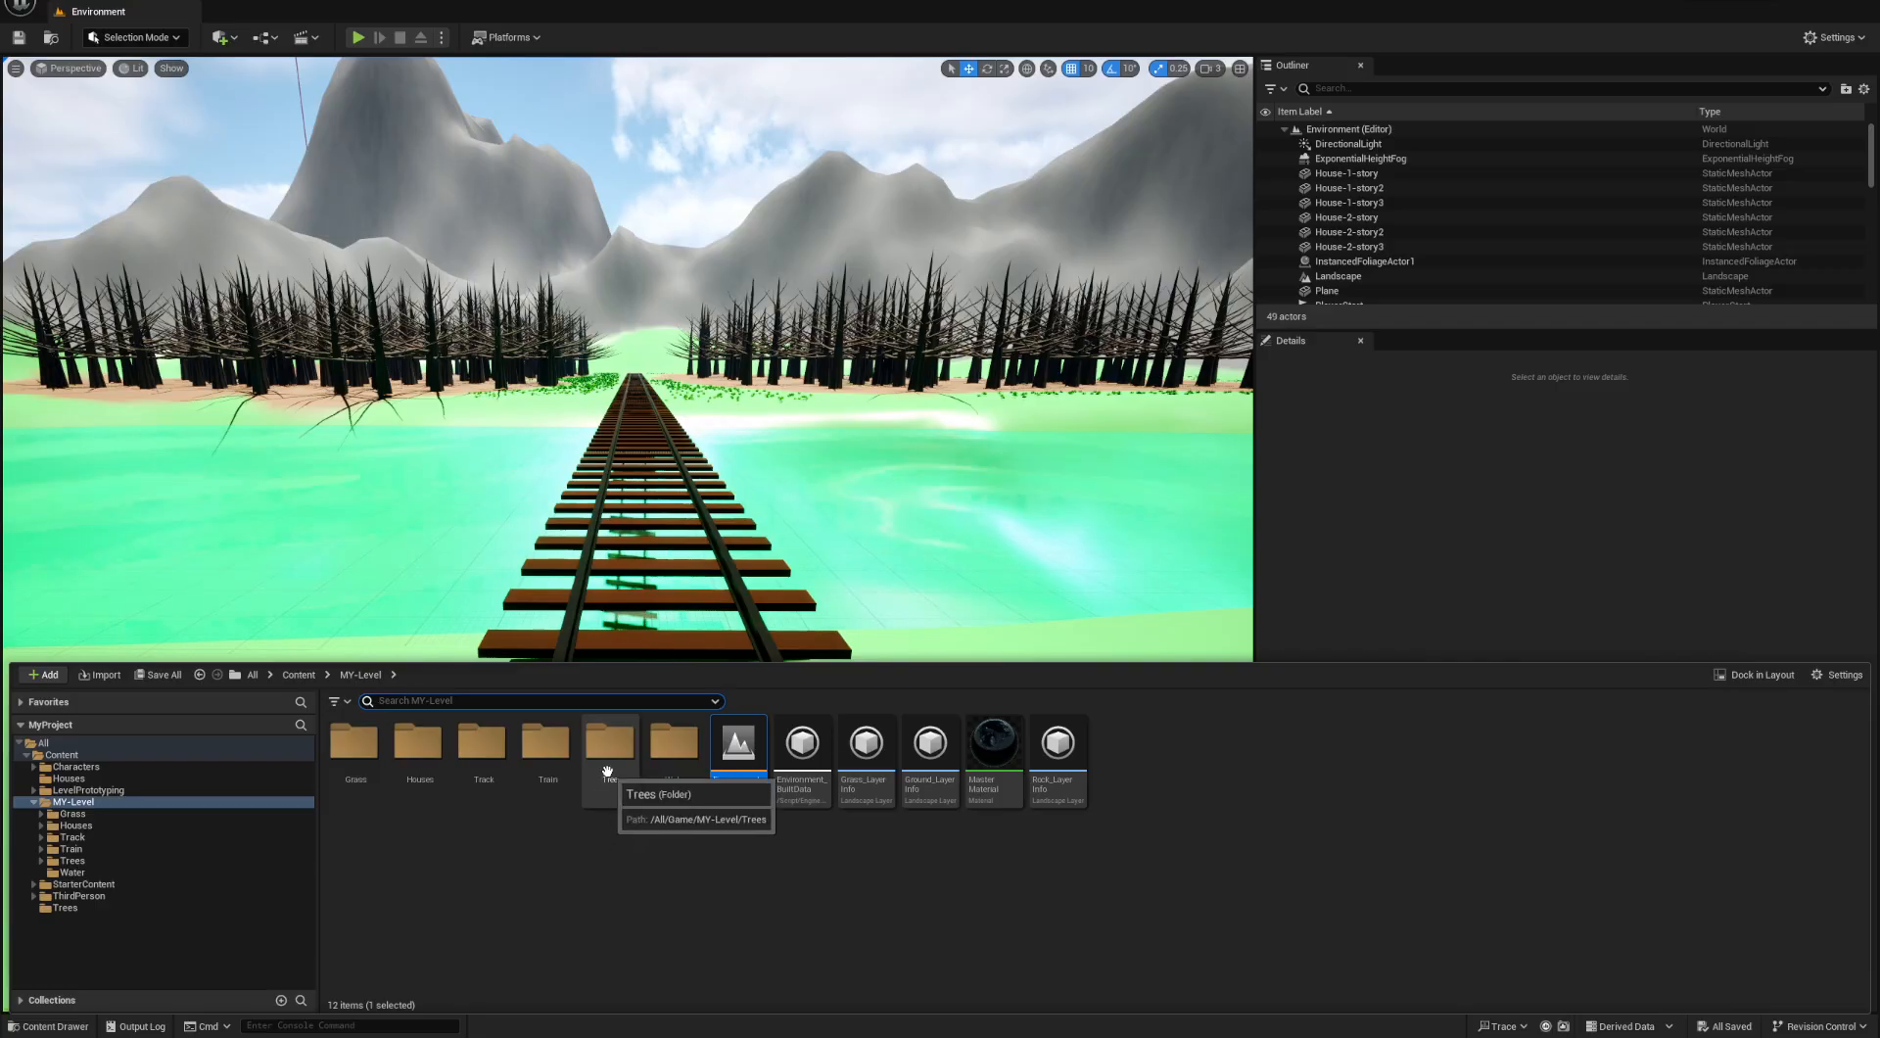
double_click(545, 741)
double_click(417, 741)
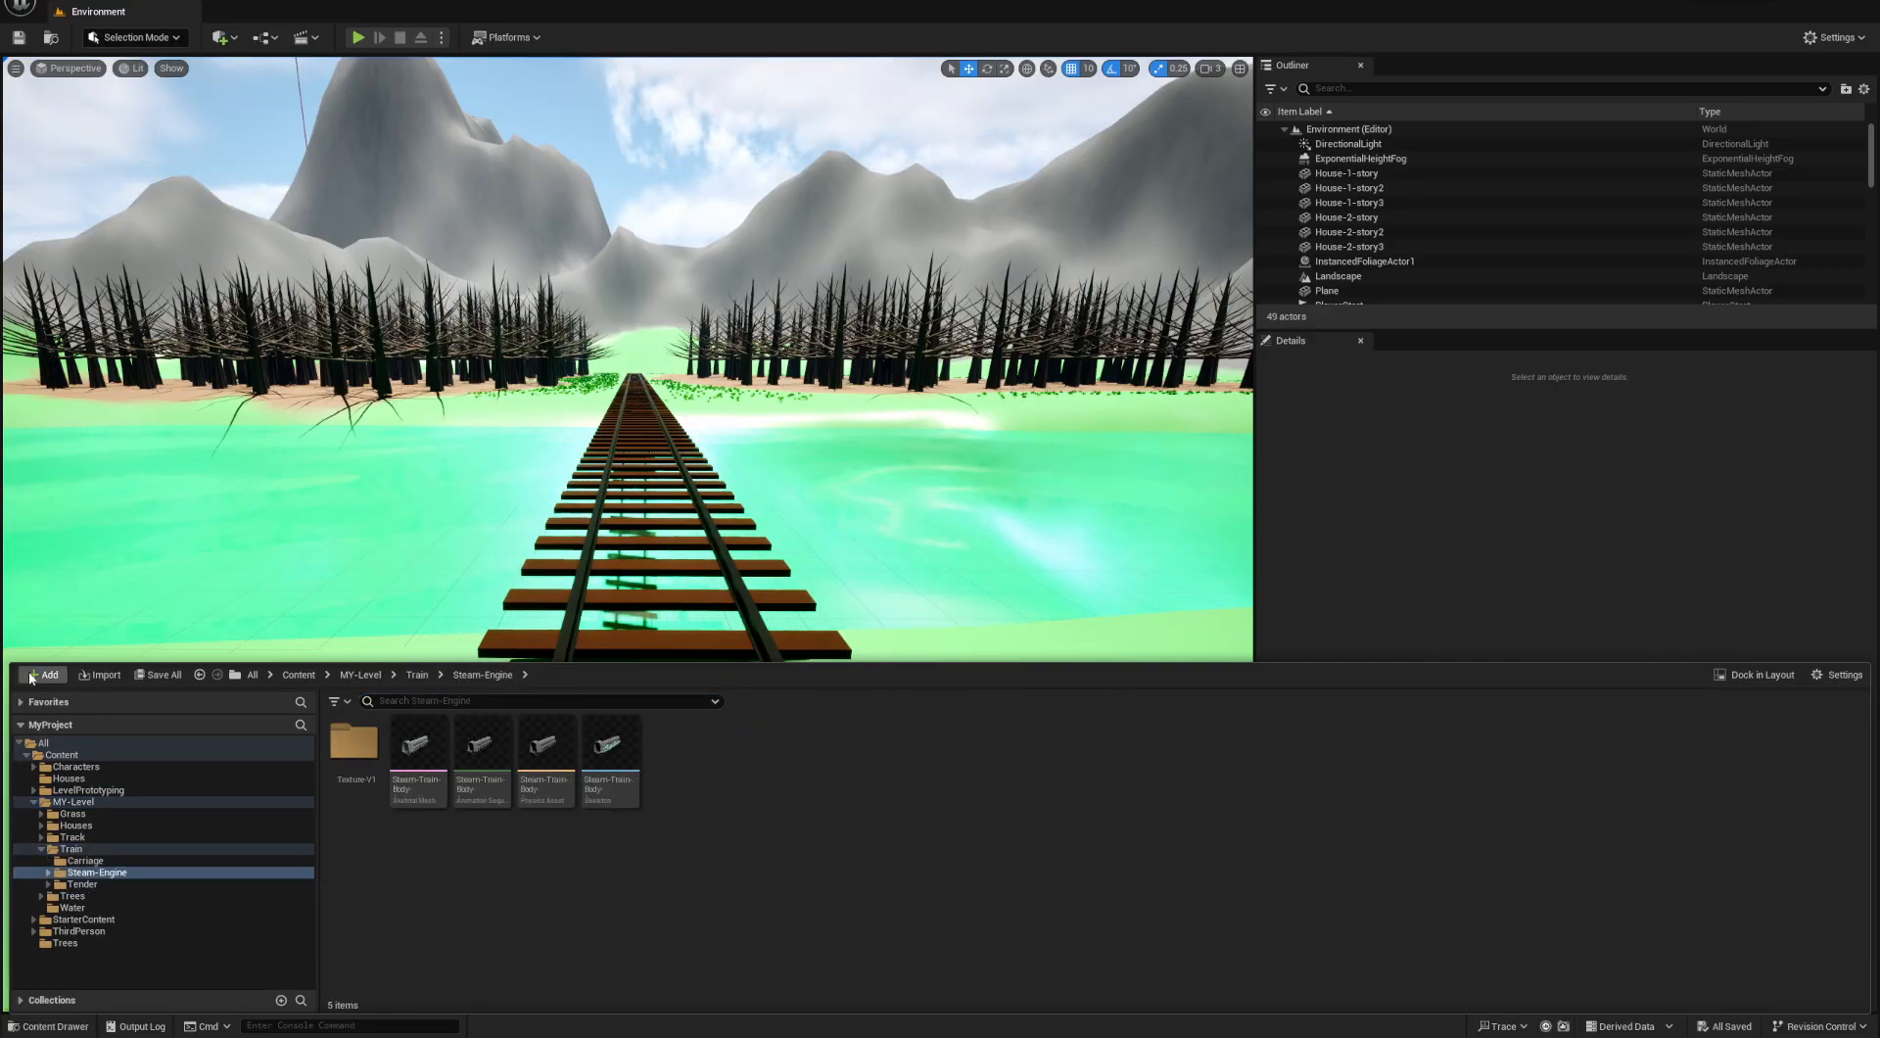
click(31, 675)
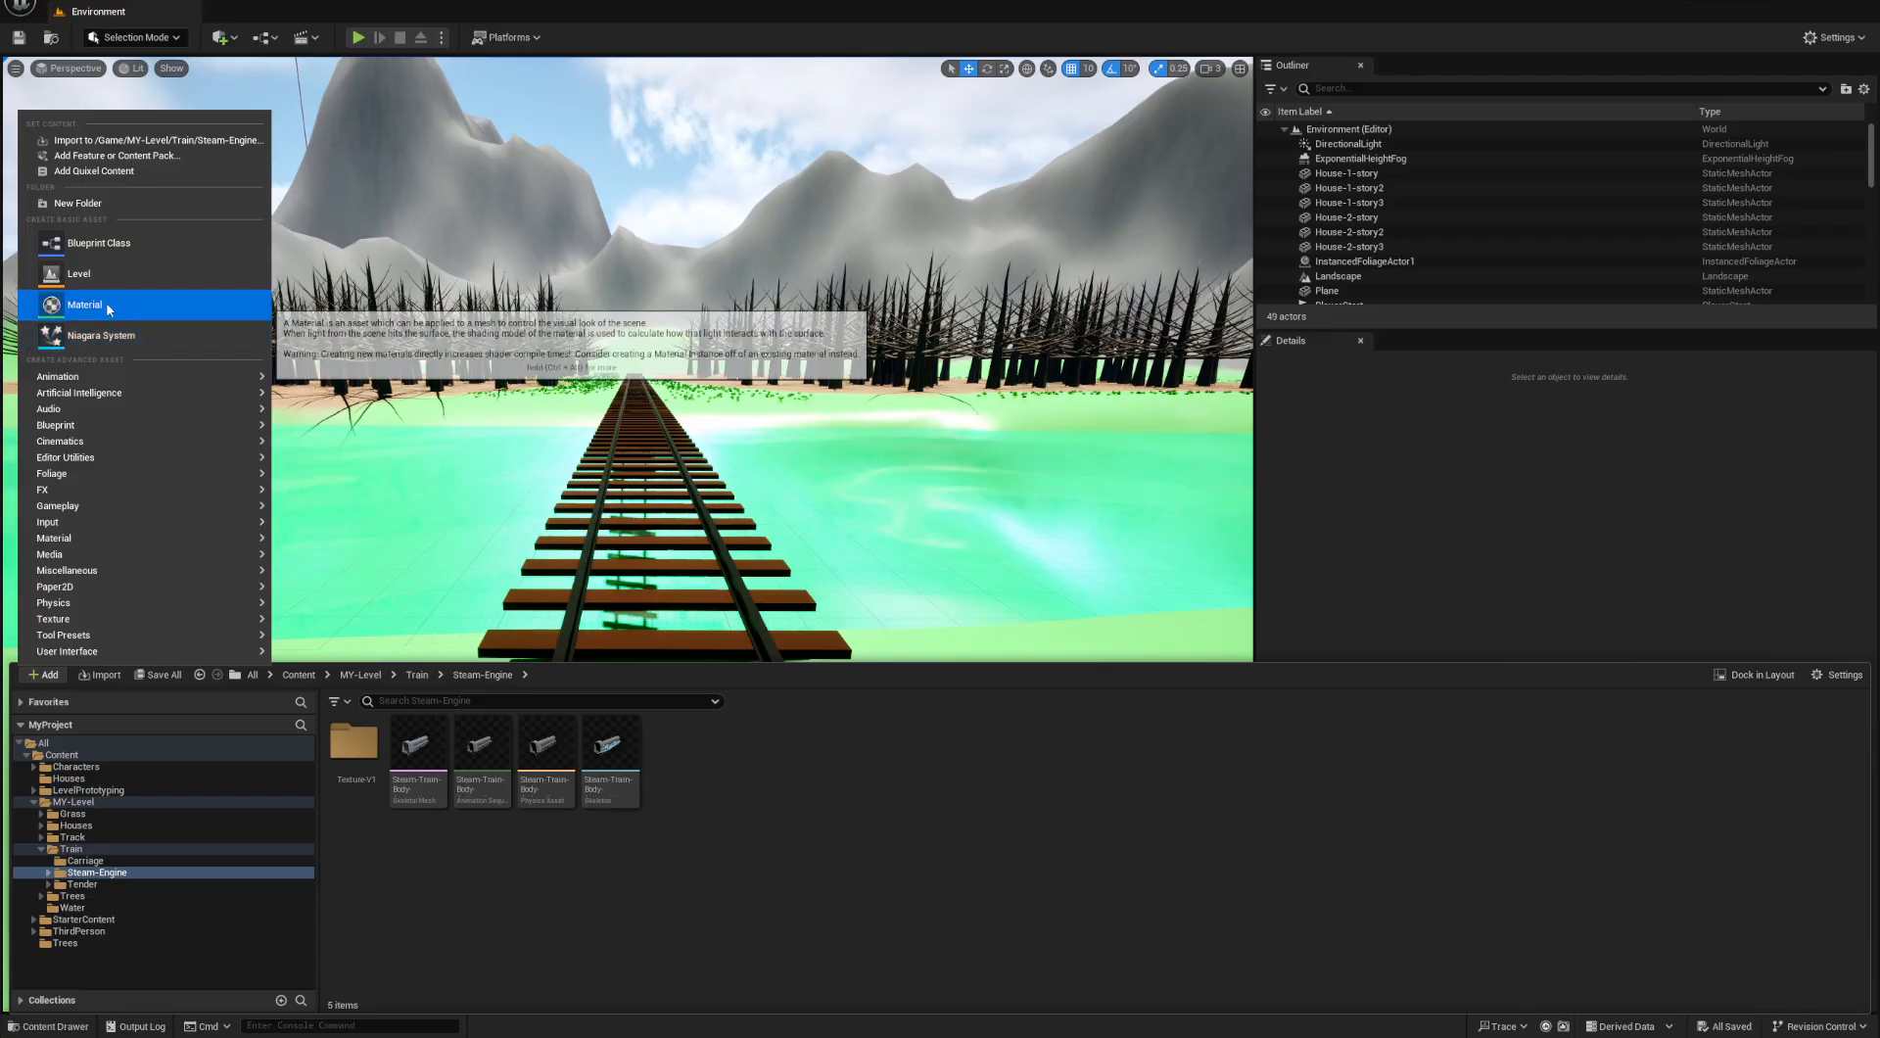
click(78, 202)
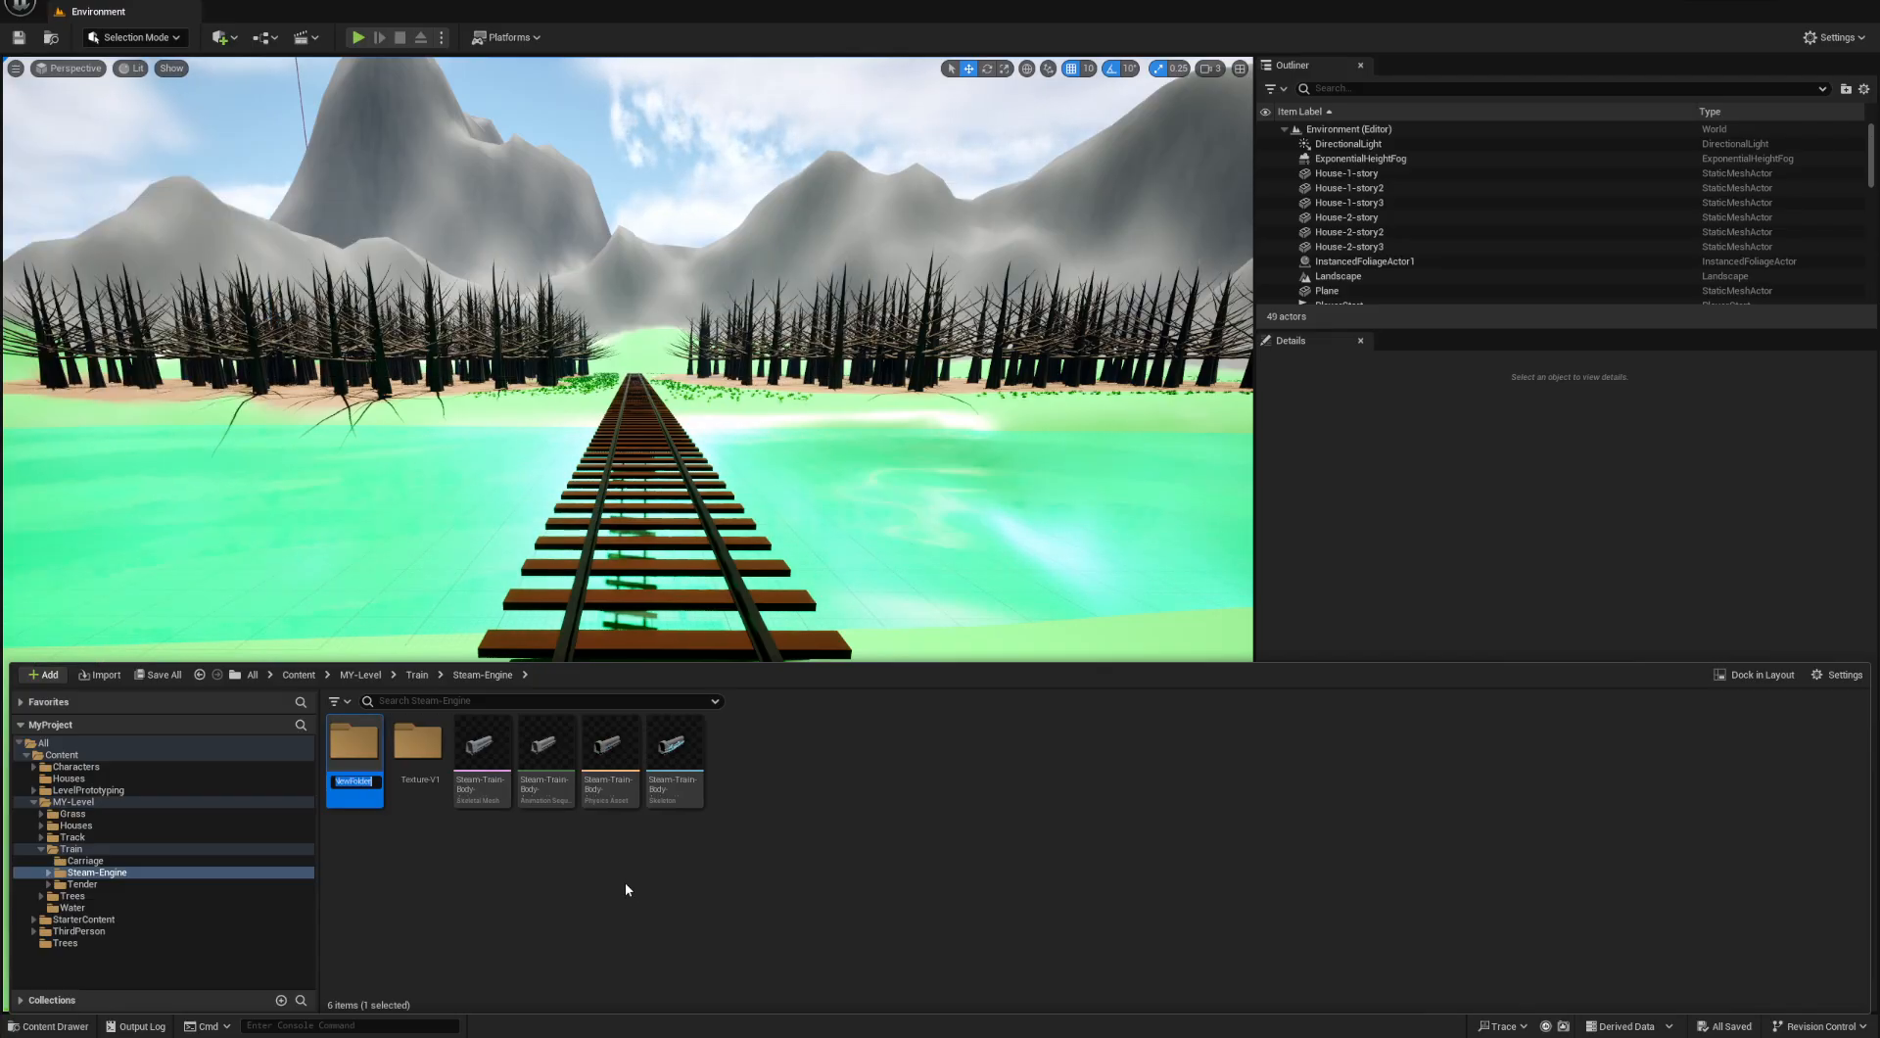
text(Texture)
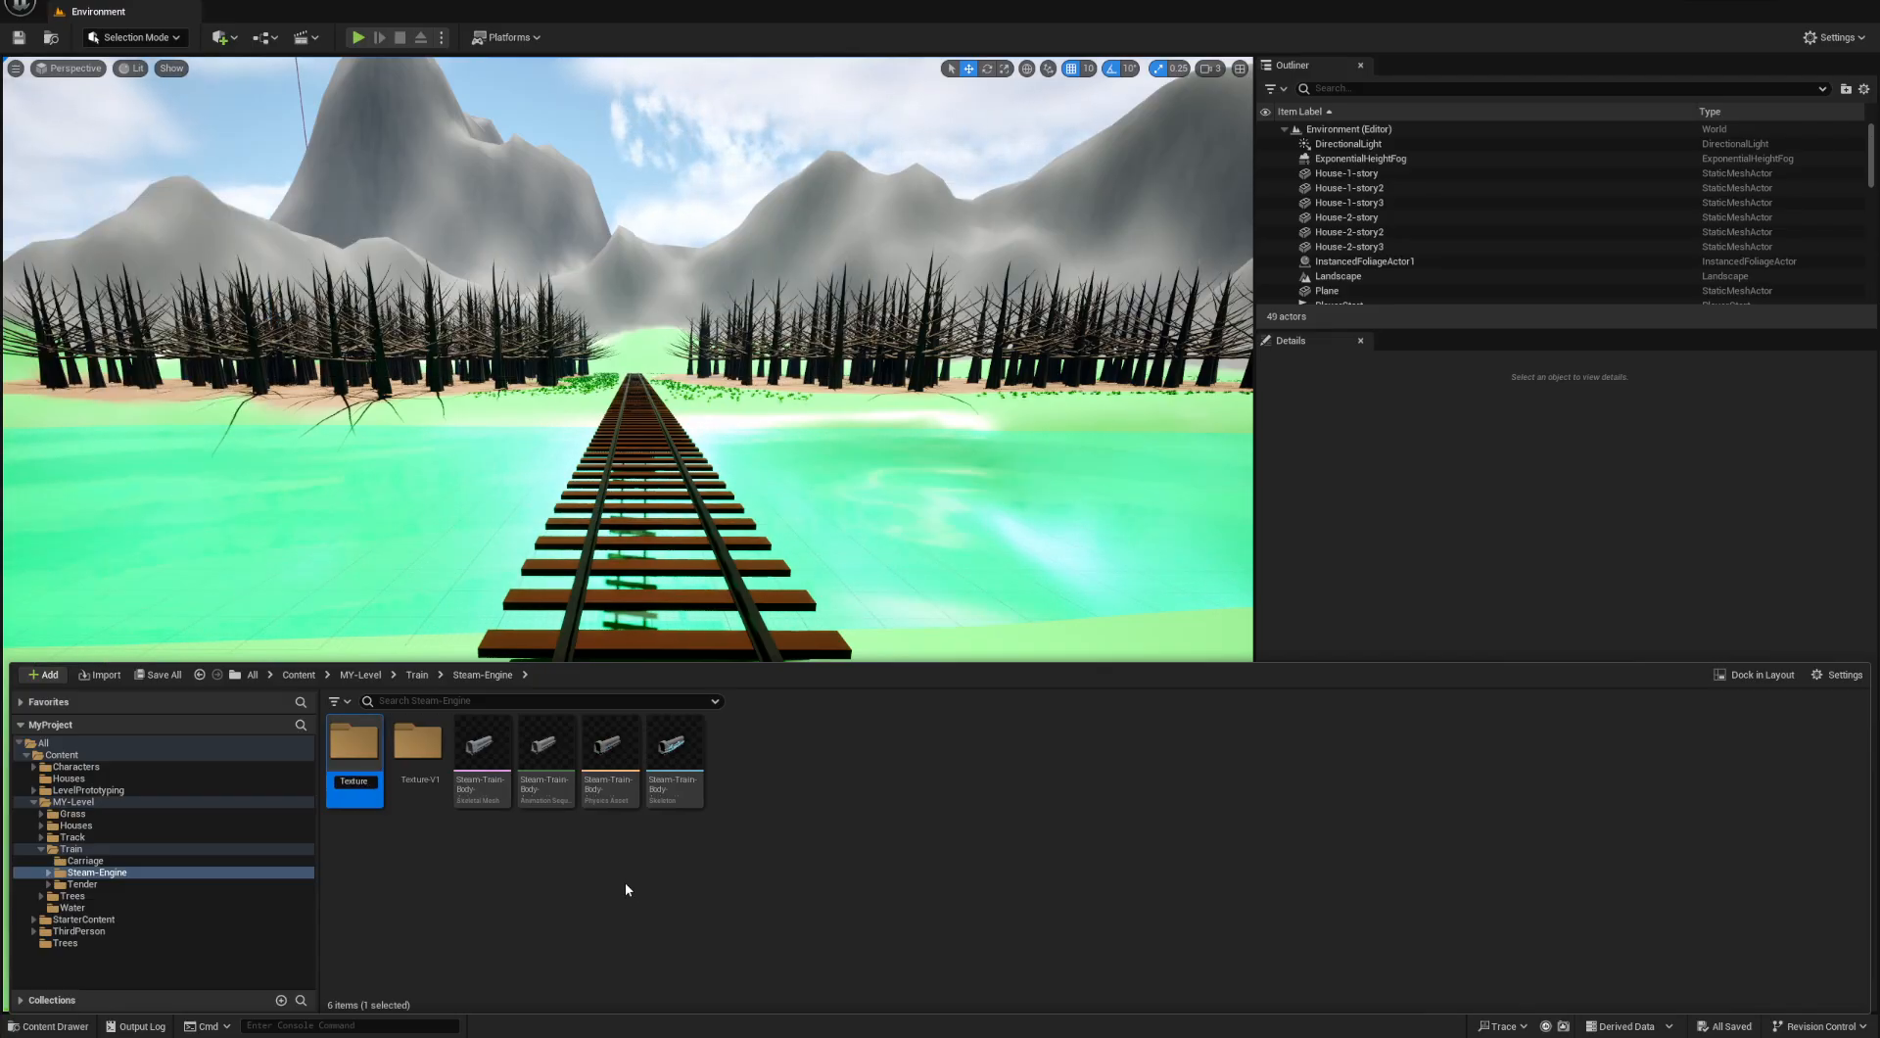
text(-V)
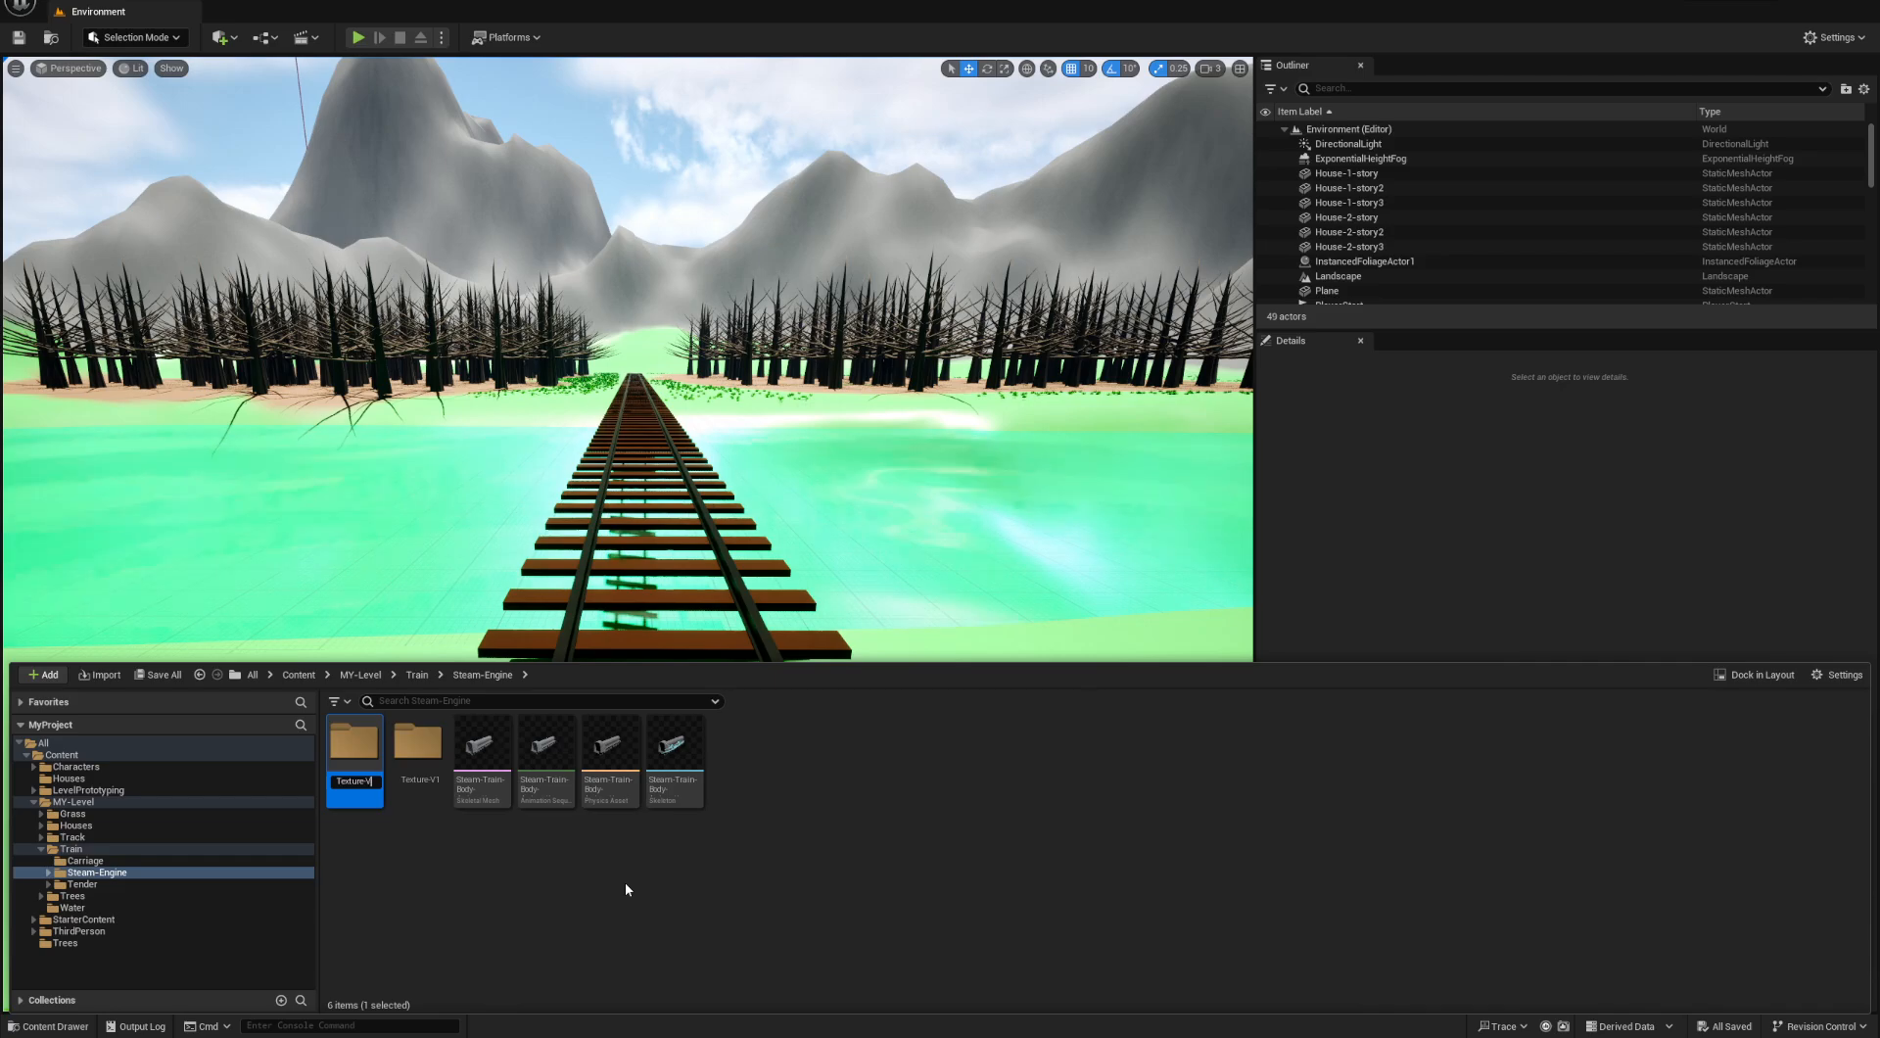
text(2)
key(Return)
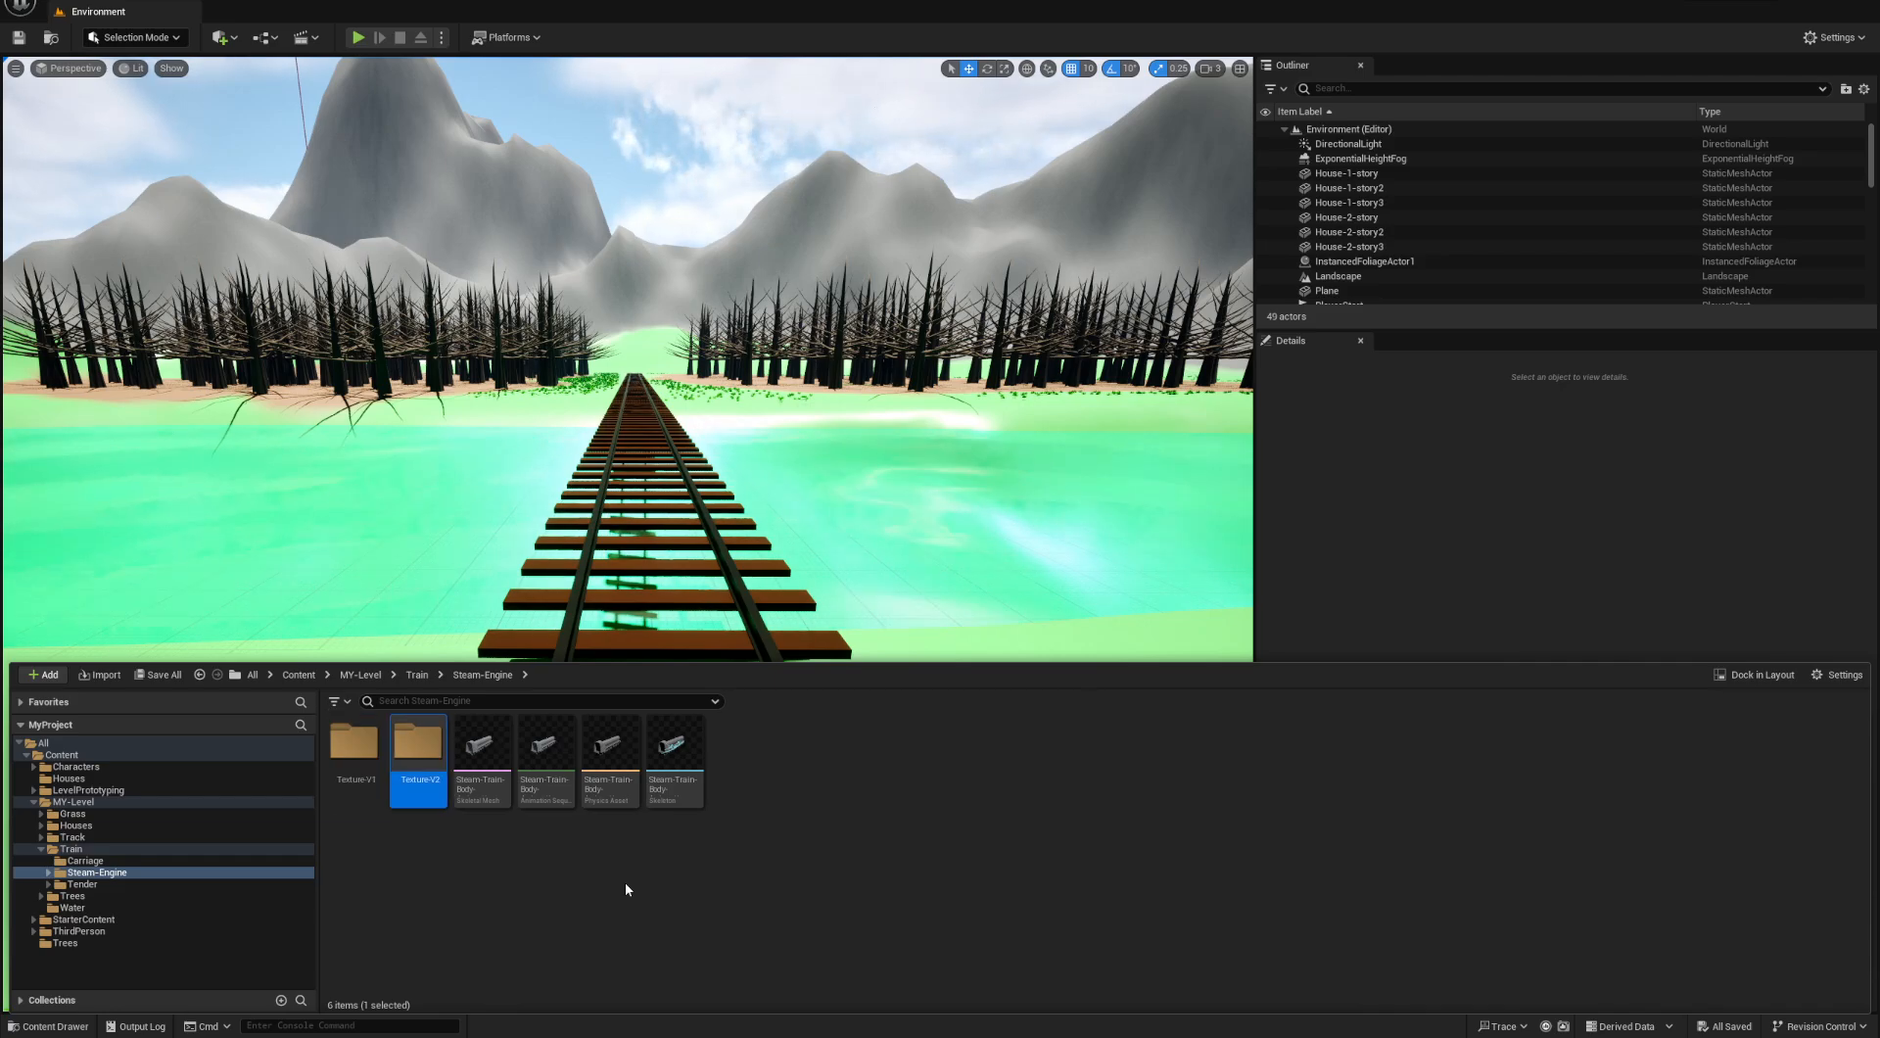
- Create a material named SteamTrainTextureV2 inside the Texture-V2 folder
double_click(418, 744)
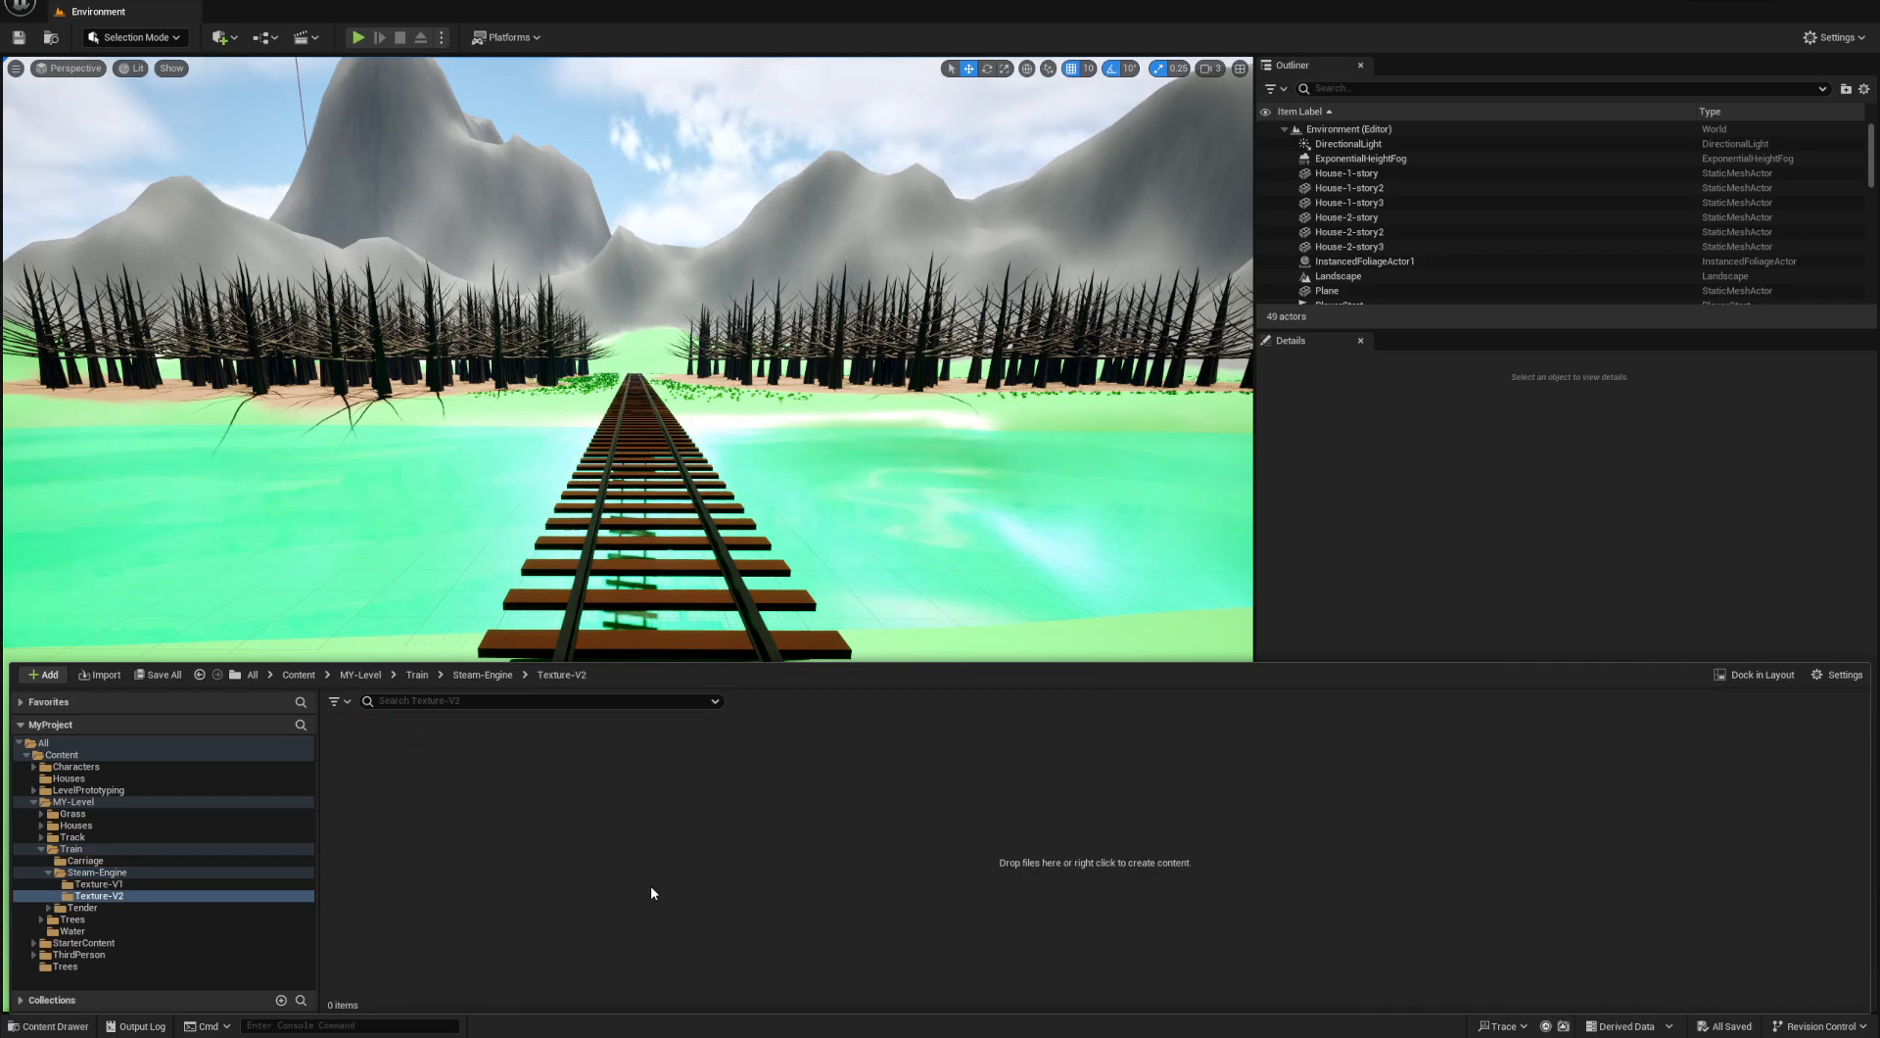
right_click(411, 860)
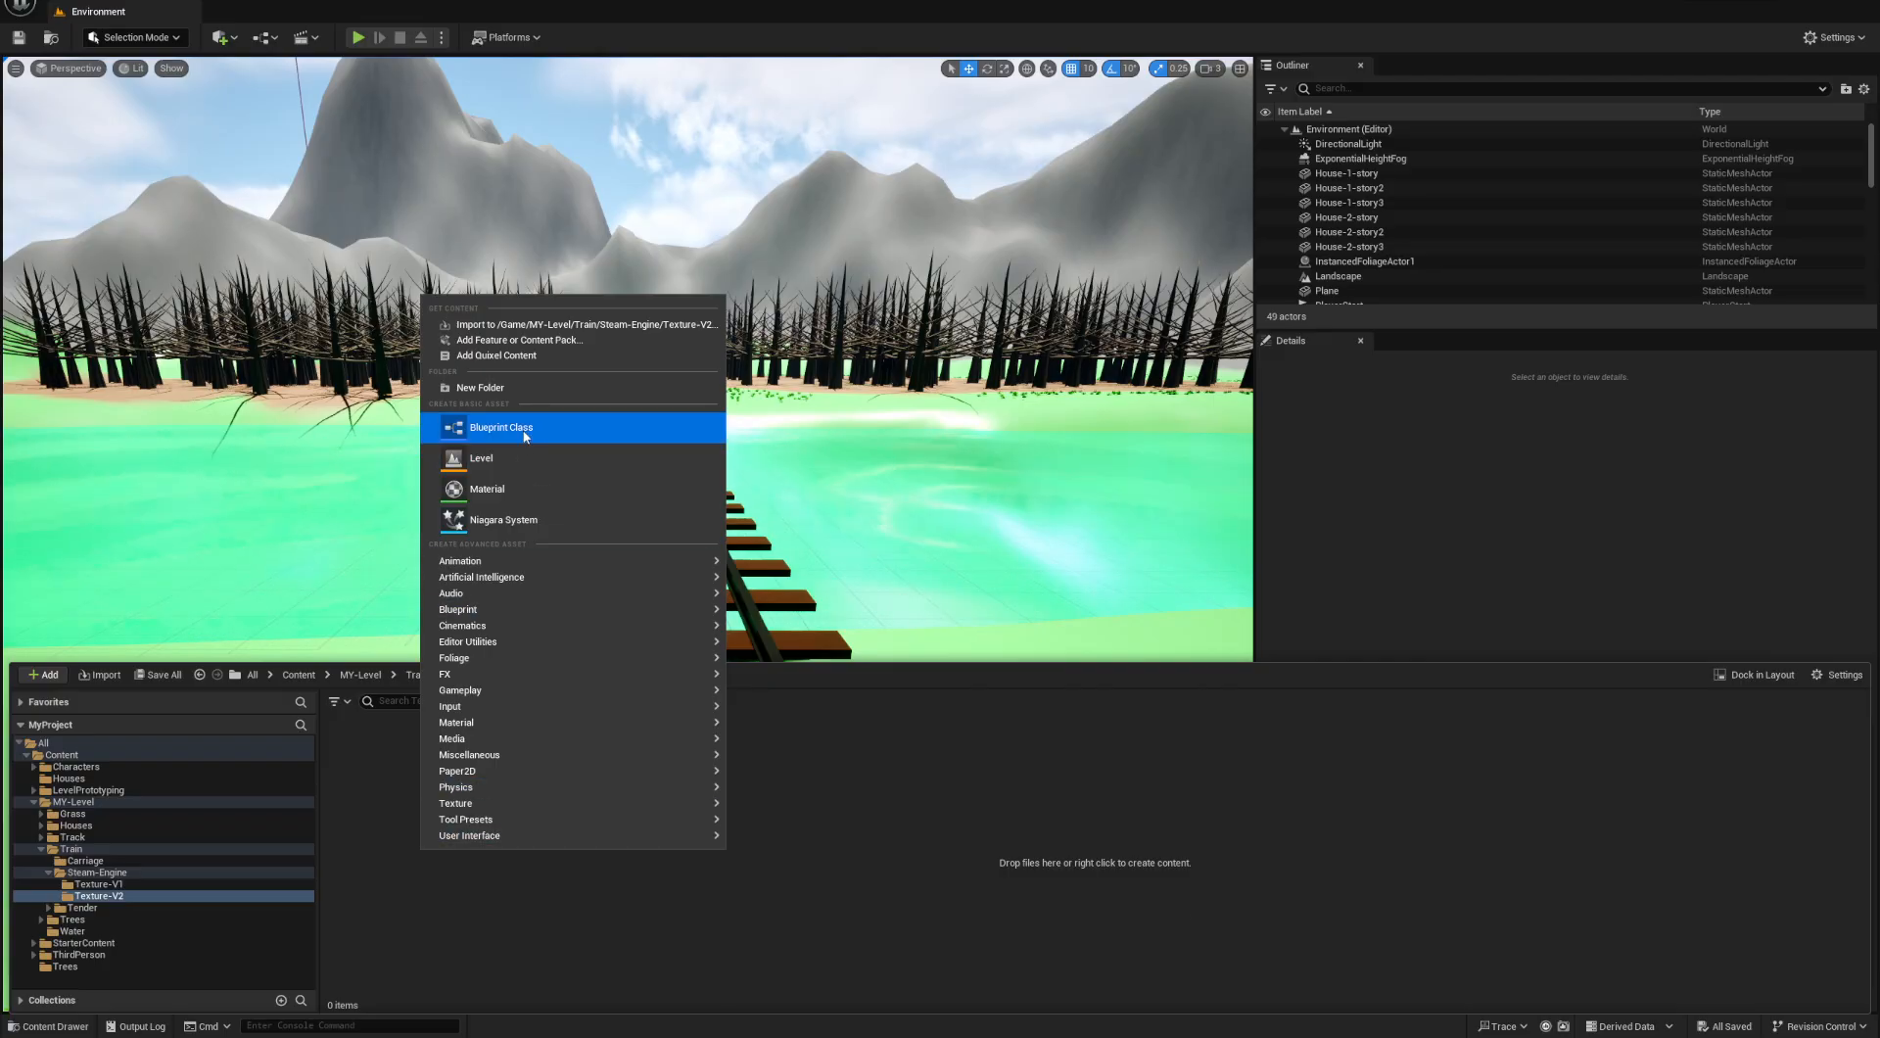
click(509, 489)
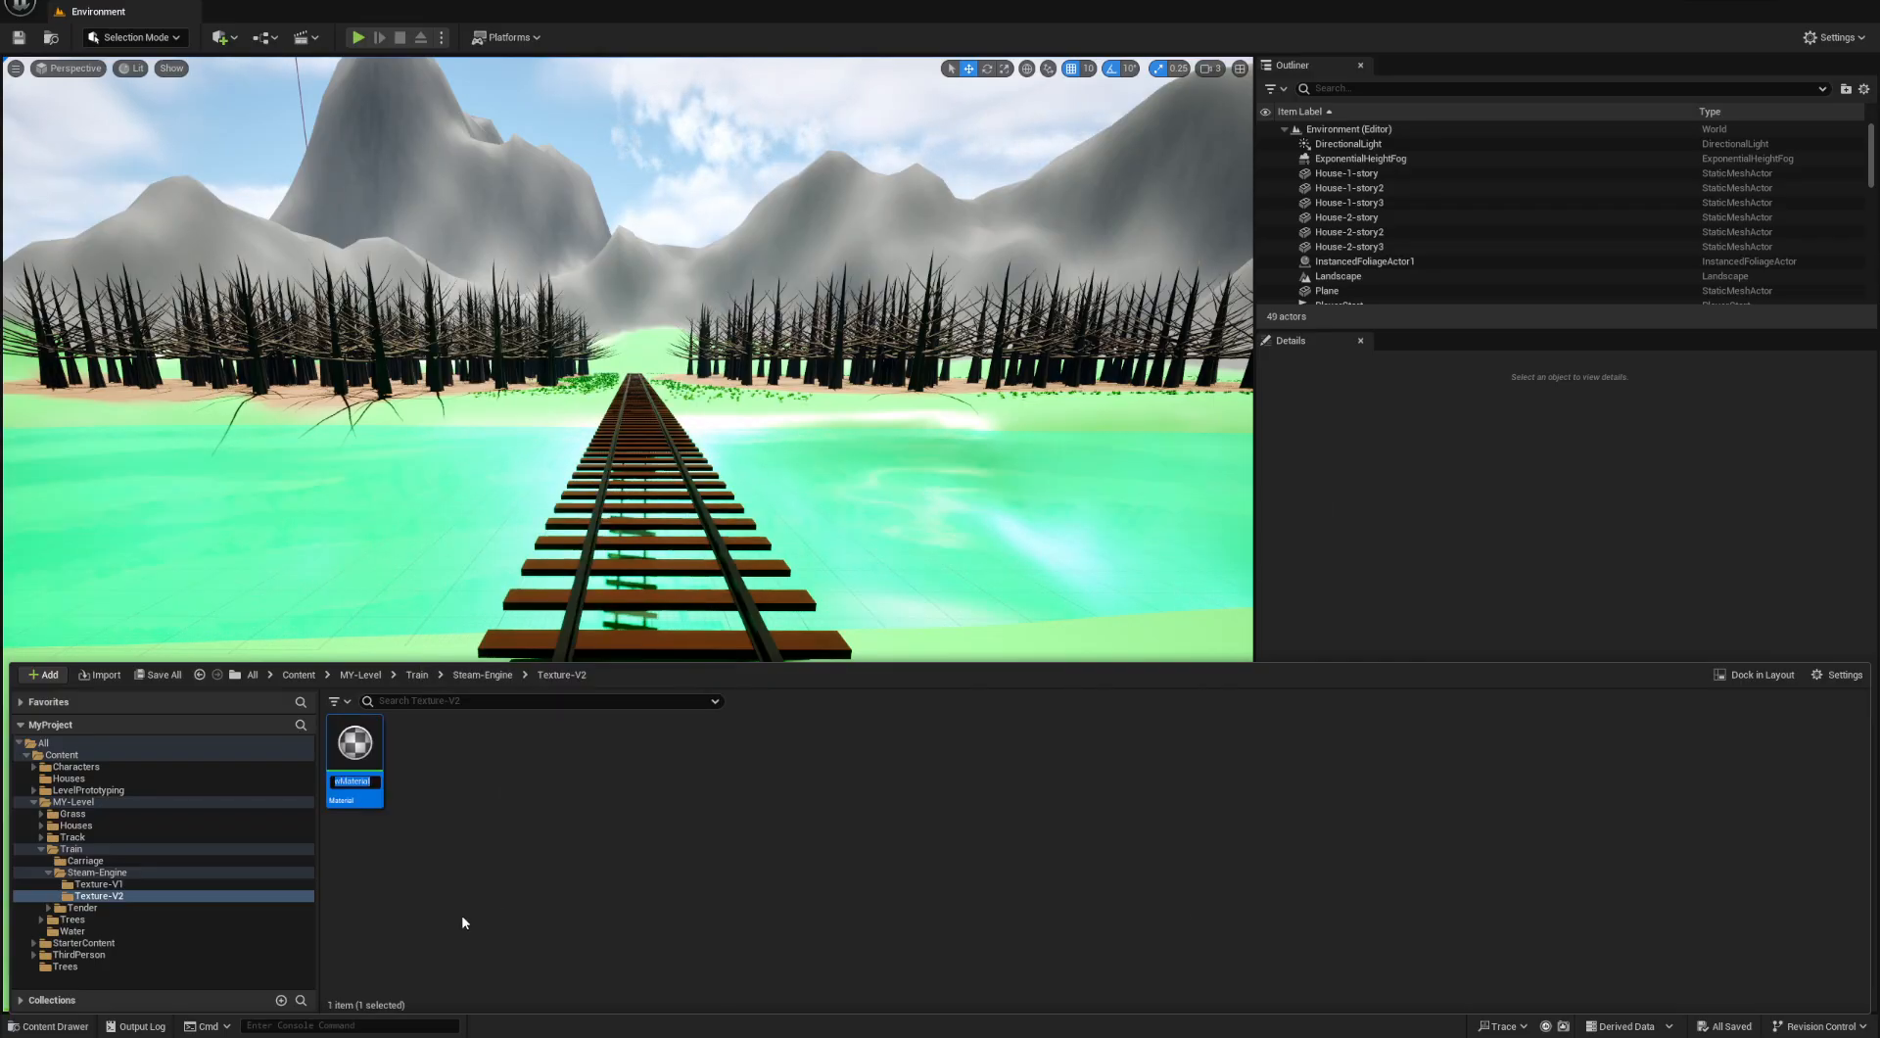
text(S)
text(M_Train)
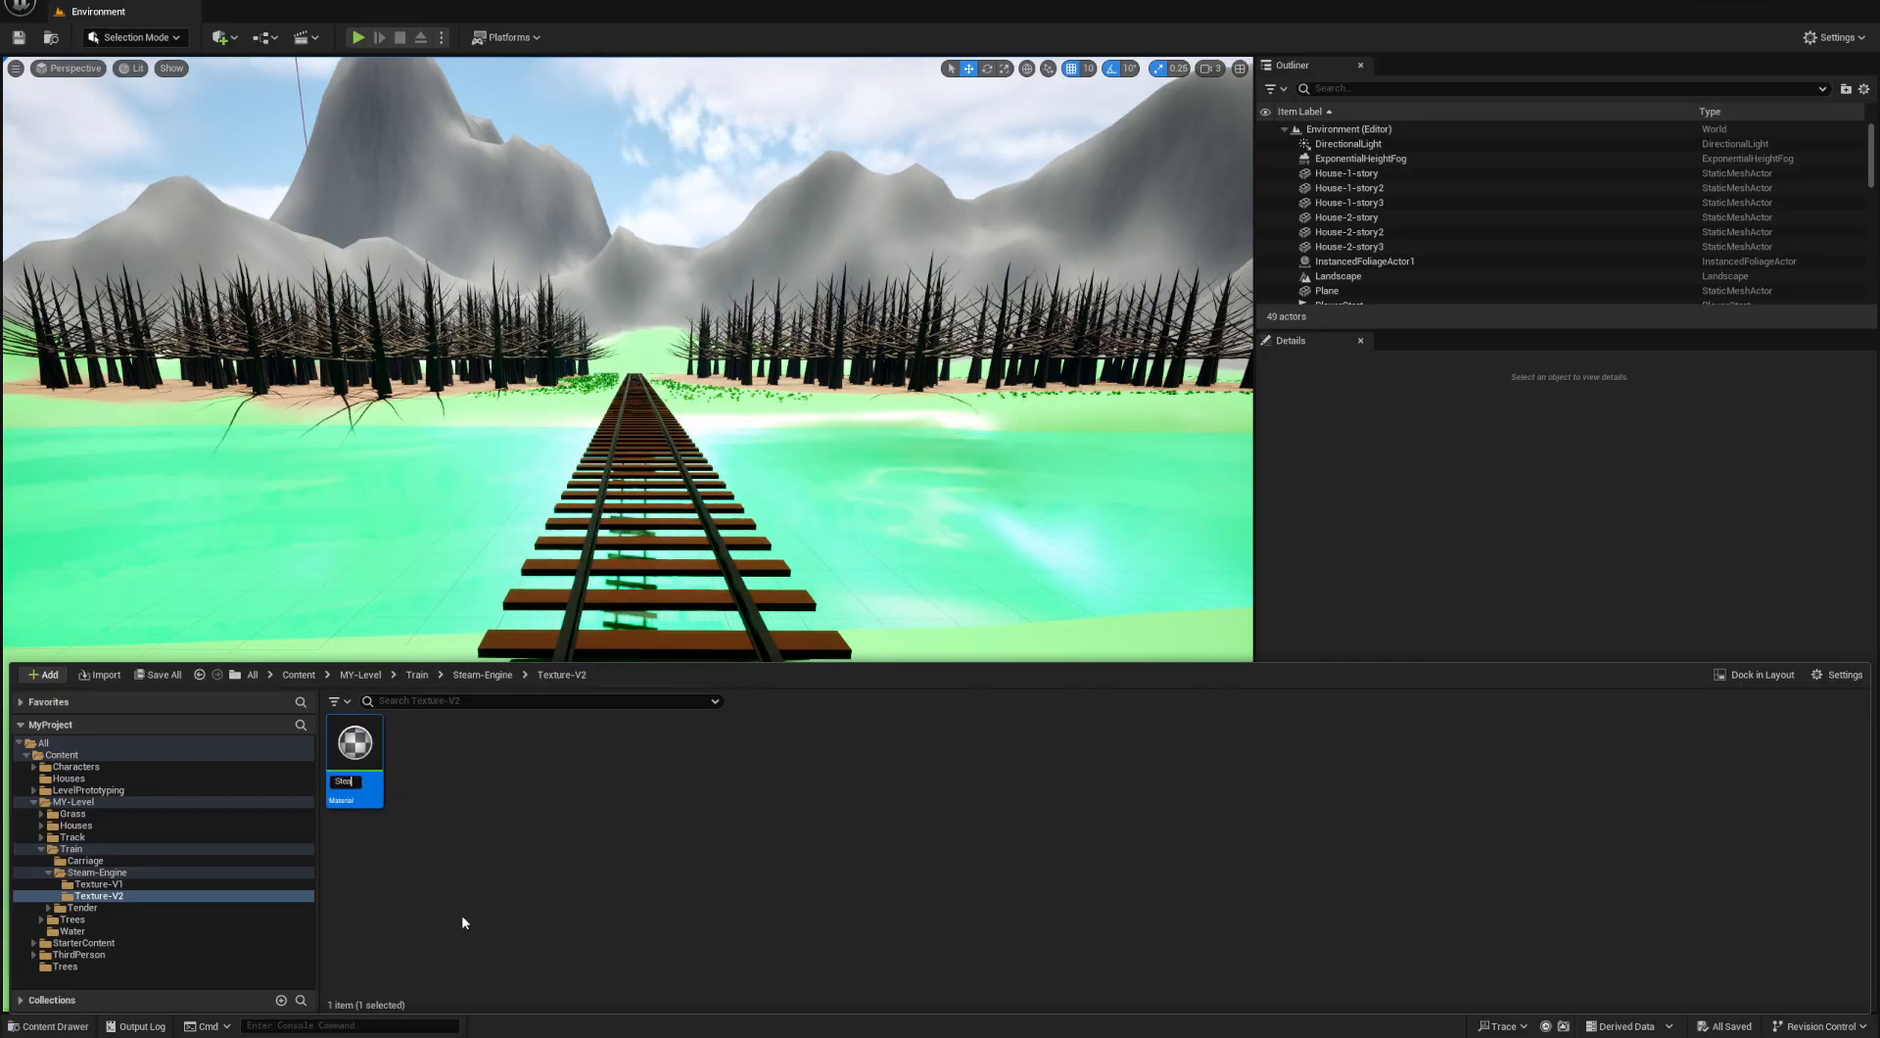
text(Te)
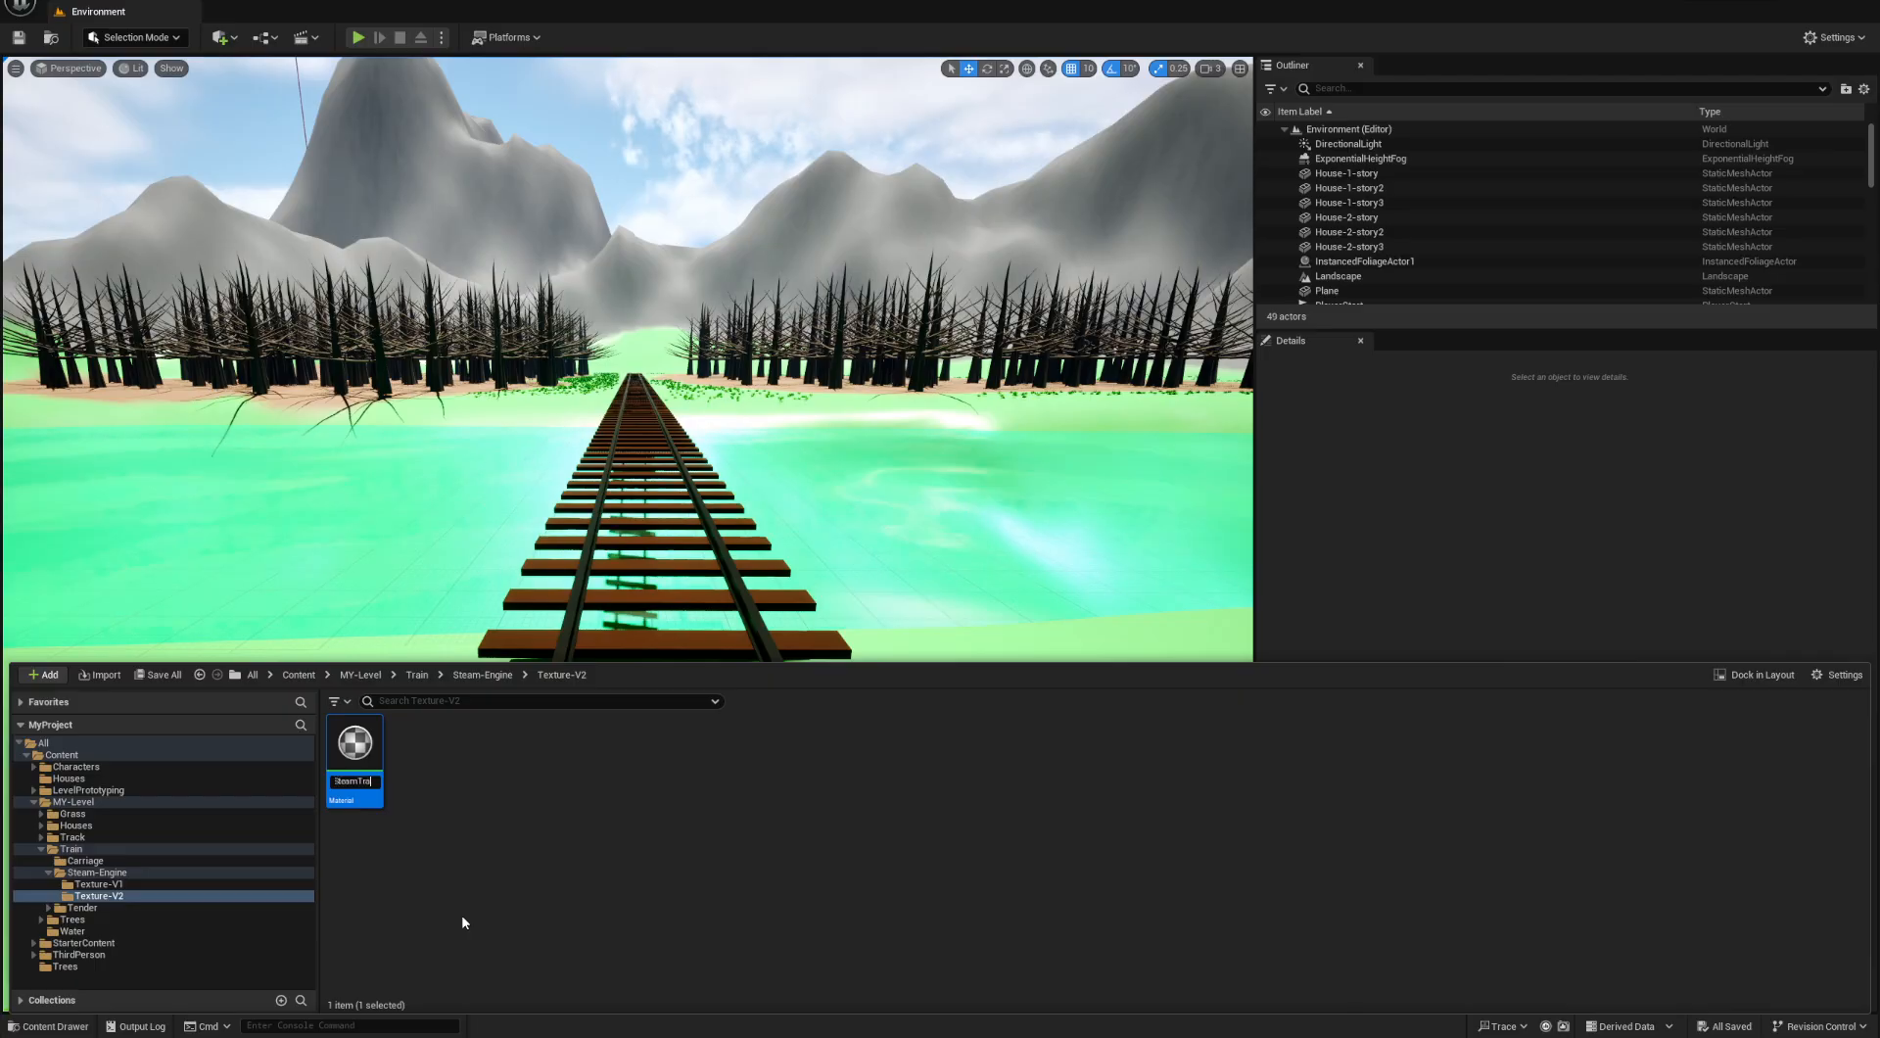
text(xtureV2)
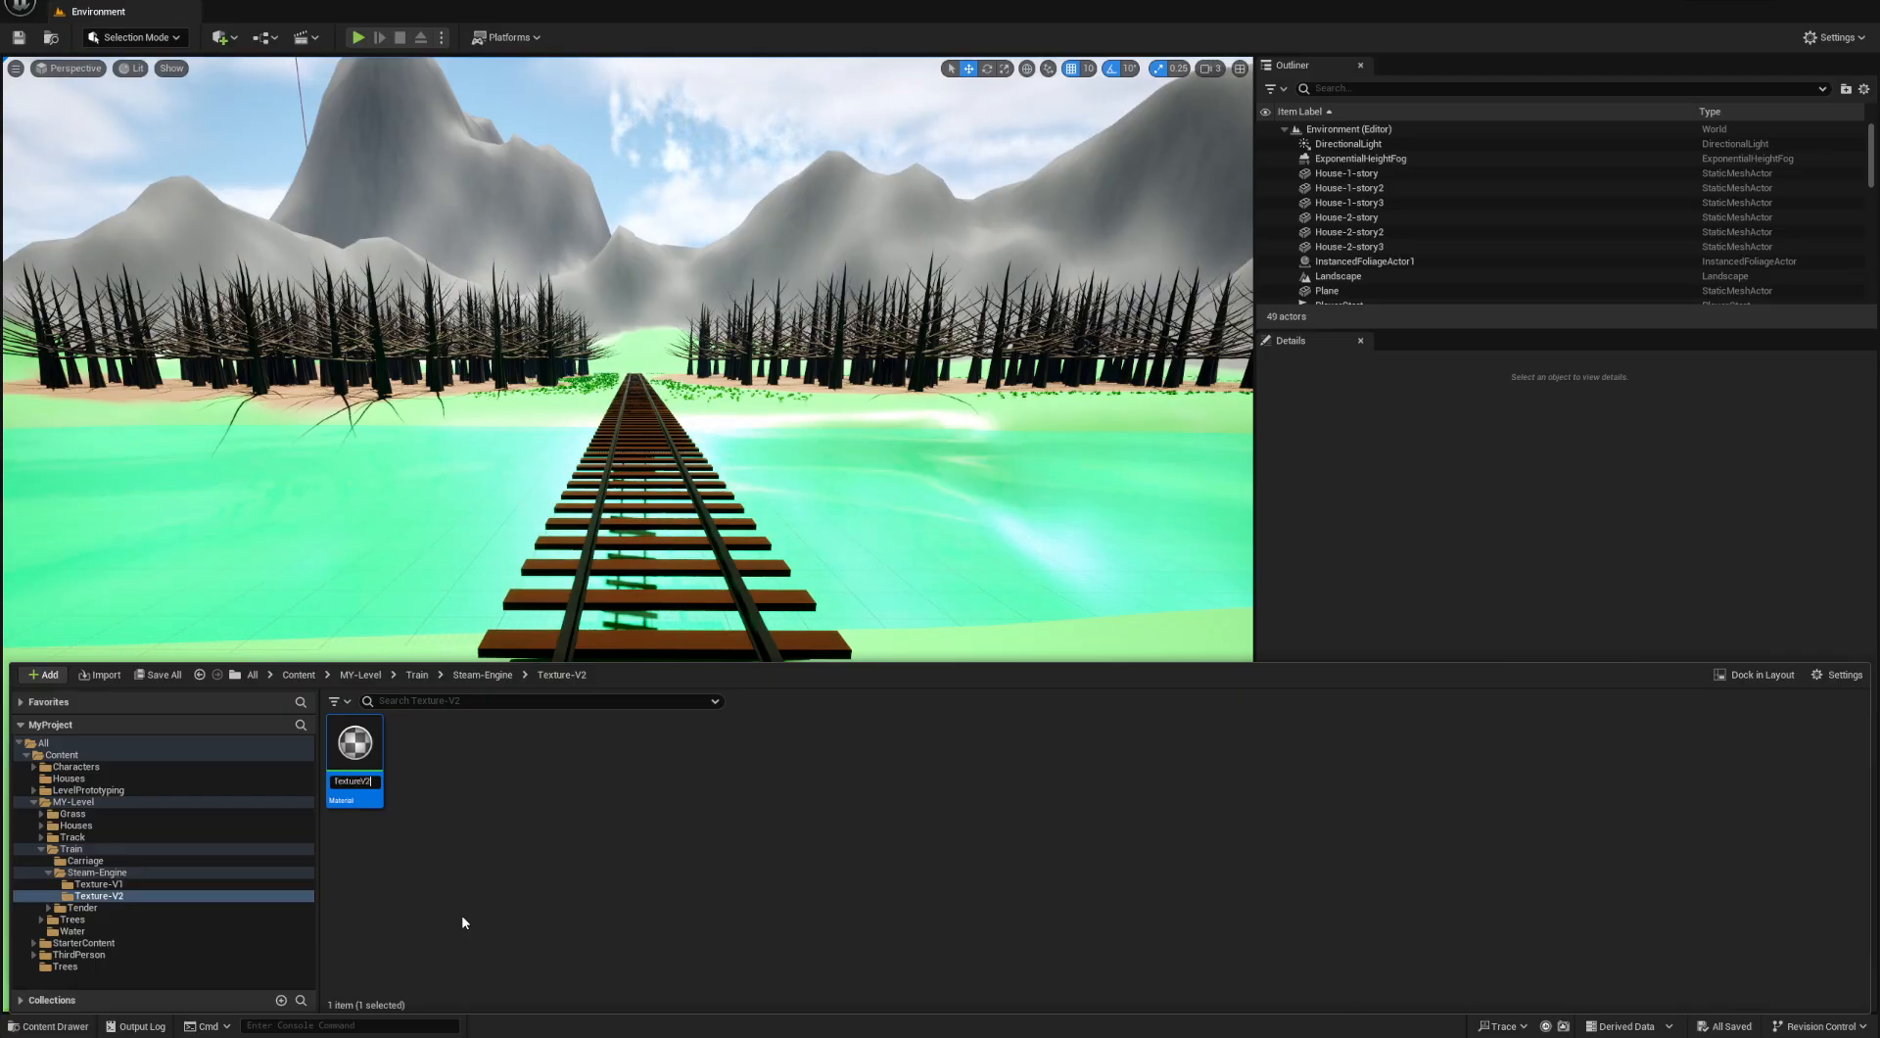
key(Return)
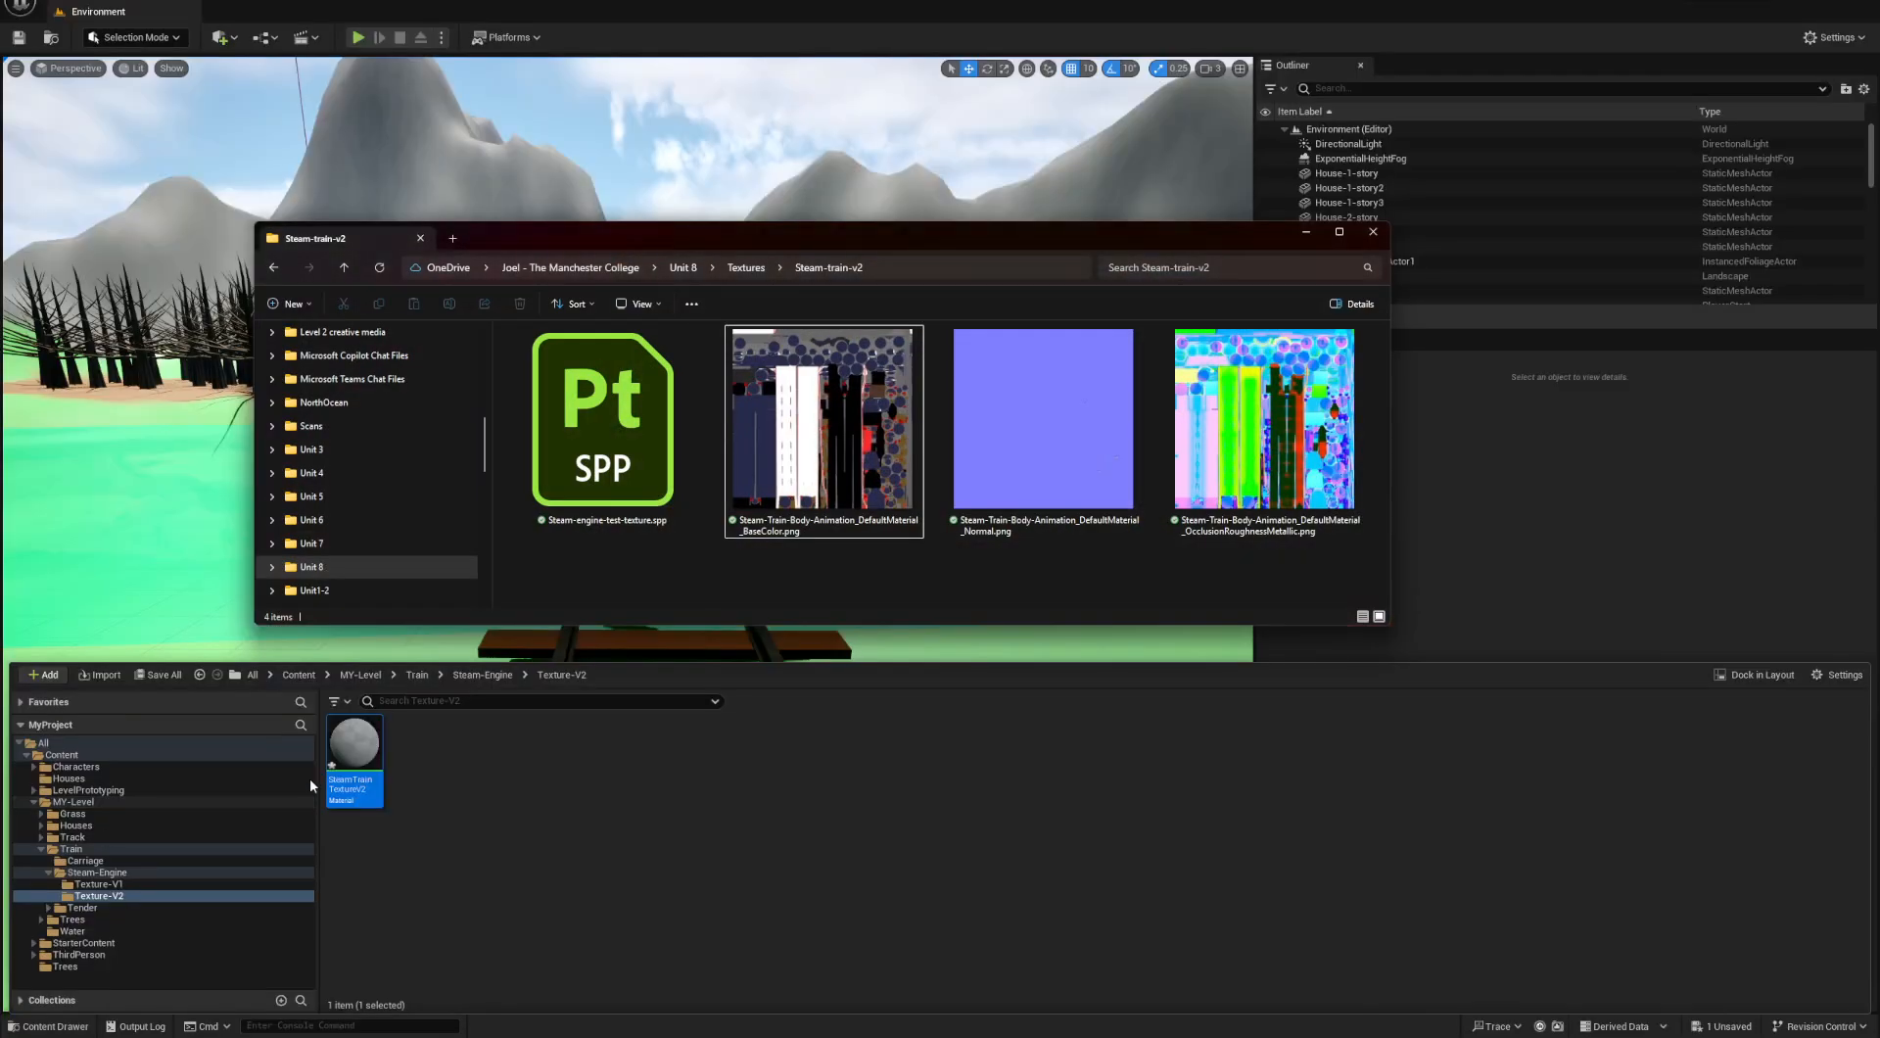
- Import the exported BaseColor, Normal and OcclusionRoughnessMetallic PNG files into the Texture-V2 folder and display its contents
drag(1271, 573, 711, 837)
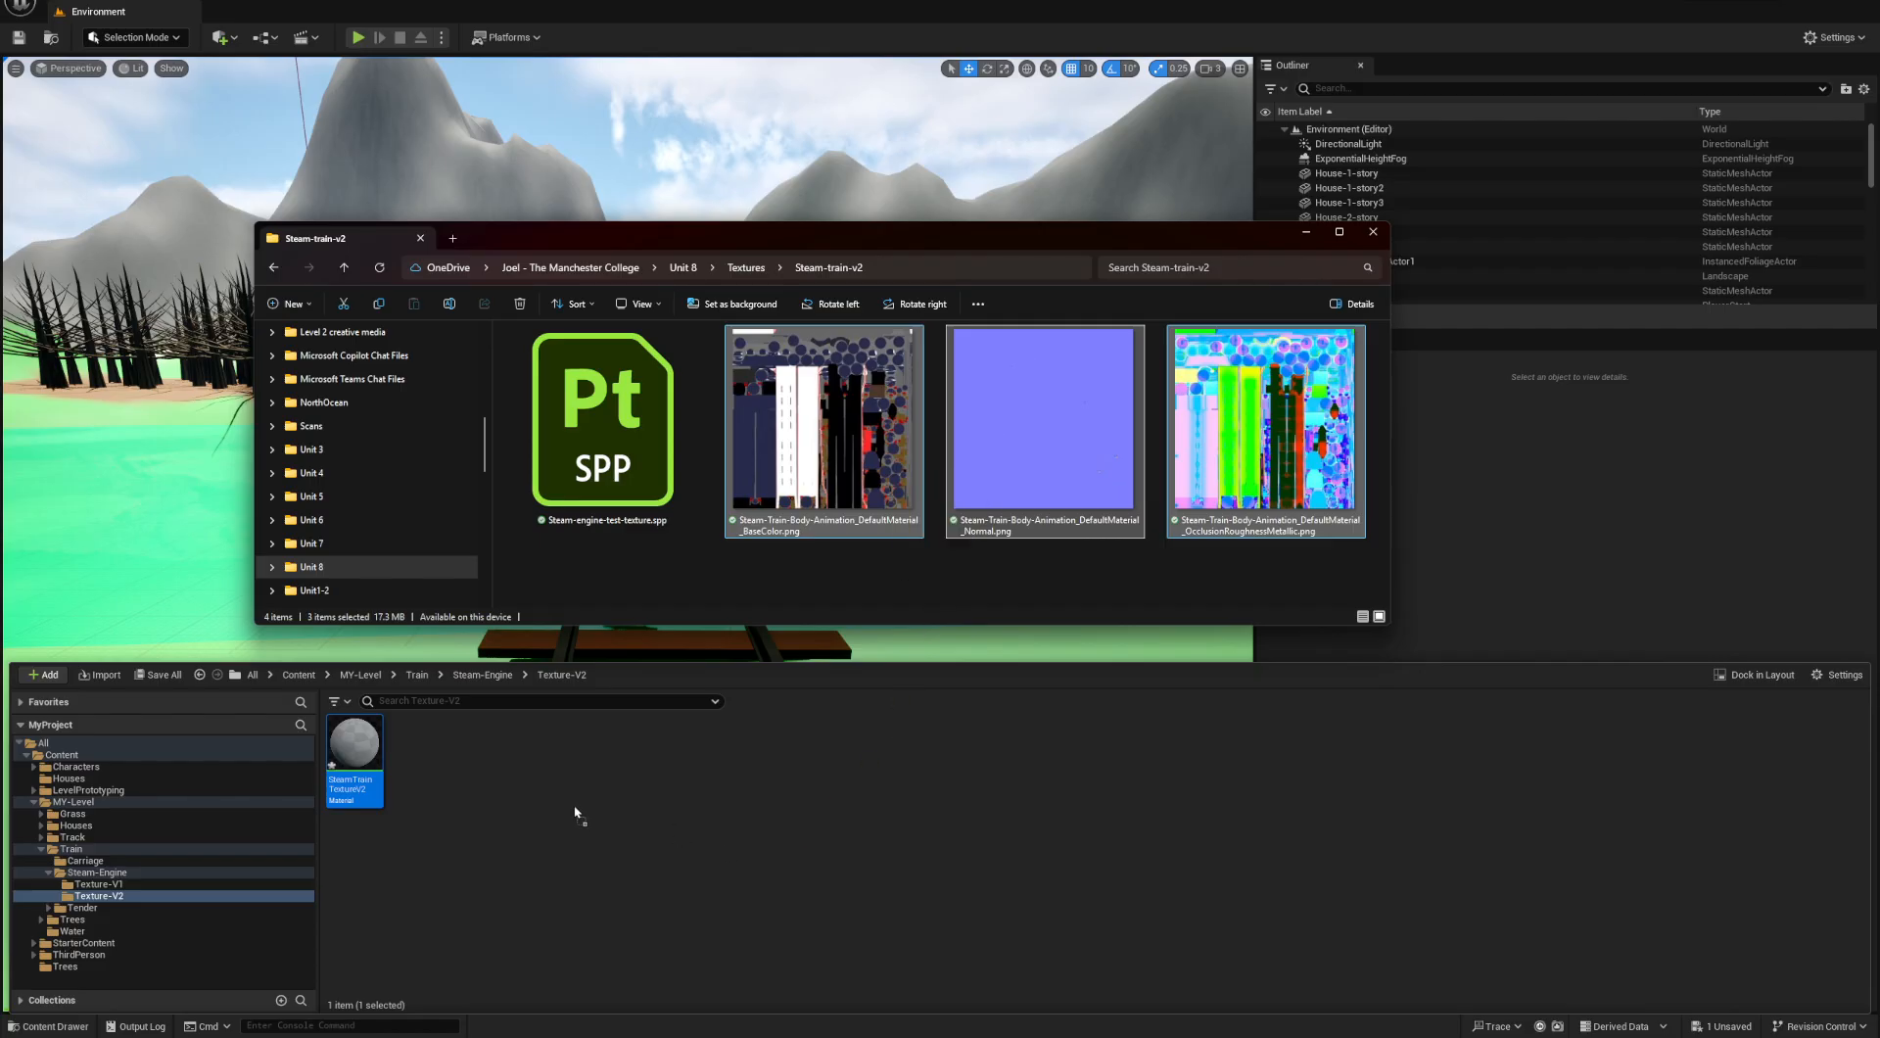
drag(575, 813, 568, 803)
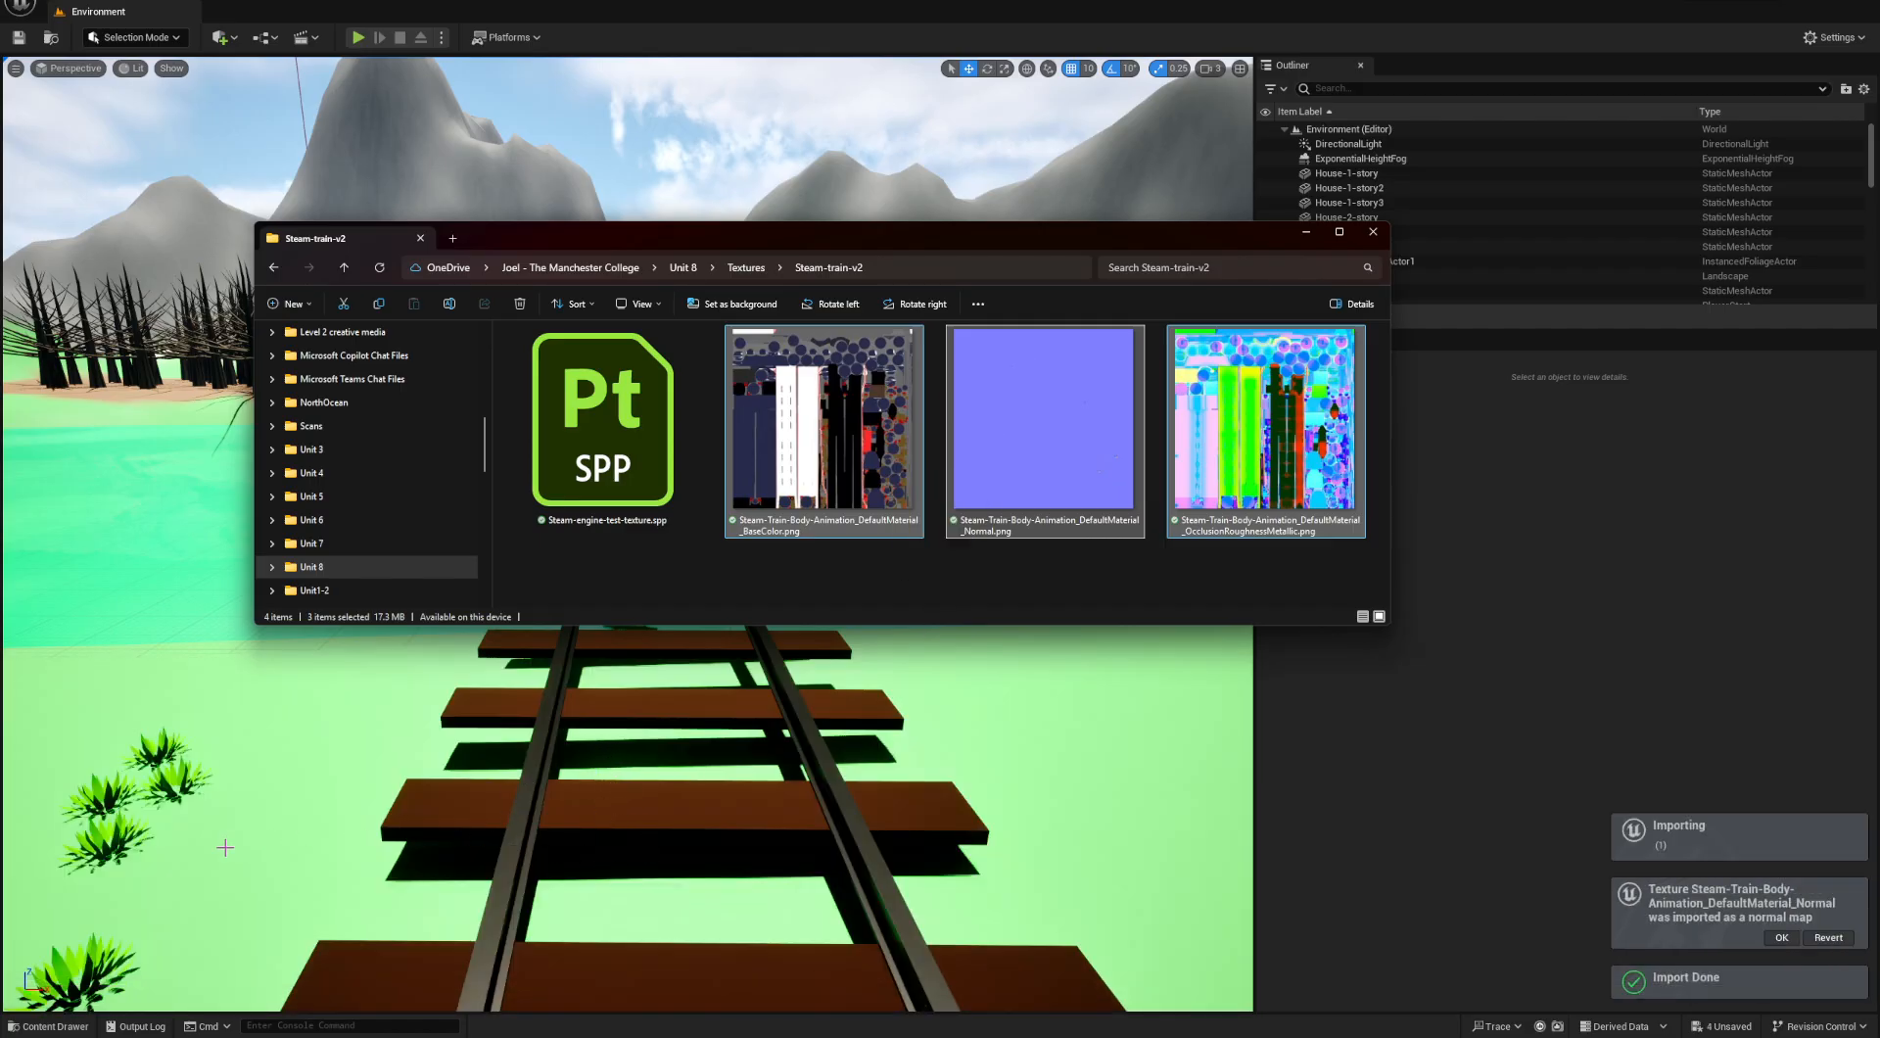
click(49, 1026)
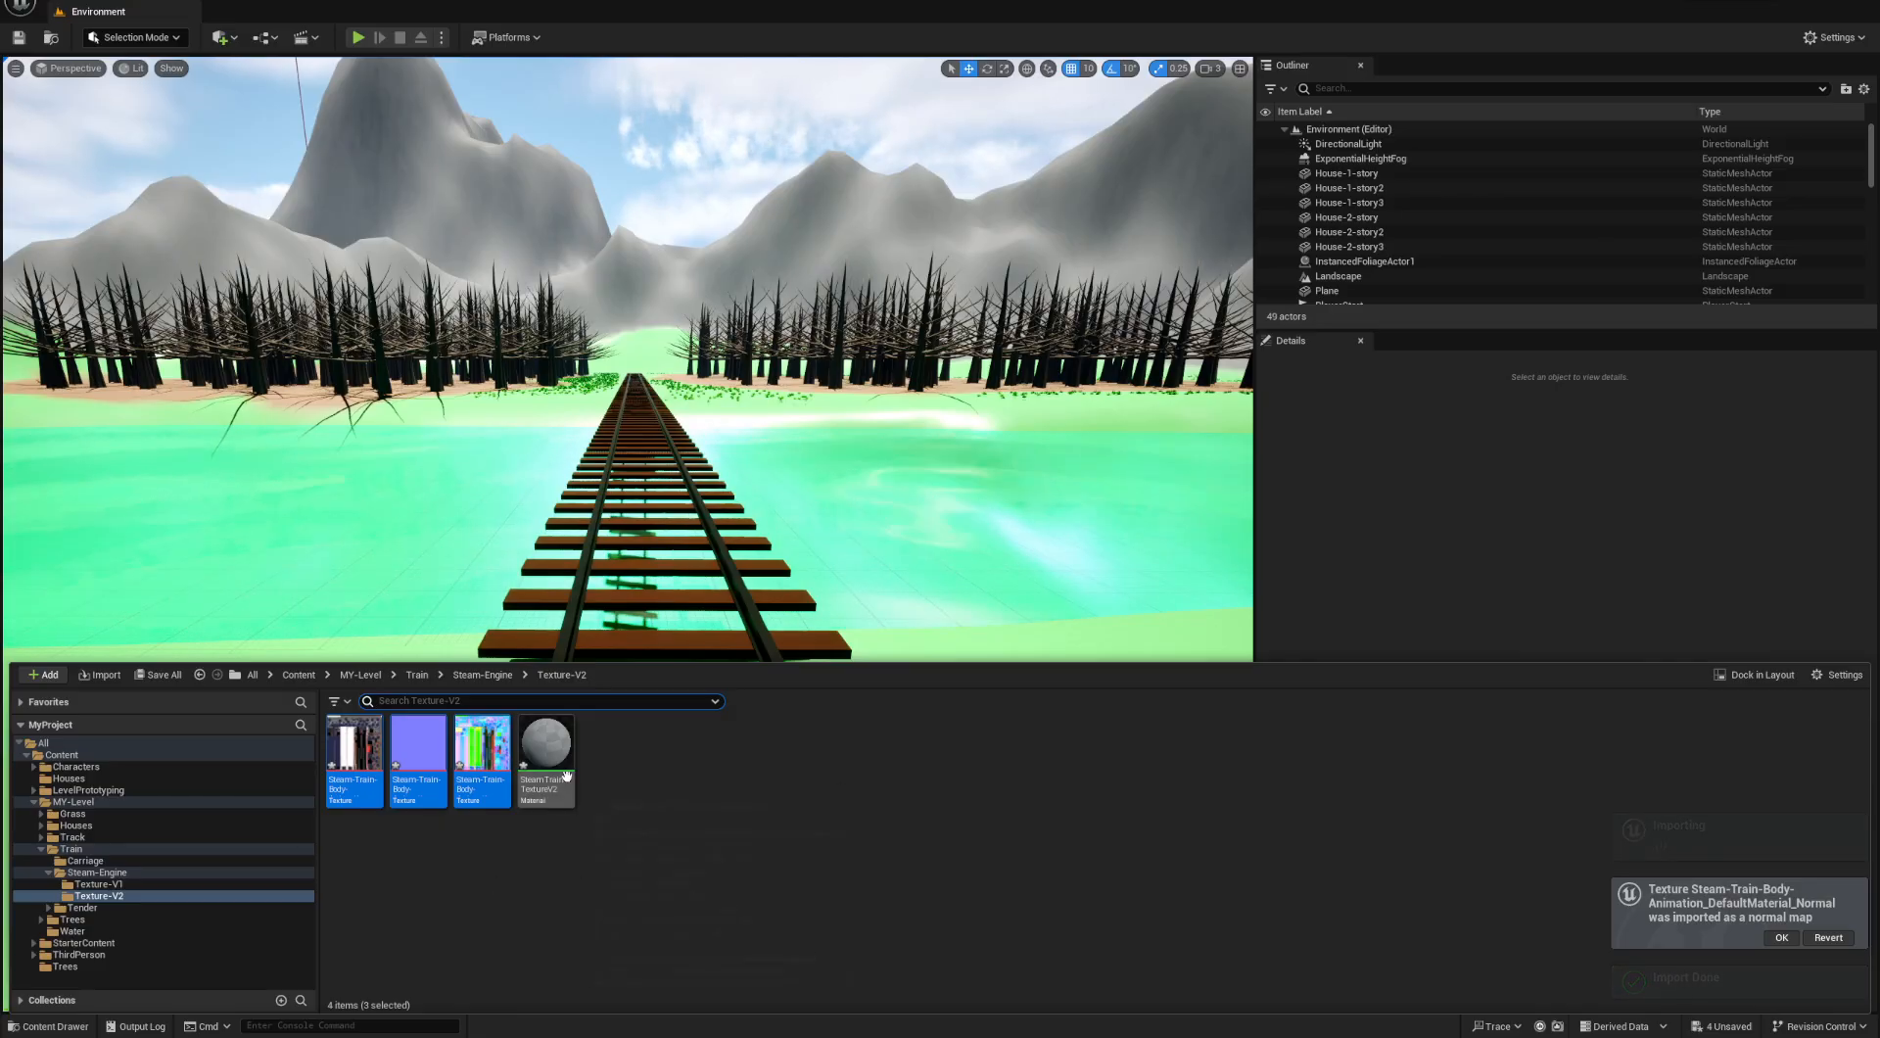
- Open the SteamTrainTextureV2 material and add the imported BaseColor, Normal and OcclusionRoughnessMetallic textures to its graph as texture samples
double_click(546, 744)
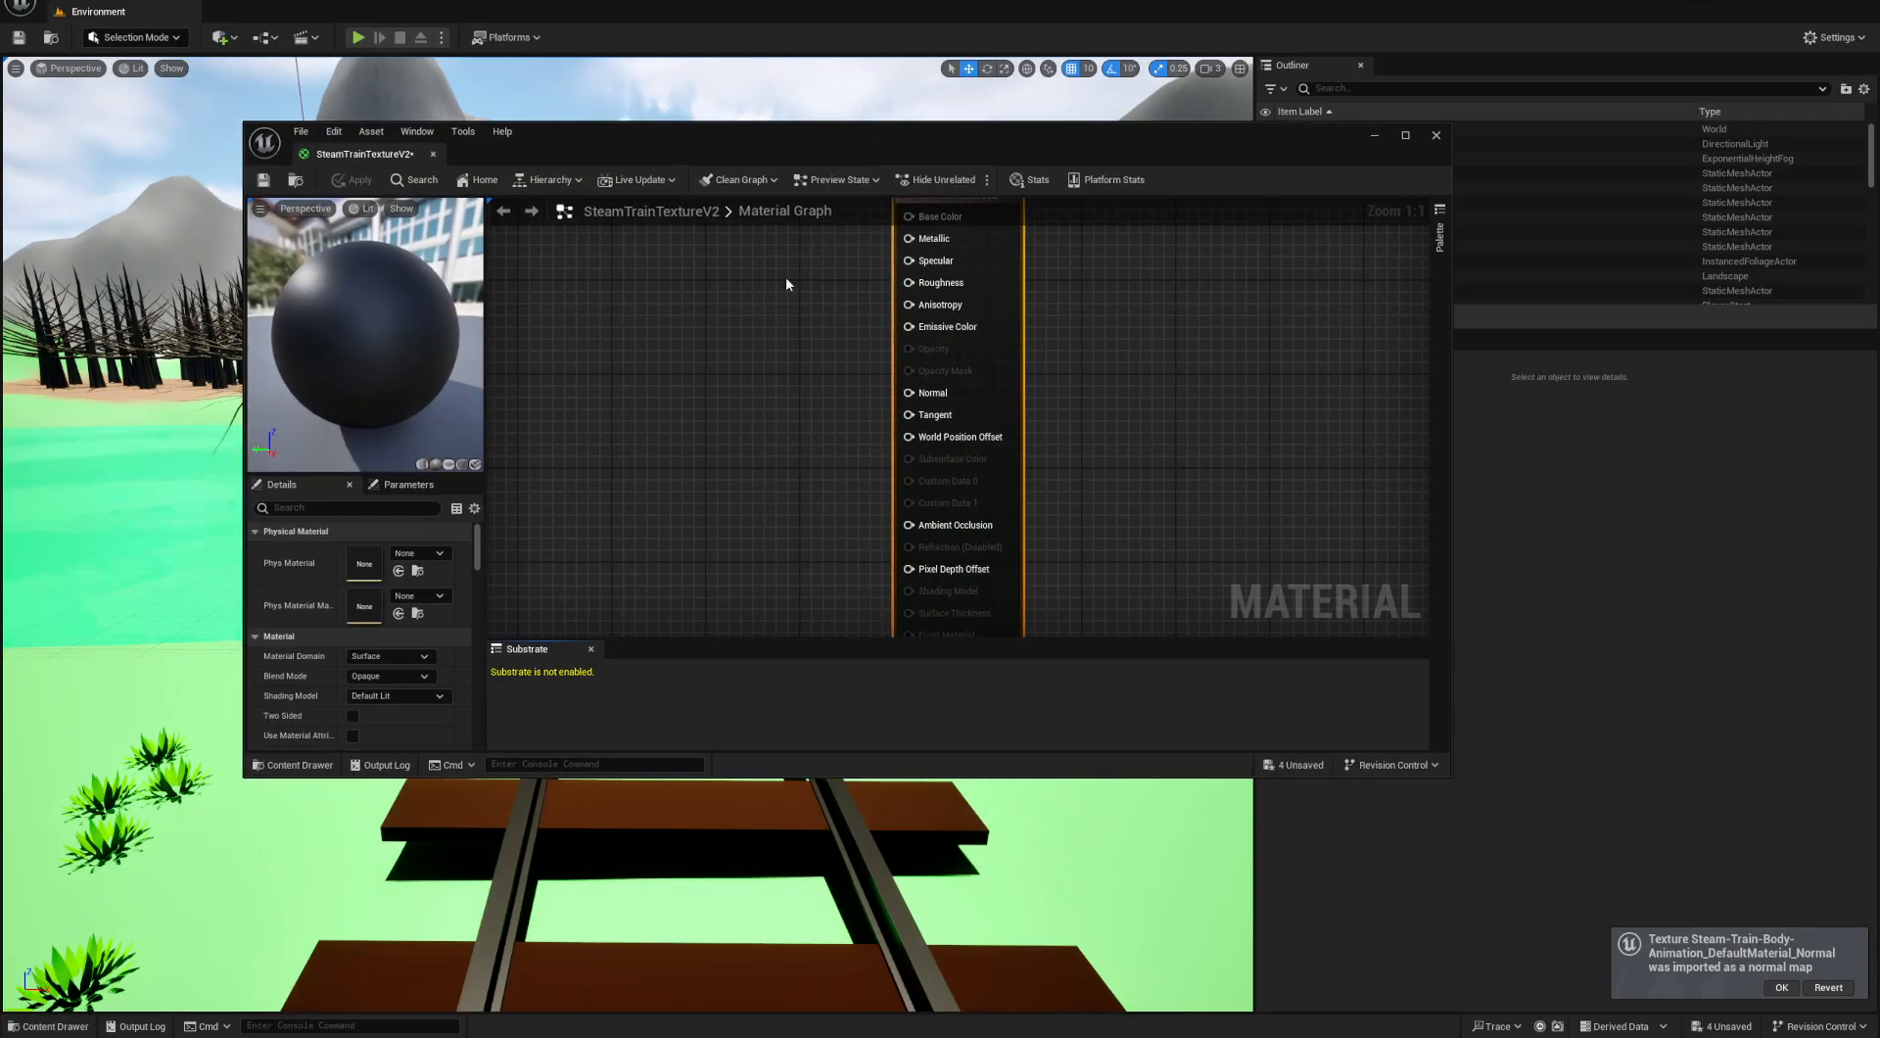
scroll(813, 404, down, 2)
right_drag(766, 390, 866, 412)
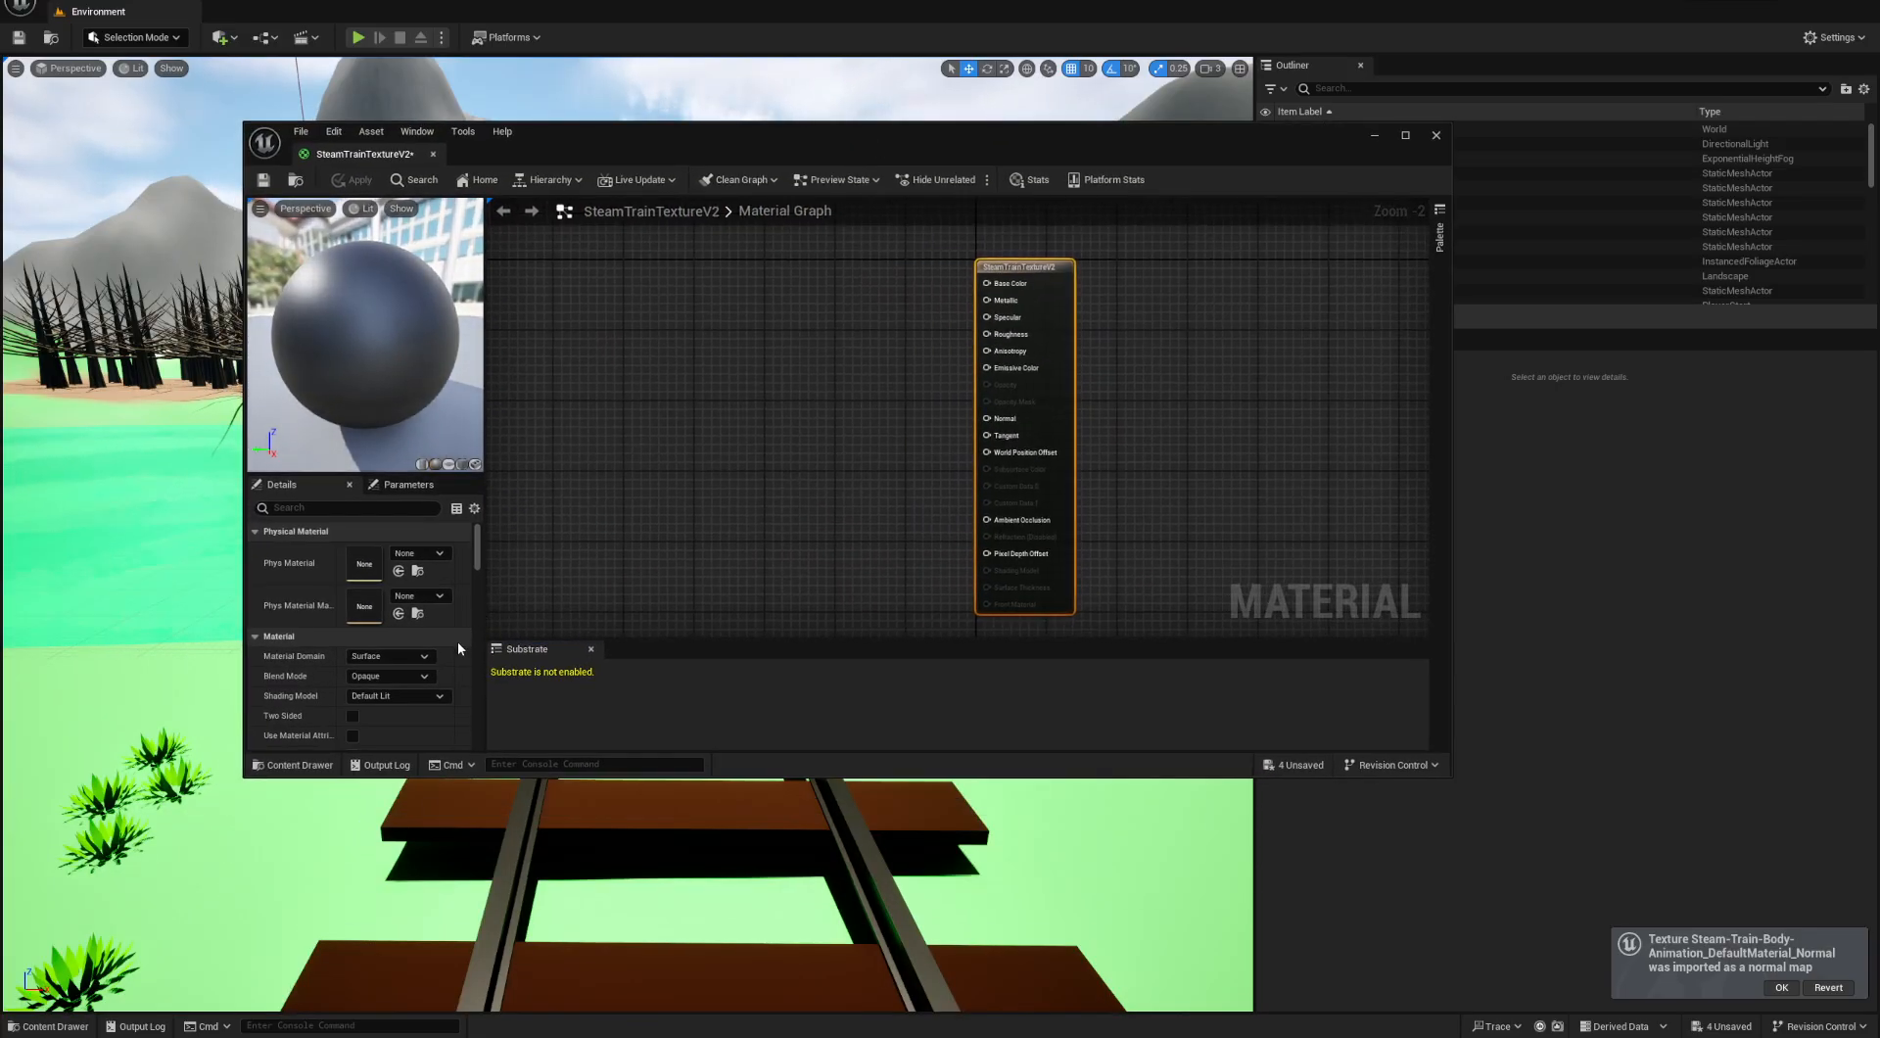
click(59, 1025)
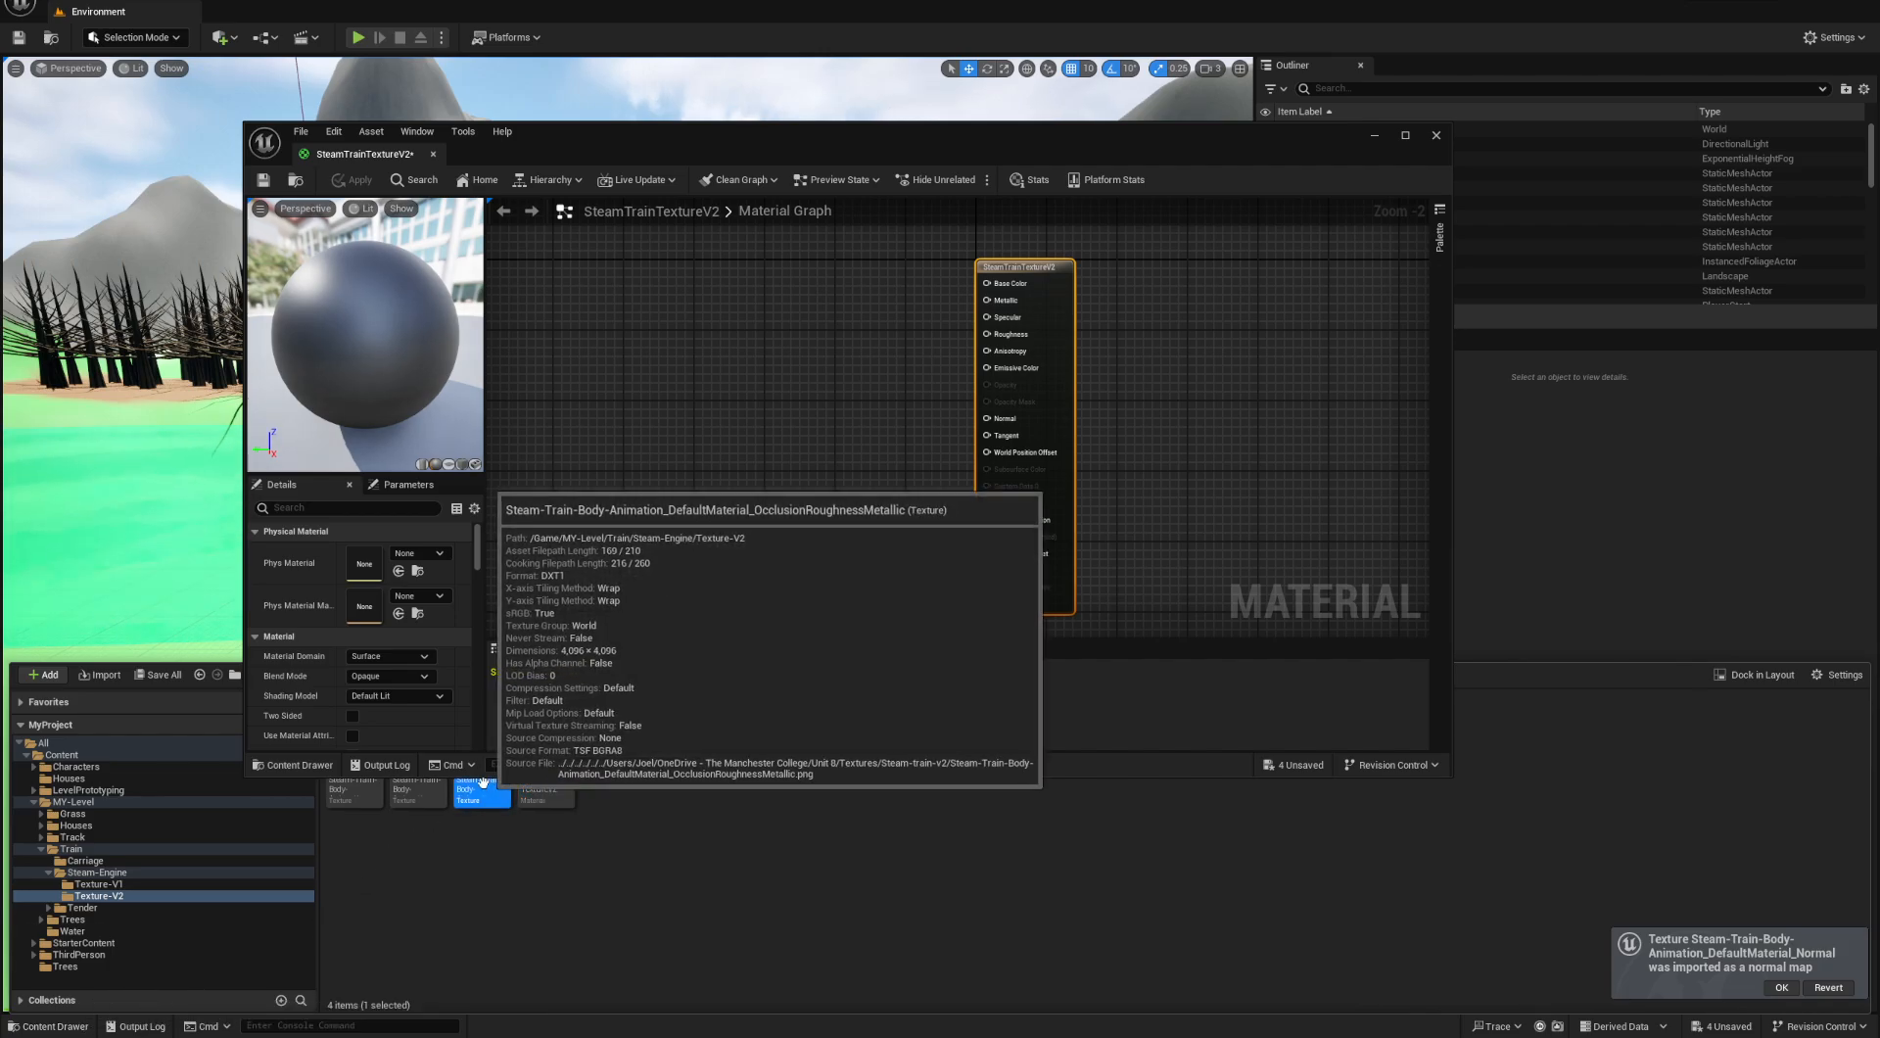
key(ctrl+a)
drag(371, 799, 702, 264)
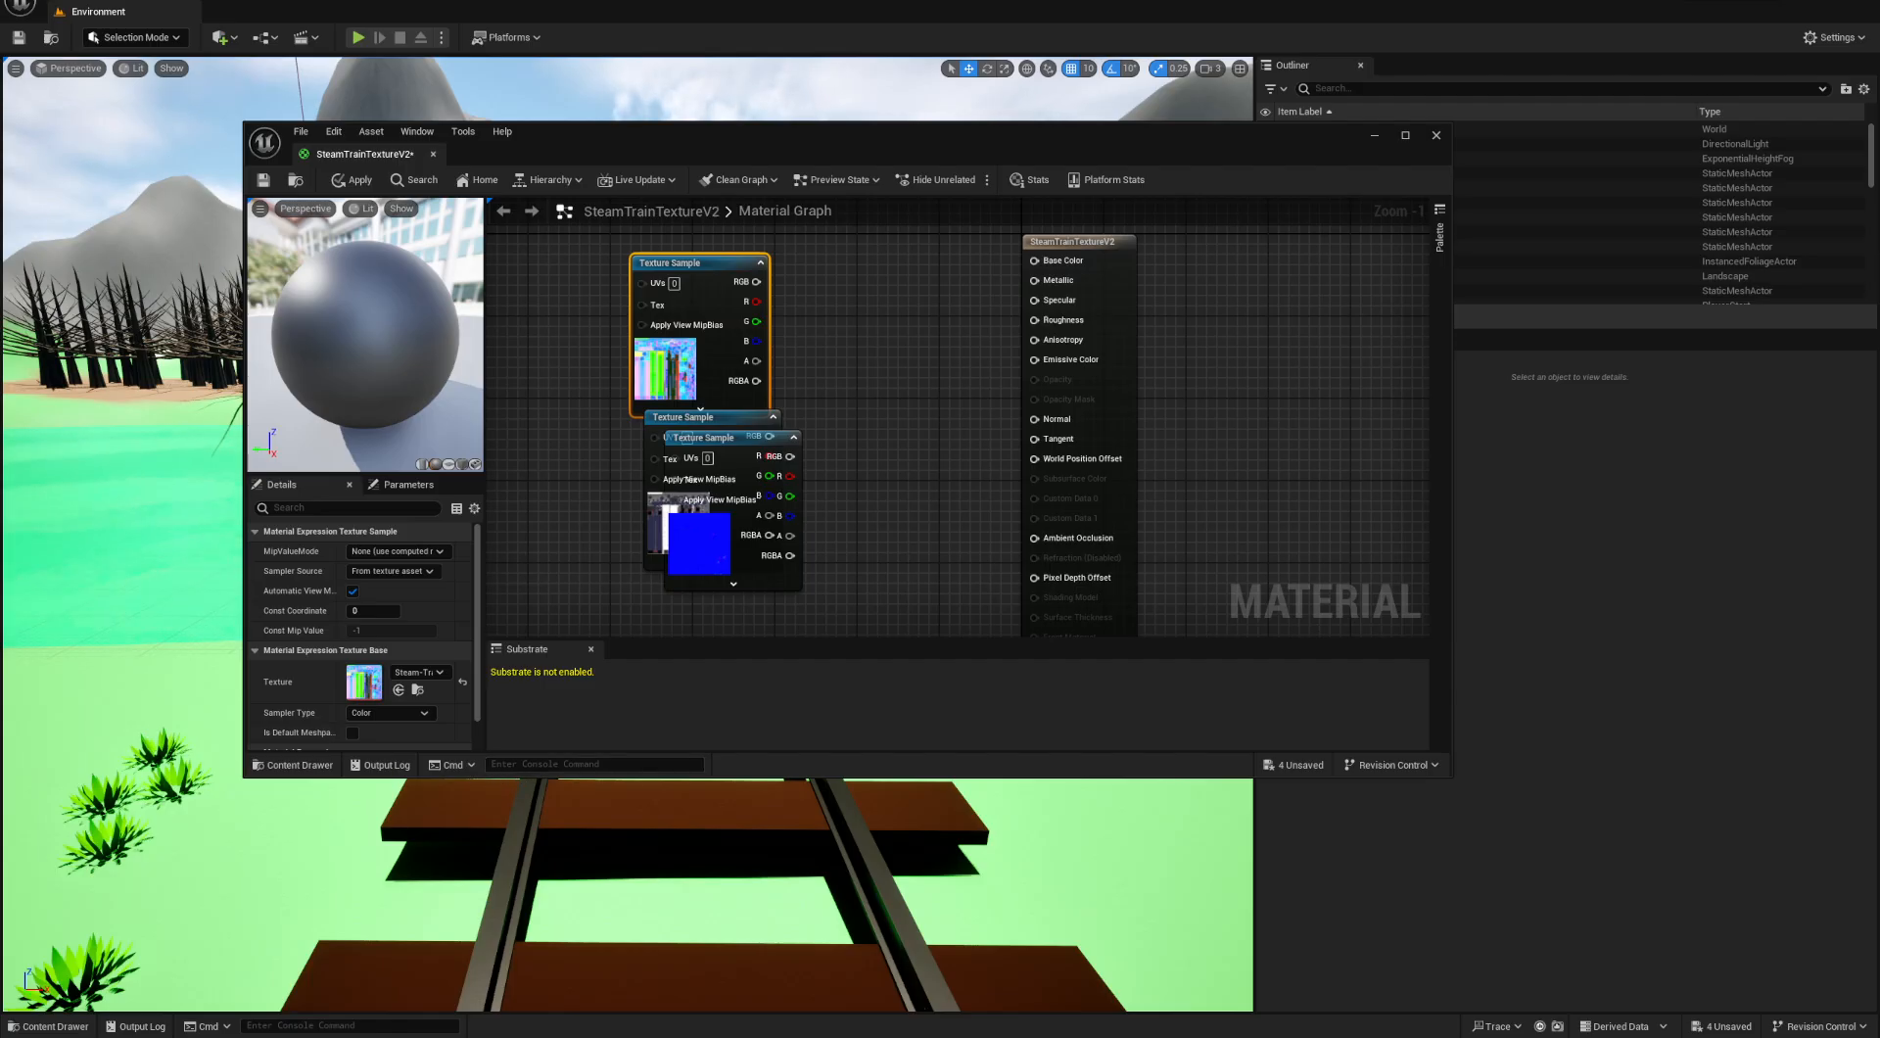
- Arrange the Steam-train-v2 folder window side by side with the Unreal editor and narrow the material editor so the texture files stay visible
key(alt+Tab)
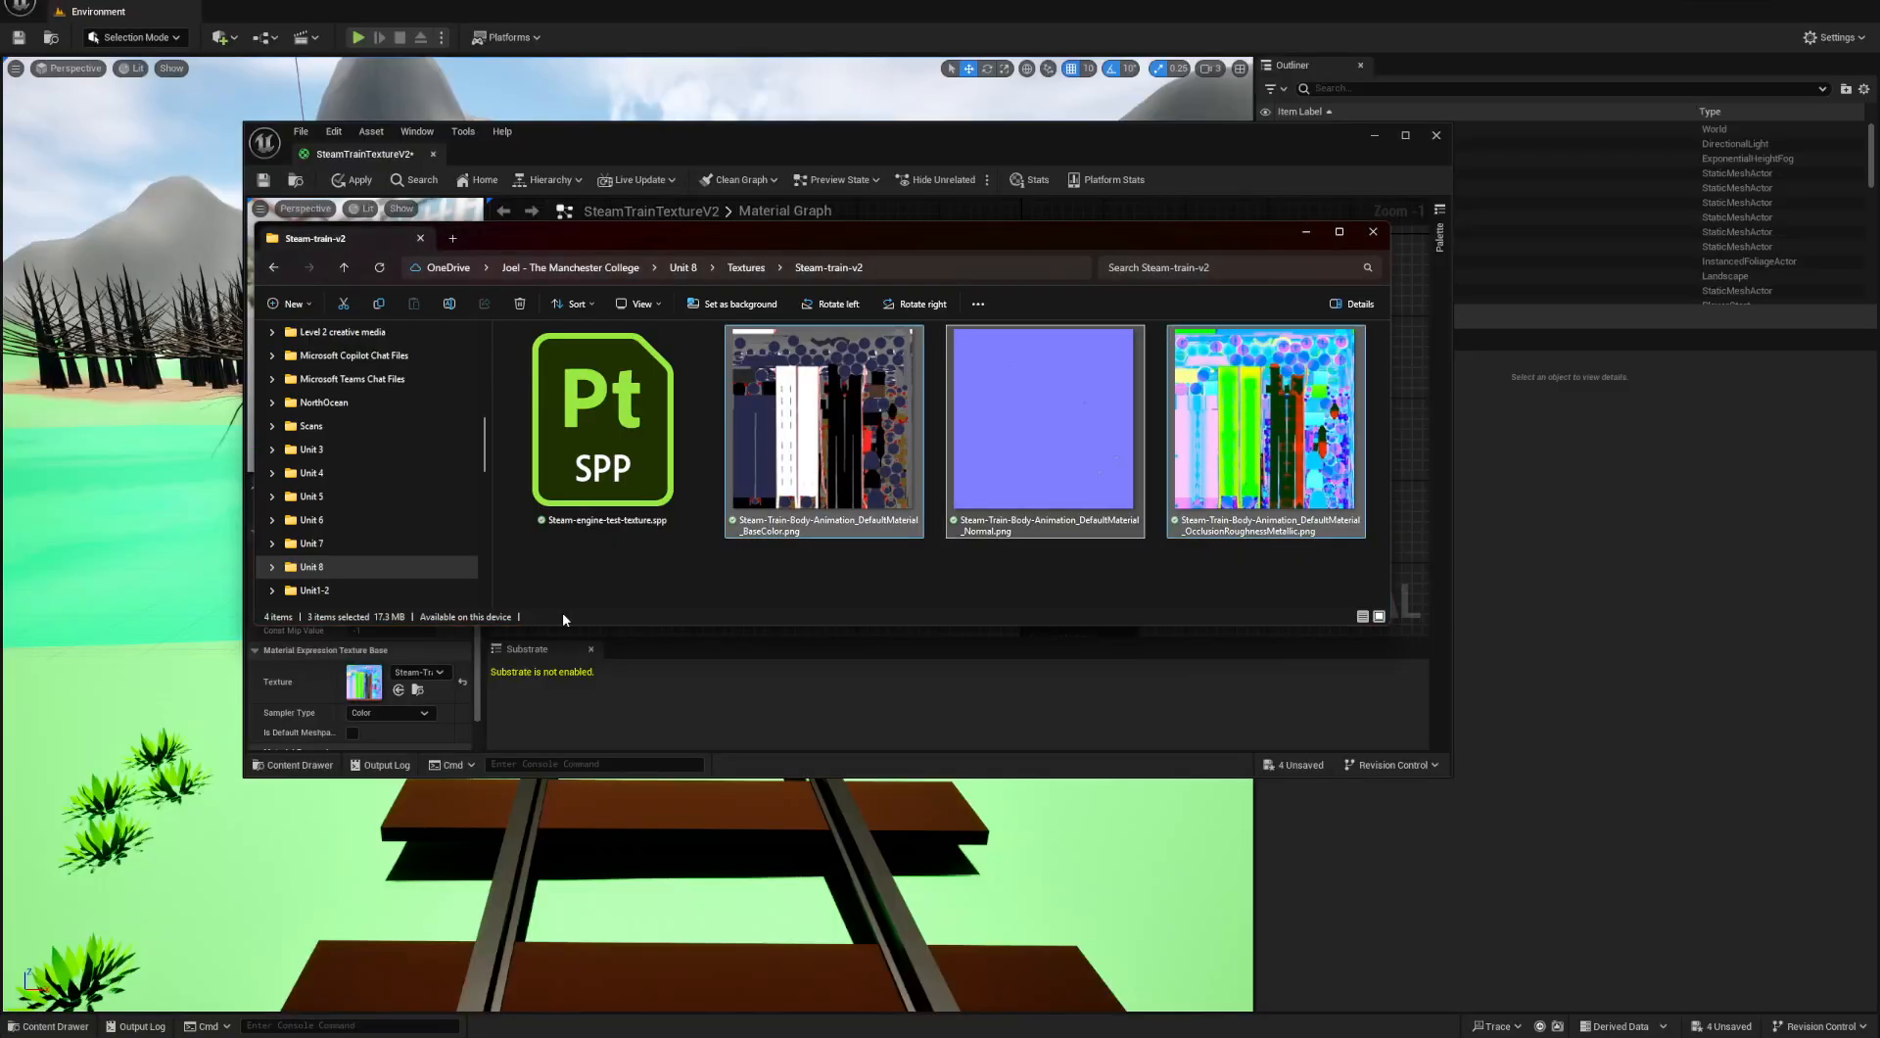
drag(937, 157, 1304, 90)
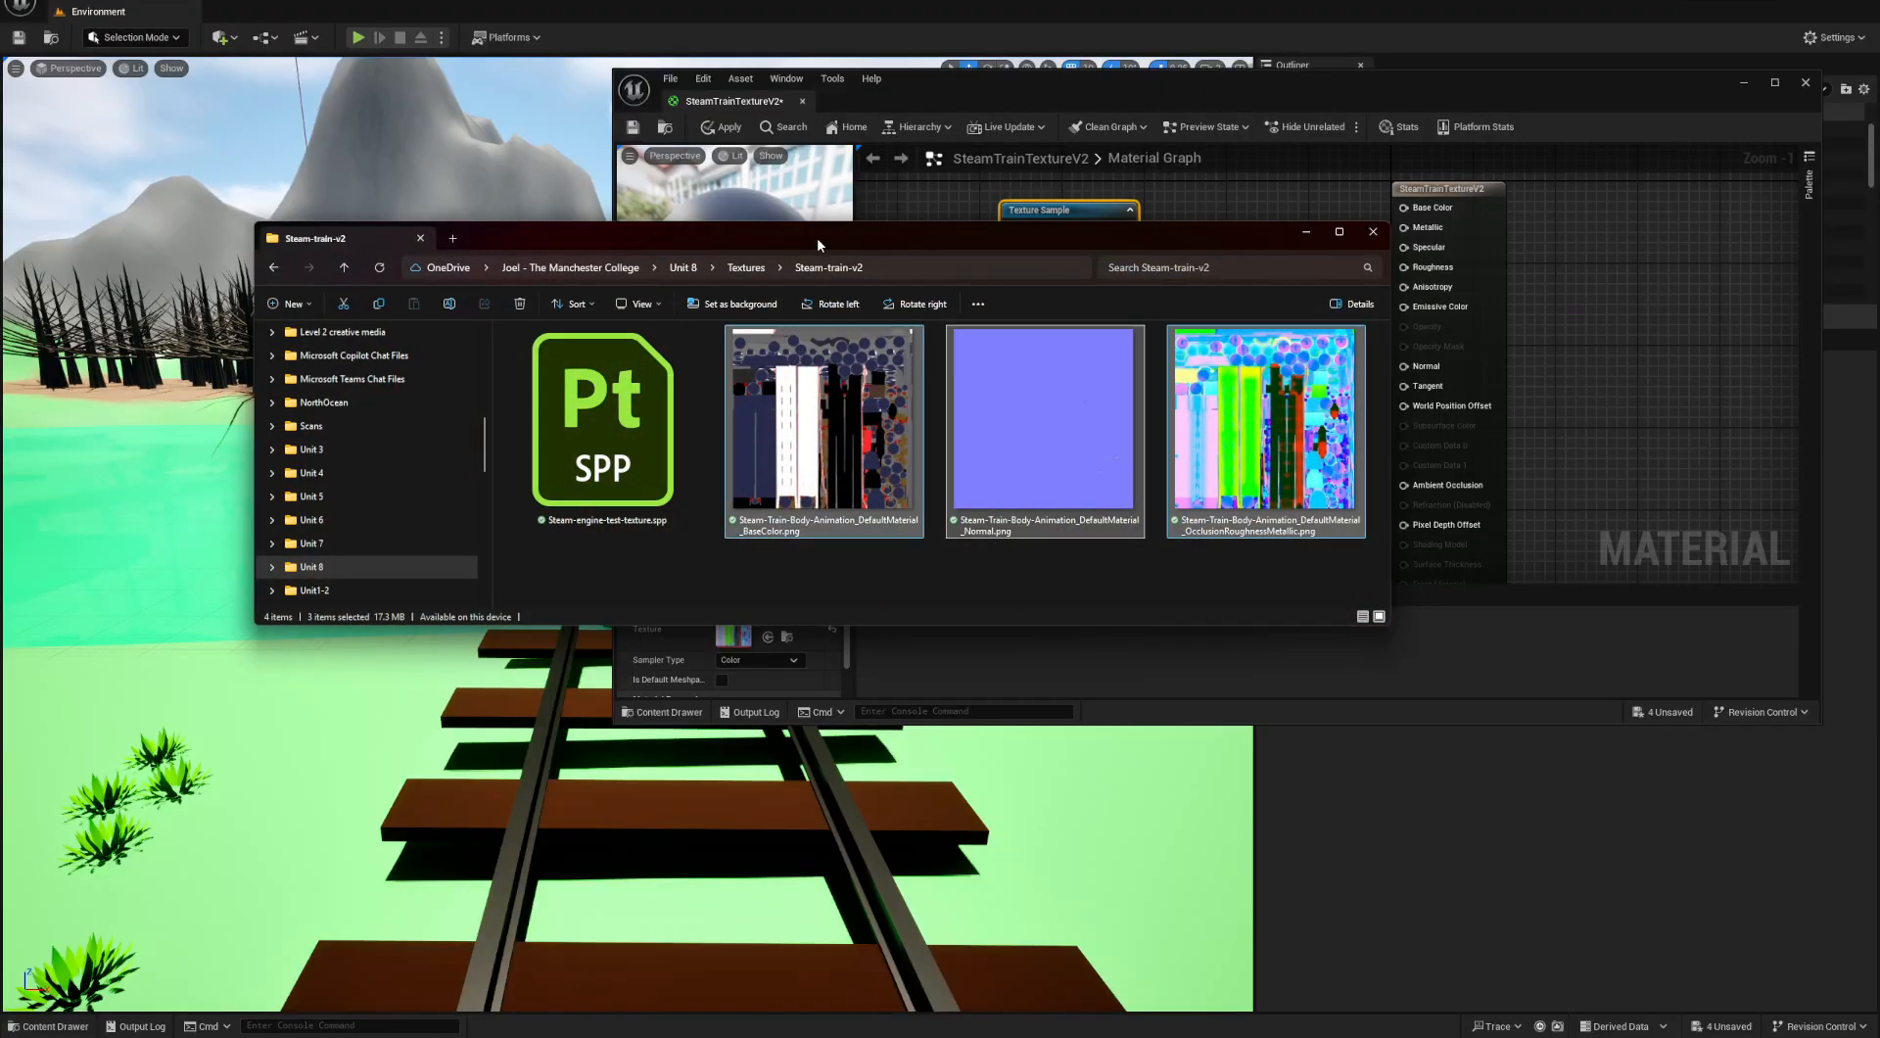
right_click(817, 237)
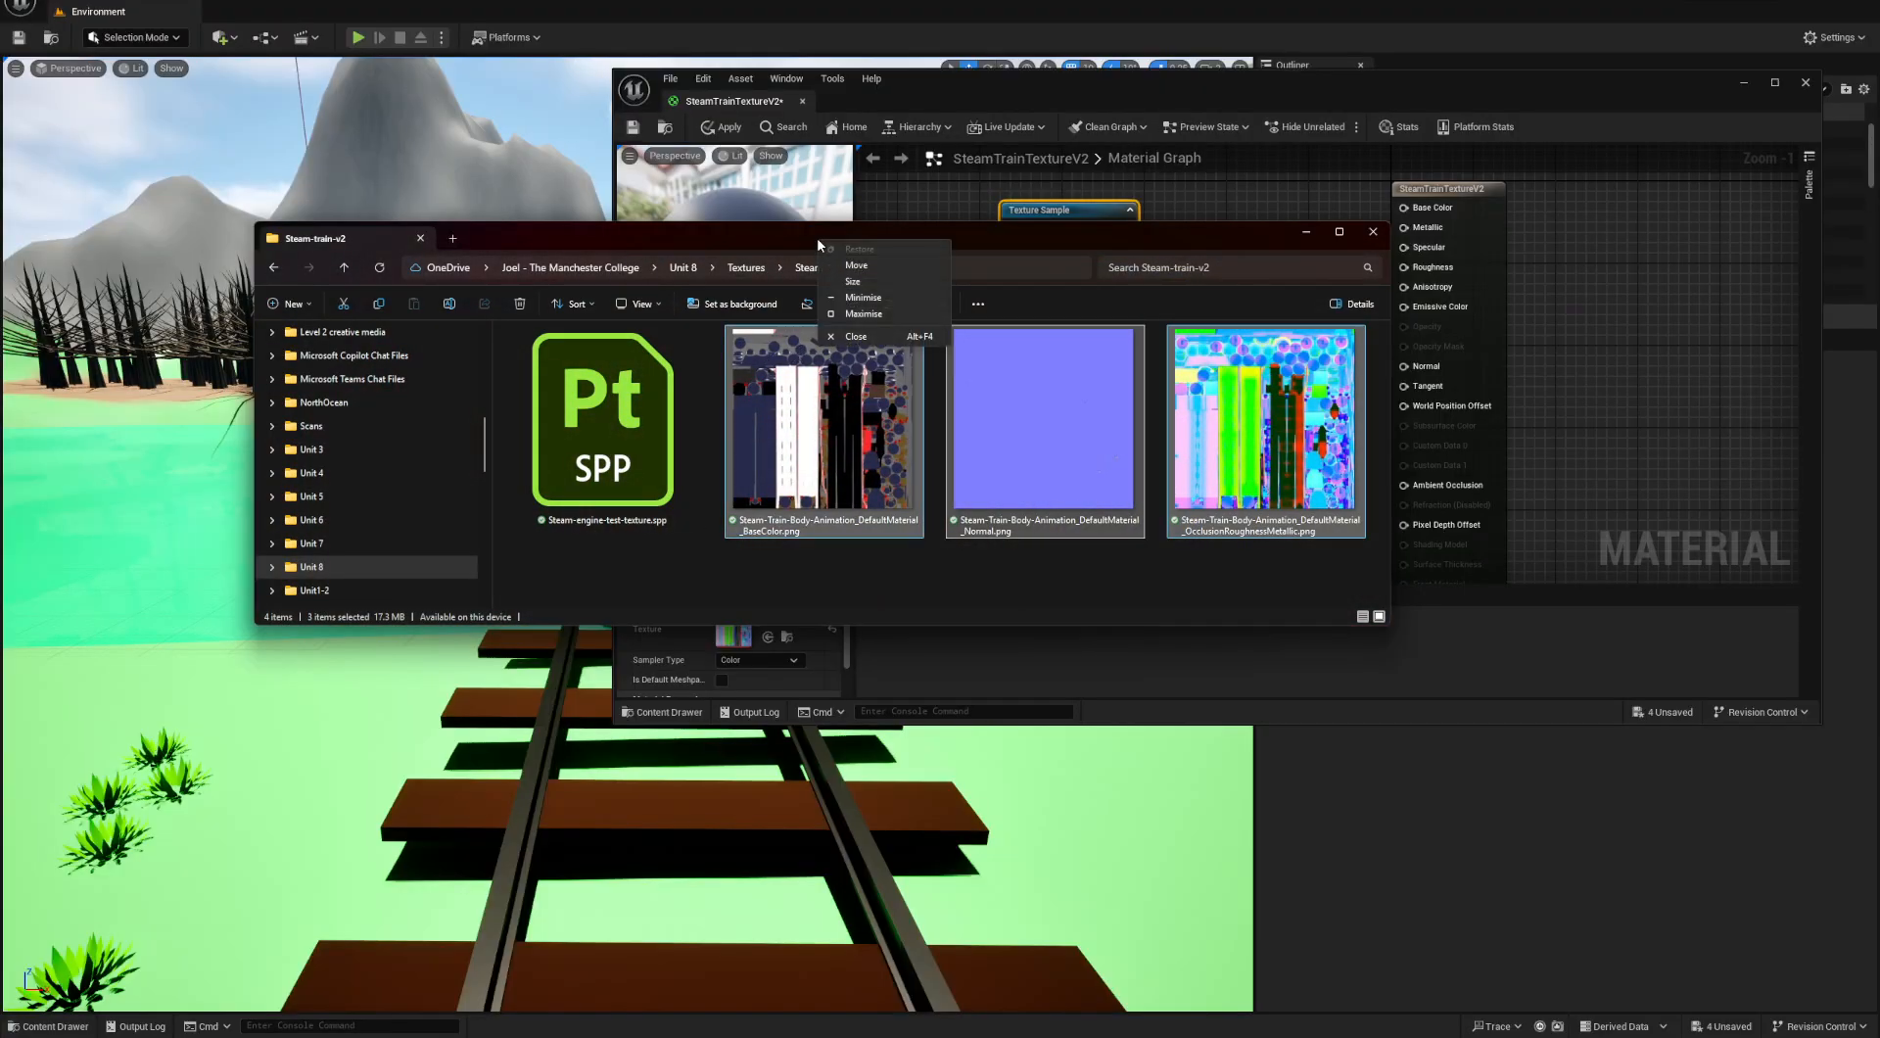
drag(790, 235, 578, 150)
drag(1173, 431, 587, 412)
drag(433, 149, 806, 31)
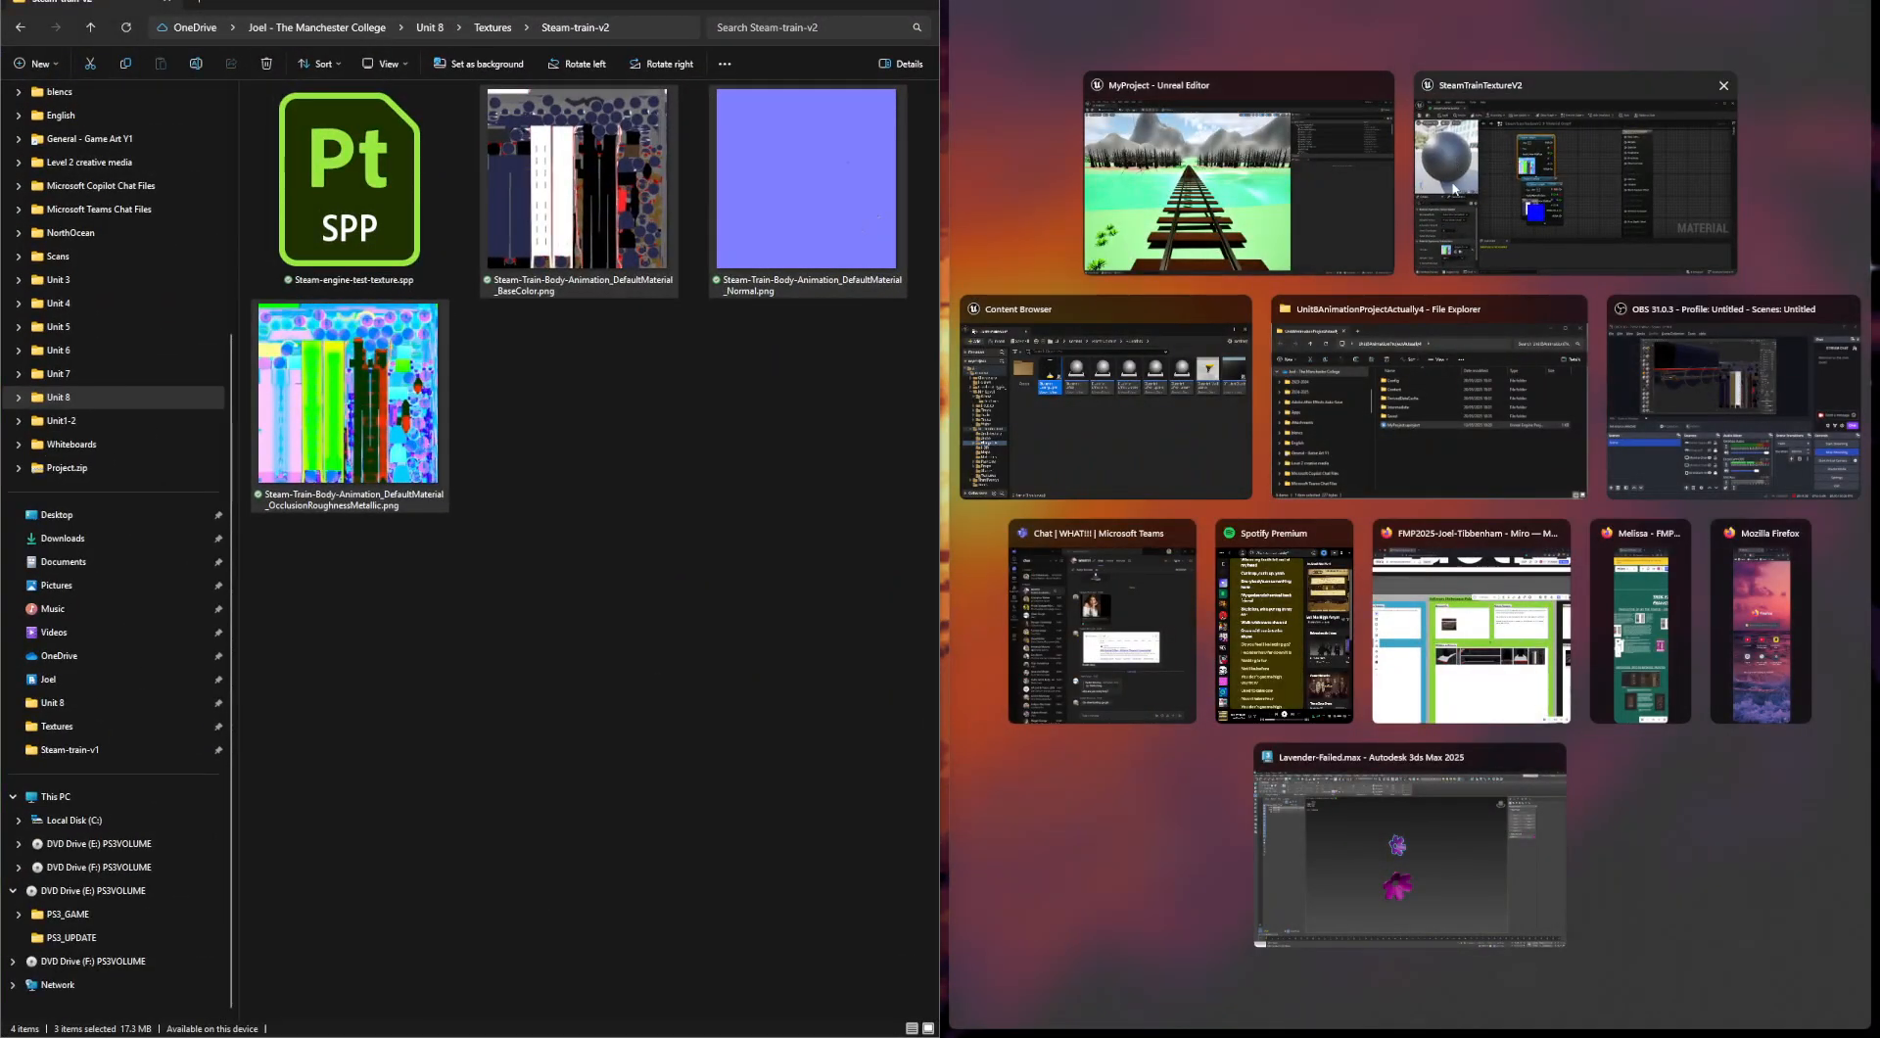
click(1302, 90)
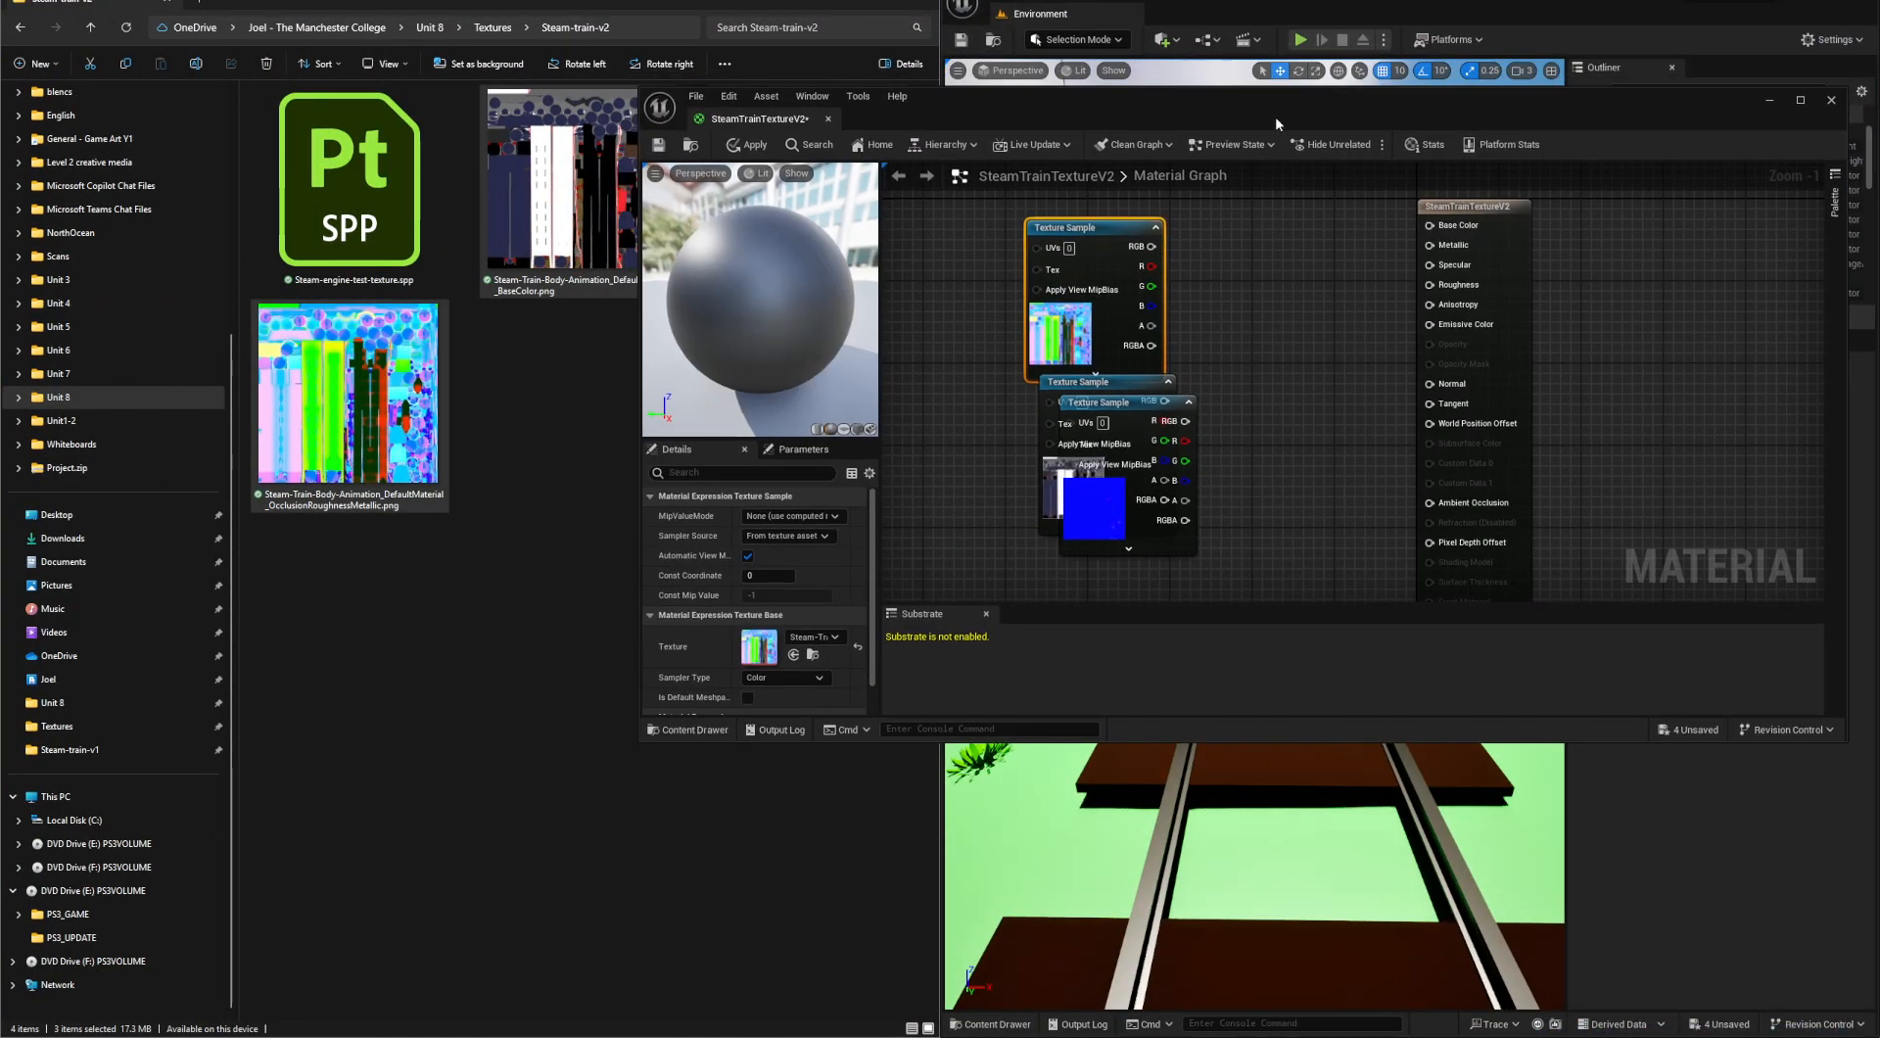
drag(639, 325, 998, 338)
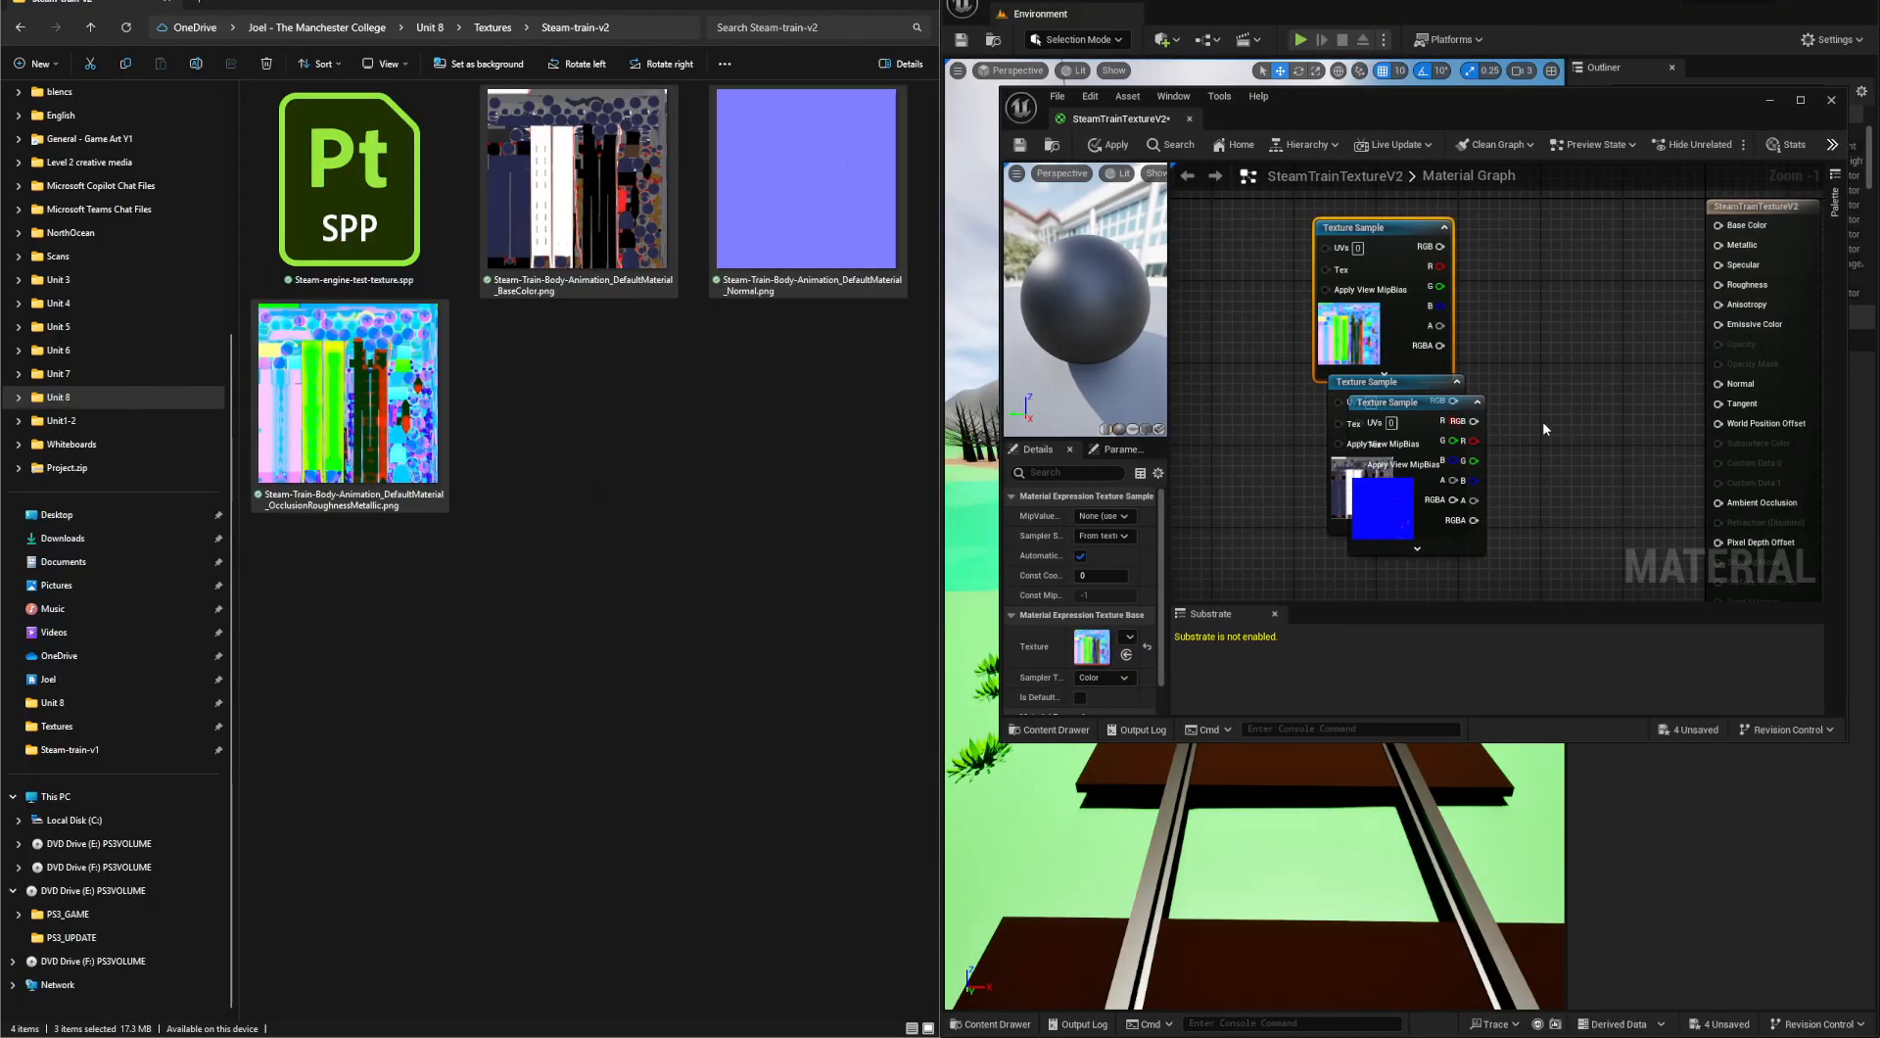
- Spread out the overlapping texture samples, placing base color above, OcclusionRoughnessMetallic in the middle and normal below
drag(1437, 402, 1317, 487)
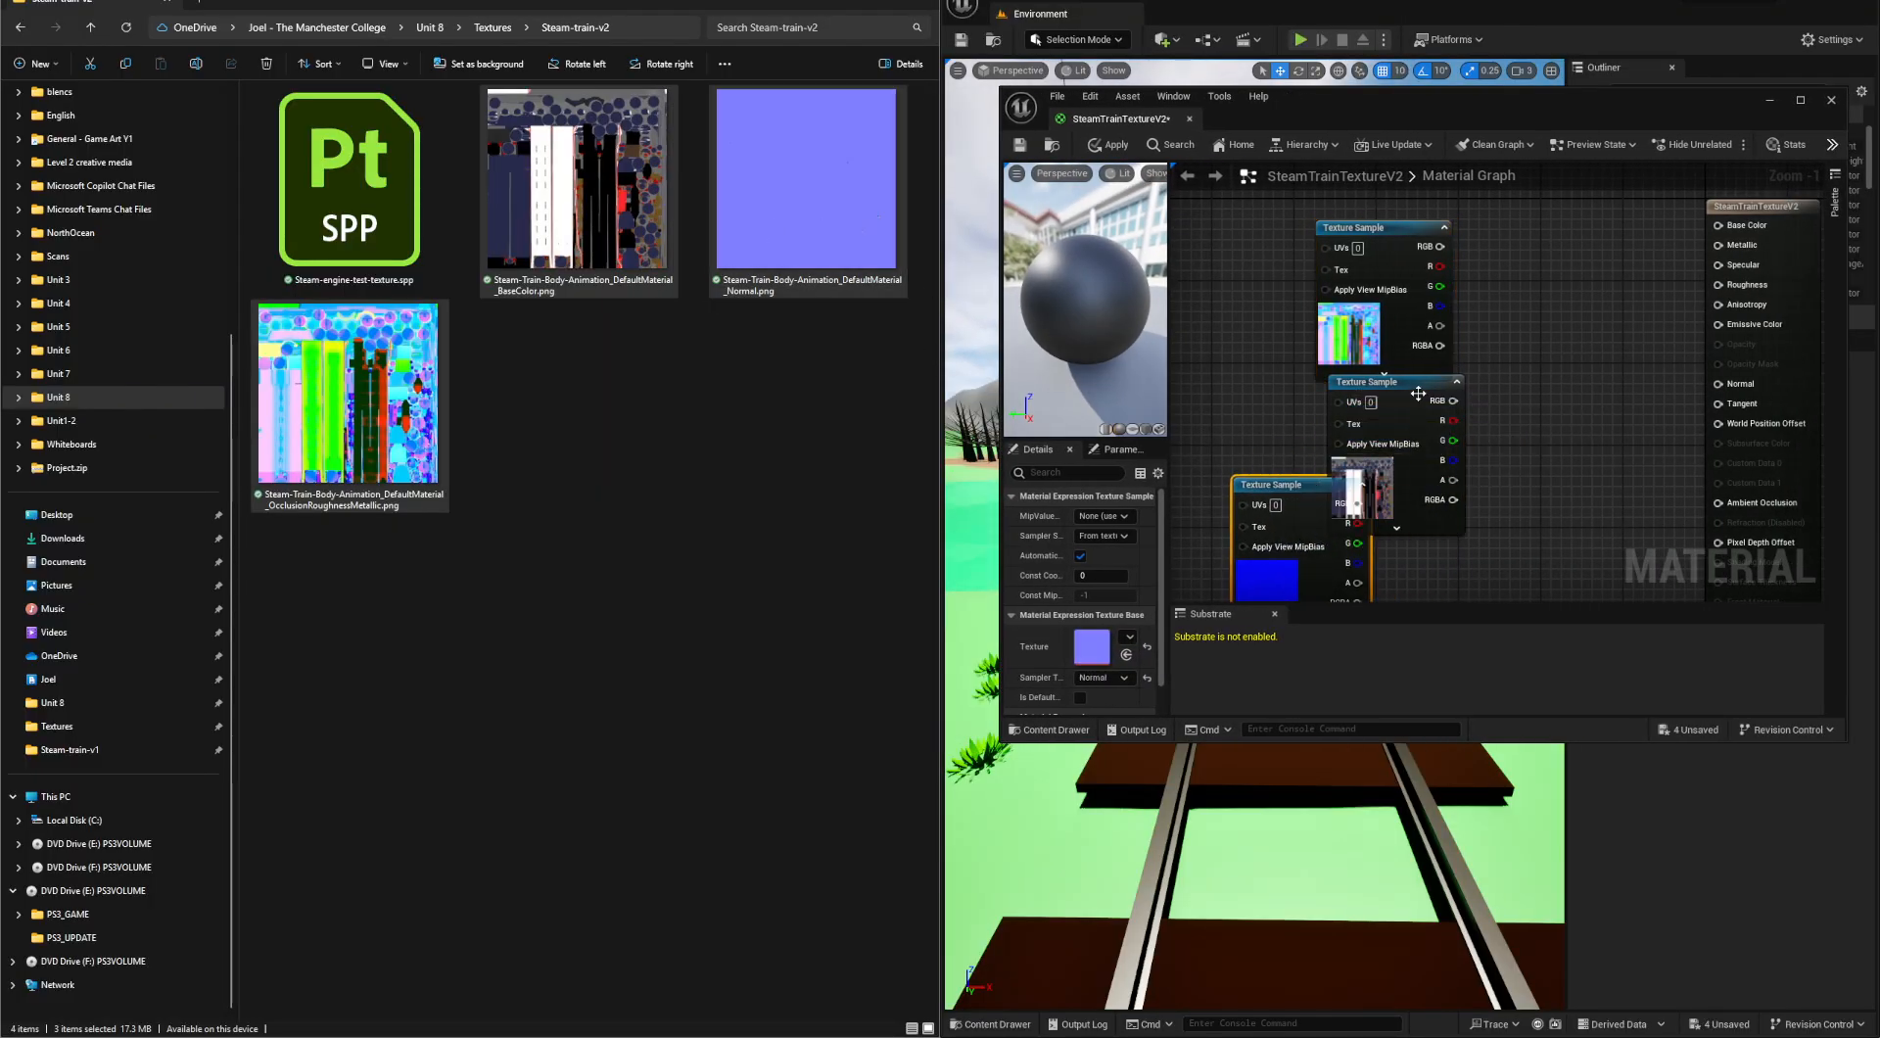
drag(1419, 384, 1271, 188)
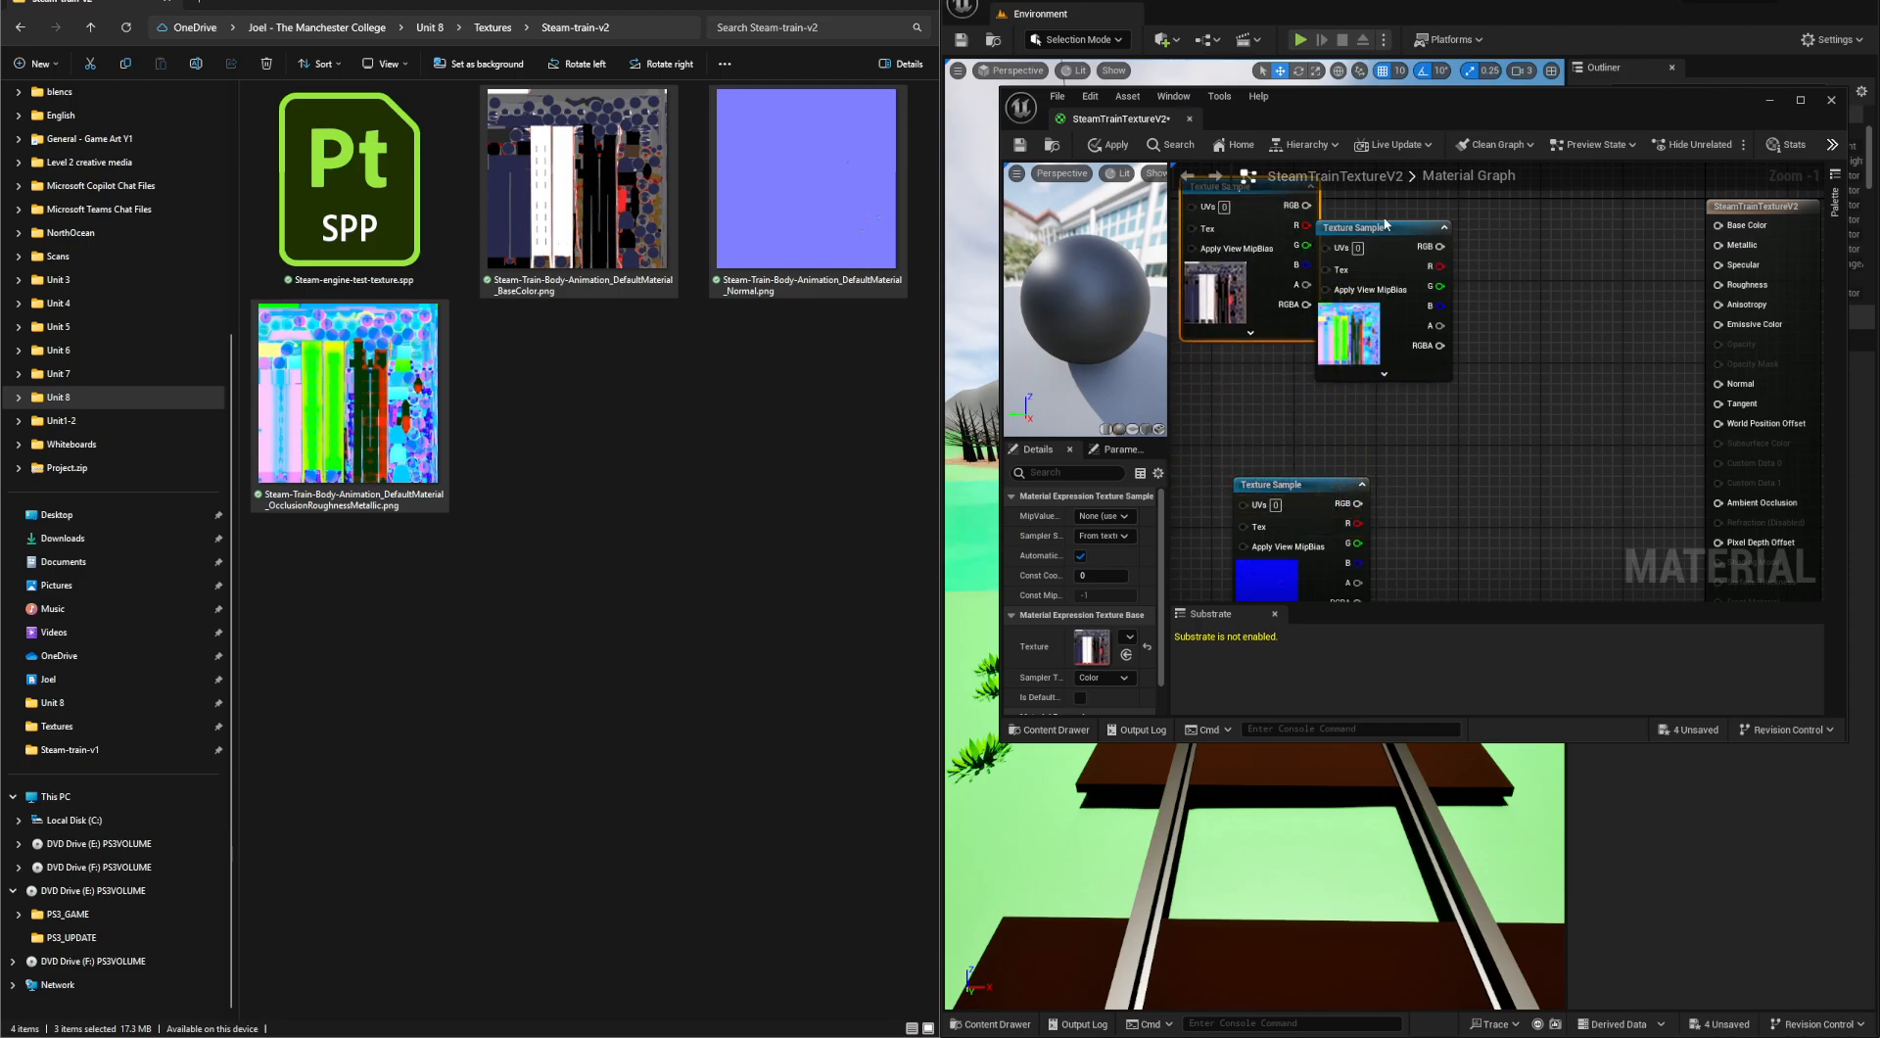
drag(1383, 226, 1395, 325)
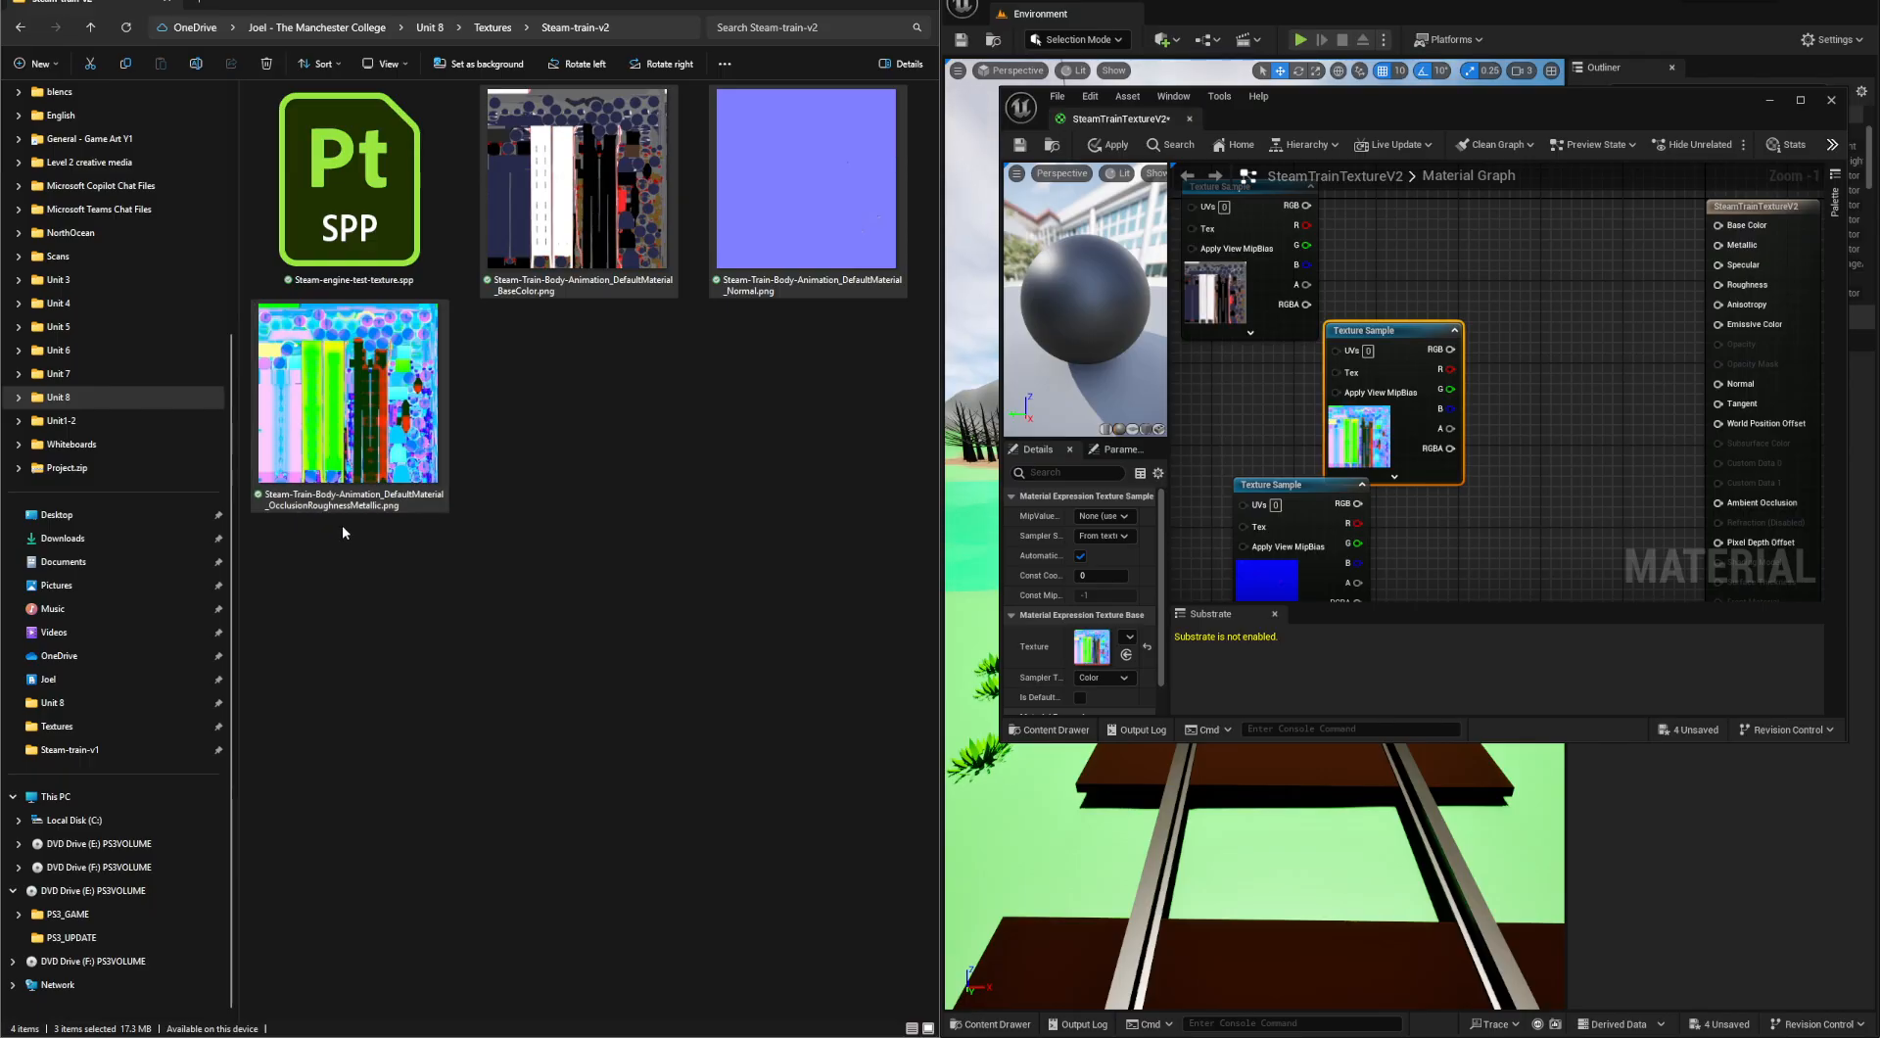
- Connect the OcclusionRoughnessMetallic sample's red output to Ambient Occlusion, green to Roughness and blue to Metallic
right_drag(1645, 467, 1503, 498)
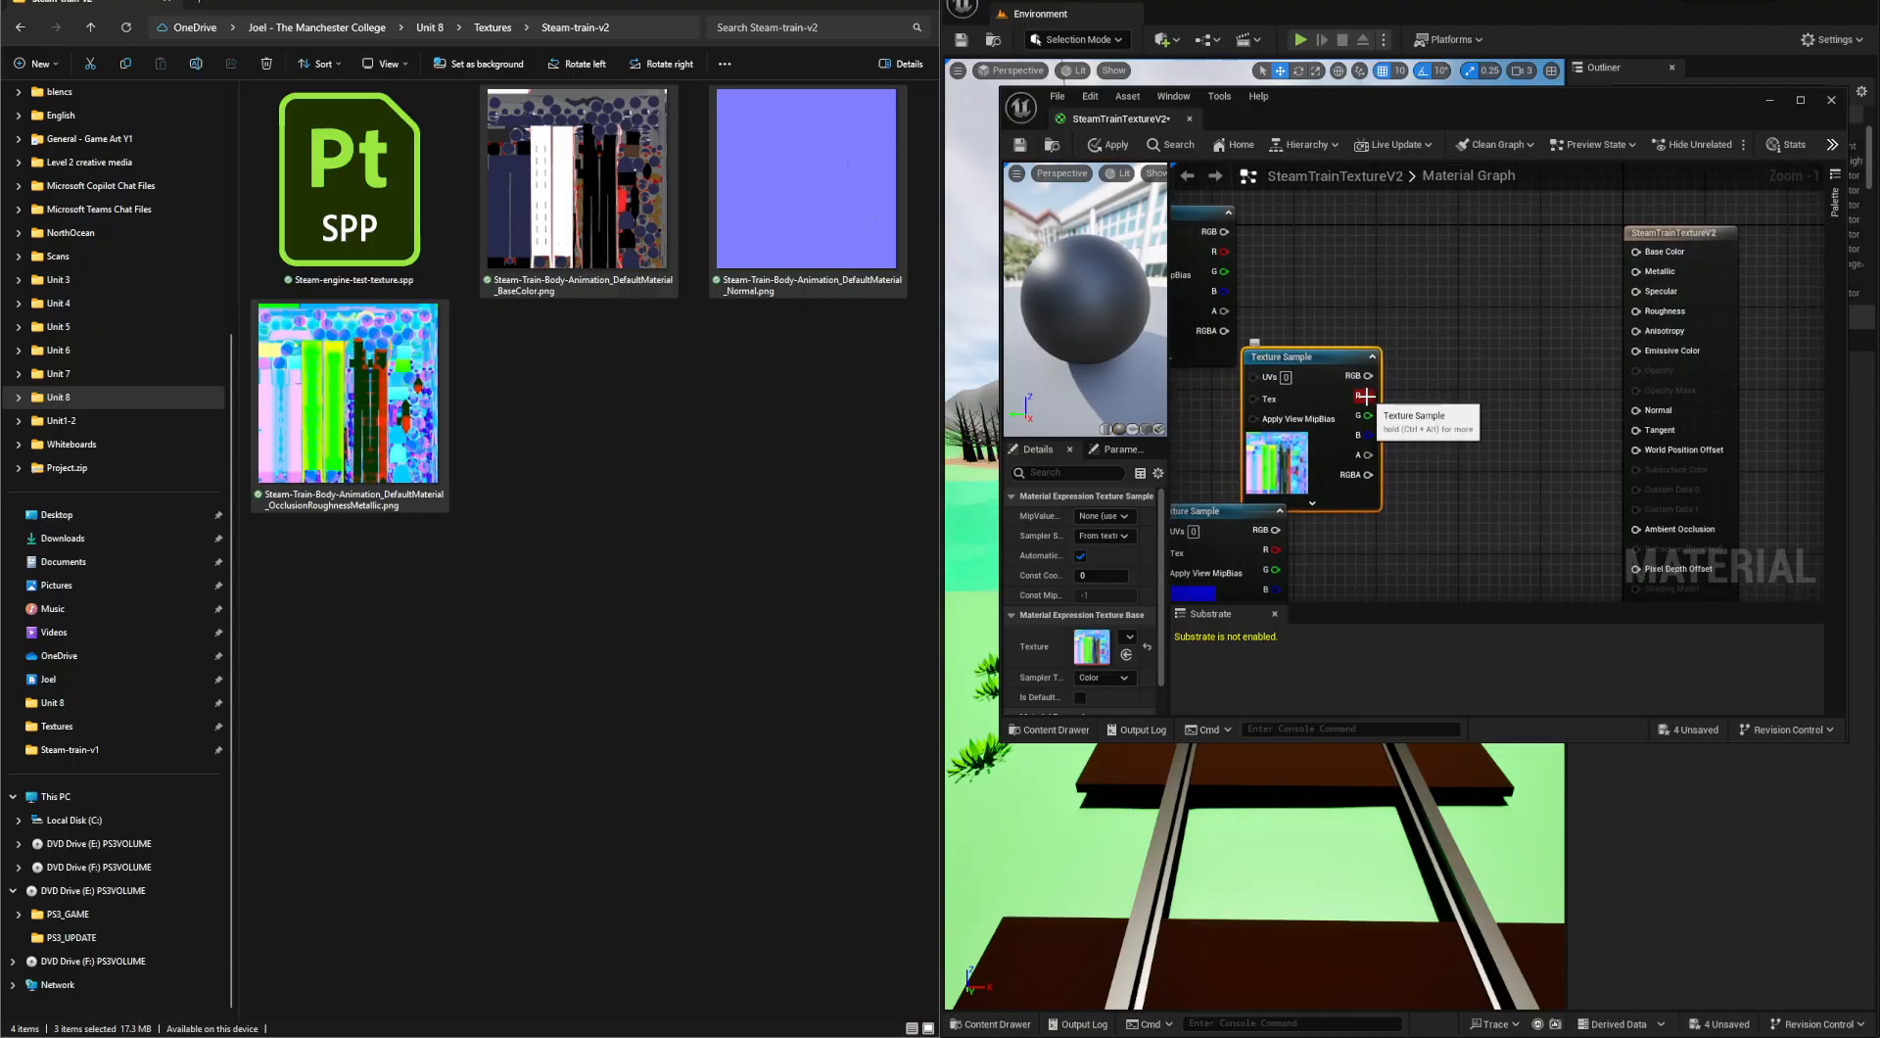
right_drag(1366, 397, 1345, 363)
drag(1387, 379, 1601, 495)
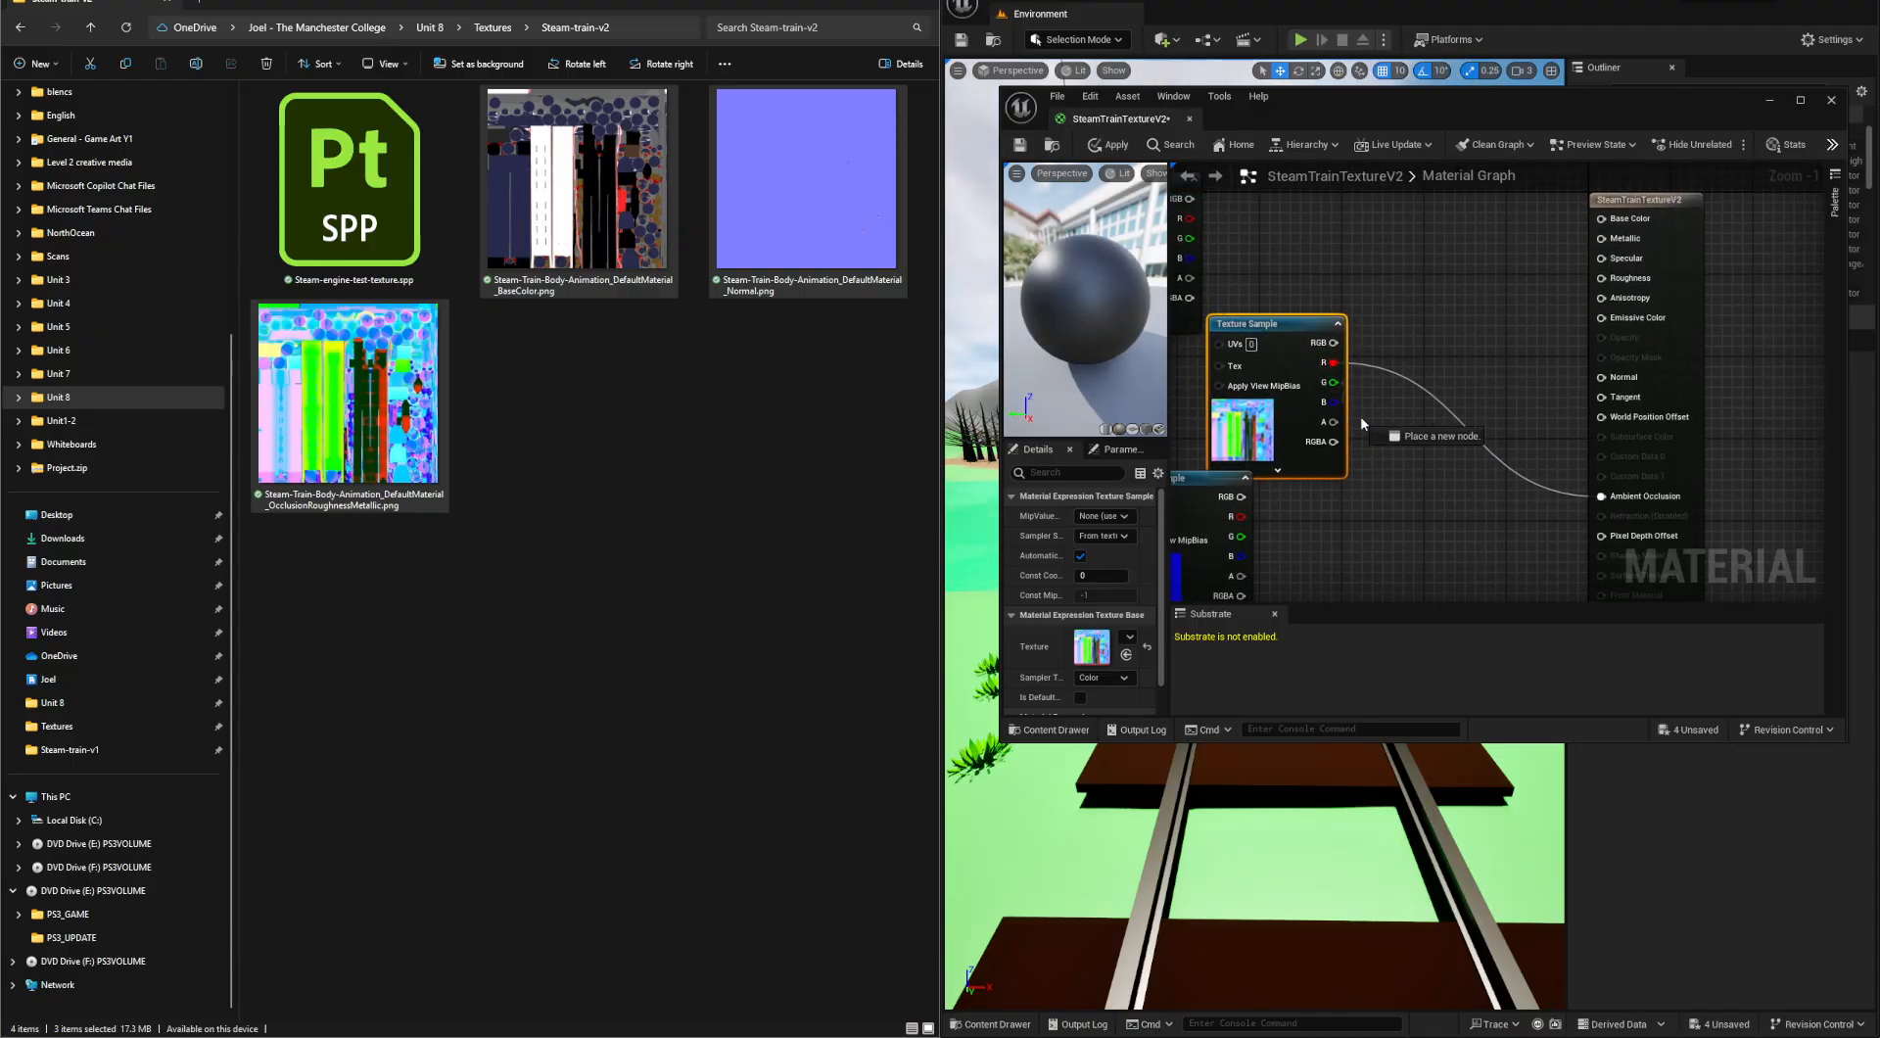
drag(1460, 423, 1602, 279)
drag(1332, 402, 1613, 248)
drag(1264, 324, 1286, 345)
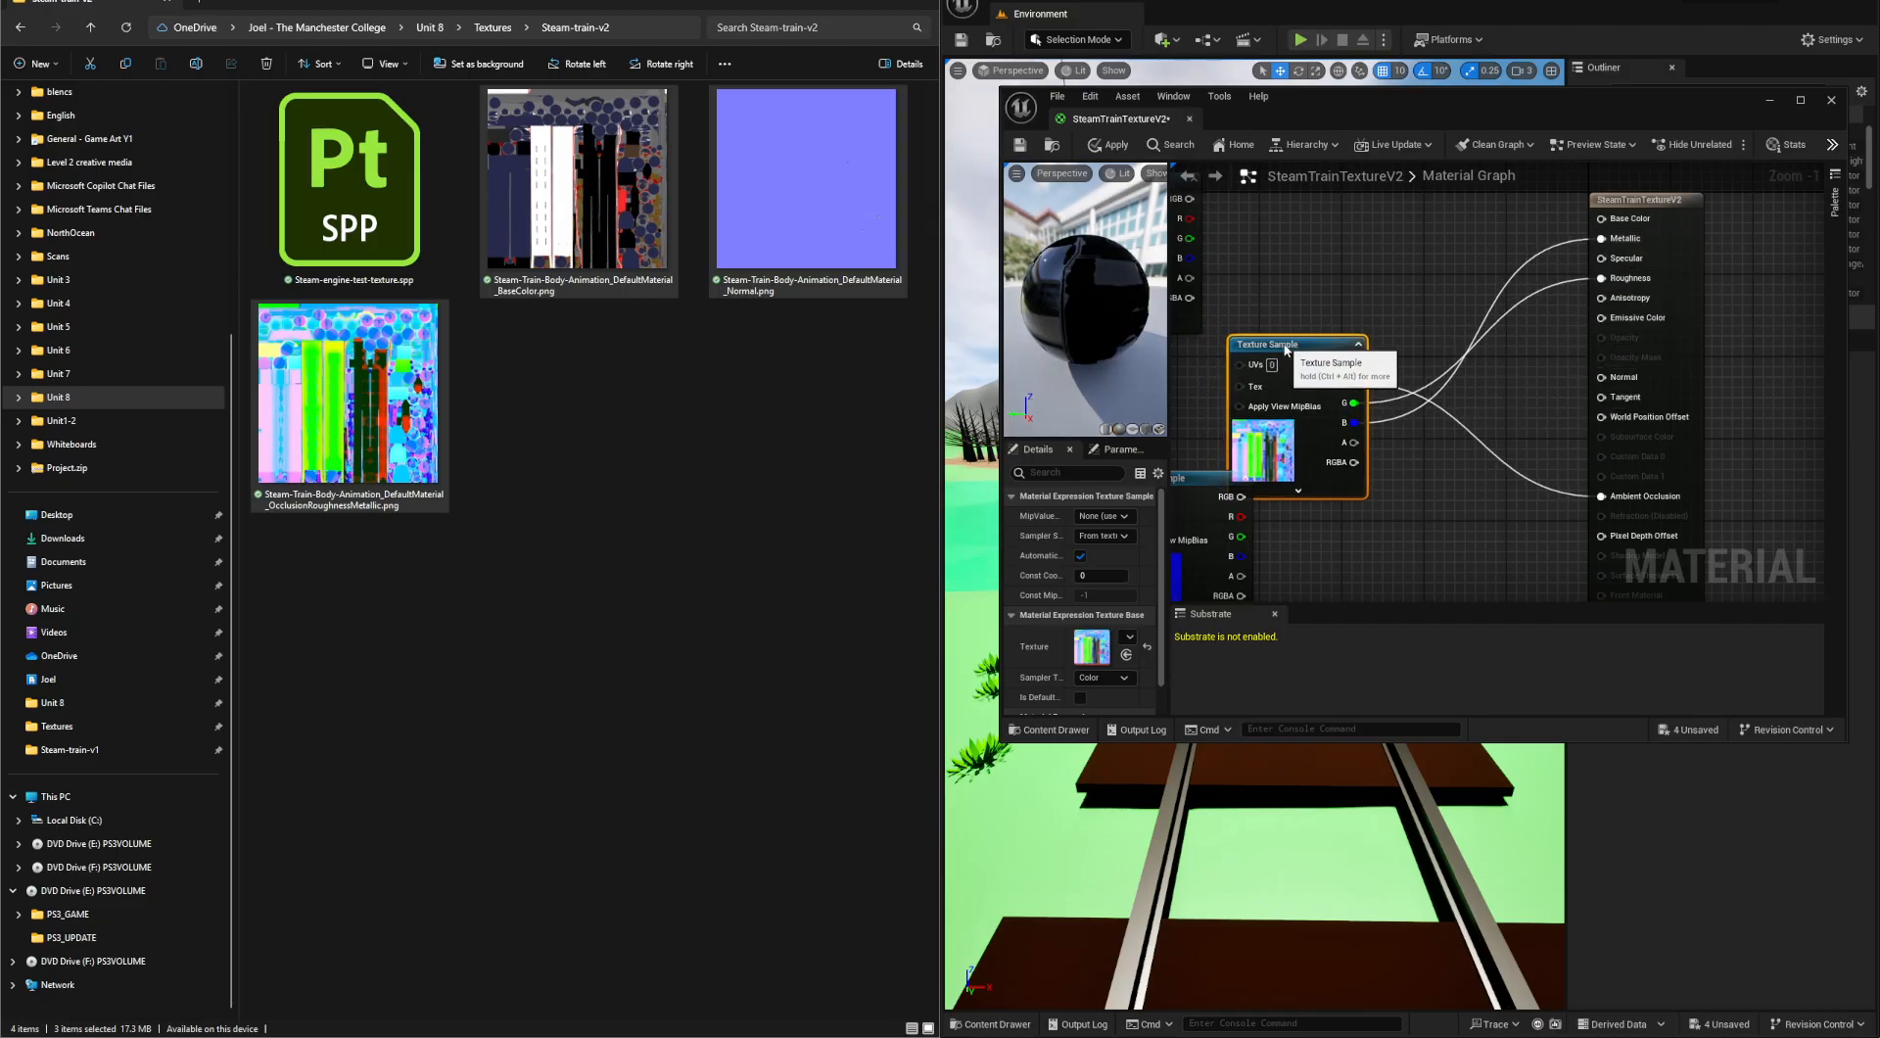
- Align the base color sample above the OcclusionRoughnessMetallic sample and connect its RGB output to Base Color
right_drag(1276, 295, 1394, 384)
drag(1249, 271, 1435, 275)
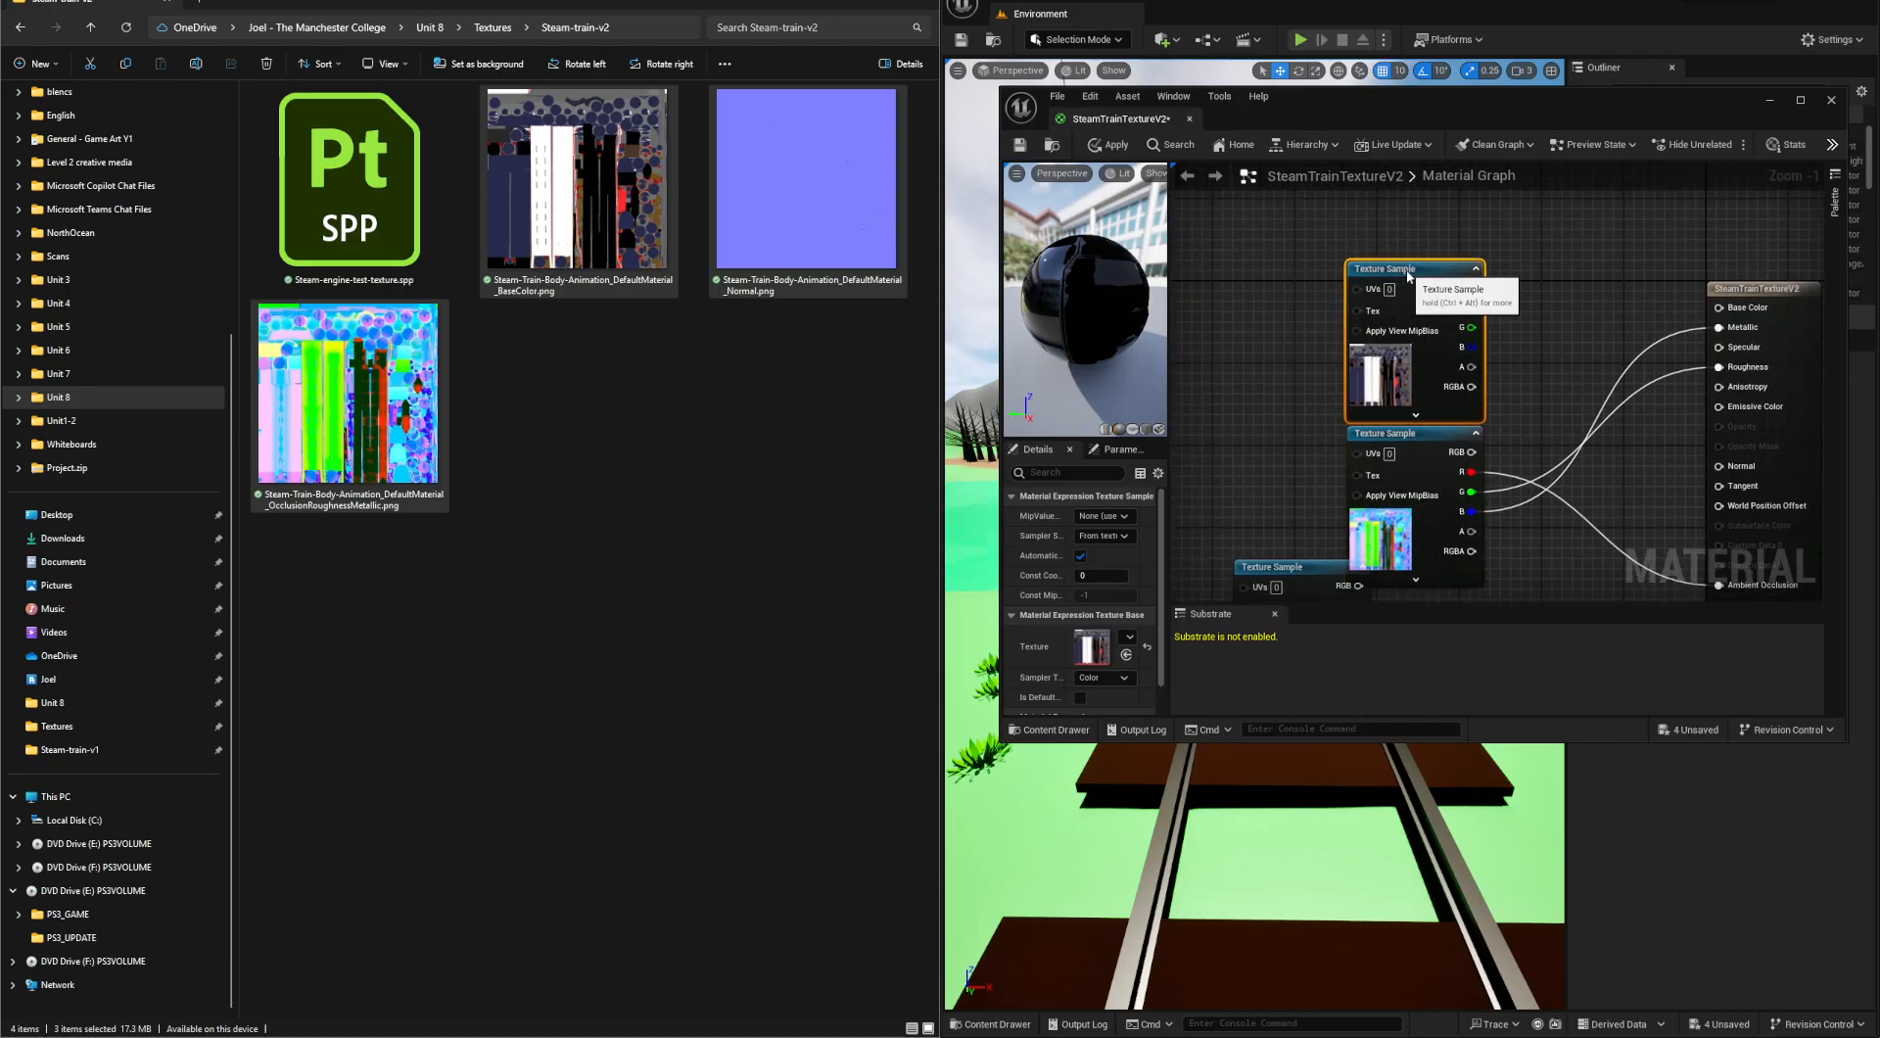
right_drag(1502, 306, 1387, 273)
drag(1357, 256, 1605, 275)
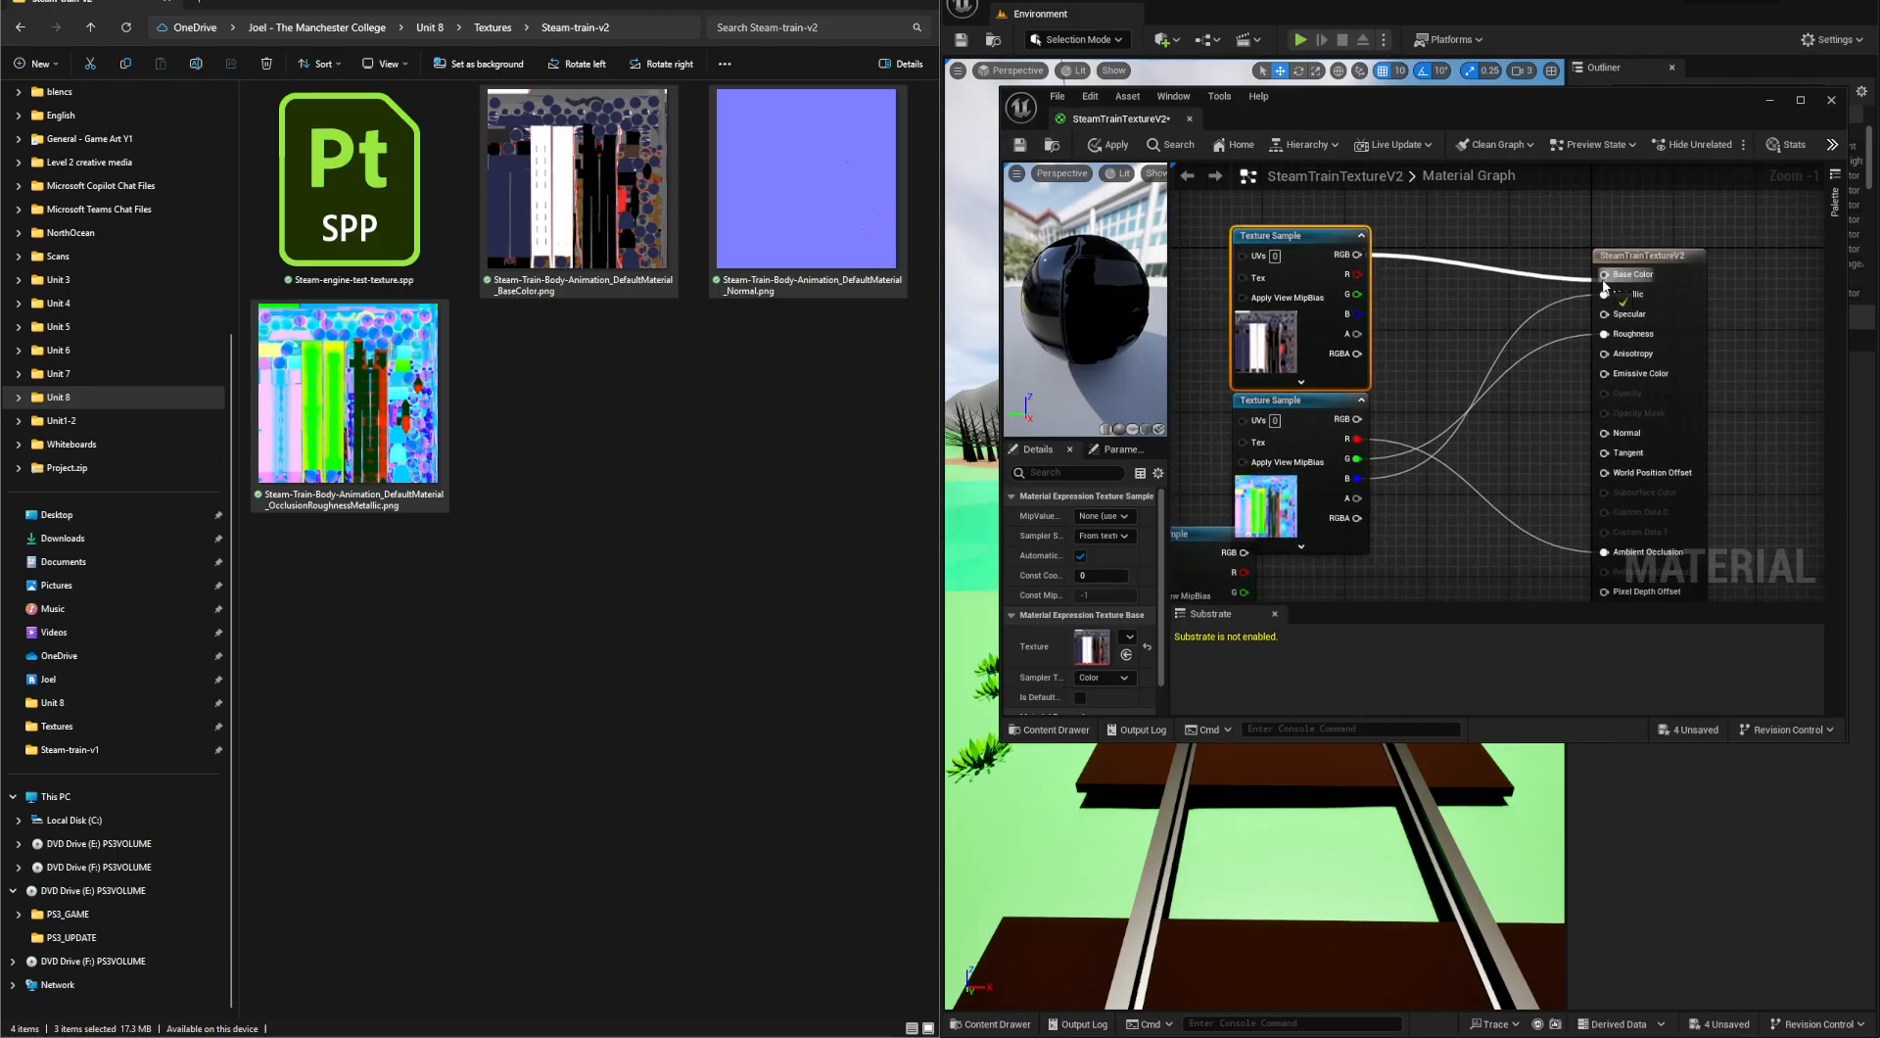
- Connect the normal map sample's RGB output to the Normal input and apply the material changes
right_drag(1224, 538, 1240, 370)
drag(1215, 368, 1617, 265)
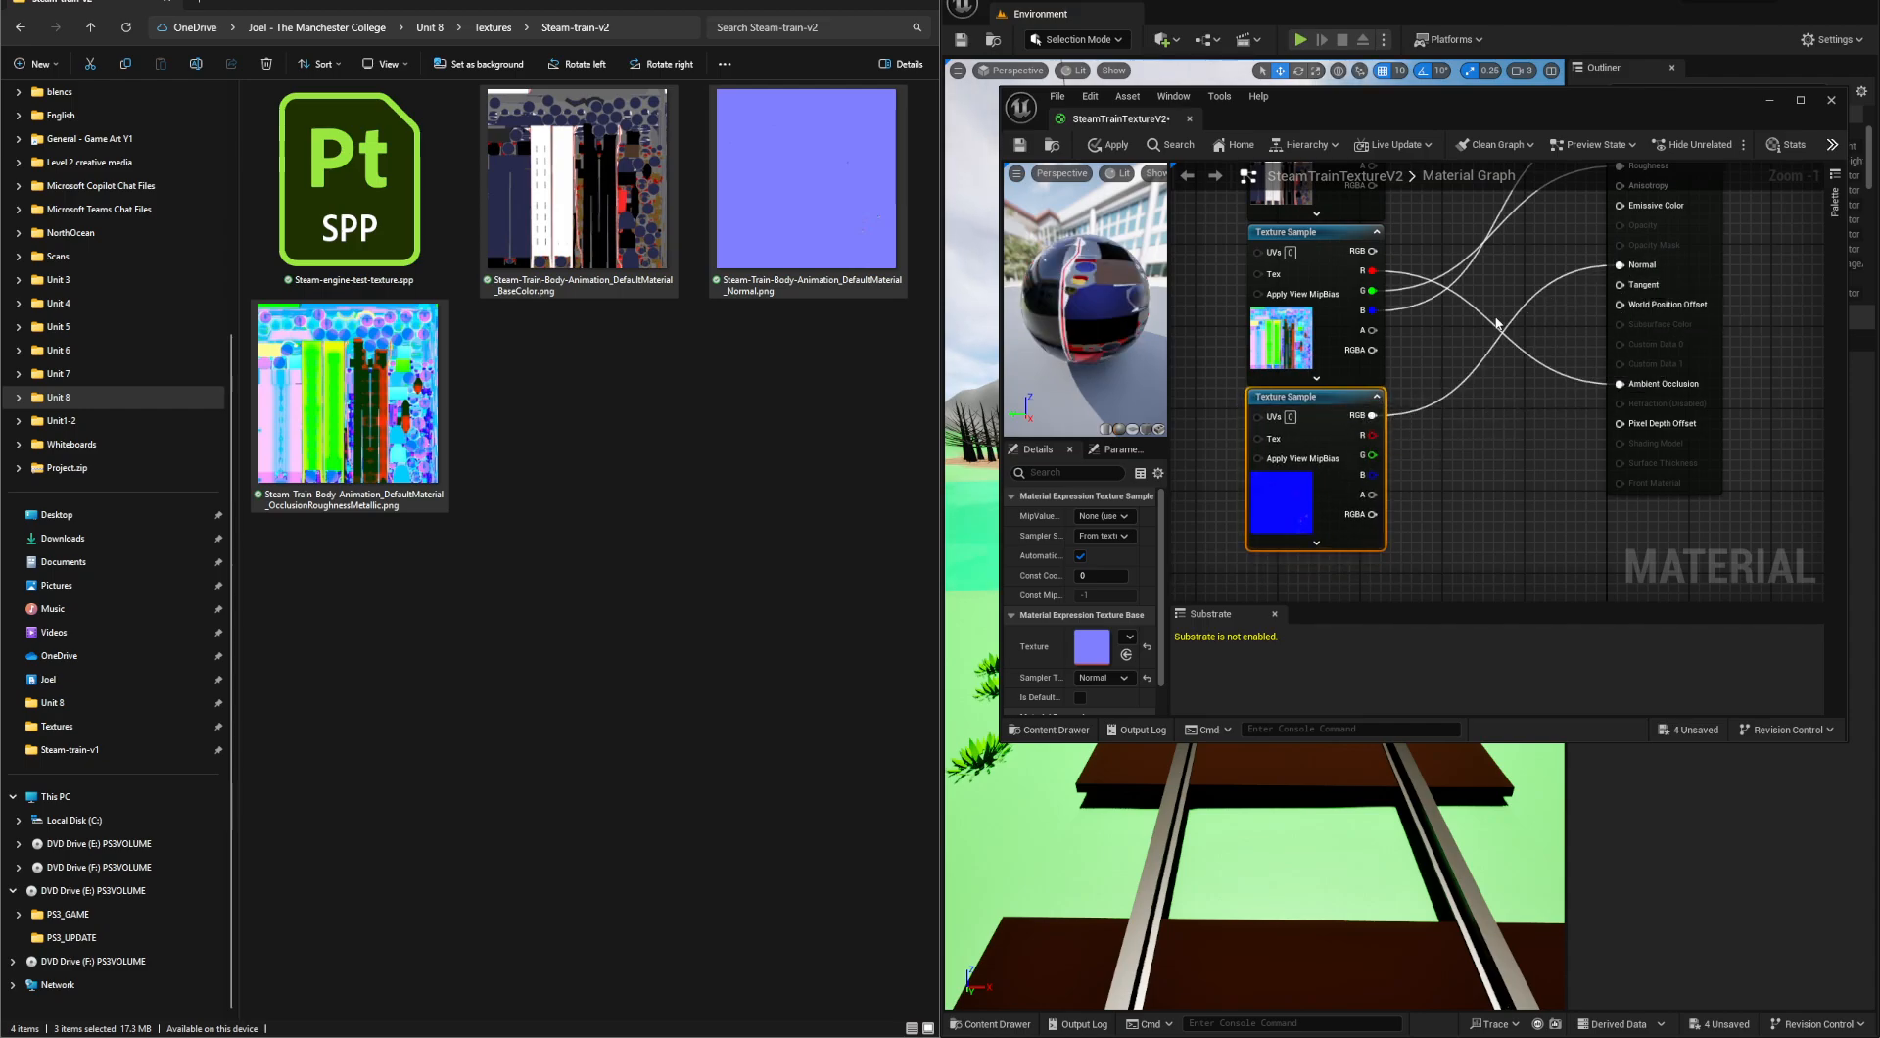
click(1116, 146)
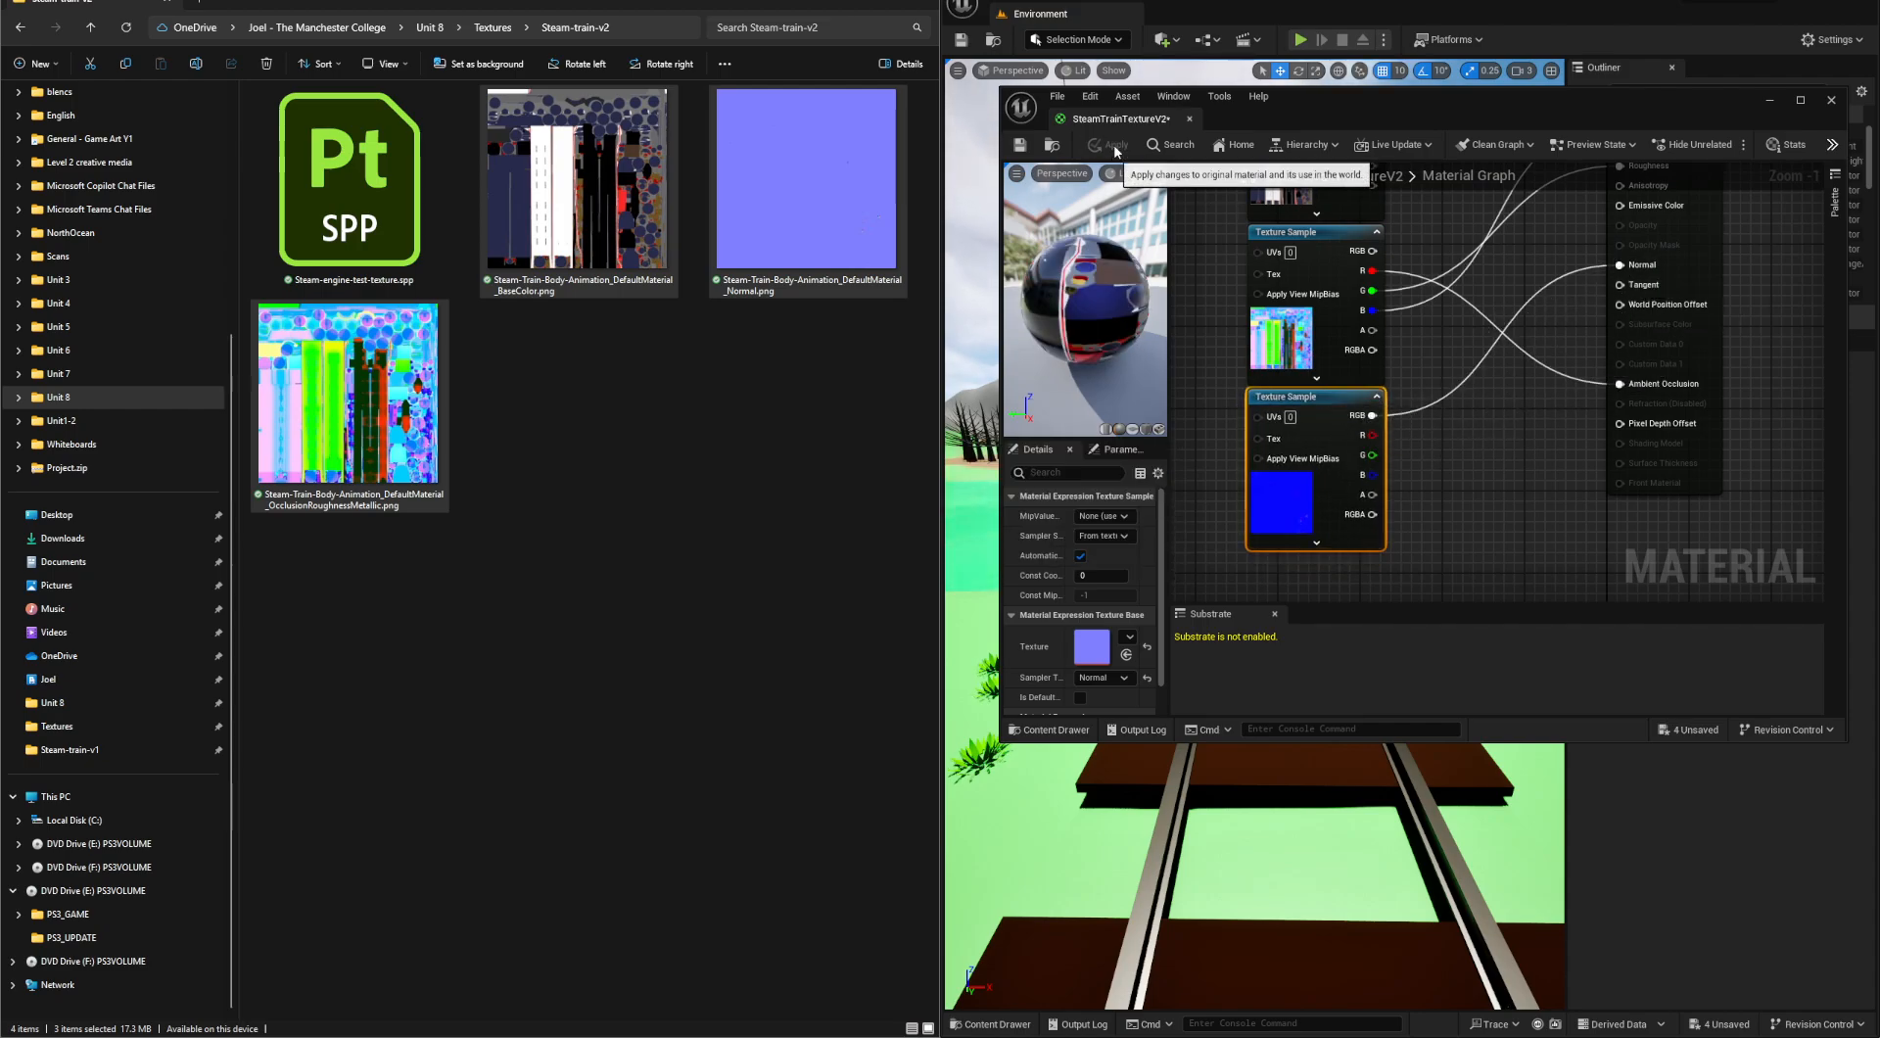
- Maximize the Unreal level editor and close the SteamTrainTextureV2 material editor
drag(1503, 115, 1537, 210)
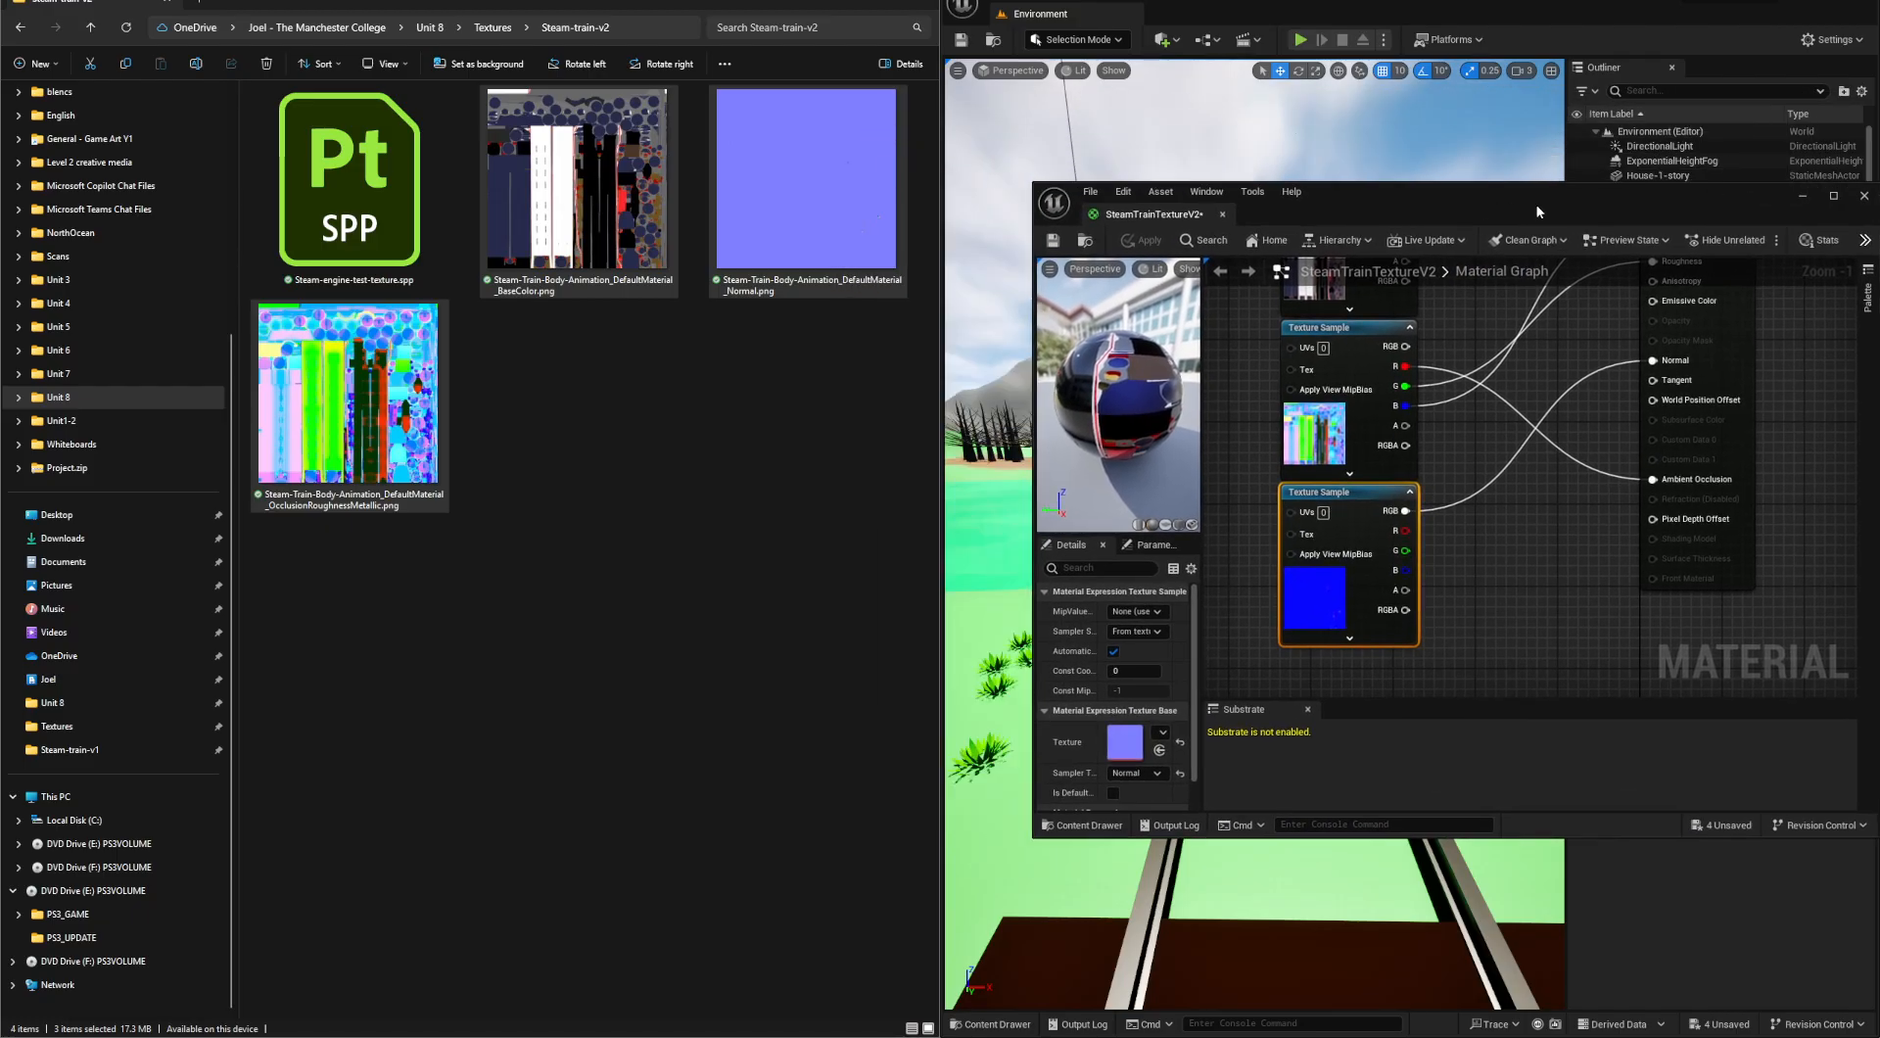
key(alt+Tab)
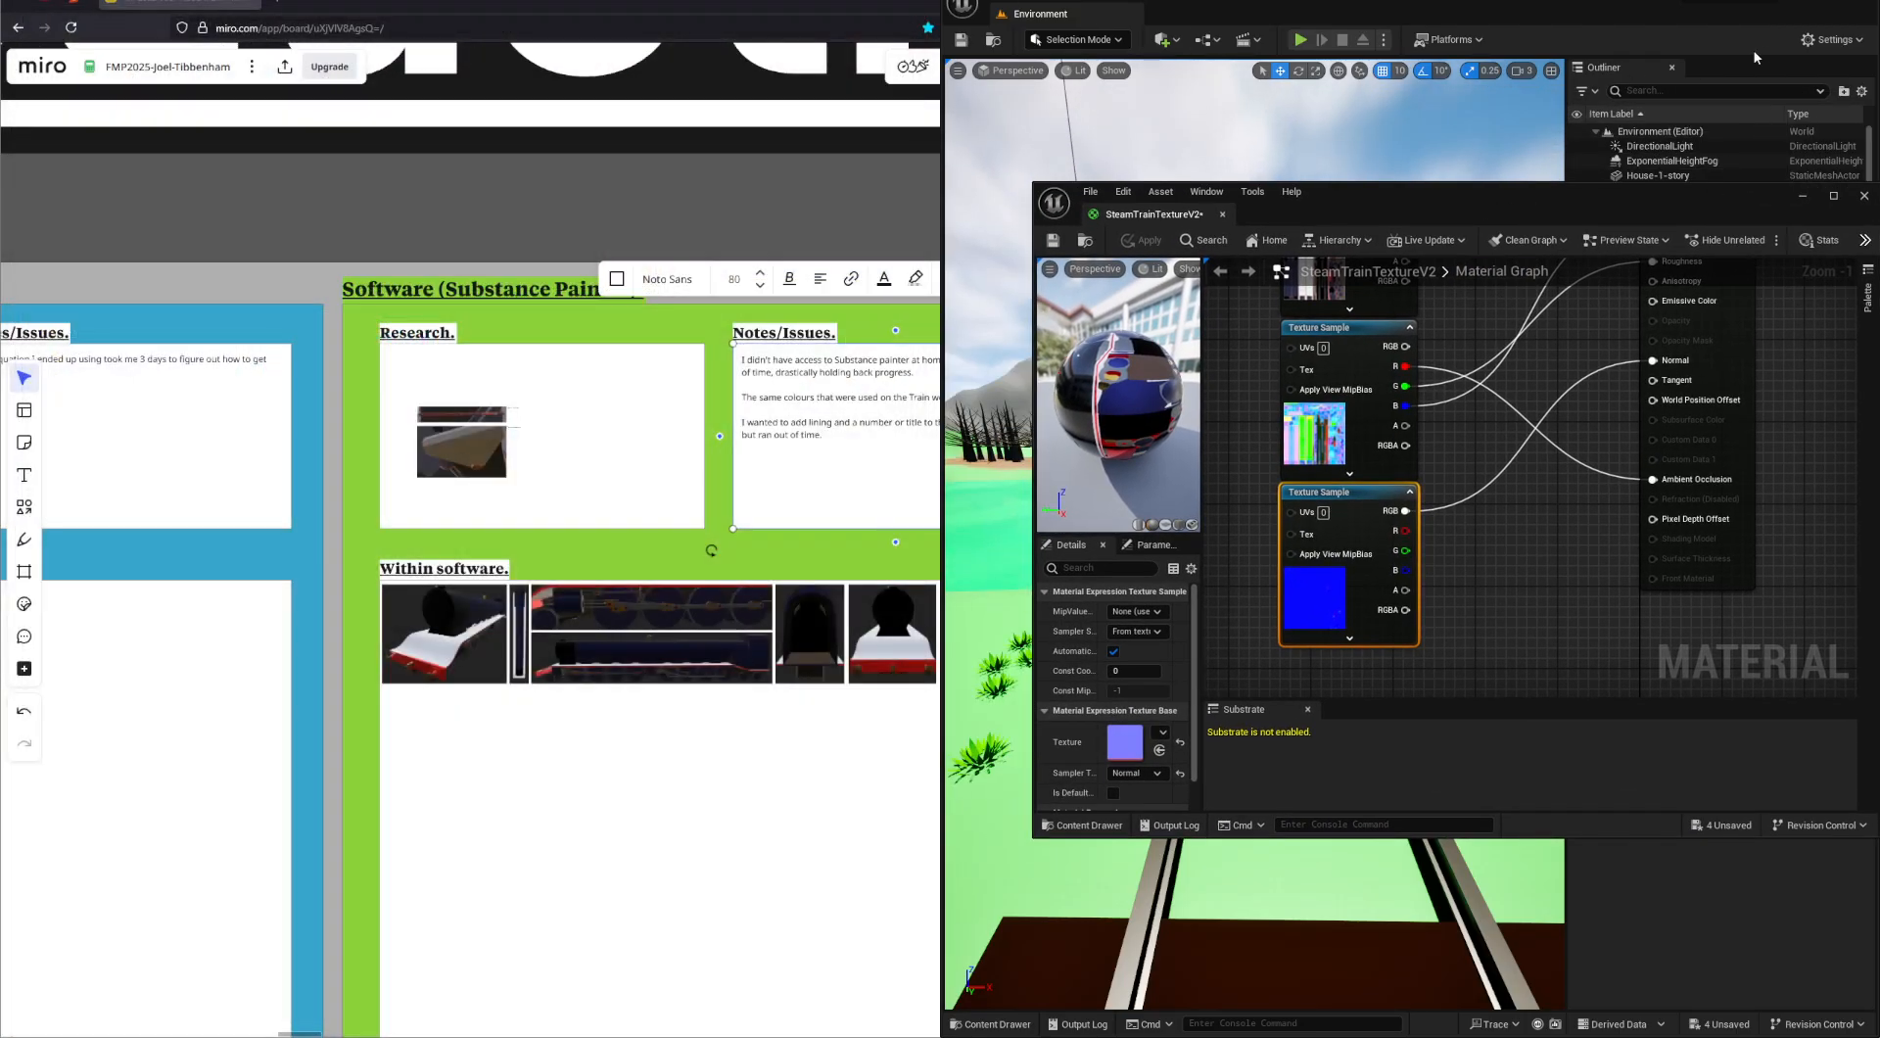
double_click(1850, 7)
drag(1610, 202, 867, 218)
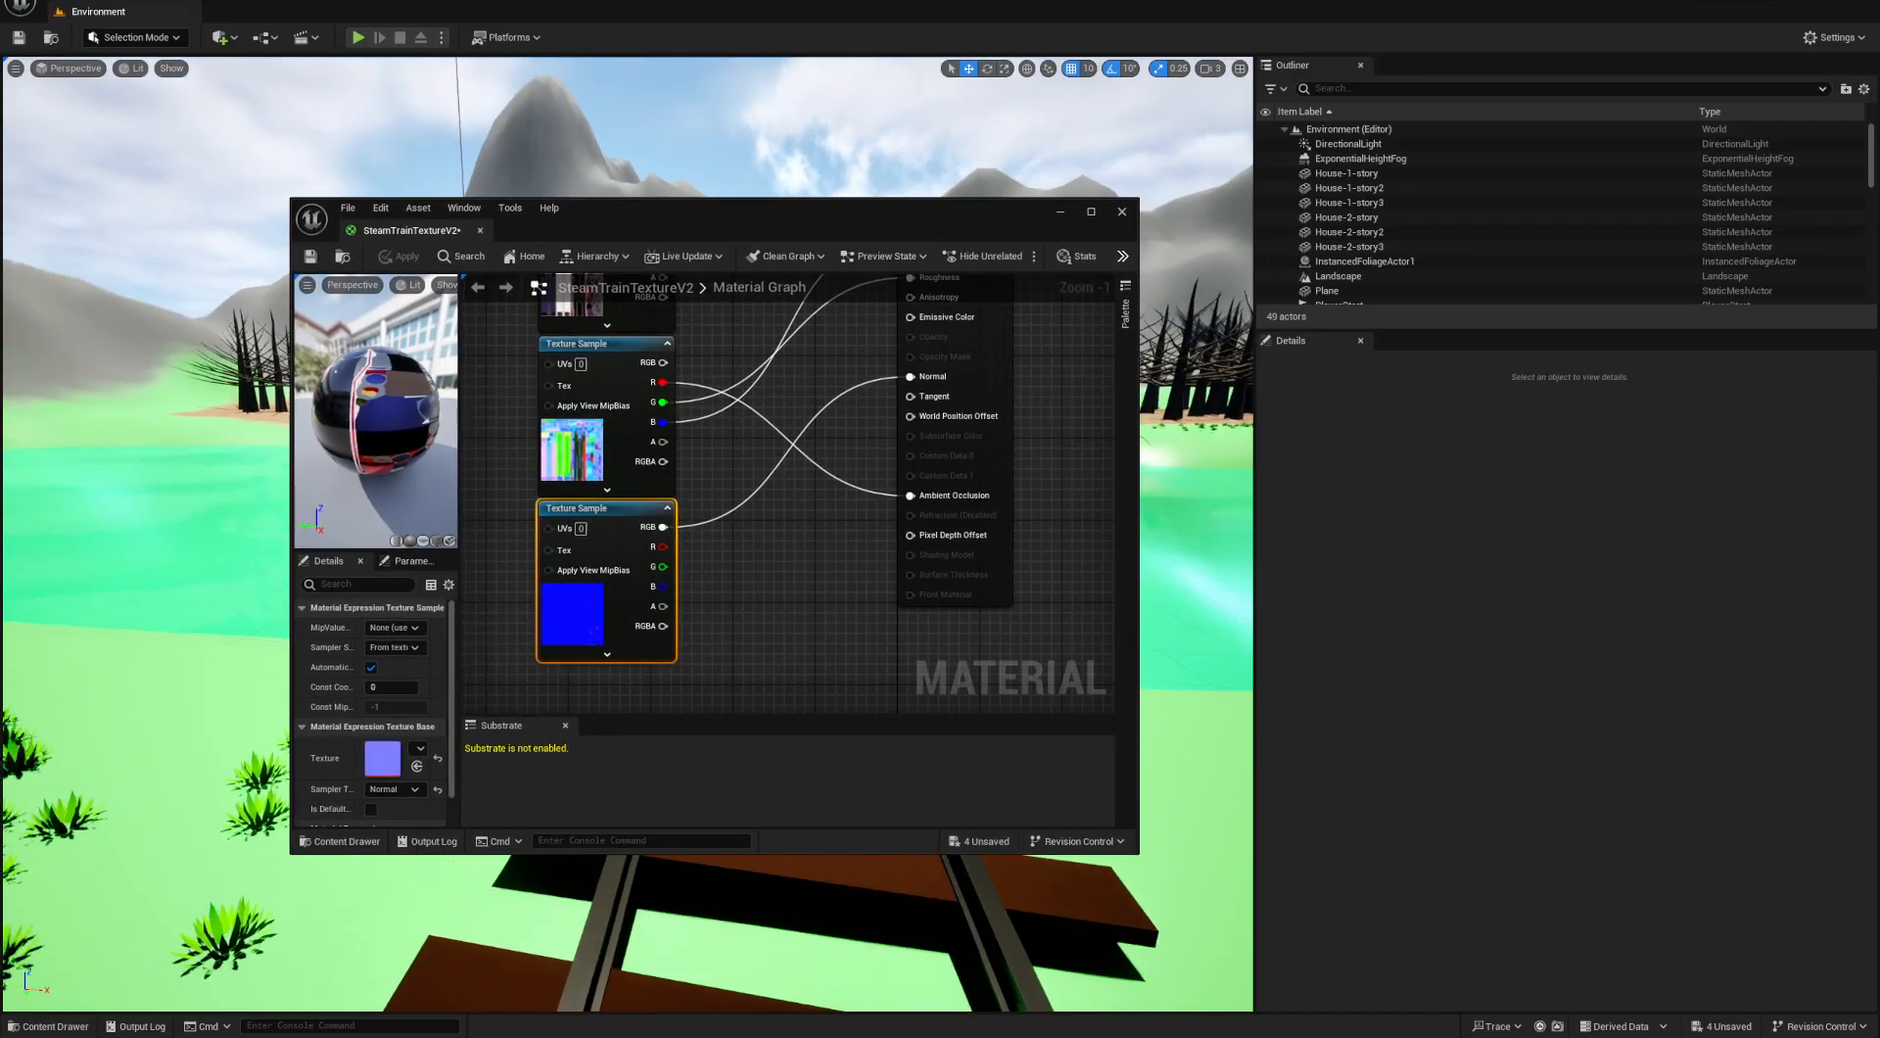
mouse_move(861, 137)
right_down()
mouse_move(940, 157)
mouse_move(1156, 128)
mouse_move(1018, 157)
mouse_move(900, 127)
mouse_move(881, 142)
right_up()
click(1122, 211)
- Apply the SteamTrainTextureV2 material from the Texture-V2 folder to the steam locomotive in the level
right_drag(872, 361, 675, 401)
click(72, 1028)
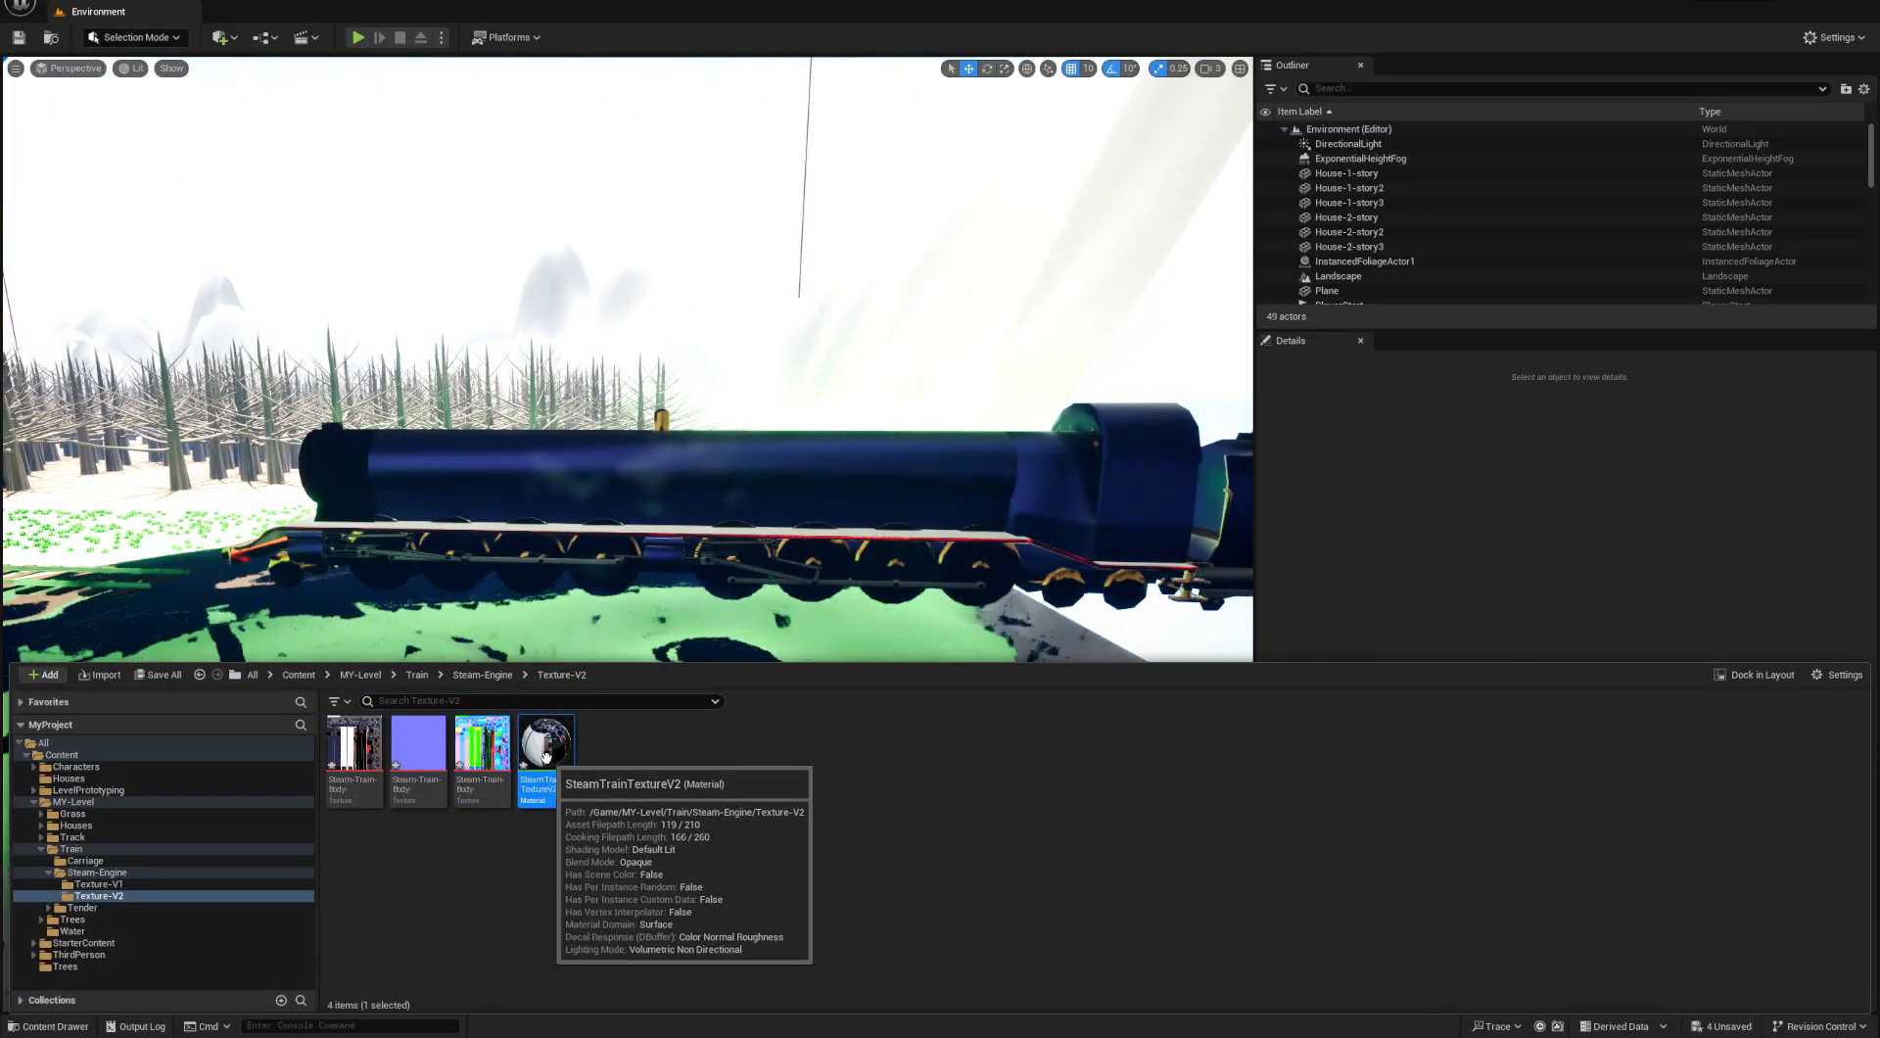
drag(824, 528, 819, 471)
mouse_move(819, 471)
right_down()
mouse_move(787, 462)
mouse_move(806, 455)
right_up()
right_drag(783, 626, 814, 632)
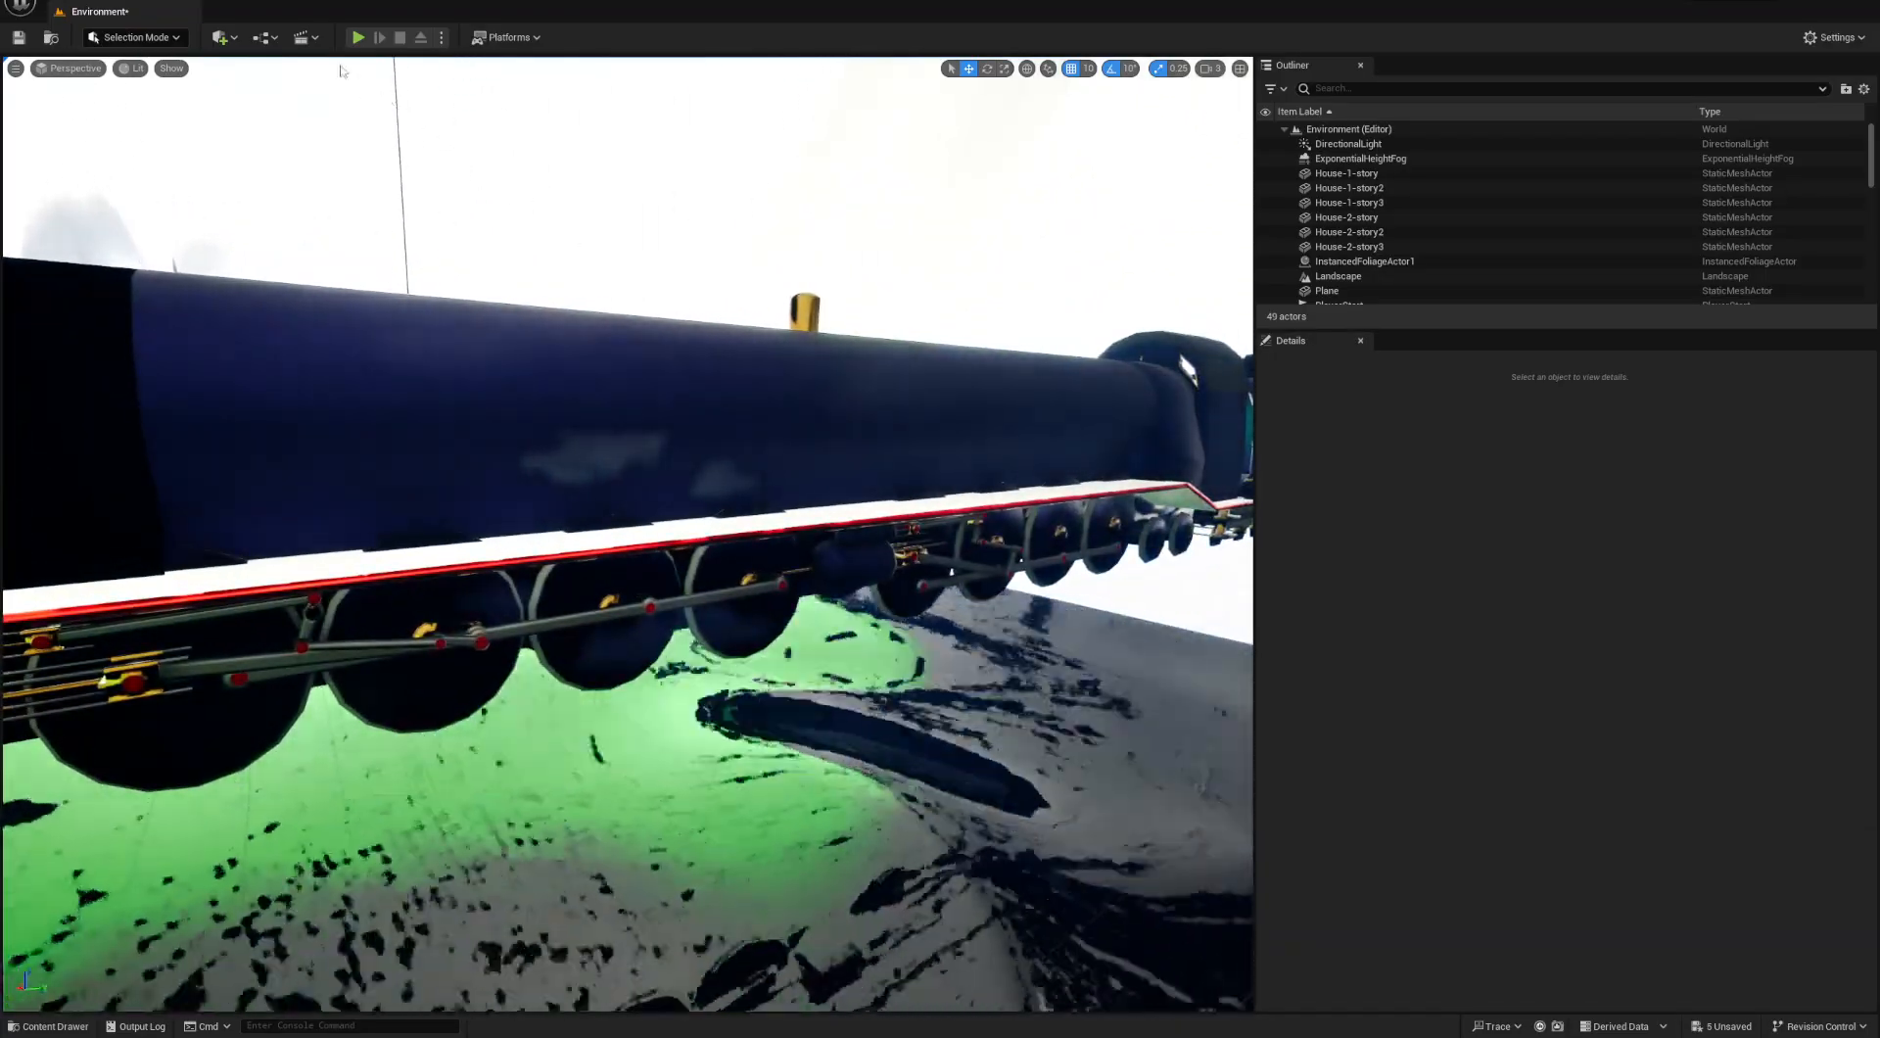
- Play the level, run the character along the track to check the textured train, and stop the play session
click(357, 37)
key(w)
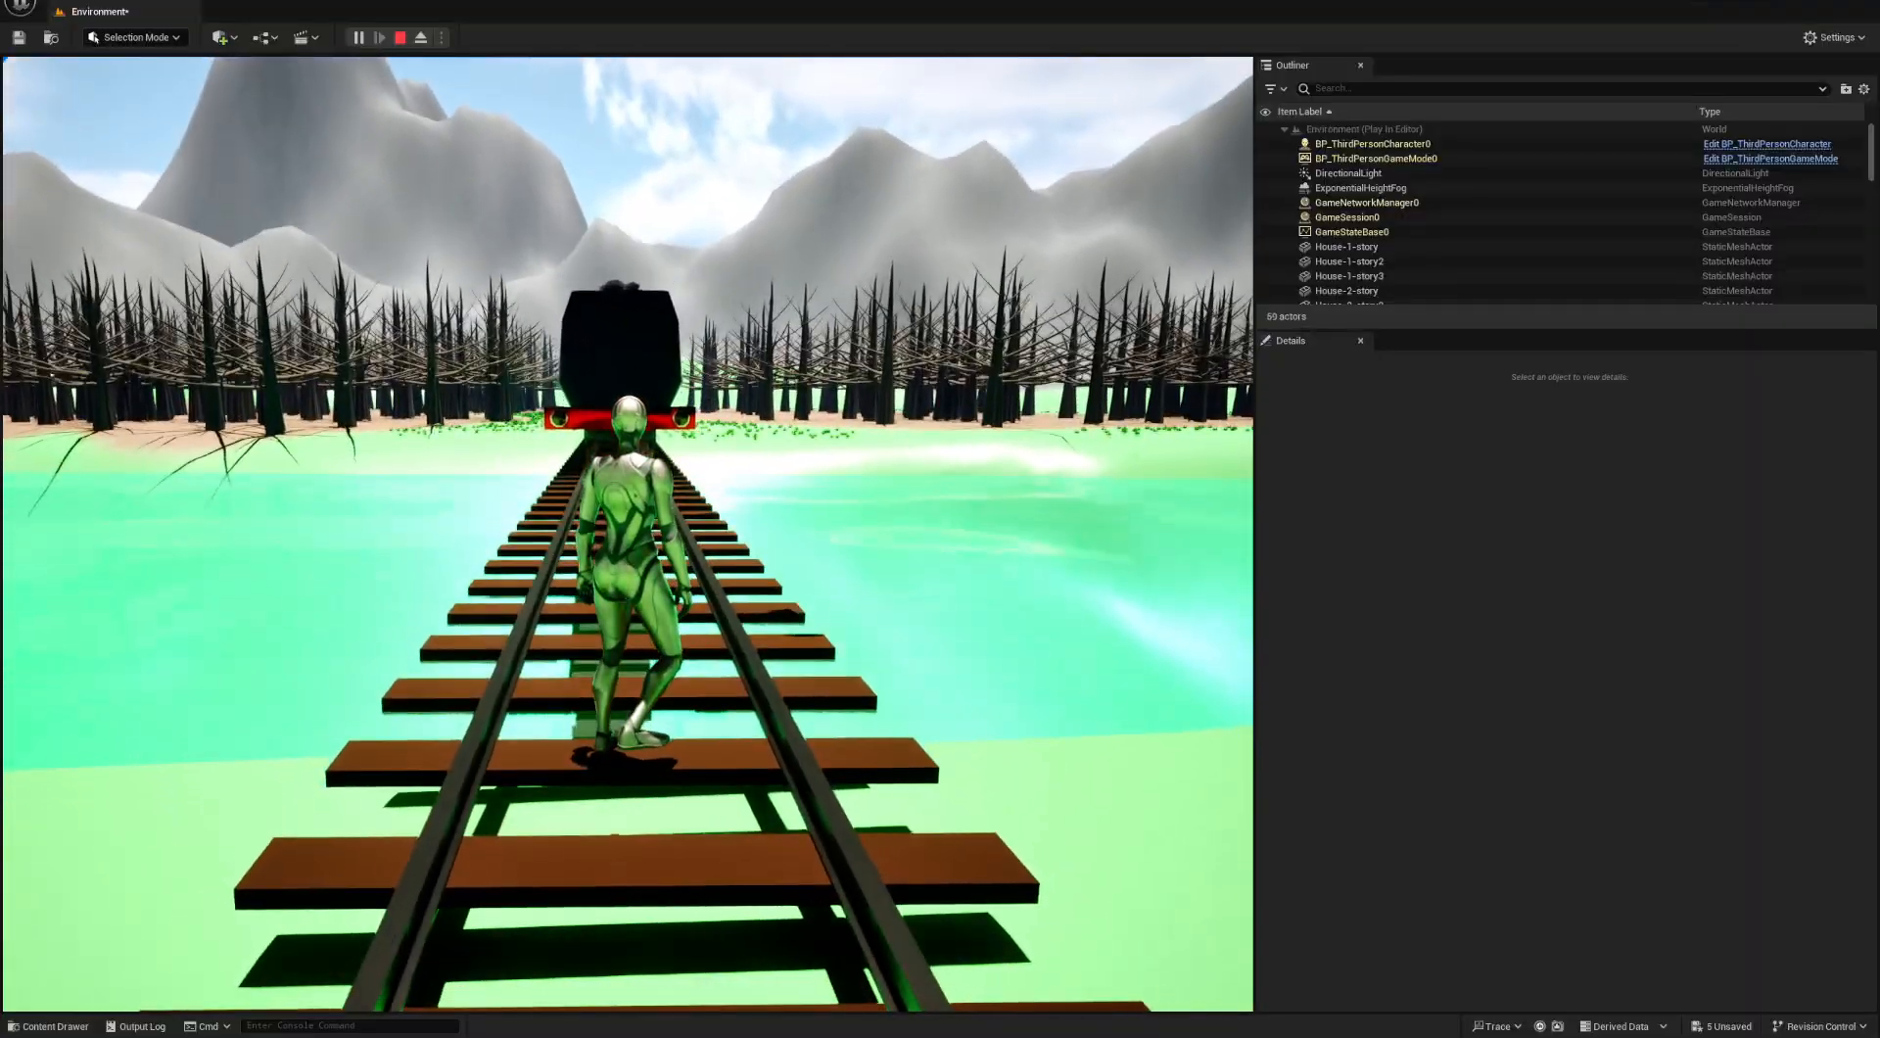
key(Escape)
right_drag(461, 591, 1038, 586)
right_drag(626, 534, 382, 533)
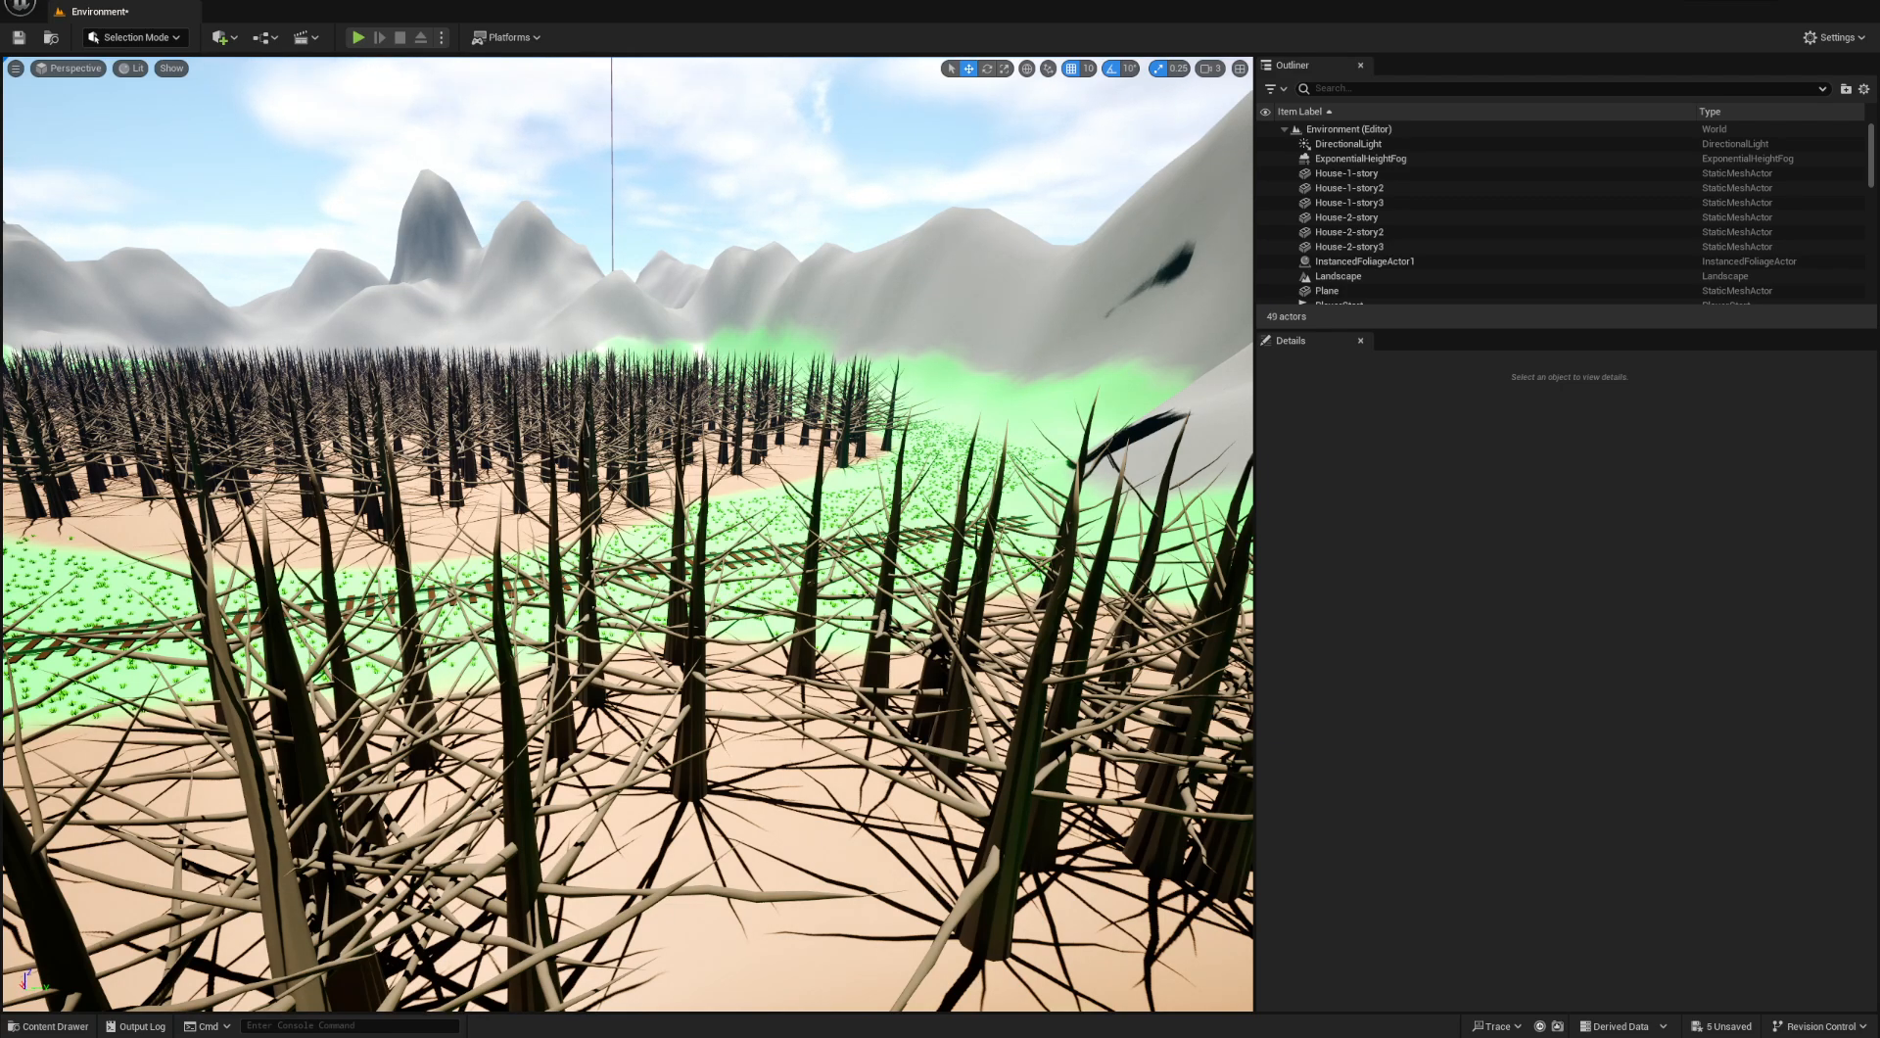
right_drag(96, 921, 133, 894)
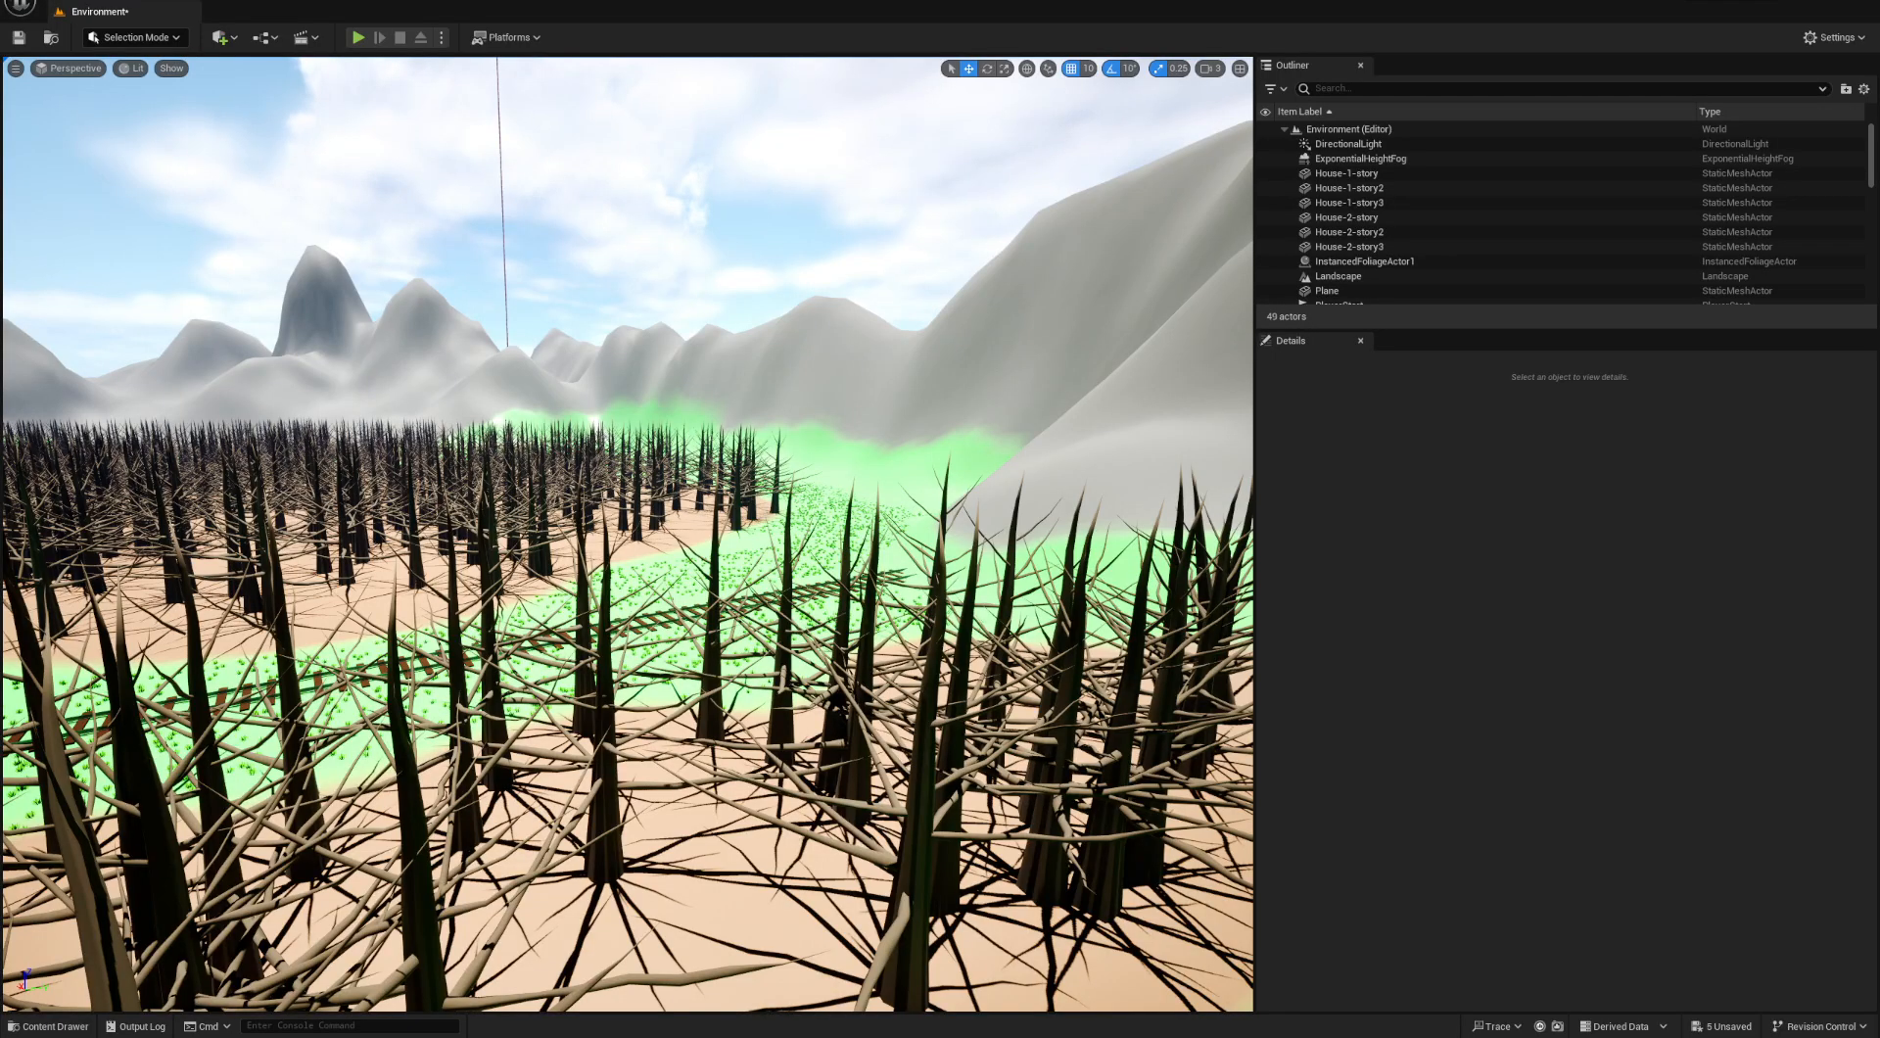